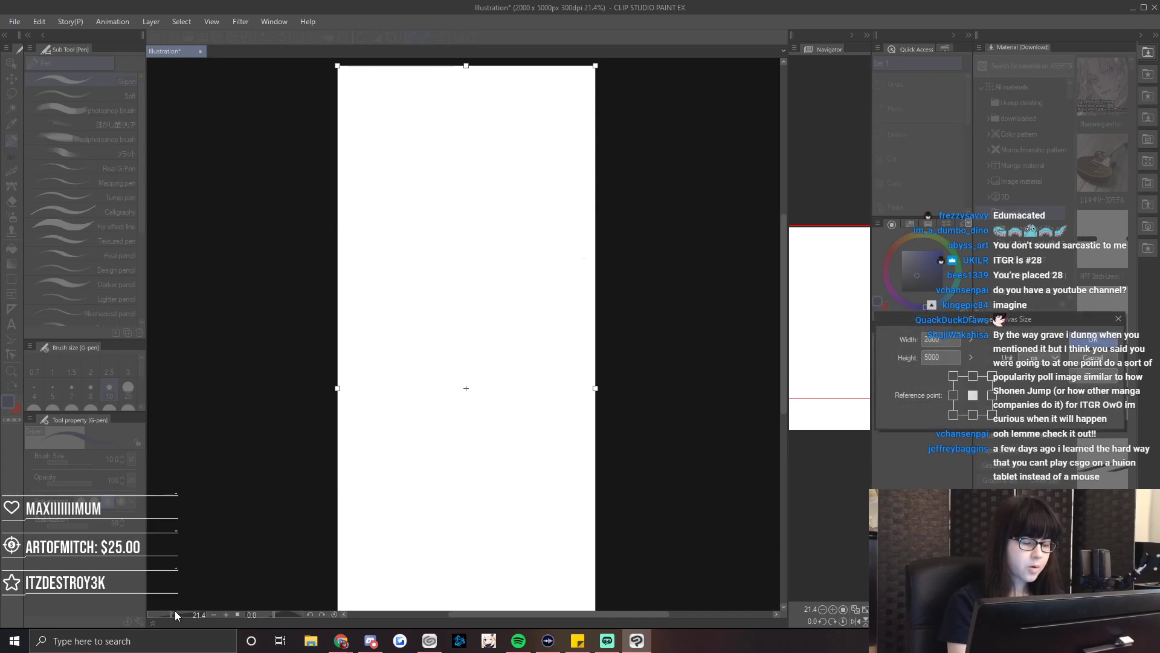
Extend the canvas upward to 2000 x 7083 px and sketch rough horizontal border lines for the first panel.
left_click_drag(468, 198, 474, 59)
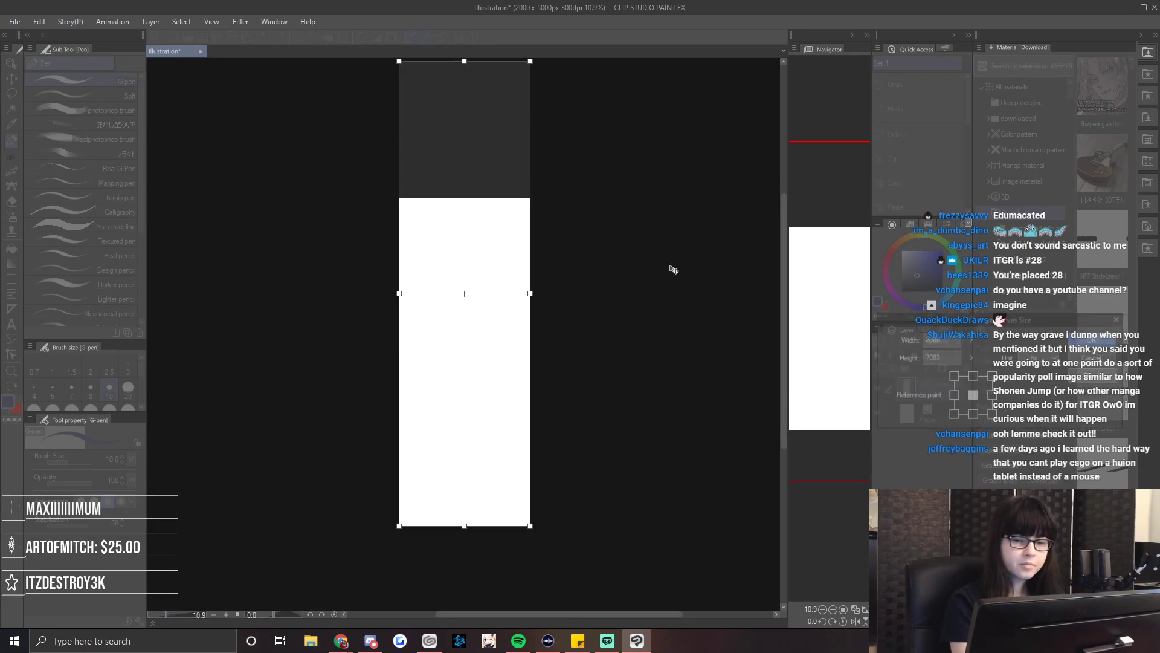
key("Return")
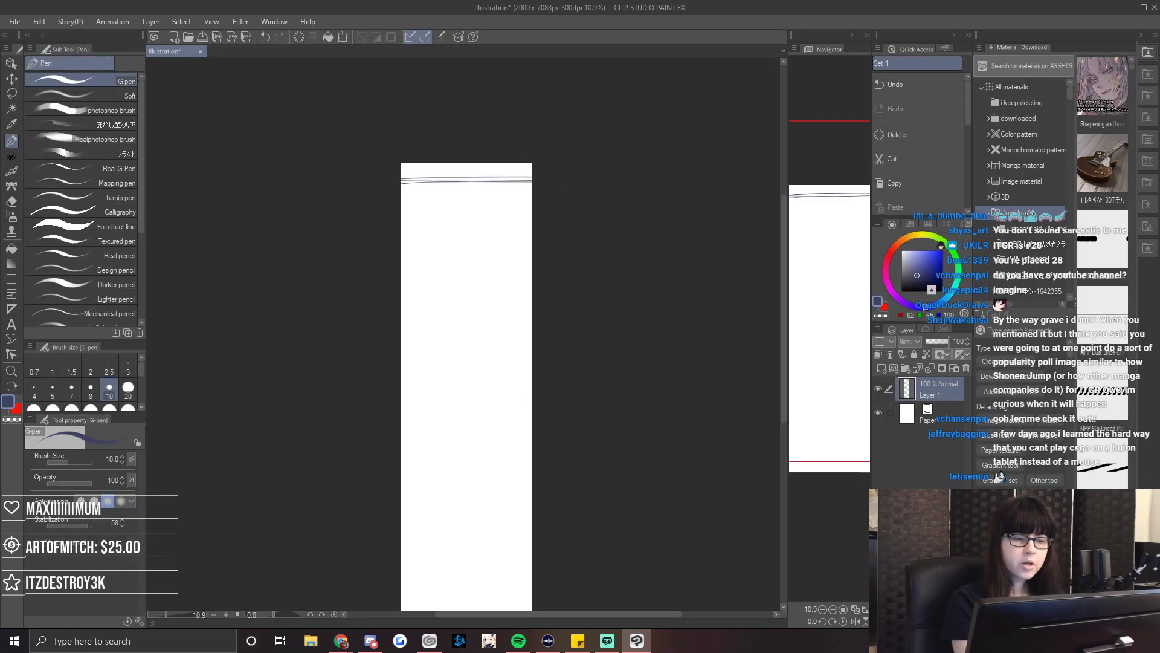
left_click_drag(565, 284, 570, 200)
key("ctrl+z")
key("ctrl+z")
scroll(472, 302, "down", 2)
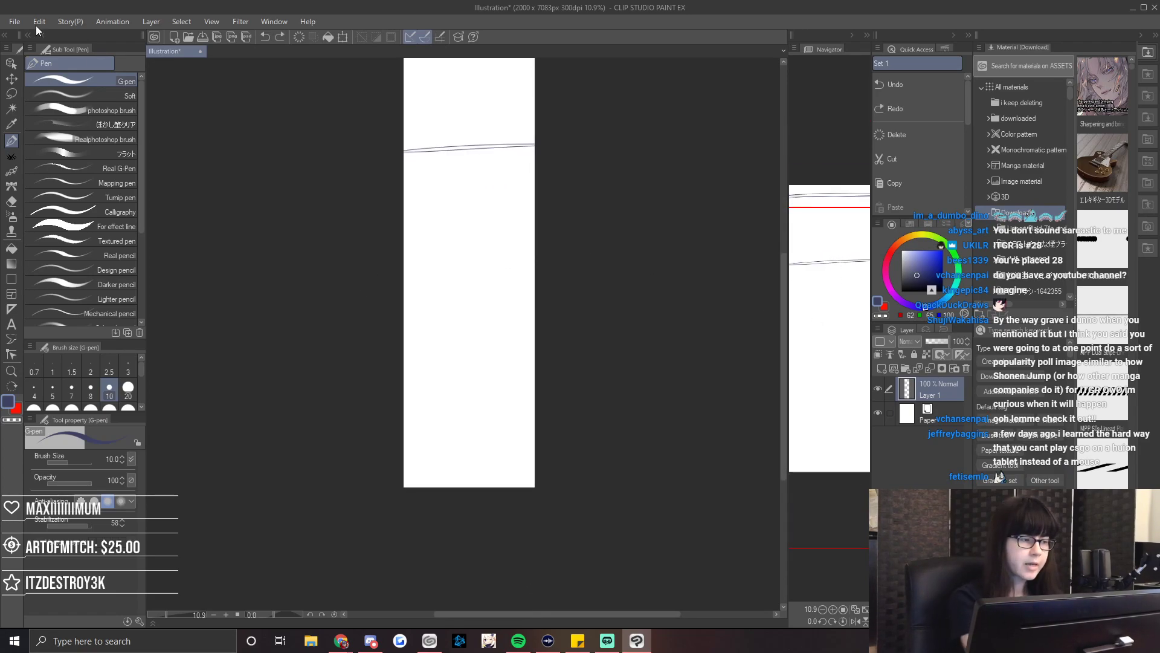
Extend the canvas downward to a height of 8792 px.
left_click(39, 21)
left_click(129, 360)
left_click_drag(470, 487, 472, 600)
key("Return")
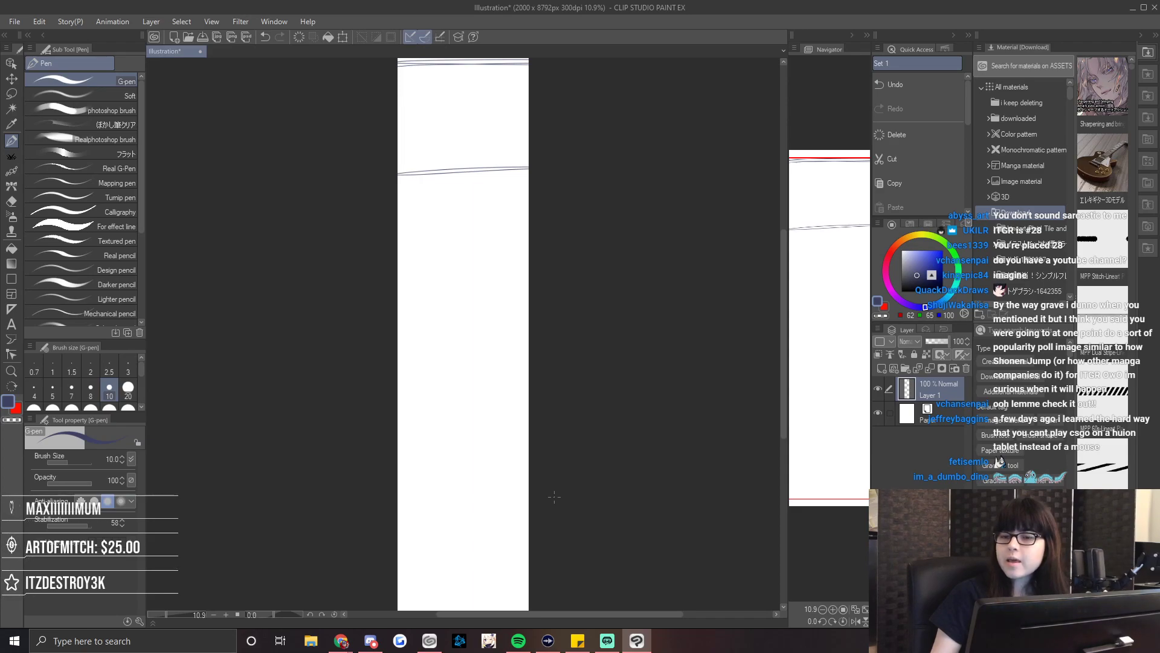
Sketch the border lines that close the second section and frame a tall panel reaching nearly to the canvas's lower edge.
mouse_move(837, 257)
left_mouse_down()
mouse_move(824, 292)
mouse_move(834, 310)
left_mouse_up()
left_click_drag(426, 212, 538, 211)
key("ctrl+z")
left_click_drag(400, 184, 537, 187)
left_click_drag(403, 506, 423, 506)
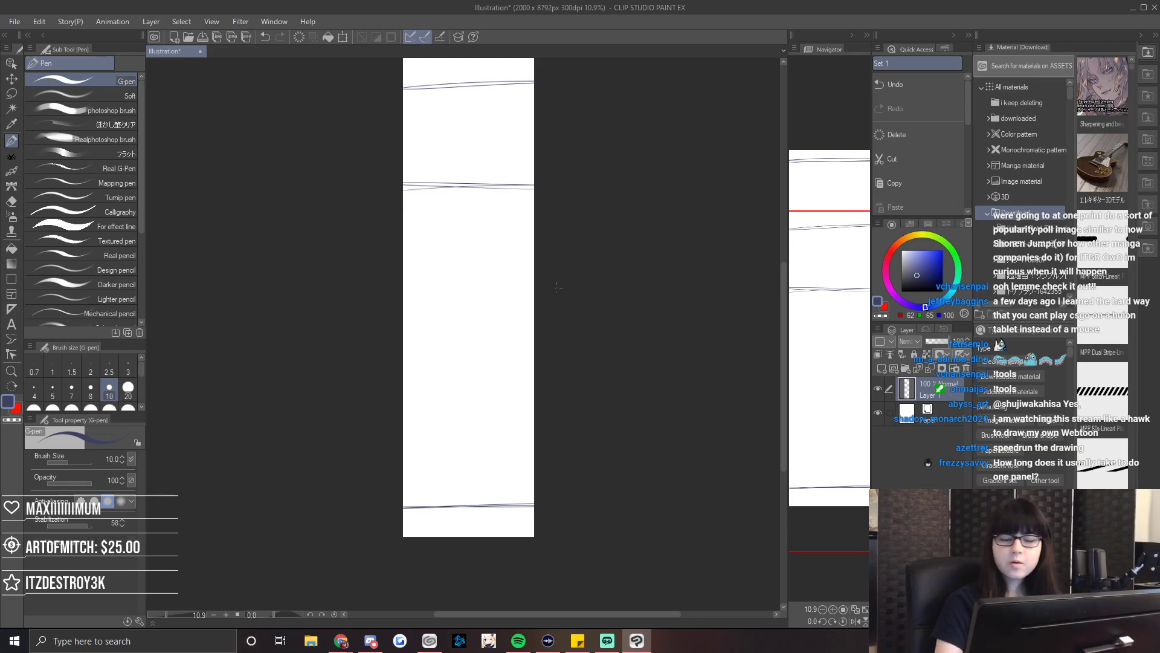
Sketch a rough face close-up in the first panel with a curved vertical line, slanted brows, an eye and a short mouth.
scroll(559, 285, "up", 3)
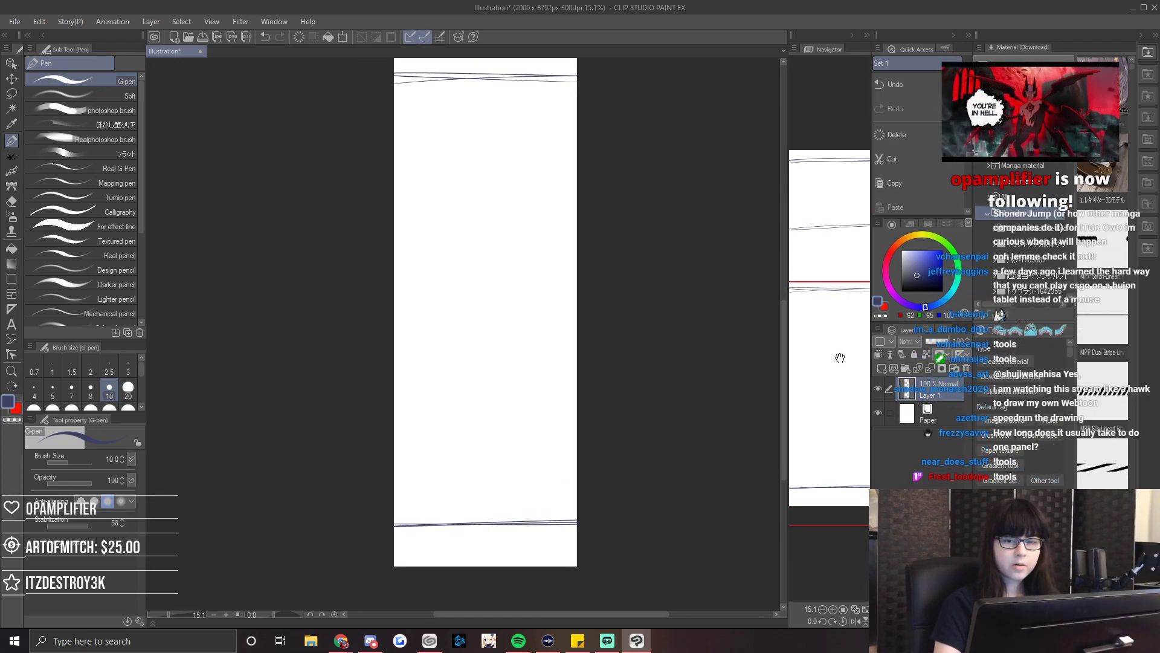
left_click_drag(840, 357, 843, 359)
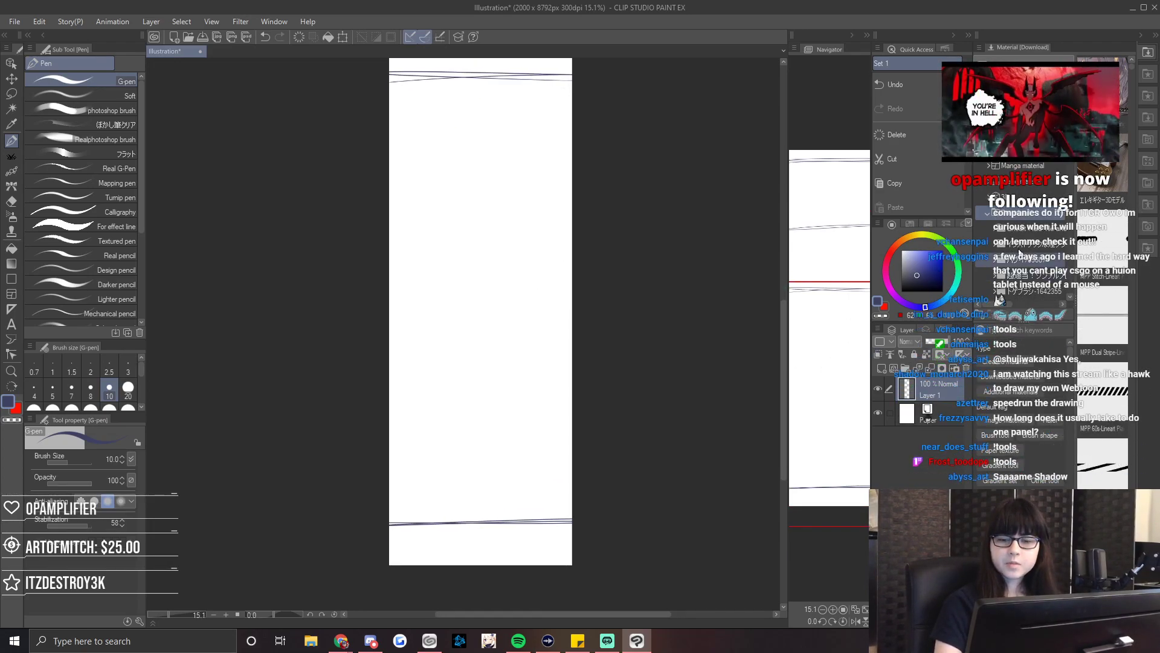
scroll(643, 261, "up", 1)
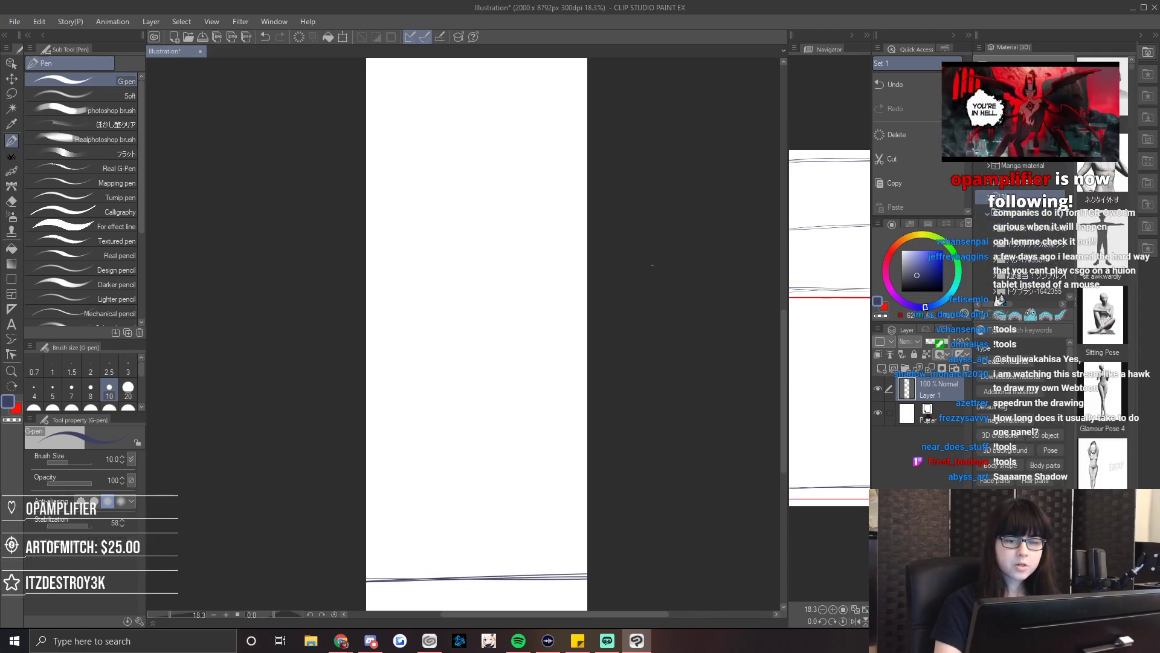
left_click_drag(860, 336, 846, 160)
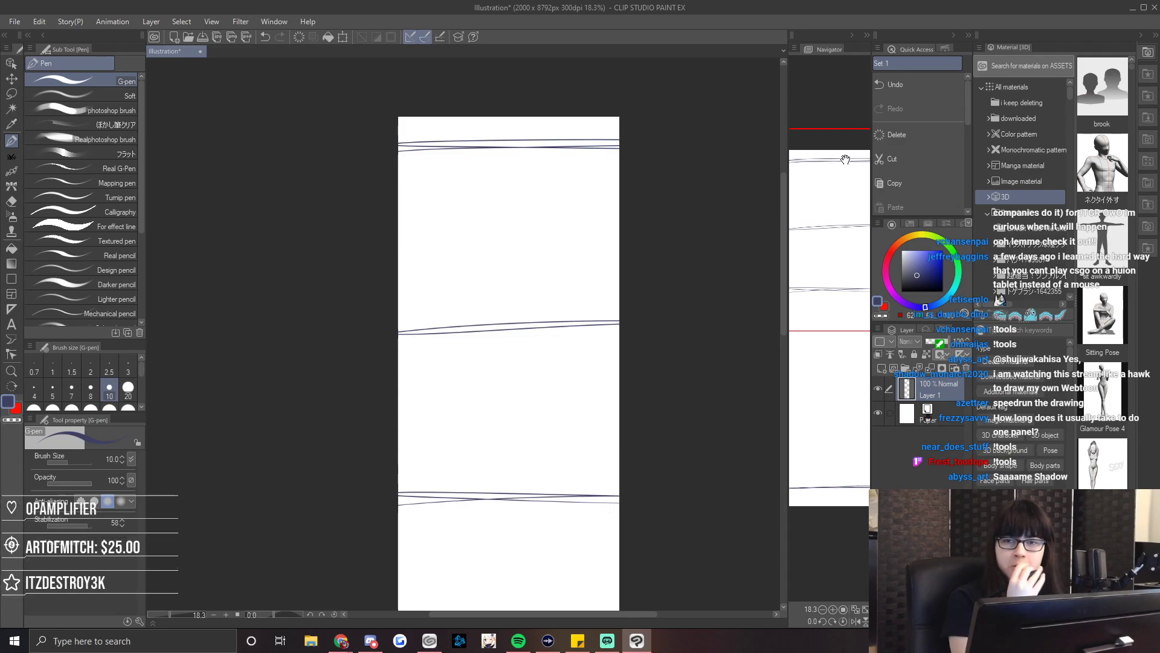
left_click_drag(839, 274, 840, 268)
key("ctrl+z")
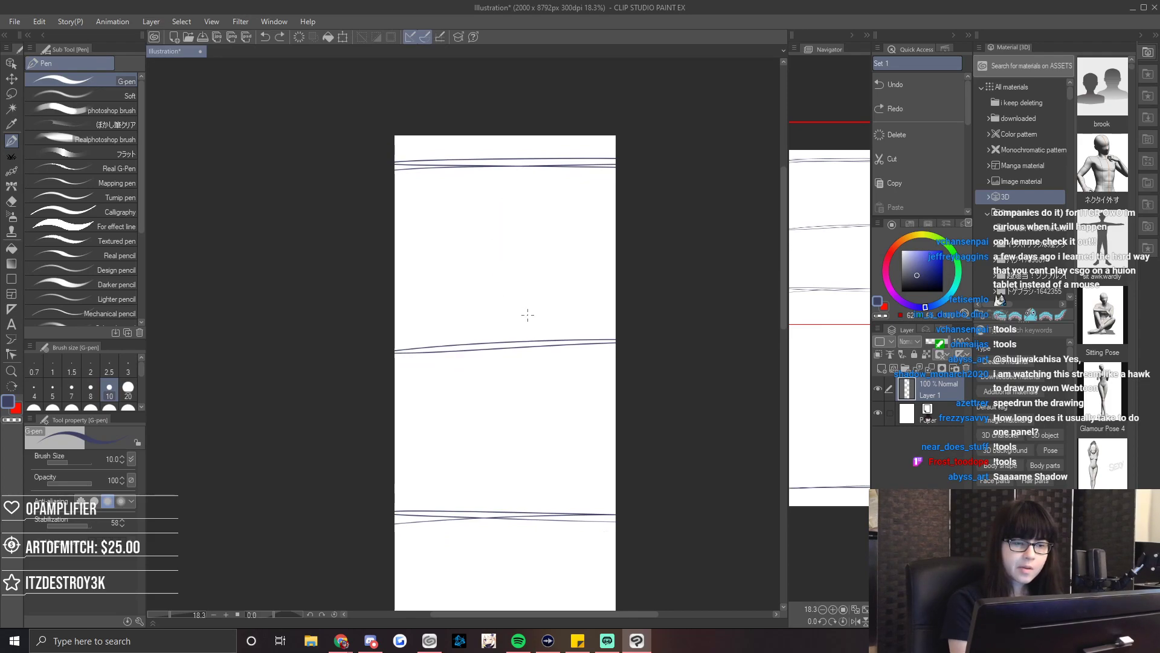
left_click_drag(465, 172, 477, 305)
key("ctrl+z")
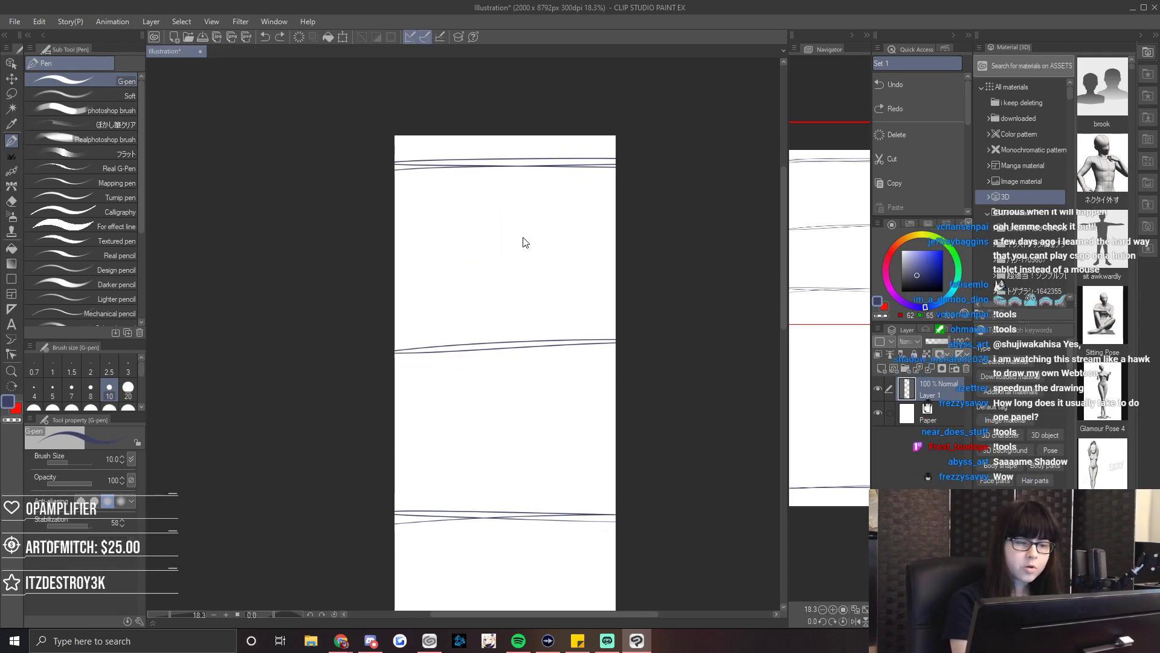
mouse_move(506, 146)
left_mouse_down()
mouse_move(486, 261)
mouse_move(511, 332)
left_mouse_up()
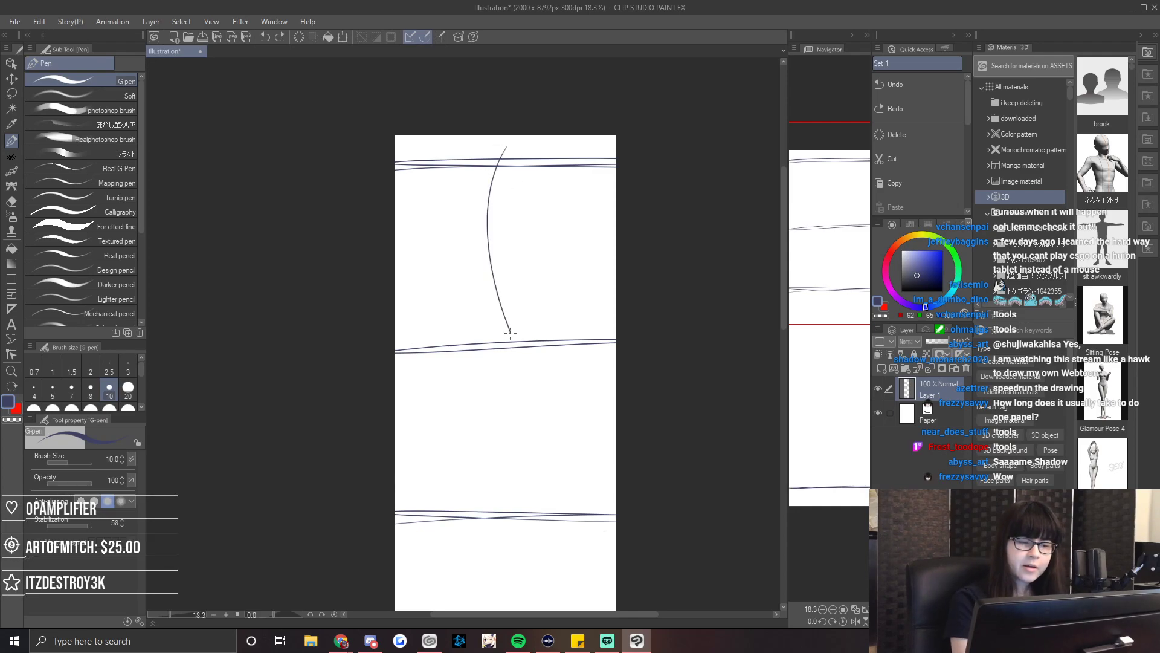
mouse_move(554, 211)
left_mouse_down()
mouse_move(596, 203)
mouse_move(582, 211)
mouse_move(568, 191)
mouse_move(611, 181)
left_mouse_up()
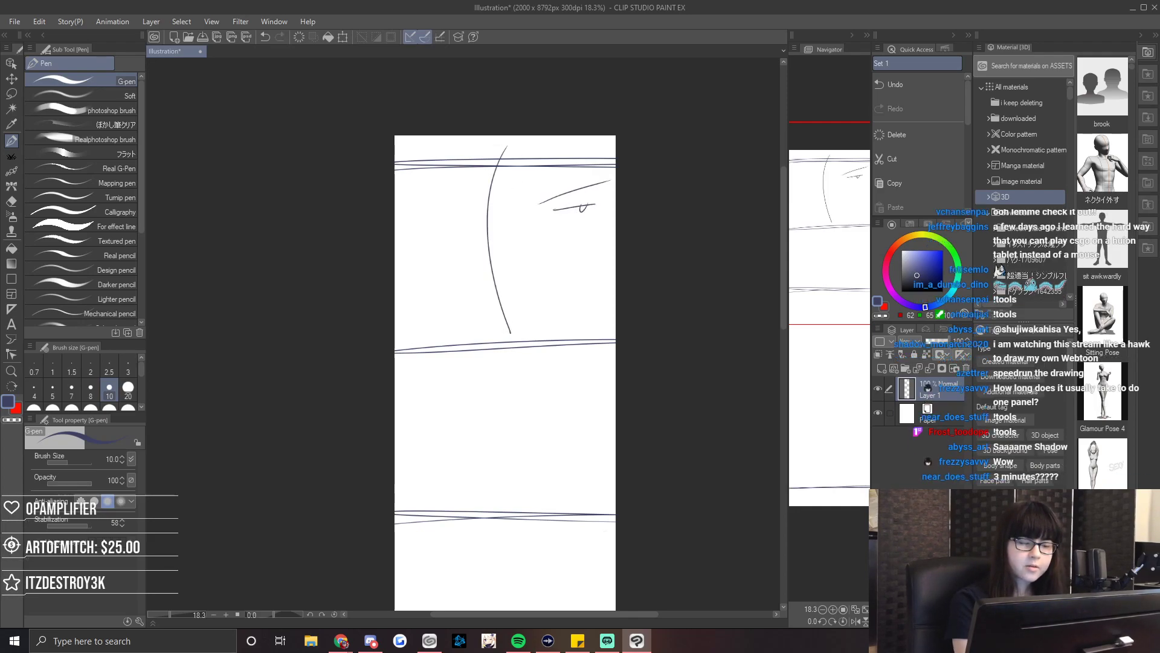
left_click_drag(516, 283, 540, 278)
left_click_drag(436, 229, 504, 205)
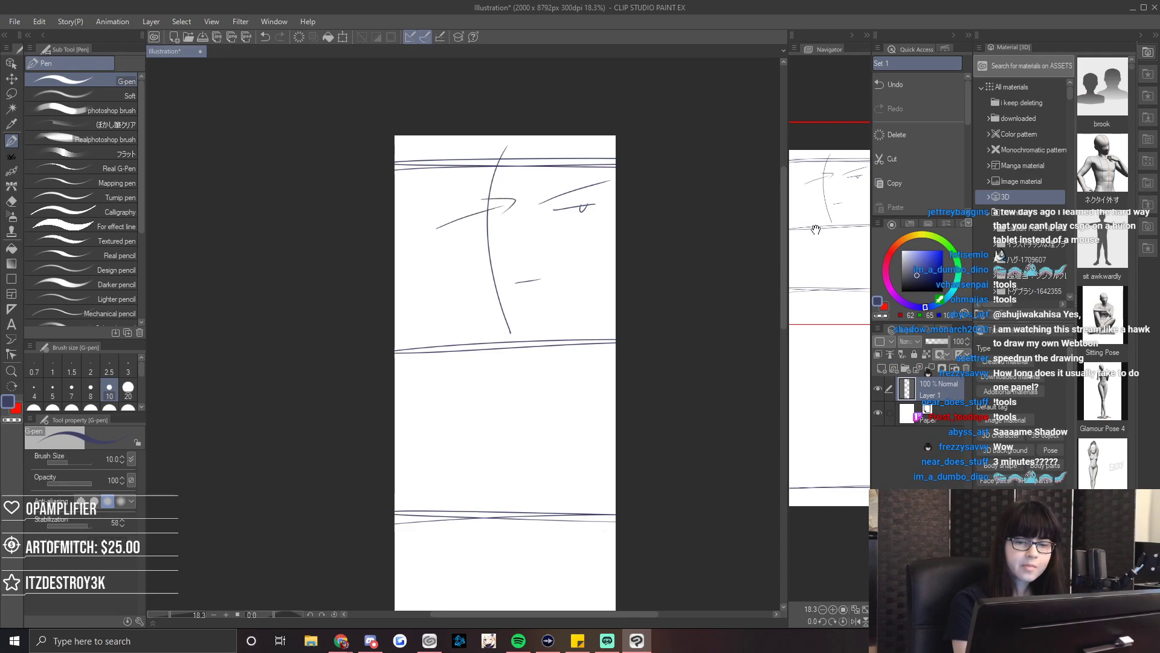
Sketch a stick figure in the tall panel with an oval head, long pointed shapes flaring from it and a straight torso.
left_click_drag(798, 229, 824, 349)
mouse_move(513, 377)
left_mouse_down()
mouse_move(497, 262)
mouse_move(515, 458)
left_mouse_up()
key("ctrl+z")
left_click_drag(506, 295, 525, 443)
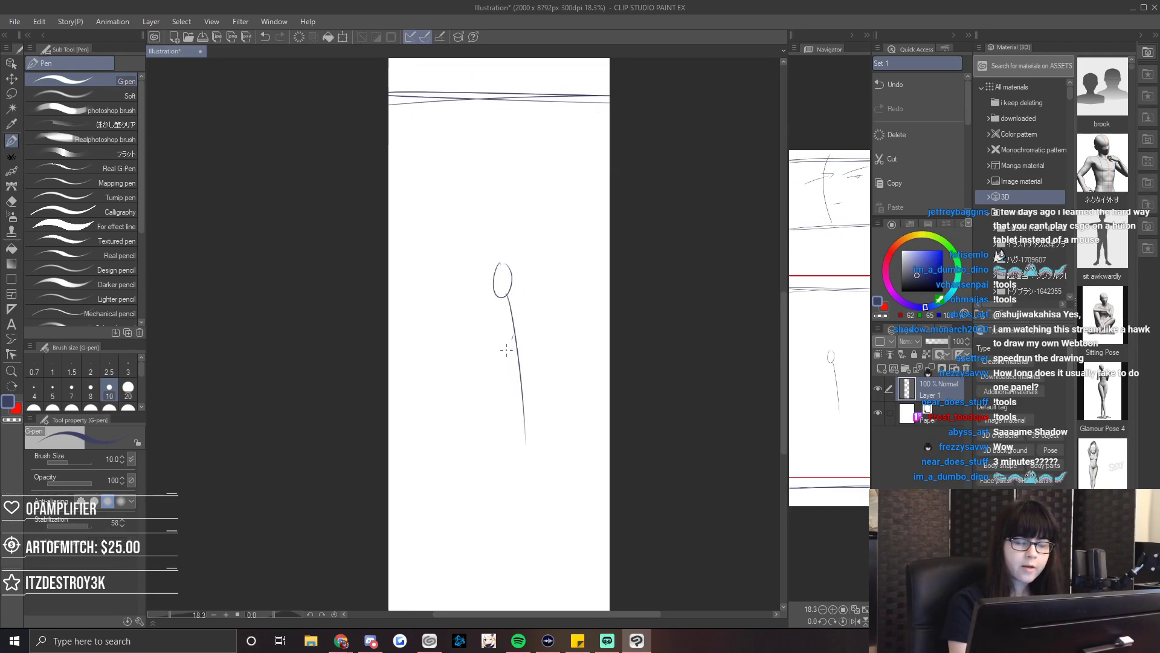
key("ctrl+z")
key("ctrl+z")
key("ctrl+z")
key("ctrl+z")
left_click_drag(504, 302, 508, 420)
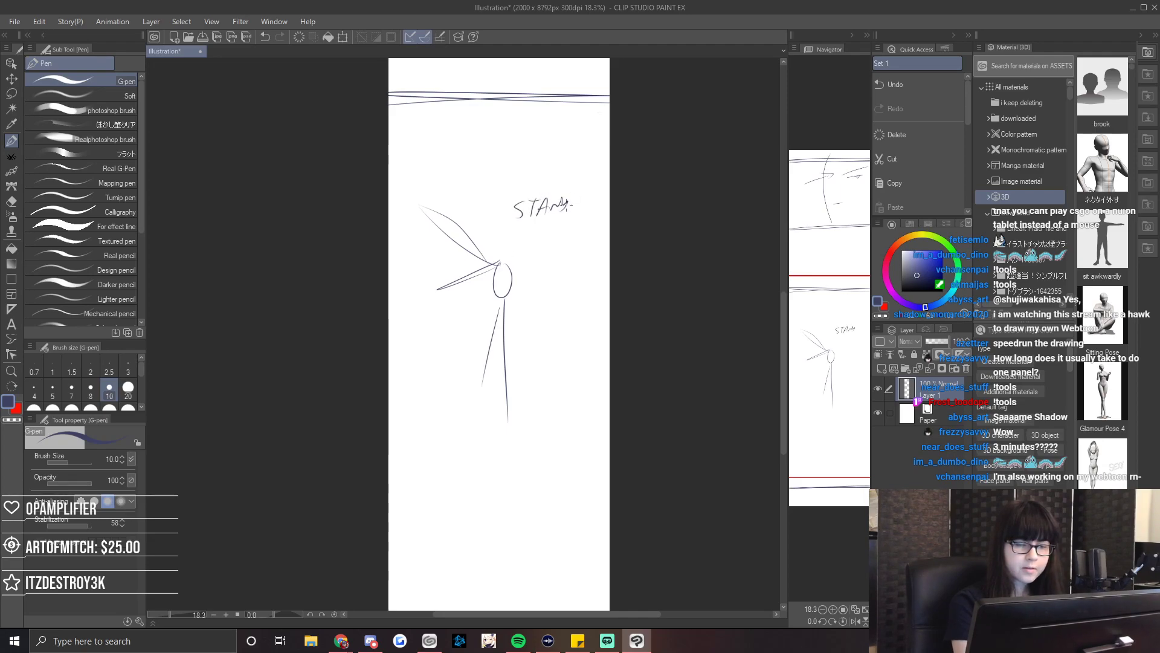
Lower the pen's stabilization to 9 and finish handwriting the note "STANDING MENACINGLY" above the figure's head.
left_click_drag(593, 212, 607, 210)
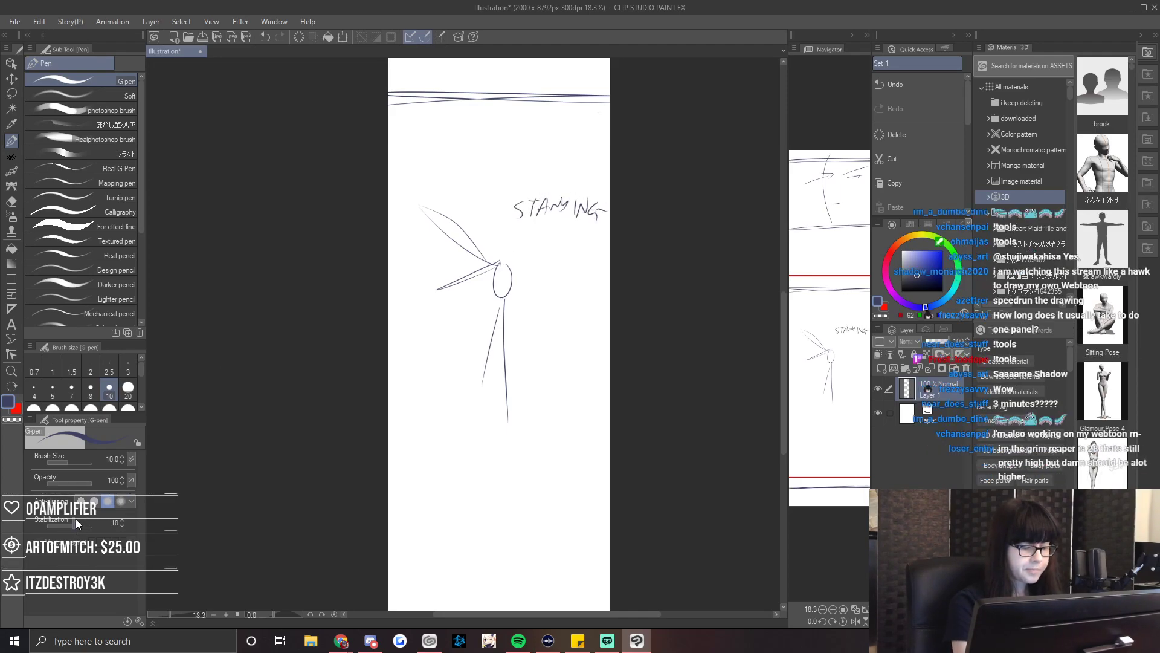
left_click_drag(503, 245, 518, 246)
left_click_drag(518, 228, 527, 227)
left_click_drag(518, 247, 539, 224)
left_click_drag(542, 230, 566, 231)
left_click_drag(570, 234, 596, 251)
left_click_drag(603, 238, 593, 258)
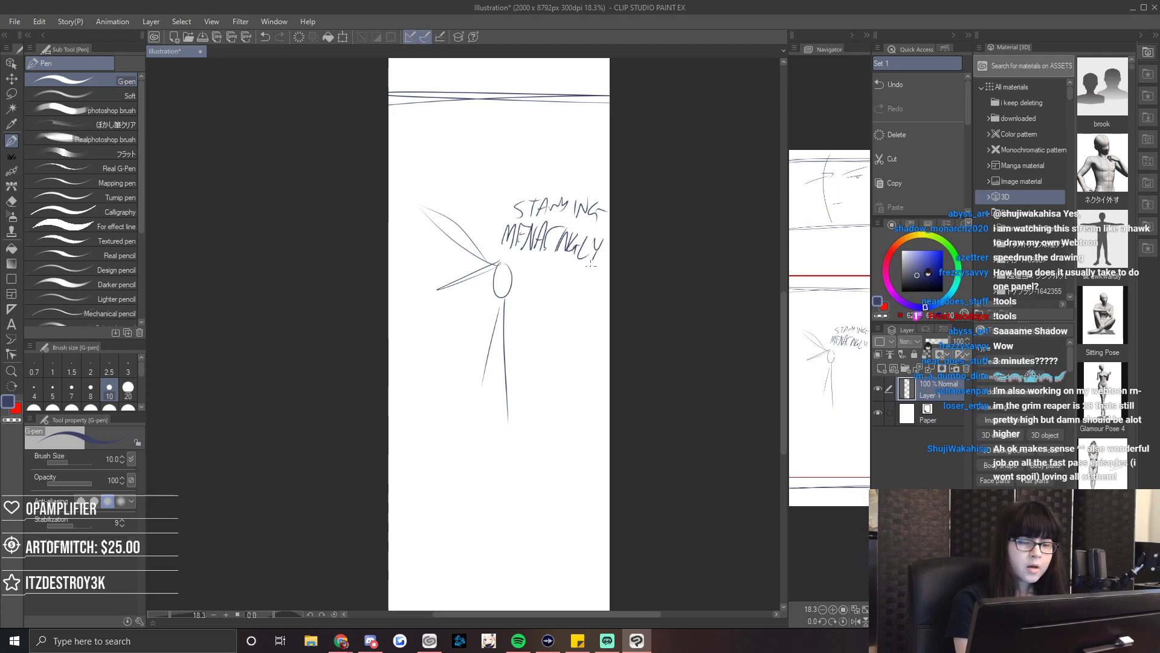
Add the second arm and two long legs to the standing stick figure.
left_click_drag(508, 319, 525, 373)
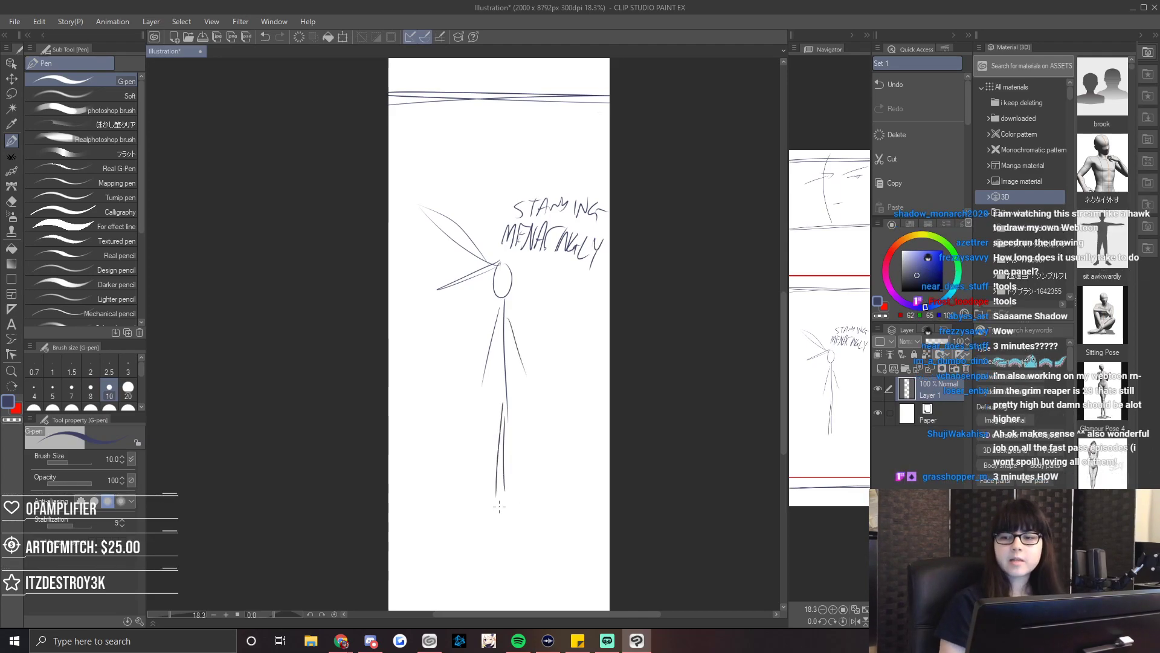
left_click_drag(800, 302, 811, 170)
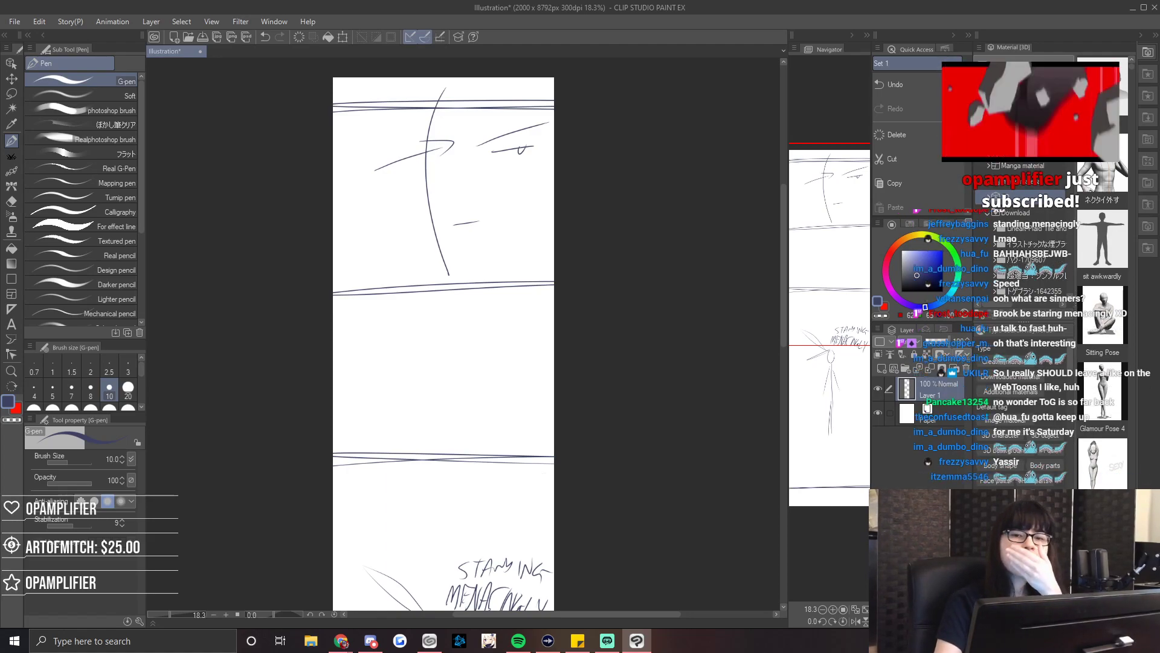
left_click_drag(823, 317, 813, 439)
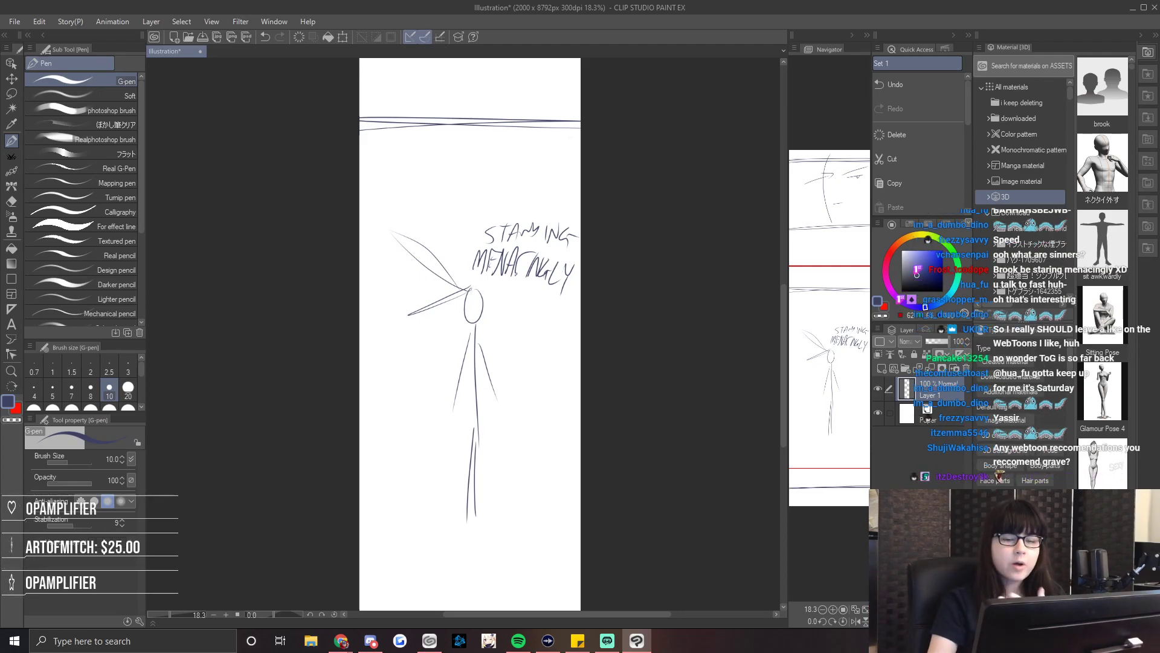
Extend the canvas upward to a height of 18273 px.
left_click(835, 206)
scroll(471, 276, "down", 2)
scroll(471, 277, "down", 4)
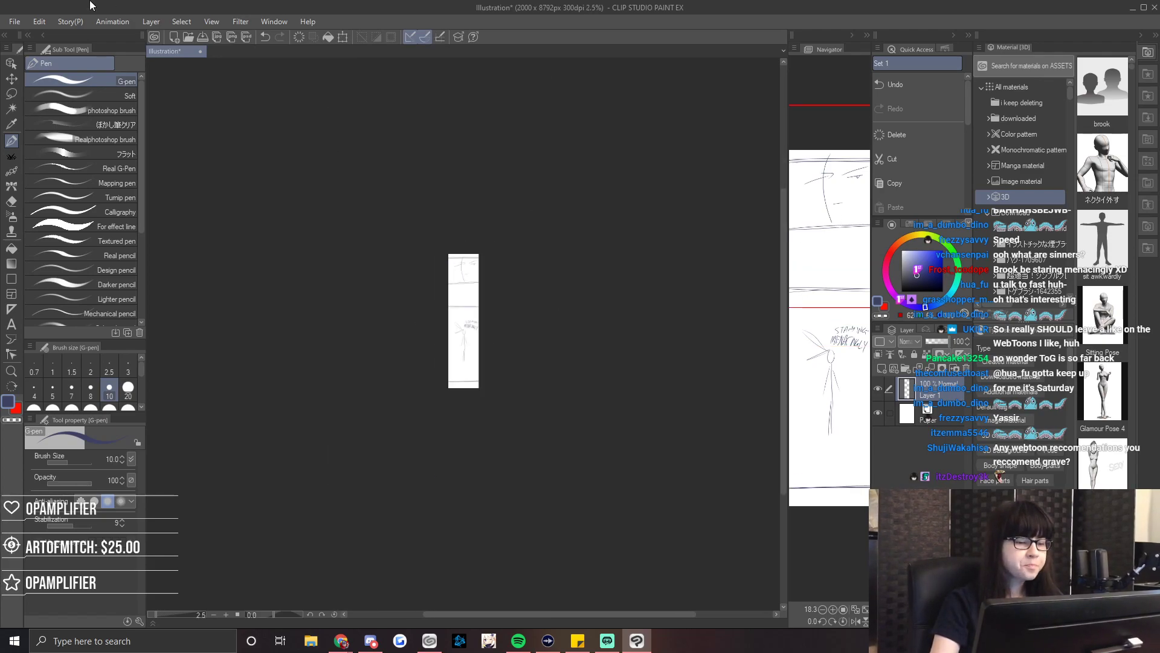
left_click(40, 22)
left_click(107, 363)
left_click_drag(473, 251, 466, 134)
key("Return")
Move the sketched panels up to the top of the extended canvas.
scroll(461, 301, "up", 4)
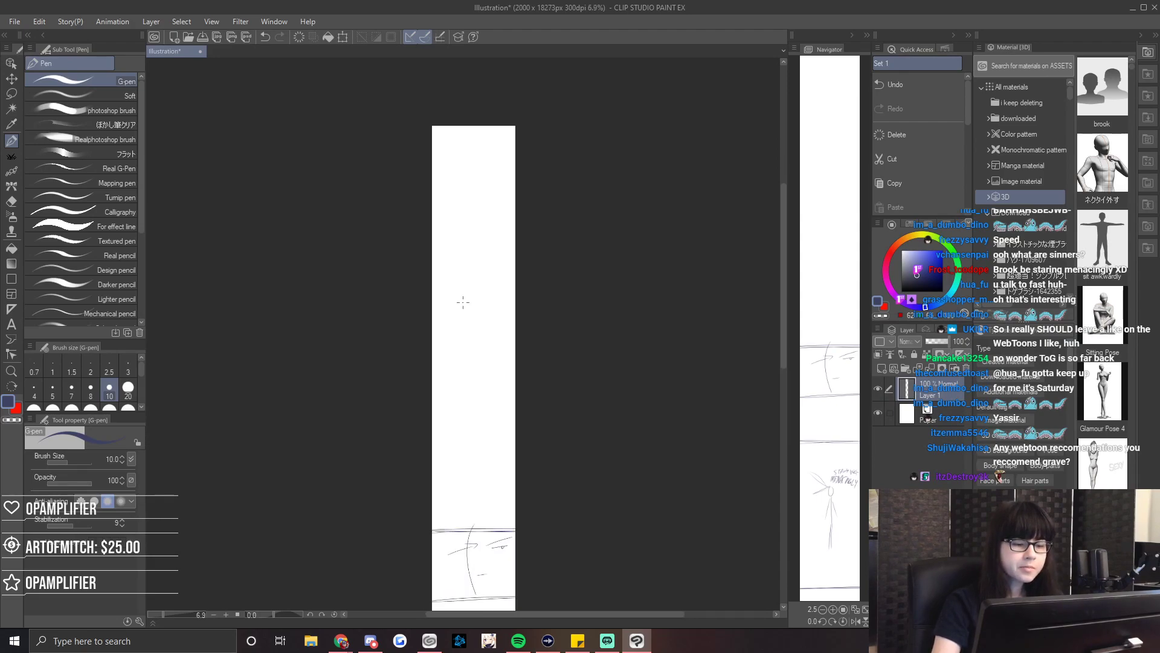
key("k")
mouse_move(506, 505)
left_mouse_down()
mouse_move(526, 589)
mouse_move(596, 252)
mouse_move(575, 432)
mouse_move(589, 196)
left_mouse_up()
Sketch the upper and lower border lines of a new panel below the standing figure's panel.
scroll(589, 197, "up", 1)
mouse_move(858, 218)
left_mouse_down()
mouse_move(789, 293)
mouse_move(823, 432)
left_mouse_up()
key("p")
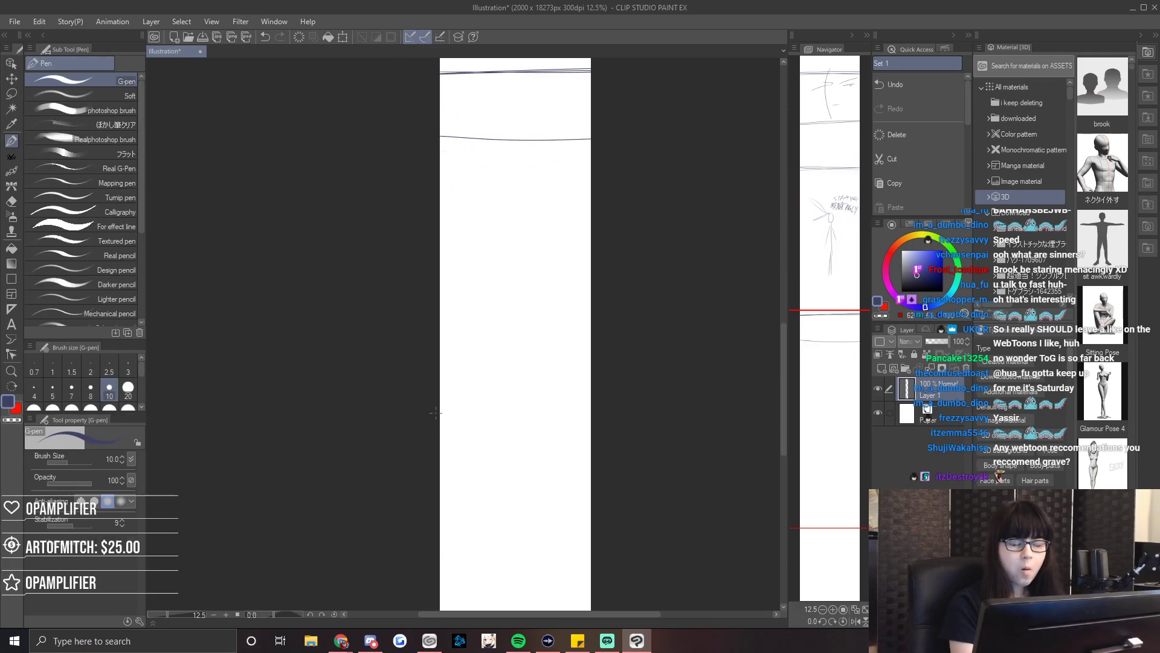
key("ctrl+z")
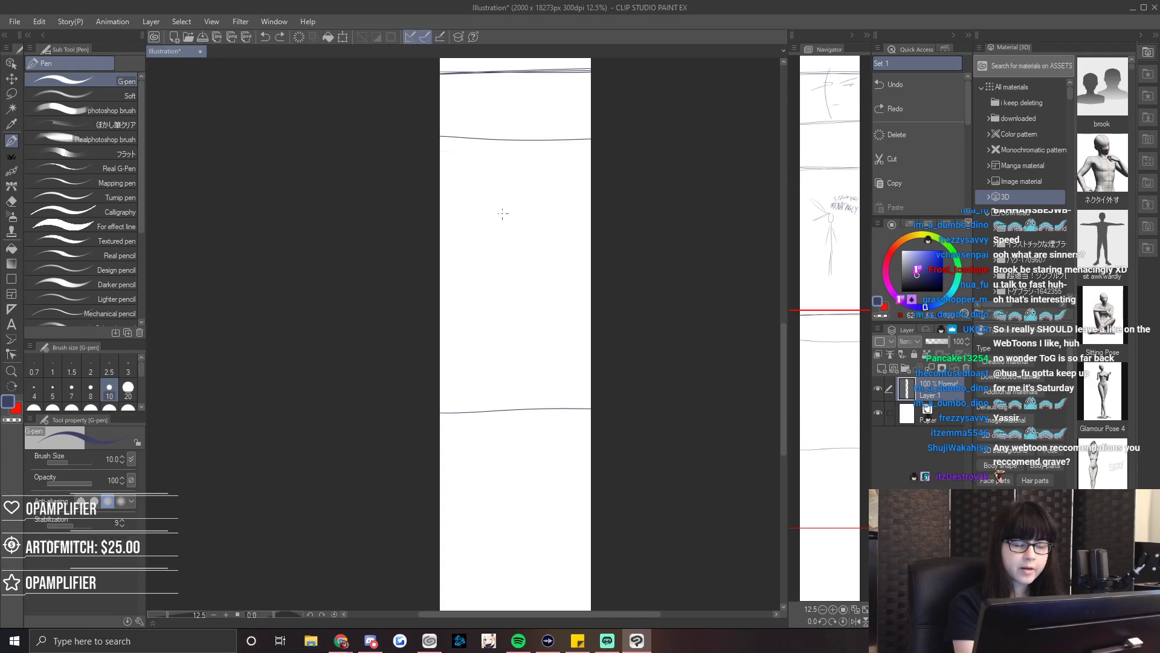
Sketch a horned character with an oval head, scowling face and shoulders in the new panel.
mouse_move(517, 195)
left_mouse_down()
mouse_move(500, 255)
mouse_move(550, 218)
mouse_move(508, 198)
mouse_move(506, 213)
mouse_move(552, 206)
left_mouse_up()
left_click(532, 251)
mouse_move(513, 257)
left_mouse_down()
mouse_move(543, 244)
mouse_move(510, 236)
mouse_move(542, 223)
mouse_move(465, 322)
left_mouse_up()
left_click_drag(559, 253, 591, 269)
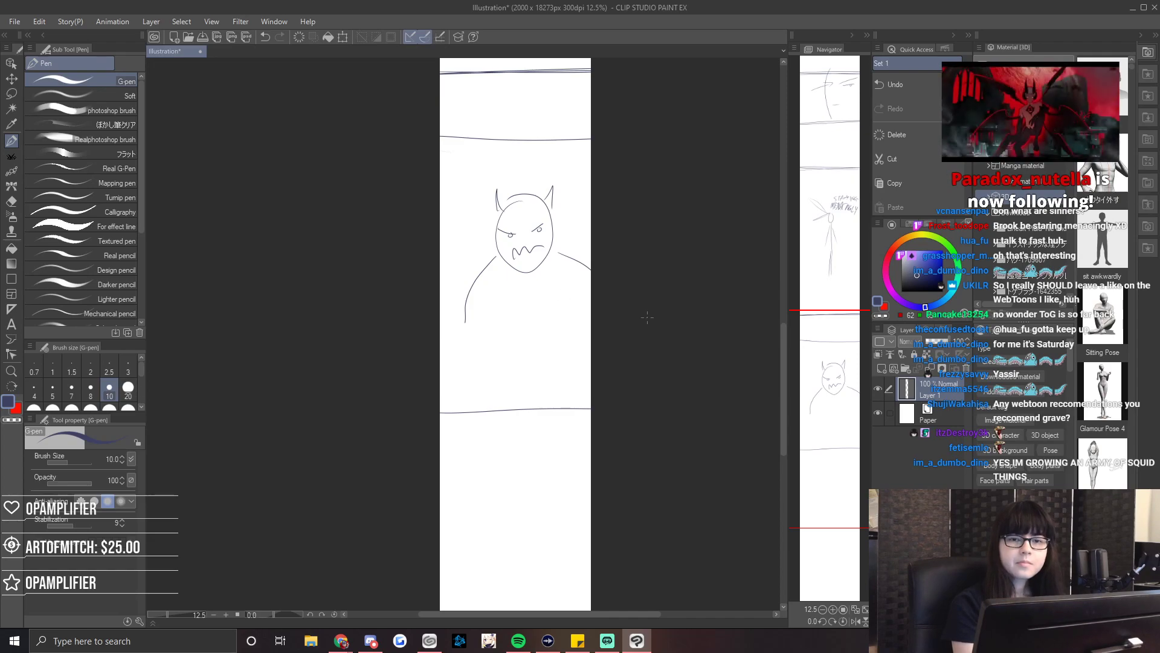
Handwrite "ANGRY" above the horned character and add bangs and spiky side hair around the face.
mouse_move(481, 172)
left_mouse_down()
mouse_move(496, 154)
mouse_move(525, 159)
left_mouse_up()
left_click_drag(531, 148, 523, 166)
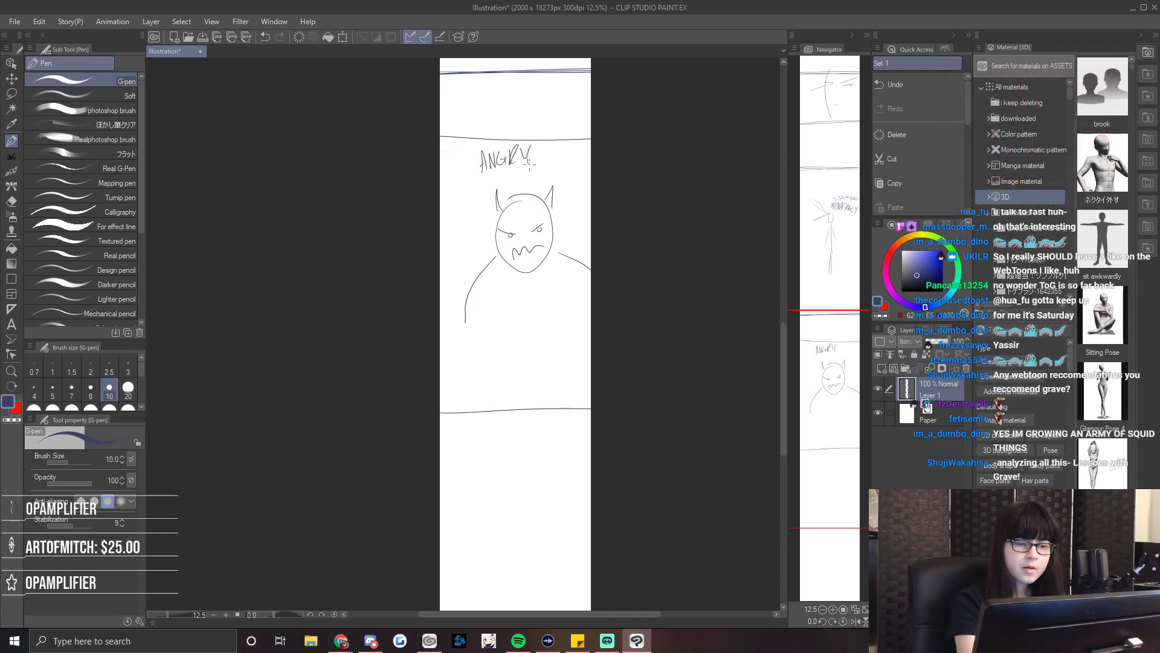
mouse_move(463, 248)
left_mouse_down()
mouse_move(498, 213)
mouse_move(489, 263)
left_mouse_up()
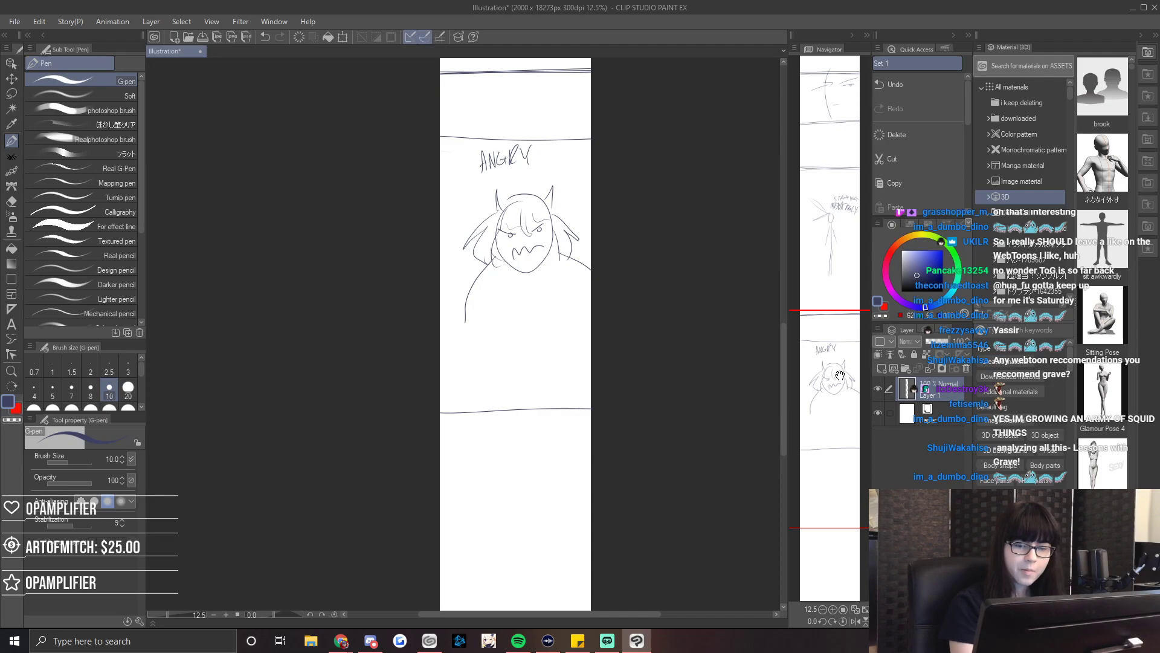
Replace the trial borders below the angry character's panel with two lines framing a shorter last panel.
left_click_drag(841, 368, 838, 481)
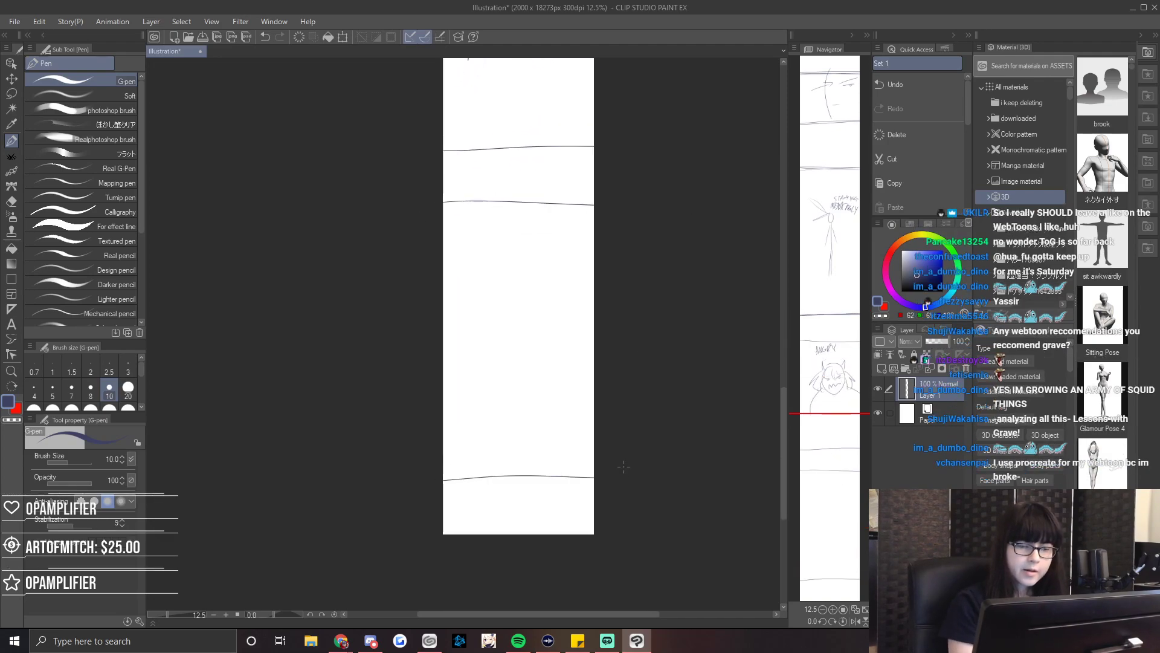
key("ctrl+z")
left_click_drag(442, 418, 595, 412)
key("ctrl+z")
key("ctrl+z")
left_click_drag(442, 265, 595, 262)
left_click_drag(443, 456, 596, 453)
Sketch a large head oval with curved guidelines, angry eyes and a frowning mouth in the last panel.
mouse_move(460, 266)
left_mouse_down()
mouse_move(518, 430)
mouse_move(593, 314)
left_mouse_up()
left_click_drag(515, 233, 531, 483)
left_click_drag(446, 294, 594, 309)
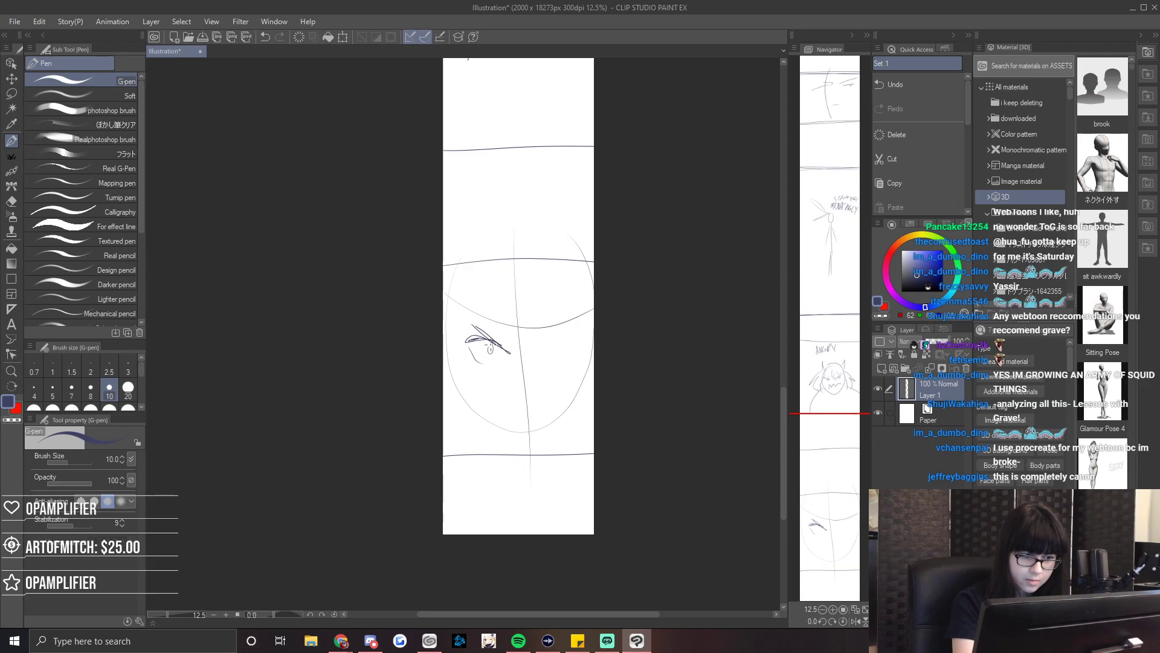
left_click_drag(500, 403, 551, 408)
mouse_move(536, 349)
left_mouse_down()
mouse_move(575, 333)
mouse_move(539, 345)
left_mouse_up()
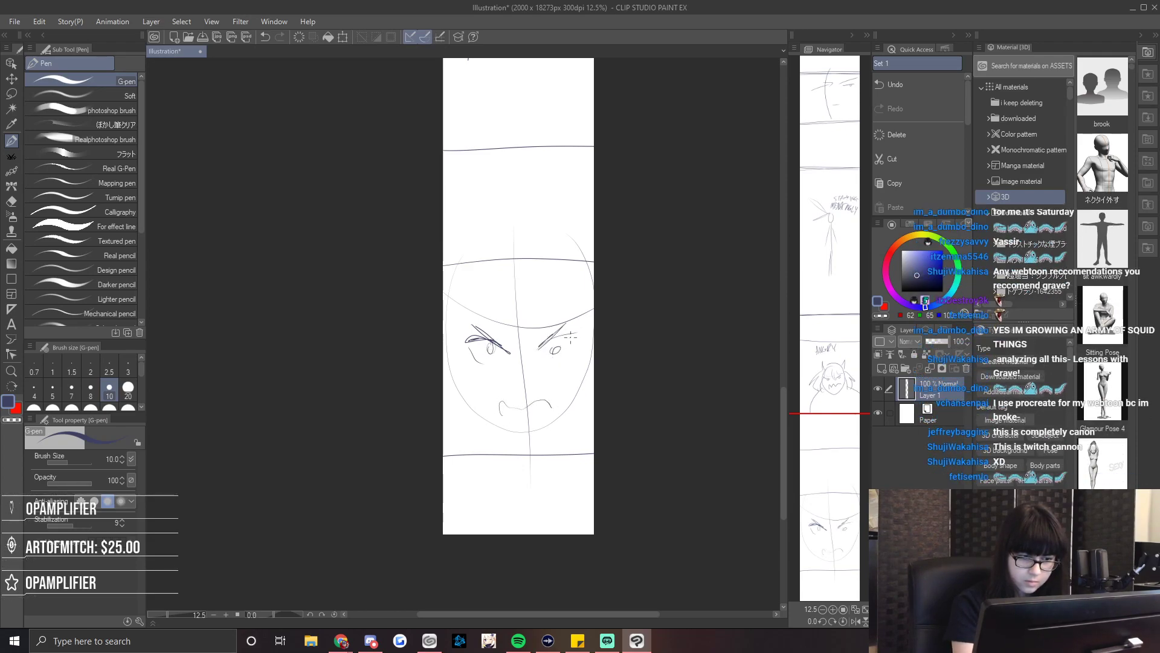
Refine the large face with a more detailed second eye, hair strands over the forehead and a cleaned-up frowning mouth.
key("e")
key("p")
left_click_drag(551, 342, 551, 350)
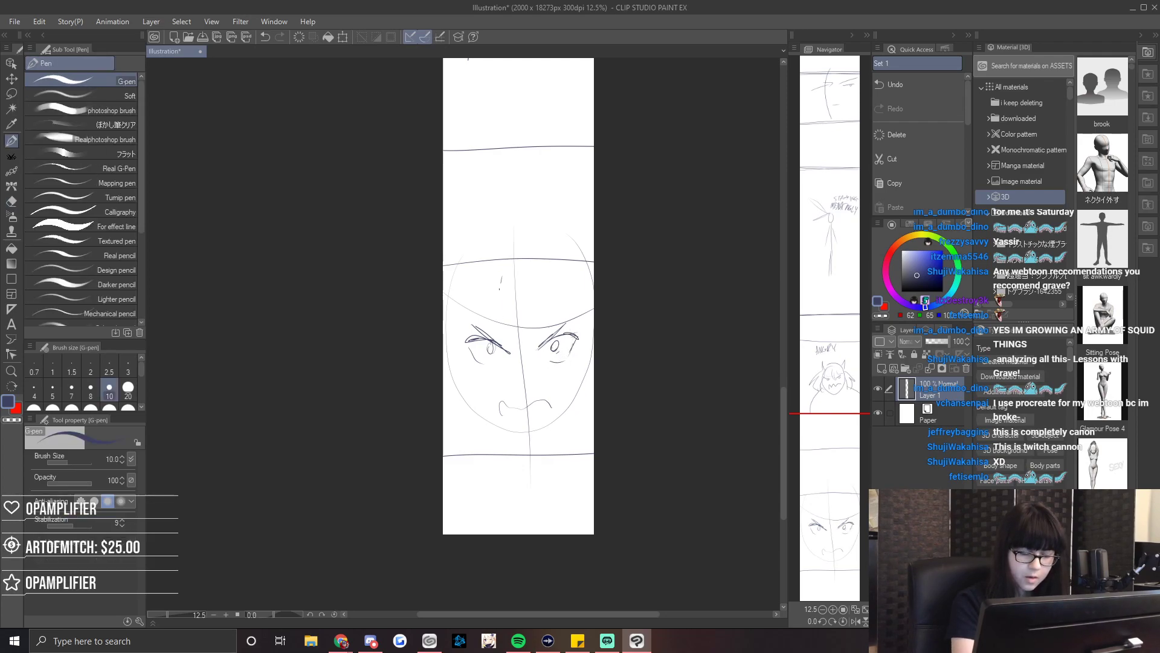
key("e")
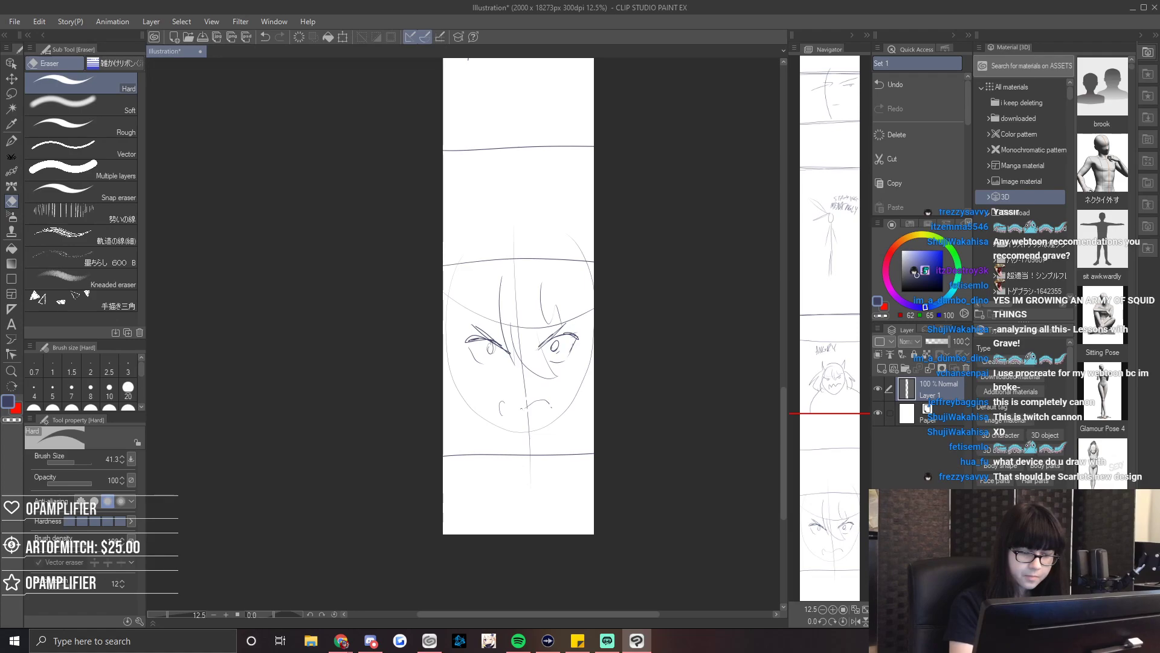
key("p")
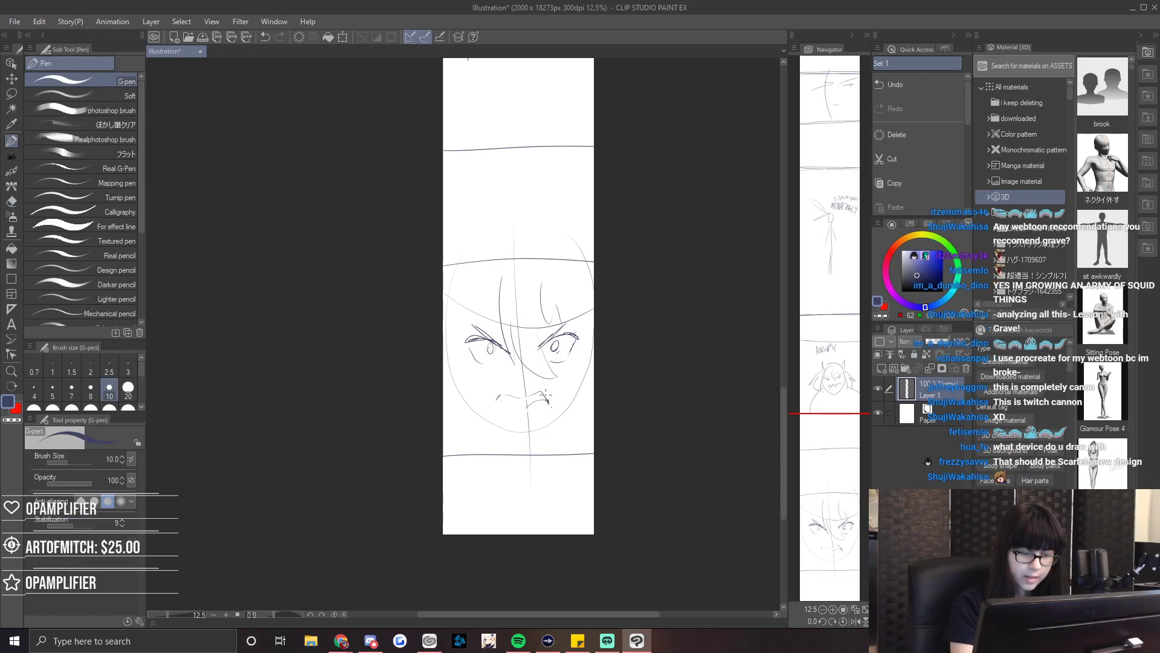
Redraw the last panel's upper border higher and handwrite "BROOK..." inside a box above the face.
key("e")
mouse_move(593, 258)
left_mouse_down()
mouse_move(478, 261)
mouse_move(593, 223)
left_mouse_up()
key("p")
mouse_move(444, 215)
left_mouse_down()
mouse_move(564, 225)
mouse_move(496, 233)
mouse_move(467, 262)
left_mouse_up()
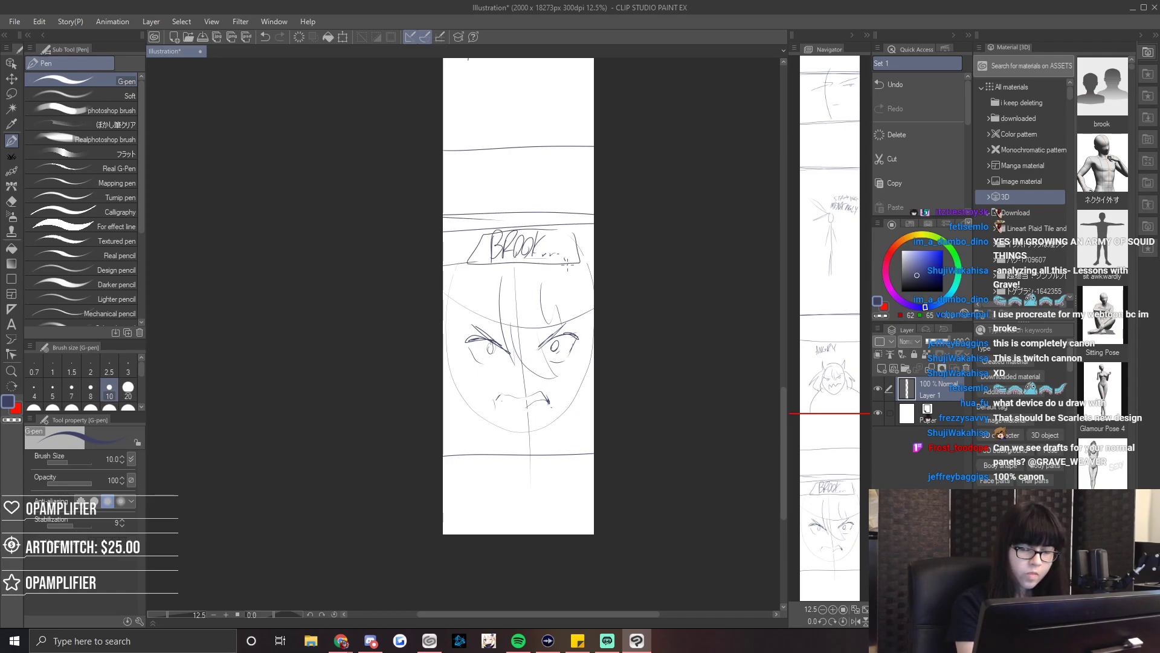
Add a tail to the "BROOK..." box, and sketch clenched teeth and side contours on the large angry face.
key("e")
key("p")
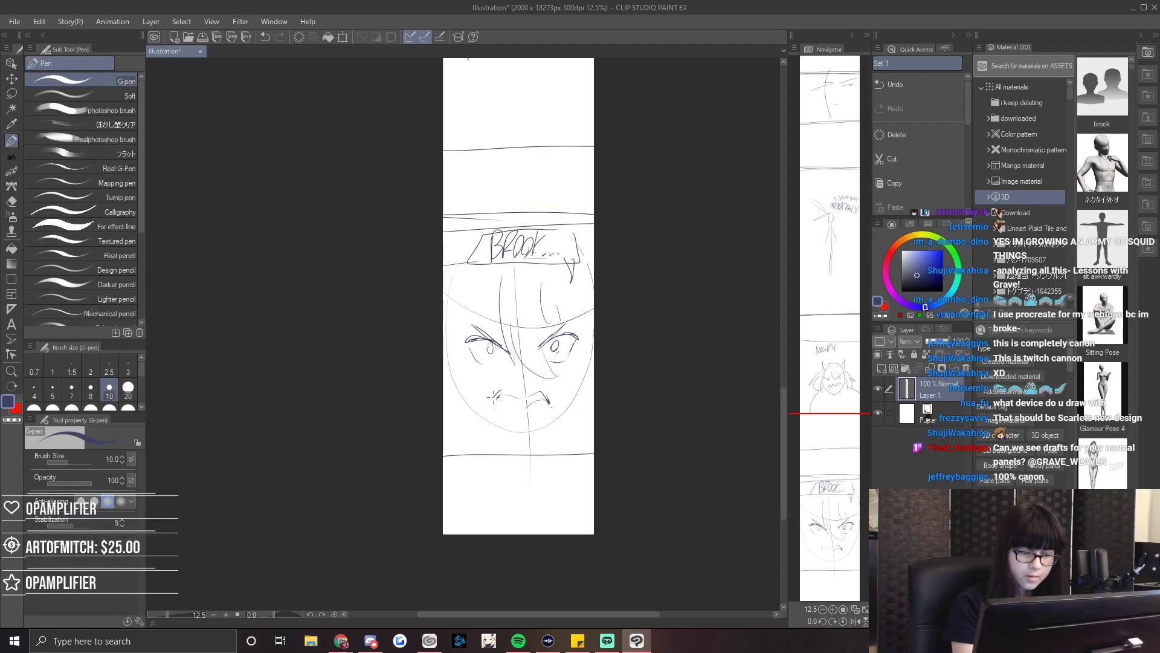
key("e")
key("p")
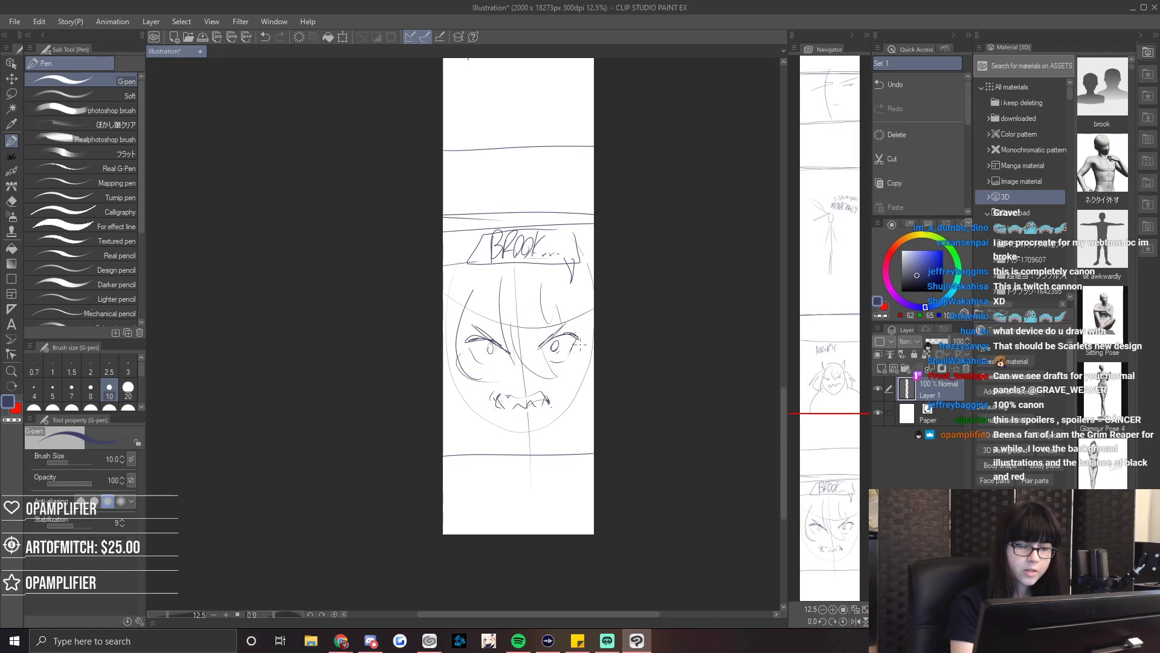
Sketch a loose hair strand between the eyes of the close-up face in the upper panel.
left_click_drag(843, 464, 824, 123)
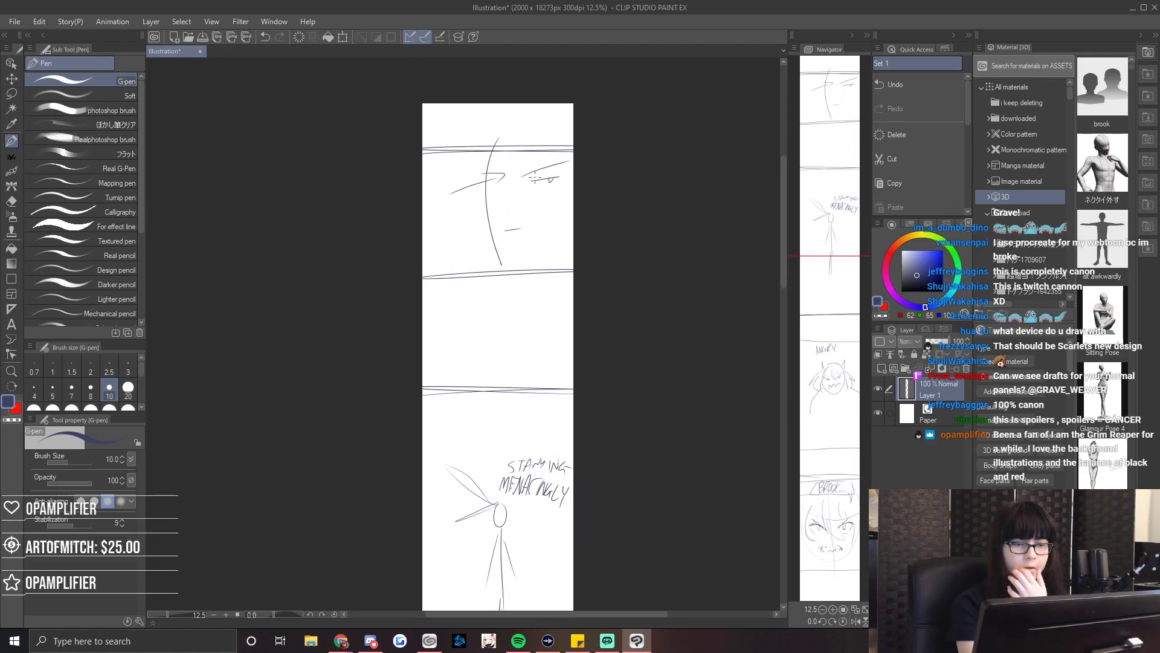
left_click_drag(823, 83, 823, 169)
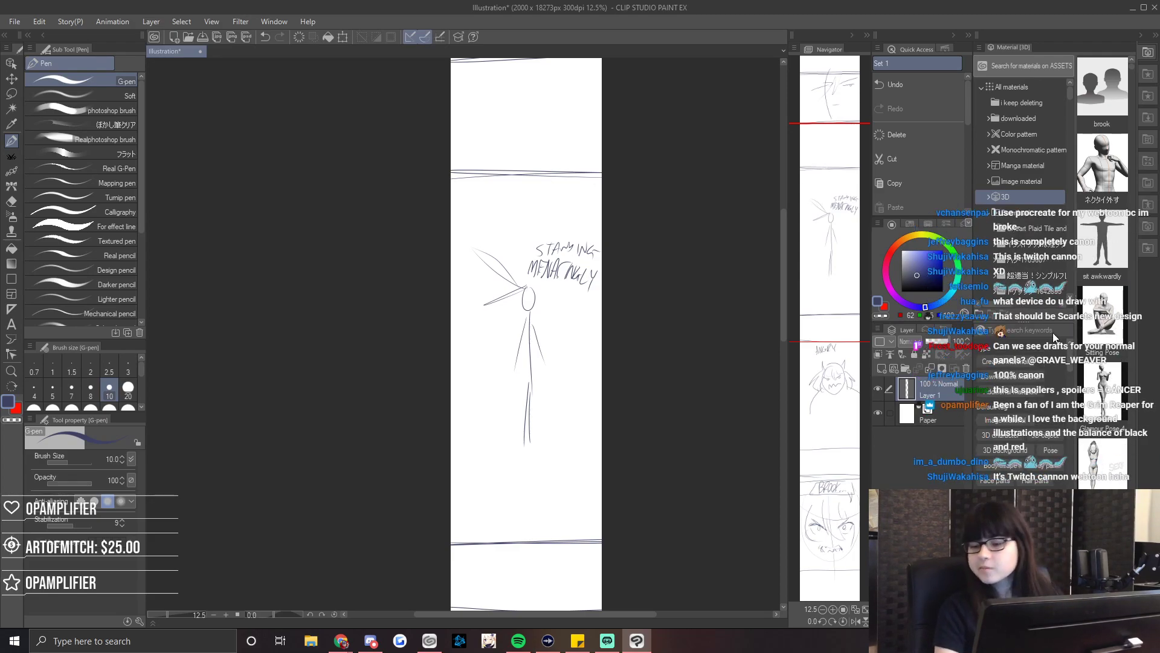
left_click_drag(829, 219, 845, 137)
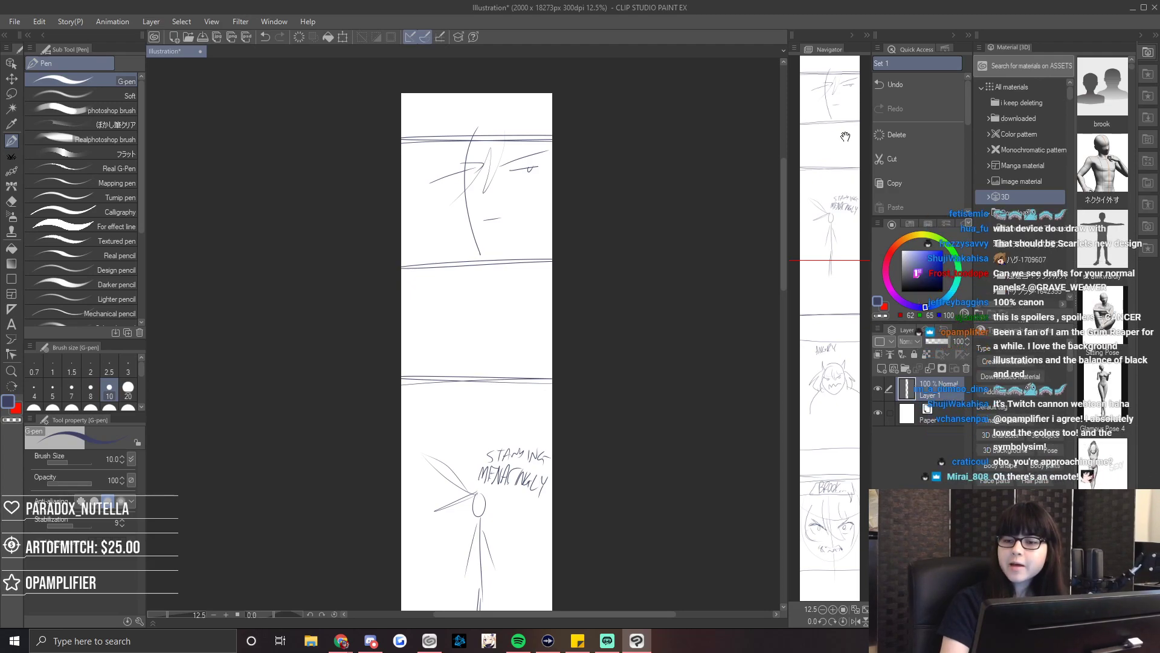
left_click_drag(846, 137, 852, 125)
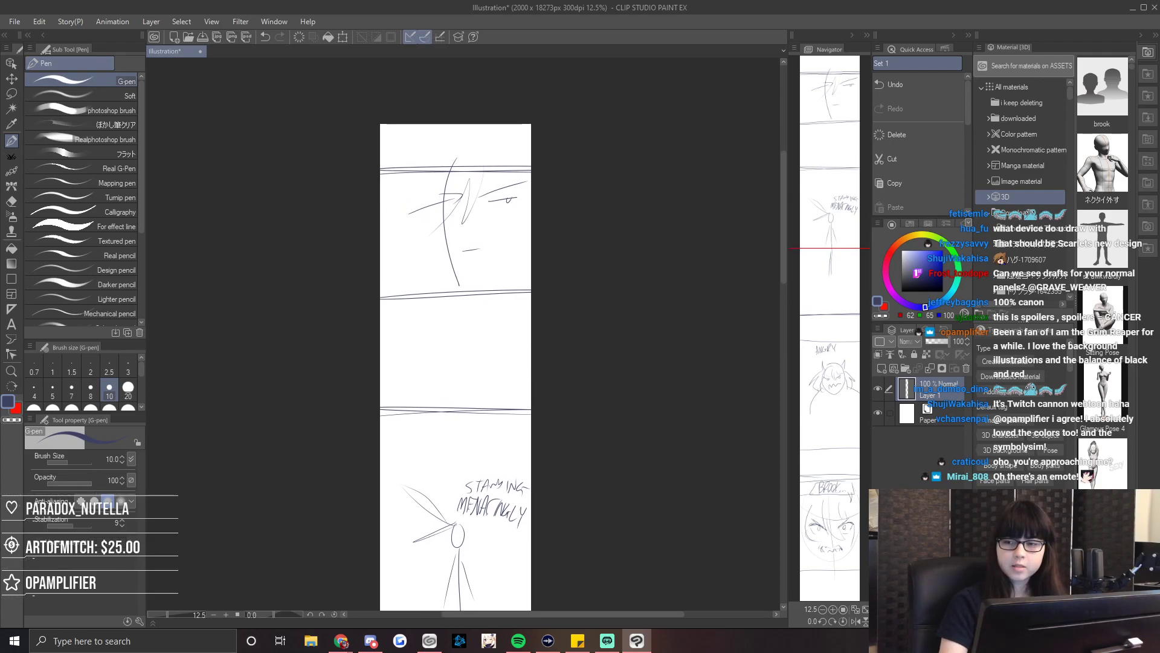
key("alt+Tab")
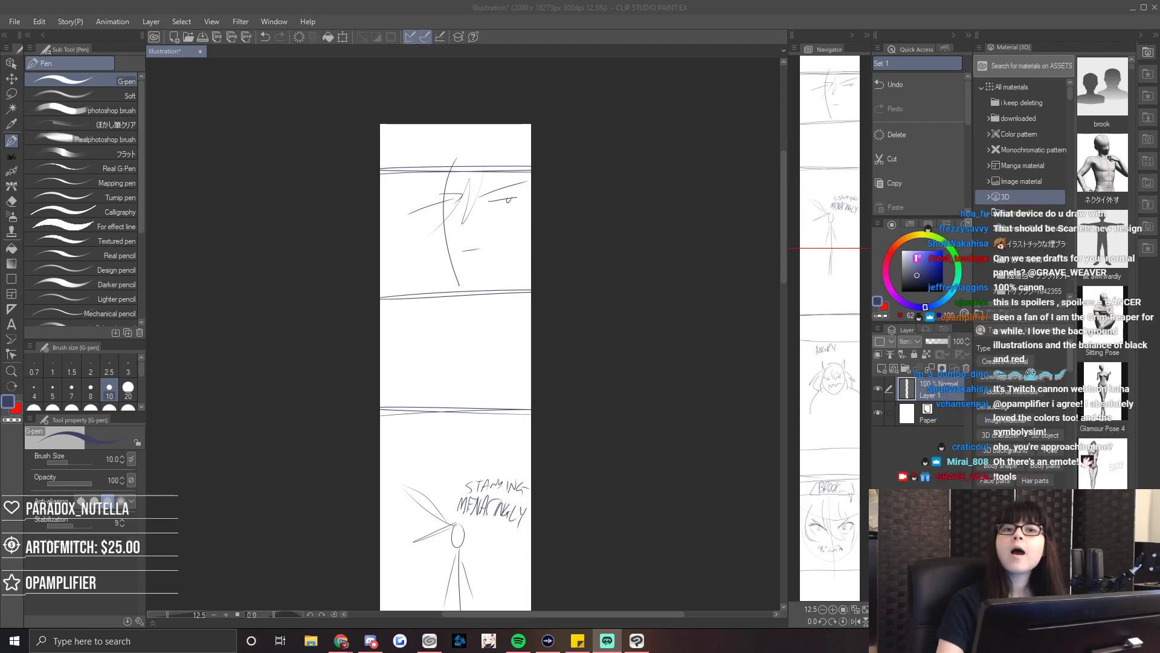
key("alt+Tab")
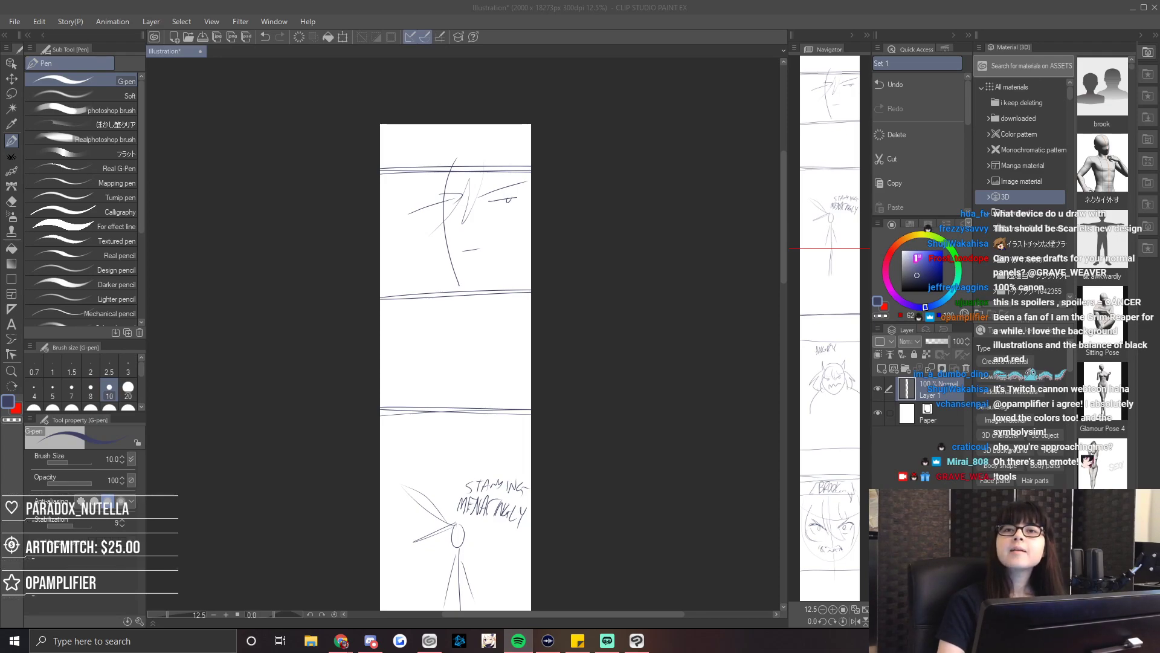
key("alt+Tab")
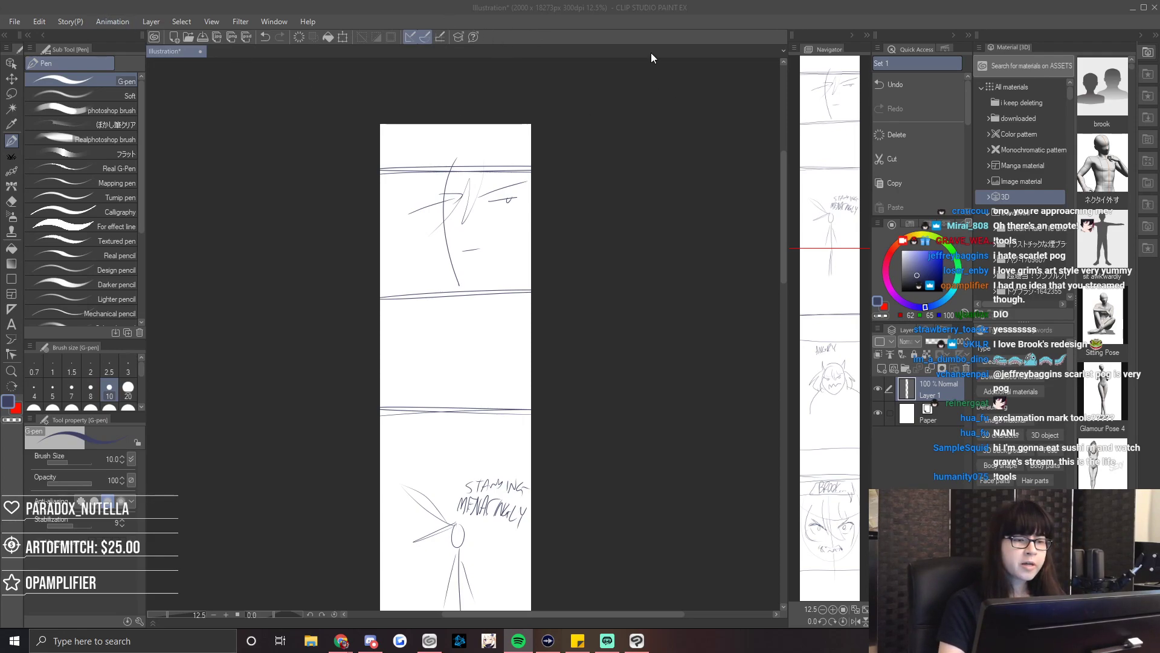
left_click(639, 30)
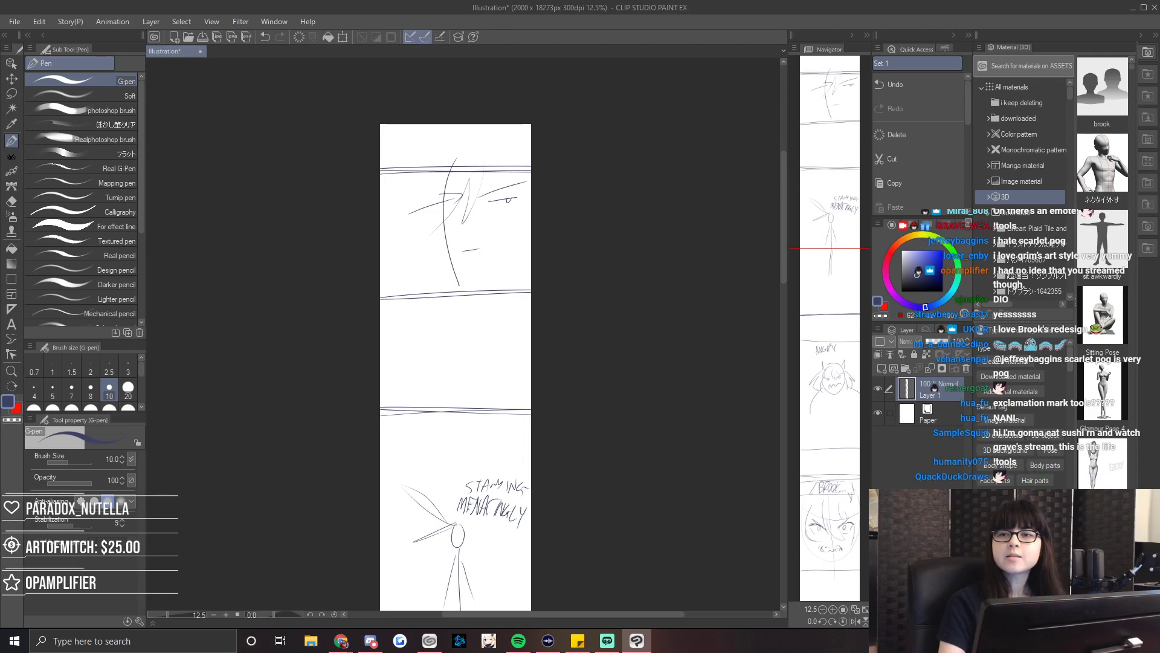
key("alt+Tab")
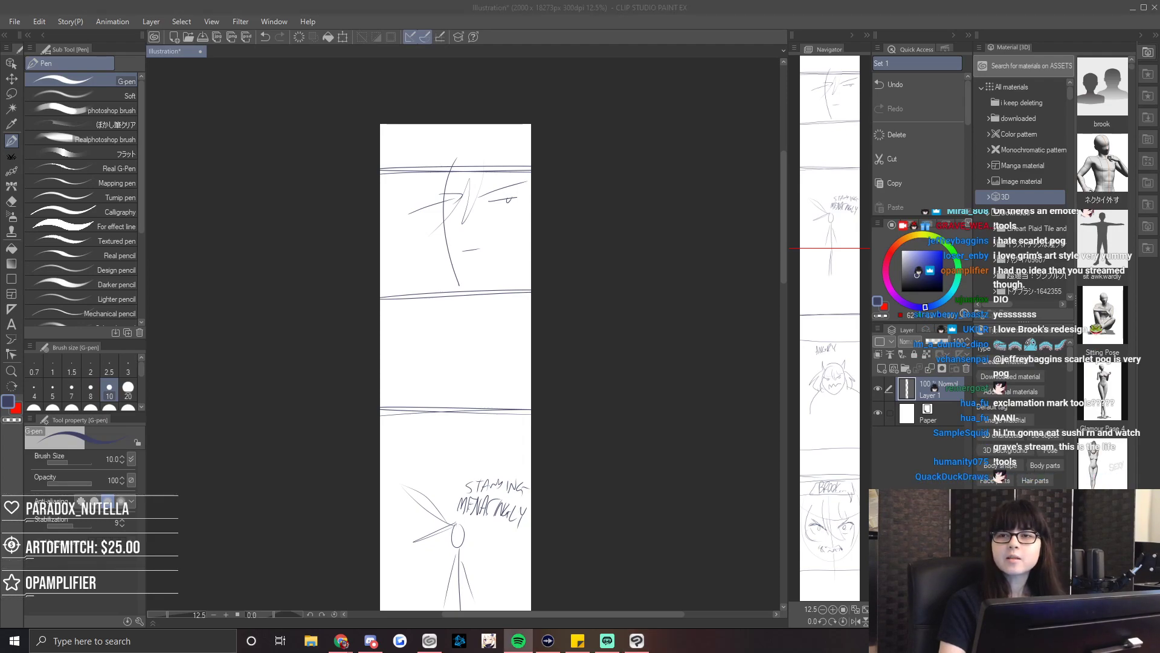
left_click(648, 3)
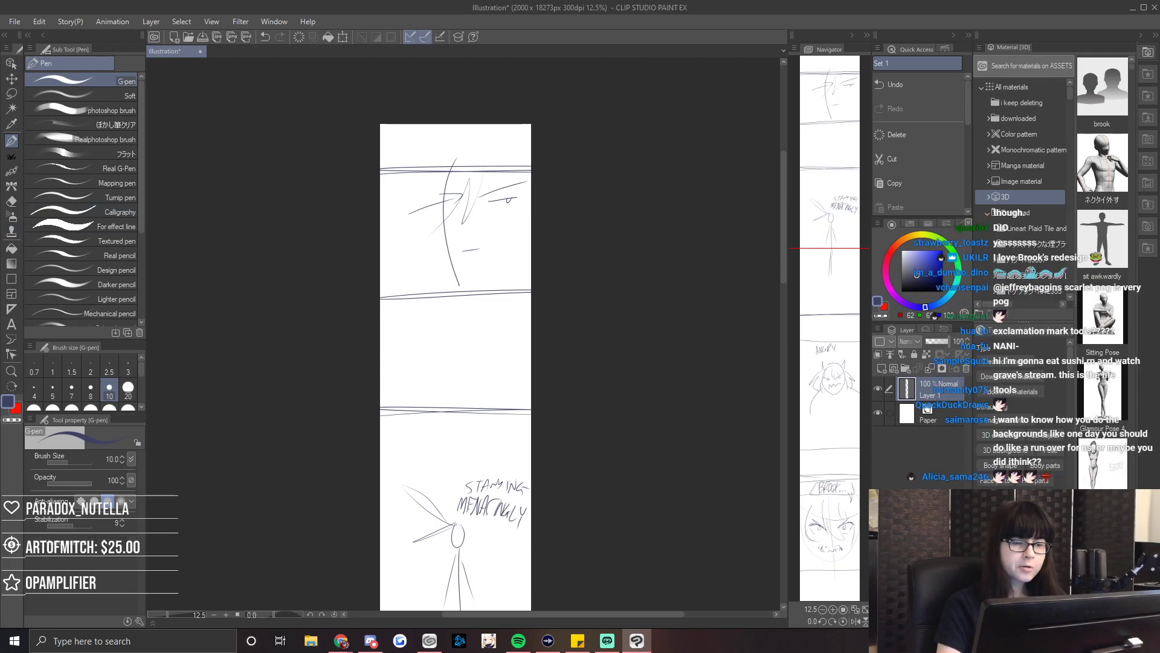
scroll(477, 232, "up", 2)
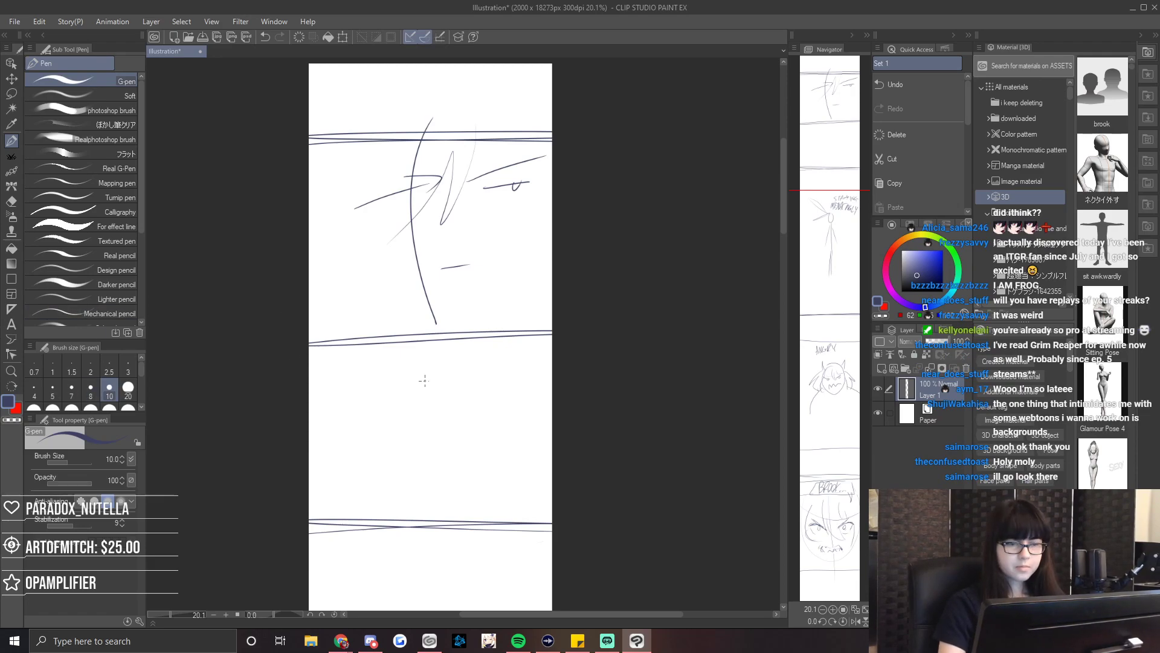
scroll(494, 317, "down", 3)
left_click_drag(836, 202, 817, 555)
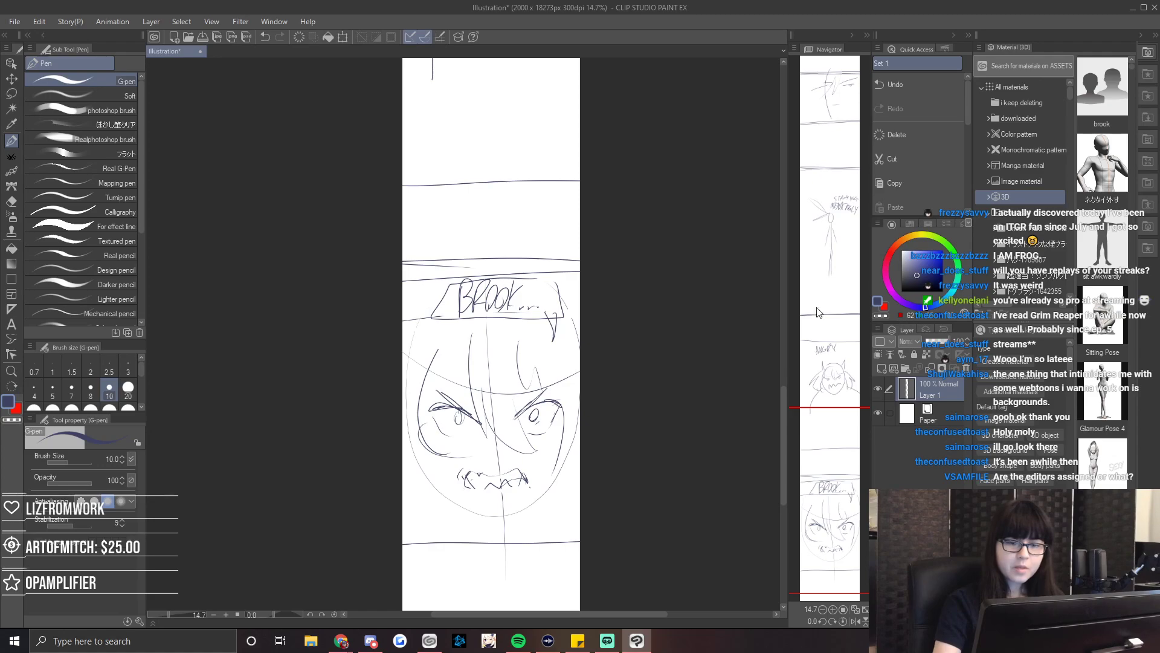
Erase the stick figure and its "STANDING MENACINGLY" note from the tall panel using a larger hard eraser.
left_click_drag(804, 265, 808, 236)
scroll(590, 275, "up", 4)
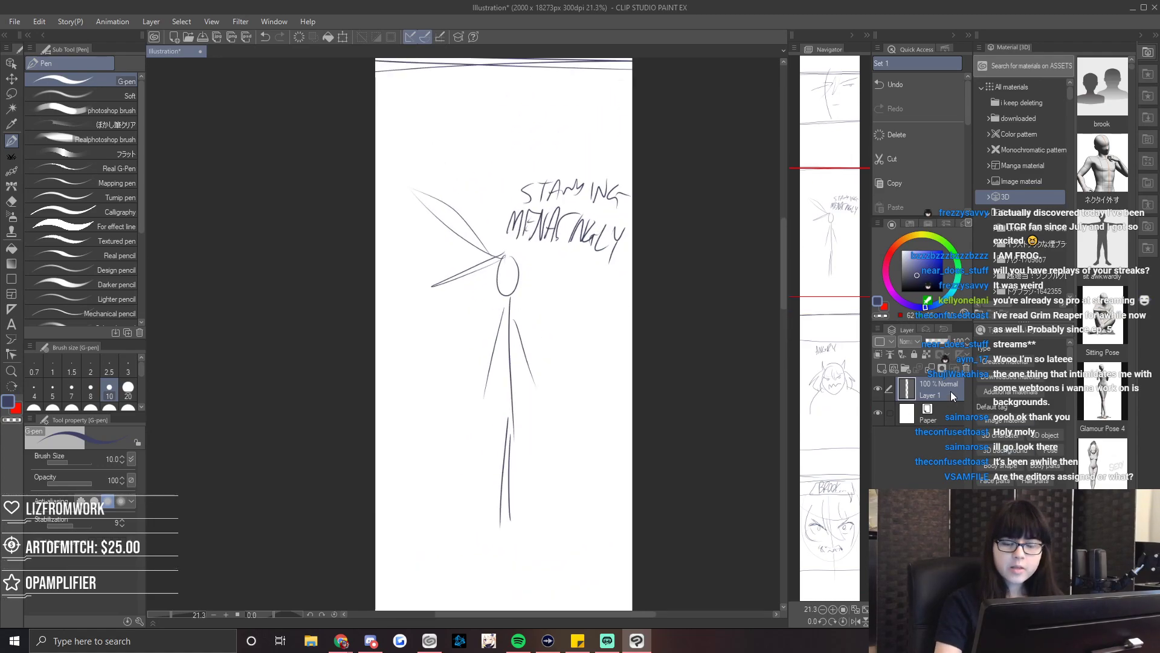
key("e")
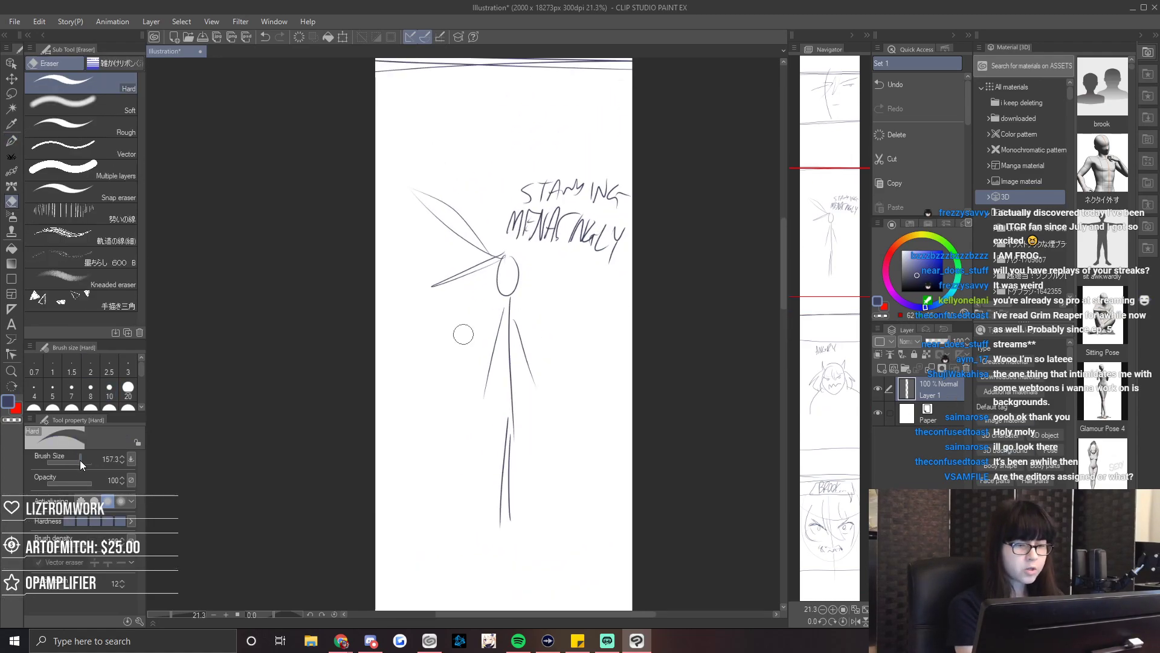
left_click_drag(84, 460, 87, 461)
mouse_move(579, 213)
left_mouse_down()
mouse_move(402, 232)
mouse_move(465, 289)
mouse_move(594, 288)
mouse_move(598, 391)
mouse_move(498, 517)
left_mouse_up()
key("p")
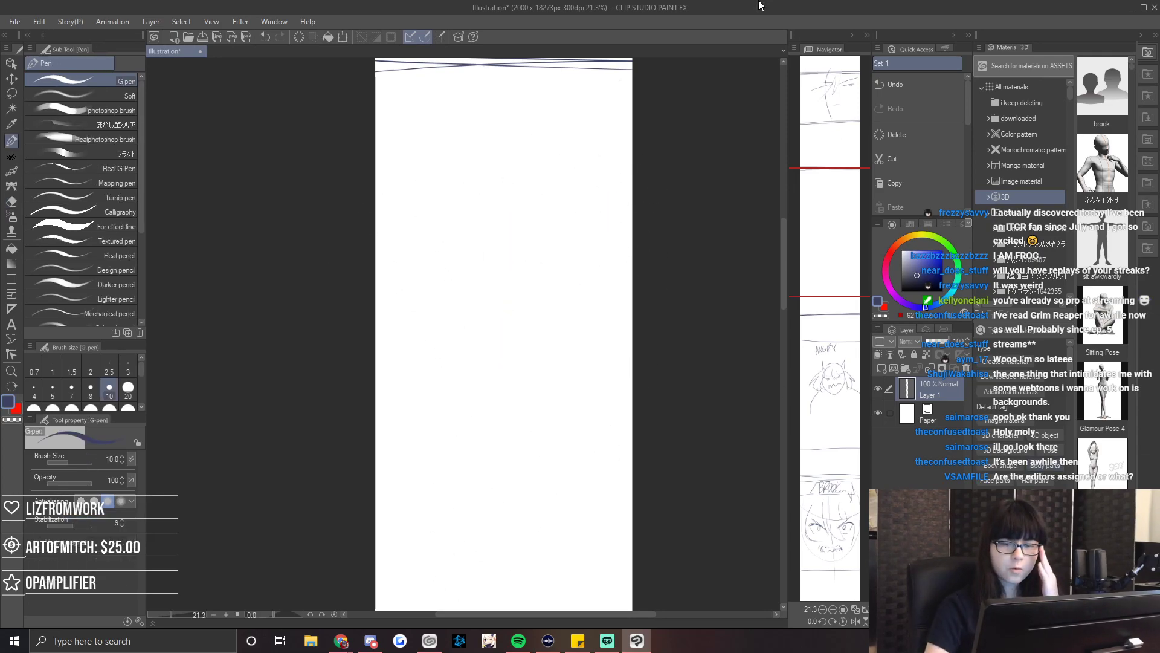
Set the drawing figure used with pose materials to 3D drawing figure-Ver.2 (Male) in the 3D preferences.
scroll(1025, 357, "down", 4)
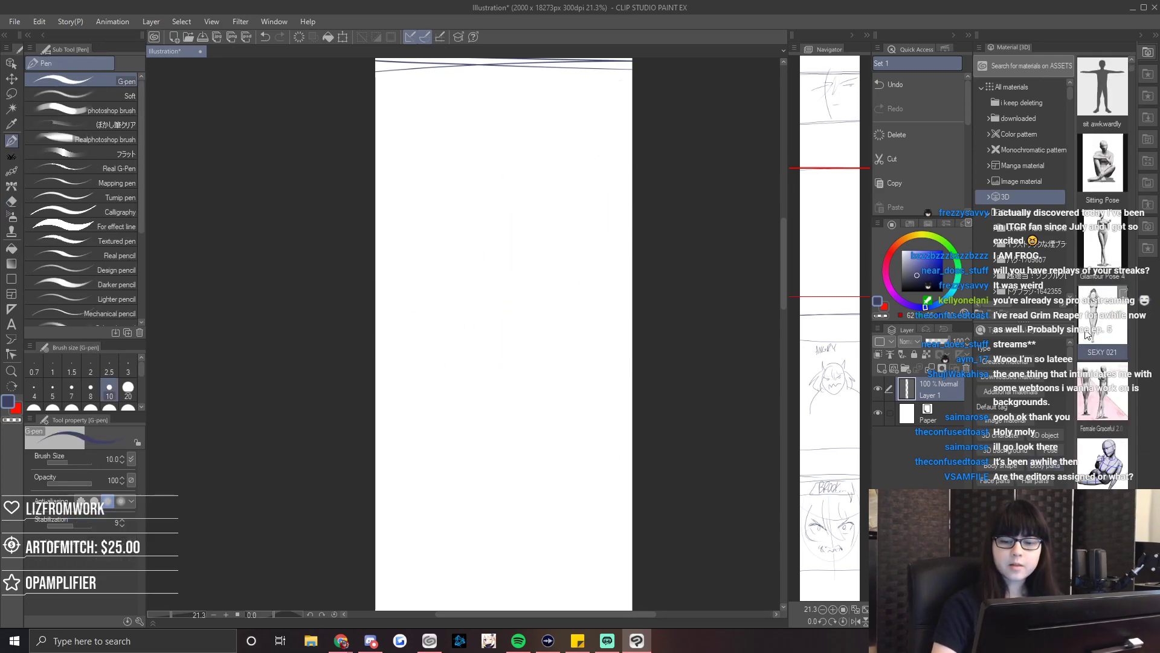
left_click(14, 21)
left_click(36, 339)
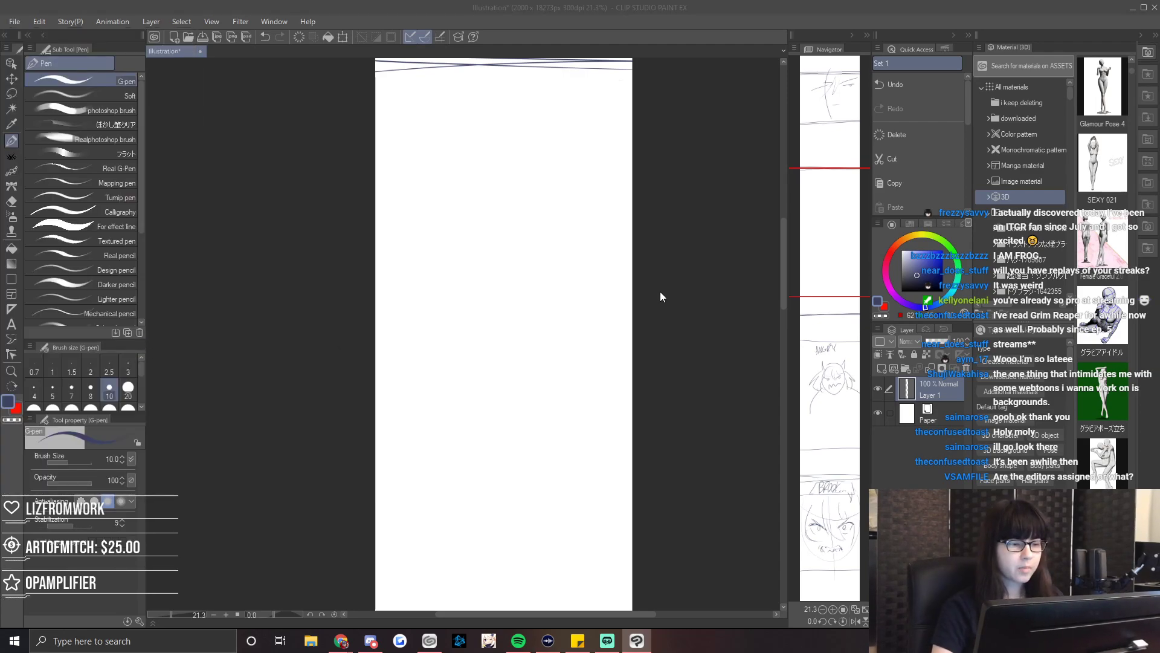
left_click(651, 198)
left_click(772, 191)
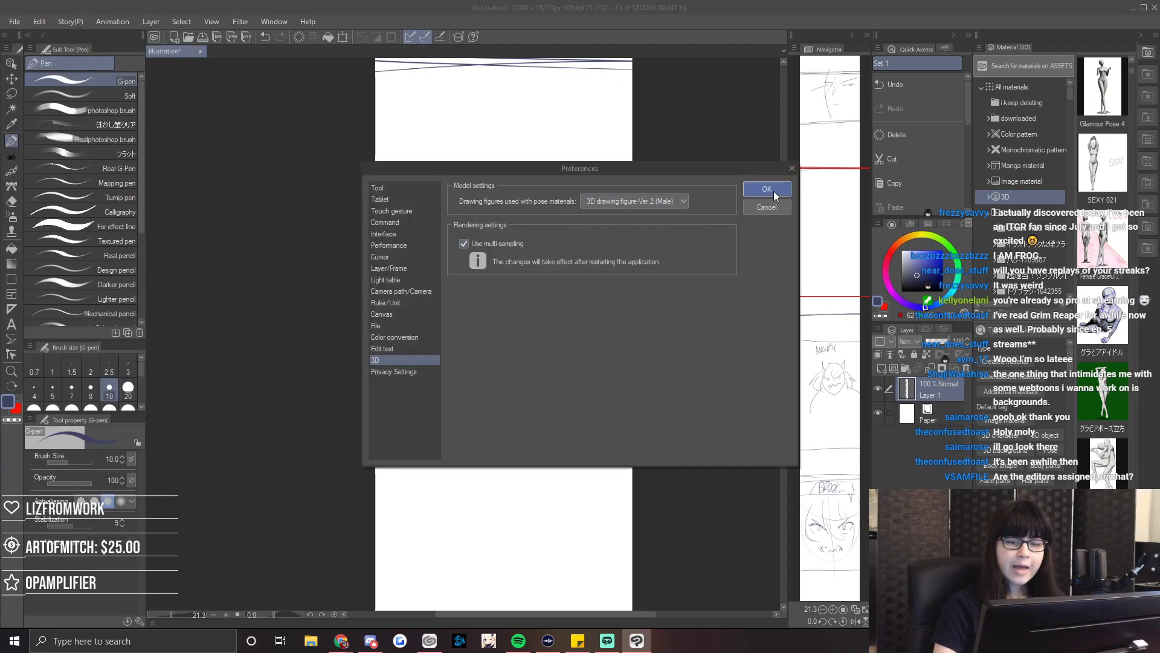
left_click(766, 189)
Find the standing pose with a hand in the pocket among the 3D materials and place it in the emptied panel.
scroll(1119, 338, "down", 2)
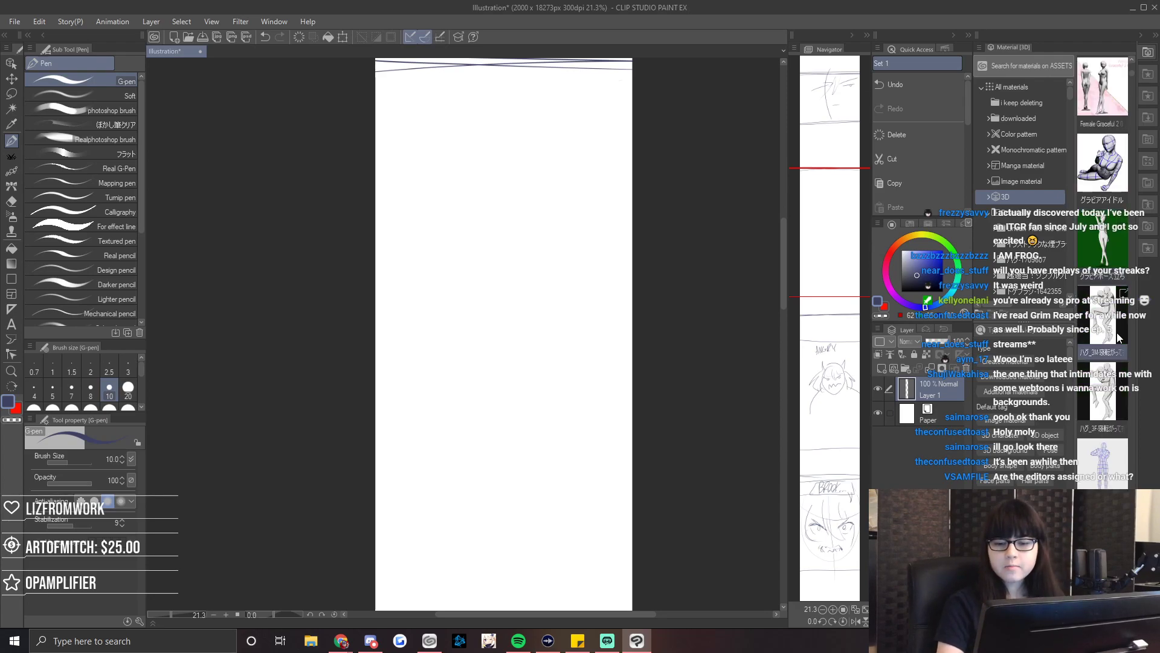
scroll(1118, 338, "down", 4)
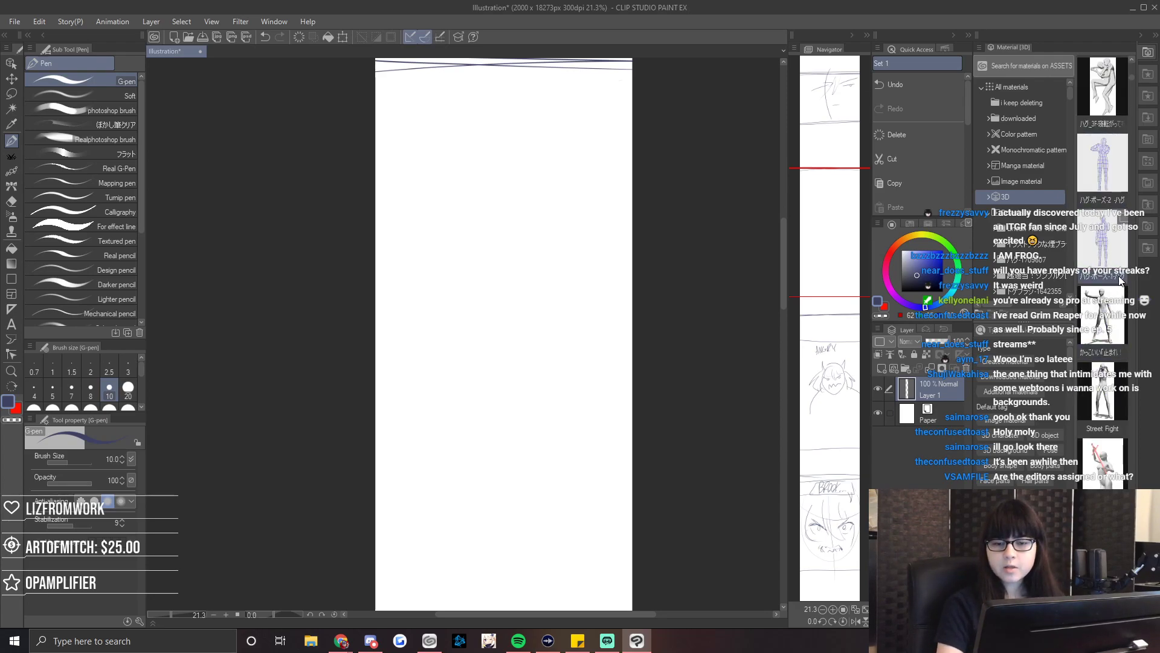
scroll(1111, 331, "down", 1)
scroll(1111, 334, "down", 1)
left_click_drag(1103, 393, 541, 348)
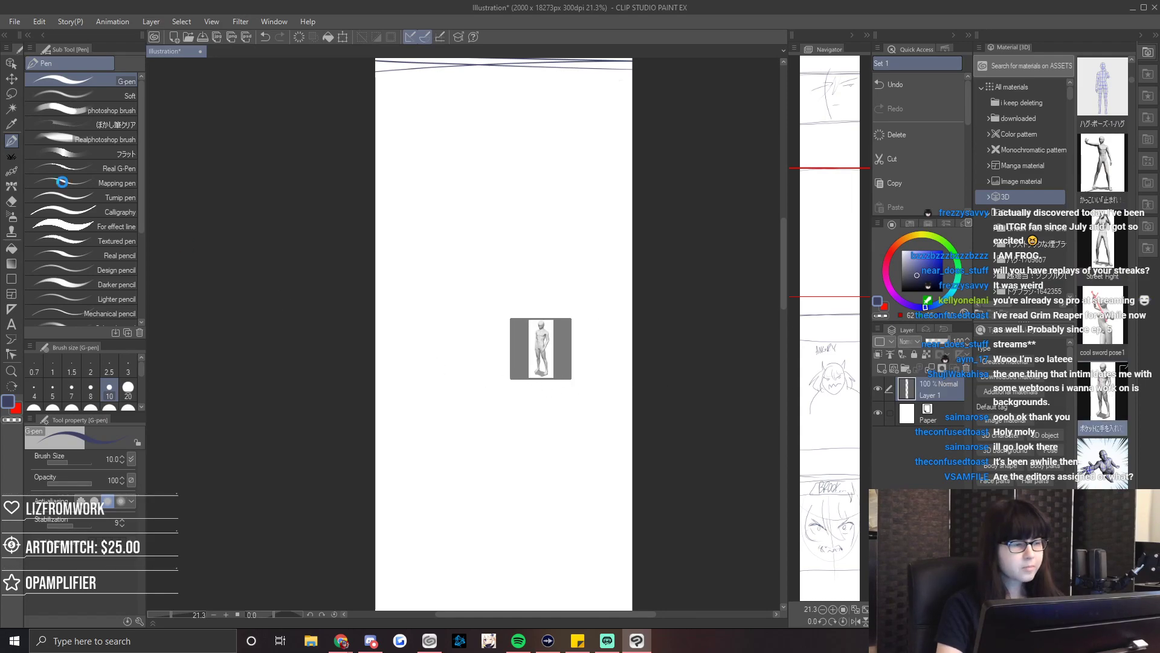
Select the 3D figure, orbit the camera to a three-quarter back view and make the whole figure fit the panel.
left_click(11, 78)
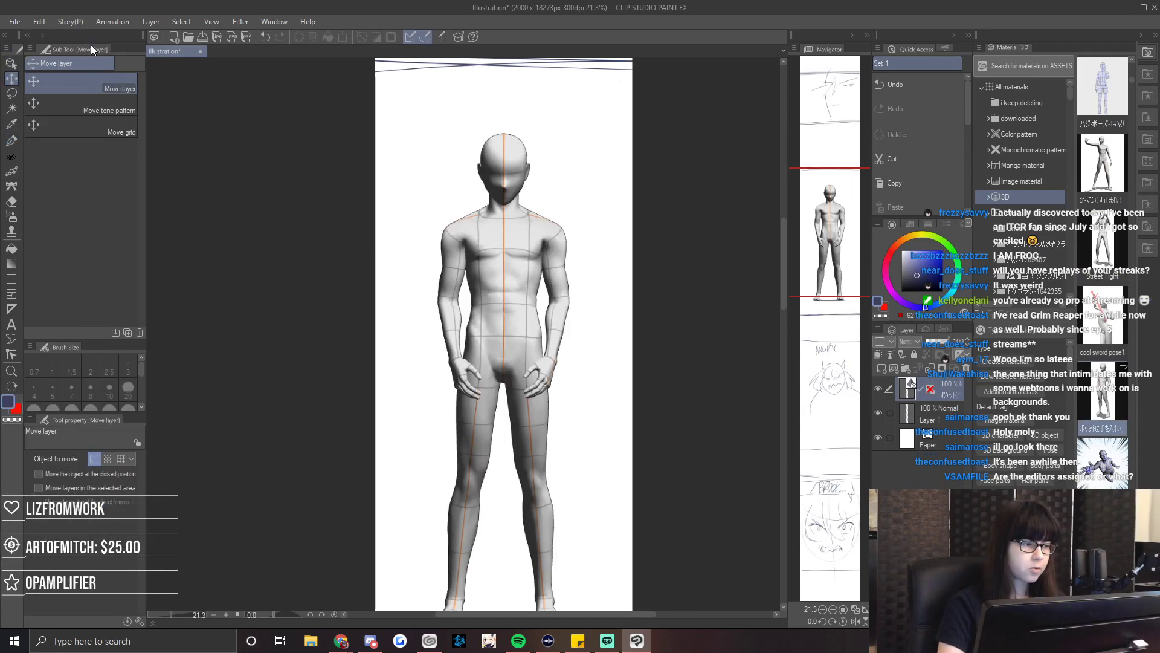
left_click(10, 66)
left_click(457, 156)
left_click_drag(360, 137, 85, 152)
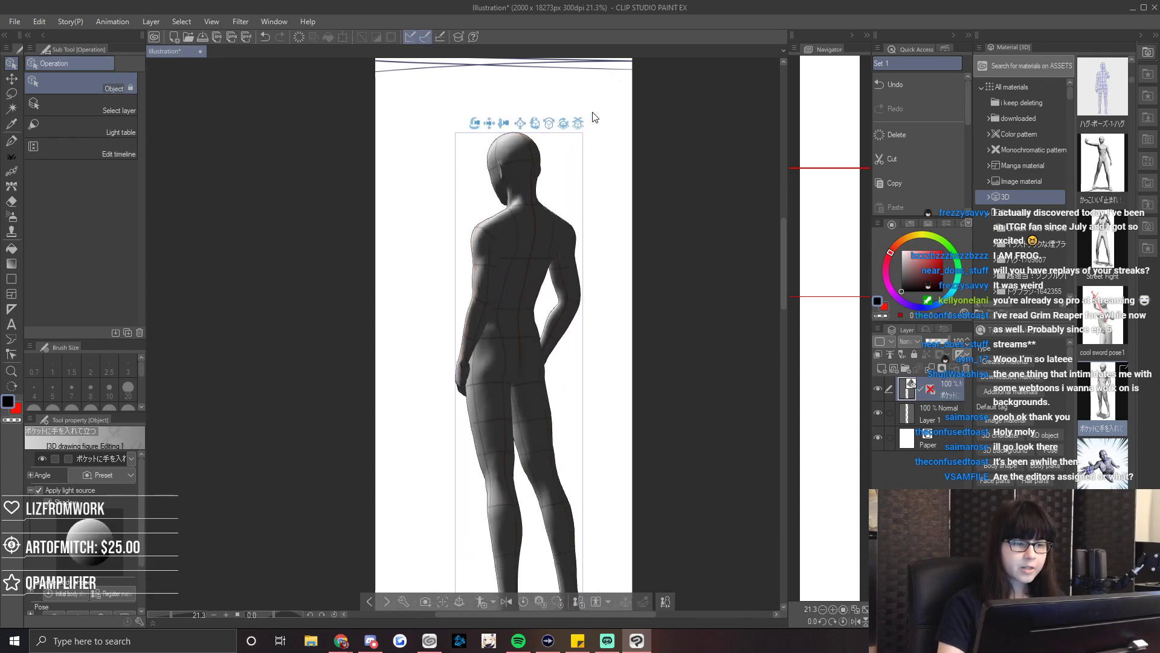
left_click_drag(492, 121, 474, 220)
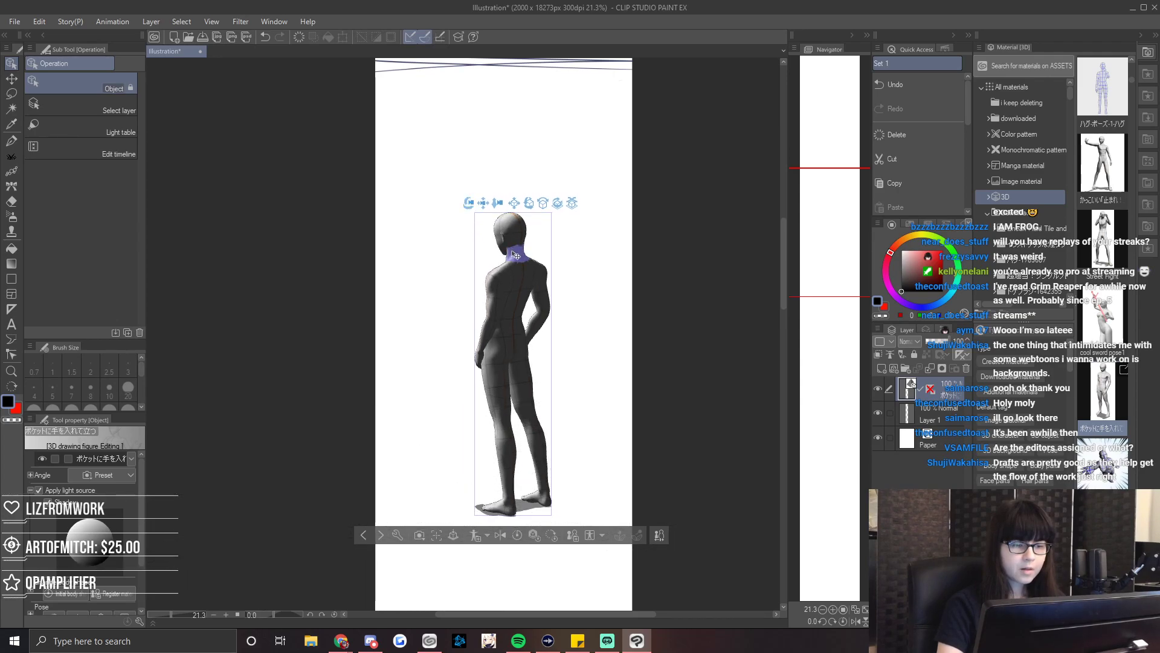
Turn the figure's head into profile over the shoulder and lower the 3D layer's opacity to 26%.
left_click(516, 255)
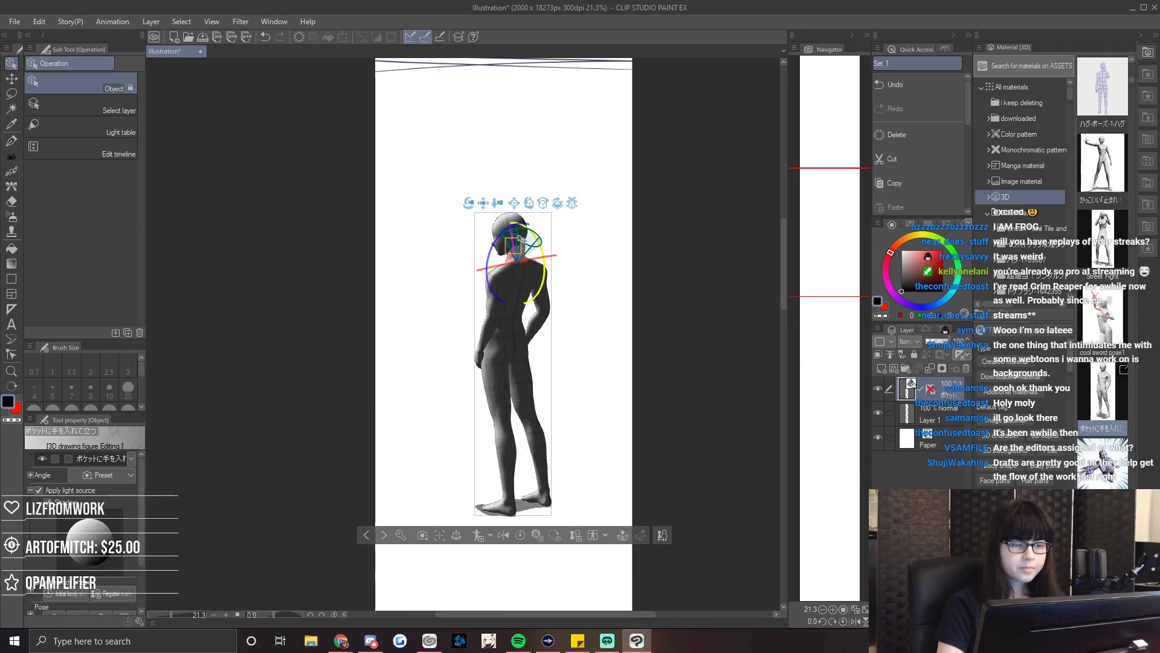
left_click(519, 240)
left_click_drag(547, 235, 486, 266)
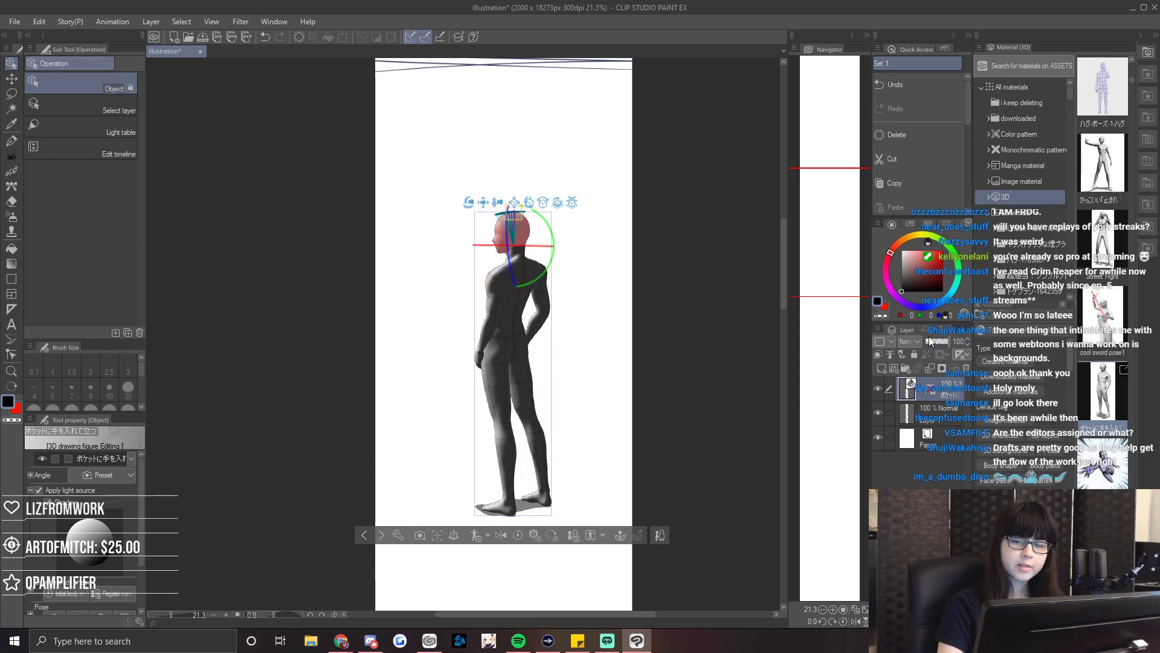
left_click(933, 340)
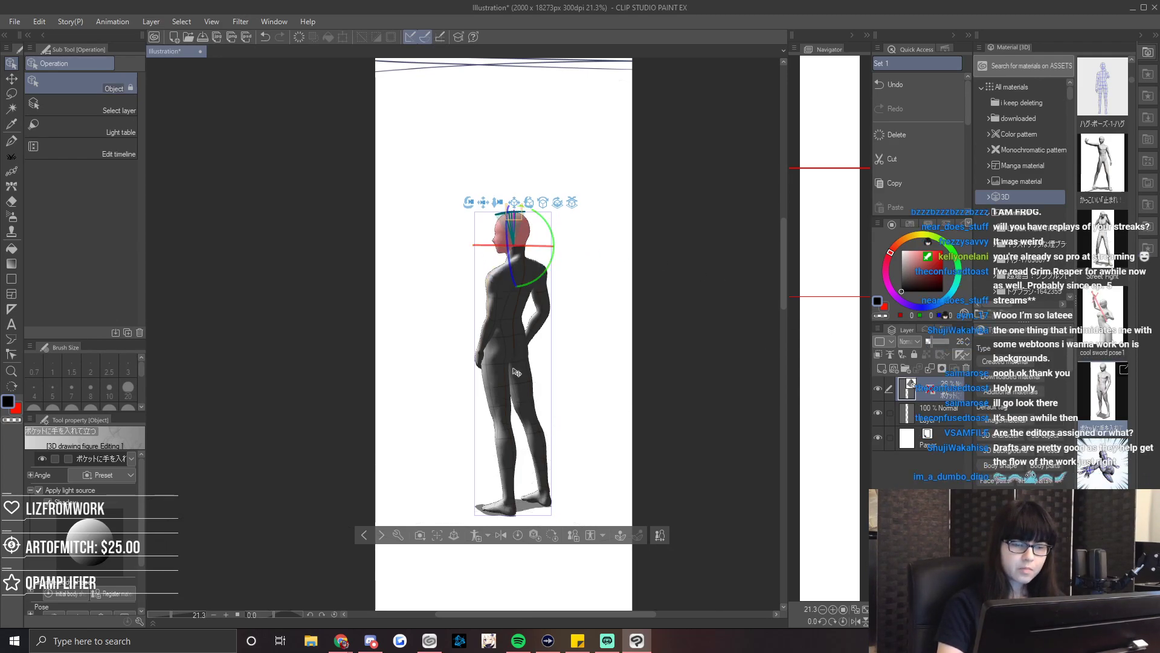
Adjust the figure's leg at the hip and apply the "brook" body type to the figure.
left_click_drag(507, 403, 517, 326)
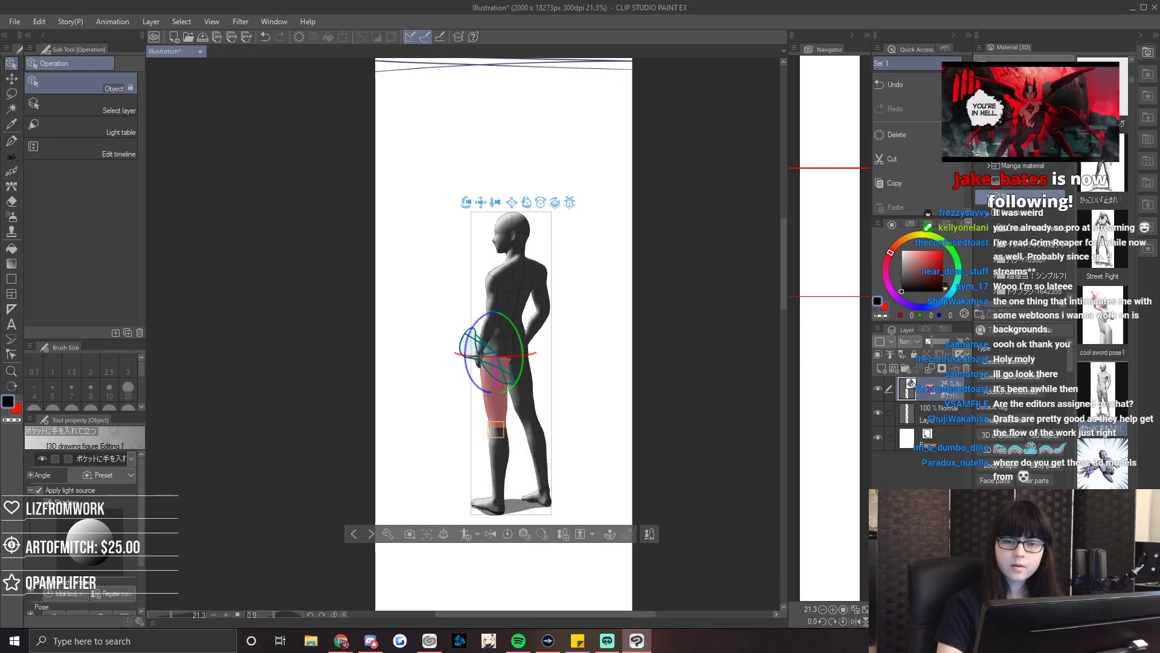
left_click(1146, 160)
left_click_drag(1124, 158, 534, 260)
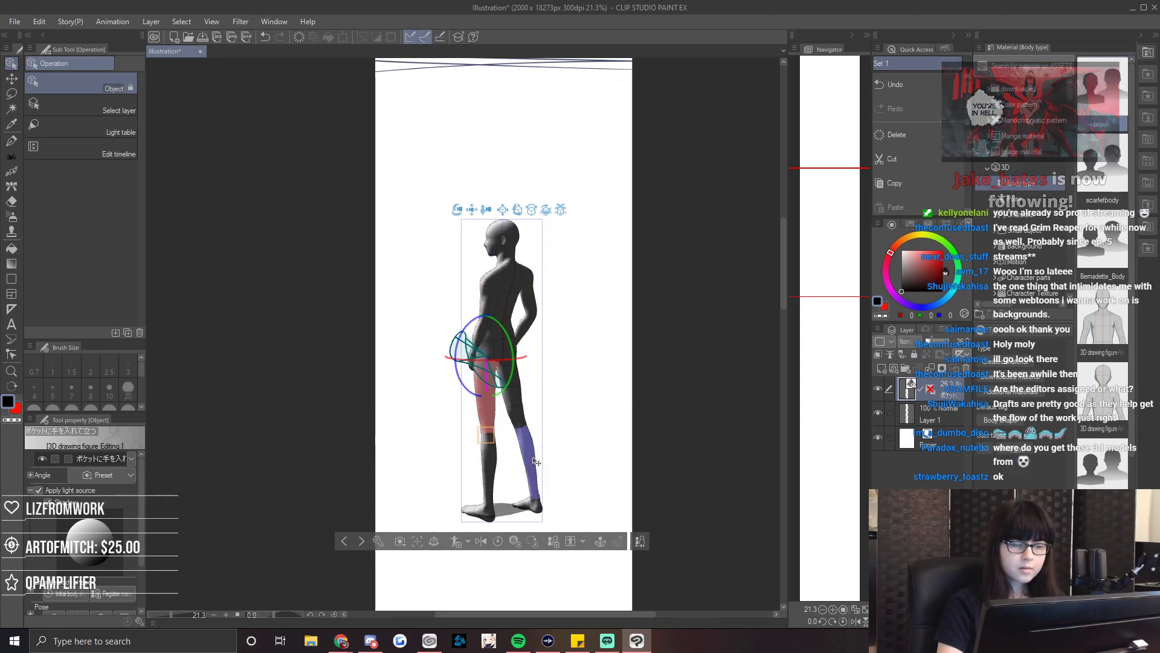
Adjust the bend of the figure's lower leg and swing the other thigh outward at the hip.
left_click(534, 455)
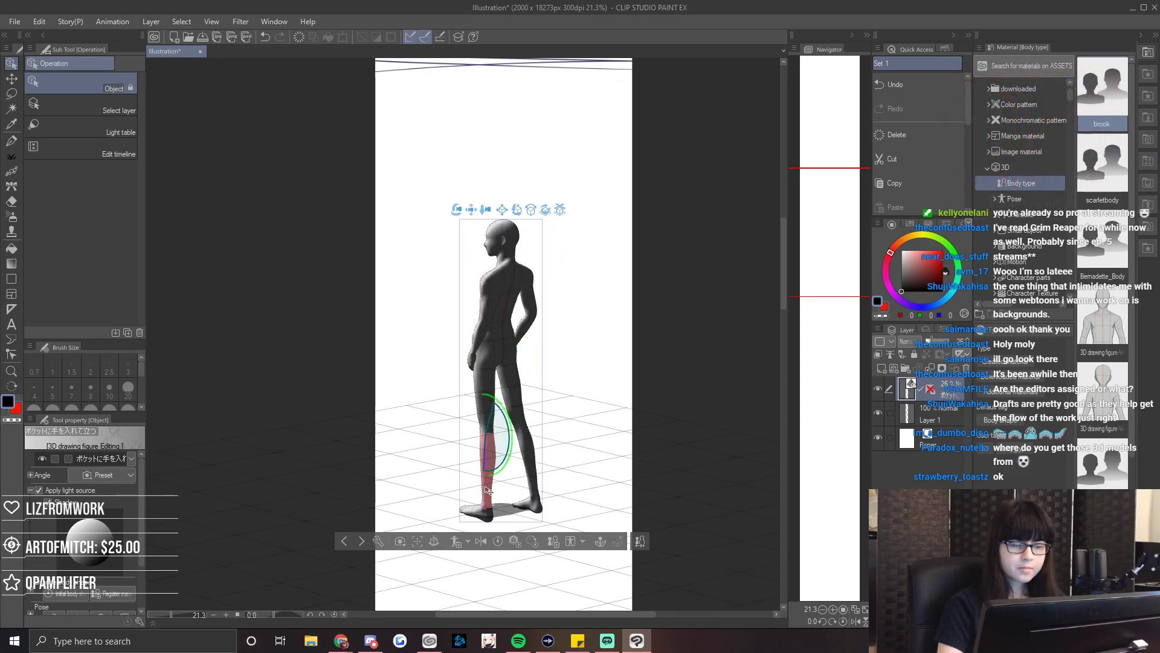
left_click(522, 407)
left_click_drag(501, 327, 477, 288)
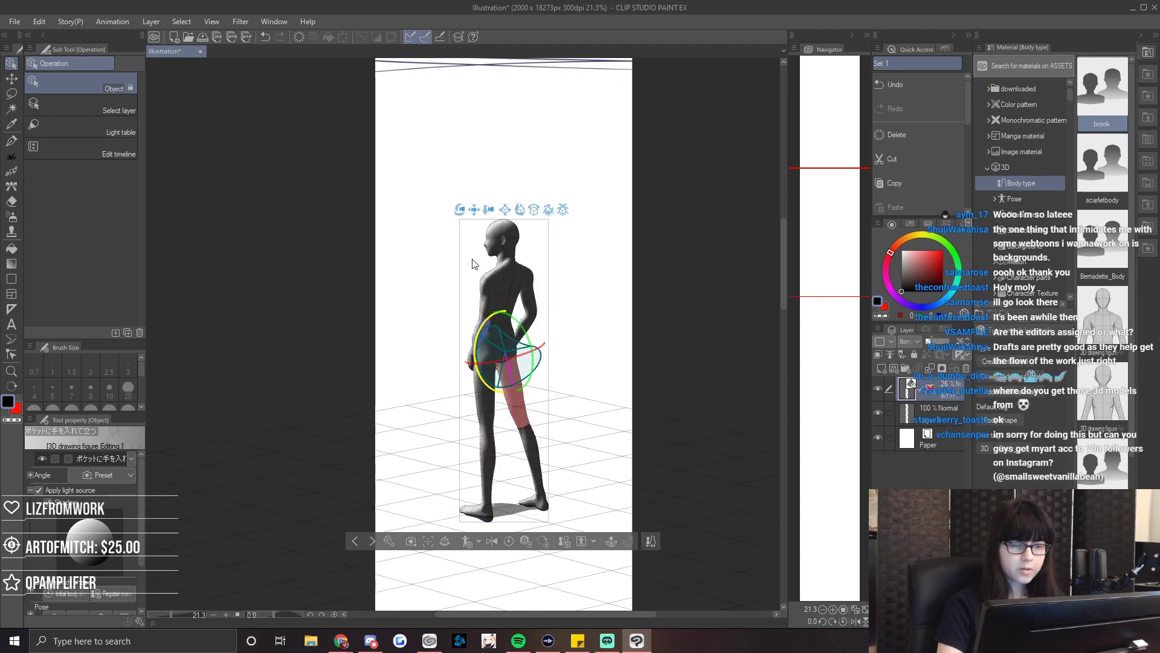
Orbit the camera to a front three-quarter view and adjust the figure's lower leg and feet.
left_click_drag(460, 210, 647, 215)
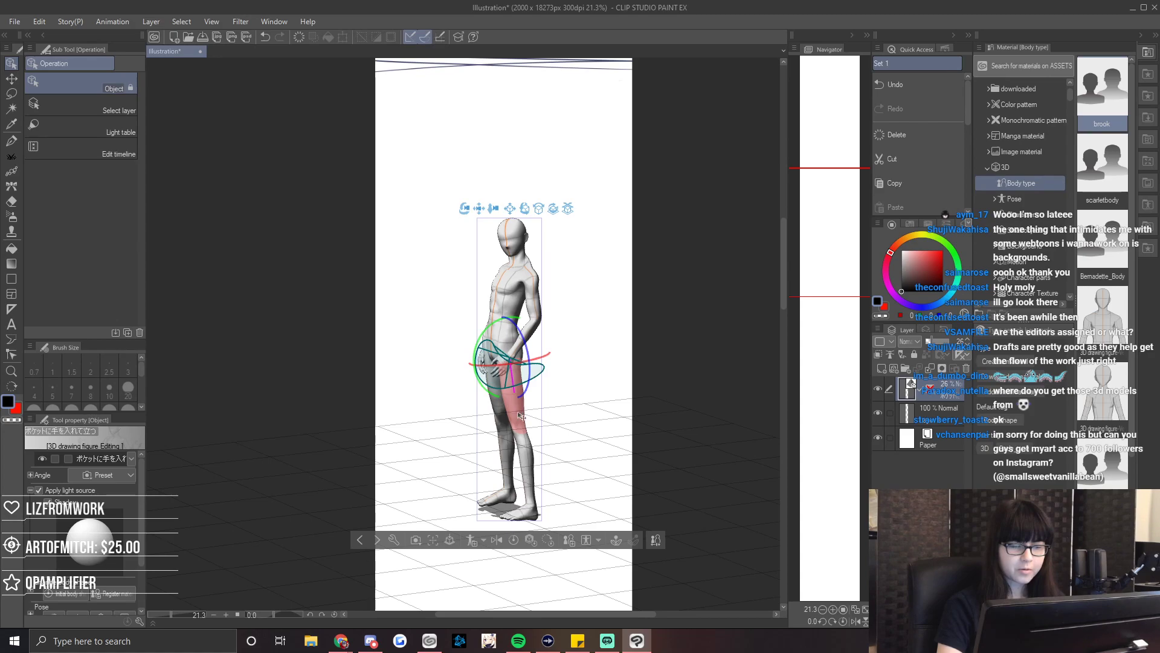
left_click(512, 501)
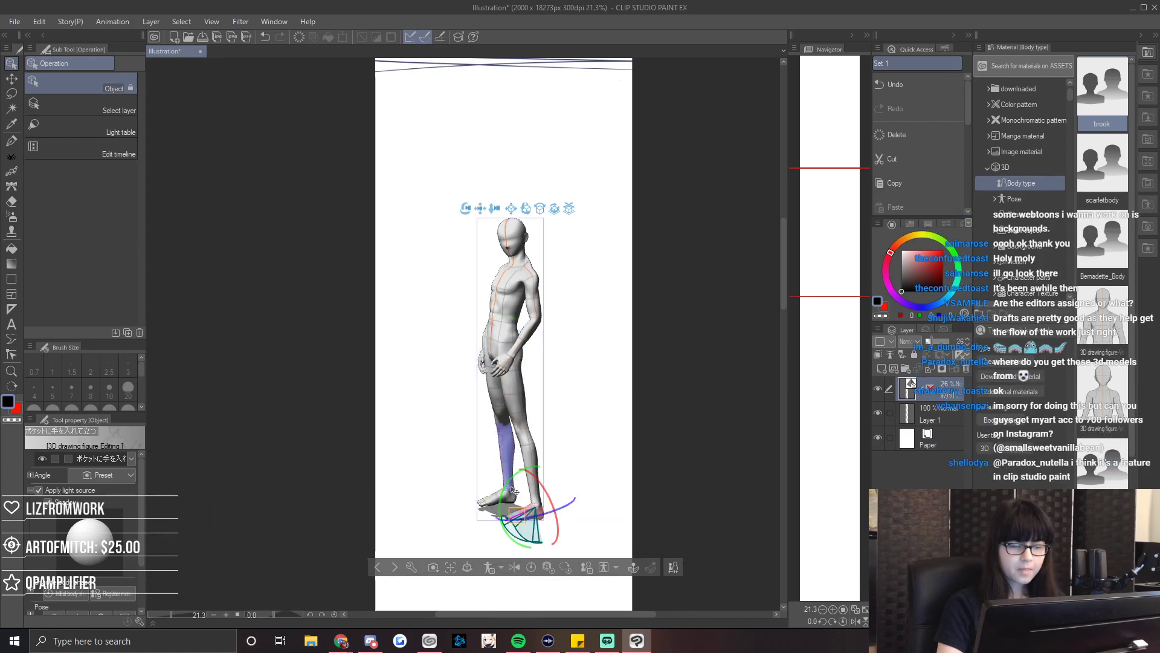
left_click(507, 465)
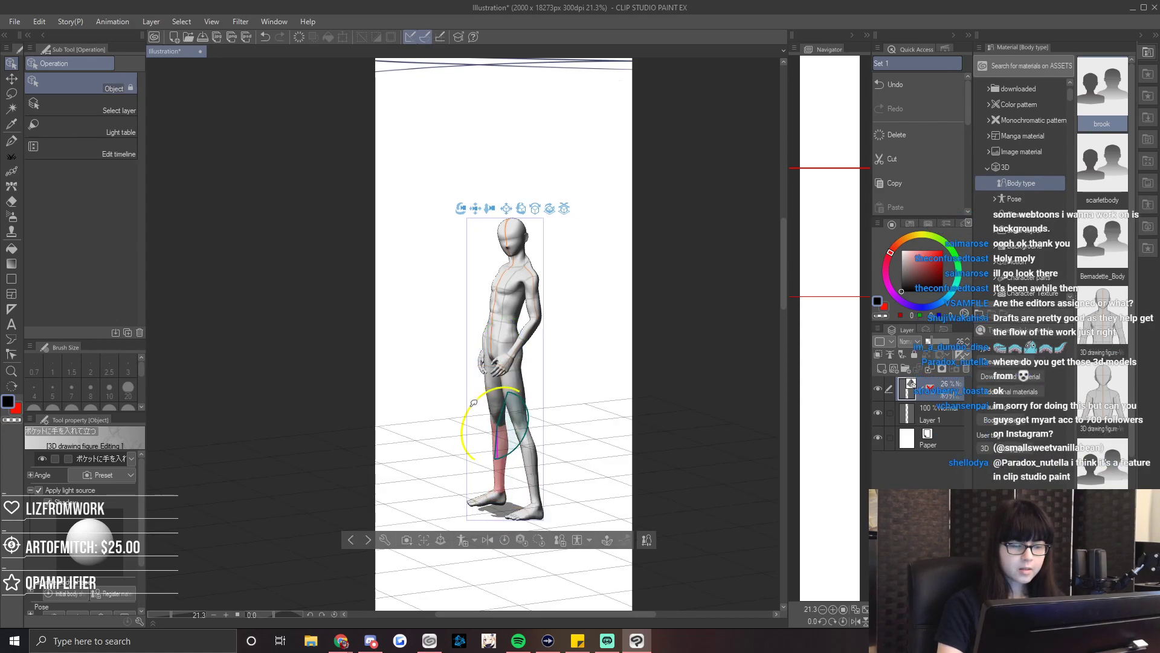
left_click(492, 500)
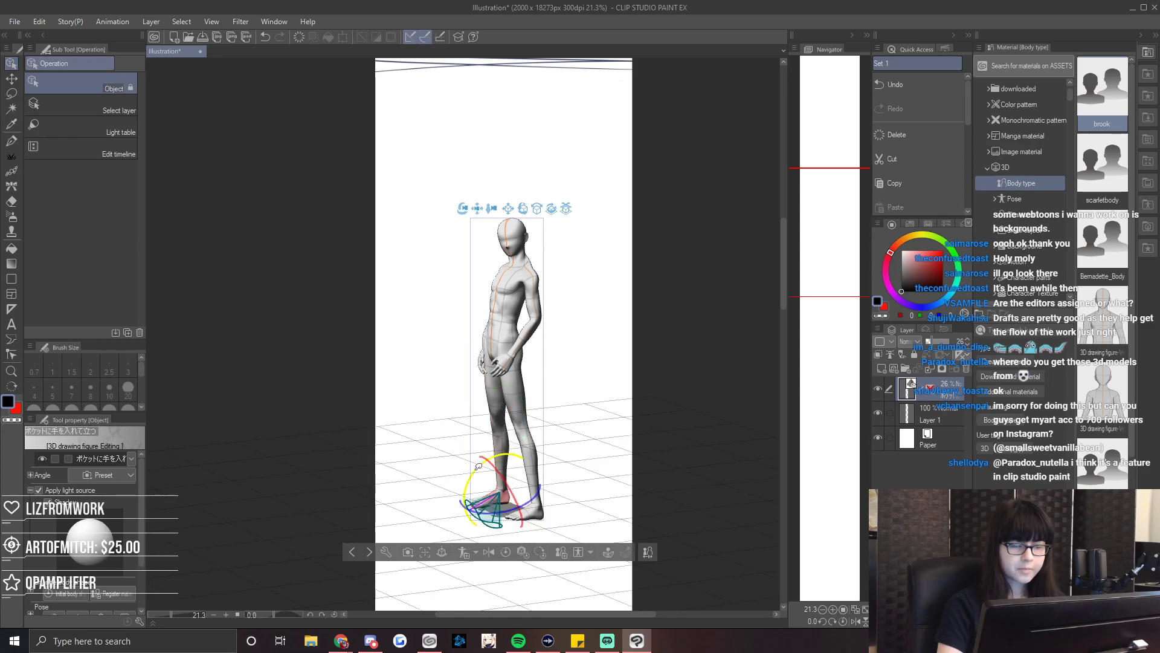
left_click(524, 509)
left_click_drag(517, 472, 514, 482)
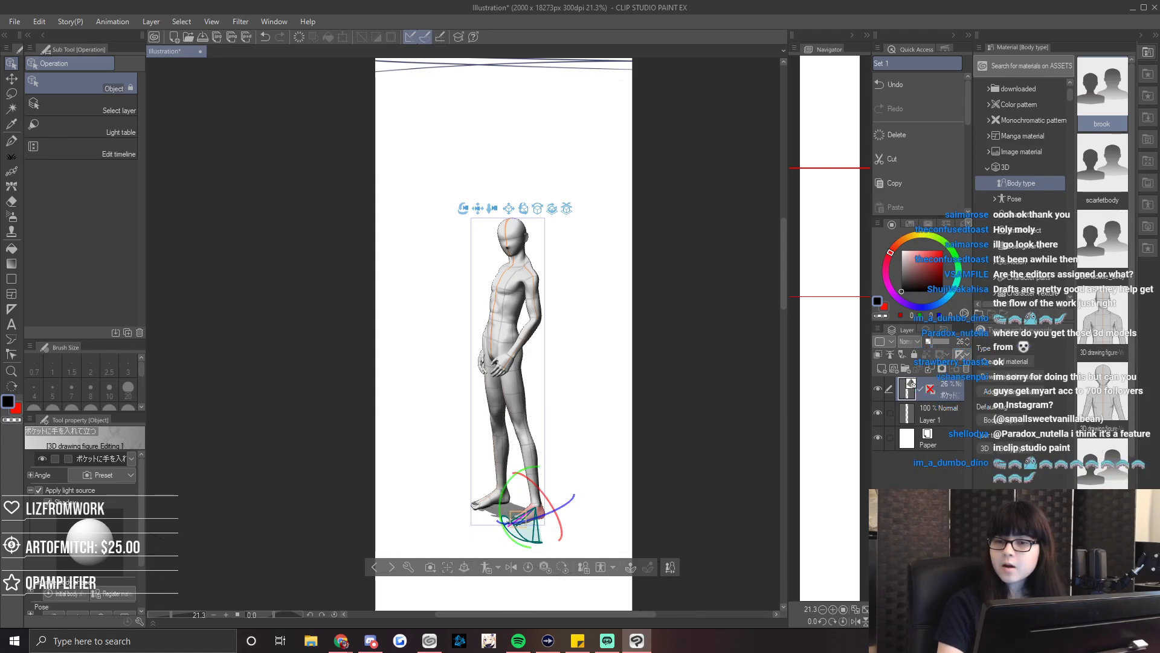
Reframe the figure larger in the panel, widening its stance at the thigh and tilting its head.
key("alt+Tab")
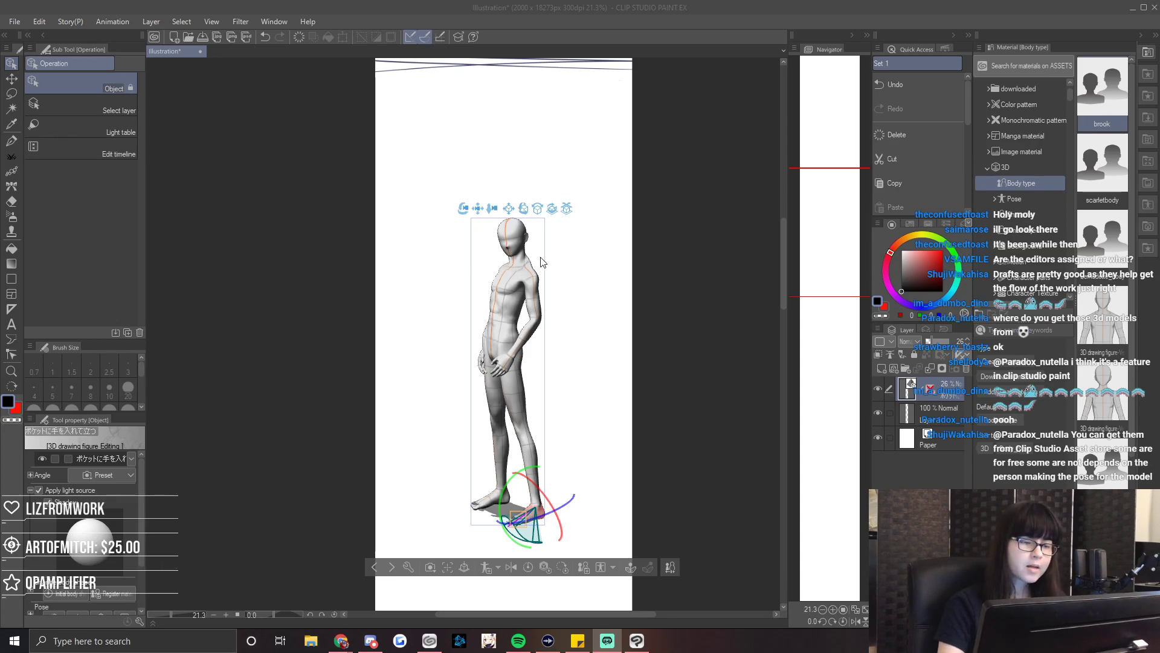
mouse_move(462, 213)
left_mouse_down()
mouse_move(491, 205)
mouse_move(478, 178)
mouse_move(470, 208)
left_mouse_up()
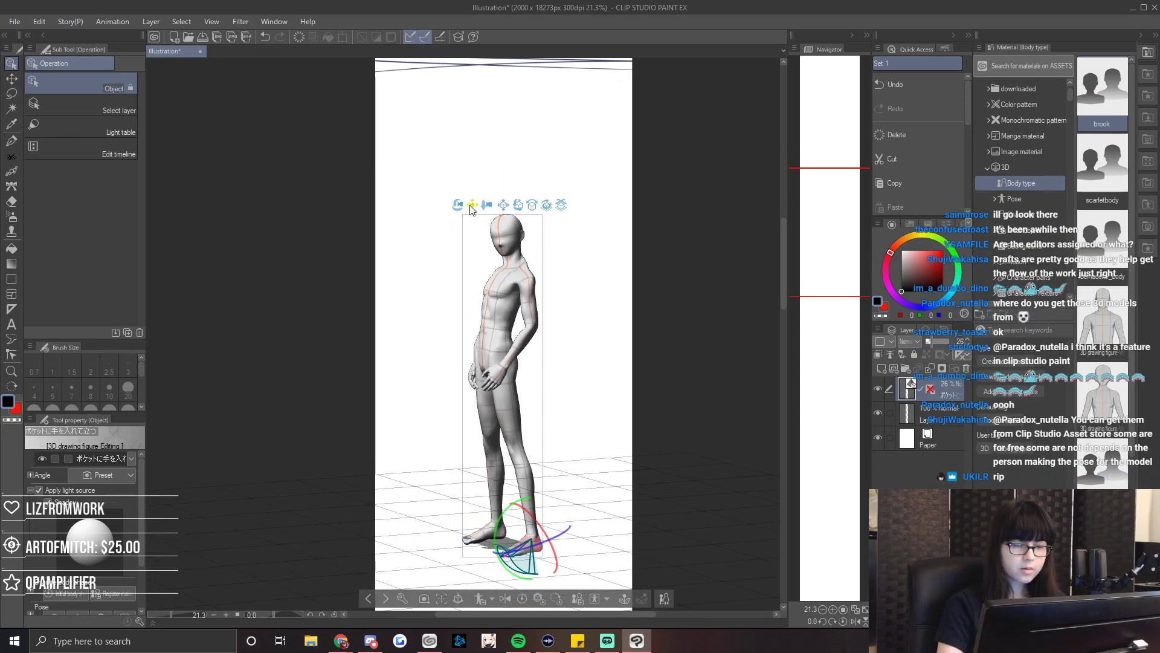
left_click(486, 414)
left_click_drag(485, 417, 502, 338)
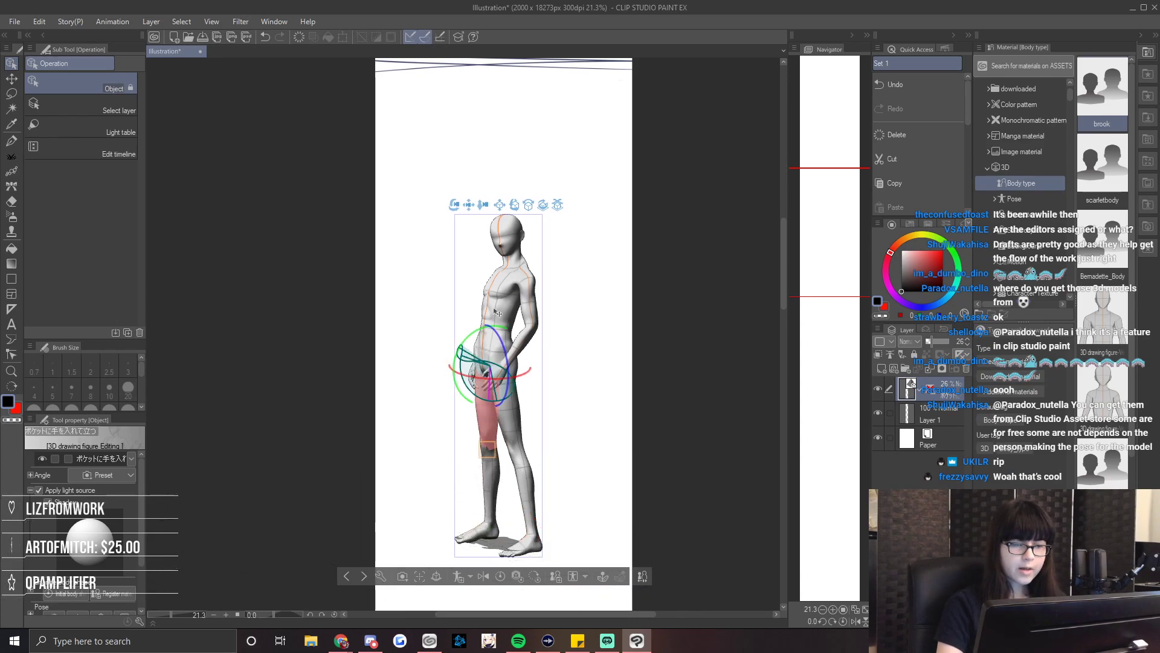
left_click(508, 248)
mouse_move(495, 233)
left_mouse_down()
mouse_move(538, 223)
mouse_move(547, 254)
mouse_move(533, 244)
mouse_move(486, 252)
left_mouse_up()
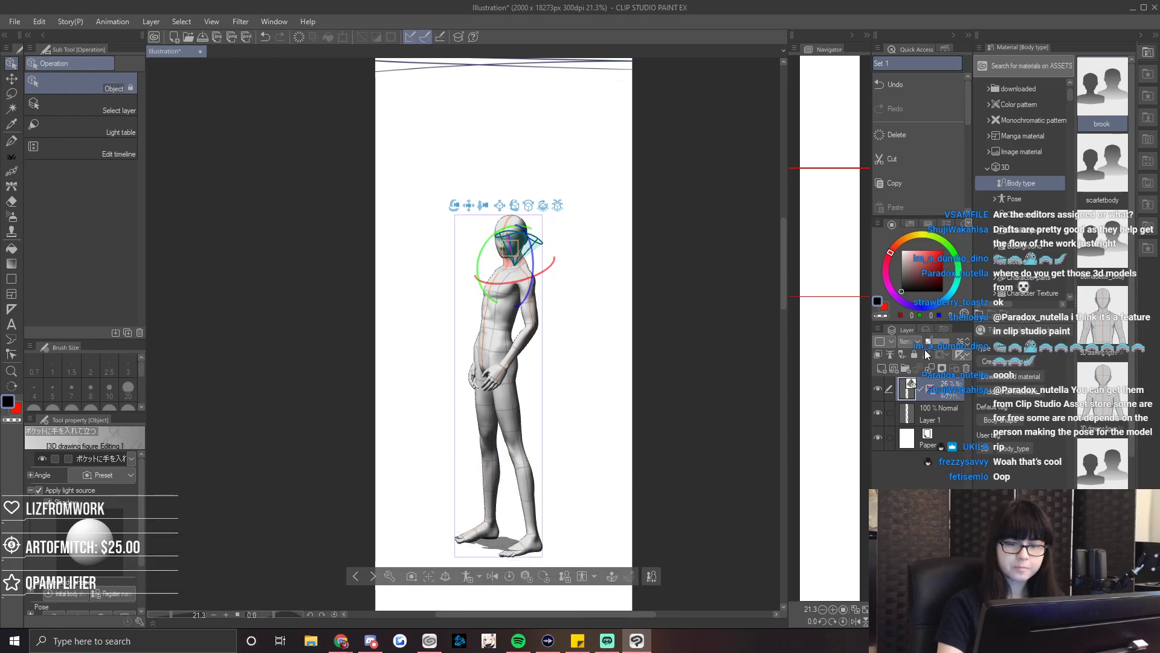
Add a new raster layer above the 3D figure faded to 15% opacity and set the G-pen to black at size 5.
left_click(882, 368)
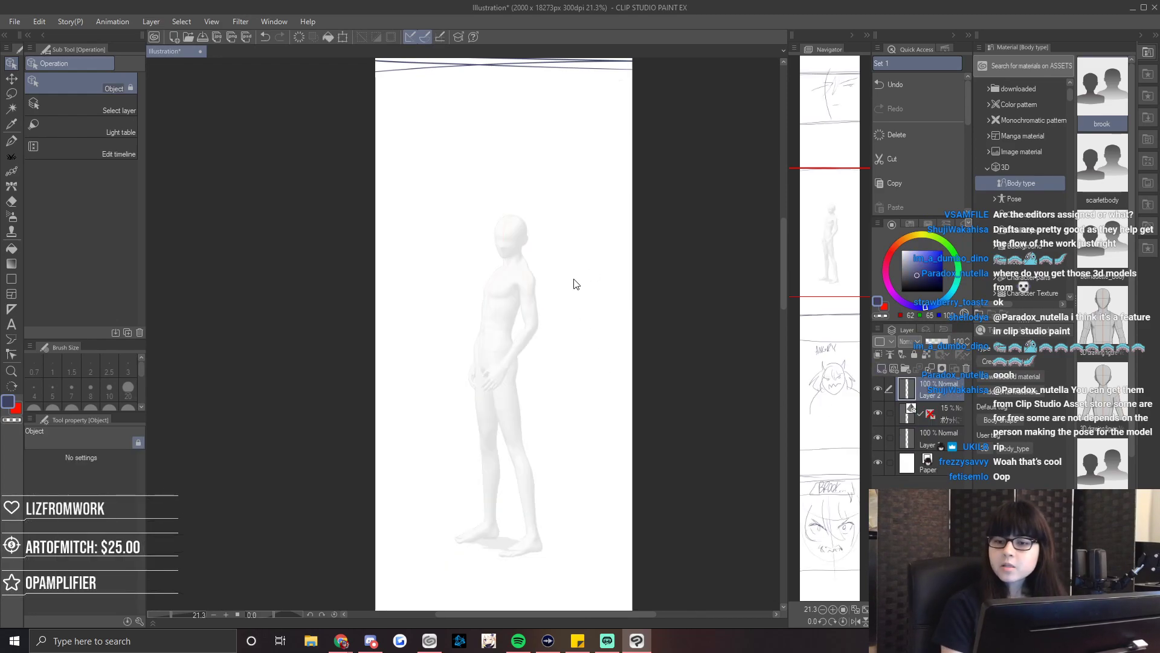
left_click_drag(174, 614, 180, 614)
left_click_drag(839, 265, 830, 226)
key("p")
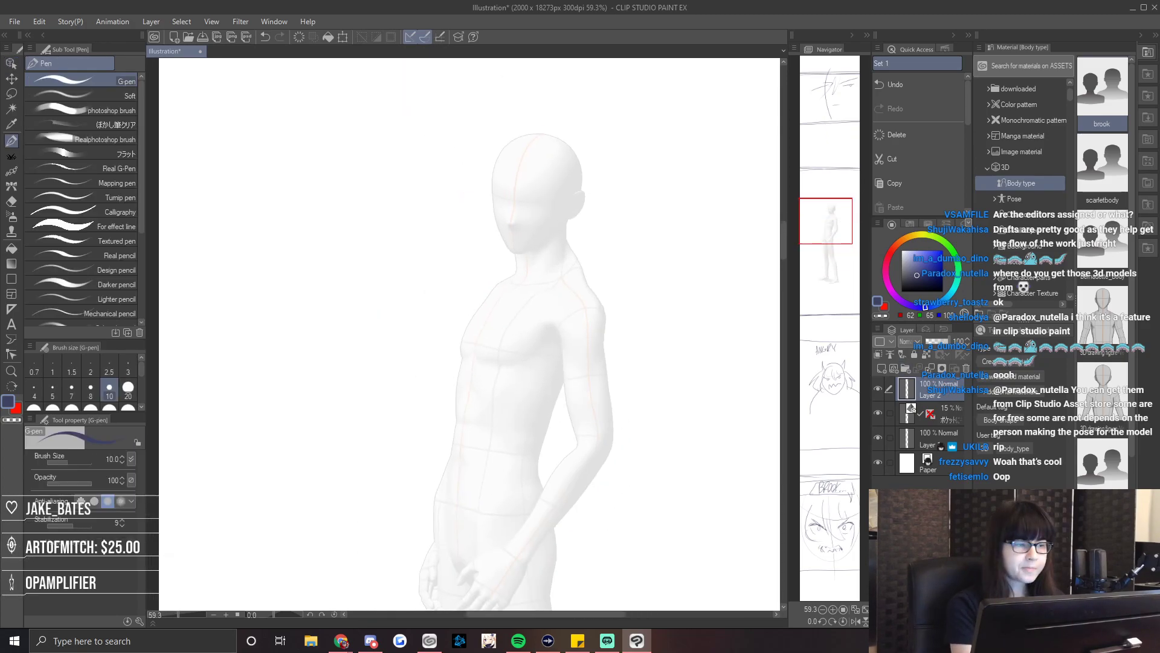
left_click_drag(929, 278, 901, 292)
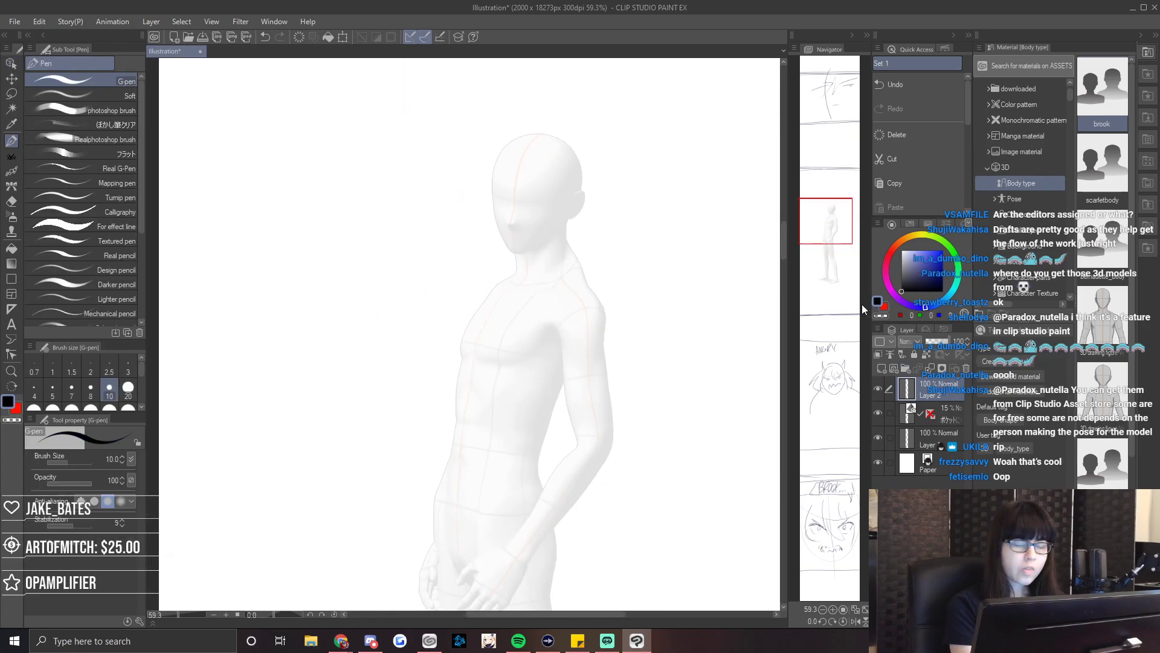
left_click(52, 387)
Try out a few G-pen strokes around the figure, undo them and set the pen's stabilization to 25.
mouse_move(468, 305)
left_mouse_down()
mouse_move(635, 332)
mouse_move(688, 357)
left_mouse_up()
key("ctrl+z")
left_click_drag(617, 186, 744, 441)
key("ctrl+z")
left_click_drag(827, 225, 821, 215)
left_click_drag(588, 207, 574, 216)
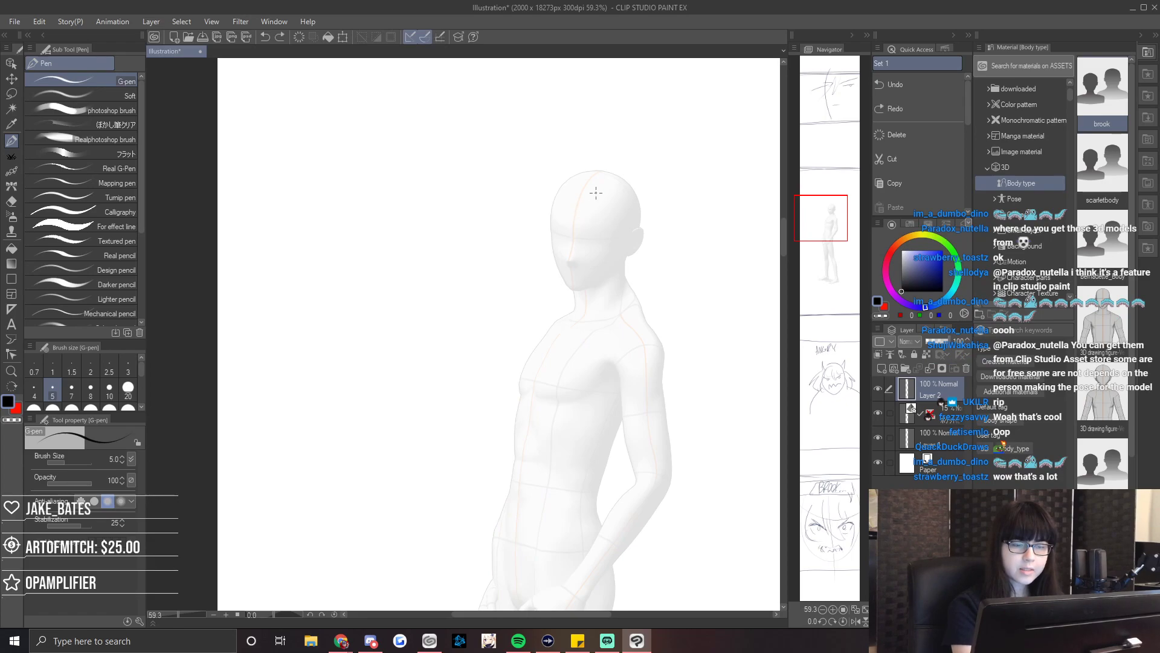
Lower the 3D figure layer's opacity to 5% and make Layer 2 the active drawing layer.
left_click(945, 406)
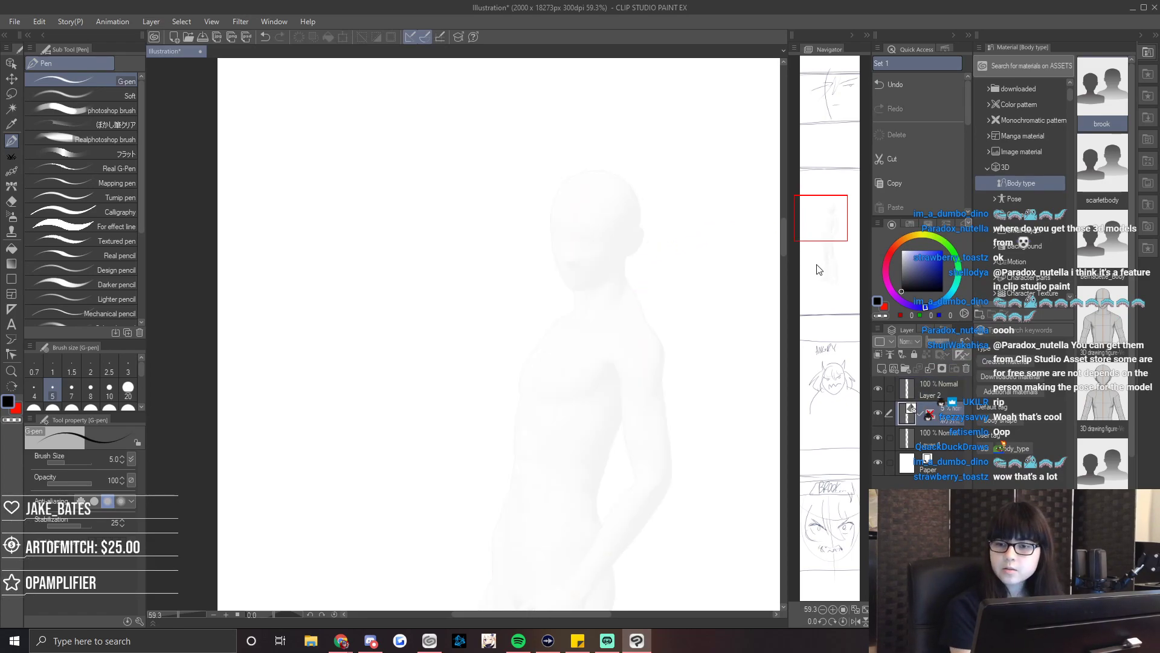
left_click_drag(821, 221, 828, 221)
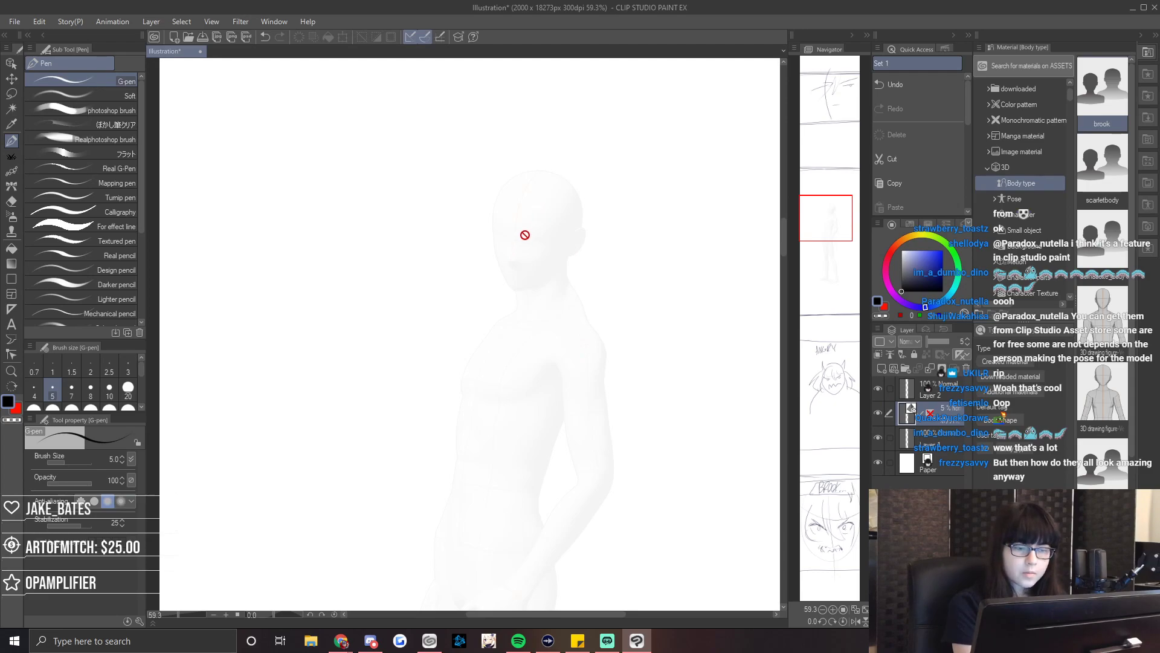
left_click(934, 384)
key("ctrl+z")
left_click_drag(526, 208, 485, 255)
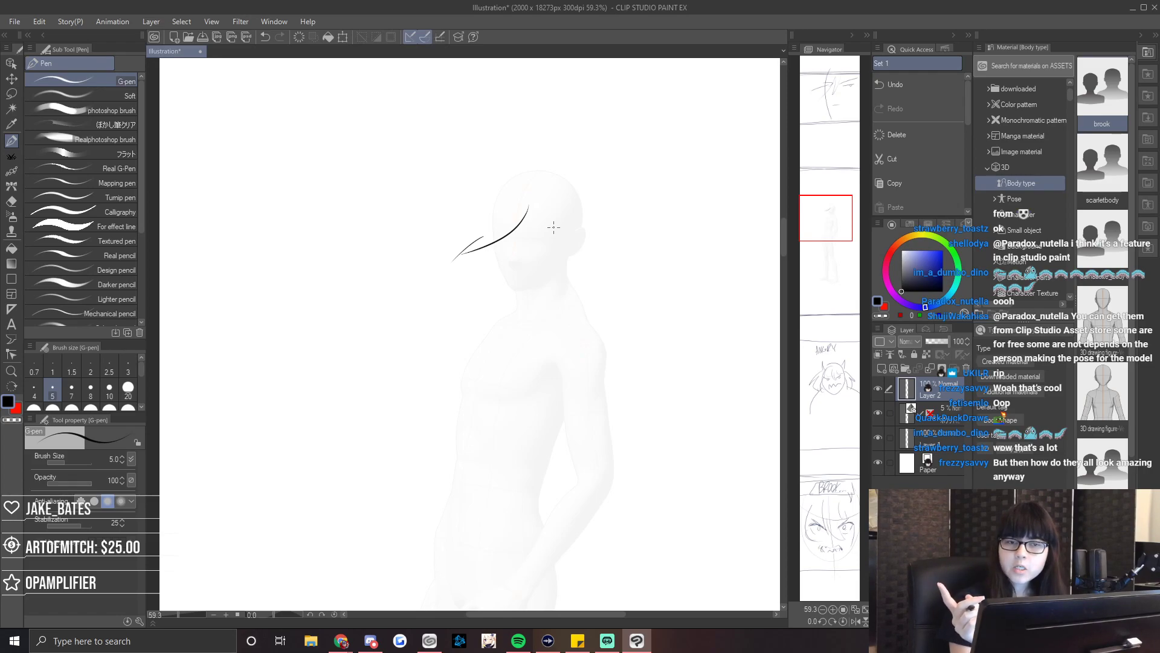
key("ctrl+z")
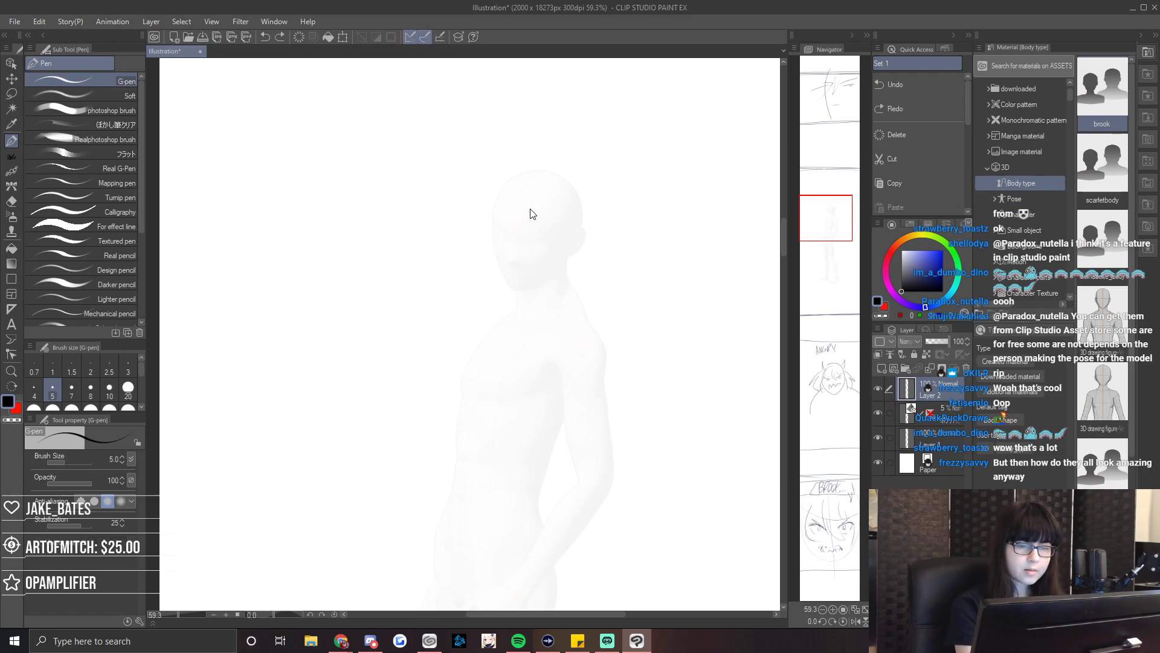
key("ctrl+z")
left_click_drag(515, 208, 463, 253)
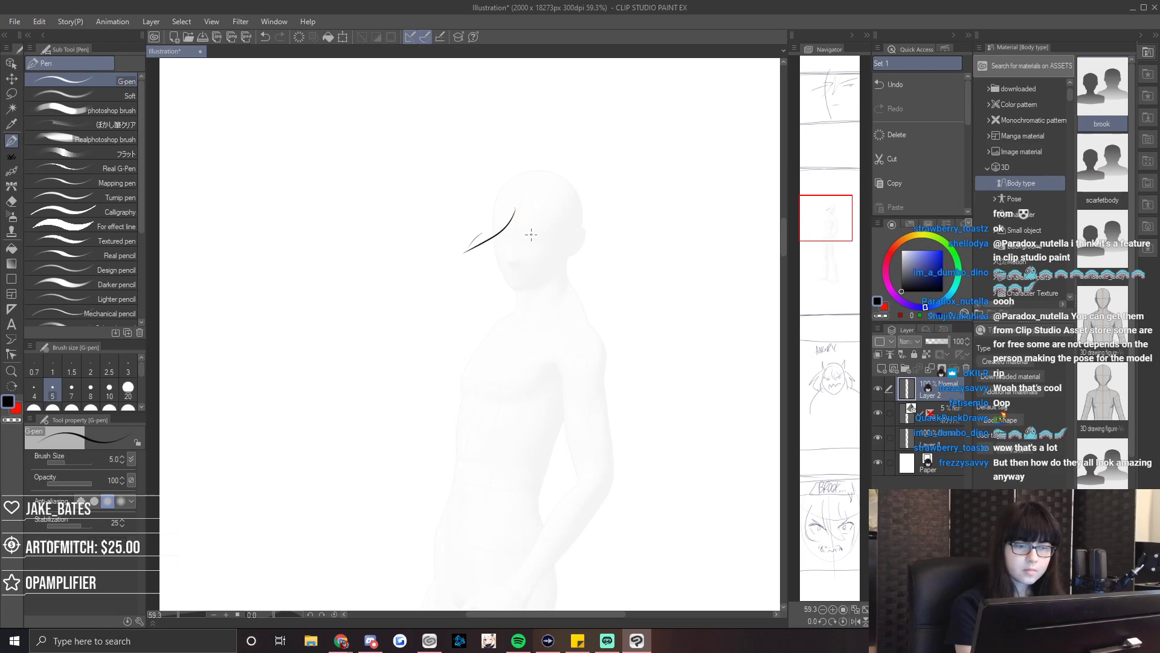
key("ctrl+z")
Draw a small arch at the crown of the head and a long pointed strand sweeping down and away from it, with a fold line near its tip.
left_click_drag(522, 172, 533, 172)
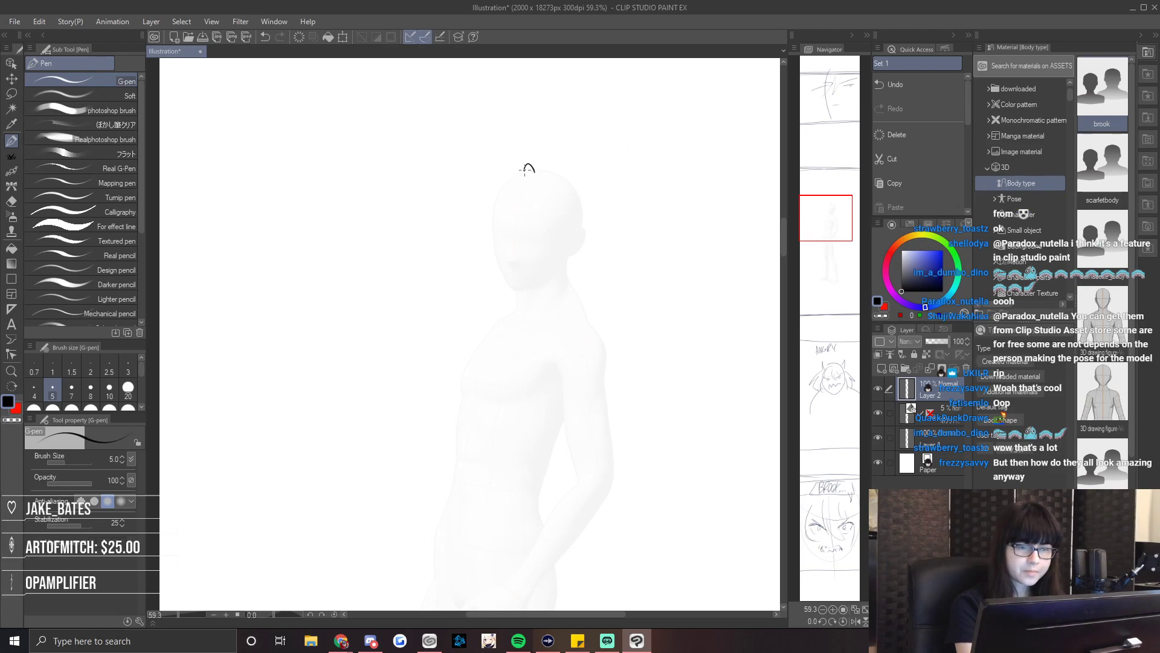
key("ctrl+z")
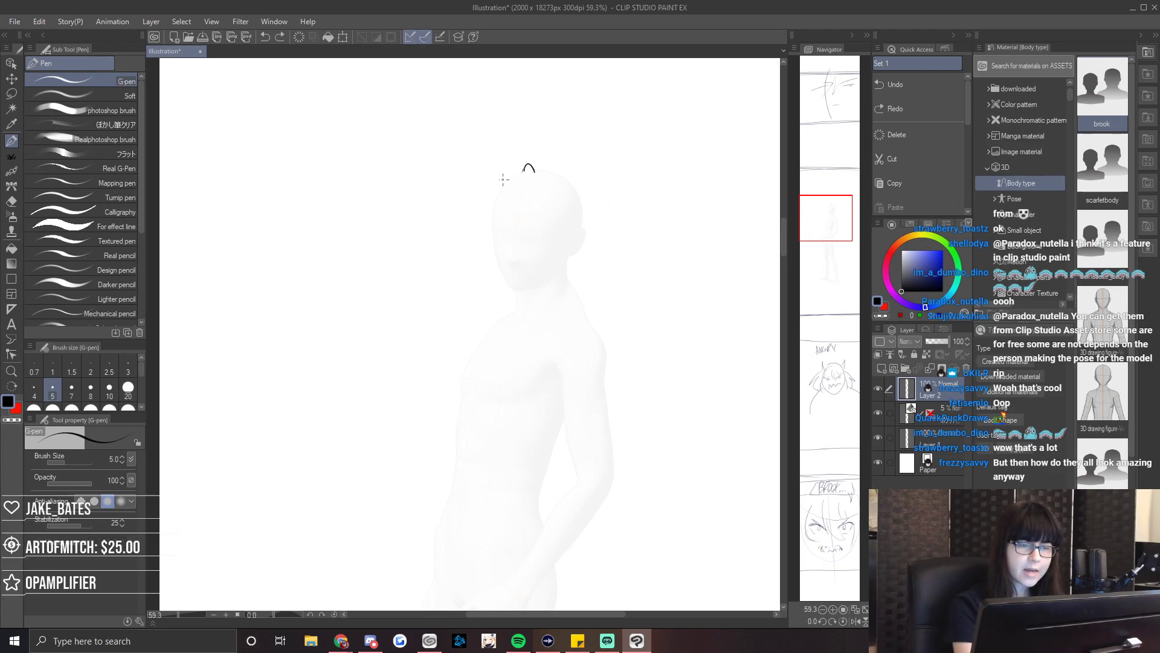
key("ctrl+y")
left_click_drag(502, 180, 519, 169)
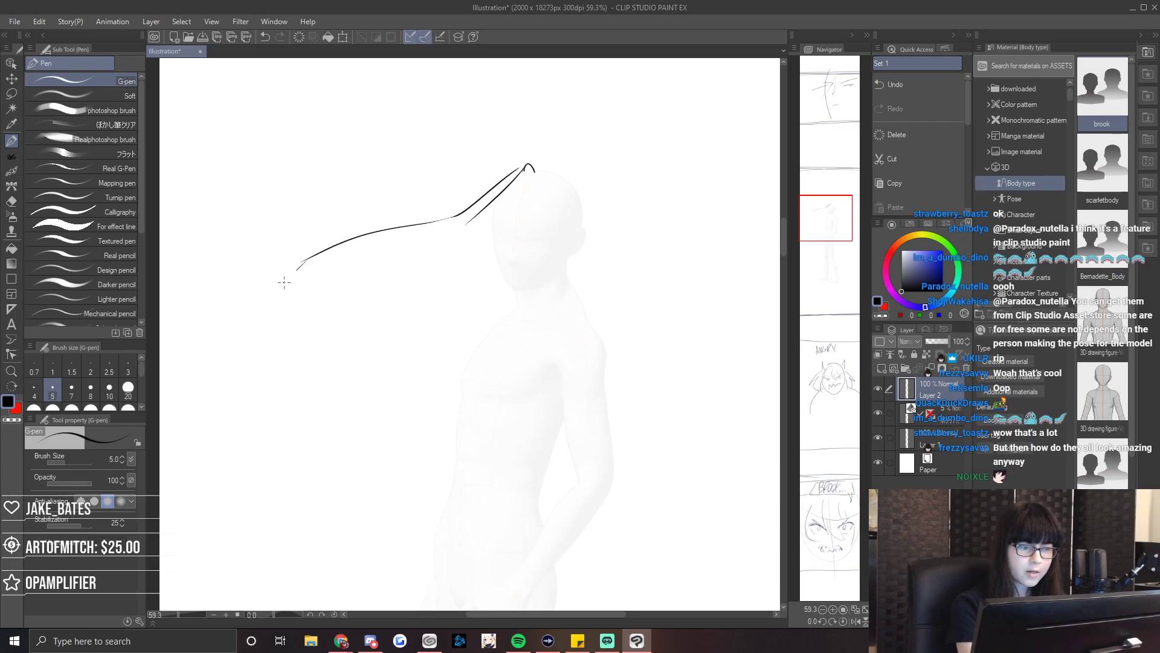
key("e")
left_click_drag(270, 238, 233, 293)
key("ctrl+z")
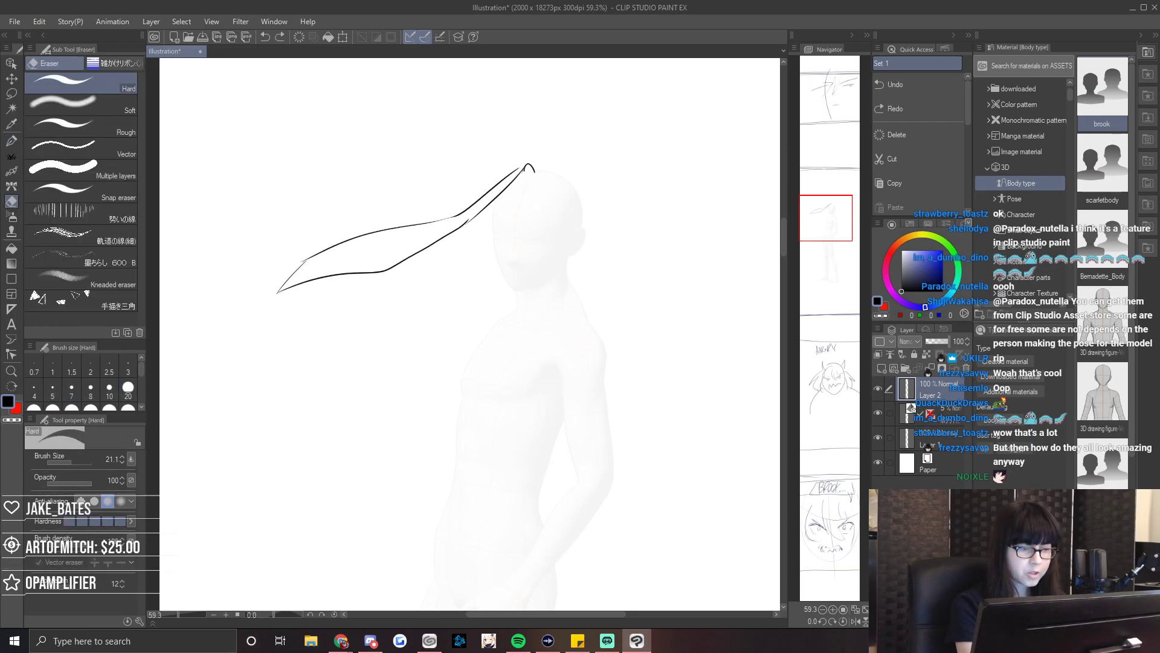
key("p")
mouse_move(309, 256)
left_mouse_down()
mouse_move(276, 292)
mouse_move(307, 263)
left_mouse_up()
key("e")
key("p")
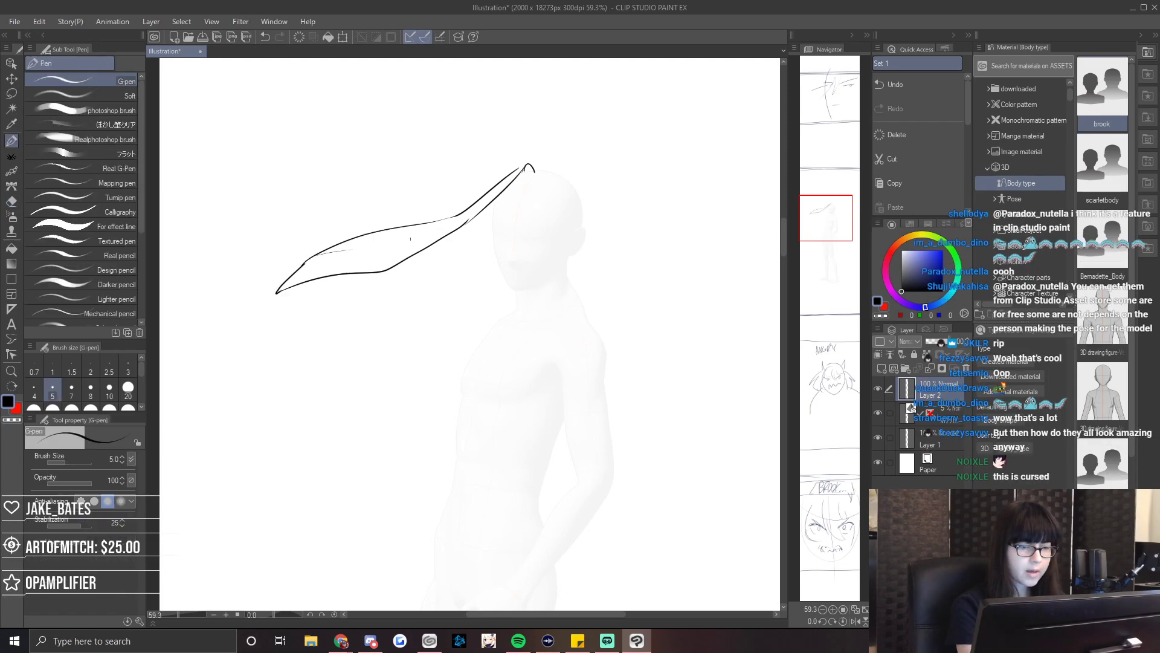
Draw a second, twisted strand flowing outward above the first one, with the pen's stabilization raised to 46.
left_click_drag(530, 165, 475, 135)
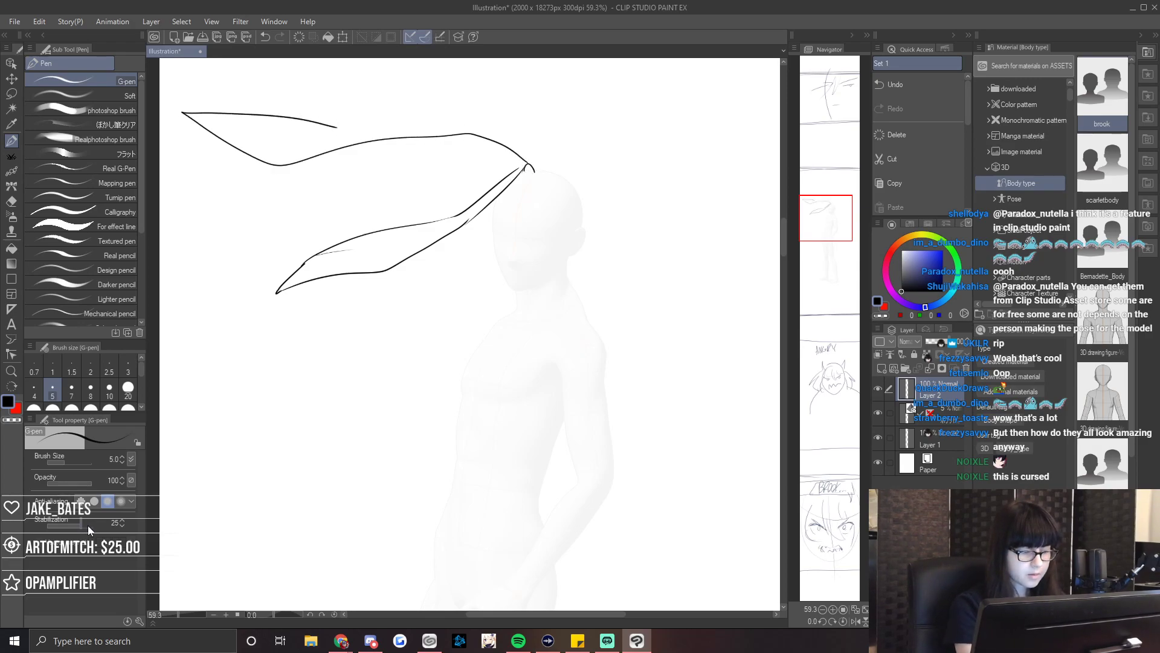
mouse_move(336, 127)
left_mouse_down()
mouse_move(404, 135)
mouse_move(427, 157)
mouse_move(518, 168)
left_mouse_up()
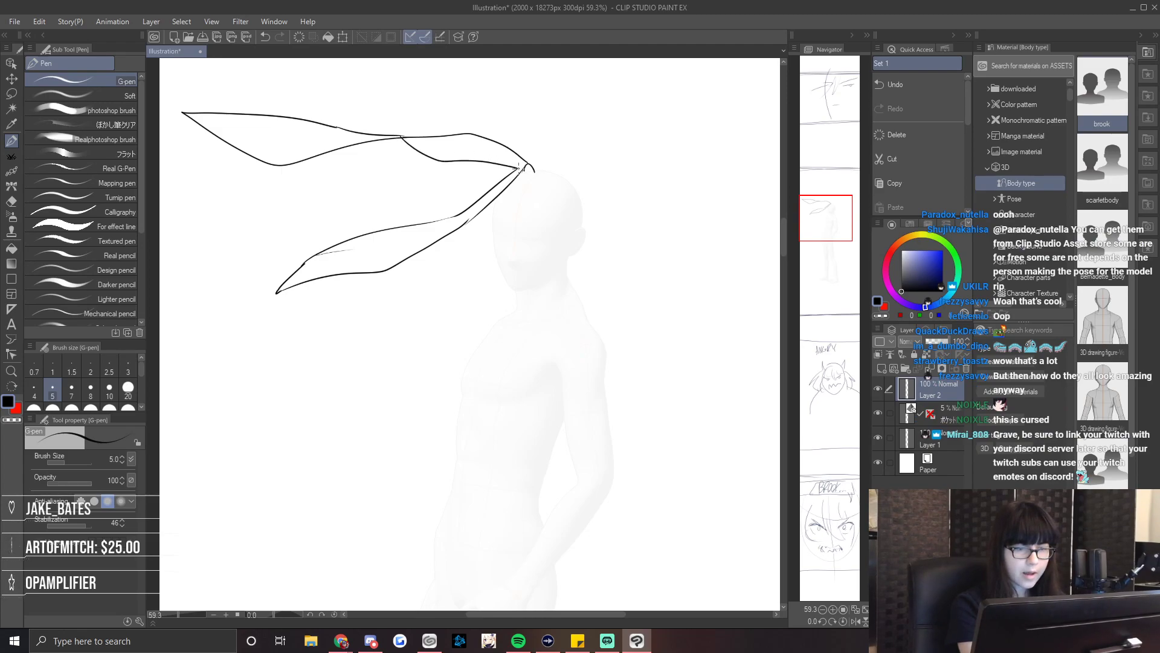
Clean up the lower strand's outline and add fine fold lines inside it.
left_click_drag(180, 615, 182, 616)
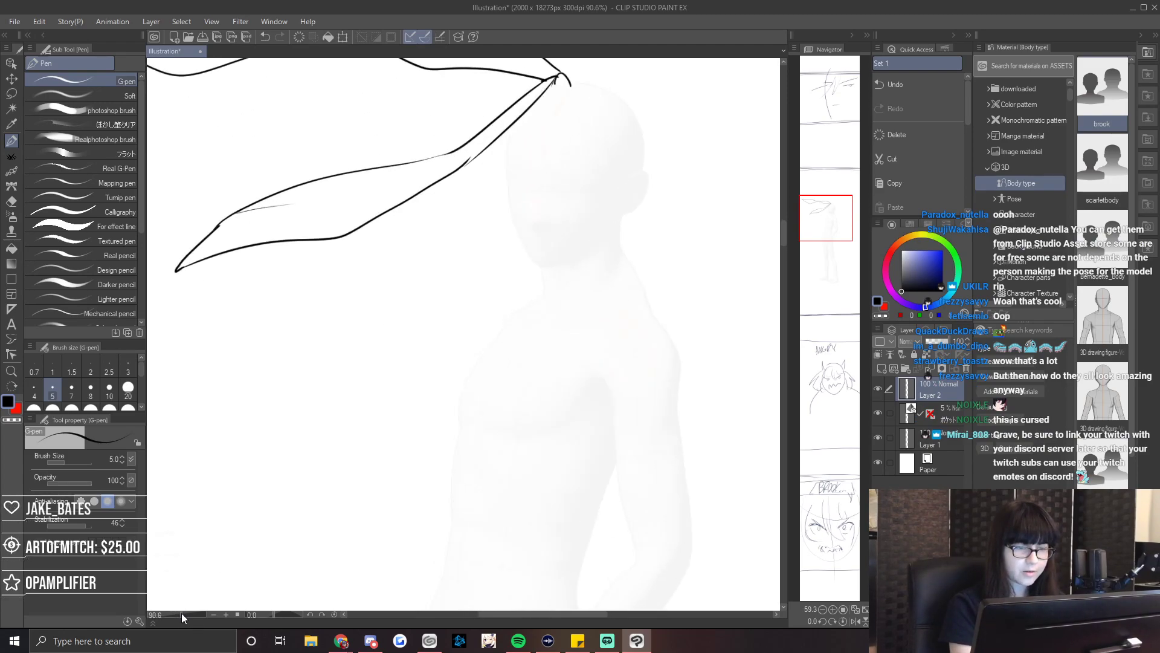
left_click_drag(826, 218, 826, 214)
key("e")
key("p")
left_click_drag(426, 249, 470, 216)
key("p")
left_click_drag(320, 304, 452, 230)
key("e")
left_click_drag(319, 303, 295, 306)
key("p")
mouse_move(259, 272)
left_mouse_down()
mouse_move(350, 259)
mouse_move(277, 270)
left_mouse_up()
key("e")
key("p")
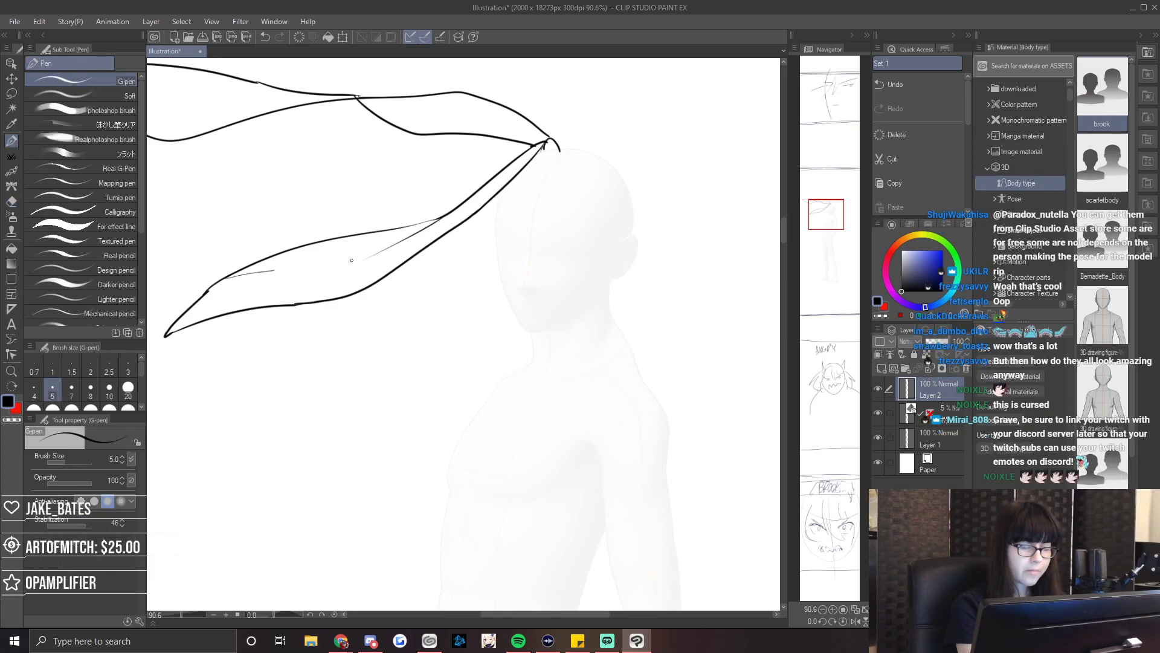
Erase the small arch at the crown and redraw it as a flat knot where the two strands meet.
key("e")
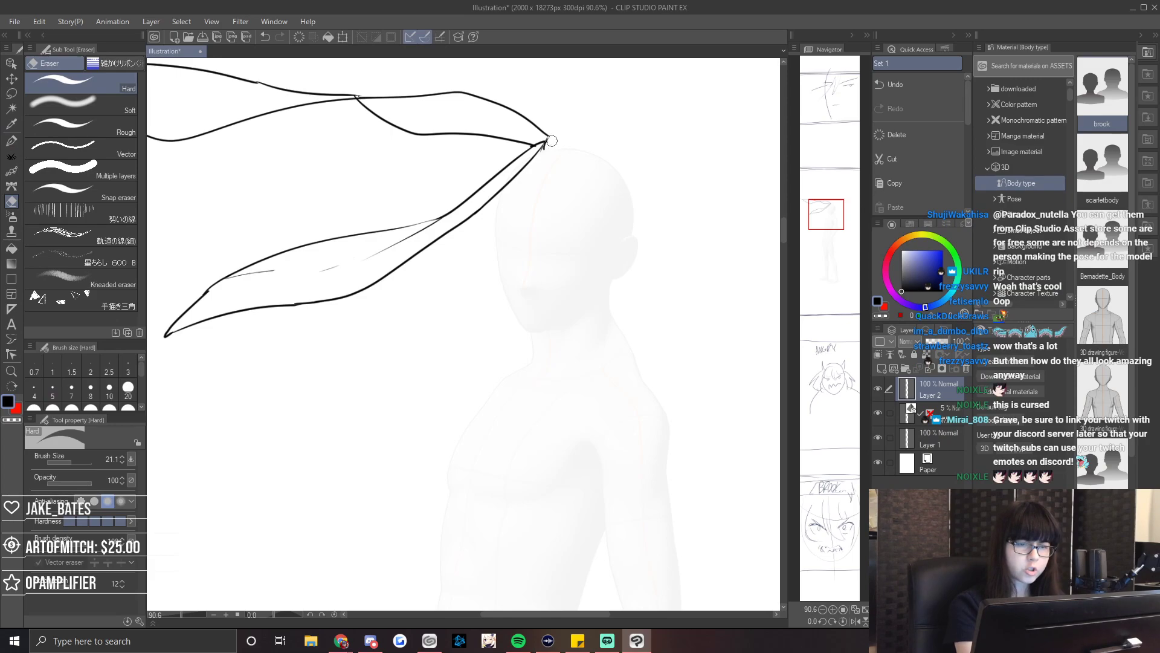
key("p")
left_click_drag(566, 145, 542, 150)
left_click(531, 159)
key("p")
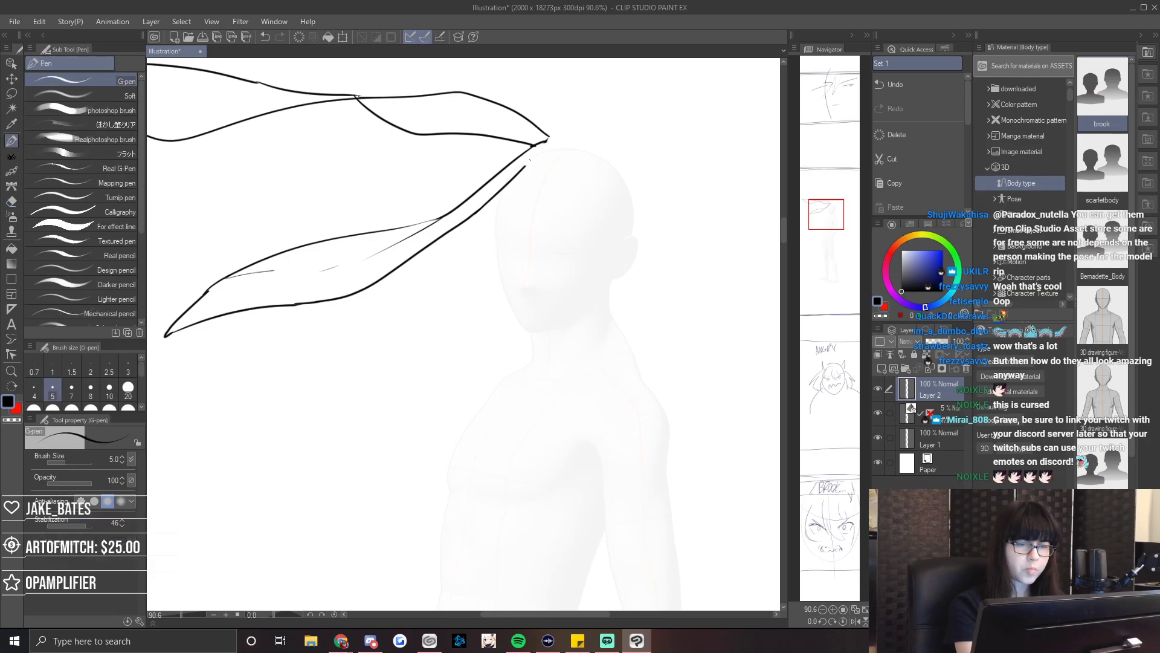
left_click_drag(547, 140, 566, 135)
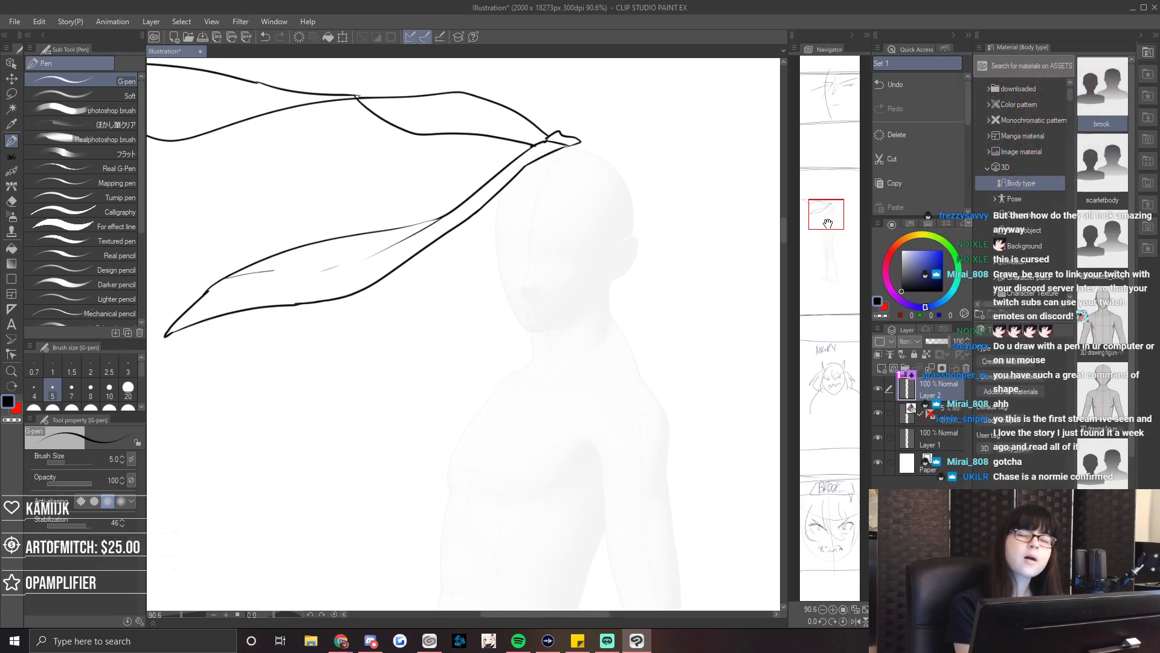
Refine the small knot at the crown, erasing stray lines and redrawing its folds and tip.
left_click_drag(827, 223, 827, 220)
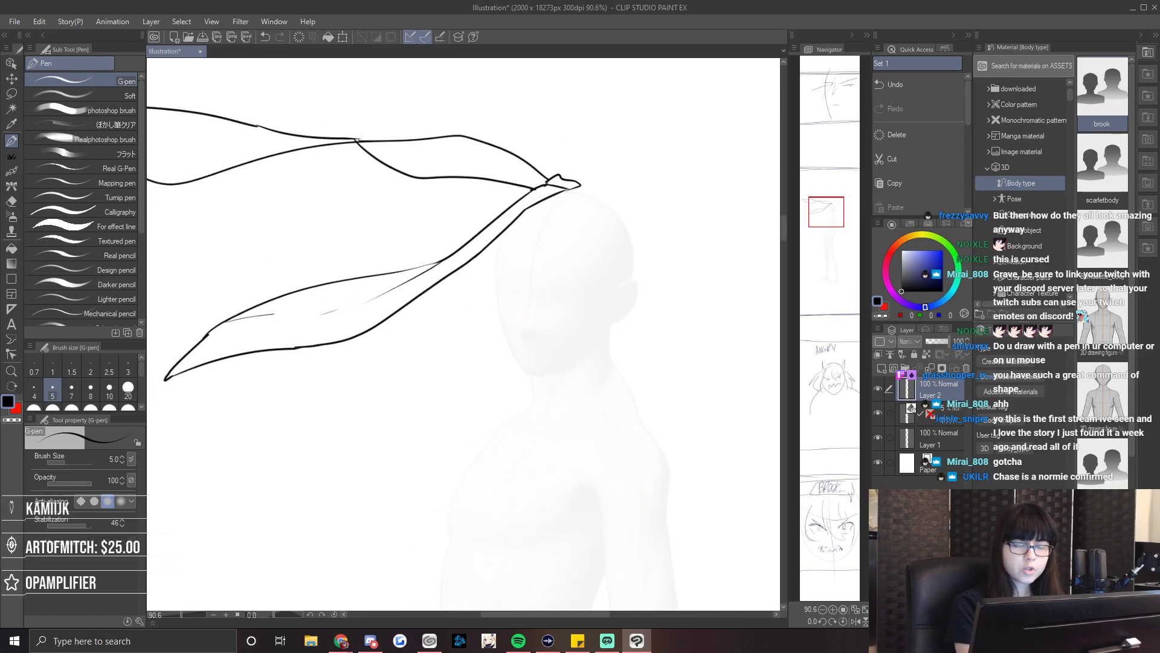
key("e")
mouse_move(551, 188)
left_mouse_down()
mouse_move(577, 187)
mouse_move(552, 194)
mouse_move(571, 177)
left_mouse_up()
key("p")
key("e")
key("p")
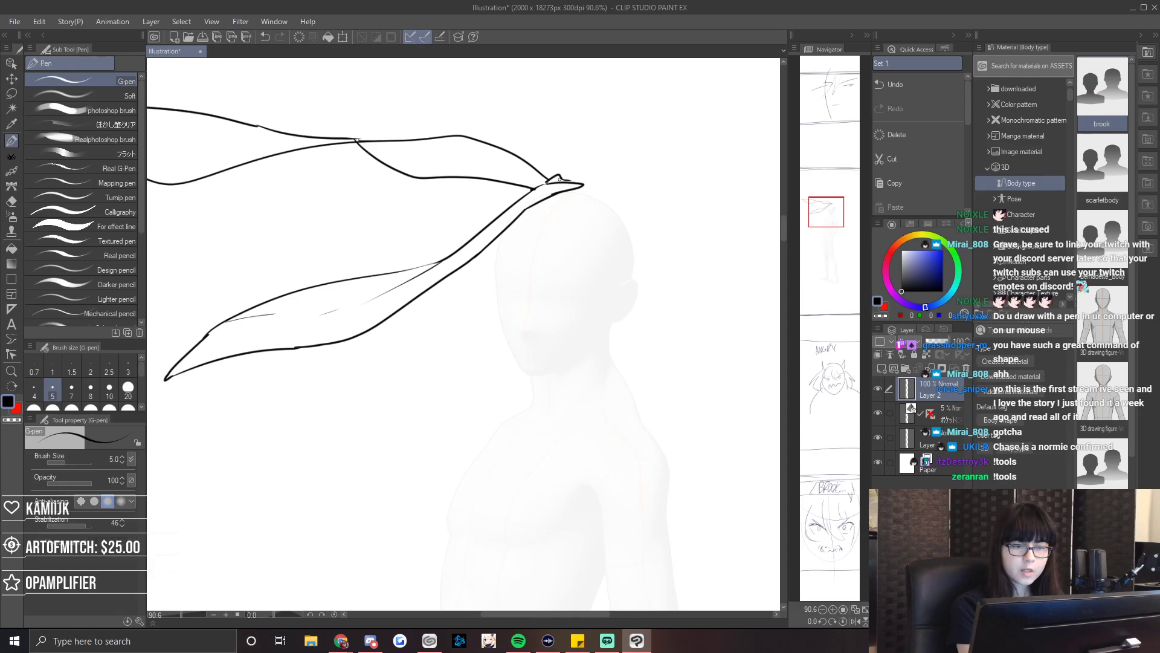
key("e")
key("p")
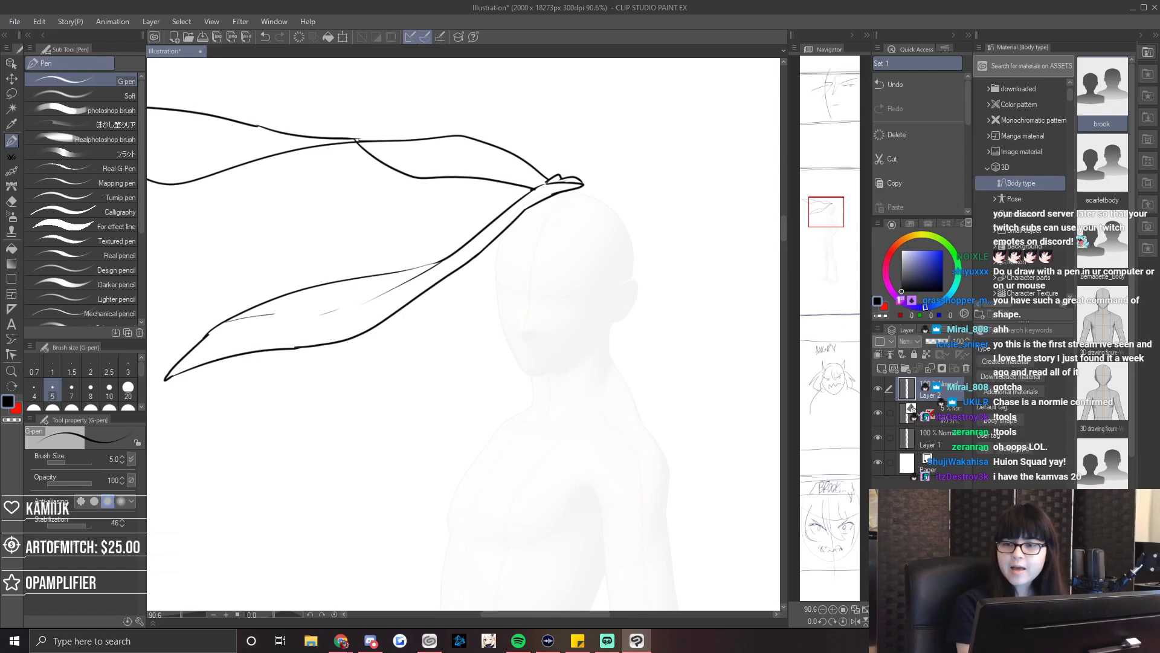
left_click_drag(541, 230, 502, 302)
key("ctrl+z")
left_click_drag(553, 232, 477, 328)
mouse_move(555, 229)
left_mouse_down()
mouse_move(572, 290)
mouse_move(553, 337)
left_mouse_up()
key("ctrl+z")
left_click_drag(568, 242, 588, 290)
key("ctrl+z")
key("ctrl+z")
key("e")
left_click_drag(556, 231, 477, 329)
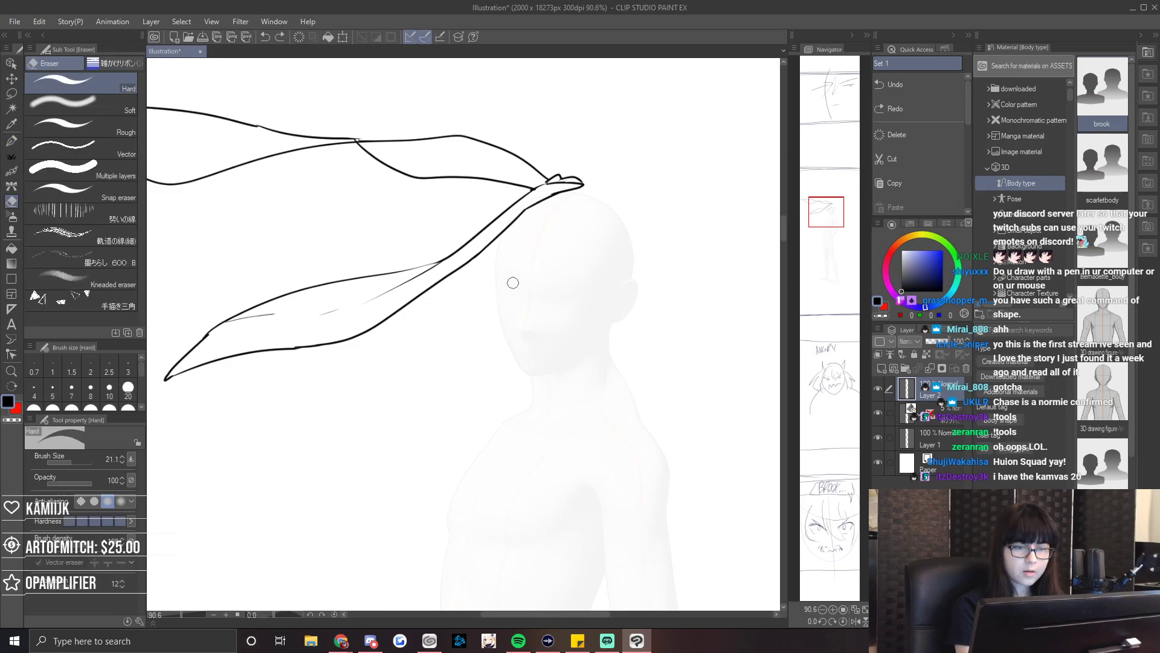
Draw the pointed bangs across the figure's forehead, with a curved lock hanging beside the face.
key("k")
mouse_move(553, 229)
left_mouse_down()
mouse_move(558, 243)
mouse_move(531, 276)
mouse_move(485, 308)
left_mouse_up()
key("p")
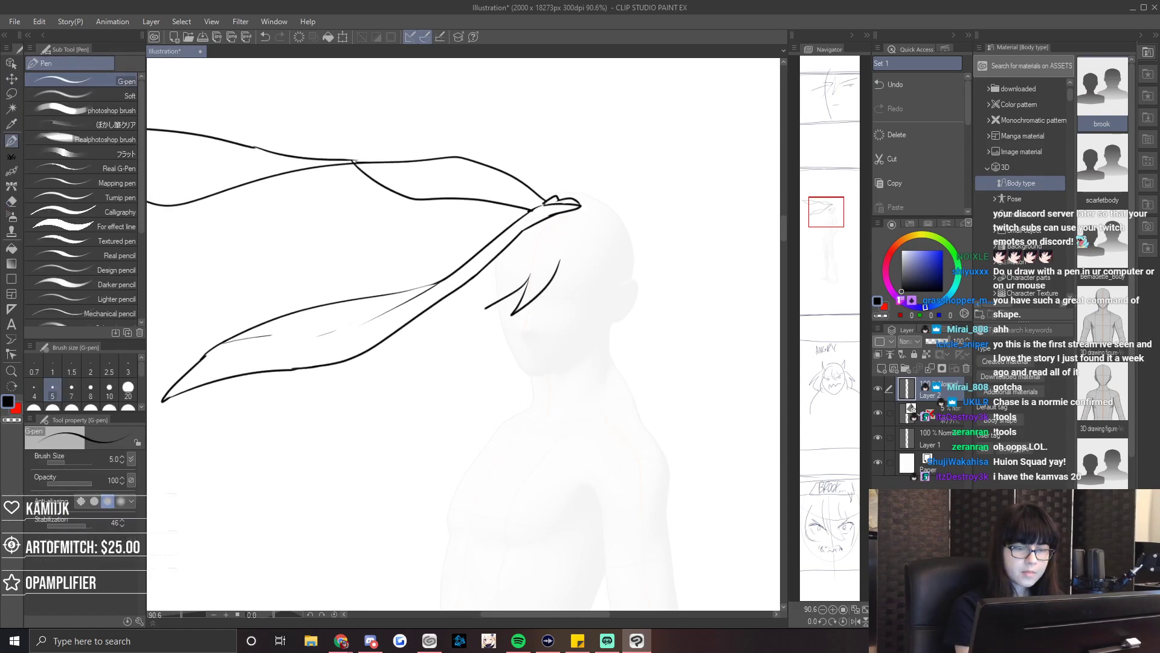
key("ctrl+z")
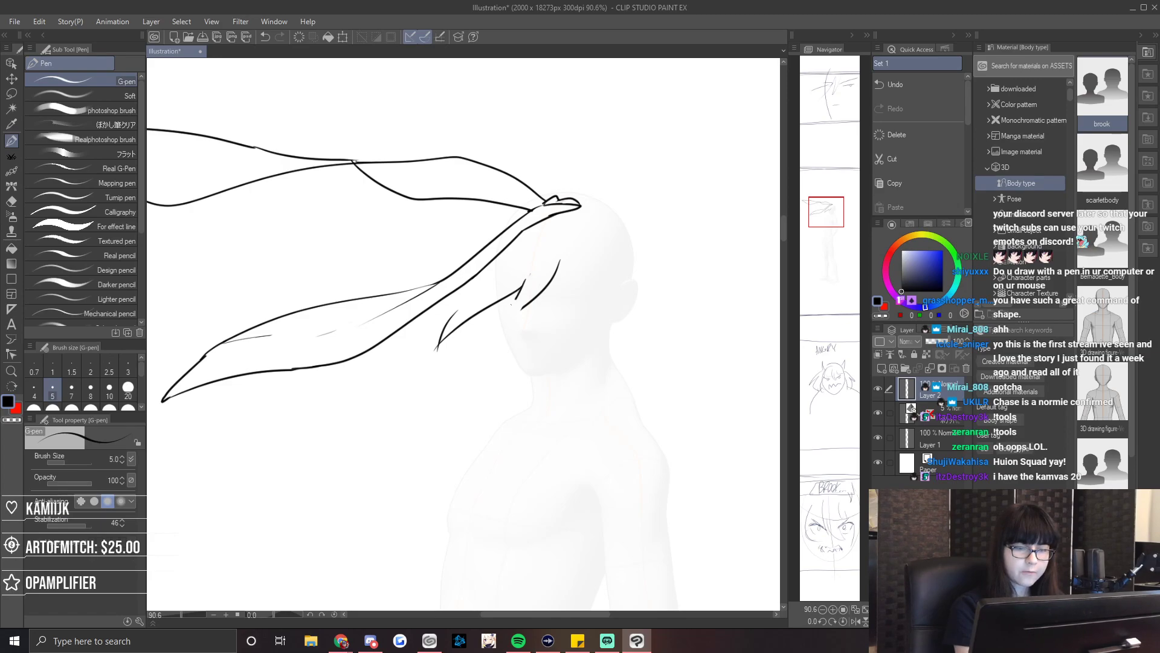
left_click_drag(534, 277, 524, 292)
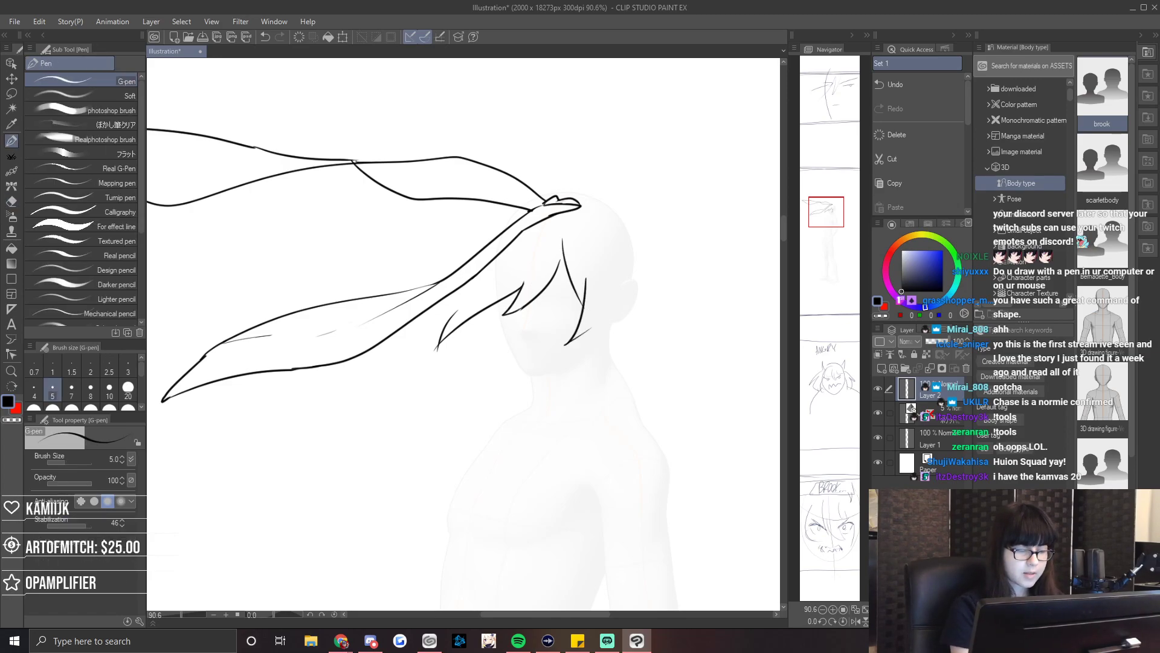
Draw a short curved hair tuft behind the knot, above the lower strand, and clean up its tip.
scroll(447, 349, "up", 2)
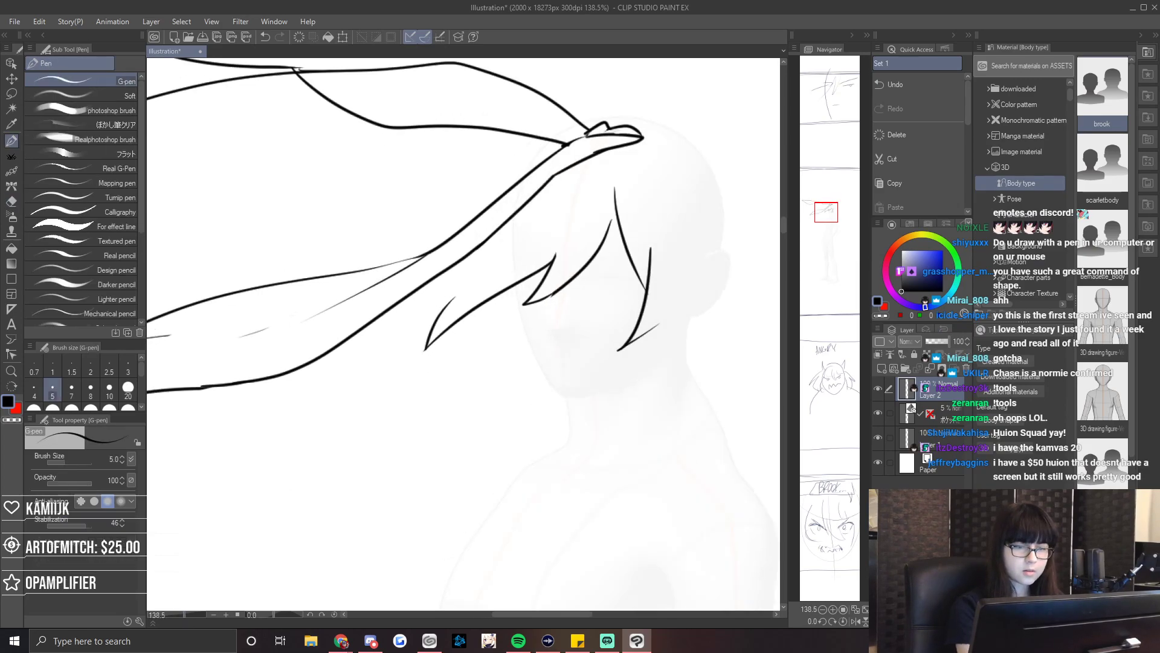
left_click_drag(542, 138, 433, 213)
key("ctrl+z")
mouse_move(540, 133)
left_mouse_down()
mouse_move(447, 181)
mouse_move(431, 213)
left_mouse_up()
left_click_drag(504, 158, 457, 196)
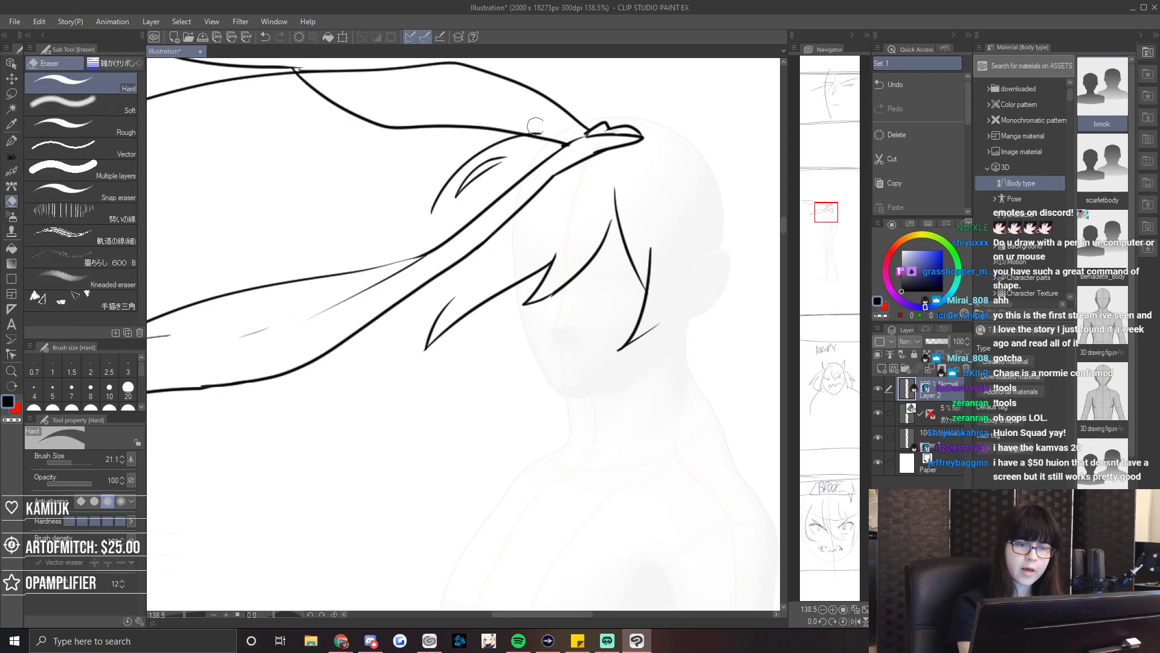
key("ctrl+z")
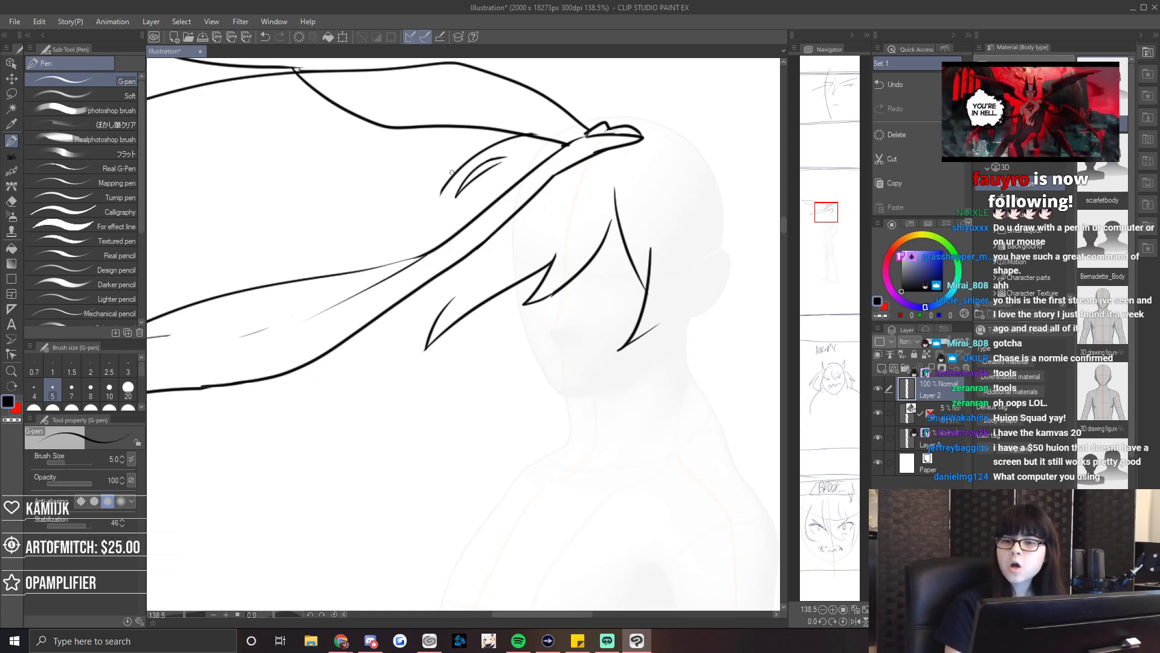
key("e")
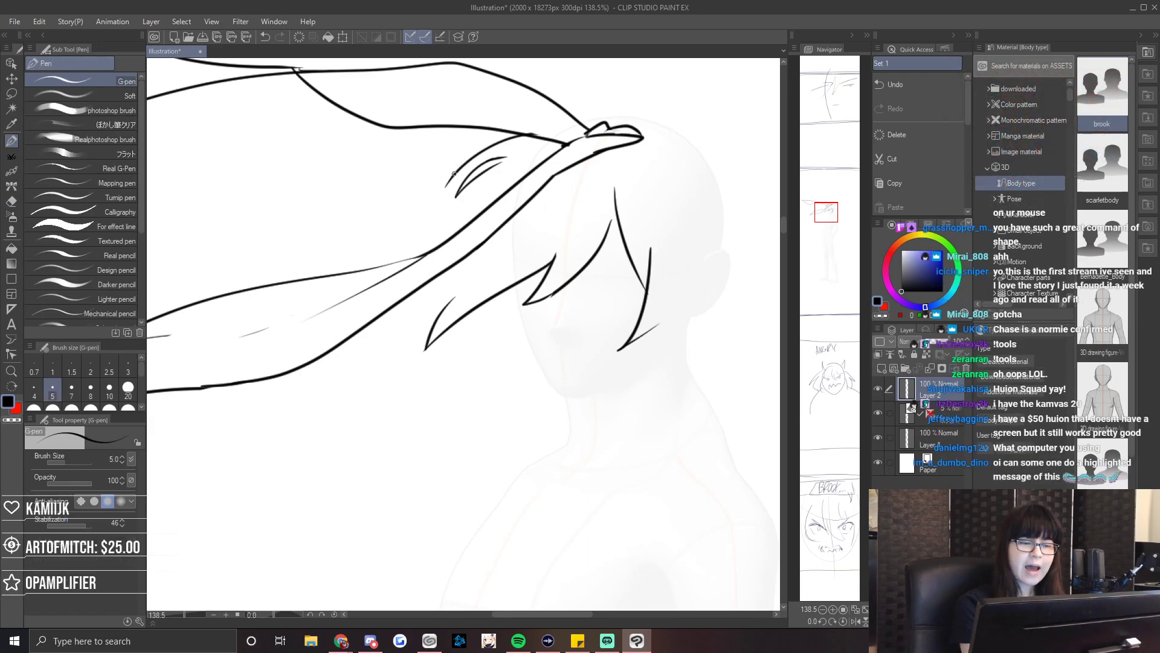
left_click_drag(447, 195, 443, 186)
key("p")
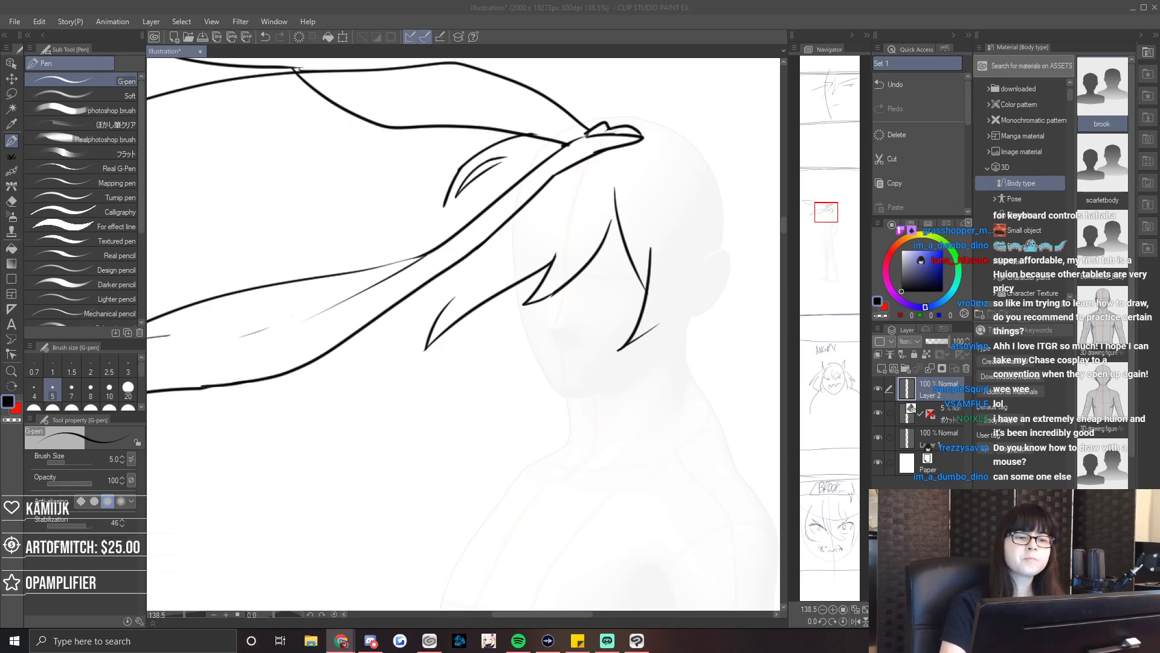
double_click(549, 12)
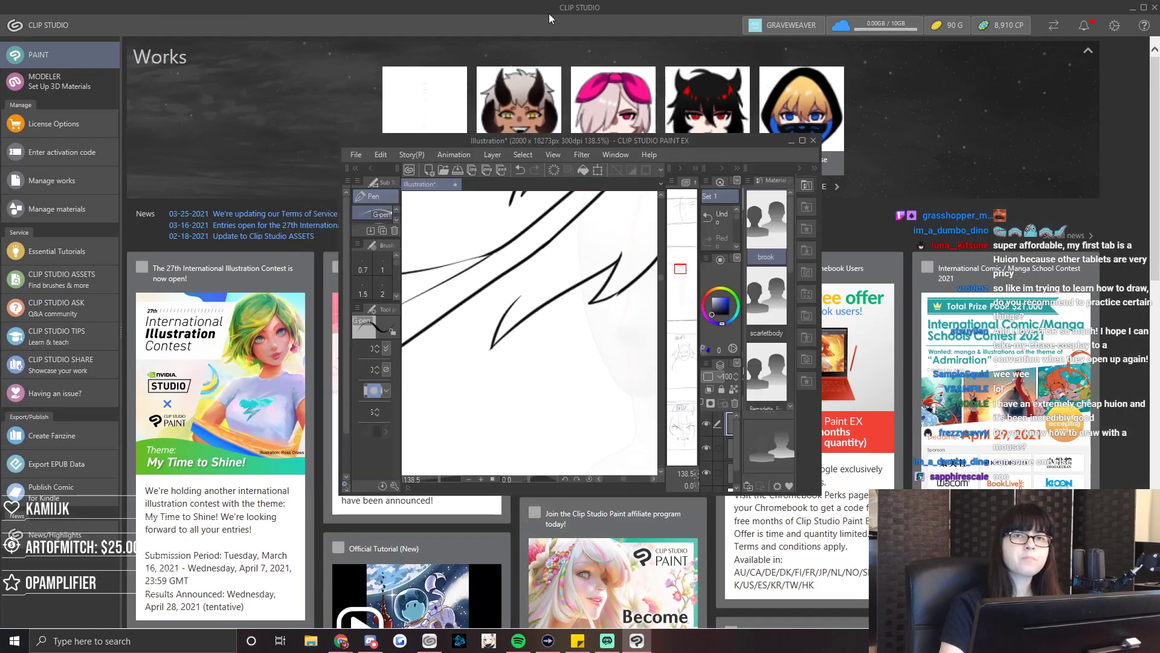
left_click(803, 141)
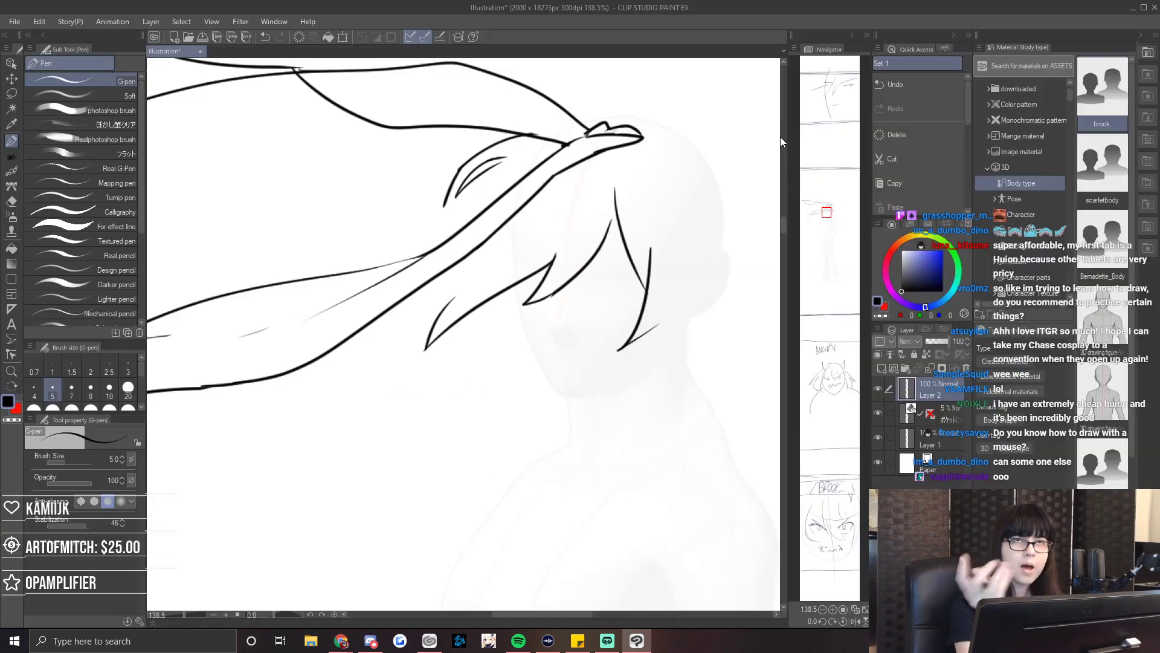
Erase and redraw the lower strand's upper edge so it joins the knot smoothly.
key("e")
left_click_drag(590, 138, 531, 173)
mouse_move(591, 139)
left_mouse_down()
mouse_move(614, 133)
mouse_move(544, 154)
mouse_move(480, 220)
left_mouse_up()
key("p")
key("e")
left_click_drag(535, 172, 495, 205)
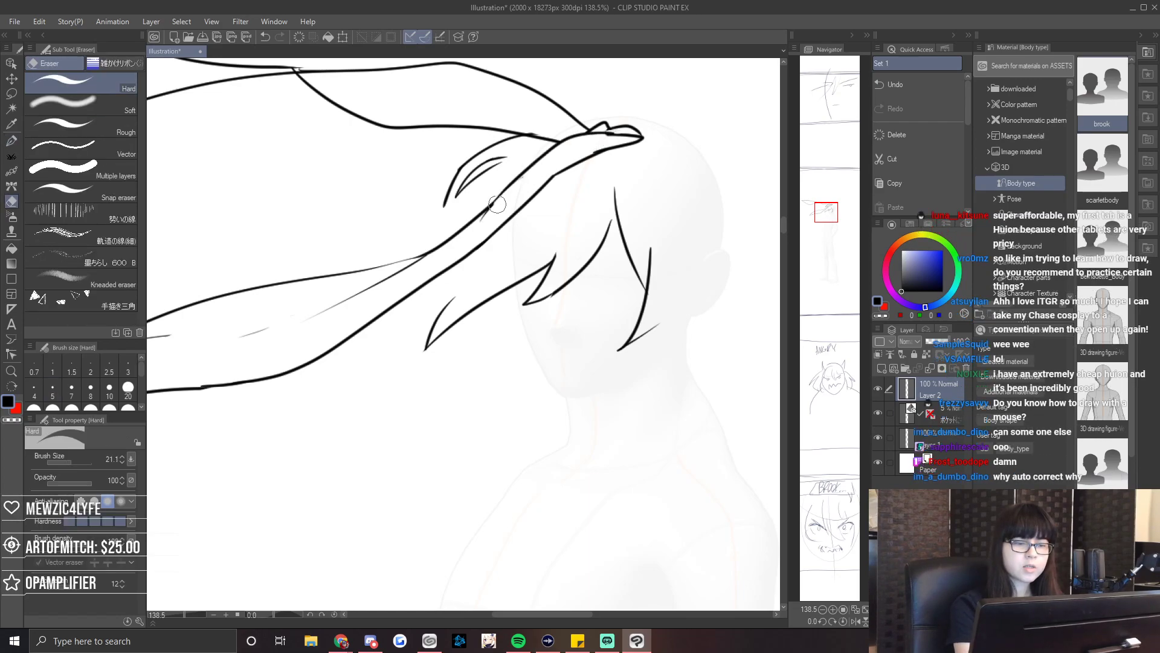
Extend the small tuft and add pointed hair tips on both sides of the lower strand.
key("p")
left_click_drag(616, 145, 551, 177)
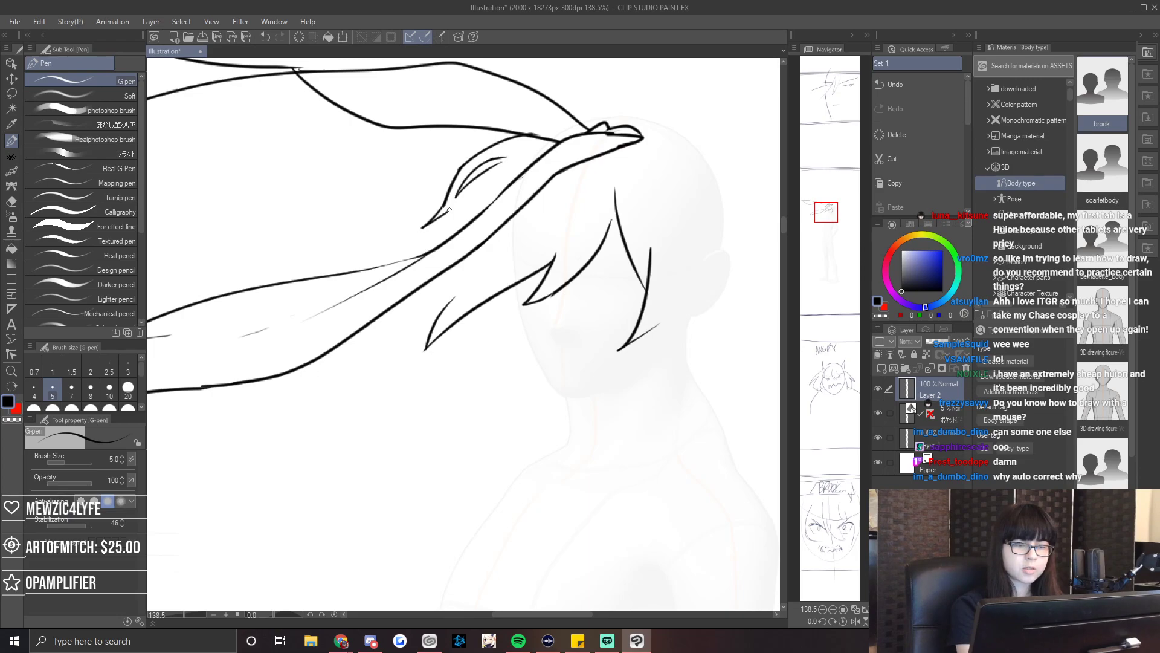
mouse_move(441, 282)
left_mouse_down()
mouse_move(401, 326)
mouse_move(423, 298)
left_mouse_up()
key("e")
mouse_move(417, 226)
left_mouse_down()
mouse_move(423, 209)
mouse_move(426, 217)
left_mouse_up()
key("p")
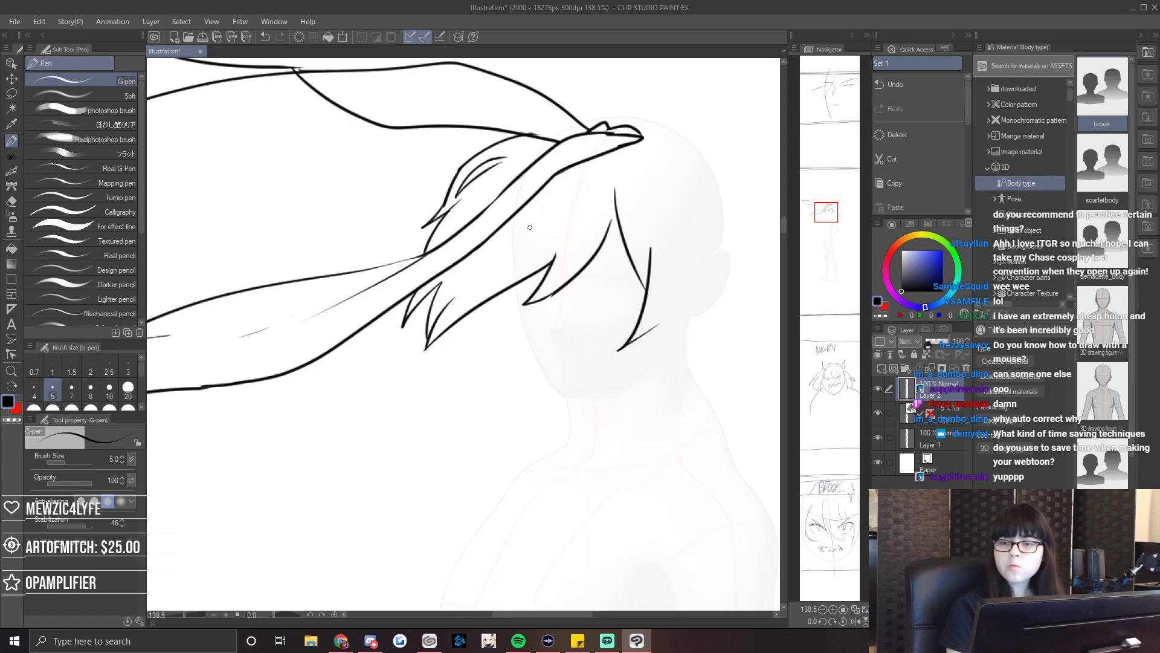
Erase the upper lines of the bangs and redraw the central strand with a higher, cleaner parting.
key("e")
left_click_drag(623, 223, 614, 178)
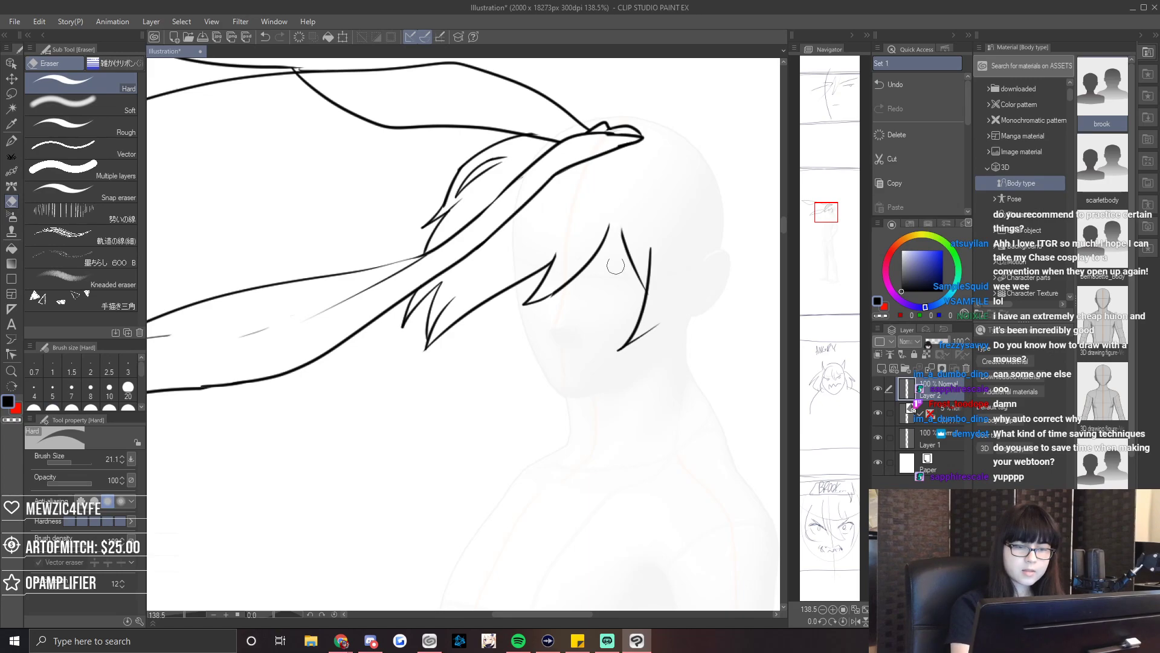
mouse_move(607, 224)
left_mouse_down()
mouse_move(534, 293)
mouse_move(547, 260)
left_mouse_up()
key("p")
mouse_move(628, 202)
left_mouse_down()
mouse_move(585, 270)
mouse_move(518, 307)
left_mouse_up()
Redraw the knot larger and outline the hair around the back of the head, with pointed side locks below.
key("e")
mouse_move(633, 130)
left_mouse_down()
mouse_move(613, 134)
mouse_move(612, 109)
mouse_move(651, 120)
mouse_move(688, 181)
mouse_move(684, 356)
left_mouse_up()
key("p")
key("ctrl+z")
mouse_move(651, 124)
left_mouse_down()
mouse_move(691, 164)
mouse_move(715, 283)
mouse_move(718, 337)
mouse_move(675, 362)
left_mouse_up()
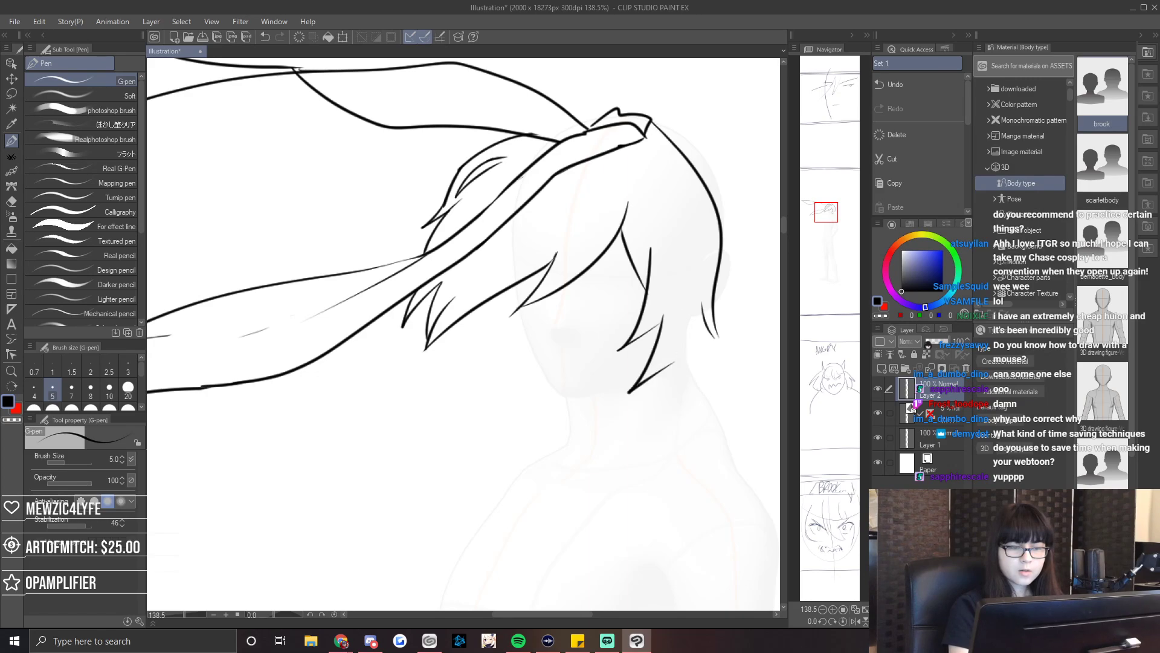
Draw the face contour from the bangs down to the chin and back along the jaw.
key("h")
left_click_drag(412, 284, 371, 389)
key("h")
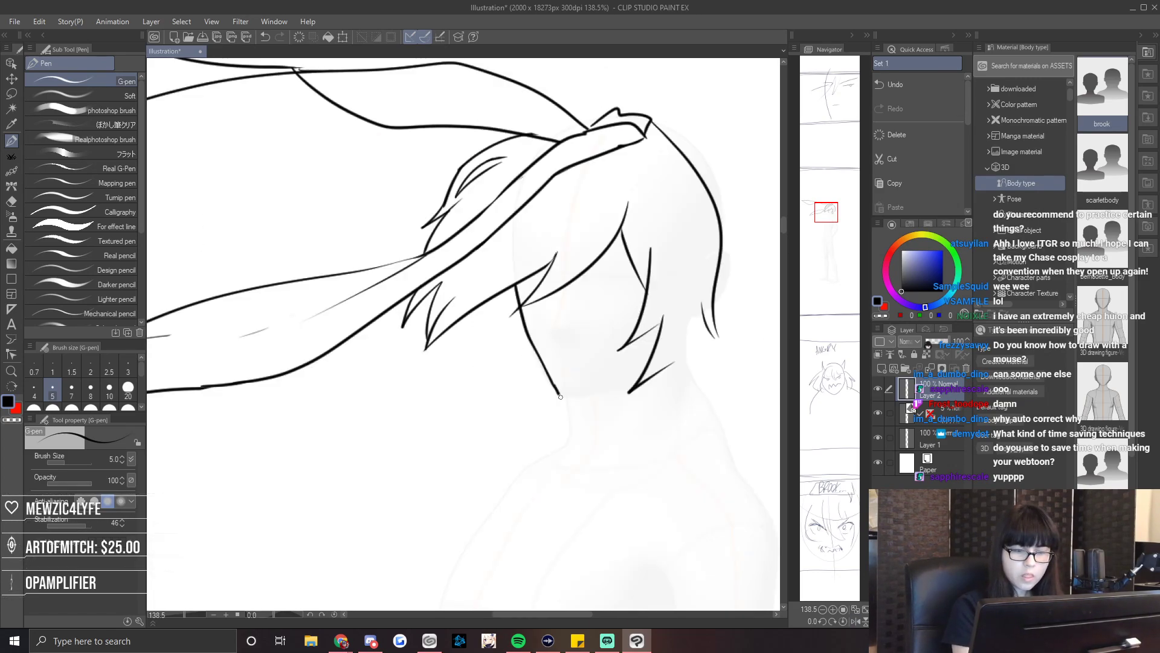
left_click_drag(577, 402, 629, 391)
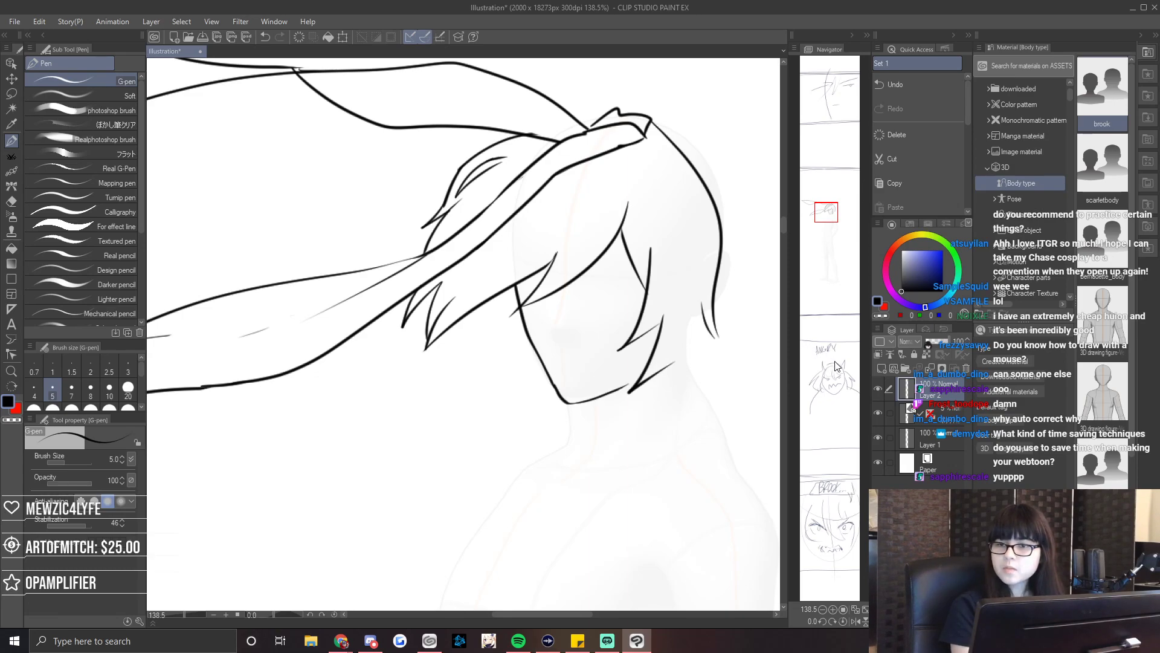
Erase and redraw the lock of hair that hangs from the parting beside the eye.
left_click_drag(826, 209, 830, 211)
left_click_drag(184, 615, 194, 615)
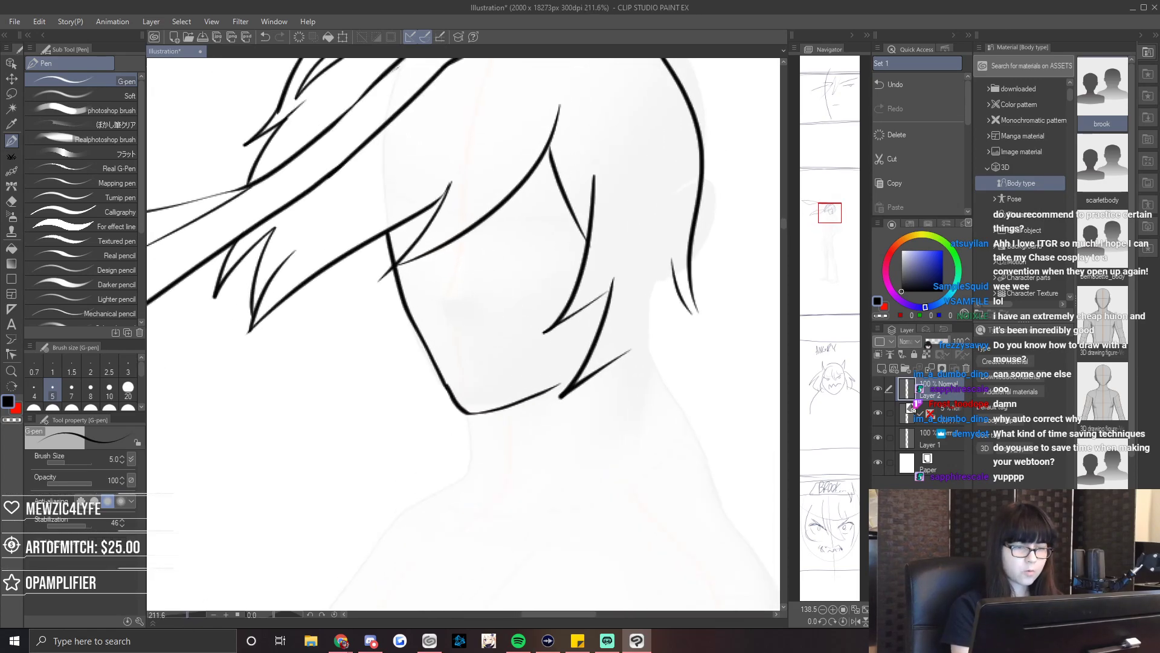
key("e")
left_click_drag(595, 200, 584, 245)
key("p")
left_click_drag(559, 104, 586, 261)
mouse_move(593, 181)
left_mouse_down()
mouse_move(587, 249)
mouse_move(547, 275)
left_mouse_up()
Erase and reshape the front bangs into long pointed strands sweeping to the front edge of the face.
key("h")
key("e")
mouse_move(390, 121)
left_mouse_down()
mouse_move(384, 155)
mouse_move(512, 269)
mouse_move(547, 279)
left_mouse_up()
mouse_move(365, 110)
left_mouse_down()
mouse_move(523, 282)
mouse_move(550, 288)
left_mouse_up()
left_click_drag(510, 244, 547, 285)
key("e")
left_click_drag(468, 175, 511, 234)
key("p")
left_click_drag(468, 147, 532, 274)
key("h")
key("ctrl+z")
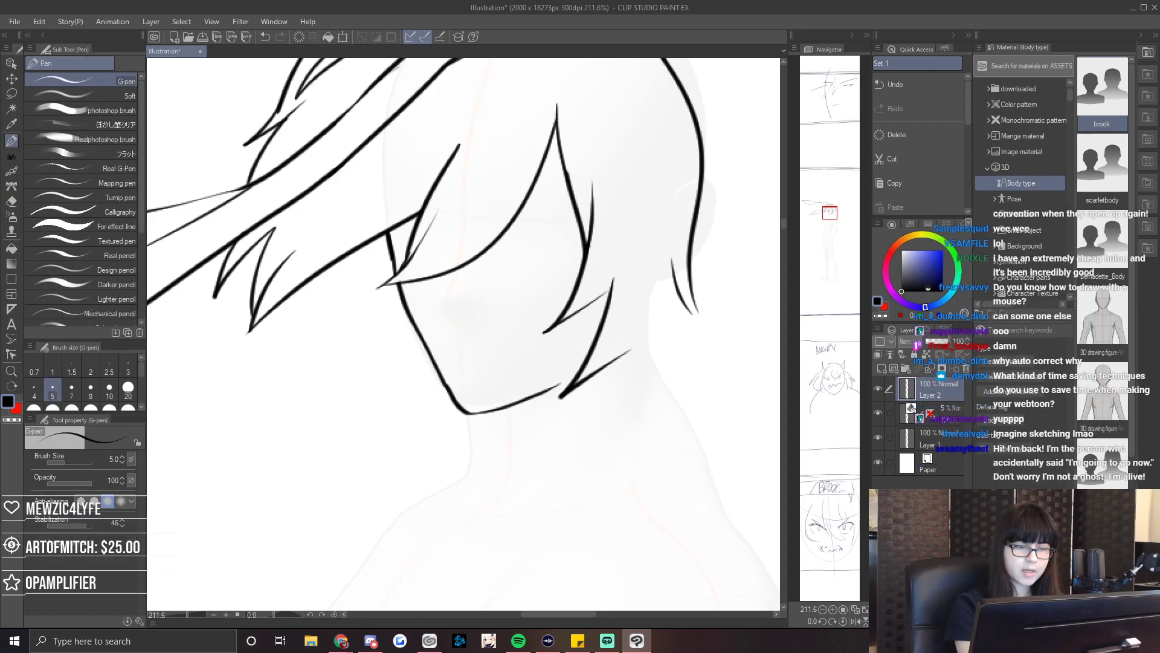
Split the long central bang by erasing its middle and drawing a separate pointed tip.
key("e")
left_click_drag(512, 220, 446, 303)
key("p")
left_click_drag(488, 244, 440, 306)
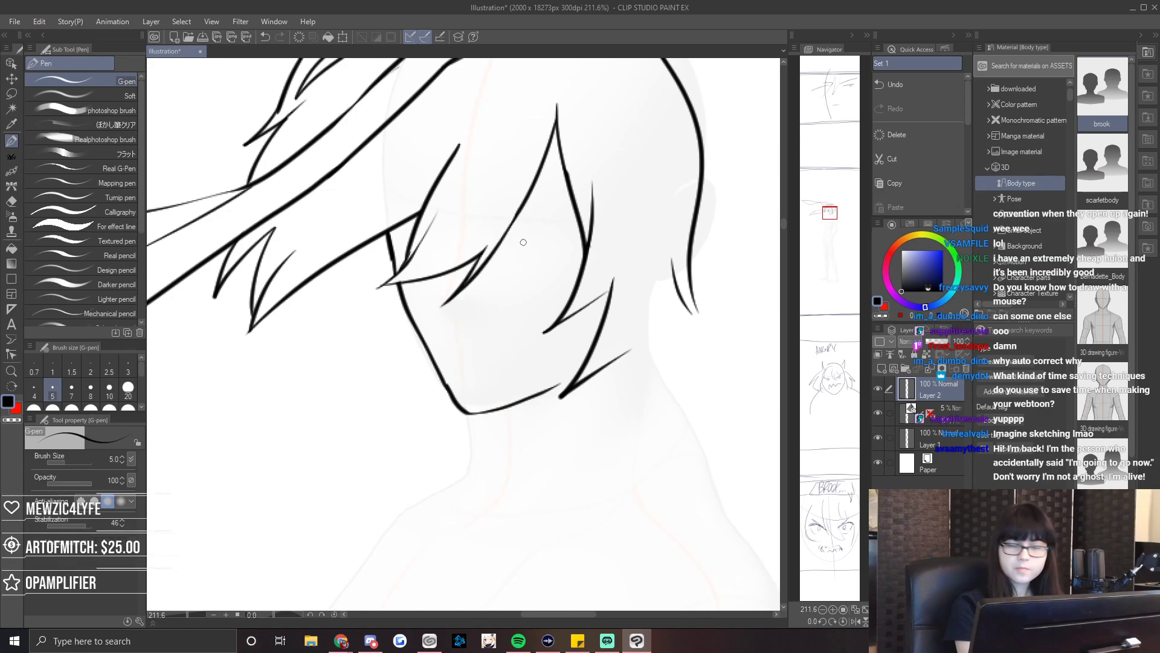
Draw the visible eye's thick upper lash line, lower lid and iris, with a straight eyebrow above.
left_click_drag(549, 237, 585, 245)
key("ctrl+z")
mouse_move(510, 244)
left_mouse_down()
mouse_move(586, 246)
mouse_move(544, 248)
left_mouse_up()
left_click_drag(507, 233, 601, 218)
key("ctrl+z")
key("ctrl+z")
mouse_move(537, 240)
left_mouse_down()
mouse_move(536, 251)
mouse_move(576, 255)
left_mouse_up()
left_click_drag(511, 238, 581, 243)
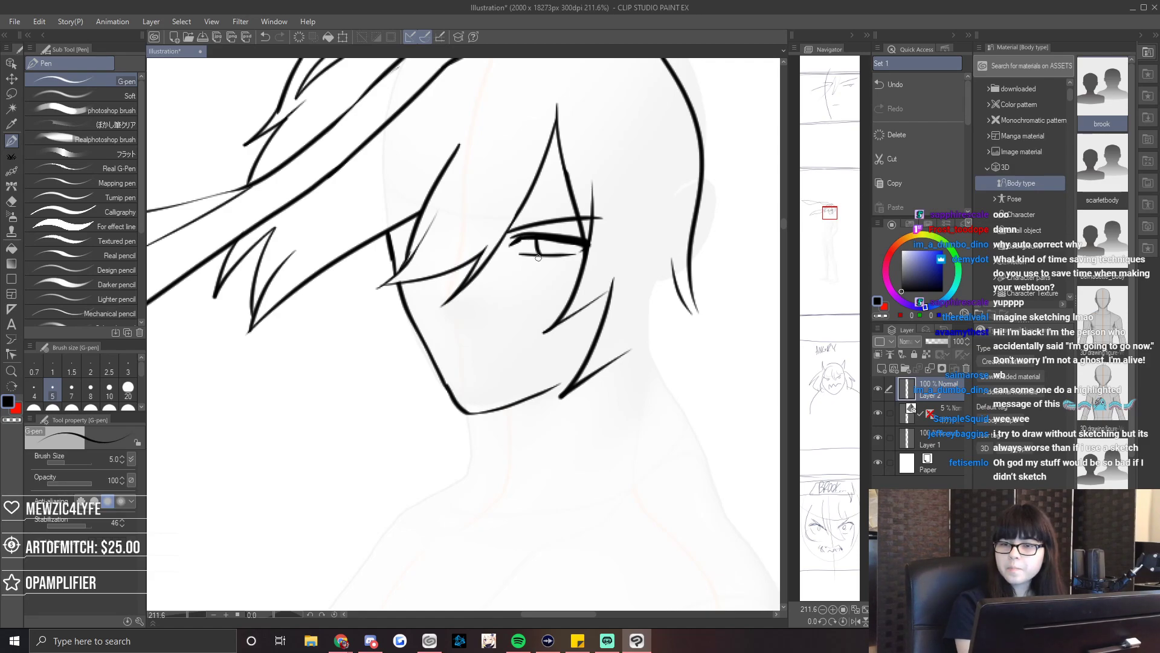
Refine the eye's iris and lower lid, with the eraser size reduced to 8.3.
key("e")
left_click_drag(517, 254, 547, 253)
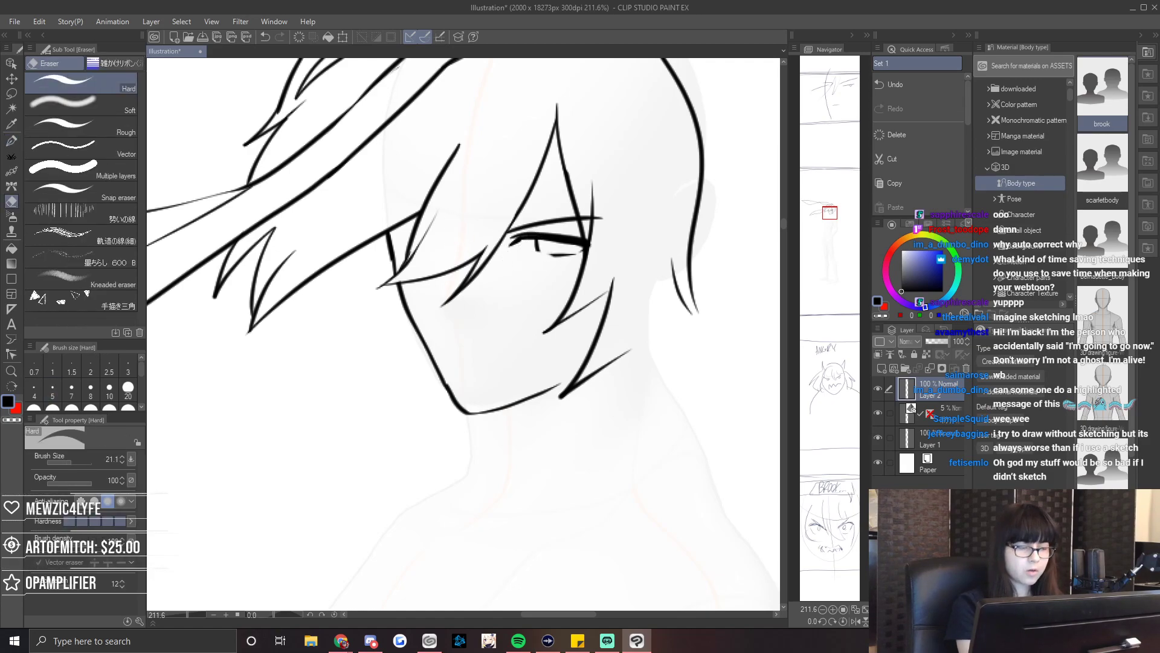
left_click_drag(67, 462, 58, 462)
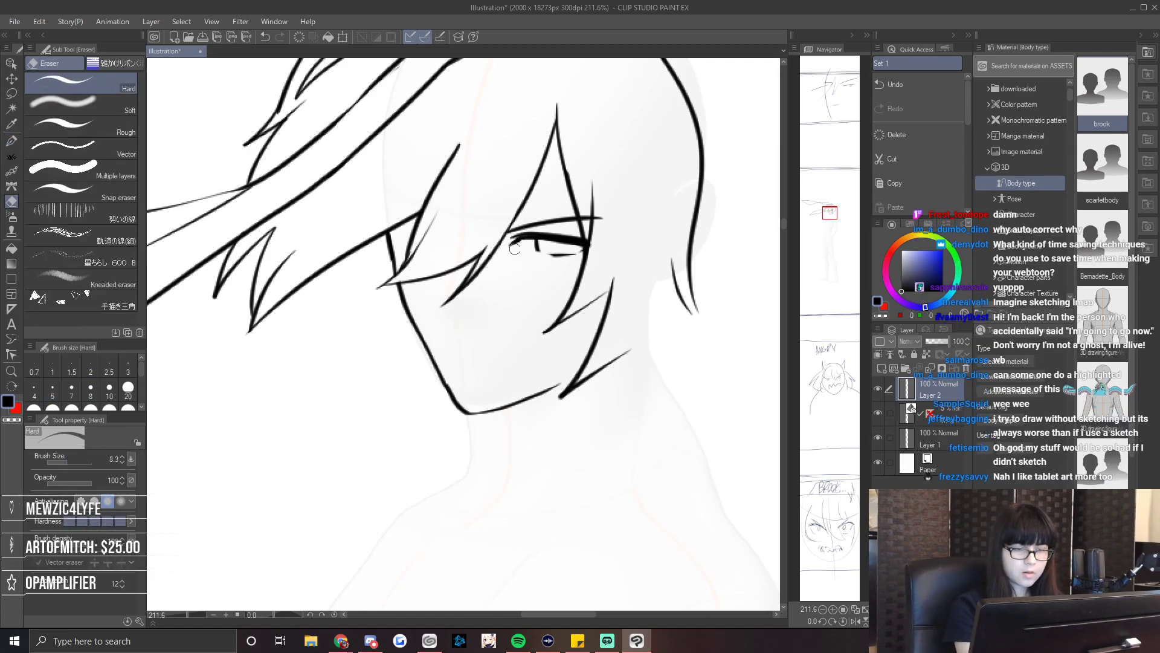
key("p")
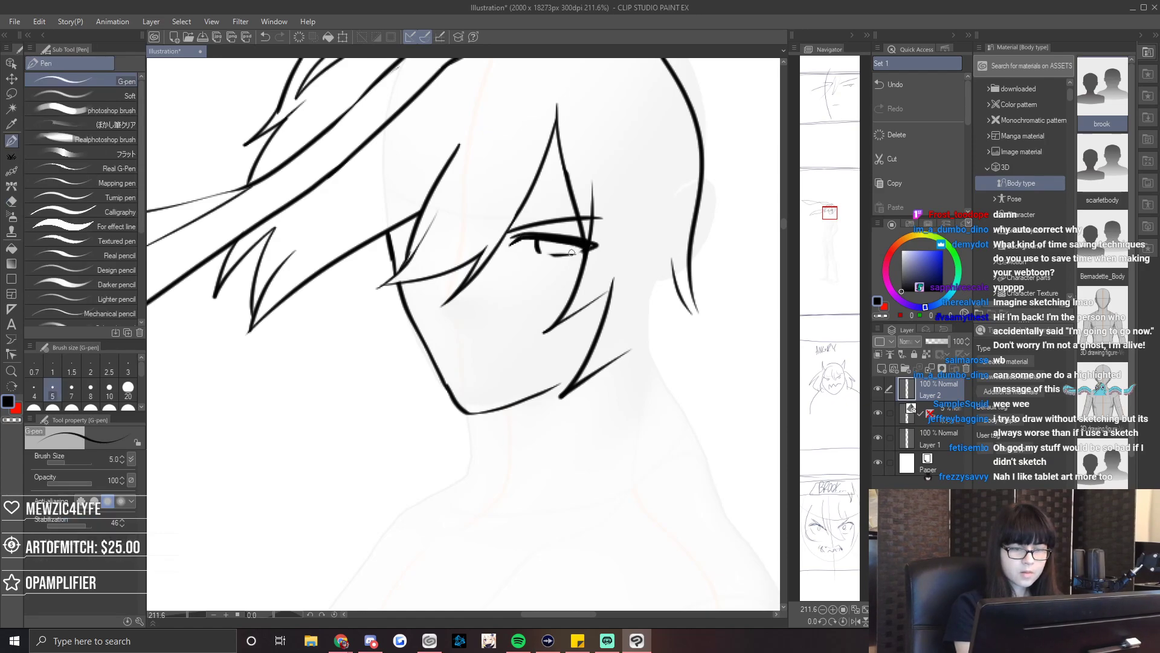
key("e")
mouse_move(544, 247)
left_mouse_down()
mouse_move(591, 245)
mouse_move(521, 252)
mouse_move(571, 254)
left_mouse_up()
key("p")
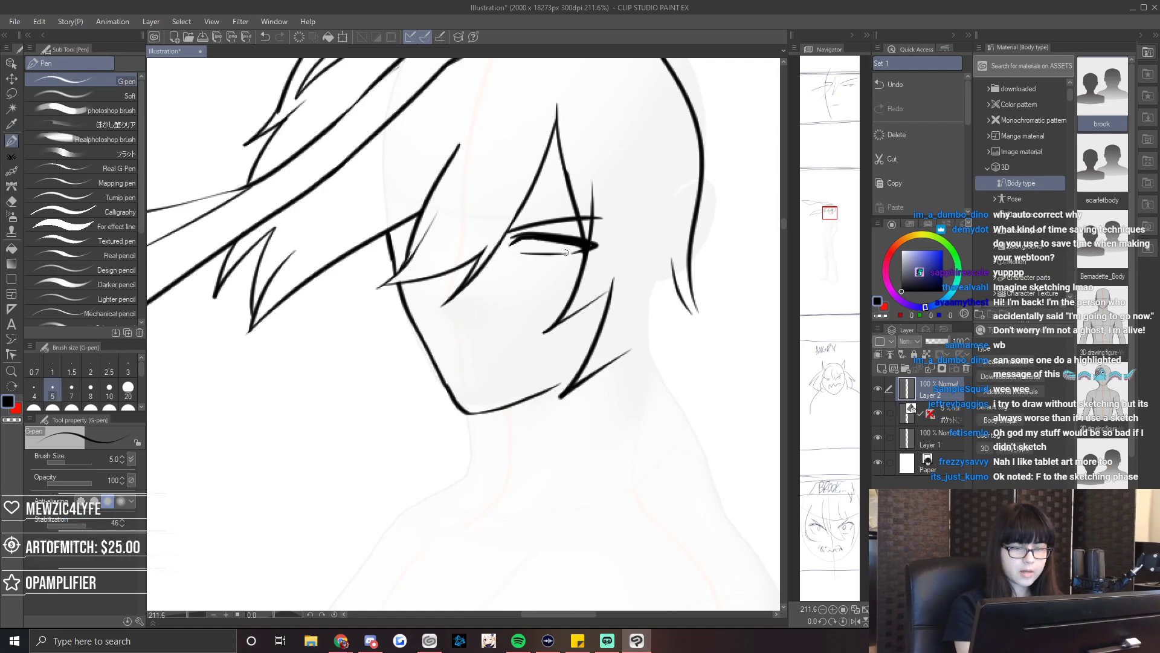
Draw a short slanted mouth line on the lower face while checking the mirrored canvas.
key("h")
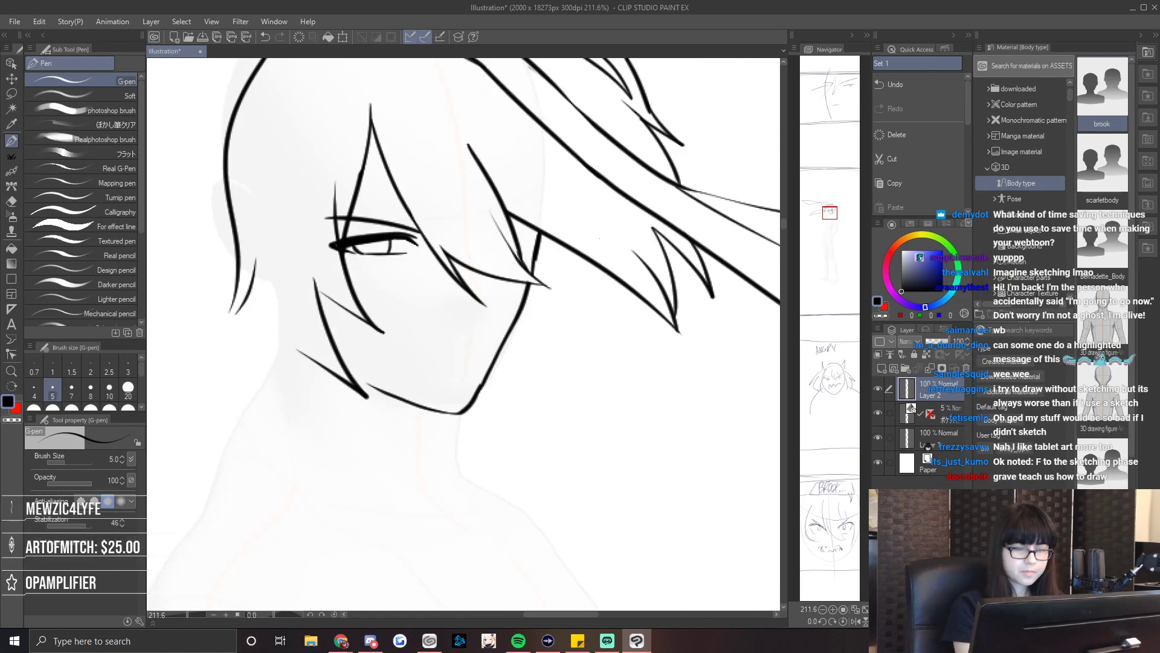
left_click_drag(452, 352, 493, 339)
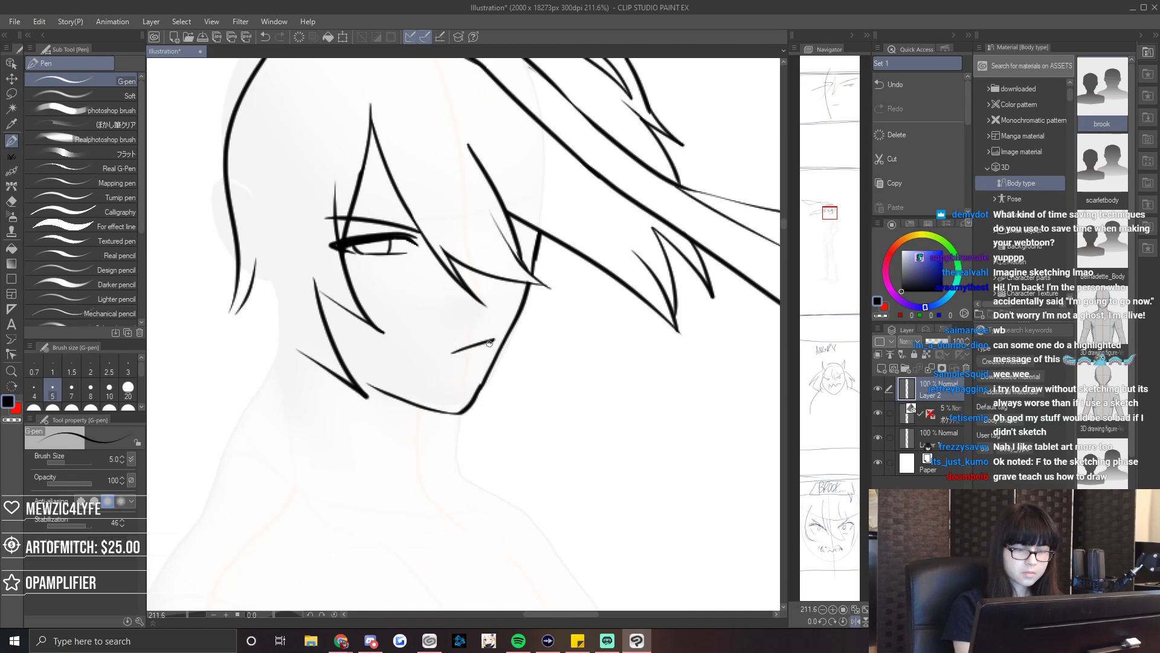
key("h")
Touch up the eye's inner corner and iris, and trim the eyebrow's outer end at the side lock.
key("e")
left_click_drag(532, 236, 504, 249)
key("p")
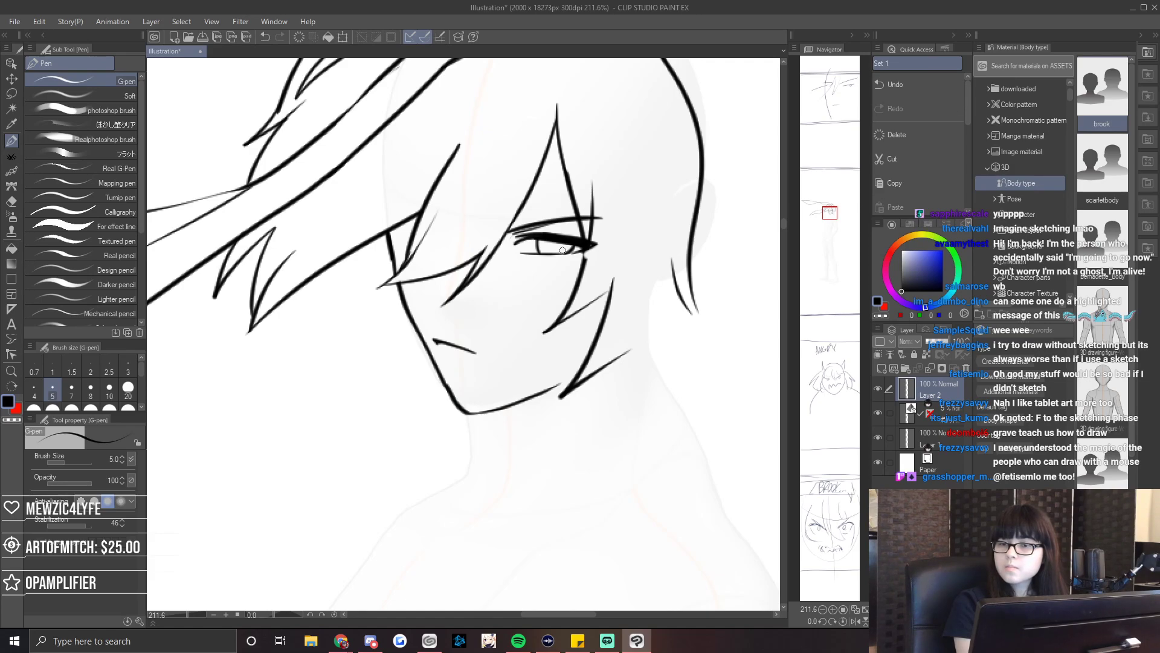
key("e")
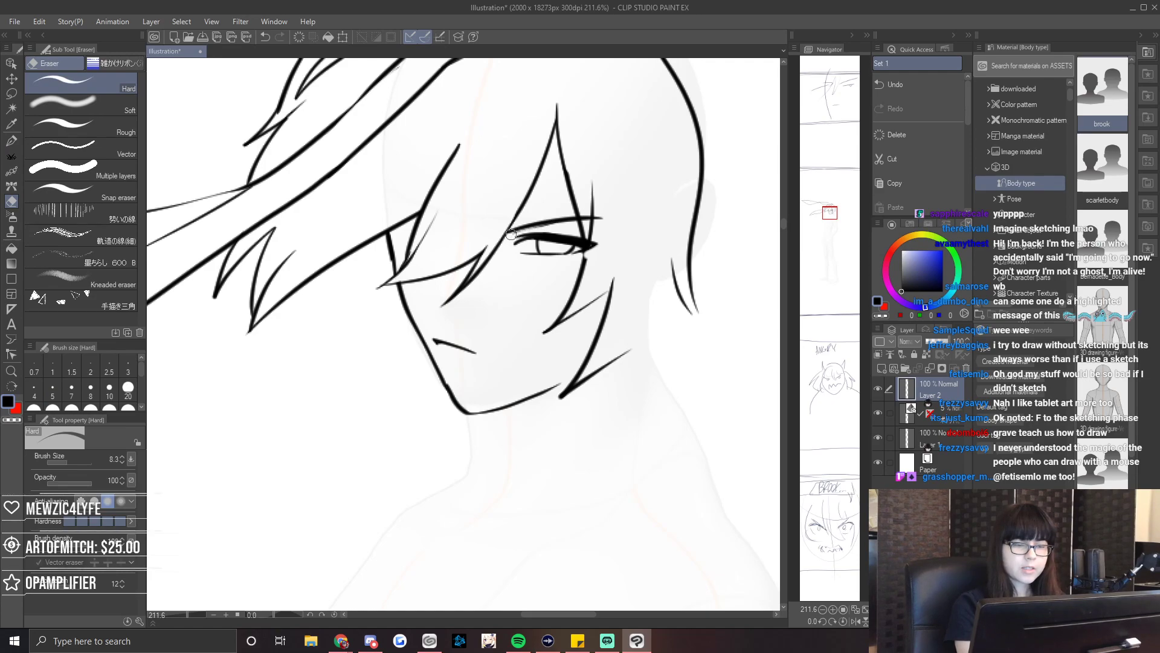
mouse_move(598, 216)
left_mouse_down()
mouse_move(566, 224)
mouse_move(581, 223)
mouse_move(577, 210)
mouse_move(584, 237)
mouse_move(595, 232)
mouse_move(589, 175)
mouse_move(593, 220)
left_mouse_up()
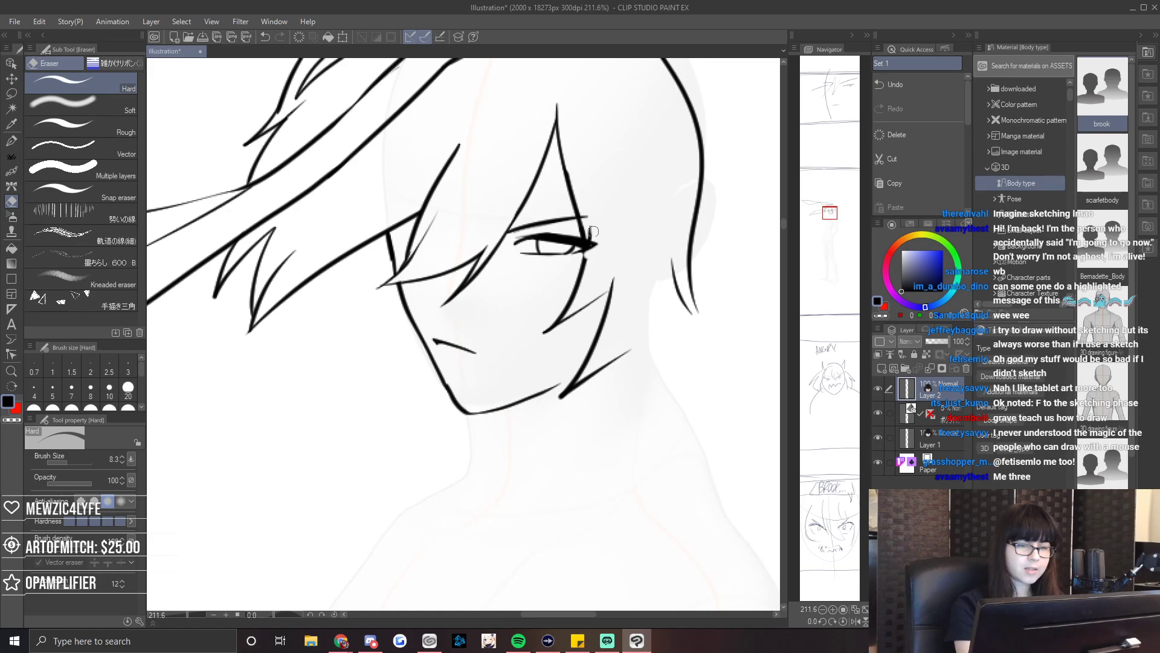
key("p")
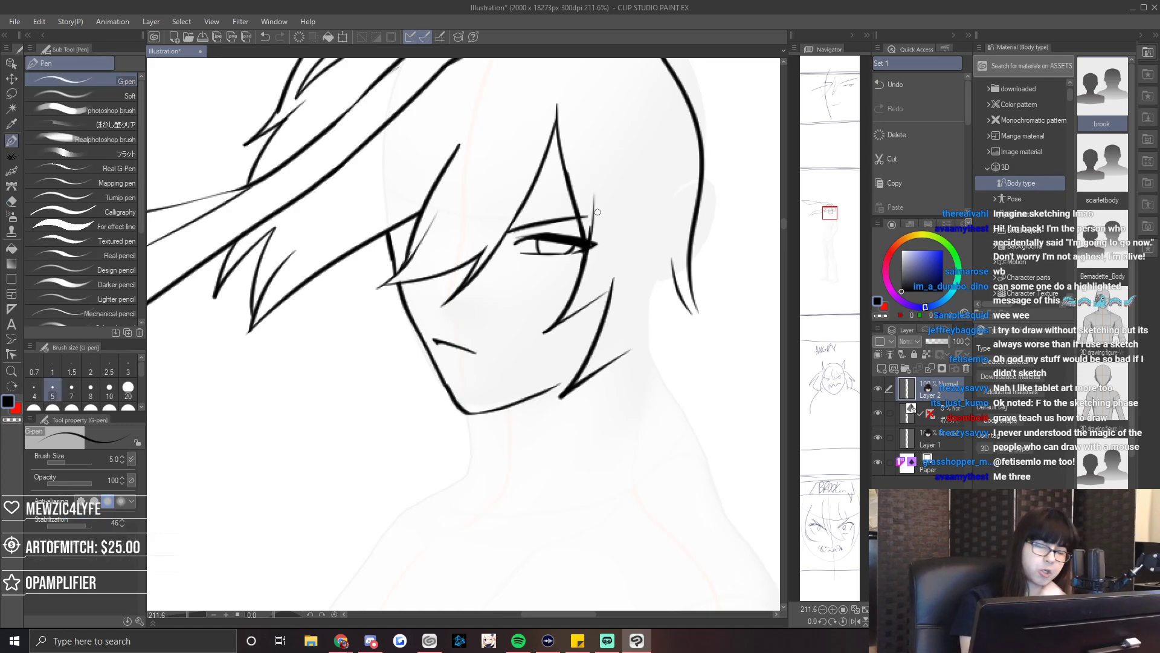
Shorten the upper end of the frontmost bang and tidy the side lock where it meets the eyebrow.
key("e")
mouse_move(467, 142)
left_mouse_down()
mouse_move(422, 236)
mouse_move(442, 174)
left_mouse_up()
key("p")
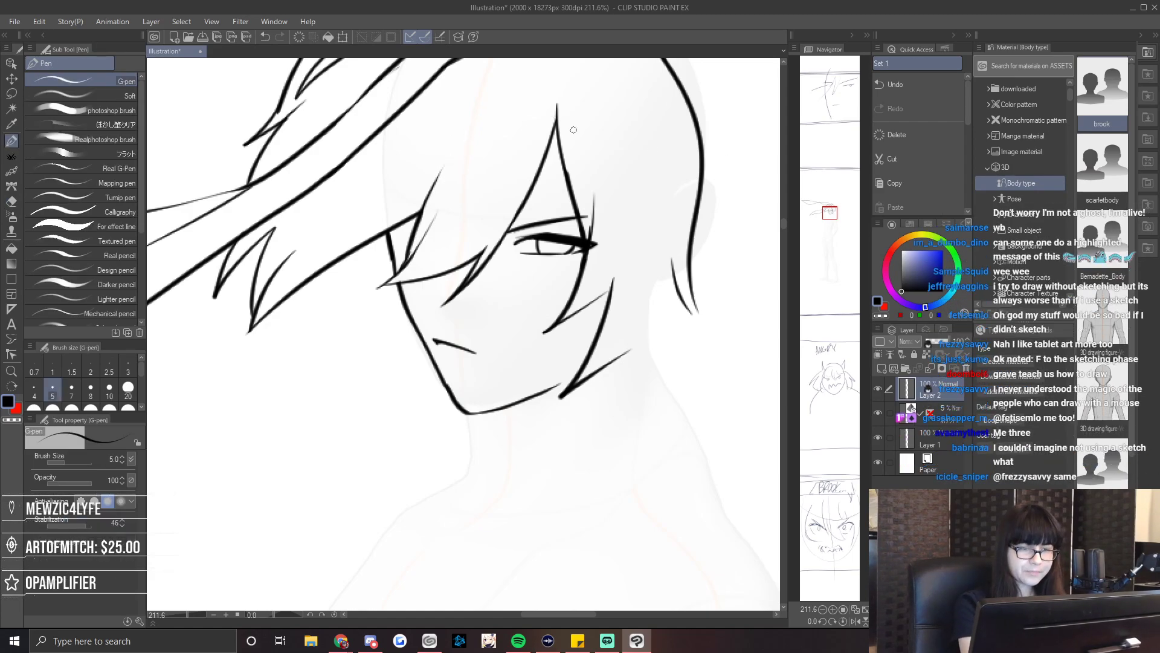
key("e")
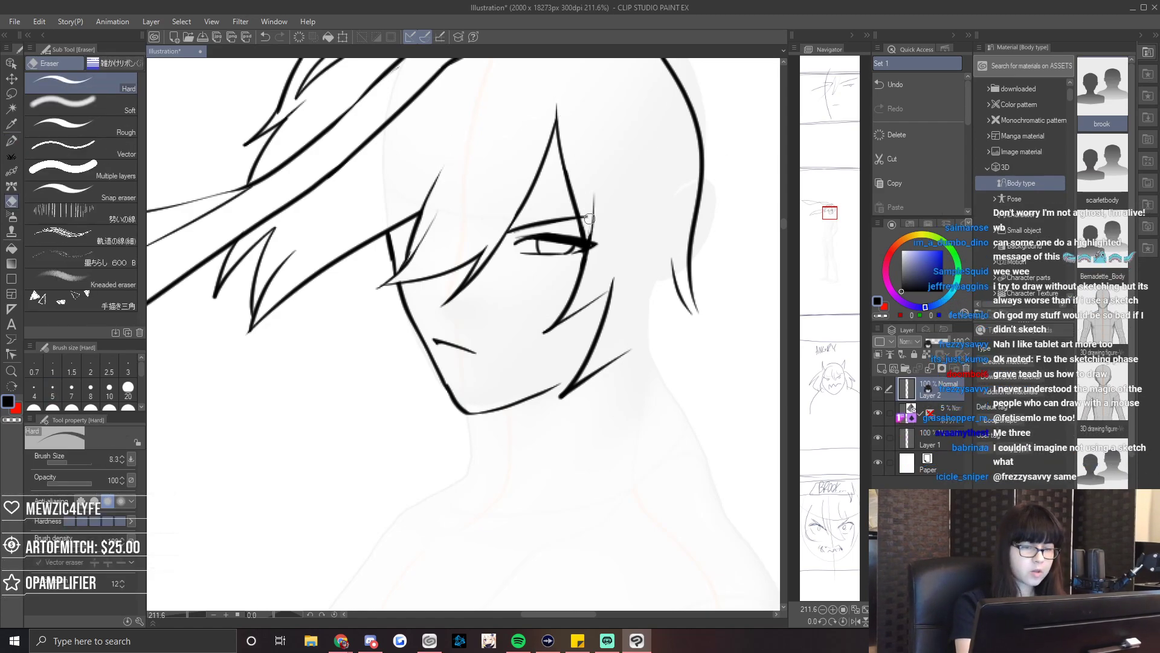
key("p")
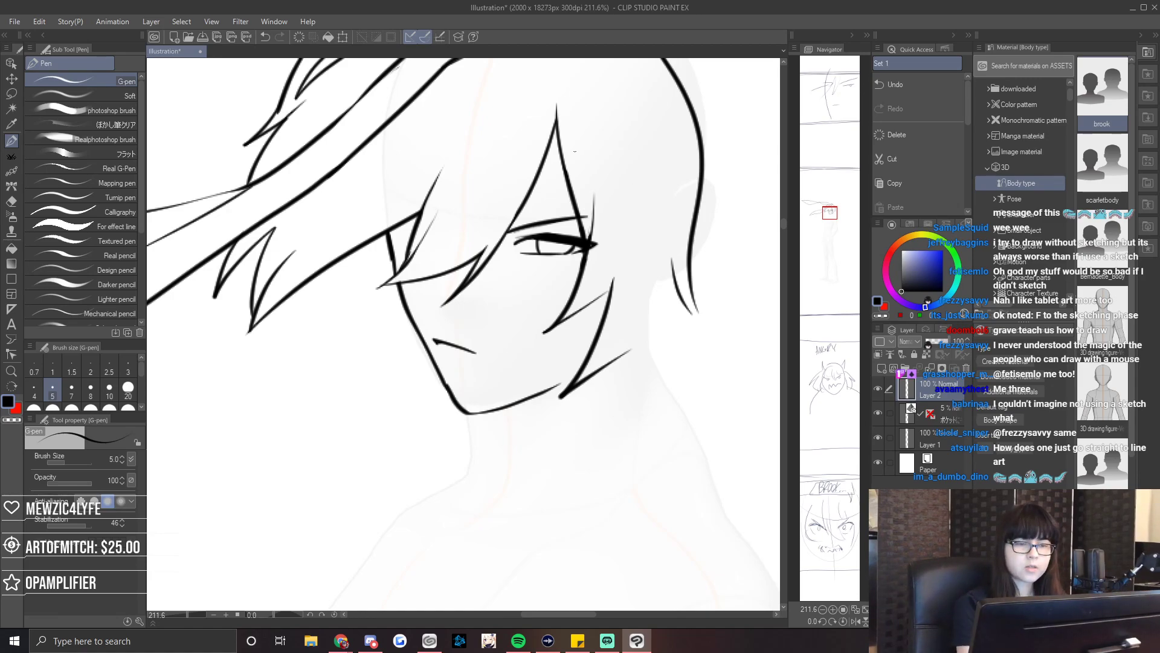
Erase and redraw the front face line from beside the mouth down to the chin, checking the mirrored canvas.
key("e")
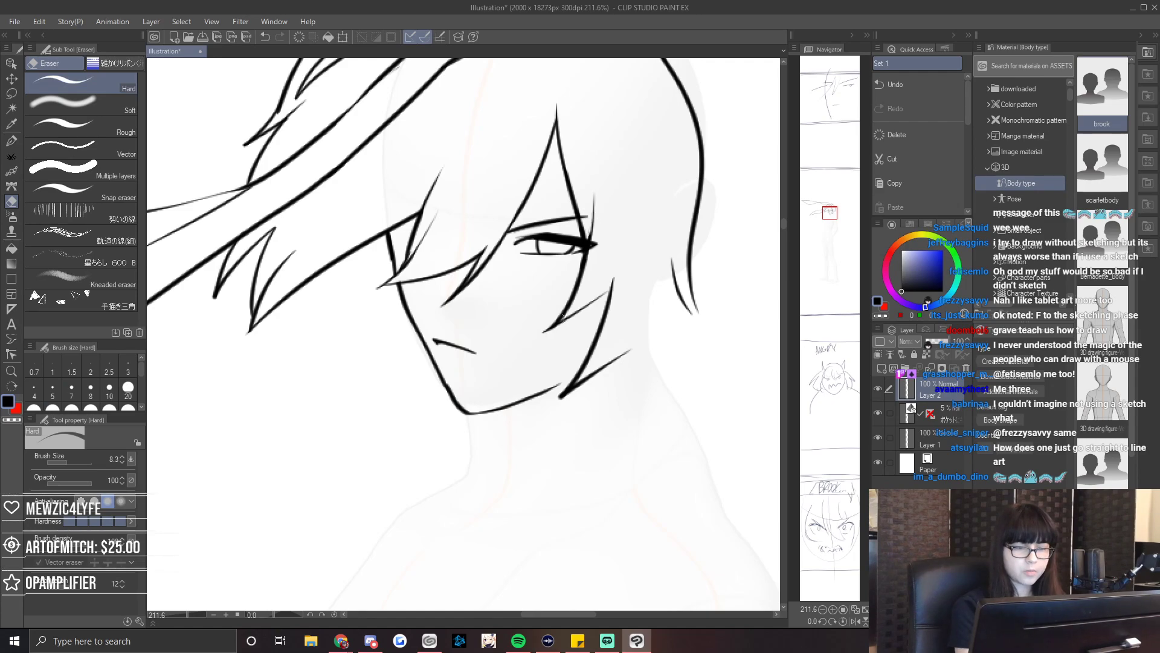
key("h")
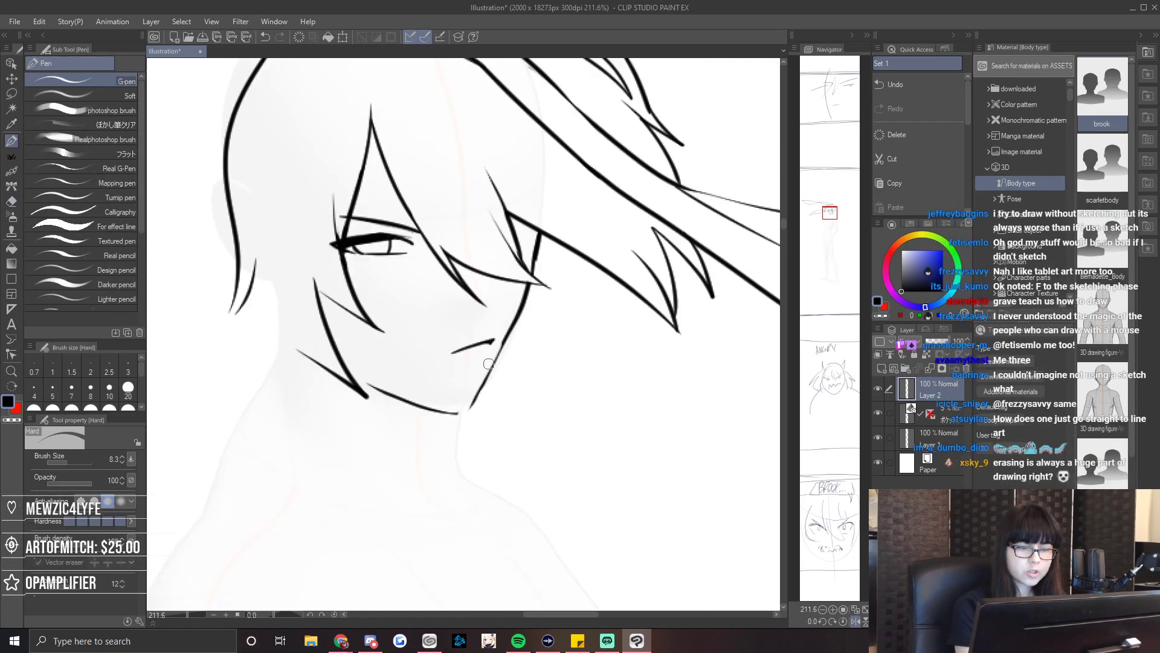
left_click_drag(502, 339, 472, 397)
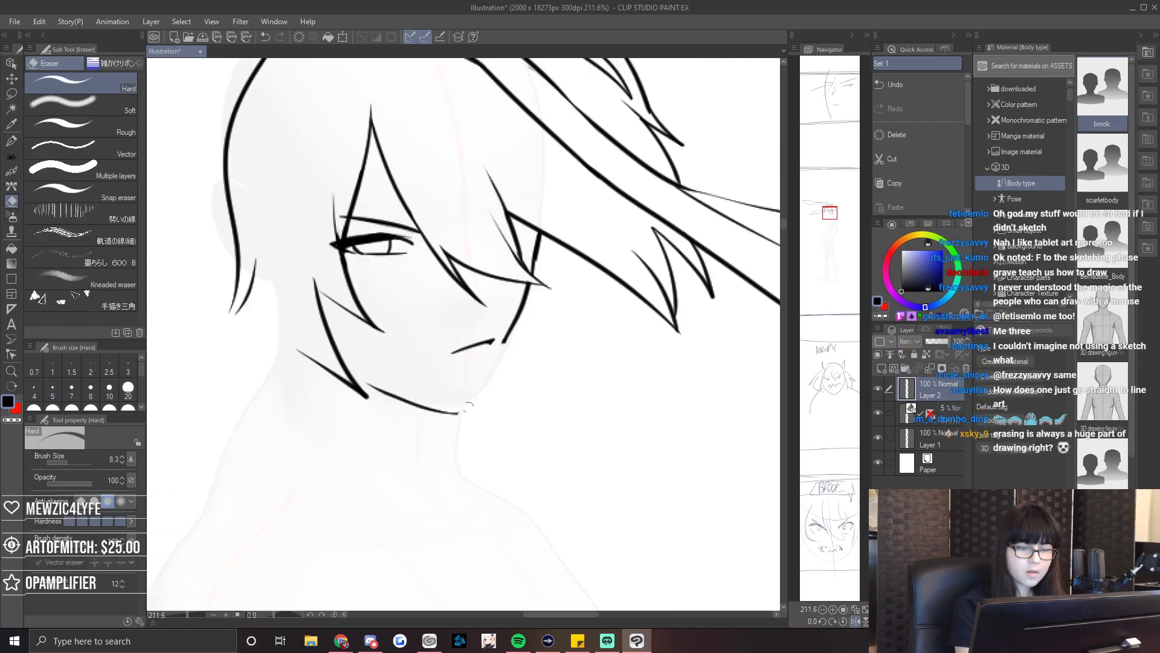
key("p")
left_click_drag(505, 338, 472, 403)
key("h")
Replace the mouth with a shorter slanted line and extend the upper eyelid at the inner corner.
key("e")
left_click(434, 341)
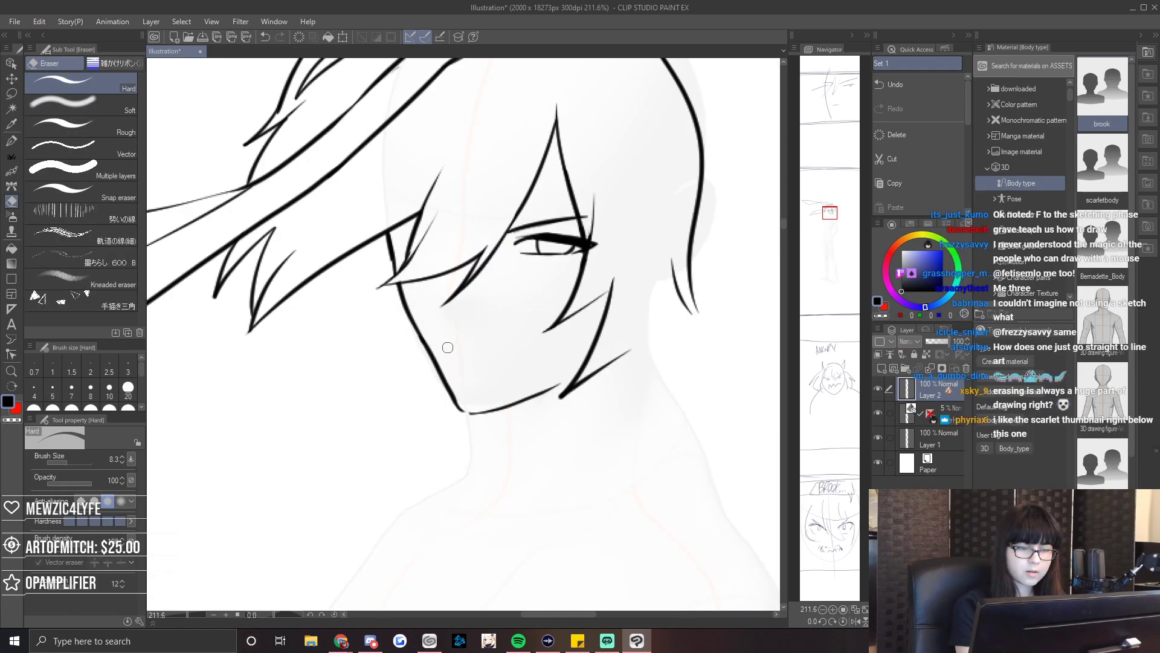
key("p")
left_click_drag(445, 349, 470, 357)
left_click_drag(513, 239, 573, 234)
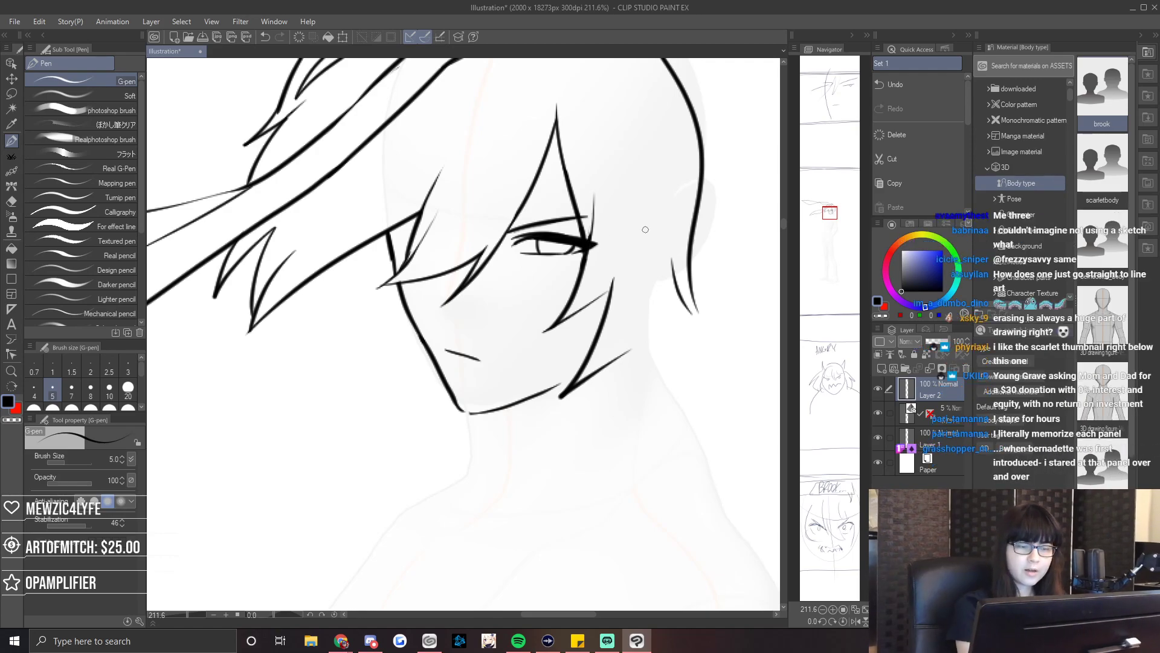
Draw a thin curved nose line and a small nostril mark beneath the front bangs.
key("h")
mouse_move(487, 305)
left_mouse_down()
mouse_move(453, 290)
mouse_move(492, 306)
mouse_move(476, 270)
mouse_move(489, 319)
left_mouse_up()
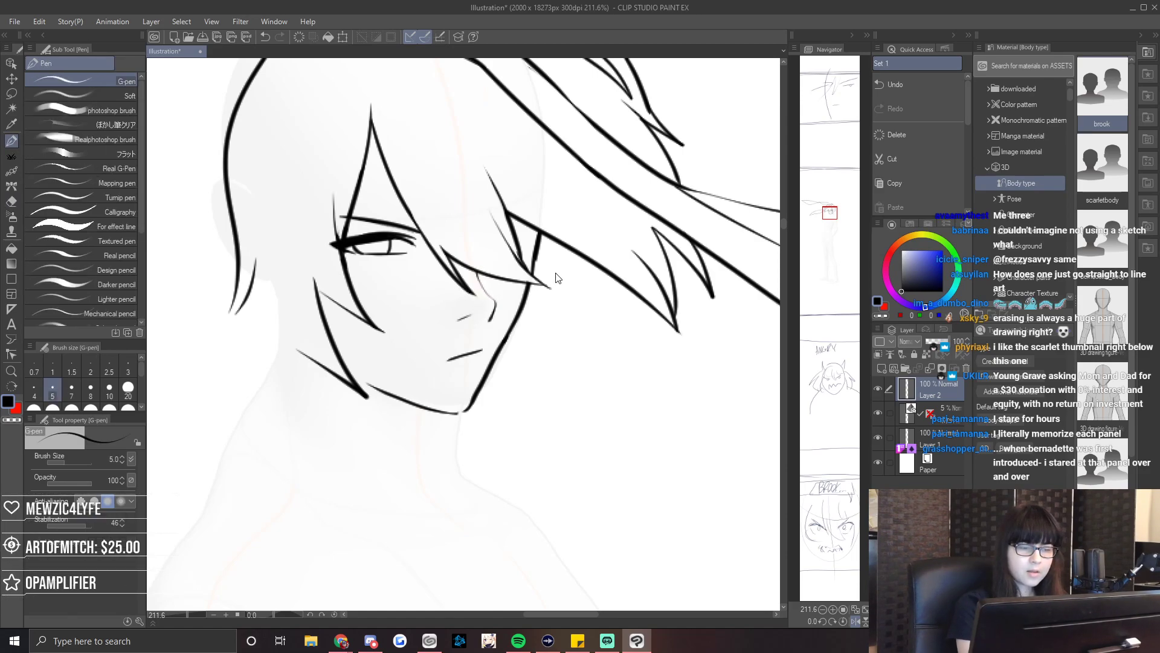
key("h")
Redraw the eye's lower lid as a thinner line and erase the small nostril mark.
key("e")
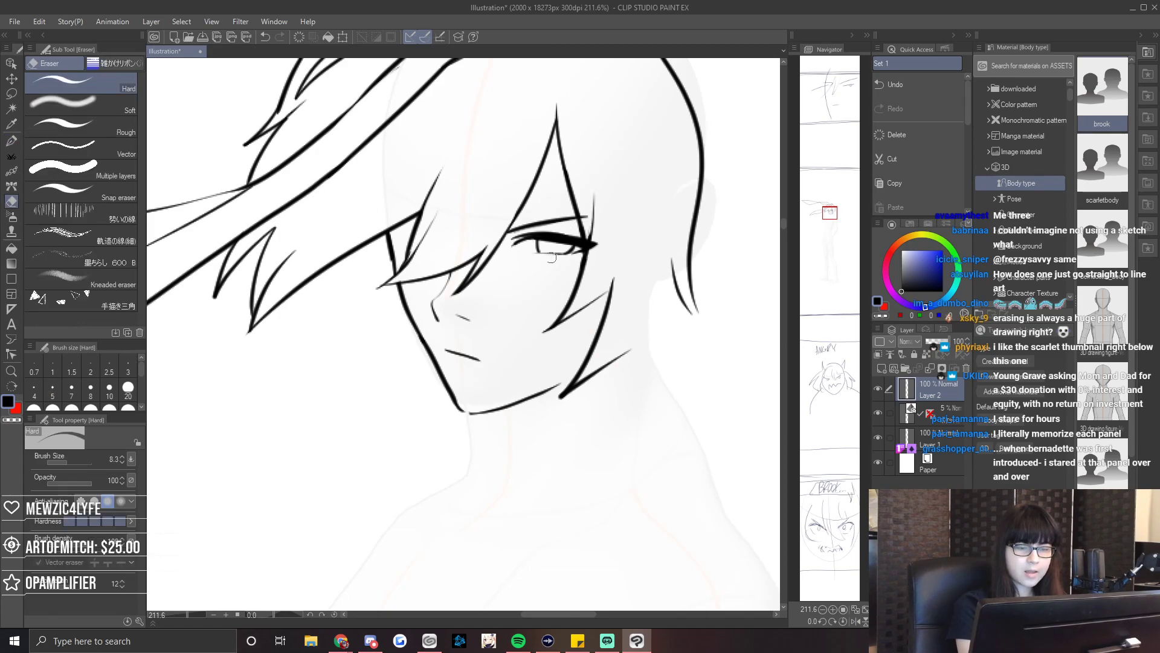
key("p")
left_click_drag(523, 250, 543, 252)
key("e")
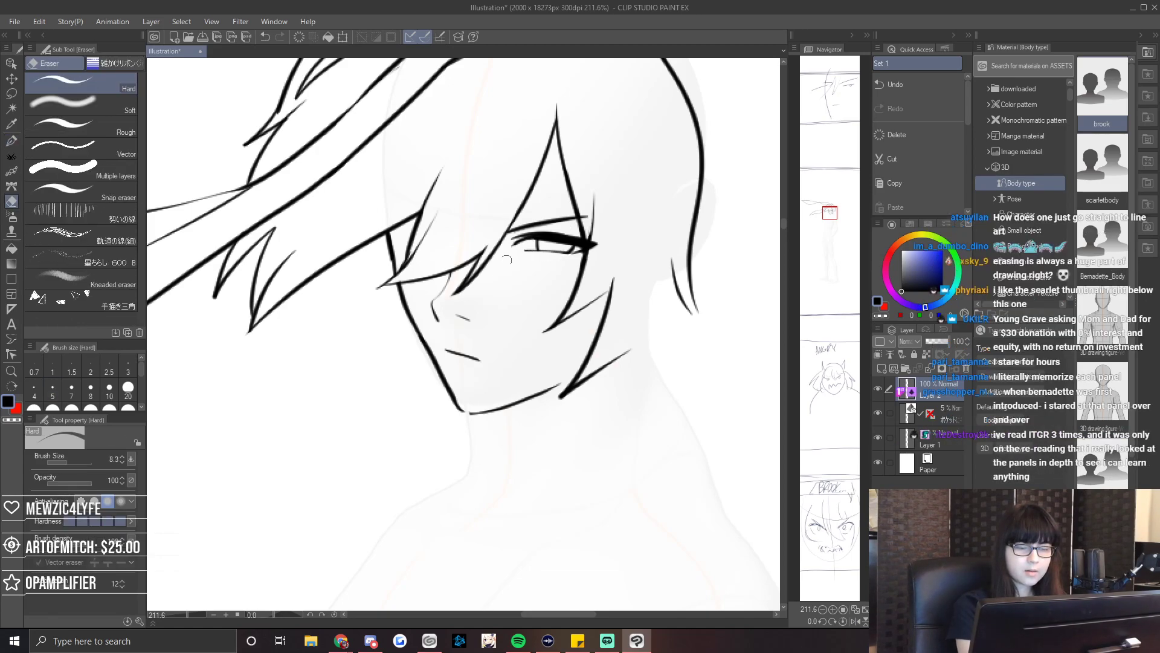
key("h")
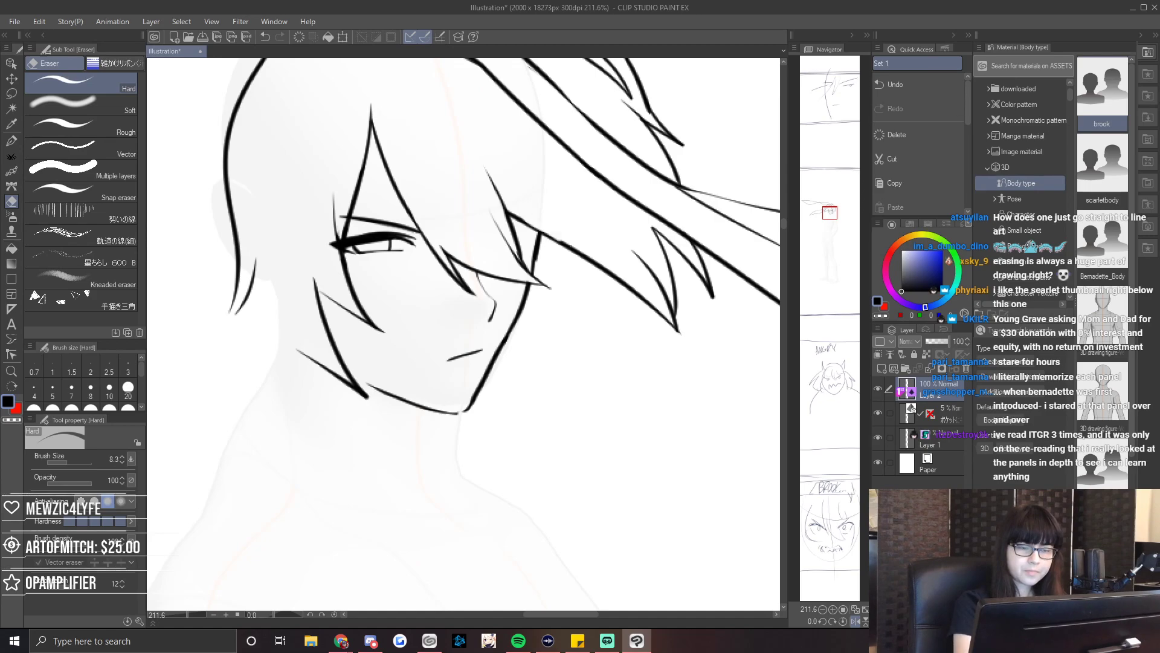
Sketch a loose collar around the lower face, with a long front edge, an inner fold and a curve below the chin.
key("p")
mouse_move(559, 239)
left_mouse_down()
mouse_move(599, 335)
mouse_move(452, 477)
left_mouse_up()
key("h")
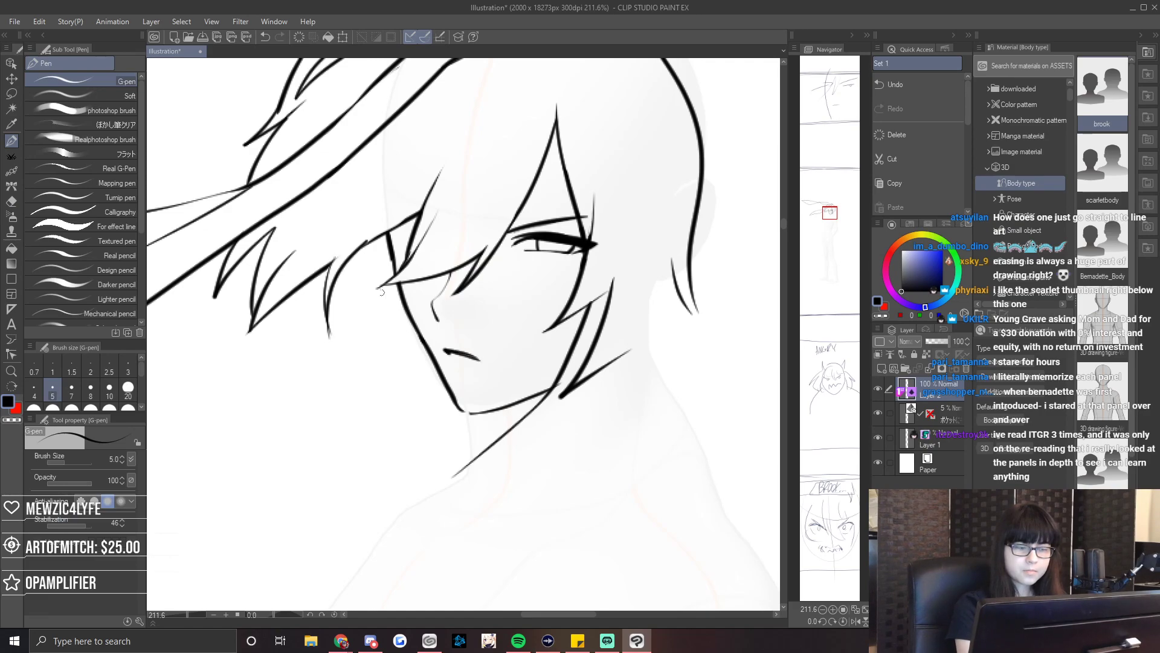
mouse_move(367, 292)
left_mouse_down()
mouse_move(316, 468)
mouse_move(329, 532)
left_mouse_up()
mouse_move(379, 339)
left_mouse_down()
mouse_move(417, 480)
mouse_move(448, 484)
left_mouse_up()
key("h")
Rework the nose into a sharper, angled line starting just below the front bang.
key("e")
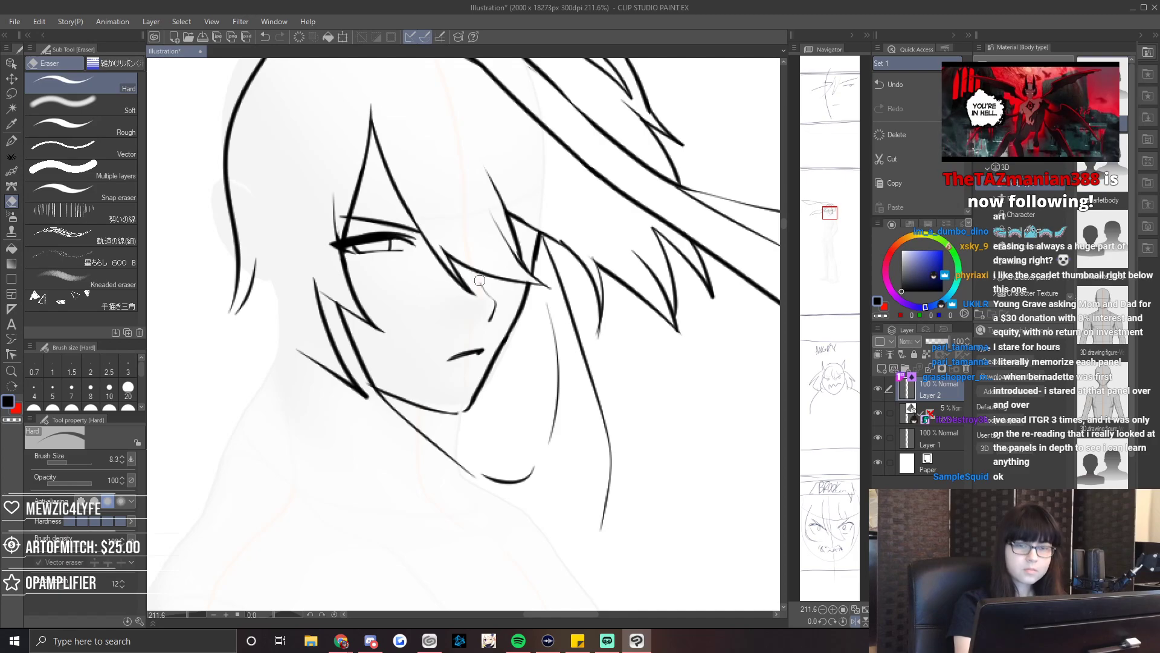
key("p")
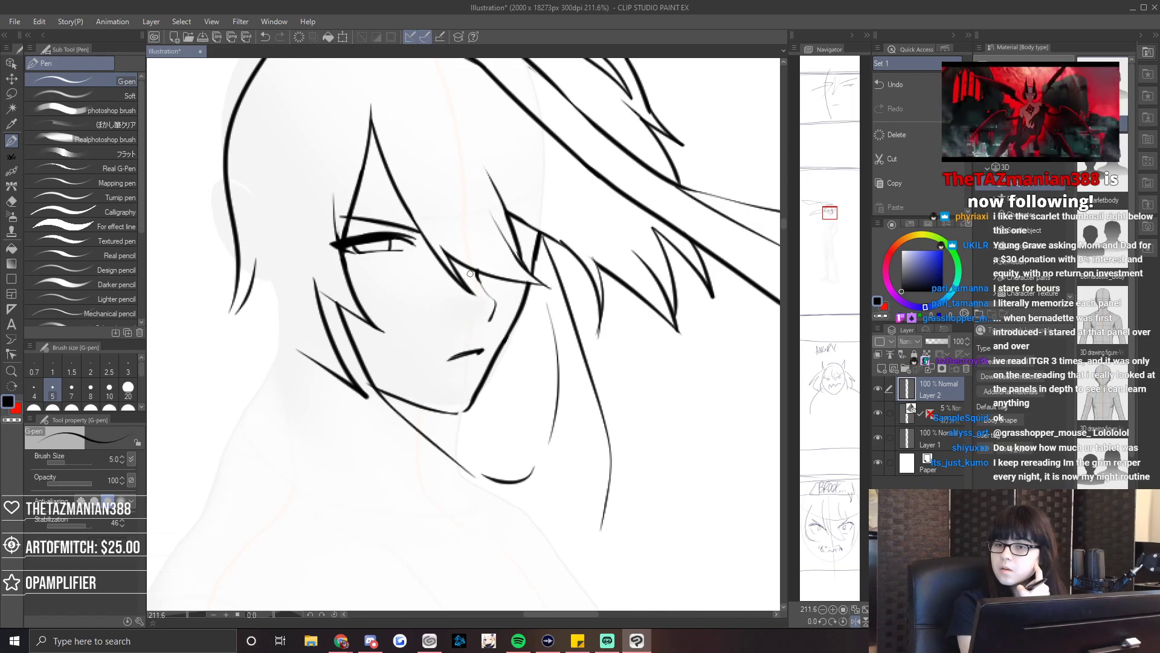
key("h")
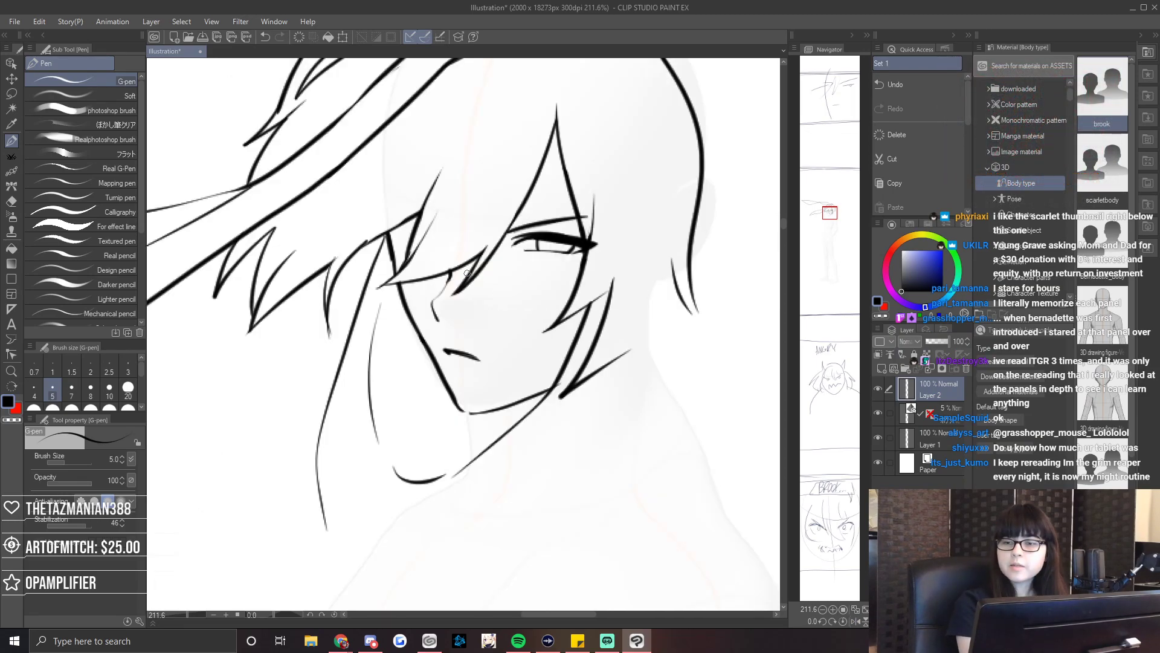
key("e")
left_click_drag(453, 279, 437, 296)
key("p")
key("e")
key("p")
key("h")
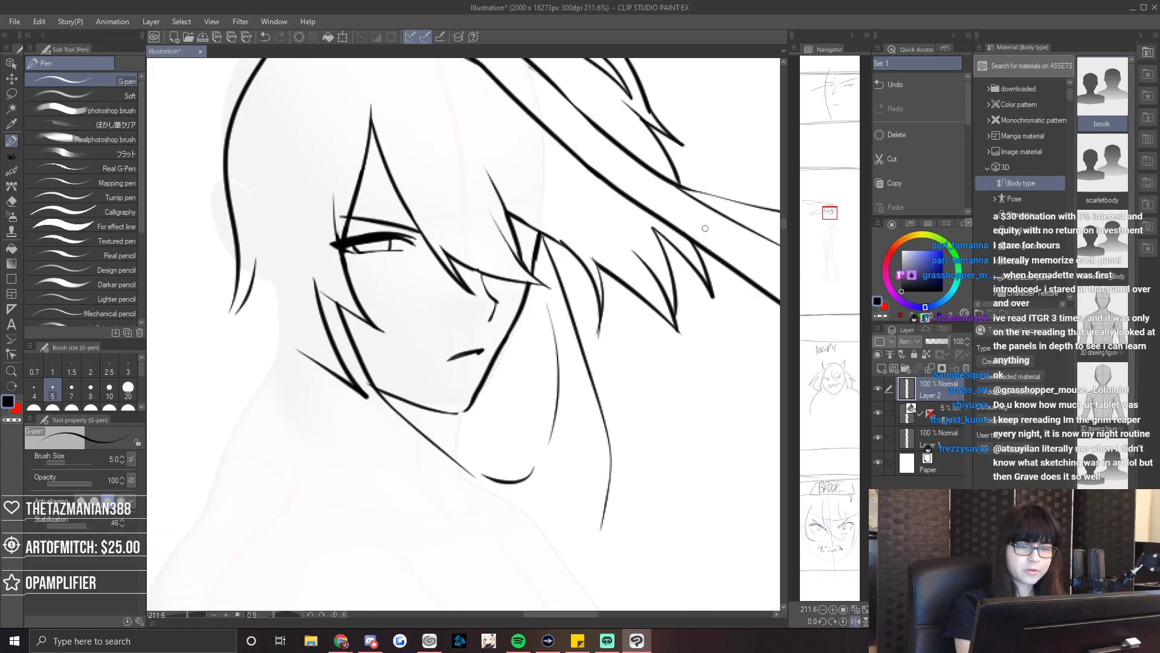
Thin the face line behind the front bang and redraw the mouth as a thinner slanted stroke.
key("e")
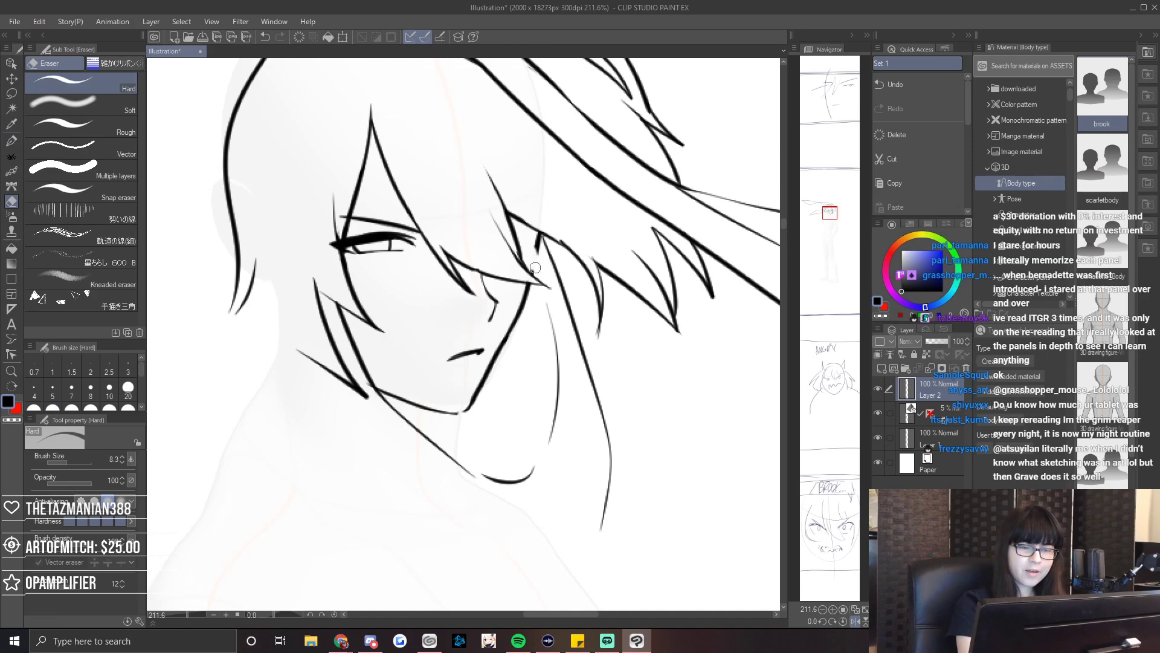
key("p")
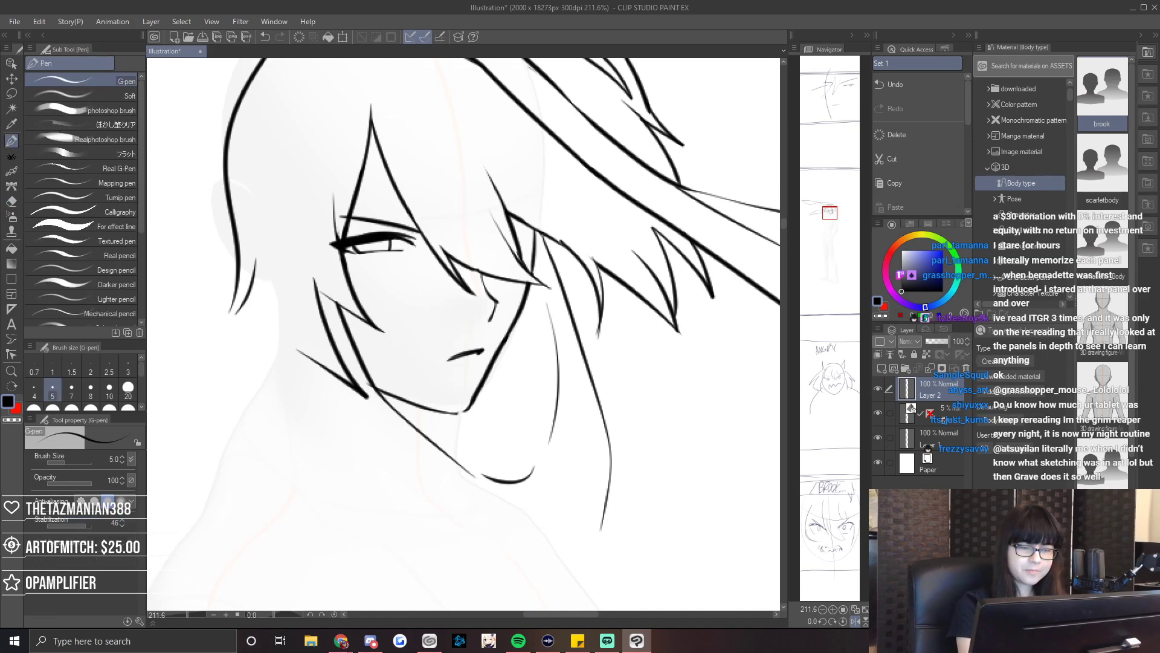
key("h")
key("e")
key("p")
left_click_drag(439, 347, 472, 356)
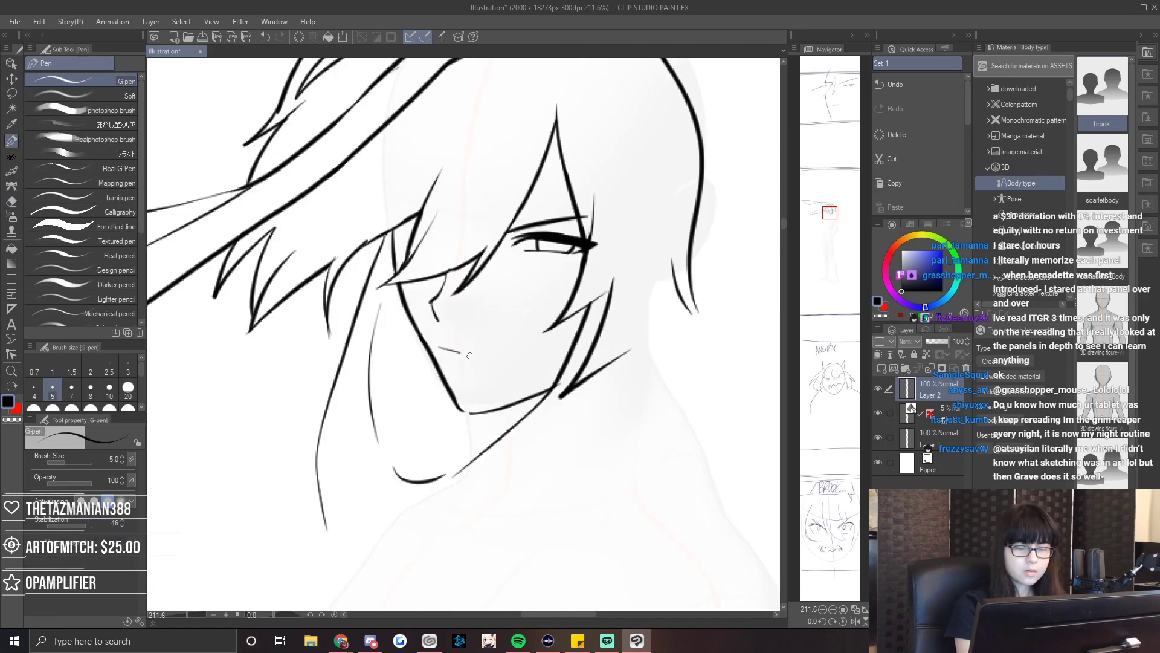
Redraw the jaw's underside from the chin and add a short neck line beneath it.
key("e")
mouse_move(469, 419)
left_mouse_down()
mouse_move(547, 387)
mouse_move(503, 435)
left_mouse_up()
key("p")
Erase the lower back hair and redraw it longer, with a pointed tip and an edge curving in toward the jaw.
key("e")
left_click_drag(682, 305, 703, 184)
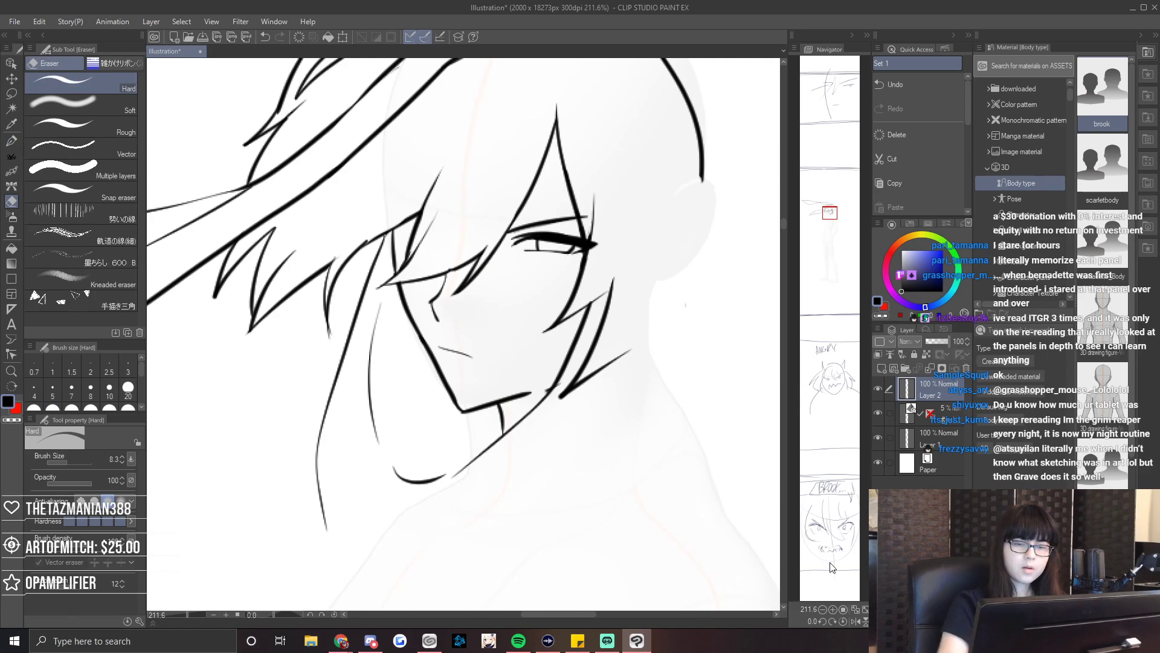
key("p")
mouse_move(695, 145)
left_mouse_down()
mouse_move(718, 241)
mouse_move(713, 344)
left_mouse_up()
left_click_drag(708, 275, 711, 347)
mouse_move(701, 239)
left_mouse_down()
mouse_move(707, 274)
mouse_move(606, 381)
left_mouse_up()
Draw the collar's long lower edge and redraw its inner rim as a bold curve under the chin with small folds.
mouse_move(644, 330)
left_mouse_down()
mouse_move(613, 377)
mouse_move(396, 550)
left_mouse_up()
key("e")
key("p")
key("e")
mouse_move(539, 403)
left_mouse_down()
mouse_move(486, 450)
mouse_move(562, 372)
mouse_move(403, 444)
mouse_move(453, 462)
left_mouse_up()
key("p")
key("e")
key("p")
mouse_move(412, 399)
left_mouse_down()
mouse_move(404, 468)
mouse_move(391, 364)
left_mouse_up()
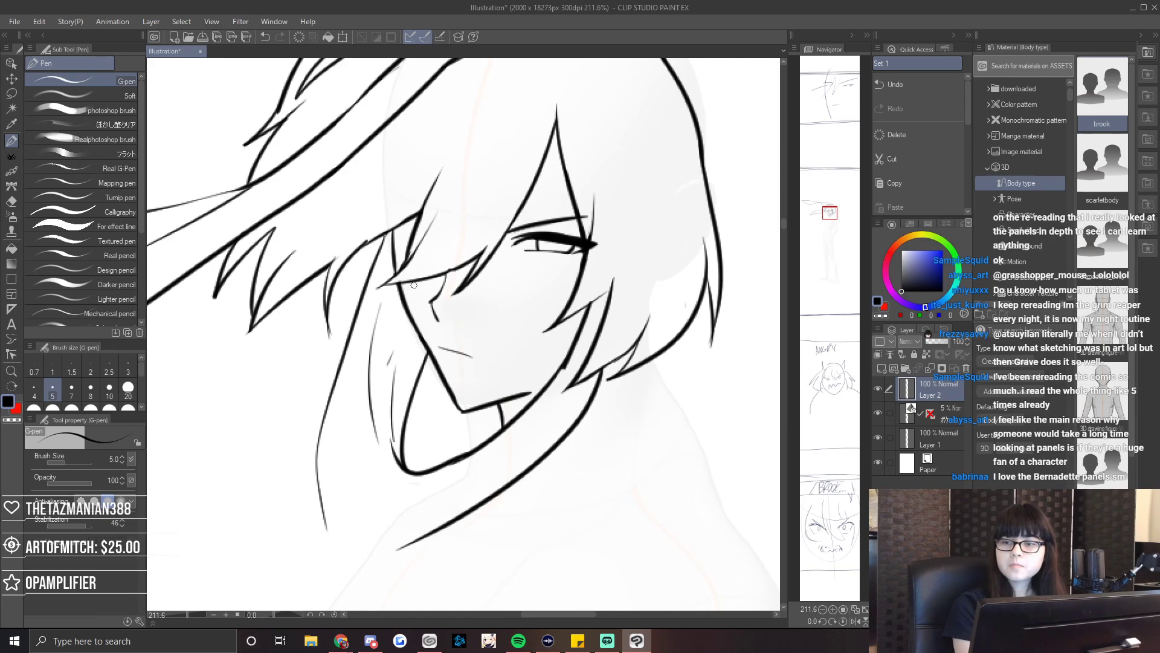
Clean up the lines where the collar's front edge meets the hair tips, working on the mirrored canvas.
left_click_drag(825, 211, 822, 212)
key("h")
key("e")
left_click_drag(474, 179, 492, 196)
key("p")
key("e")
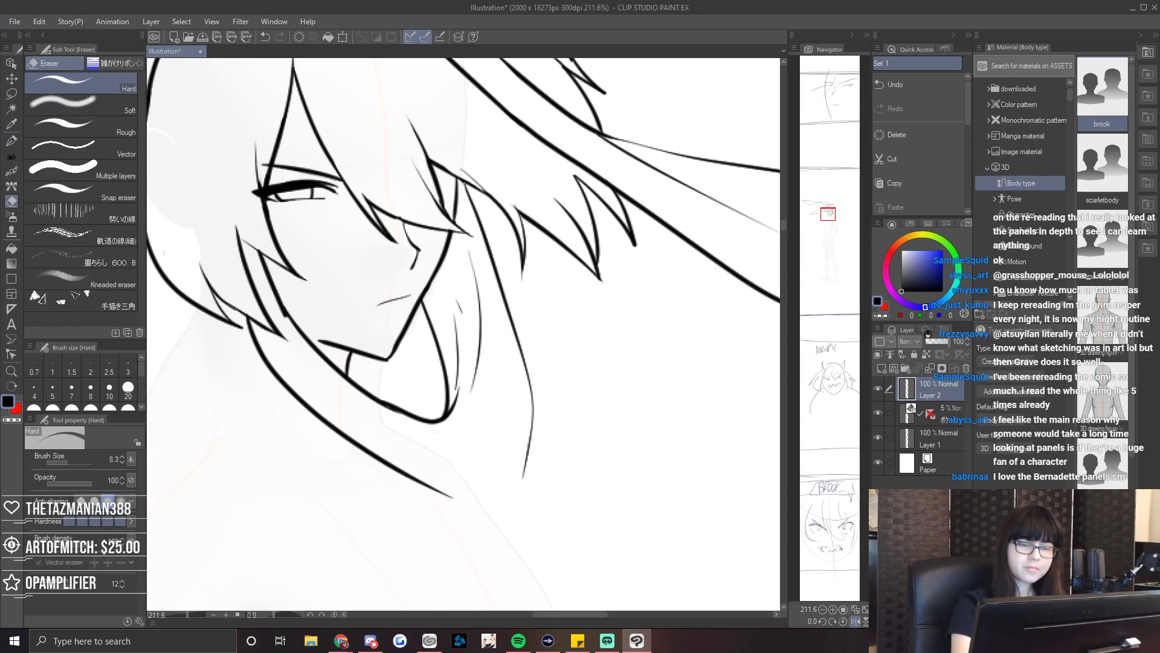
key("p")
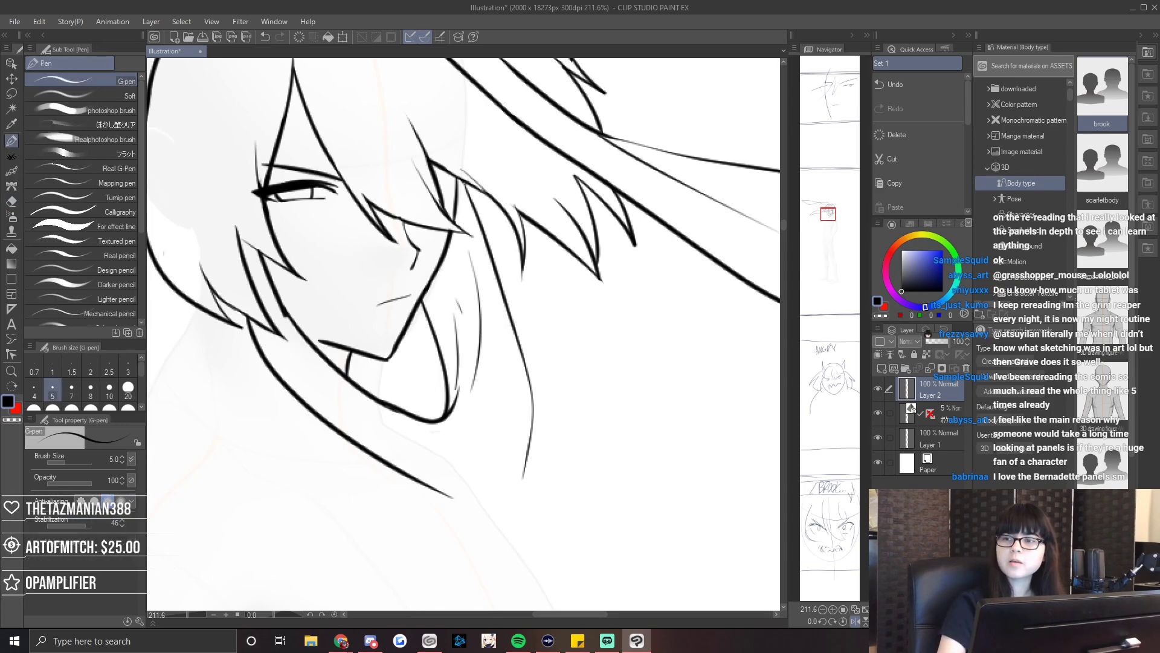
key("alt+Tab")
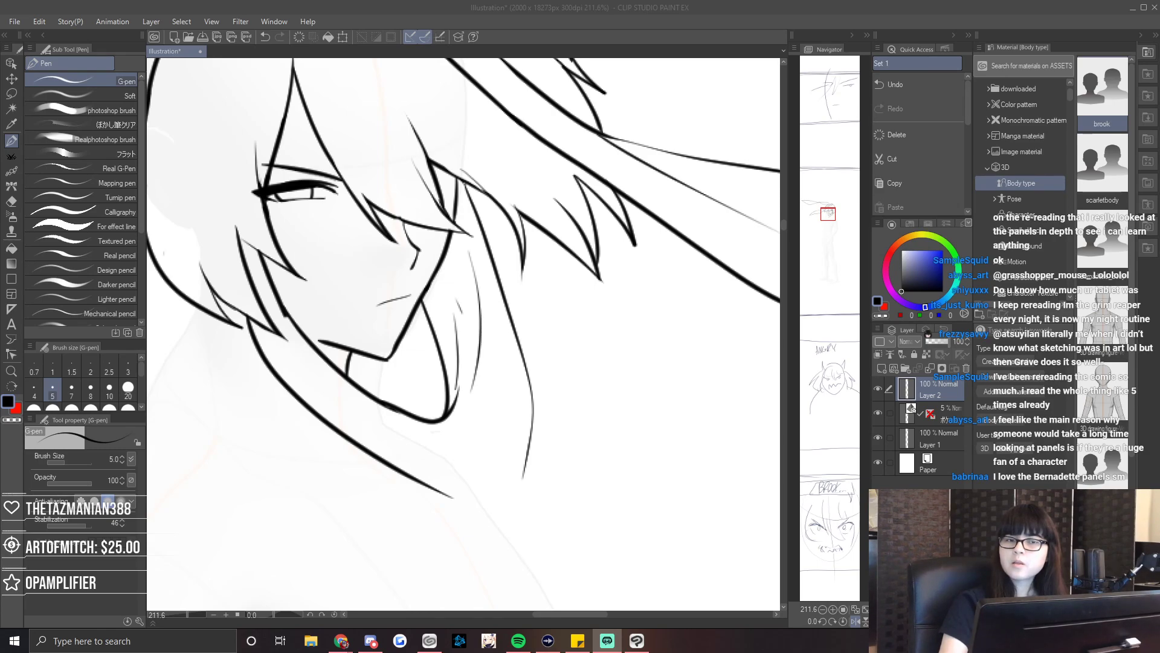
left_click(828, 213)
Clean up the nose line and add a small nostril mark beside it.
key("h")
key("e")
mouse_move(510, 245)
left_mouse_down()
mouse_move(523, 217)
mouse_move(515, 267)
left_mouse_up()
key("p")
key("e")
key("p")
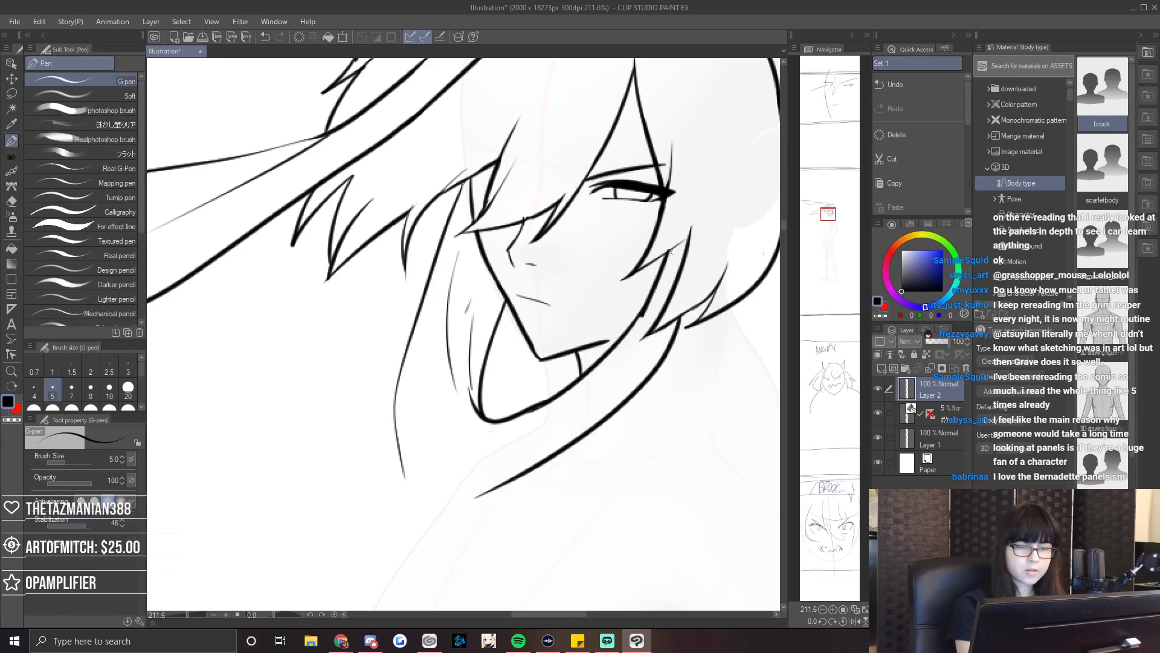
Reshape the face line between the mouth and the chin, comparing it on the mirrored canvas.
key("h")
key("e")
key("p")
left_click_drag(427, 281, 399, 345)
key("e")
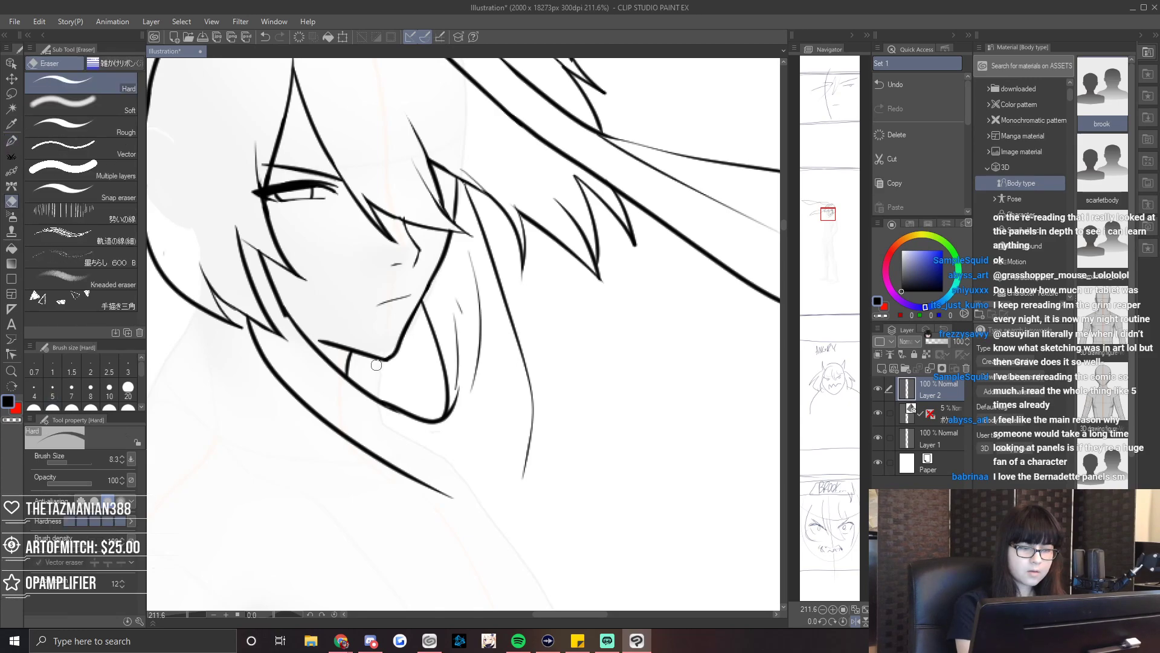
key("h")
key("p")
key("e")
key("p")
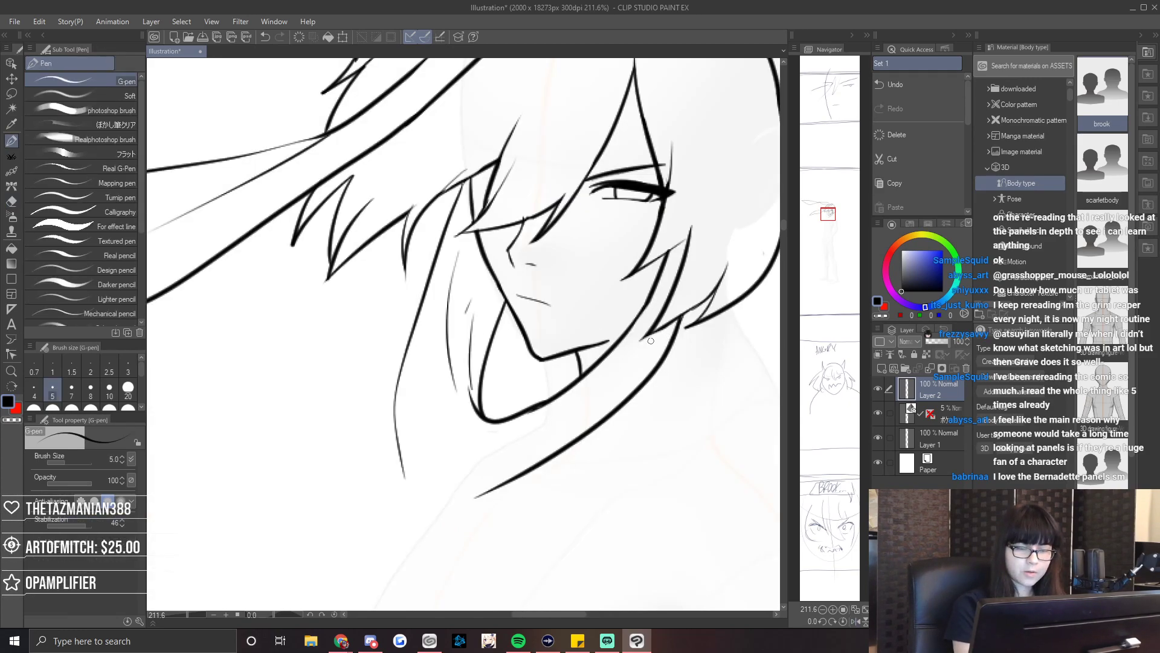
Draw thin fold lines along the collar's lower band and inside its front edge.
key("h")
key("e")
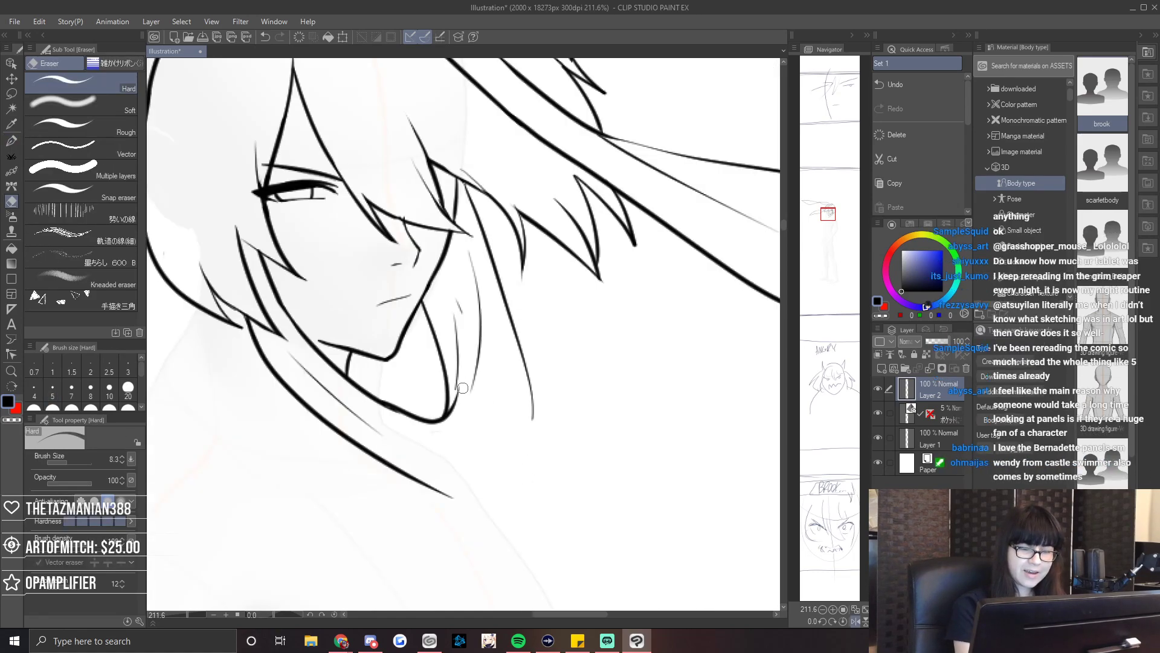
key("p")
left_click_drag(457, 300, 454, 365)
Erase the loose end of the collar's front edge and redraw it down around the bottom corner to join the lower edge.
key("e")
left_click_drag(533, 397, 538, 419)
key("p")
mouse_move(527, 363)
left_mouse_down()
mouse_move(513, 448)
mouse_move(519, 496)
left_mouse_up()
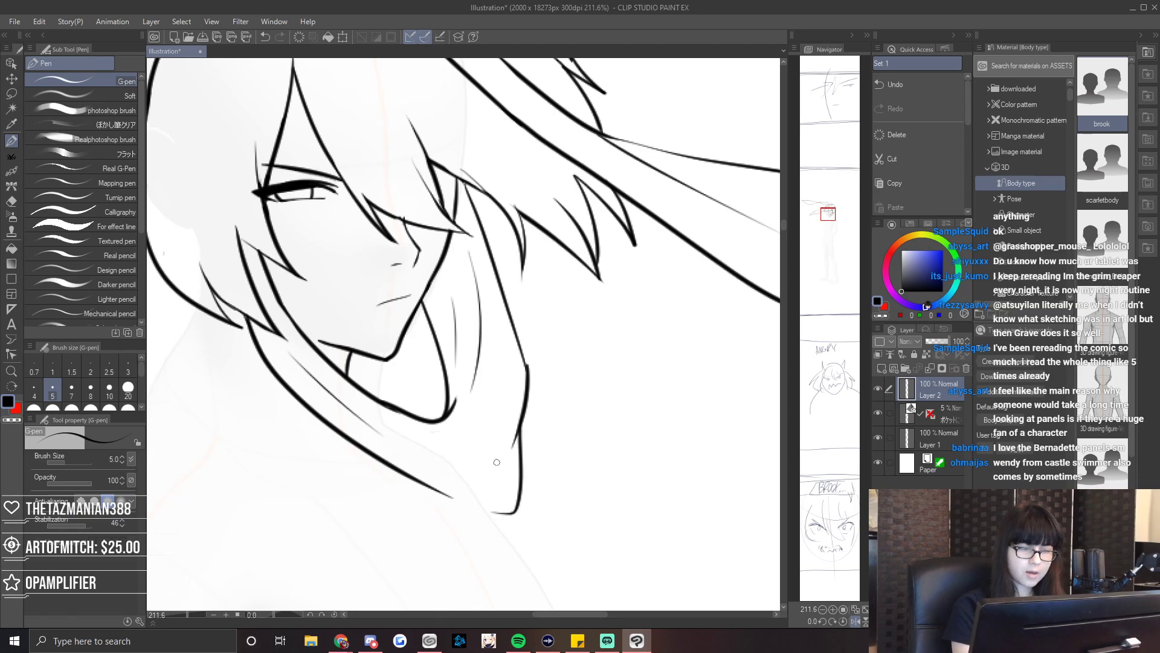
key("h")
key("e")
key("p")
left_click_drag(426, 516, 478, 491)
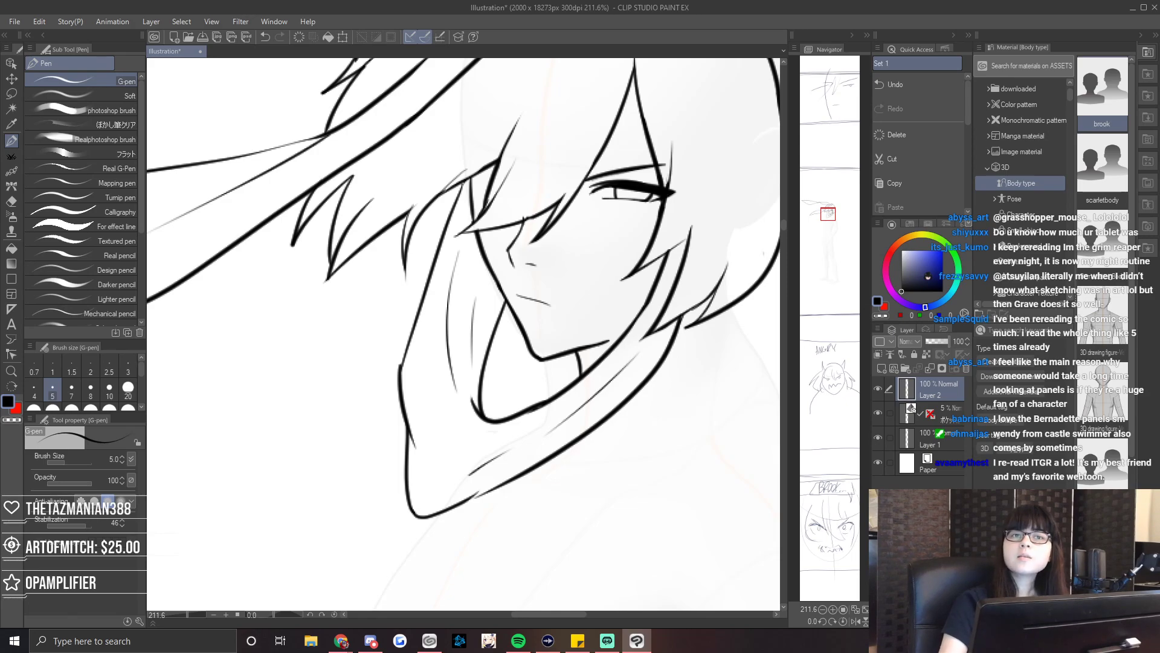
key("alt+Tab")
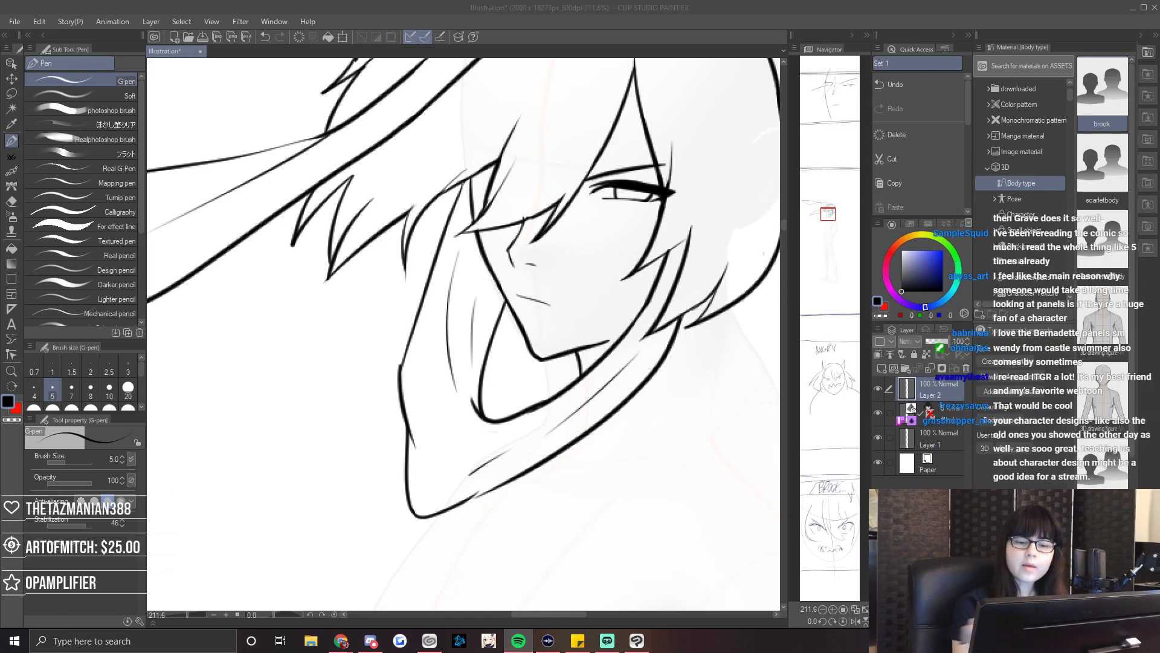
key("alt+Tab")
Redraw the collar's front edge as a smooth line ending in a pointed lower corner, with the eraser size at 14.1.
key("e")
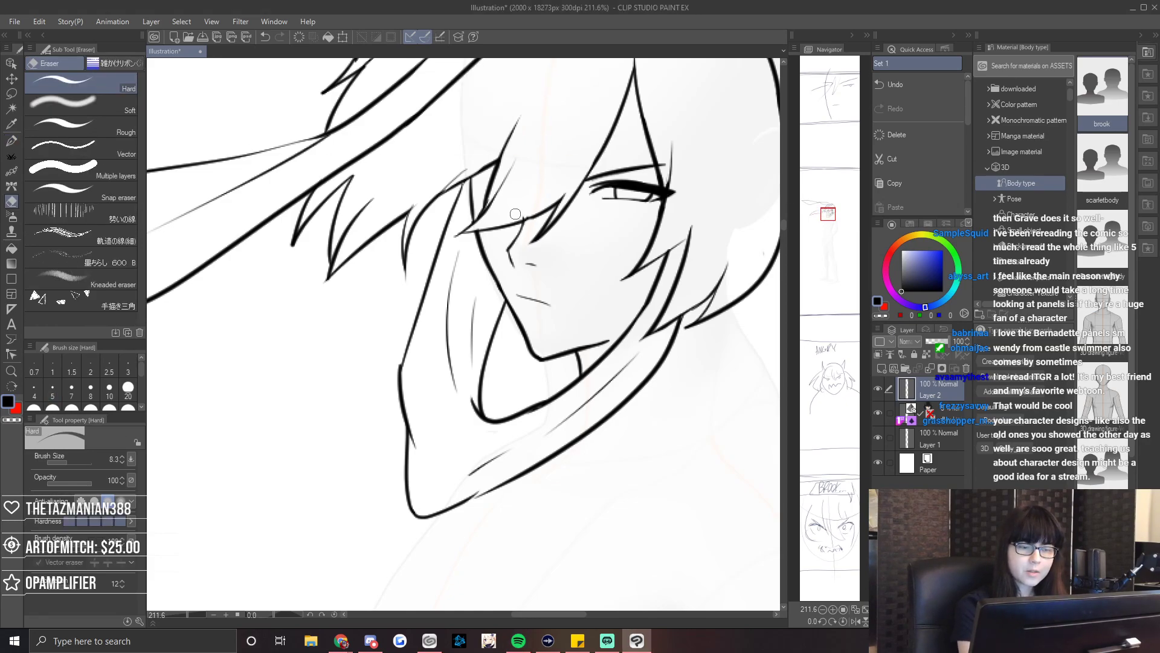
key("p")
left_click_drag(187, 614, 182, 615)
left_click_drag(824, 212, 825, 214)
key("e")
key("h")
left_click_drag(549, 324, 546, 382)
key("p")
left_click_drag(535, 277, 537, 349)
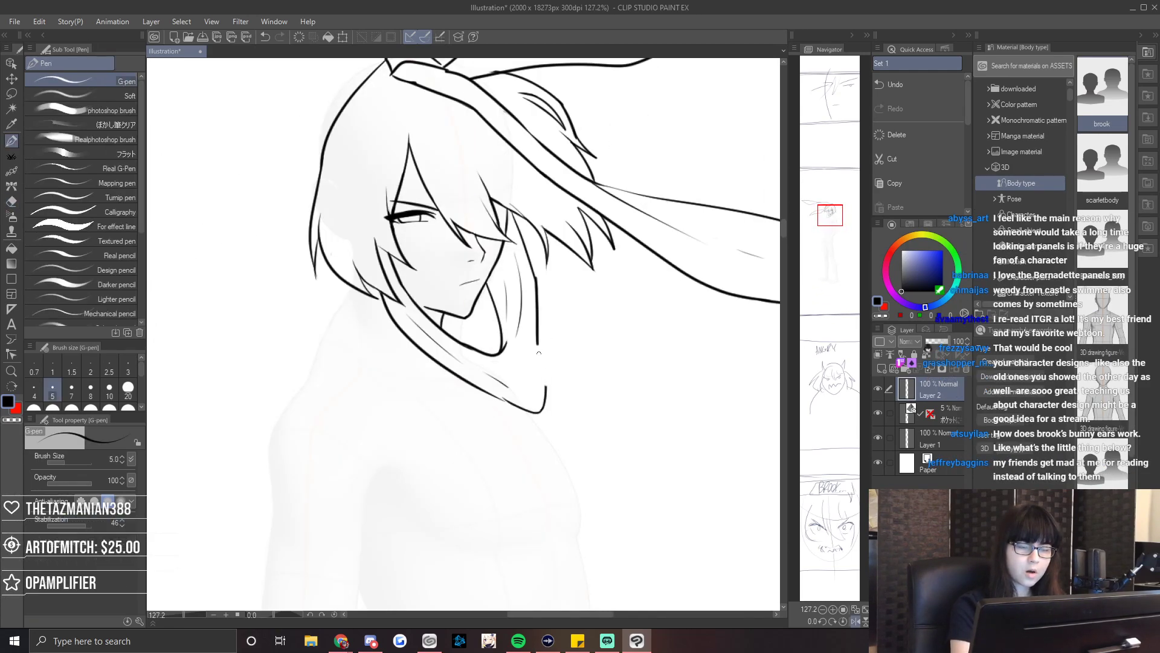
key("h")
key("e")
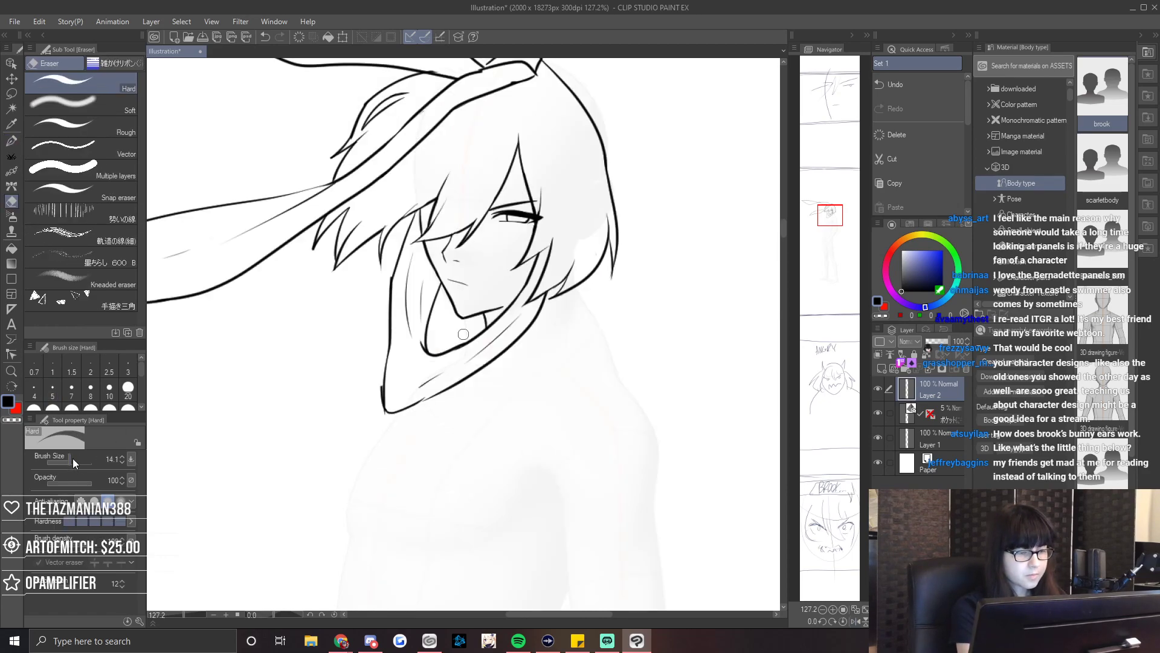
mouse_move(408, 225)
left_mouse_down()
mouse_move(384, 411)
mouse_move(382, 399)
mouse_move(387, 332)
mouse_move(383, 417)
mouse_move(394, 412)
left_mouse_up()
key("p")
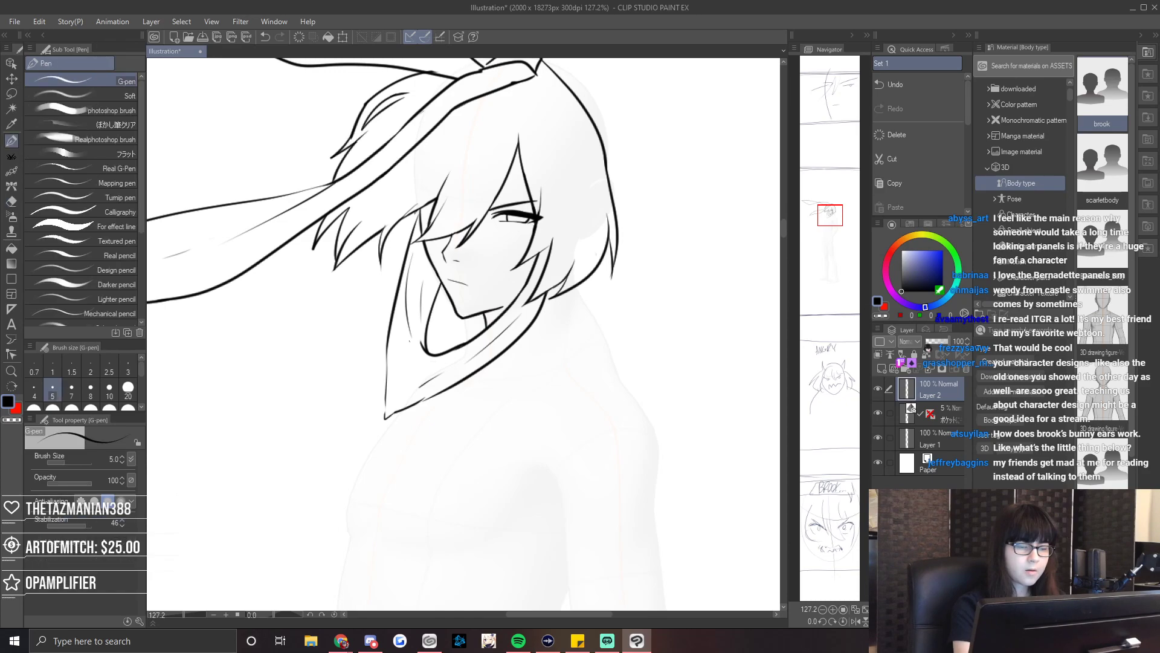
Add a pointed strand of hair below the front hair tips, ahead of the collar.
left_click_drag(369, 237, 357, 299)
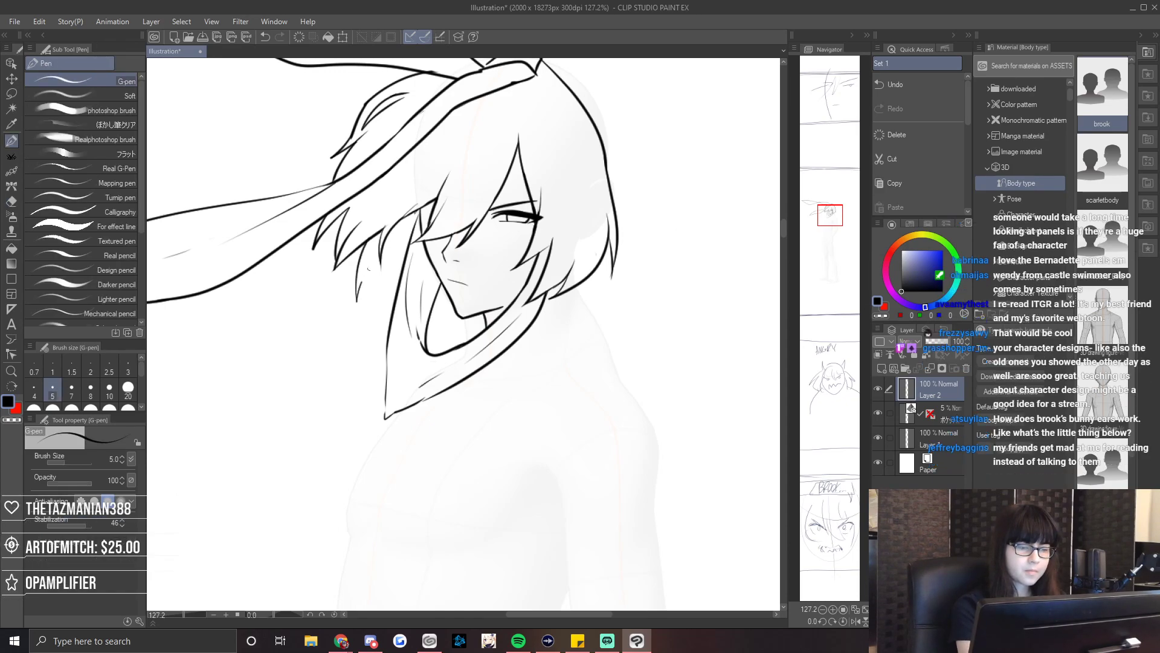
key("h")
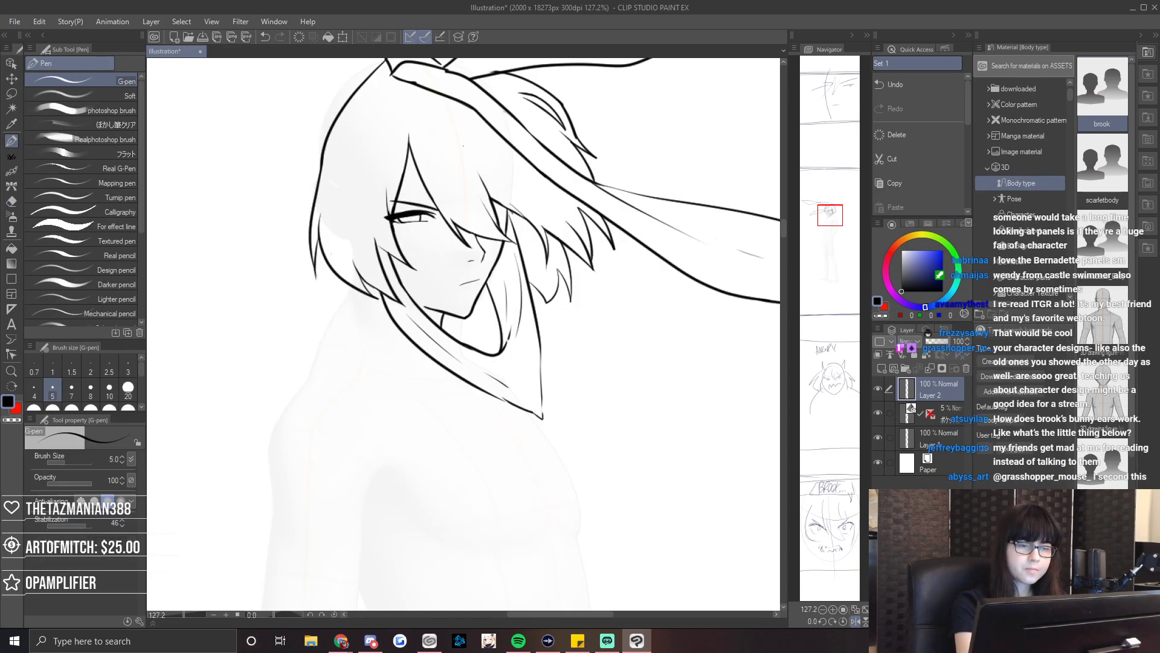
Draw the back-of-neck line below the hair and the shirt's curved neckline beneath the collar.
key("h")
left_click_drag(832, 216, 834, 215)
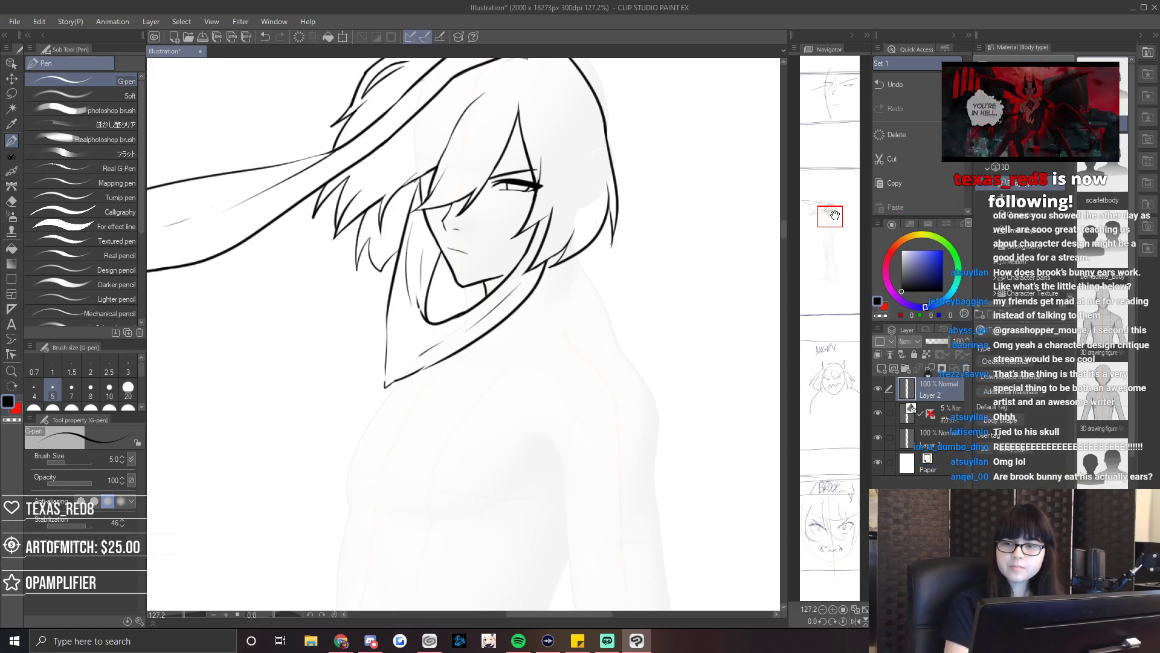
left_click_drag(834, 215, 822, 223)
left_click_drag(451, 252, 609, 143)
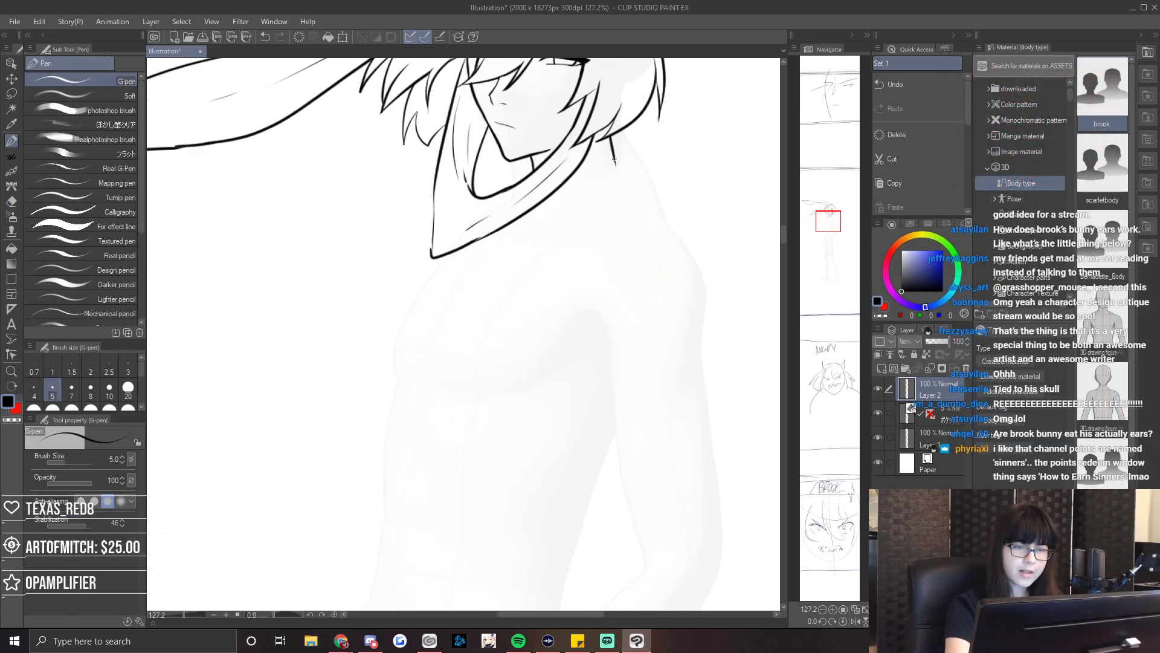
mouse_move(603, 136)
left_mouse_down()
mouse_move(614, 180)
mouse_move(552, 201)
left_mouse_up()
left_click_drag(436, 221, 372, 251)
left_click_drag(352, 302, 277, 407)
key("ctrl+z")
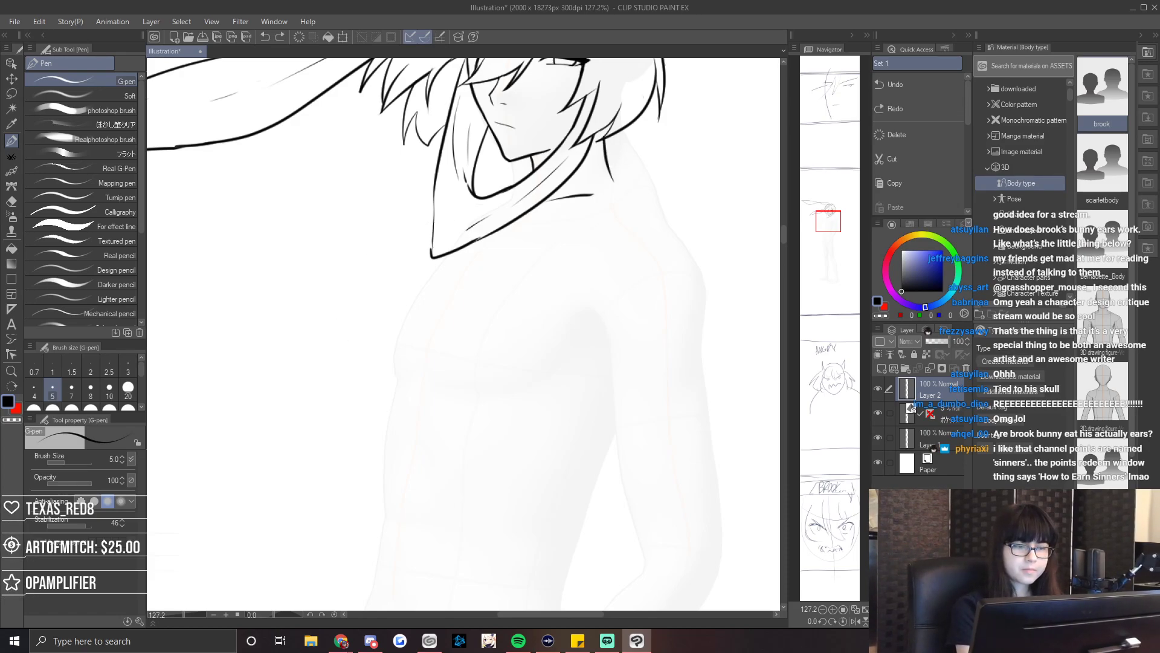
mouse_move(623, 195)
left_mouse_down()
mouse_move(602, 210)
mouse_move(505, 232)
left_mouse_up()
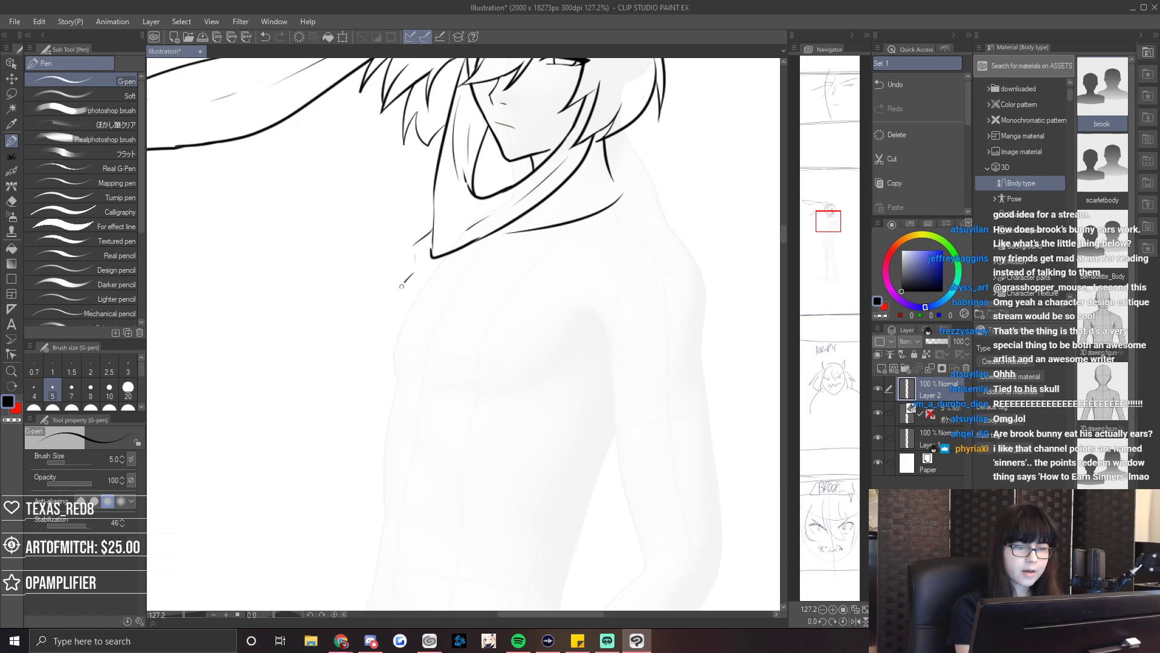
Draw the shirt's front edge from the collar point down the chest, turning a corner into the start of the lower hem.
left_click_drag(414, 246, 414, 256)
mouse_move(403, 295)
left_mouse_down()
mouse_move(334, 457)
mouse_move(320, 527)
mouse_move(417, 567)
left_mouse_up()
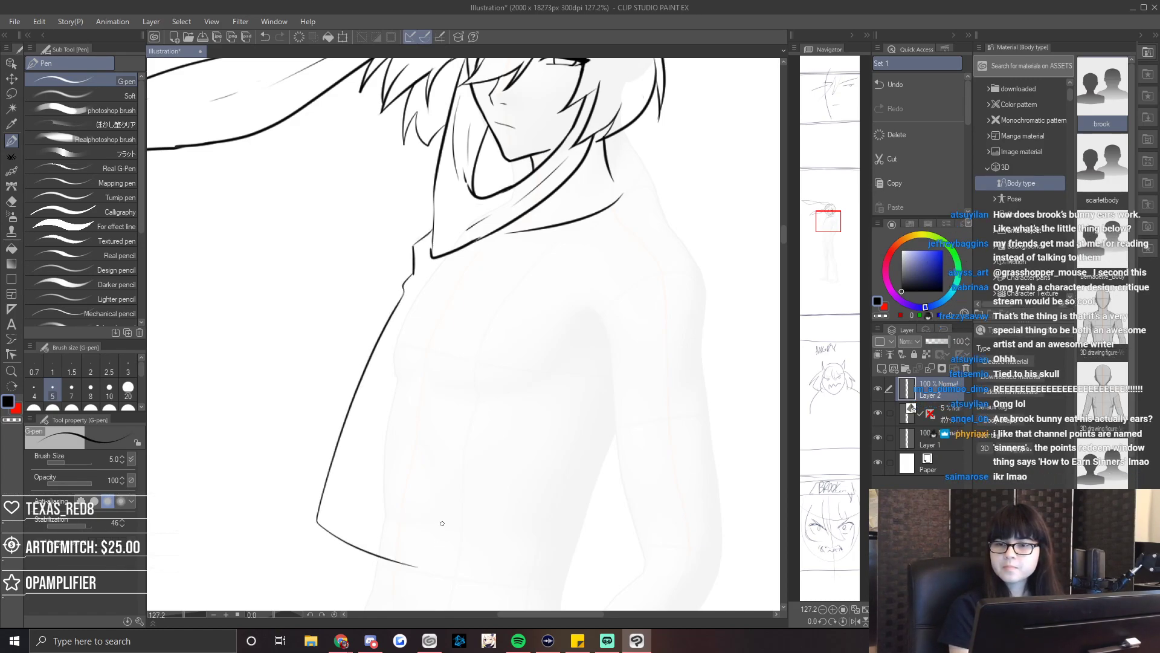
key("h")
key("h")
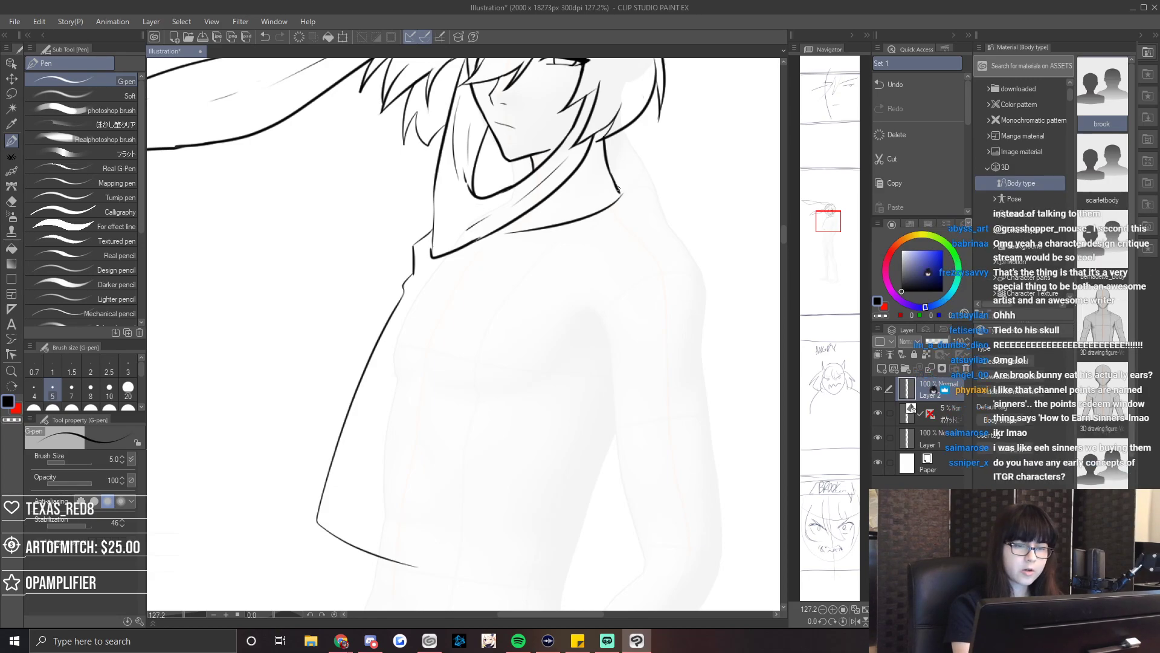
Draw the stepped shoulder line behind the shirt's neckline and a short slanted armhole line on the near side.
mouse_move(622, 191)
left_mouse_down()
mouse_move(654, 231)
mouse_move(586, 322)
left_mouse_up()
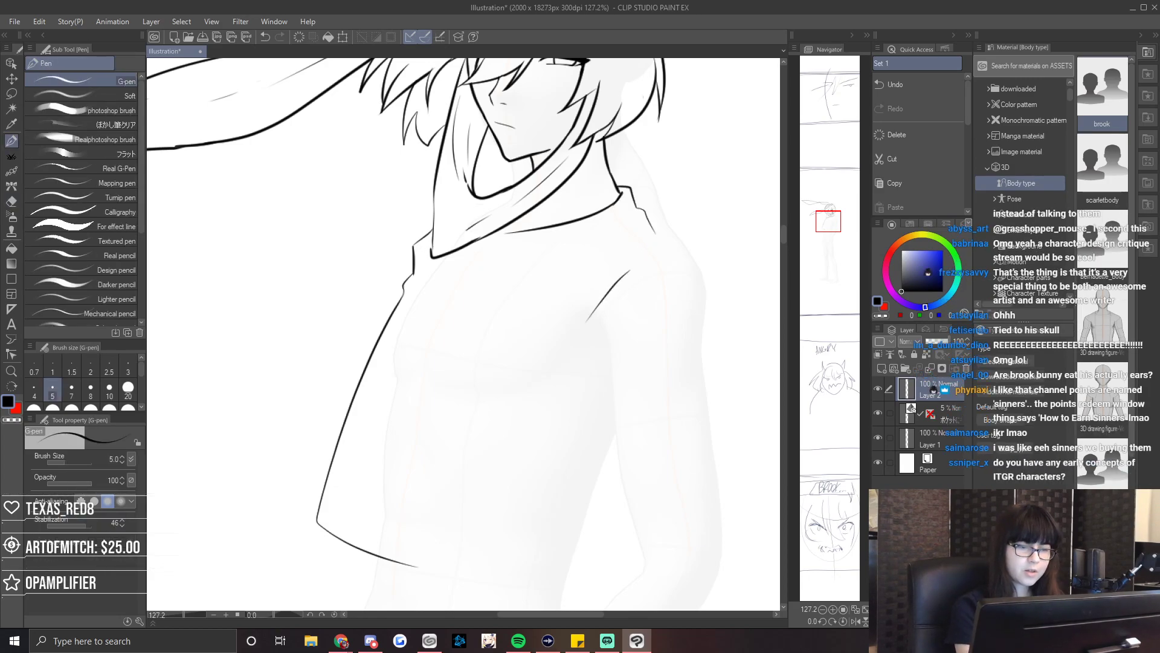
key("e")
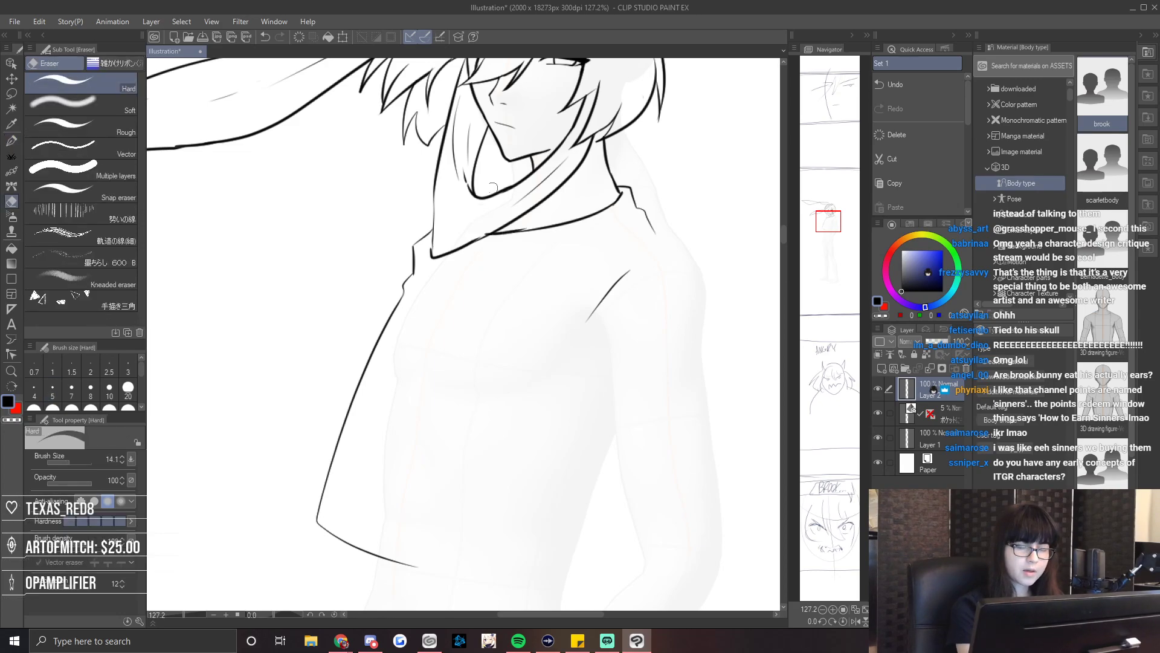
key("h")
key("p")
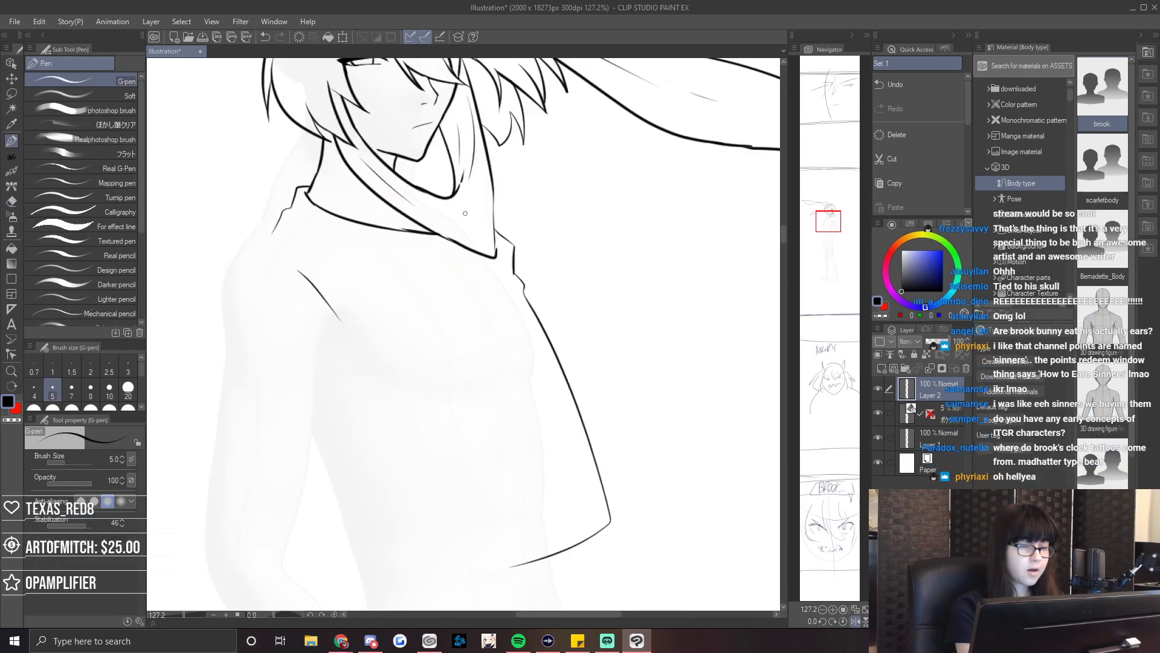
Outline the far sleeve as a rounded shape ahead of the chest and extend the near shoulder line outward.
key("h")
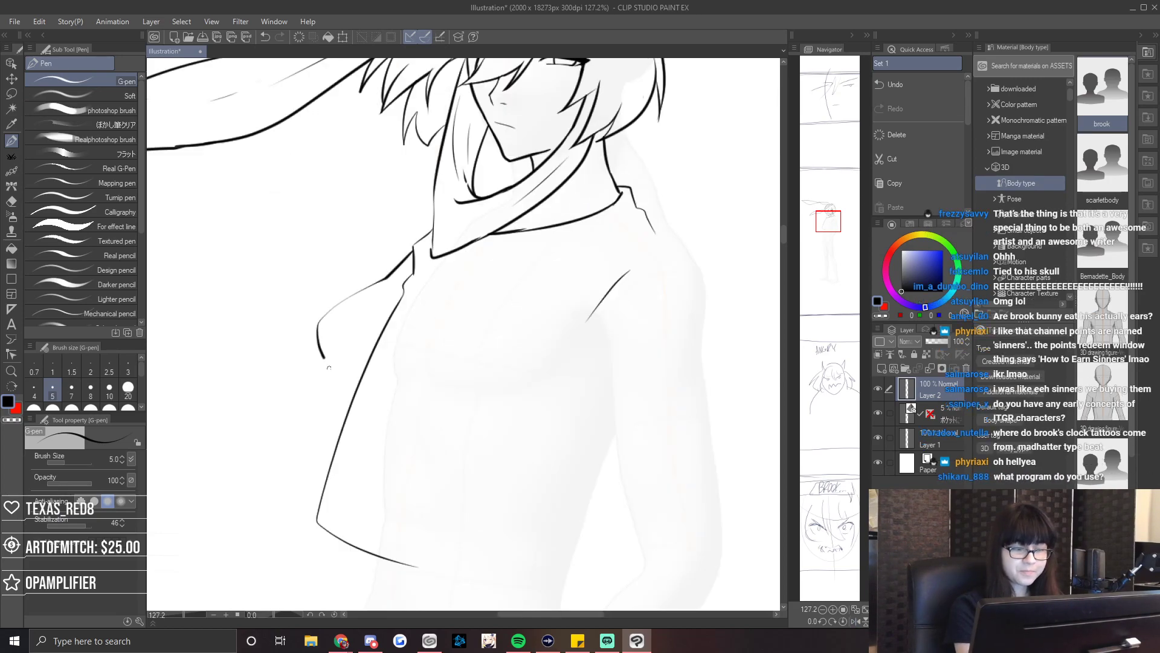
left_click_drag(346, 297, 355, 397)
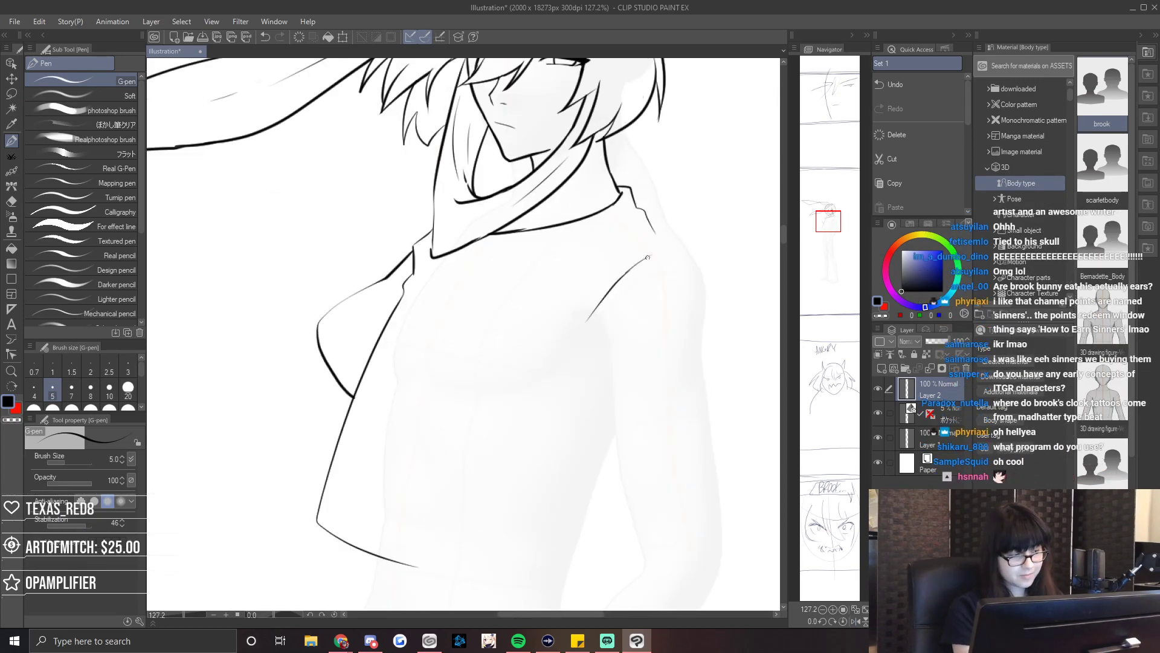
left_click_drag(656, 232, 681, 254)
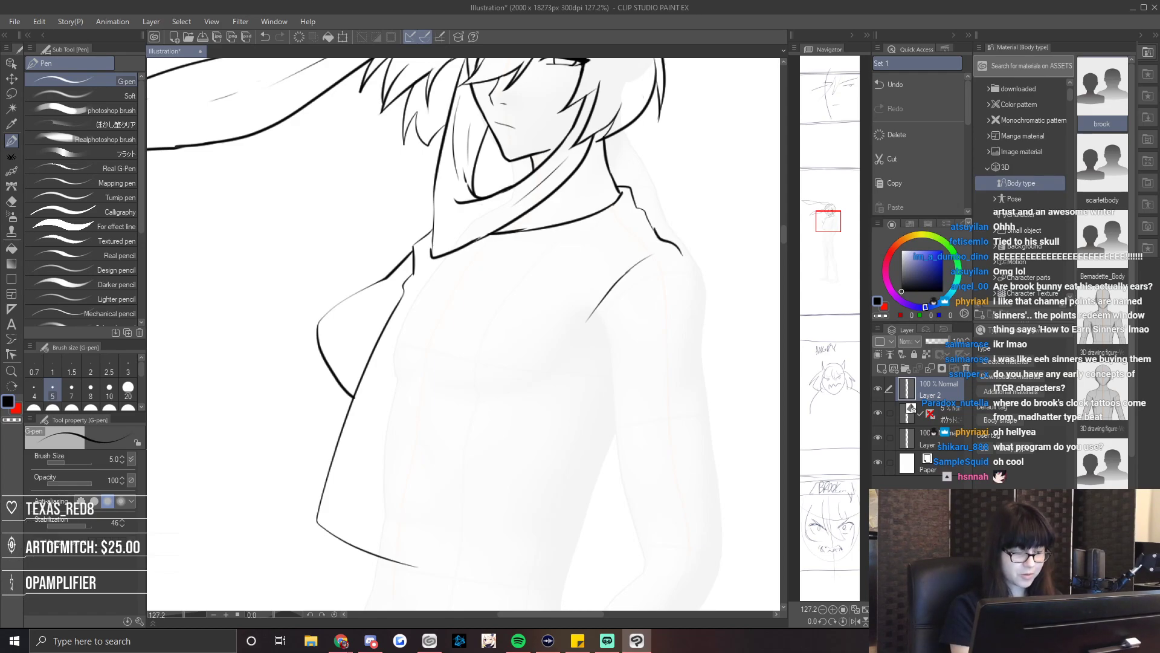
Add a small loop on top of the near shoulder, just before the sleeve begins.
left_click_drag(186, 617, 181, 621)
left_click_drag(829, 218, 830, 225)
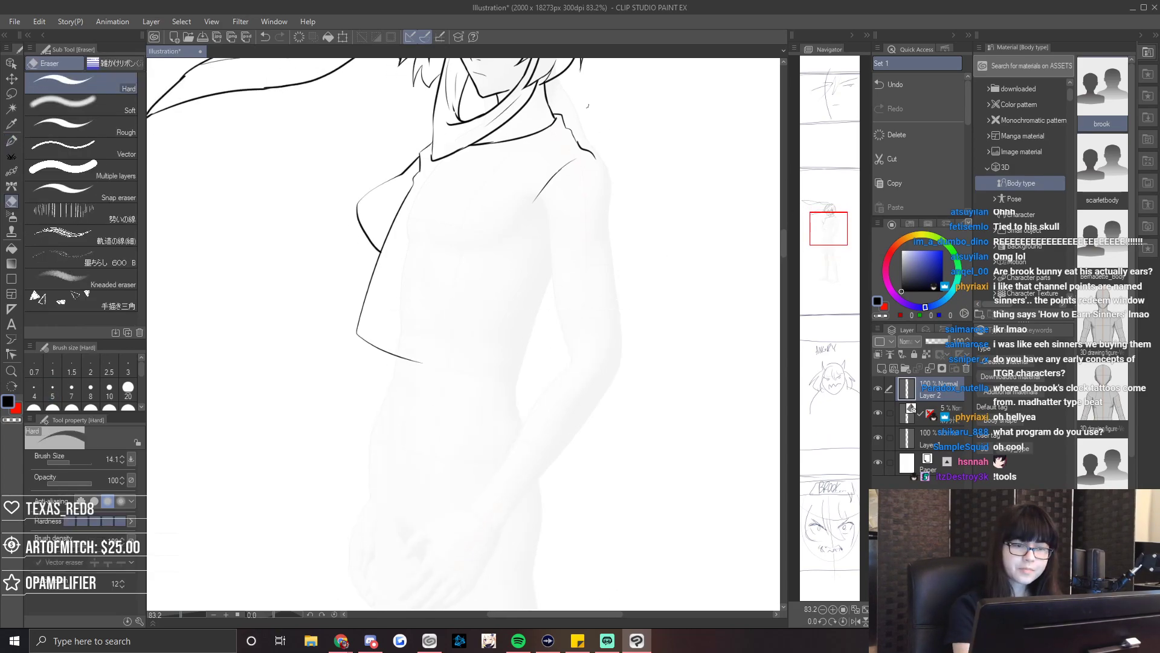
mouse_move(574, 133)
left_mouse_down()
mouse_move(592, 154)
mouse_move(582, 149)
left_mouse_up()
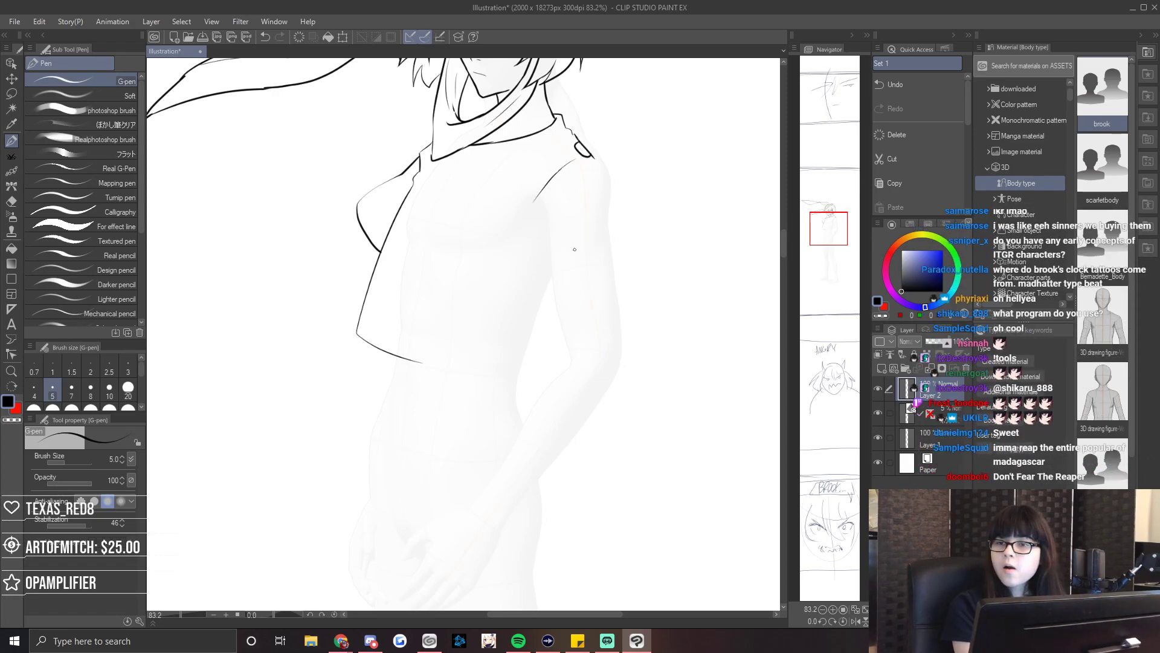
Trim the lower end of the armhole line and outline the near sleeve with its flared front edge, hem and outer side.
key("e")
left_click_drag(534, 199, 541, 193)
key("p")
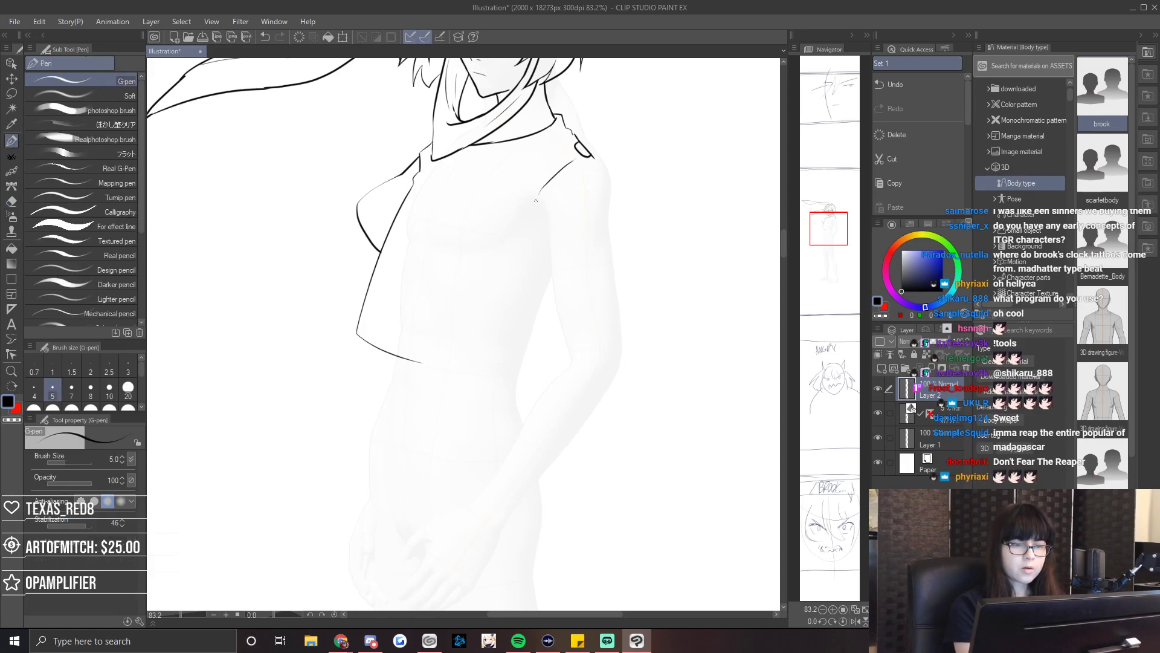
left_click_drag(502, 257, 602, 313)
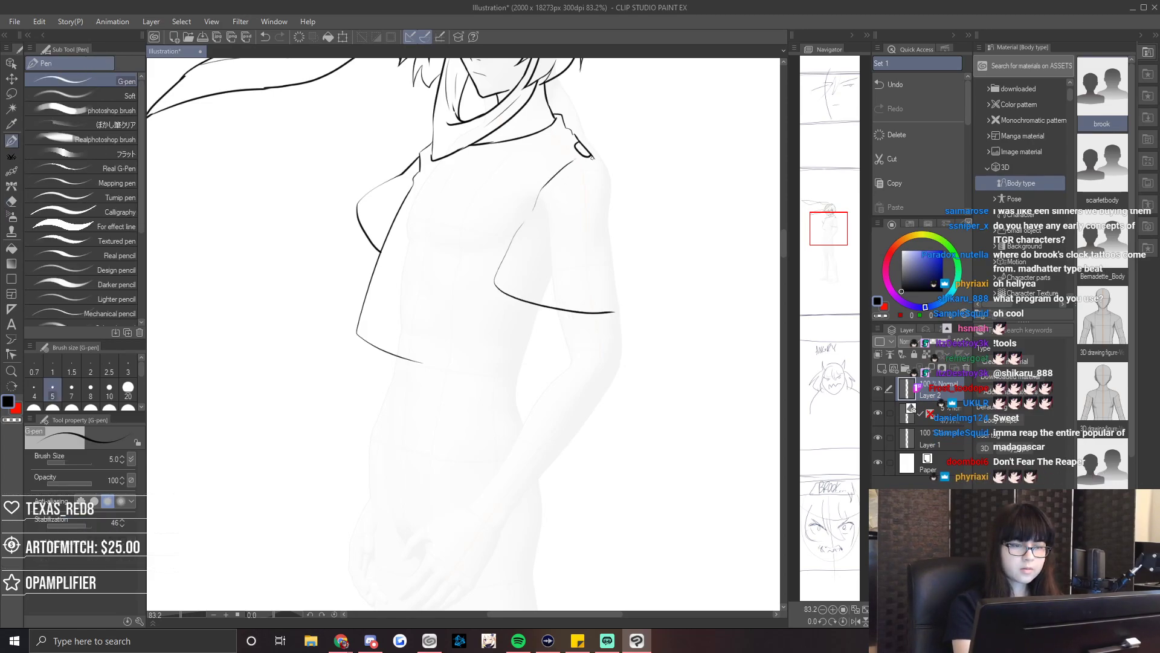
left_click_drag(592, 158, 618, 306)
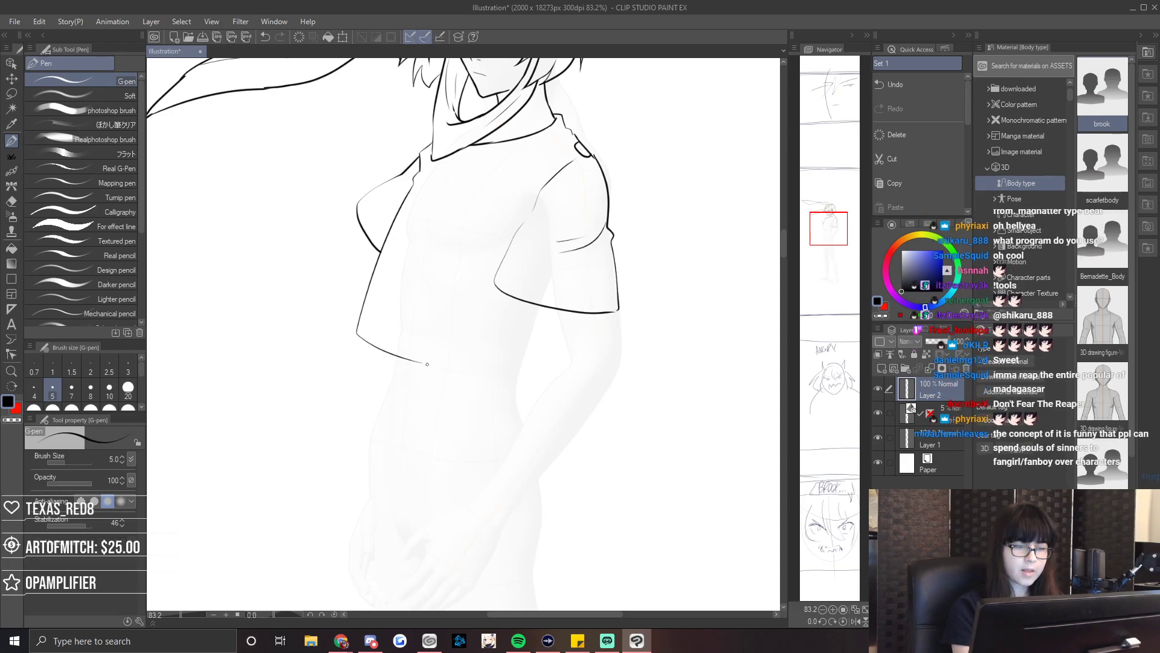
Redraw the shirt's front edge and hem longer, and close the shirt with a back edge running down from the near sleeve.
key("e")
key("p")
mouse_move(376, 275)
left_mouse_down()
mouse_move(340, 376)
mouse_move(476, 397)
left_mouse_up()
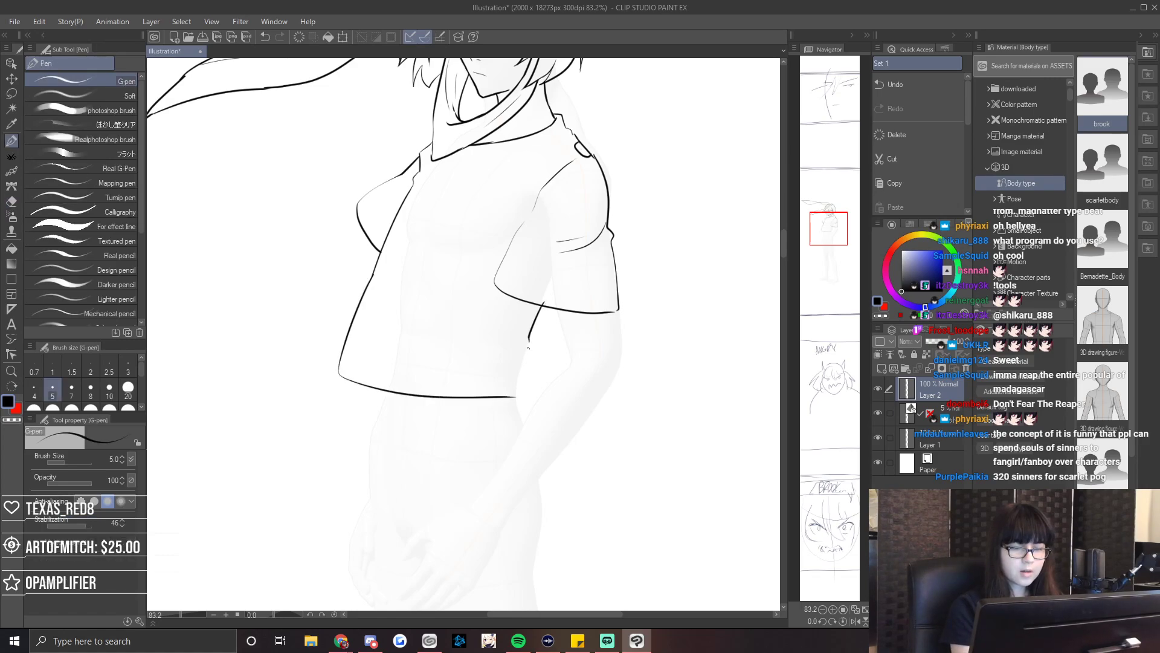
key("h")
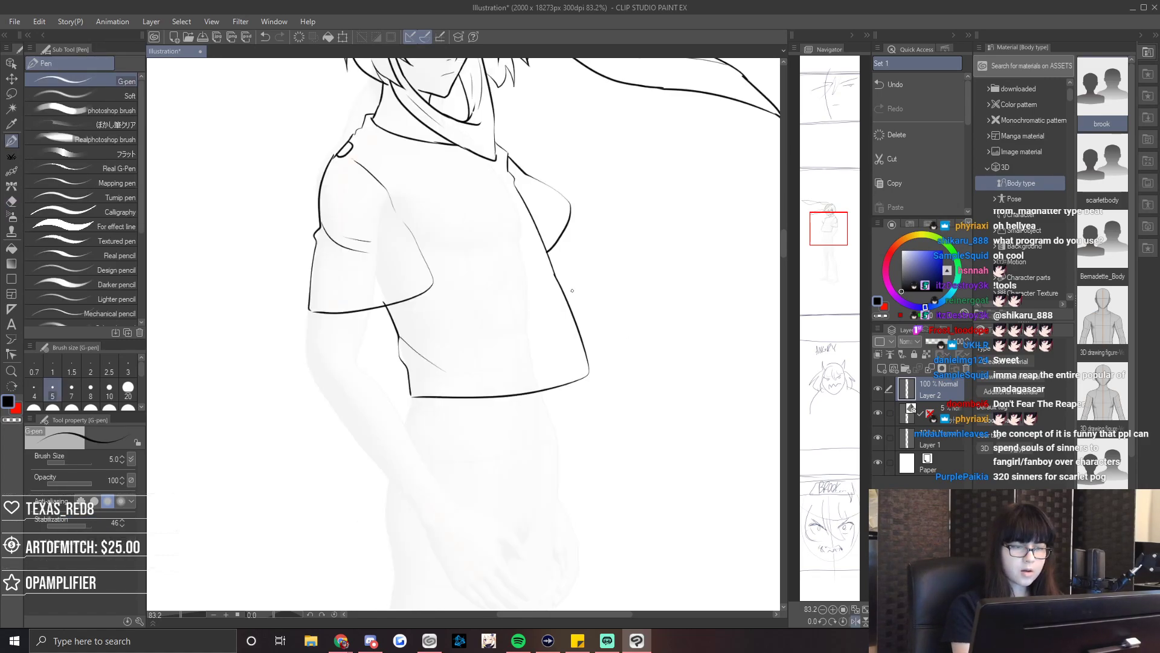
key("h")
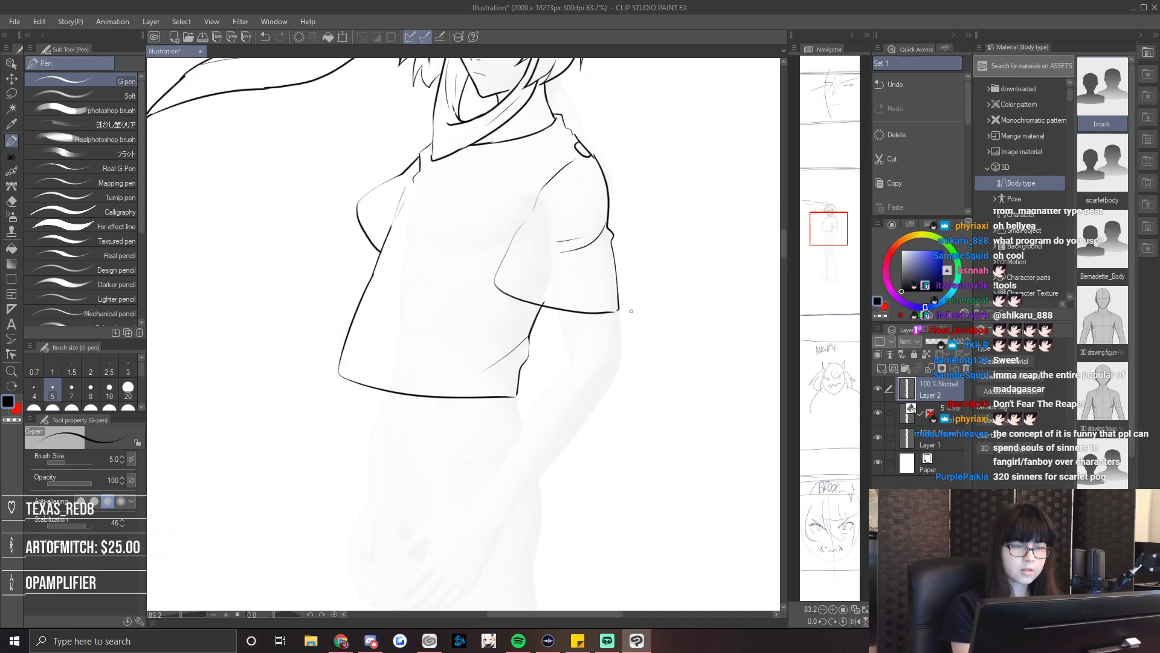
Draw the inner line of the near arm from the sleeve hem down toward the elbow.
key("e")
key("p")
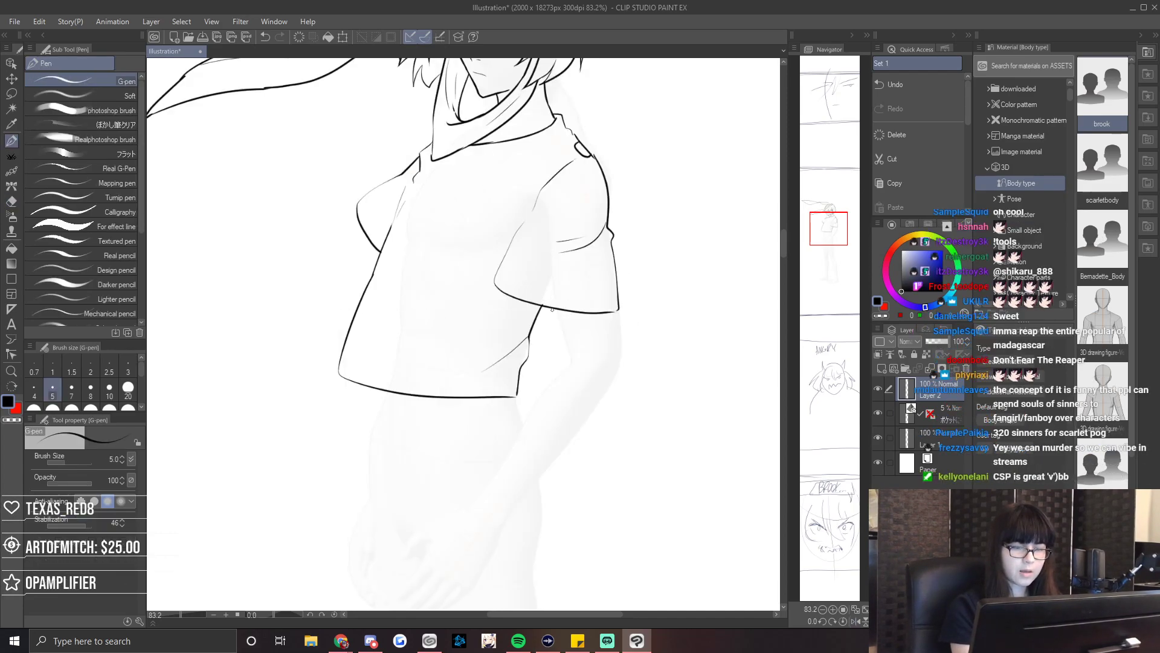
mouse_move(556, 308)
left_mouse_down()
mouse_move(554, 373)
mouse_move(577, 336)
mouse_move(579, 371)
left_mouse_up()
key("ctrl+z")
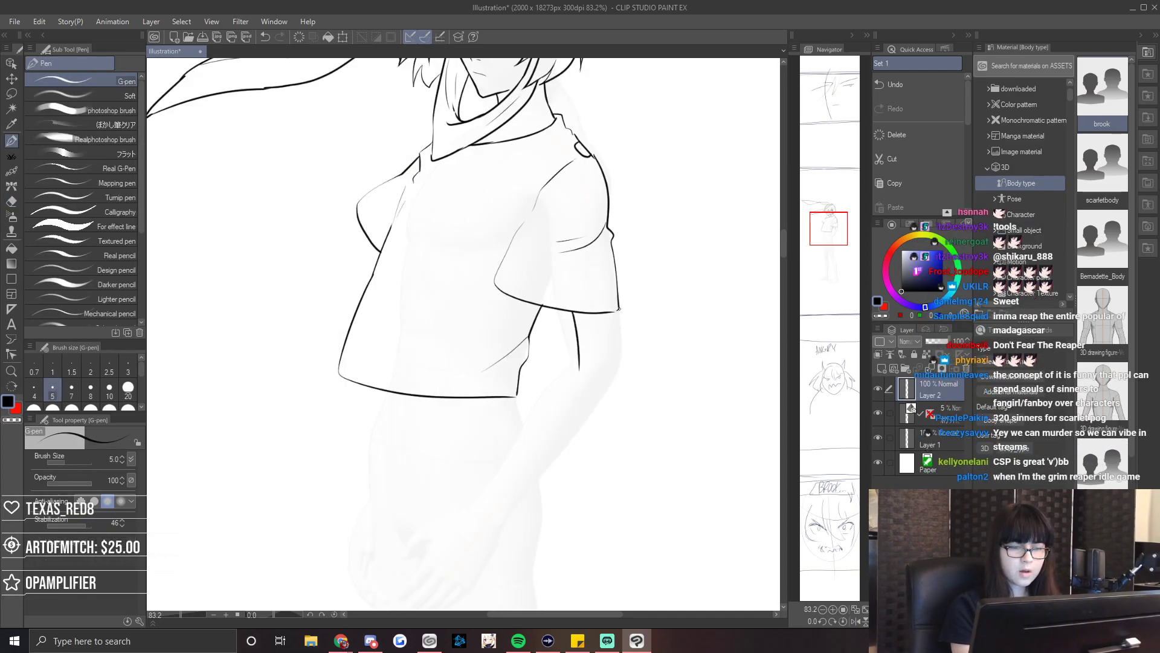
Erase the outer part of the upper bunny ear and redraw it shorter, with a folded lower edge and a pointed tip.
mouse_move(828, 230)
left_mouse_down()
mouse_move(830, 254)
mouse_move(832, 226)
mouse_move(817, 209)
left_mouse_up()
key("h")
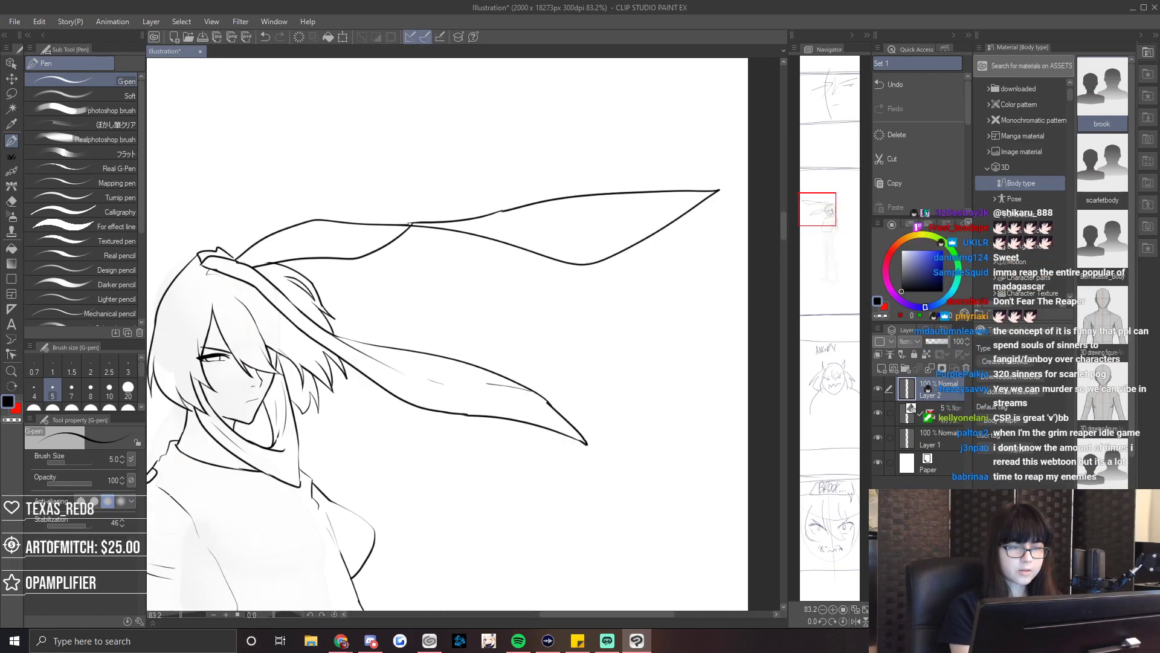
key("e")
left_click_drag(464, 334, 476, 334)
mouse_move(511, 208)
left_mouse_down()
mouse_move(635, 250)
mouse_move(583, 251)
left_mouse_up()
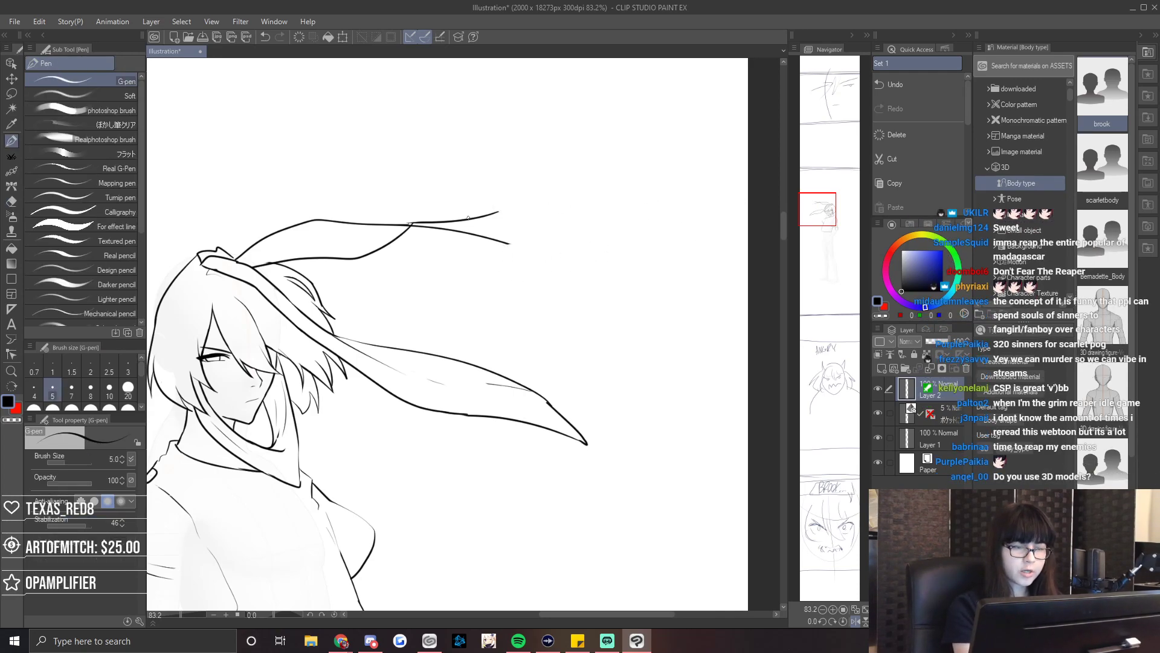
left_click_drag(412, 212, 487, 204)
key("p")
left_click_drag(409, 224, 584, 220)
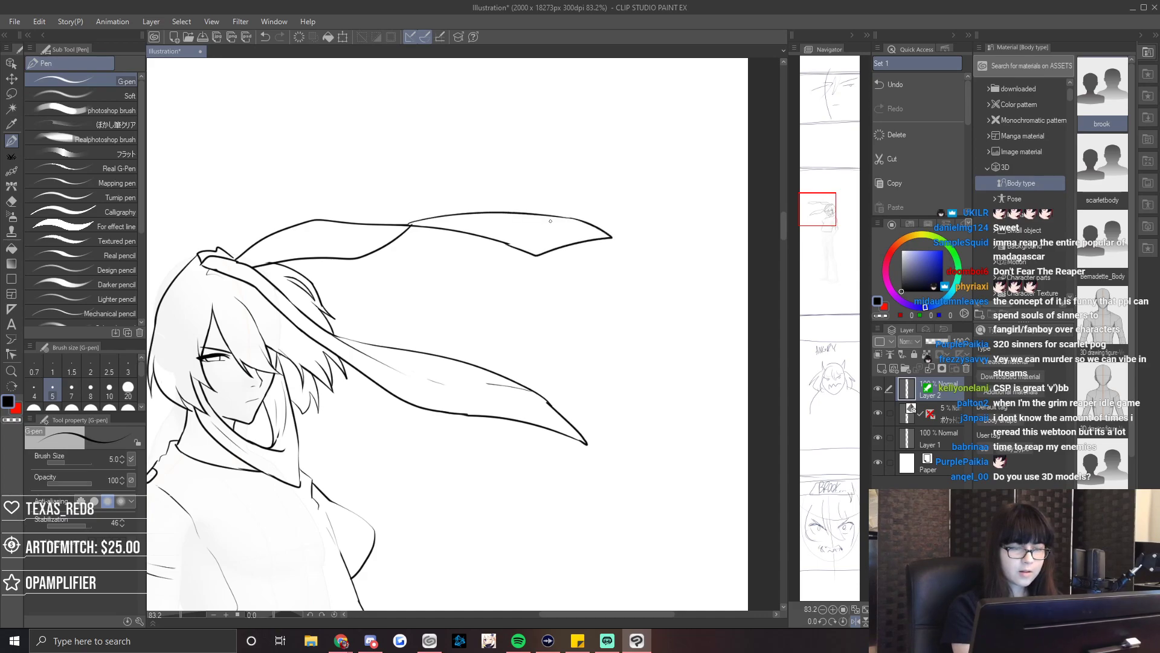
key("h")
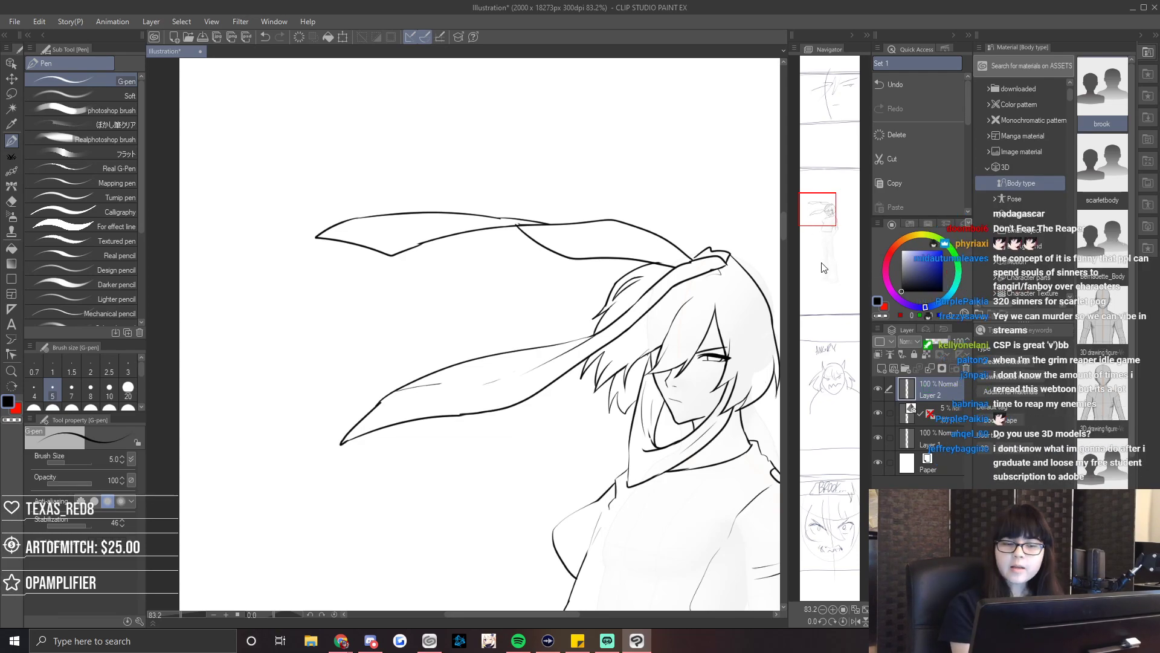
left_click_drag(813, 216, 815, 218)
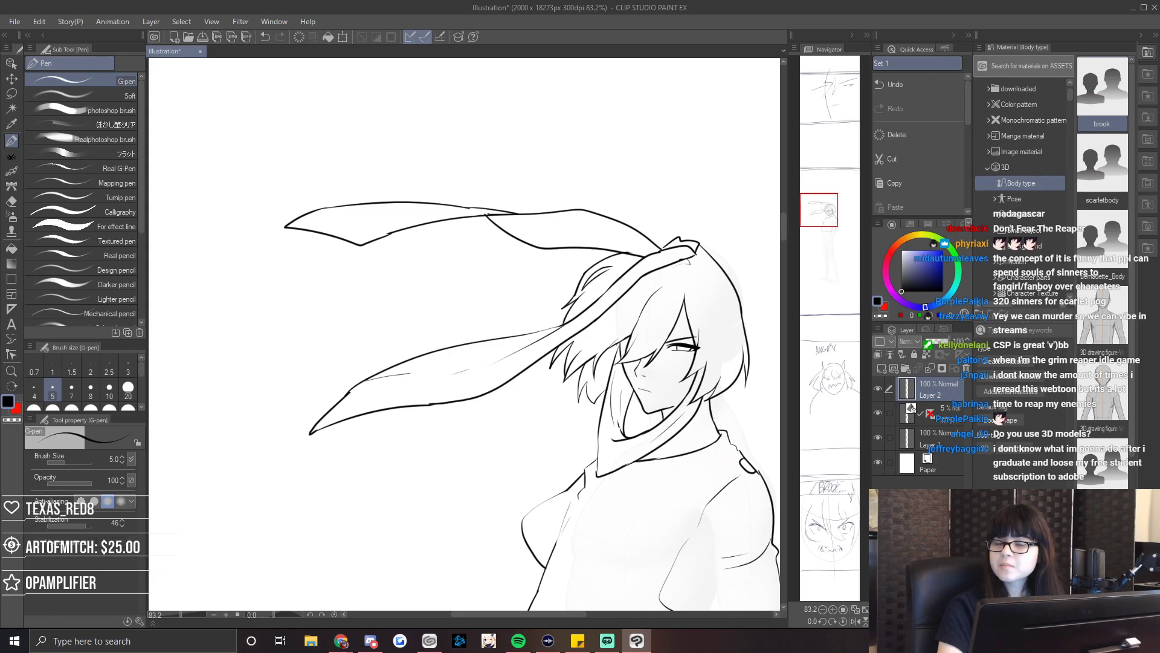
Outline both sides of the near arm through the elbow and forearm, and rework the waist line below the shirt hem.
left_click_drag(825, 217, 830, 248)
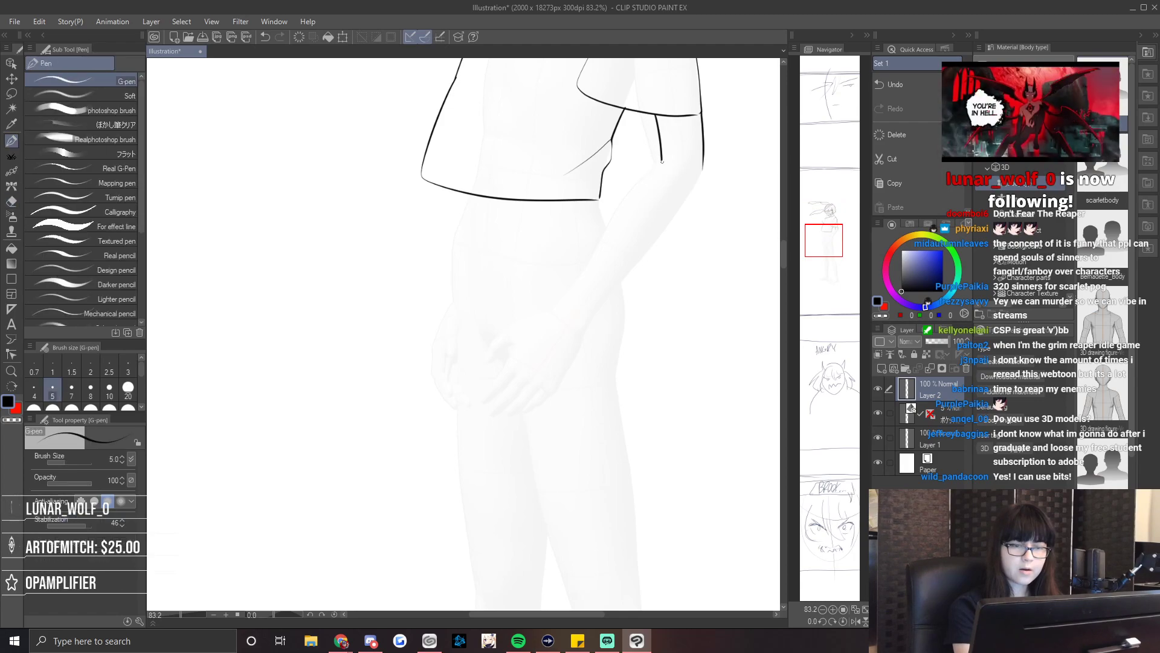
left_click_drag(656, 172, 614, 243)
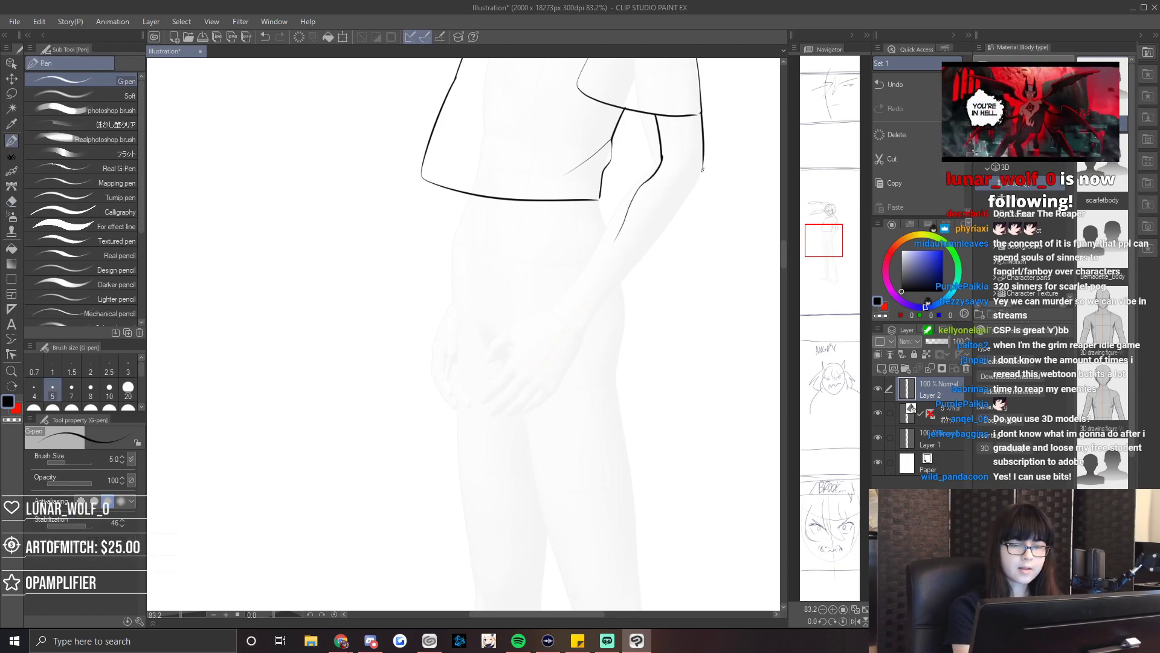
key("e")
left_click(703, 176)
key("p")
left_click_drag(702, 162, 705, 177)
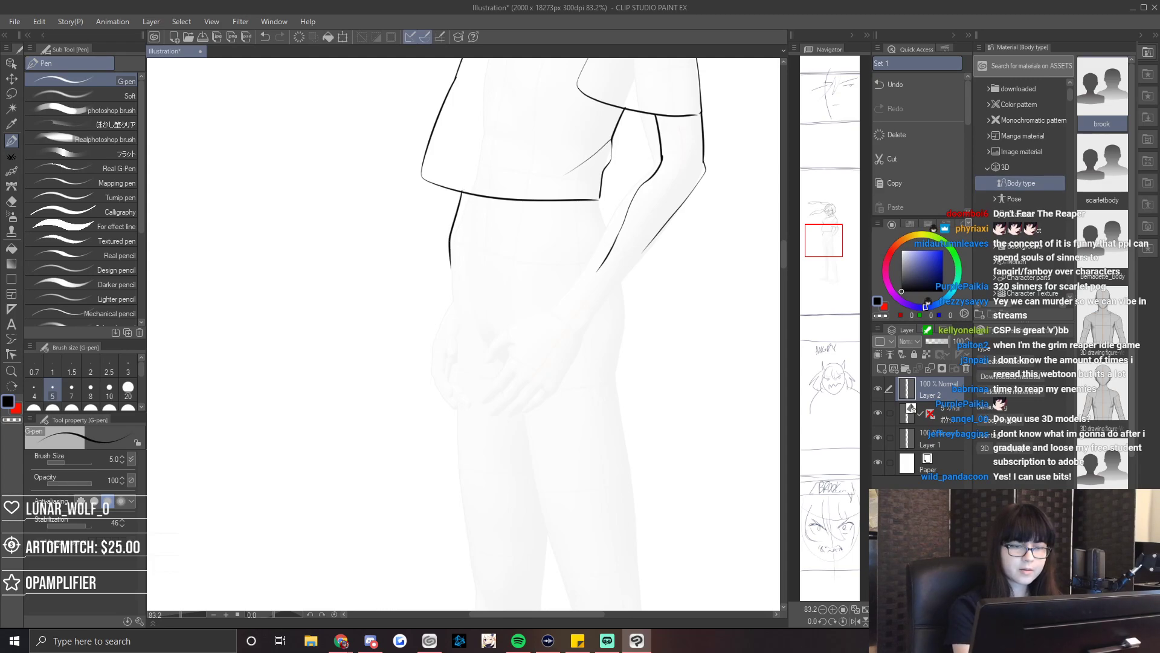
key("ctrl+z")
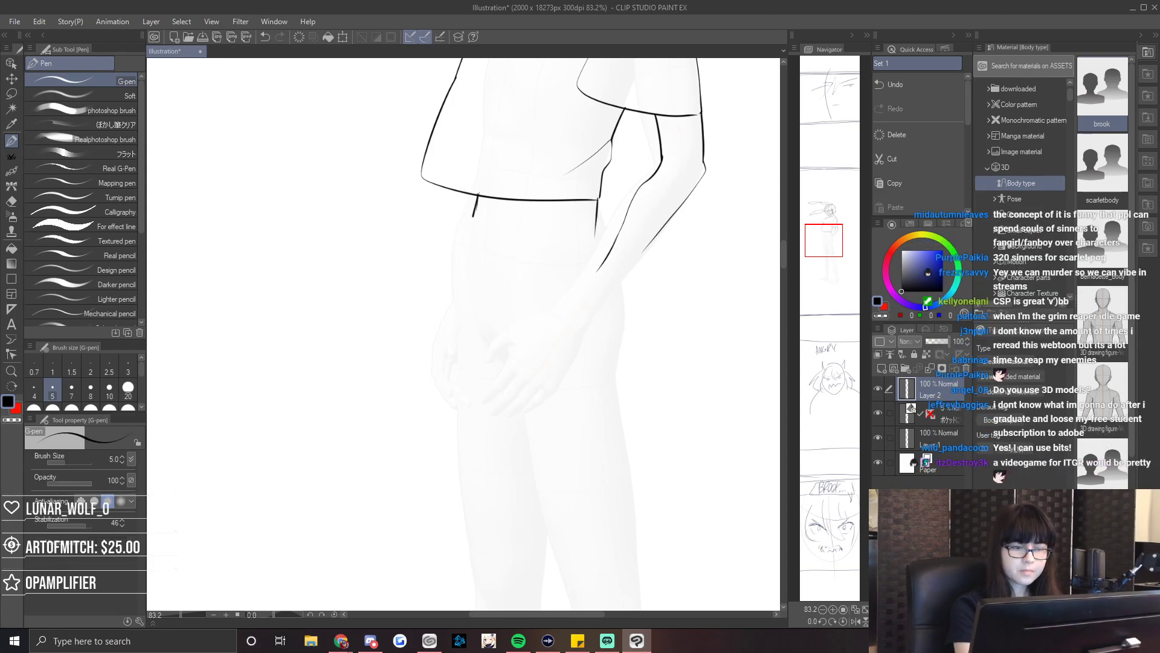
Extend the near forearm lines to the wrist and draw a flared glove cuff, hand outline and first short finger.
mouse_move(823, 251)
left_mouse_down()
mouse_move(826, 239)
mouse_move(809, 247)
left_mouse_up()
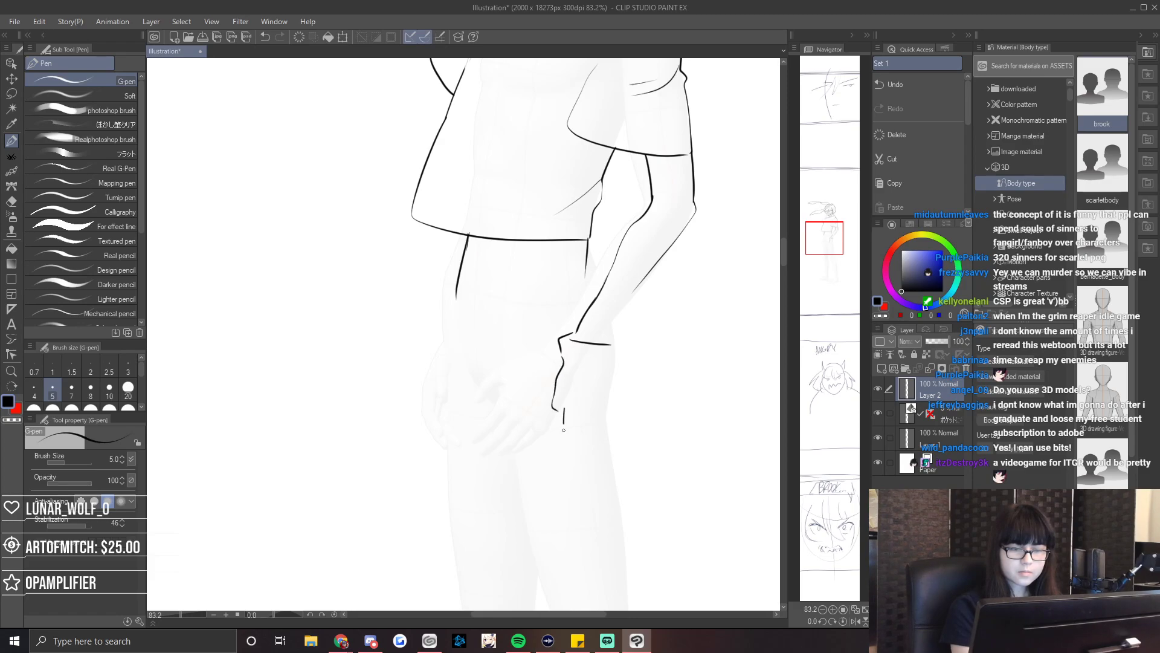
left_click_drag(574, 434, 598, 423)
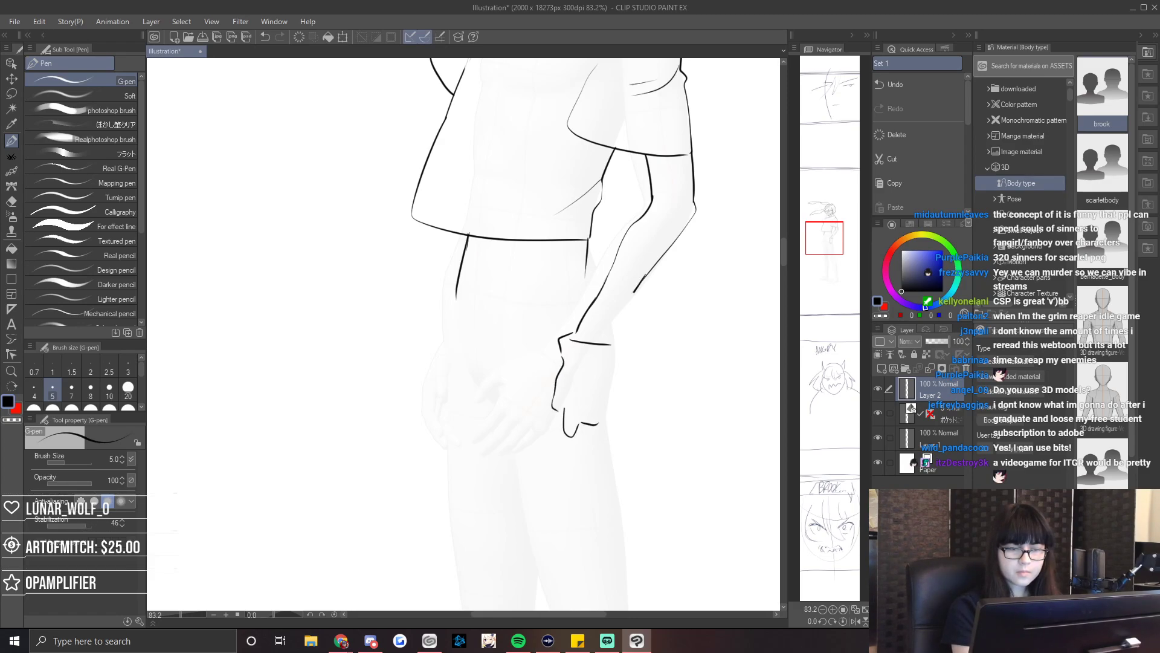
mouse_move(612, 332)
left_mouse_down()
mouse_move(602, 367)
mouse_move(574, 373)
mouse_move(607, 370)
mouse_move(612, 413)
mouse_move(605, 421)
mouse_move(564, 413)
left_mouse_up()
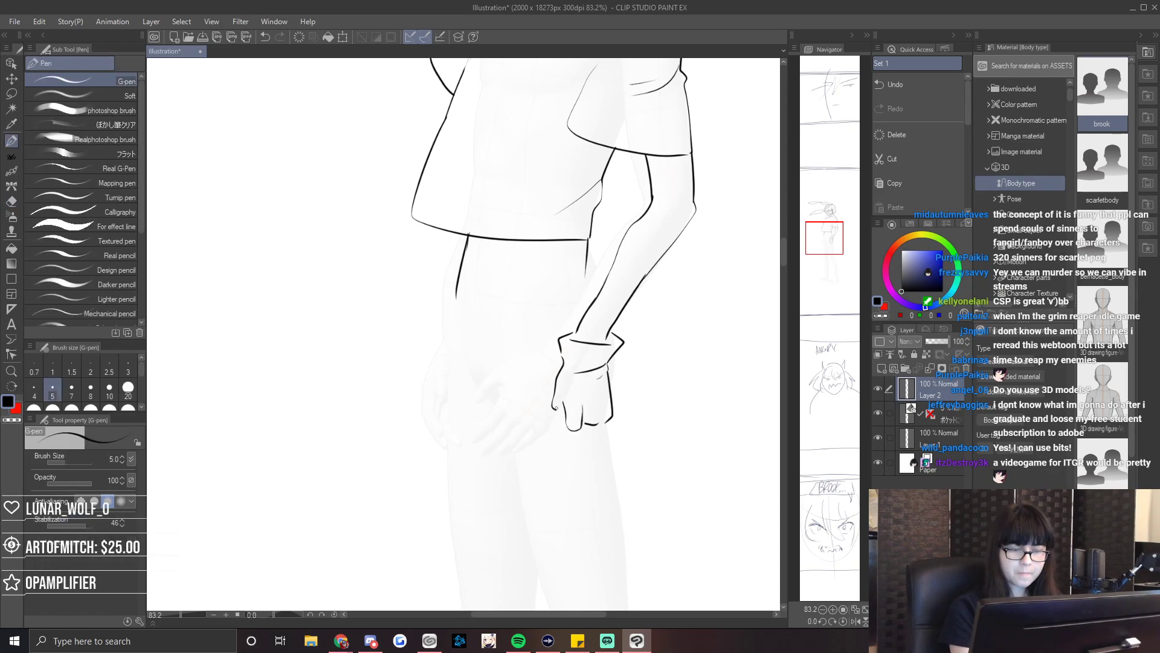
mouse_move(577, 342)
left_mouse_down()
mouse_move(596, 326)
mouse_move(604, 282)
left_mouse_up()
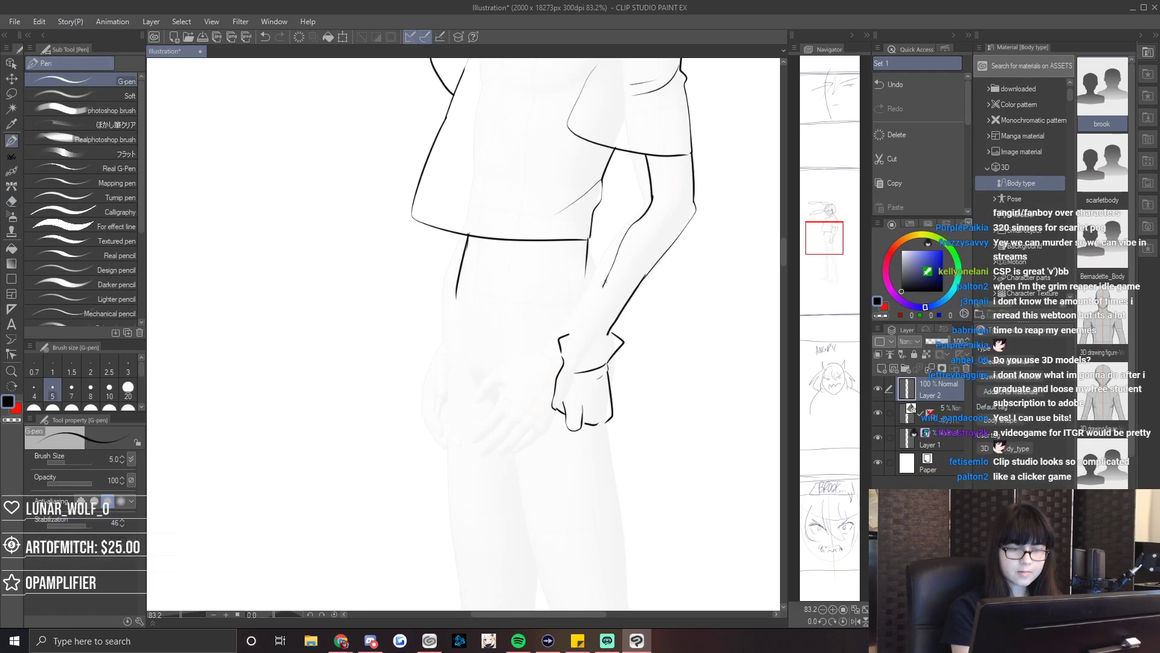
left_click_drag(583, 324, 562, 337)
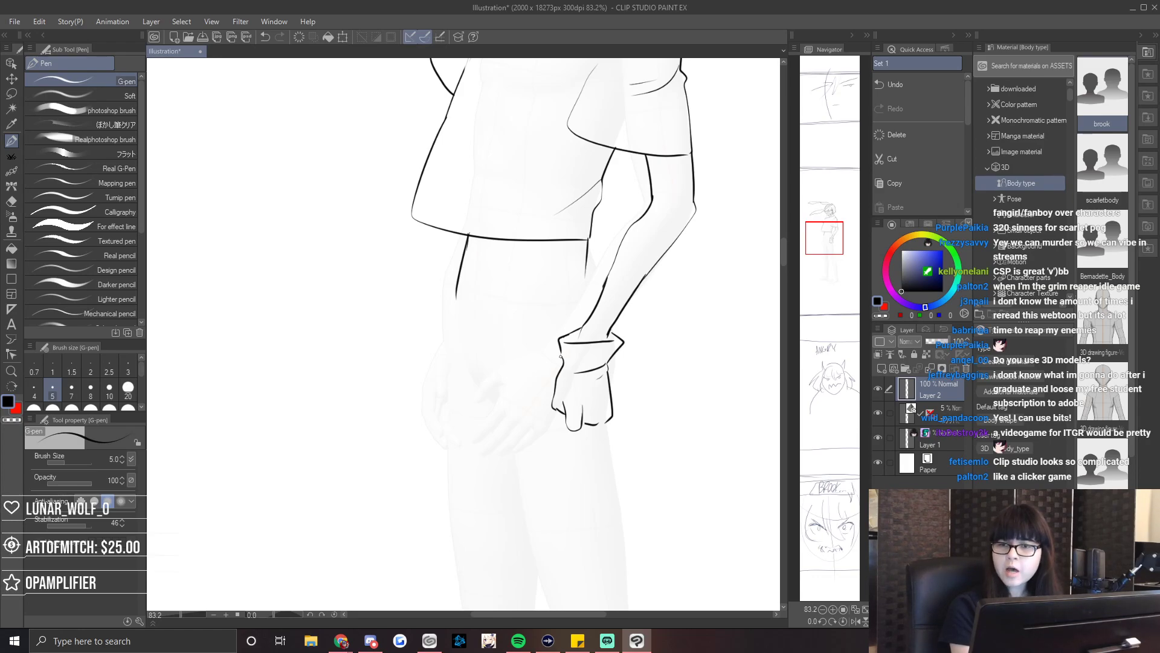
Close the undershirt band below the shirt with a curved hem across the waist and a short flap at the back.
key("h")
key("h")
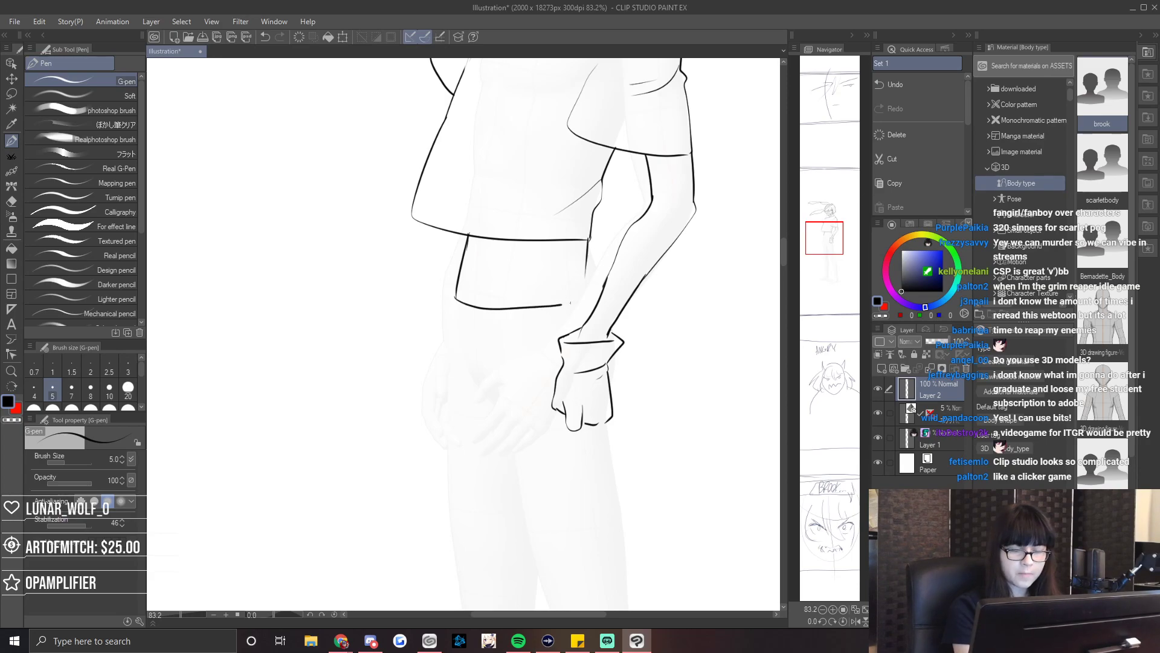
mouse_move(583, 295)
left_mouse_down()
mouse_move(554, 304)
mouse_move(583, 297)
mouse_move(529, 306)
mouse_move(585, 309)
left_mouse_up()
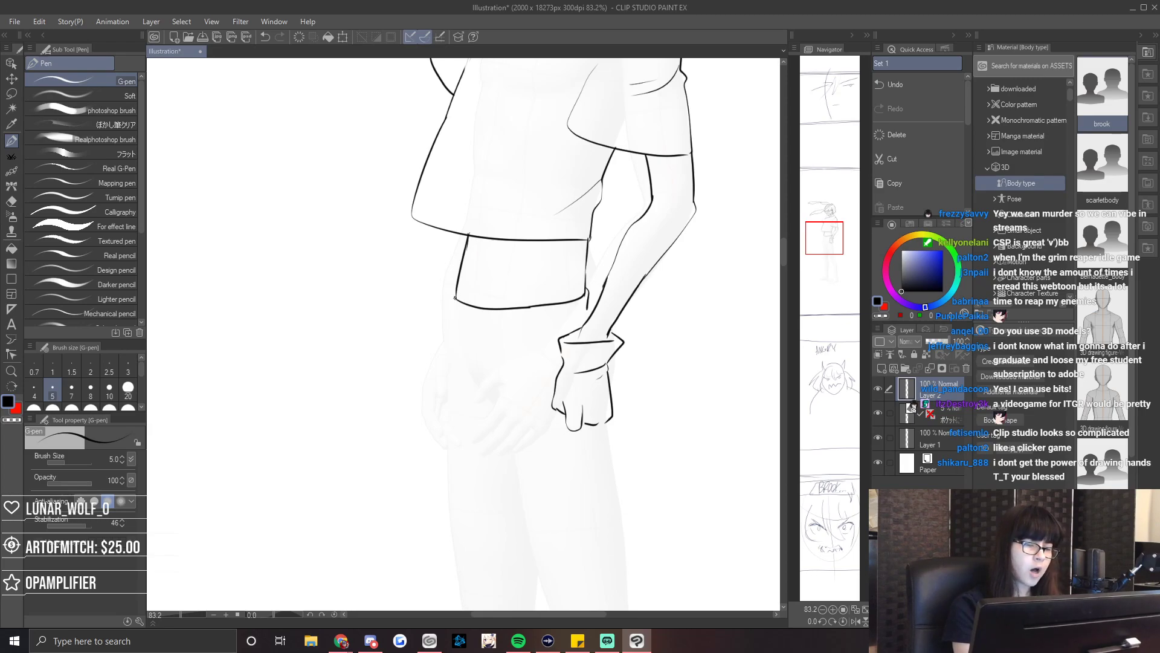
Draw a small strap tab at the front waist and a hanging strap swinging far forward, with two edges and a curved underside.
mouse_move(450, 320)
left_mouse_down()
mouse_move(462, 305)
mouse_move(374, 437)
left_mouse_up()
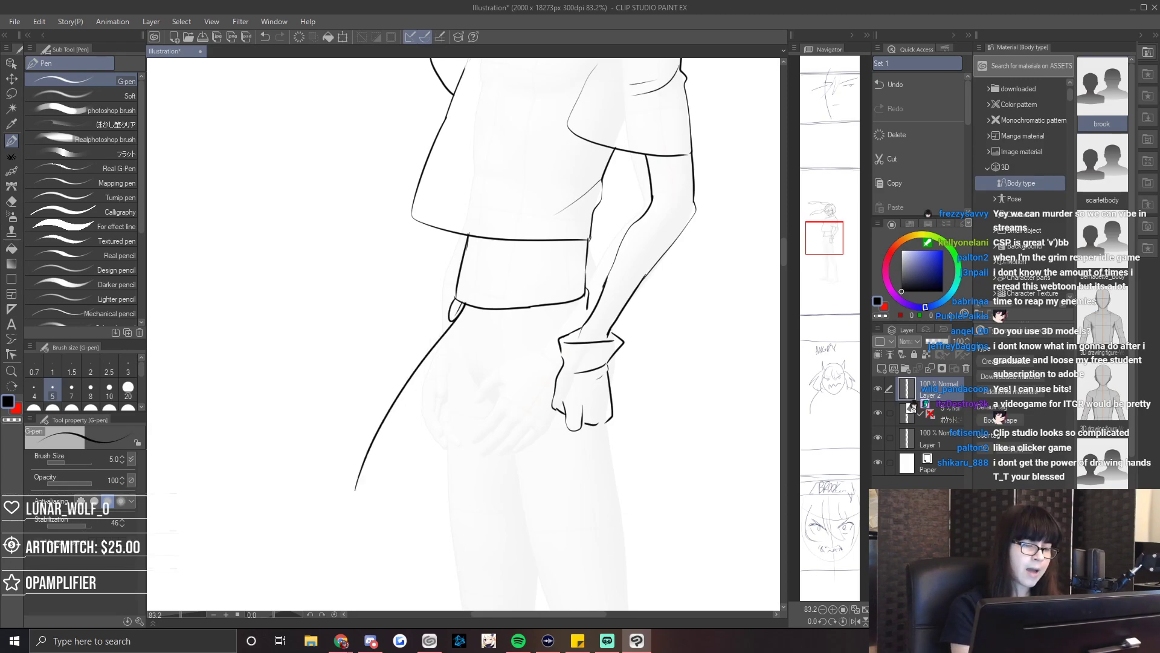
key("ctrl+z")
left_click_drag(457, 312, 217, 447)
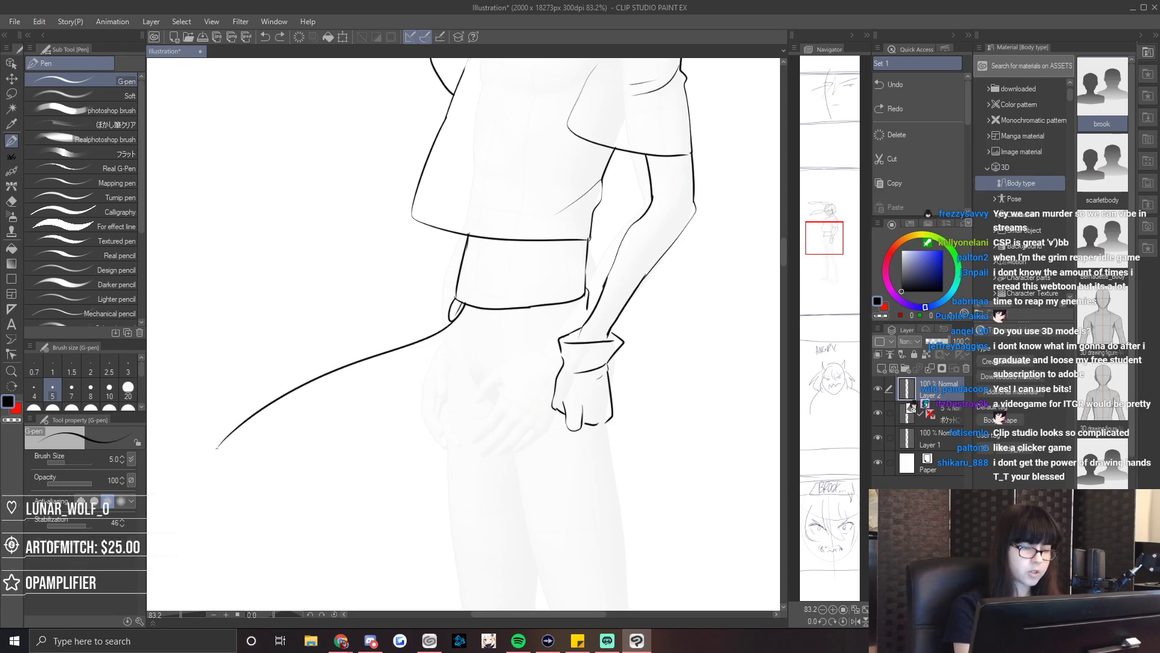
left_click_drag(451, 315, 230, 433)
key("ctrl+z")
left_click_drag(452, 313, 267, 390)
mouse_move(235, 458)
left_mouse_down()
mouse_move(366, 476)
mouse_move(414, 464)
left_mouse_up()
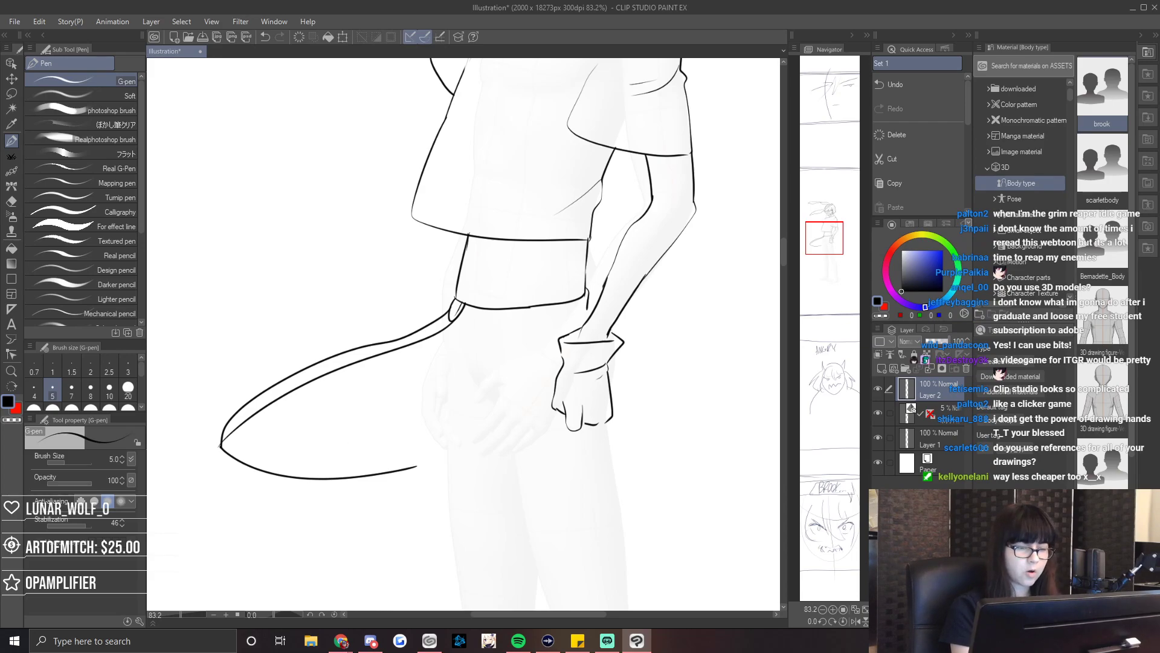
Draw the trousers' front edge from the waist down the thigh, and erase and redraw the undershirt band's back edge.
mouse_move(458, 322)
left_mouse_down()
mouse_move(444, 348)
mouse_move(448, 495)
left_mouse_up()
key("ctrl+z")
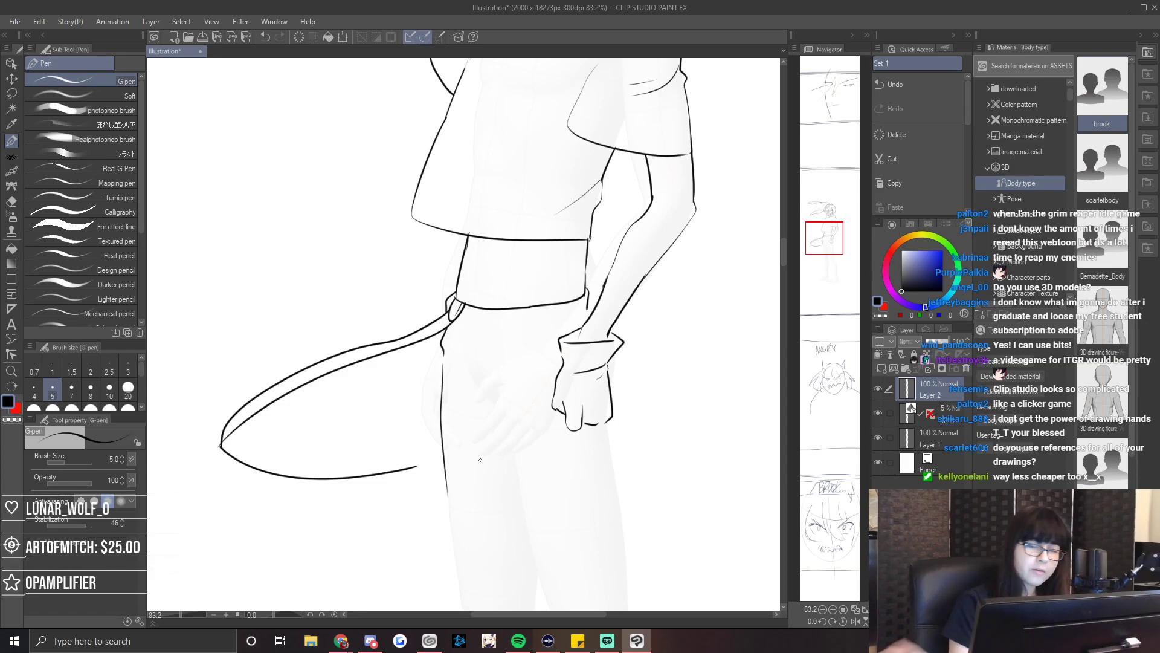
left_click_drag(827, 234, 817, 236)
key("e")
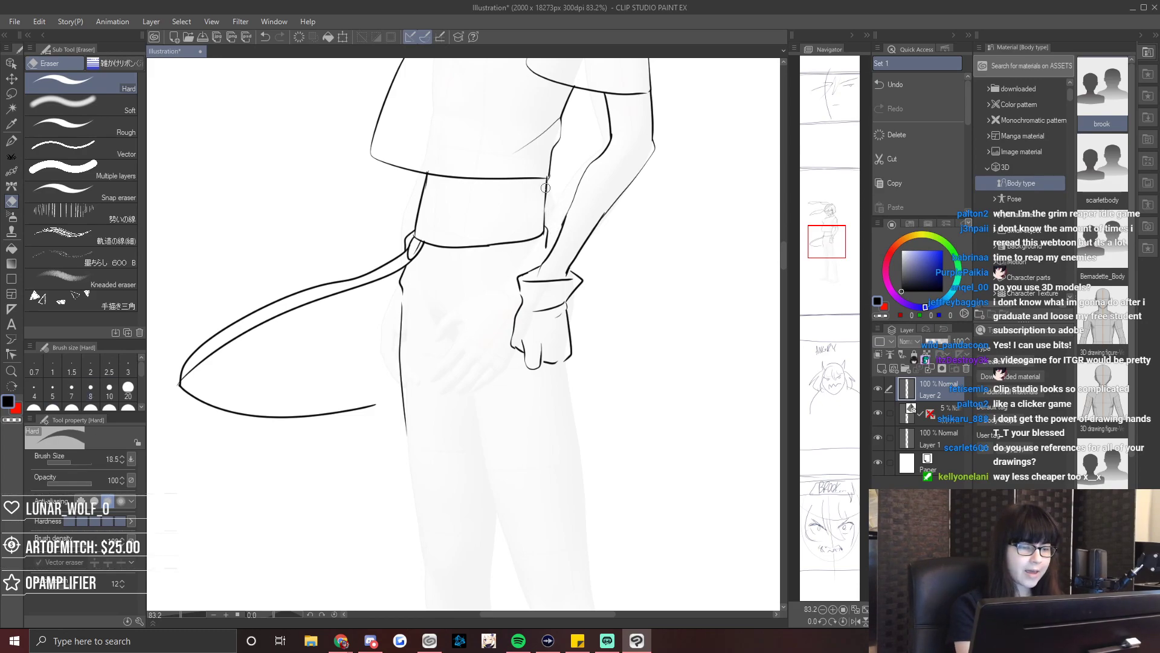
key("p")
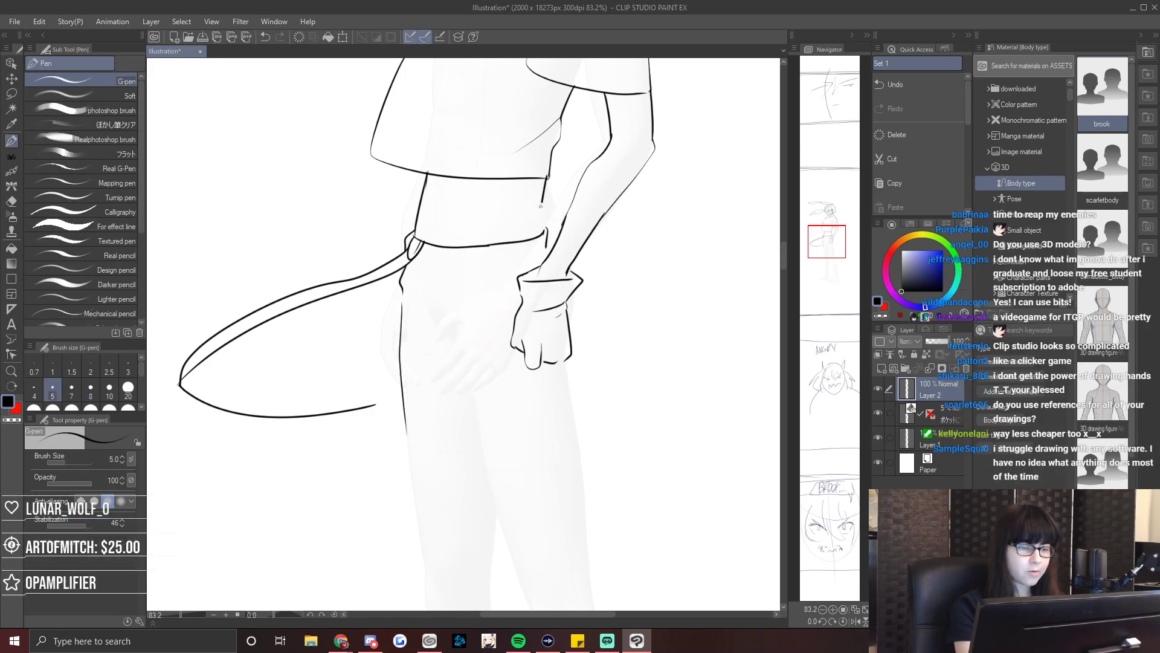
key("e")
key("p")
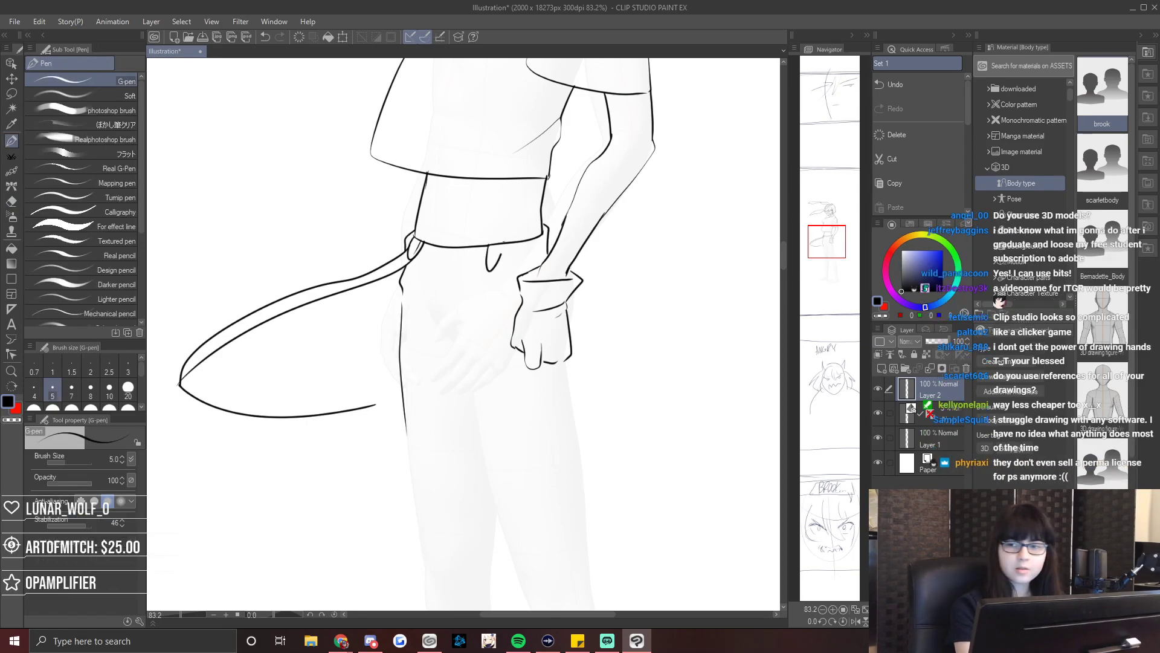
Draw a small U-shaped strap tab hanging from the undershirt hem at the near hip and trim its lines above the hem.
left_click_drag(503, 244, 505, 232)
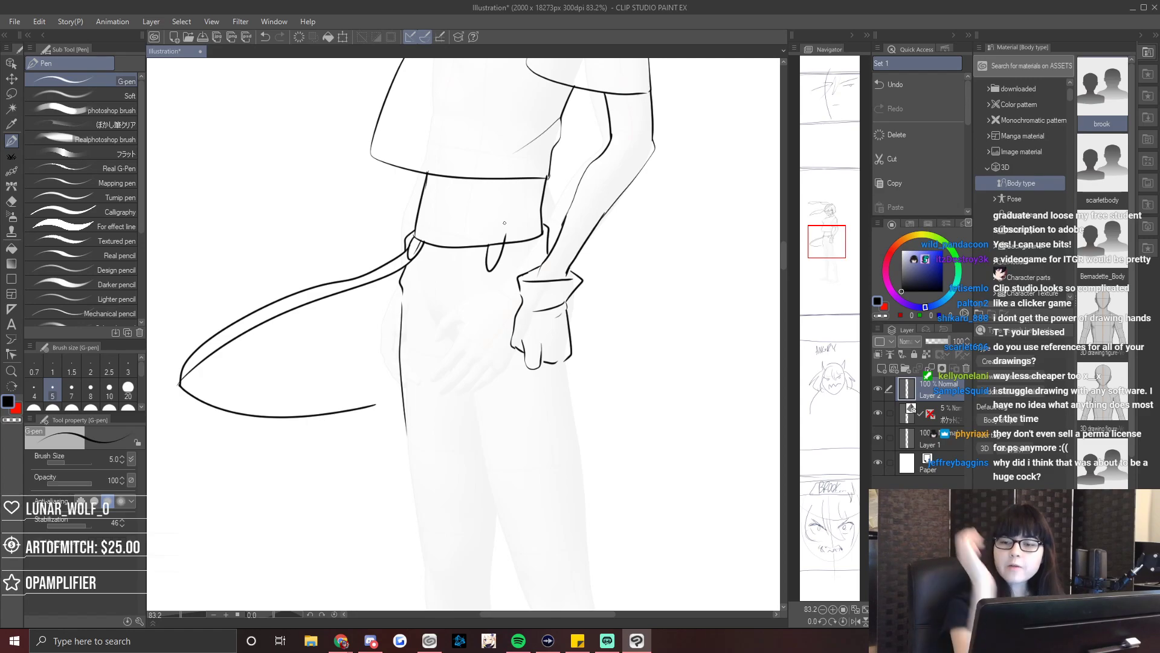
key("e")
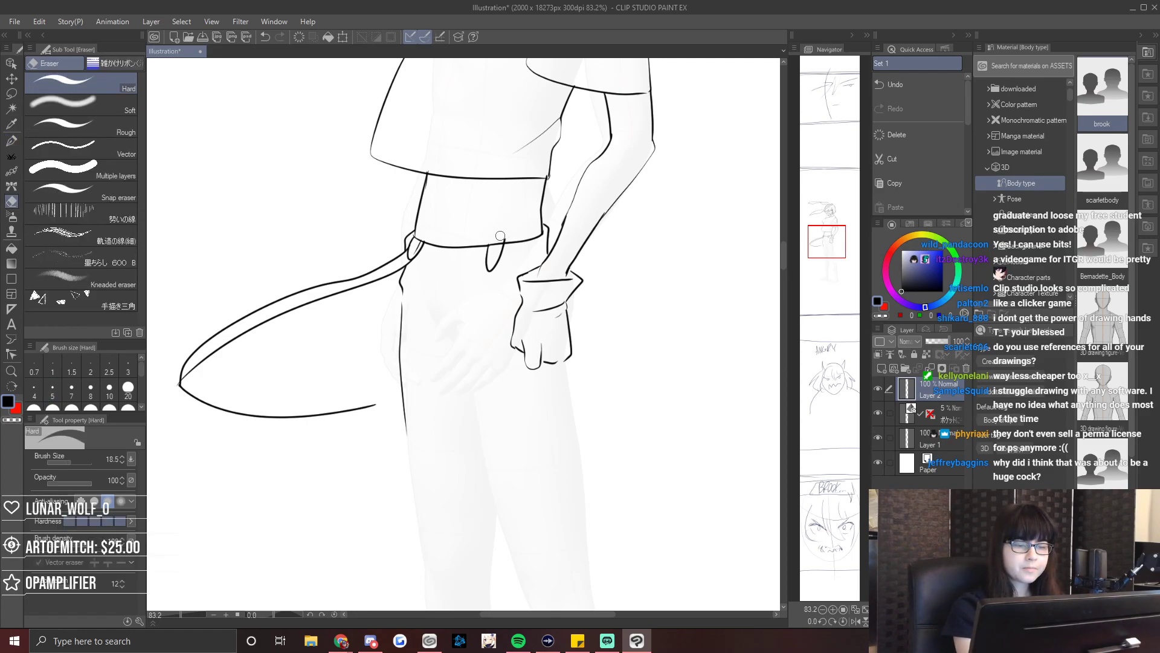
key("p")
left_click_drag(488, 264, 504, 246)
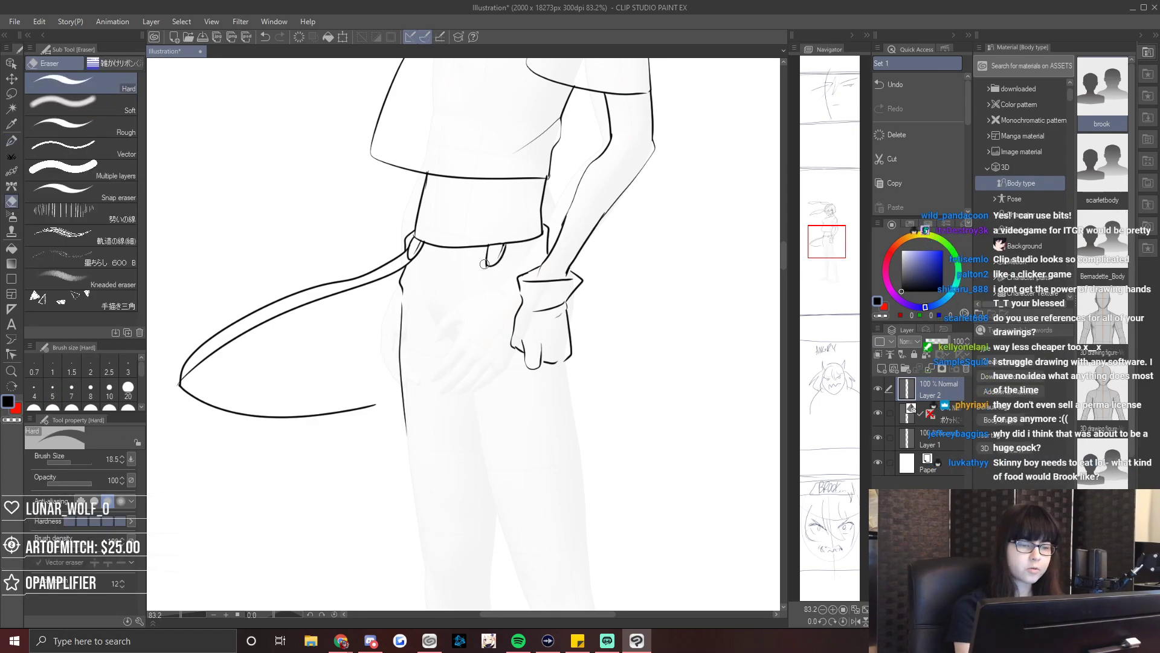
Draw the near strap as a double-edged loop hanging from the hip tab, curving below the hand and back up behind it.
mouse_move(486, 265)
left_mouse_down()
mouse_move(449, 369)
mouse_move(508, 423)
left_mouse_up()
key("ctrl+z")
mouse_move(486, 259)
left_mouse_down()
mouse_move(476, 447)
mouse_move(597, 417)
left_mouse_up()
mouse_move(488, 283)
left_mouse_down()
mouse_move(449, 374)
mouse_move(447, 426)
left_mouse_up()
key("e")
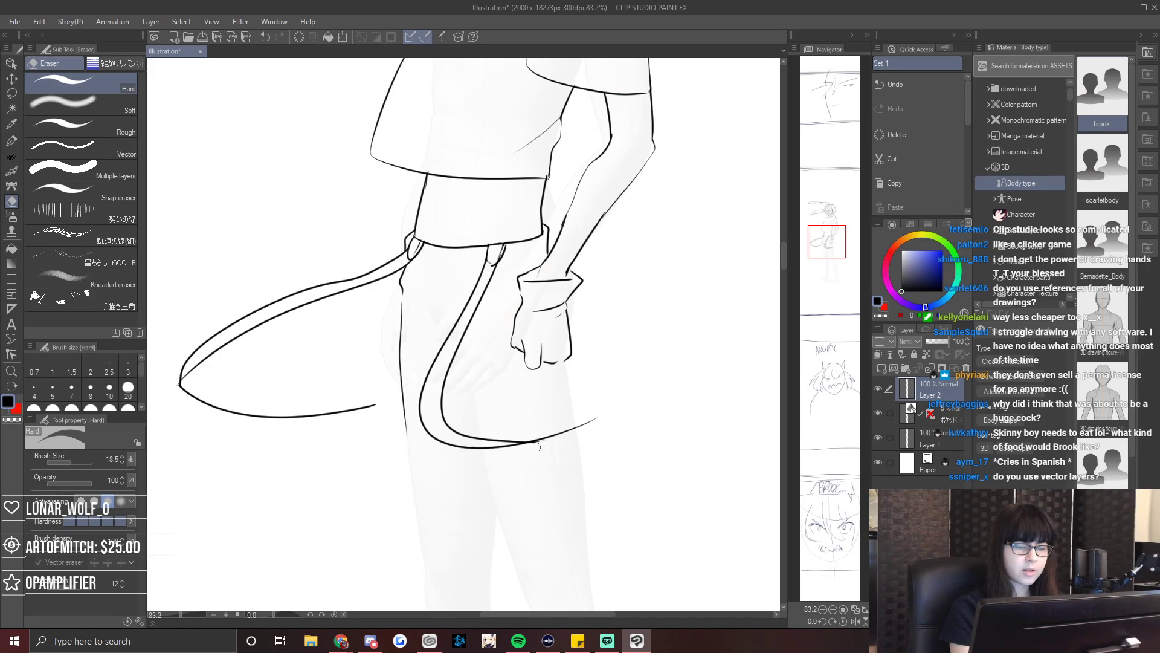
key("p")
left_click_drag(568, 312, 600, 416)
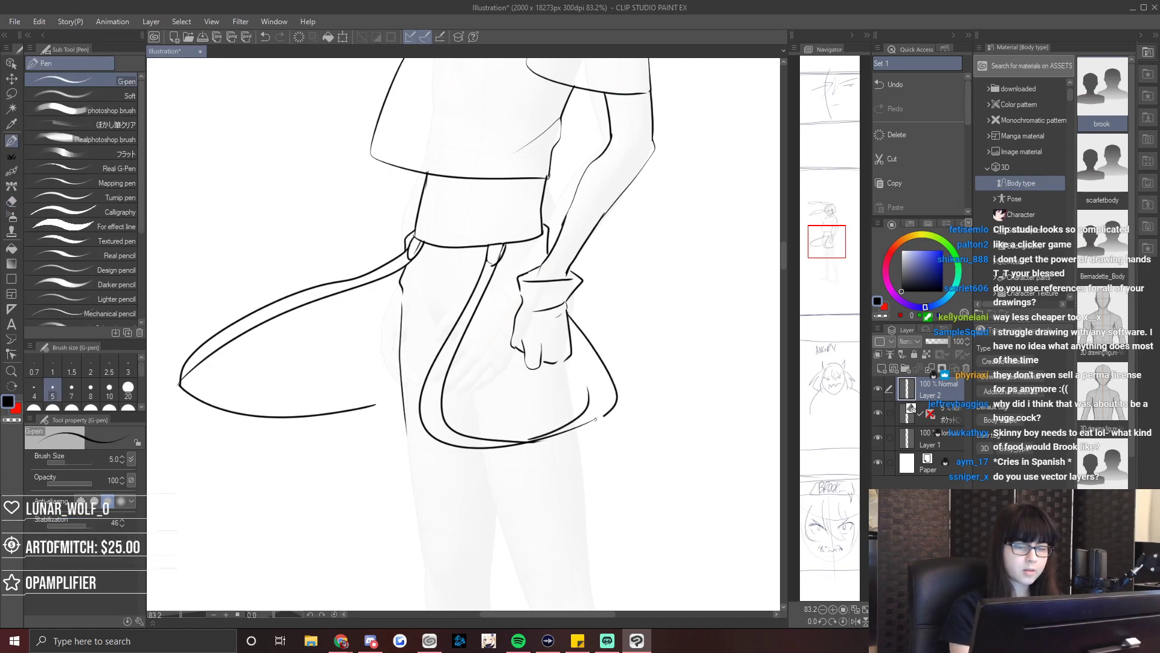
key("e")
key("p")
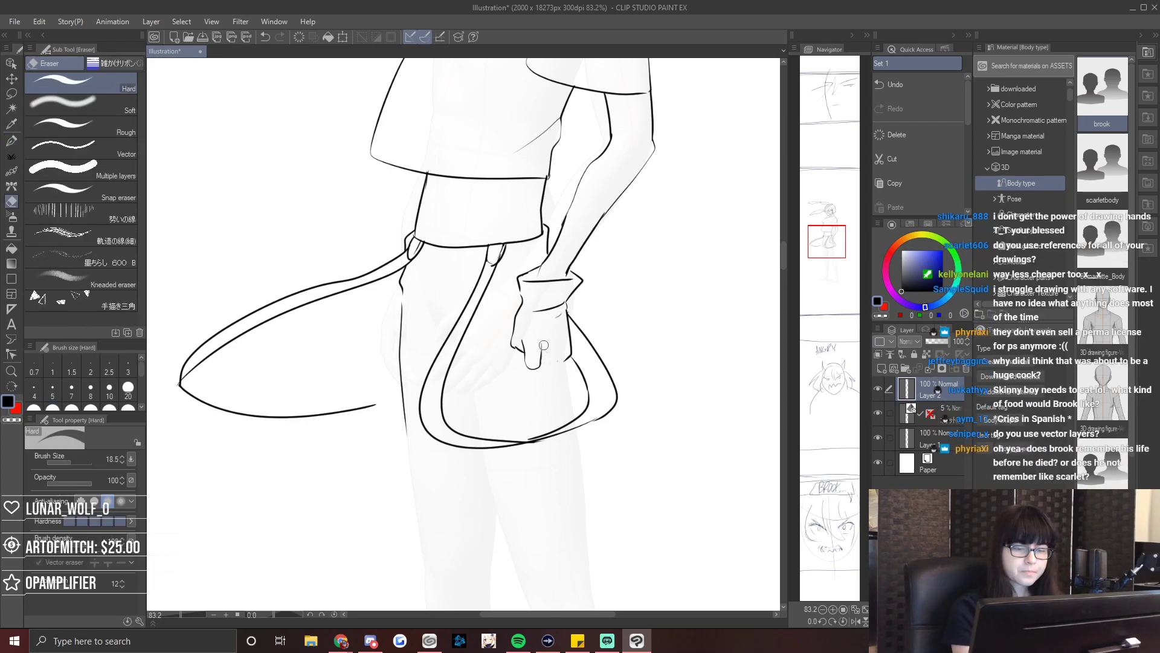
Rework the near hand's fingers, replacing the short ones with two longer fingers pointing down.
left_click_drag(543, 345, 545, 362)
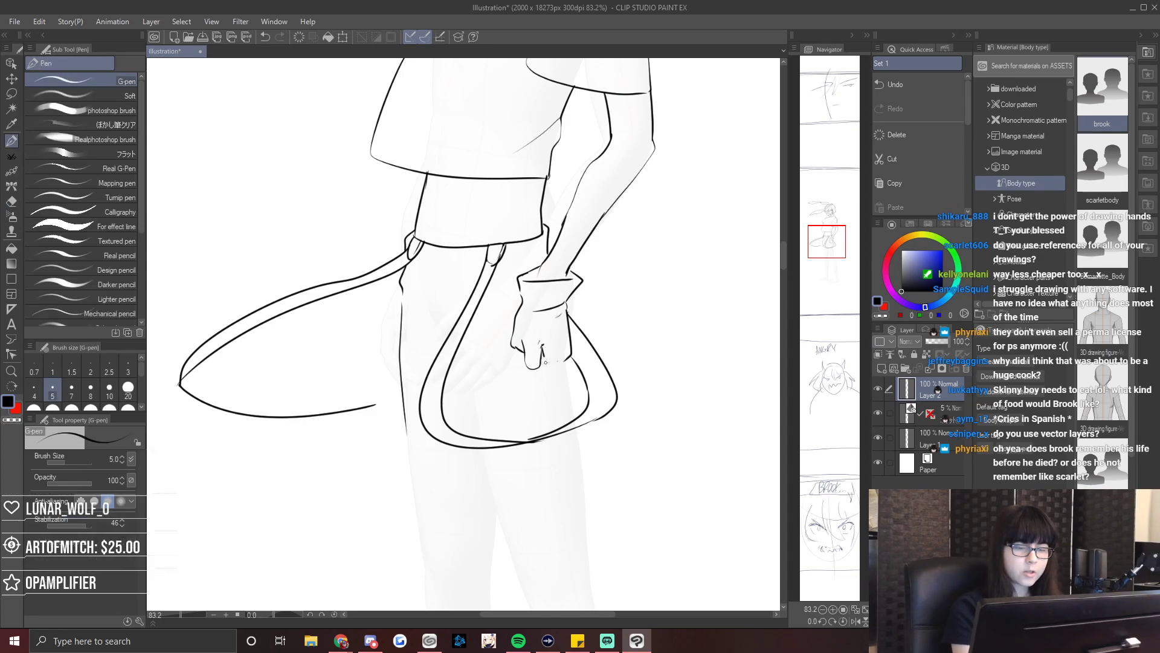
key("e")
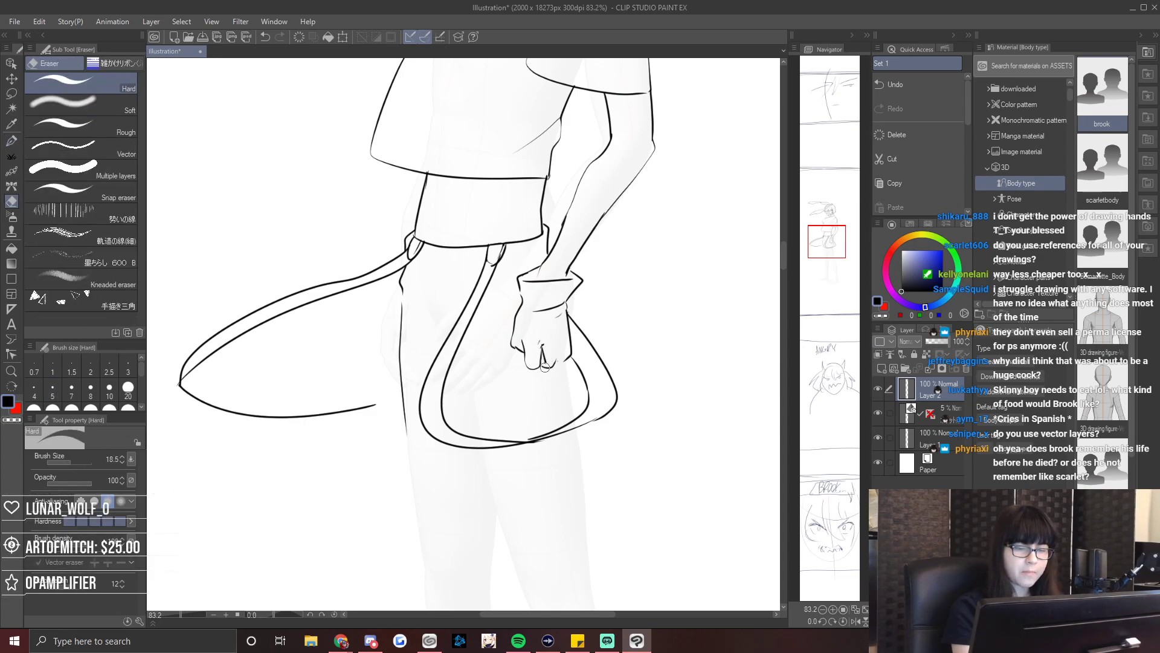
key("p")
left_click_drag(559, 338, 565, 362)
key("e")
key("p")
mouse_move(569, 313)
left_mouse_down()
mouse_move(548, 363)
mouse_move(529, 343)
mouse_move(544, 336)
mouse_move(534, 364)
mouse_move(523, 347)
mouse_move(533, 398)
mouse_move(537, 353)
mouse_move(559, 337)
mouse_move(557, 362)
mouse_move(538, 352)
mouse_move(545, 395)
mouse_move(556, 372)
left_mouse_up()
key("e")
key("p")
key("e")
key("p")
key("e")
key("p")
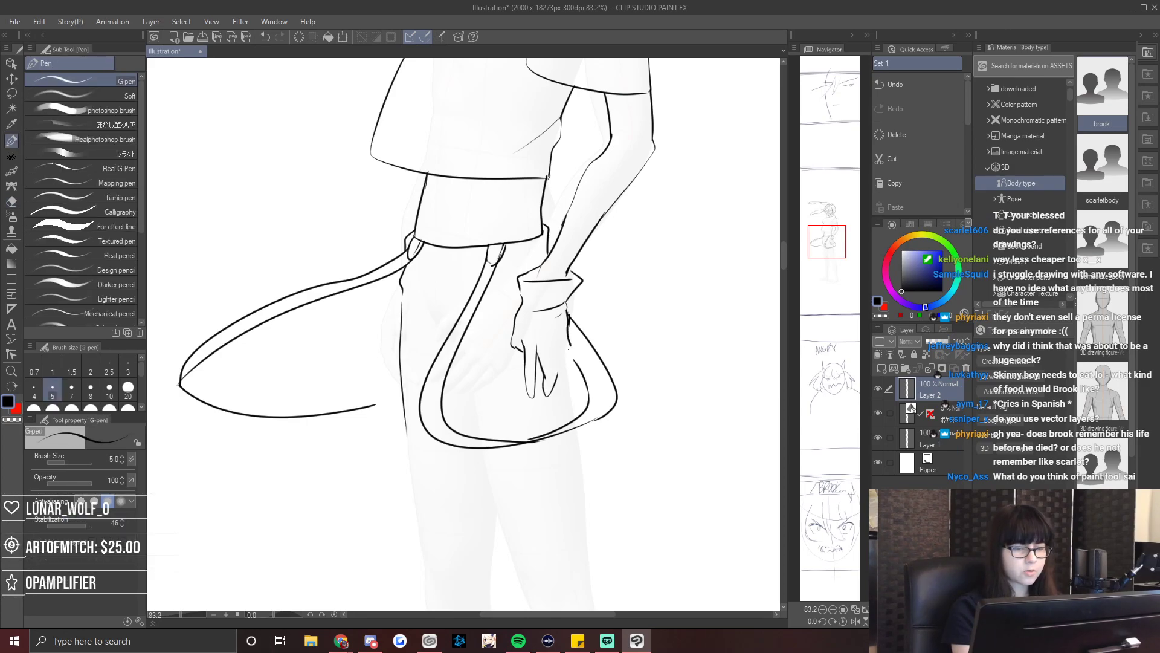
Clean up the near hand and add its remaining fingers and back contour against the strap loop.
key("e")
mouse_move(547, 397)
left_mouse_down()
mouse_move(542, 375)
mouse_move(569, 340)
left_mouse_up()
key("p")
key("e")
key("p")
key("e")
key("p")
Add a thin seam line below the waist and a crotch fold line running down inside the strap loop.
left_click_drag(182, 614, 179, 614)
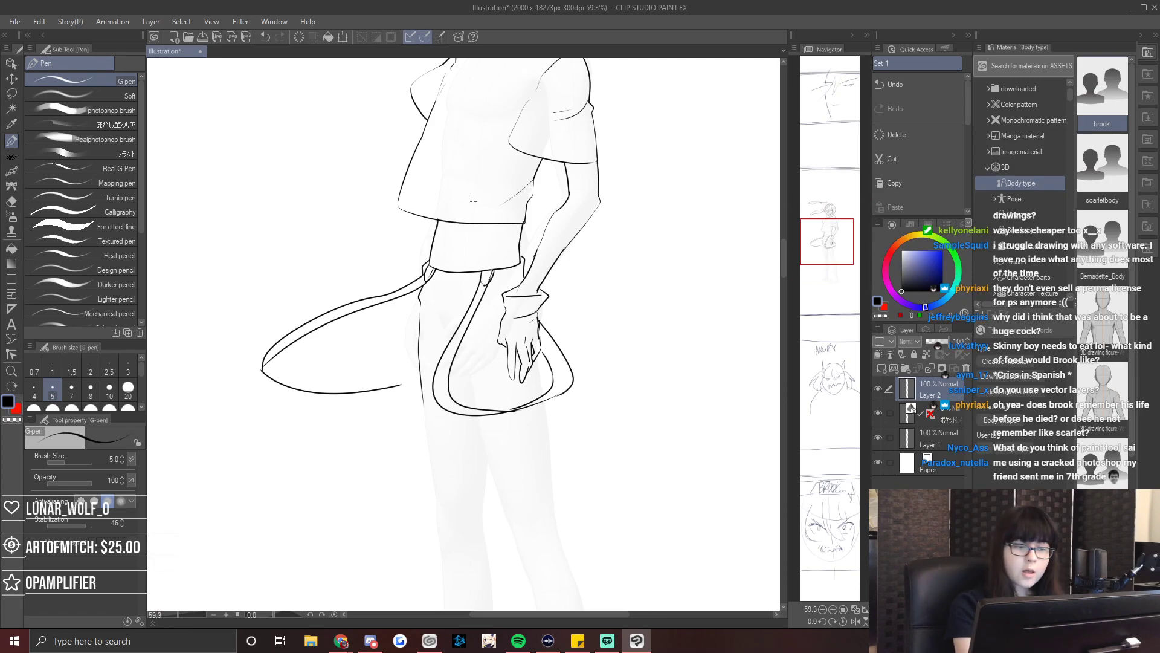
left_click_drag(827, 244, 827, 254)
key("h")
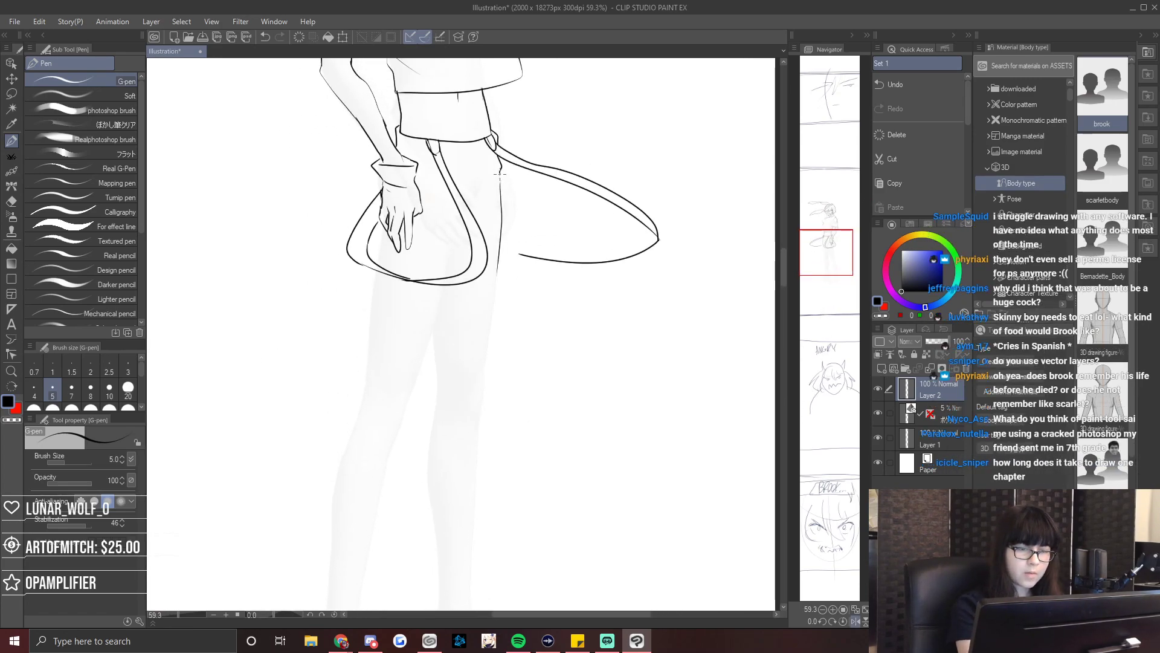
left_click_drag(468, 145, 469, 195)
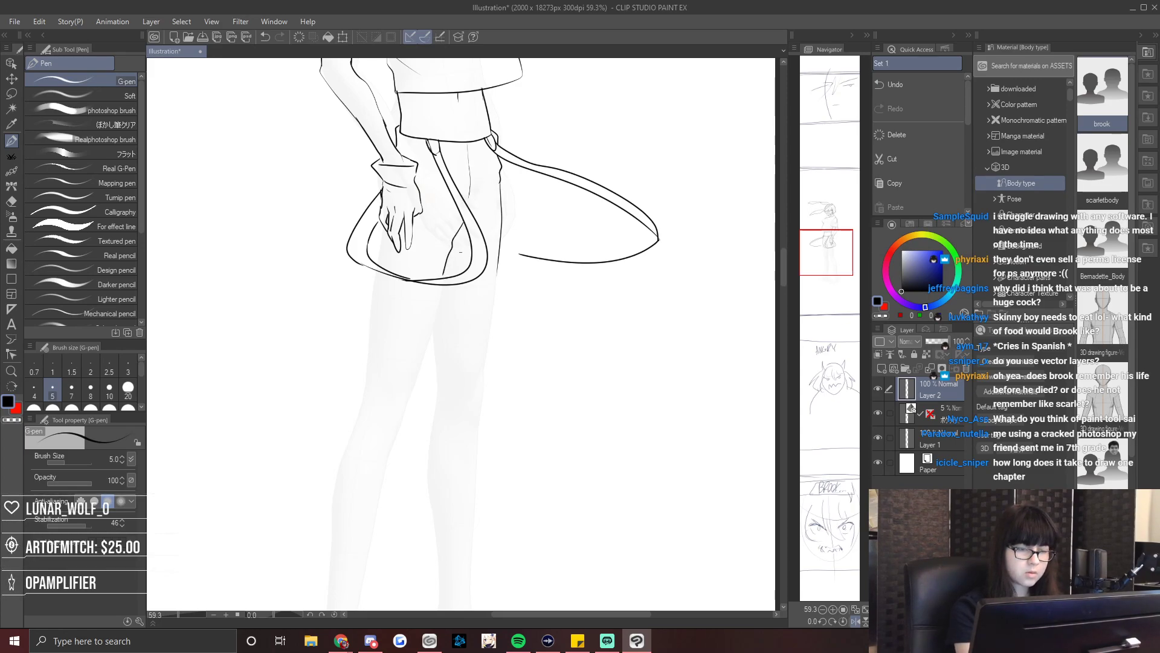
key("h")
key("e")
key("p")
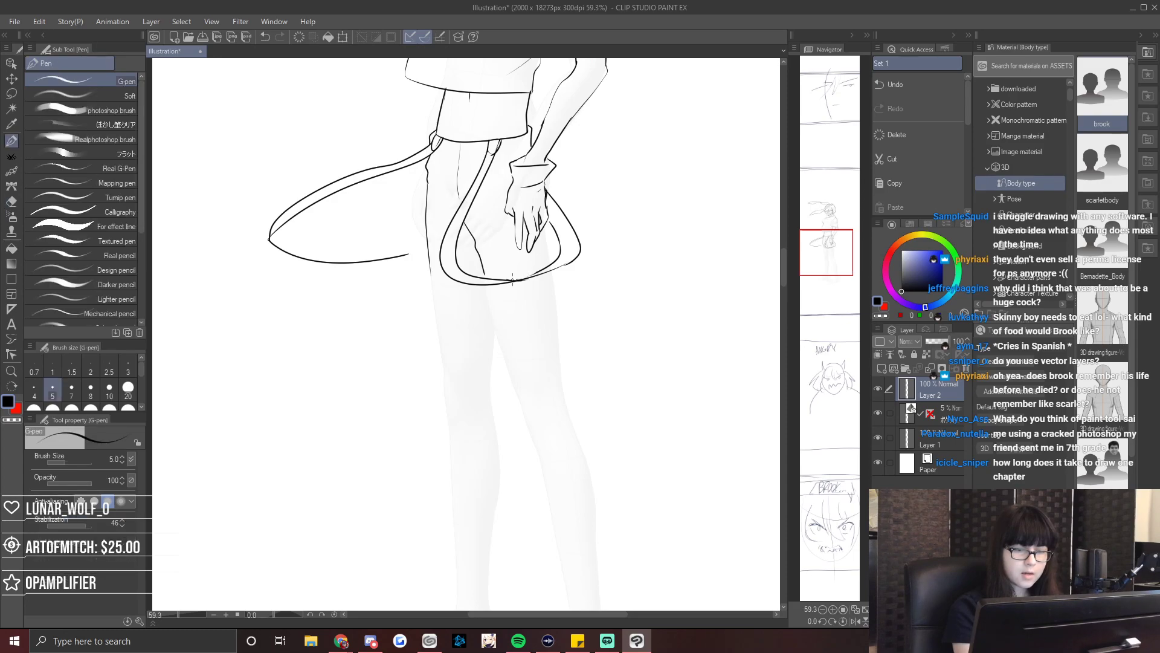
Outline both trouser legs down to cropped, gathered hems at the knees, and rework the near leg's hem with a fold.
left_click_drag(429, 280, 445, 390)
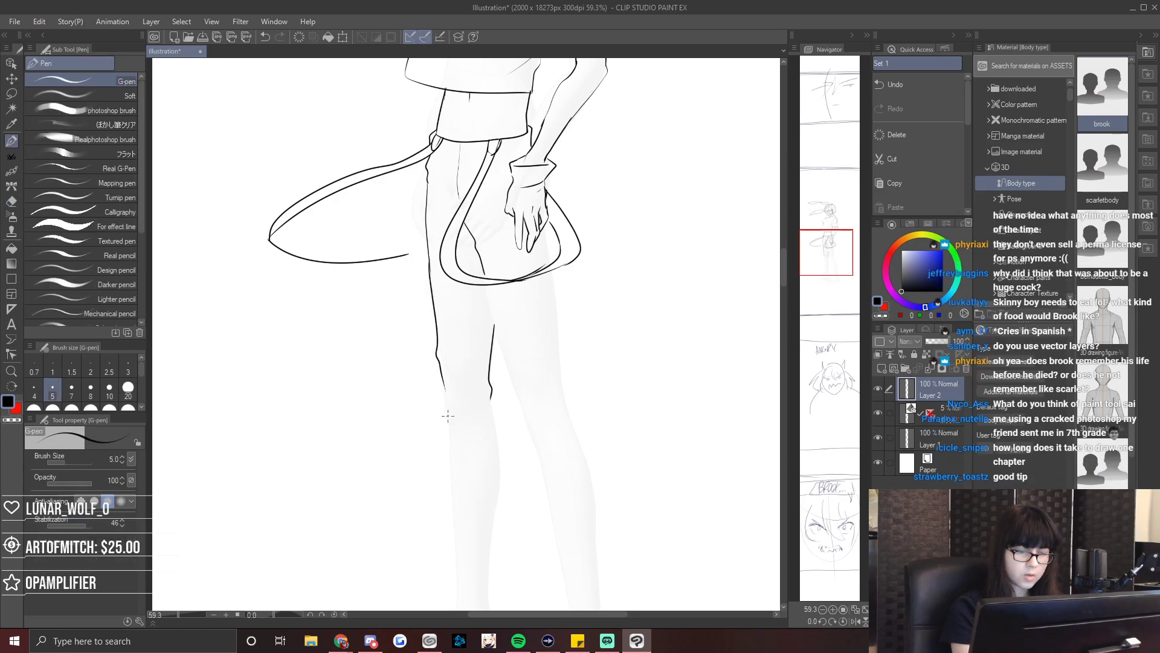
left_click_drag(445, 387, 471, 396)
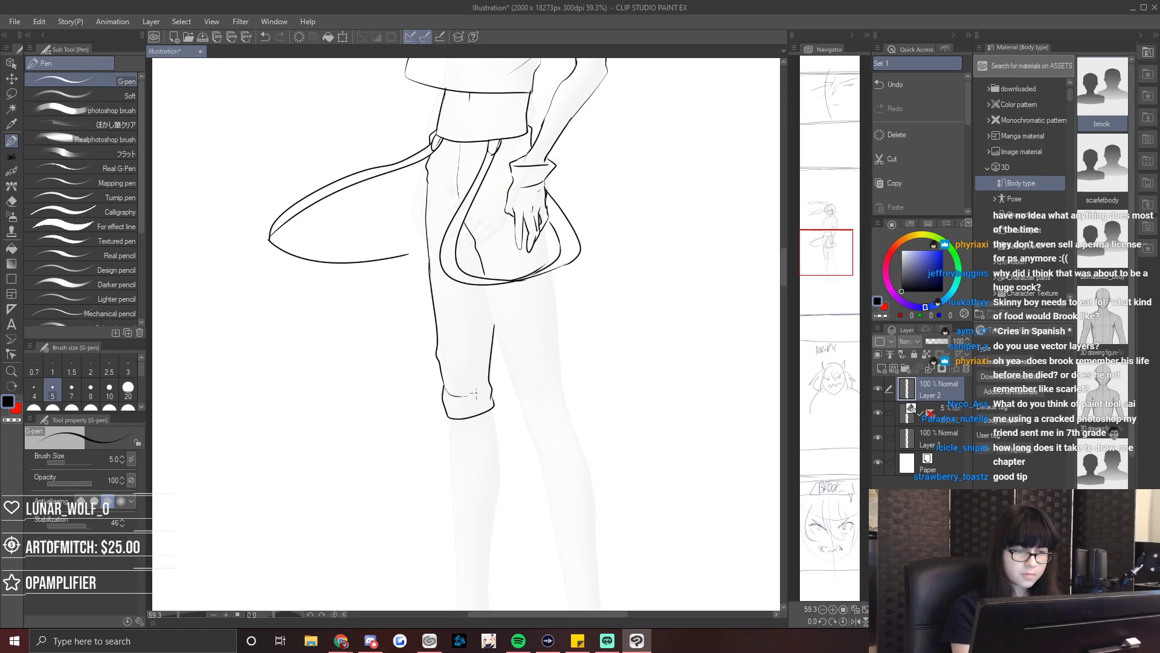
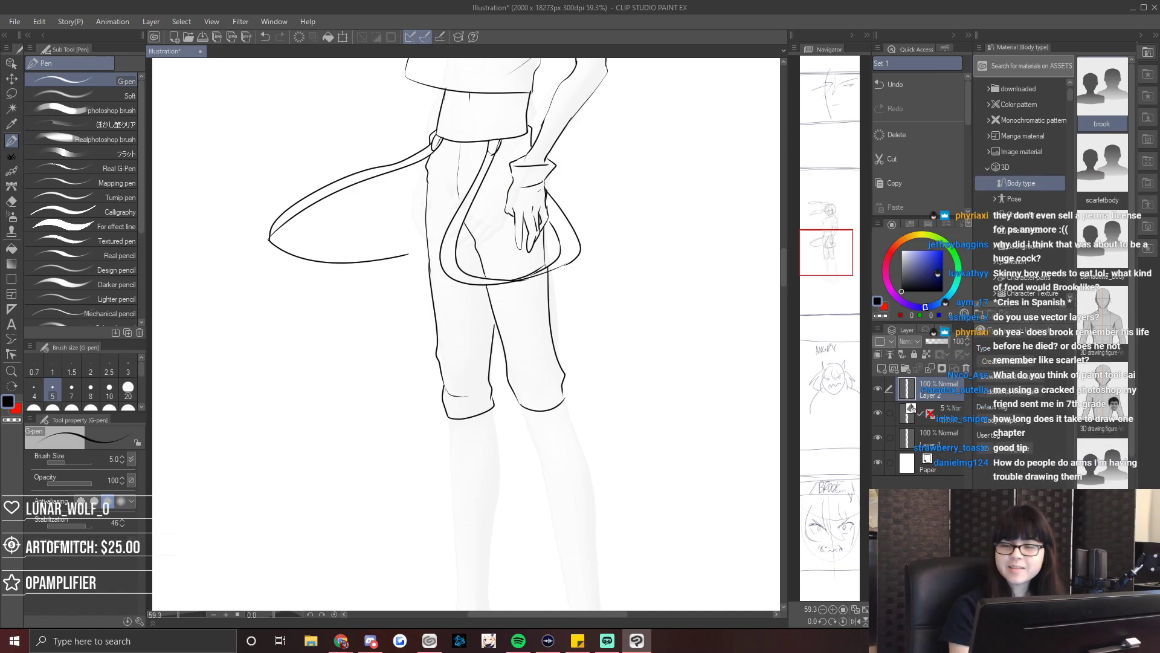
left_click_drag(829, 254, 829, 261)
key("h")
key("e")
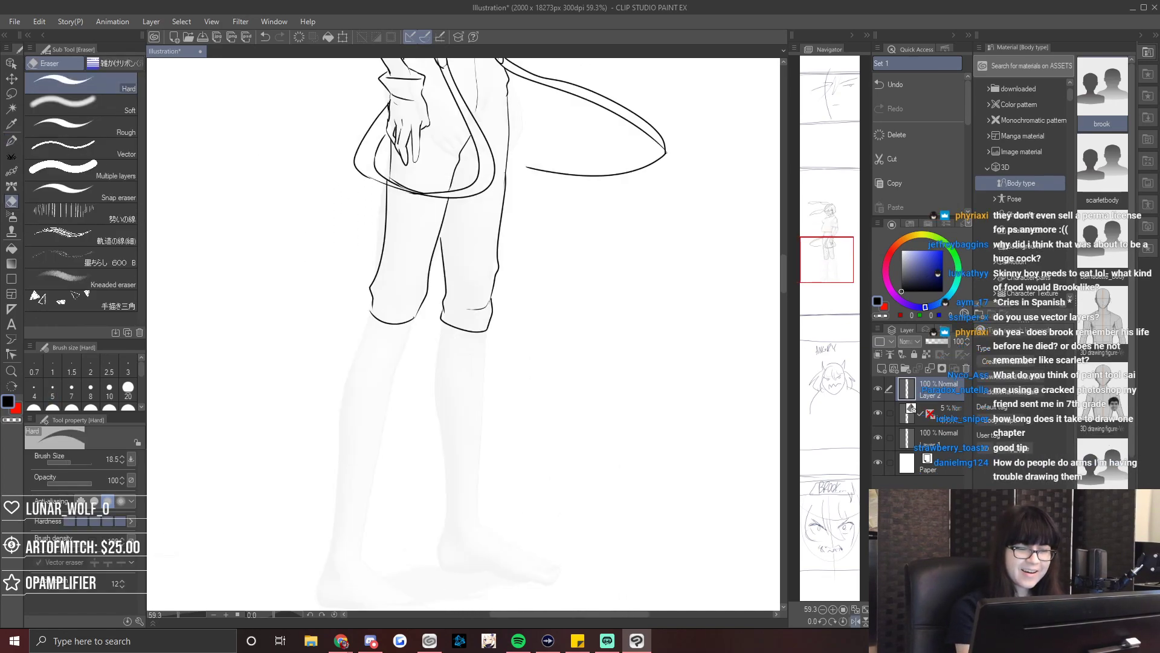
key("p")
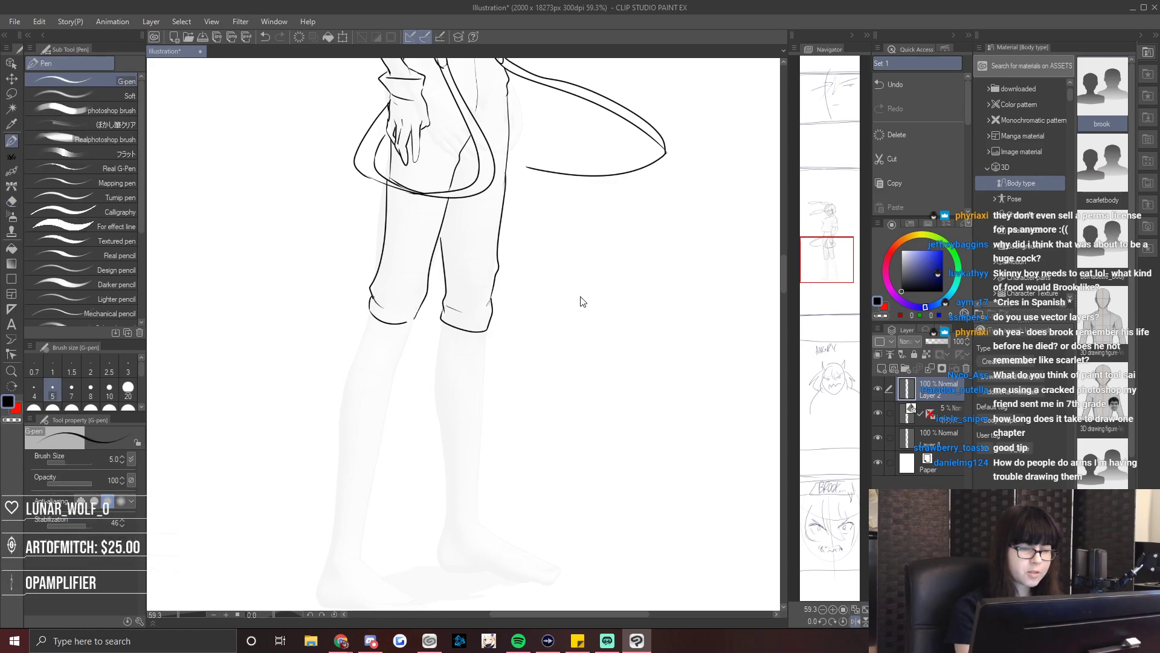
Outline the near lower leg from the trouser hem to the ankle and redraw its inner calf line.
key("h")
left_click_drag(841, 267, 841, 275)
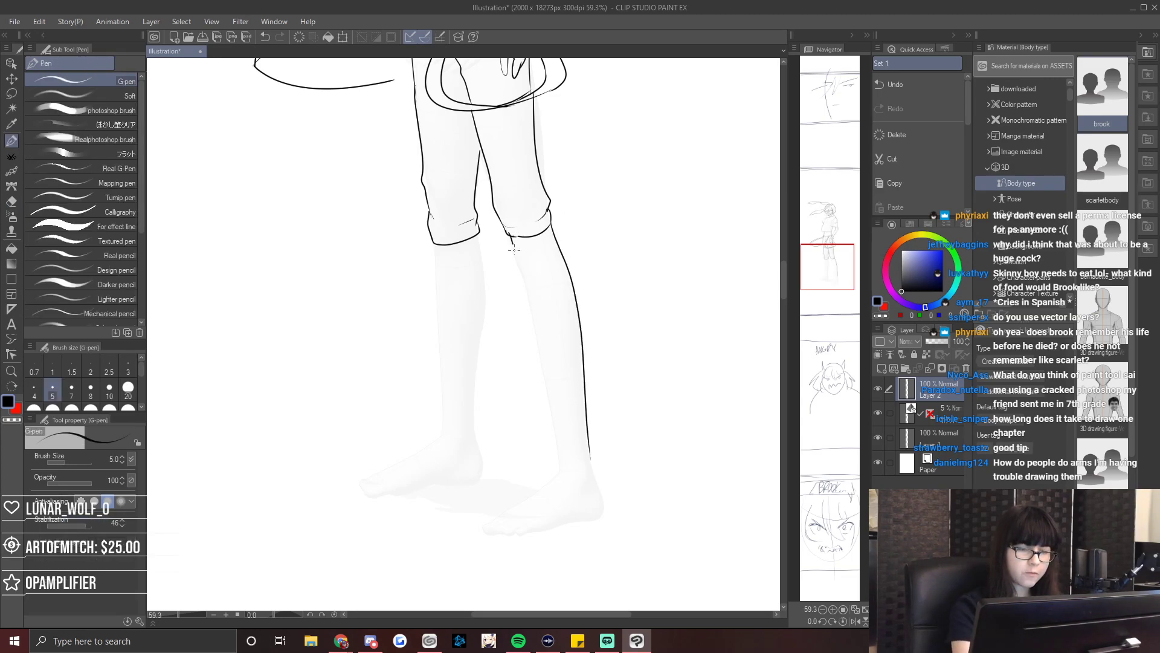
left_click_drag(545, 379, 563, 481)
key("h")
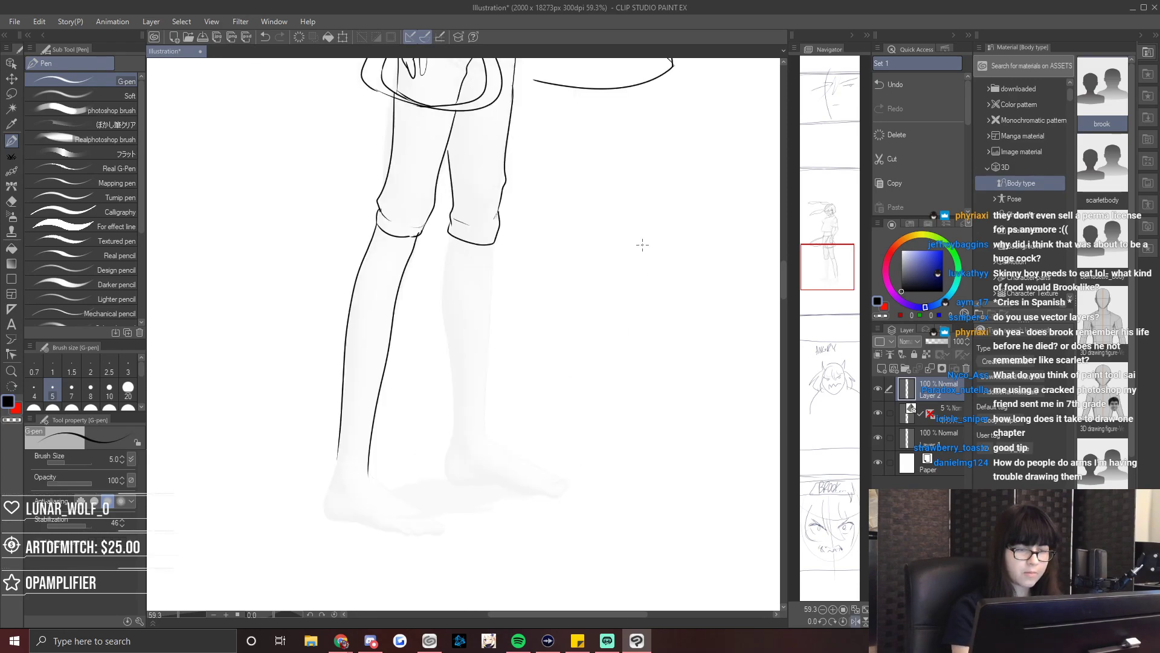
key("e")
key("p")
left_click_drag(387, 357, 364, 480)
Draw the far lower leg's two contours from the trouser hem down to the ankle.
left_click_drag(448, 239, 446, 295)
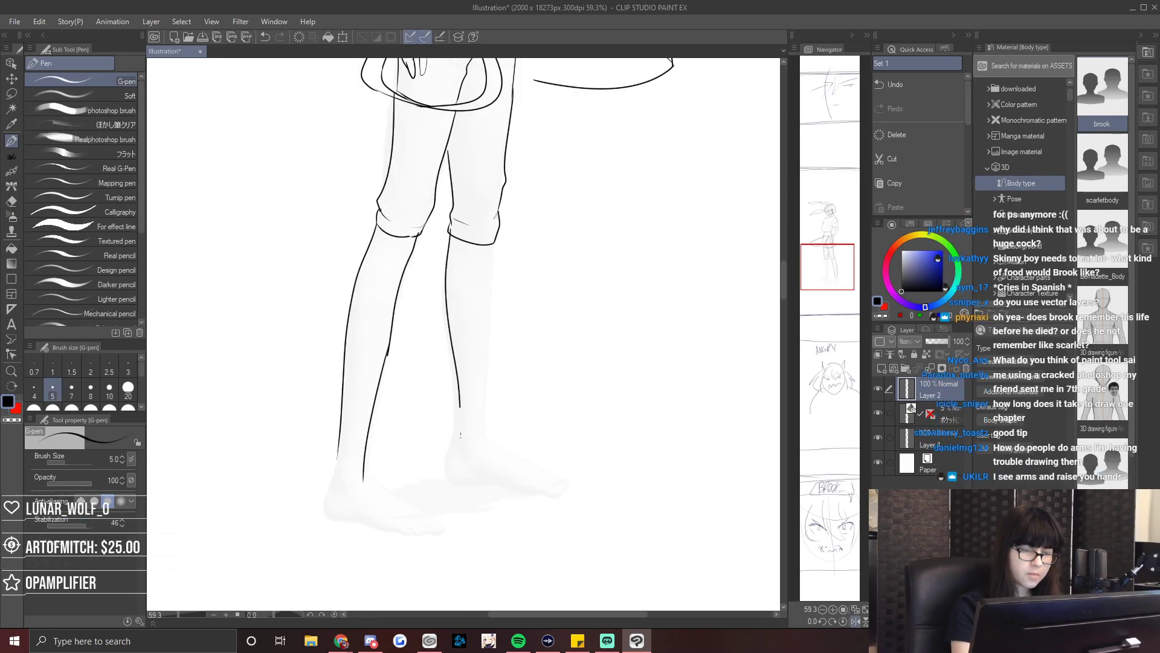
key("h")
key("e")
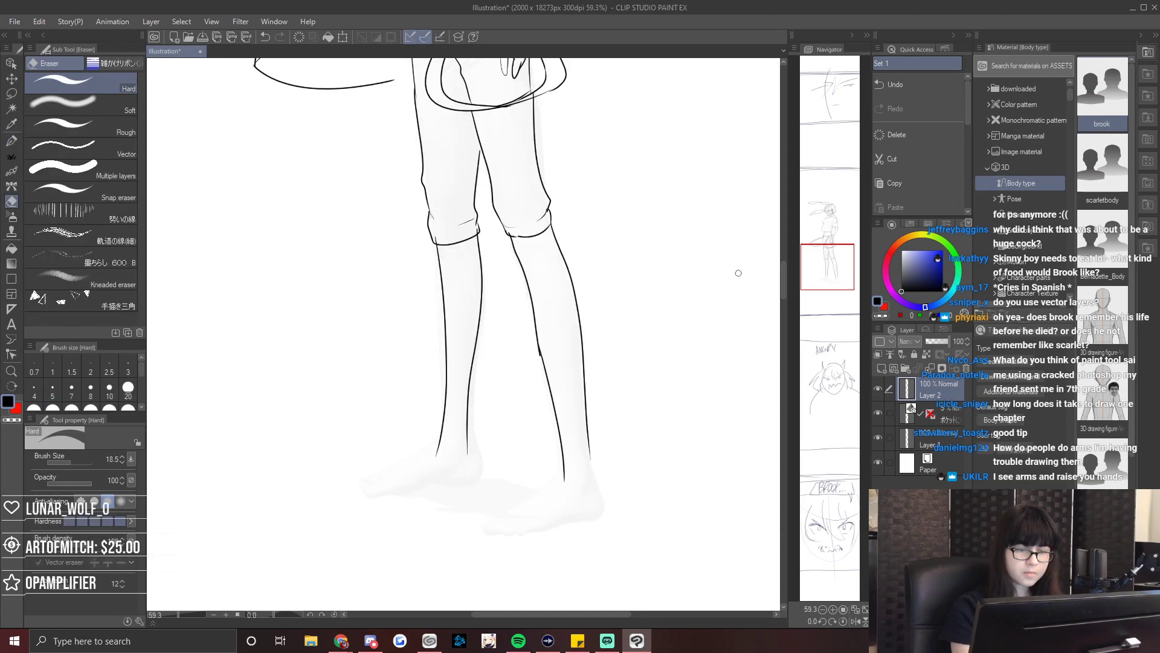
Outline the near foot as a narrow, blunt-ended shape pointing down from the ankle.
key("p")
mouse_move(563, 487)
left_mouse_down()
mouse_move(590, 451)
mouse_move(596, 559)
left_mouse_up()
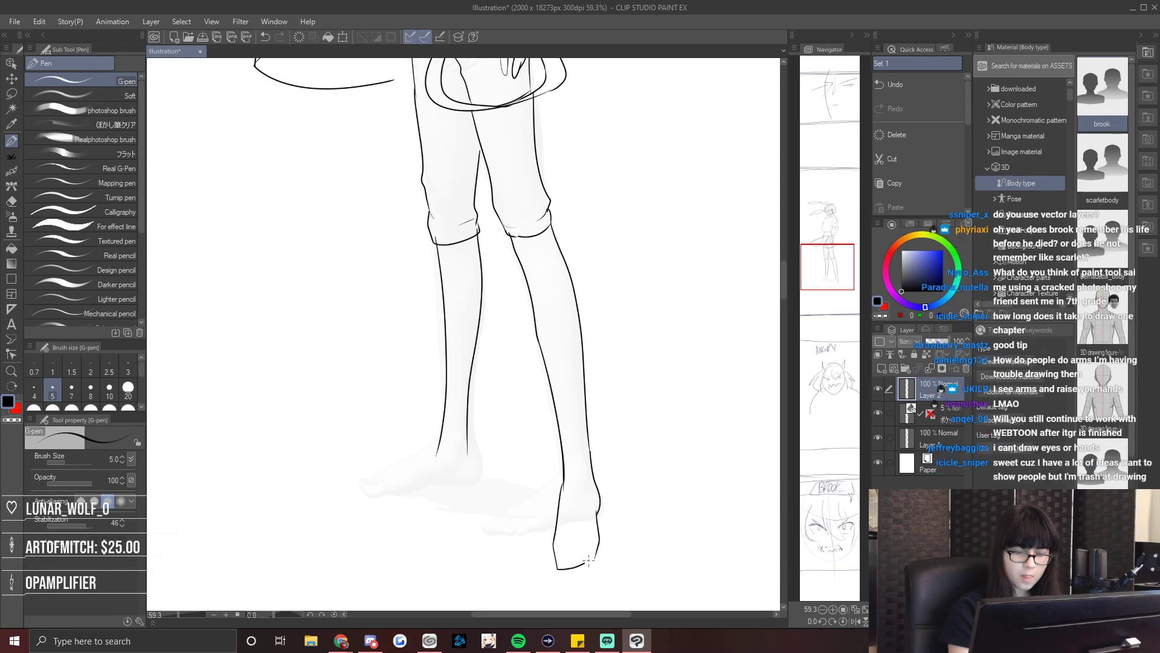
left_click_drag(595, 559, 551, 568)
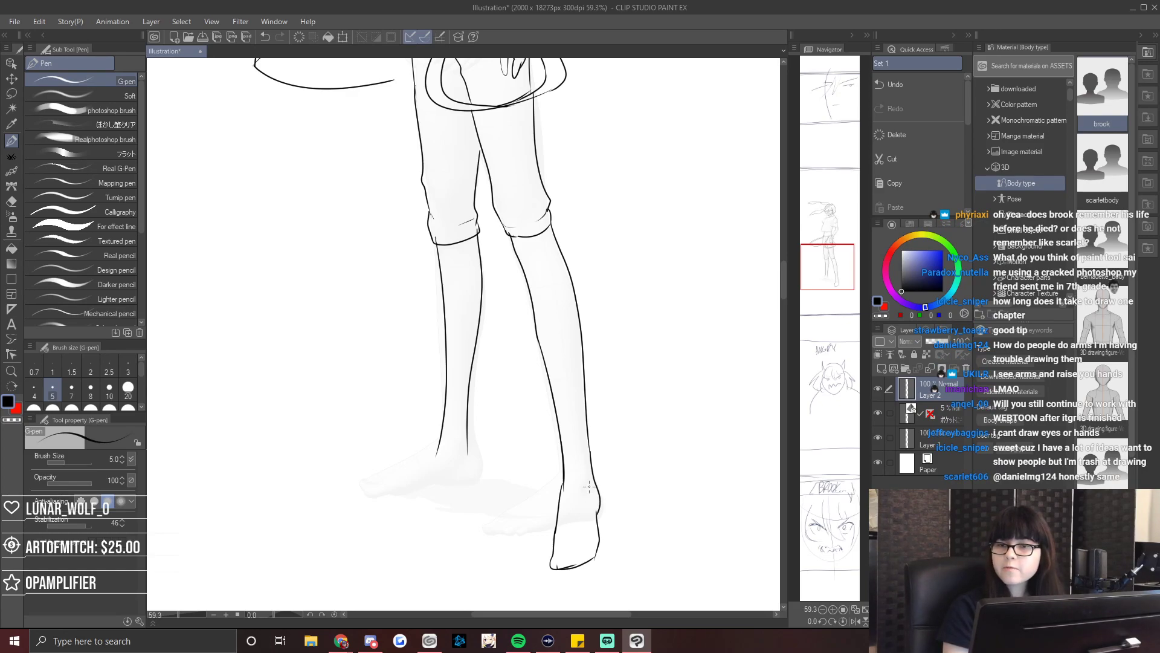
Outline the far foot's heel, arched sole and sloping top, cleaning up the ankle lines.
key("h")
left_click_drag(457, 450, 463, 486)
key("e")
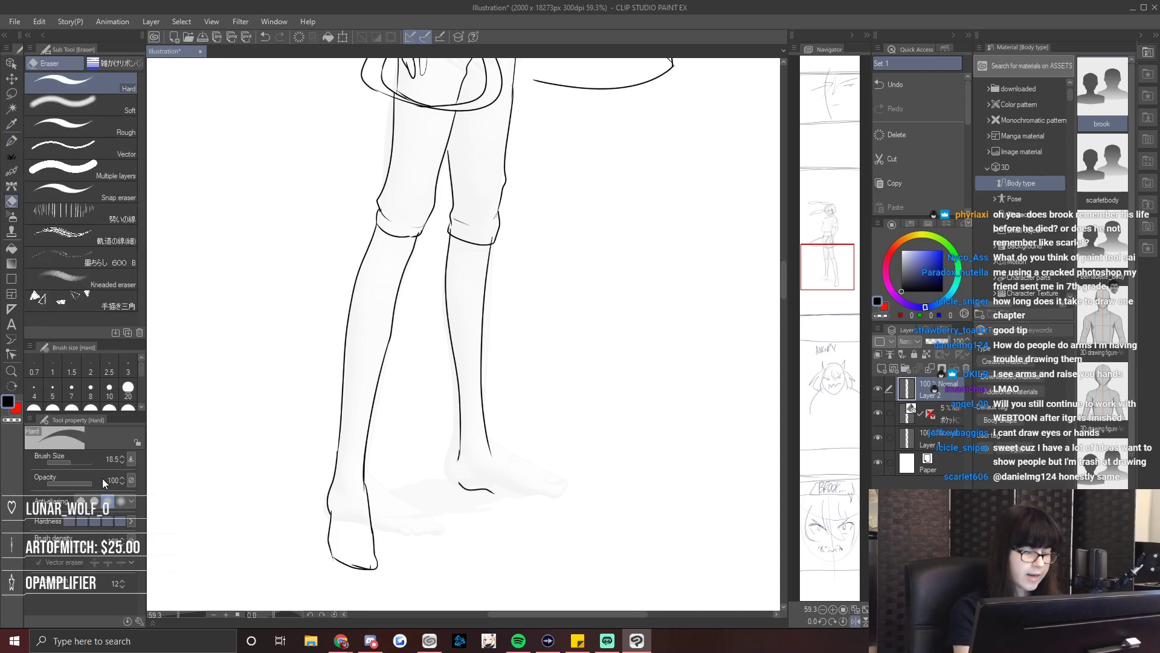
left_click_drag(455, 454, 477, 490)
key("p")
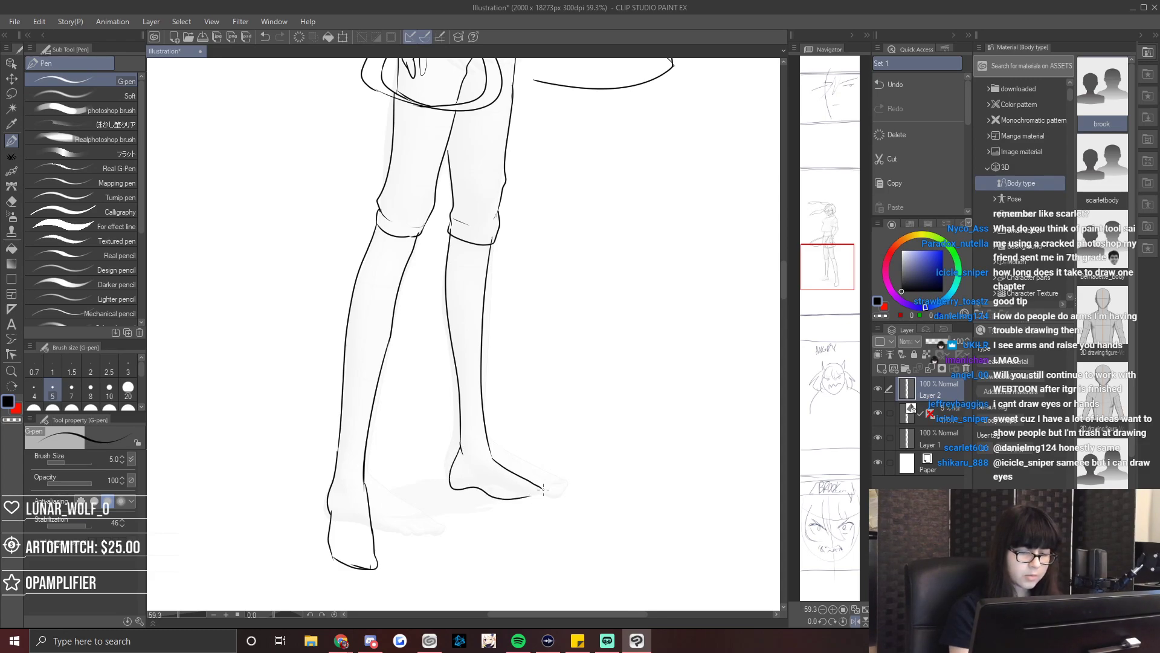
Refine the far foot's top contour and draw small separate toes at its tip.
key("h")
key("e")
left_click_drag(430, 463, 376, 490)
key("p")
key("e")
key("p")
mouse_move(430, 464)
left_mouse_down()
mouse_move(393, 486)
mouse_move(417, 497)
mouse_move(397, 499)
mouse_move(423, 500)
mouse_move(403, 487)
left_mouse_up()
key("e")
key("p")
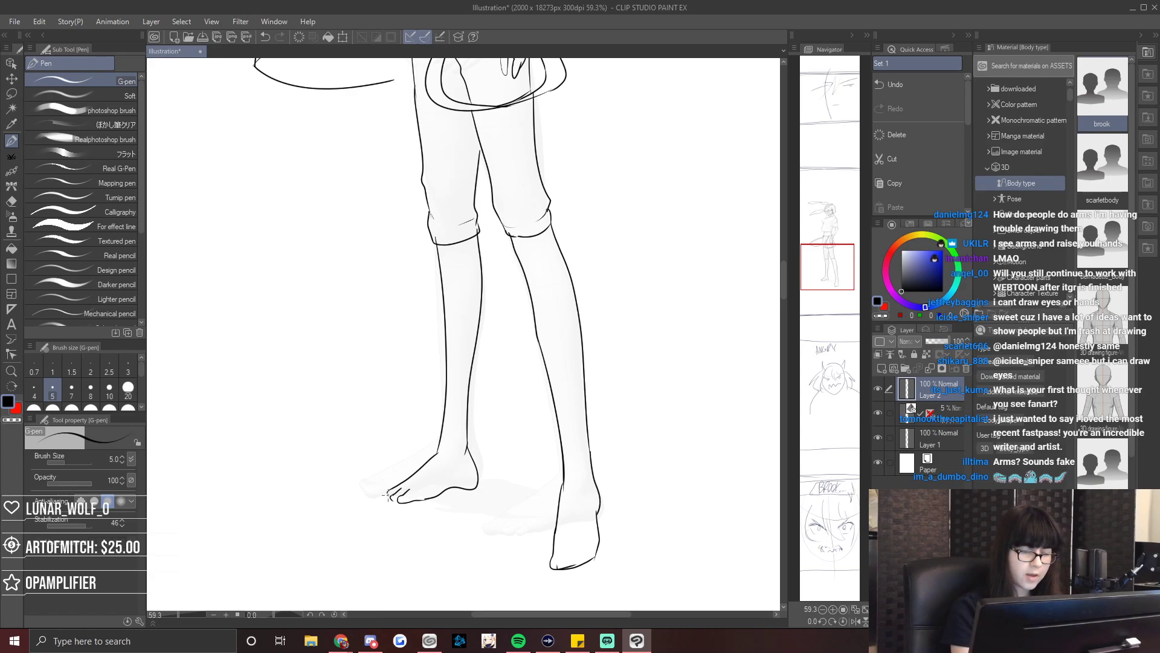
Erase the far foot's toes and redraw its tip with a rounded big toe and a small toe line above.
key("h")
key("e")
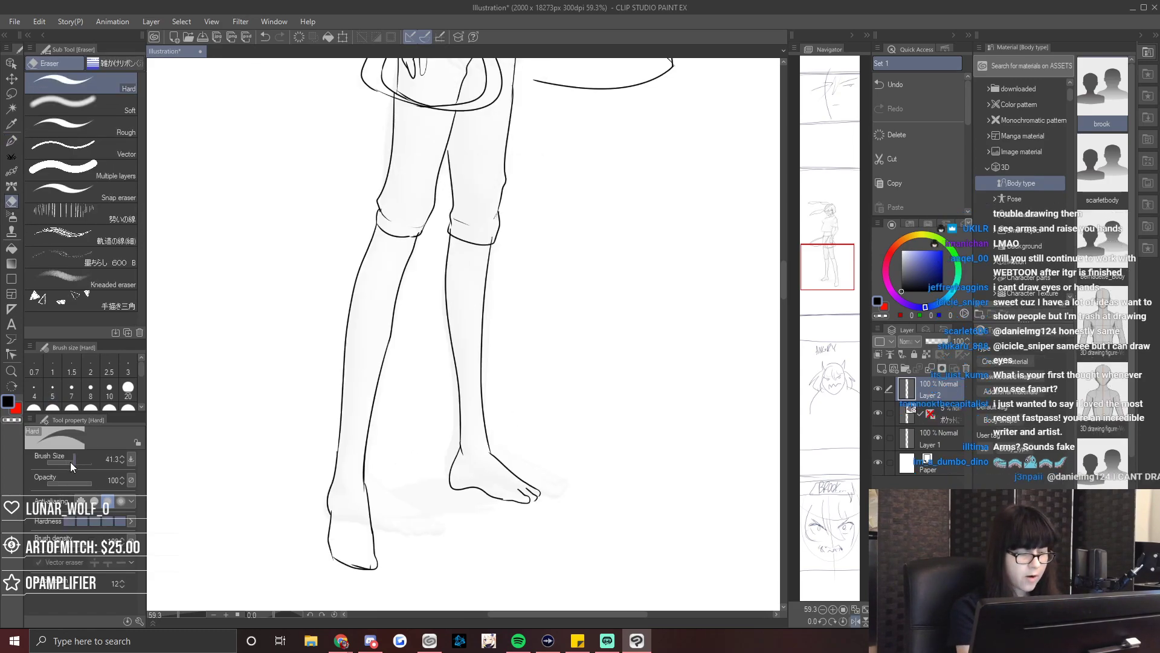
key("p")
key("p")
key("p")
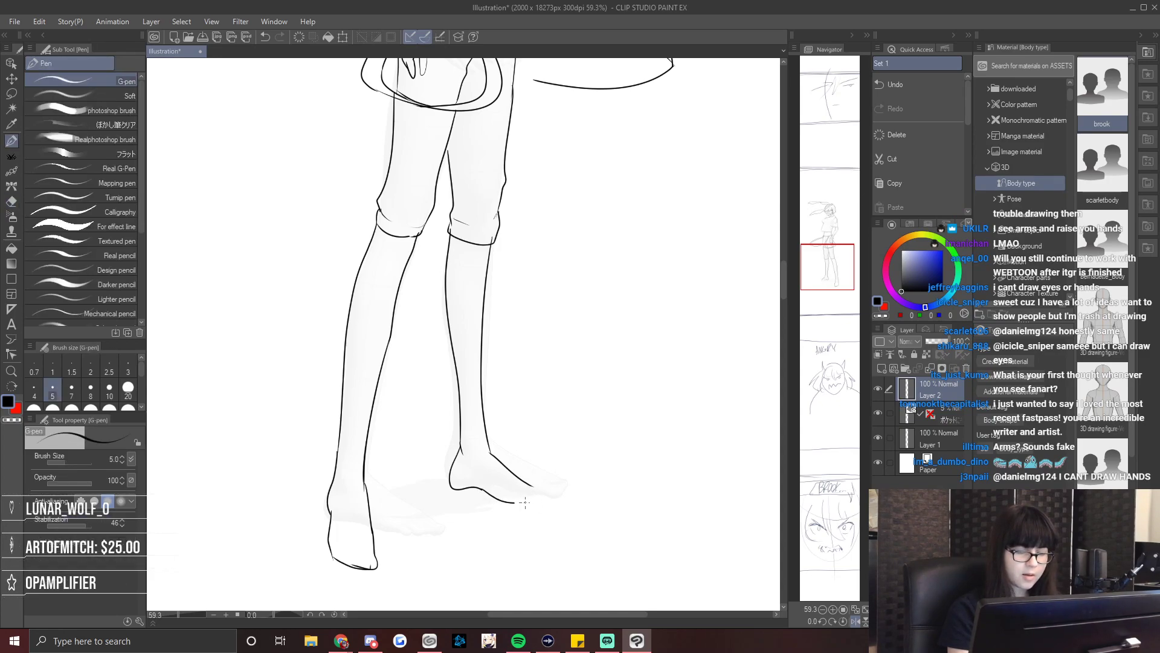
left_click_drag(481, 488, 528, 501)
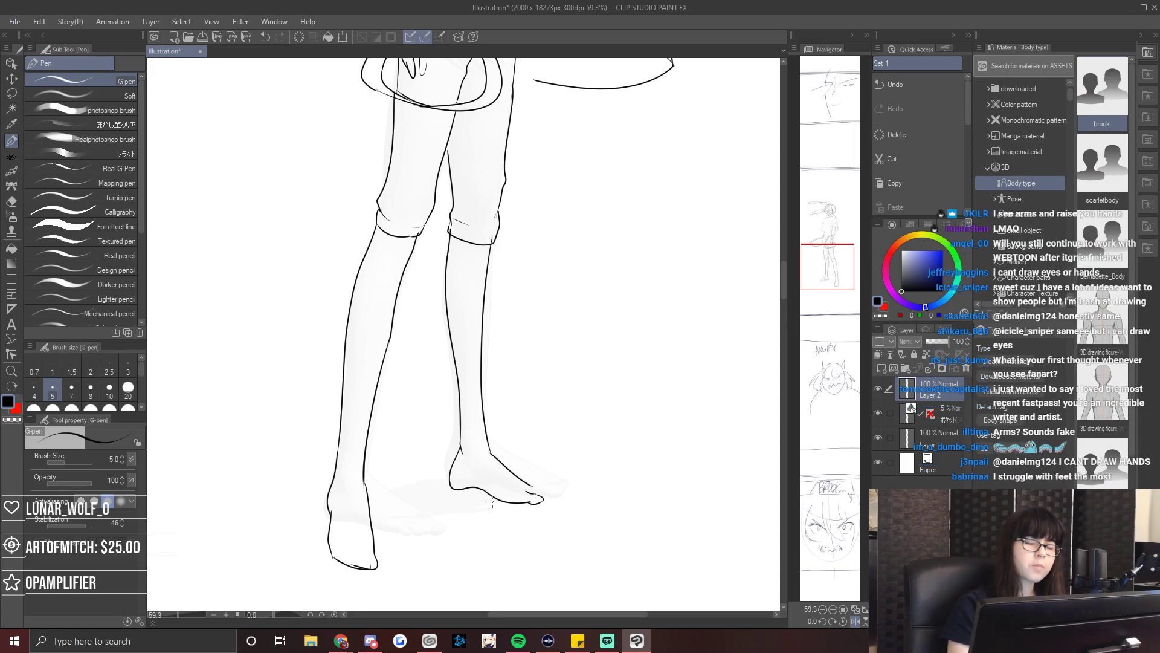
left_click_drag(534, 485, 543, 490)
Rework the line joining the far leg's shin to the top of its foot.
key("h")
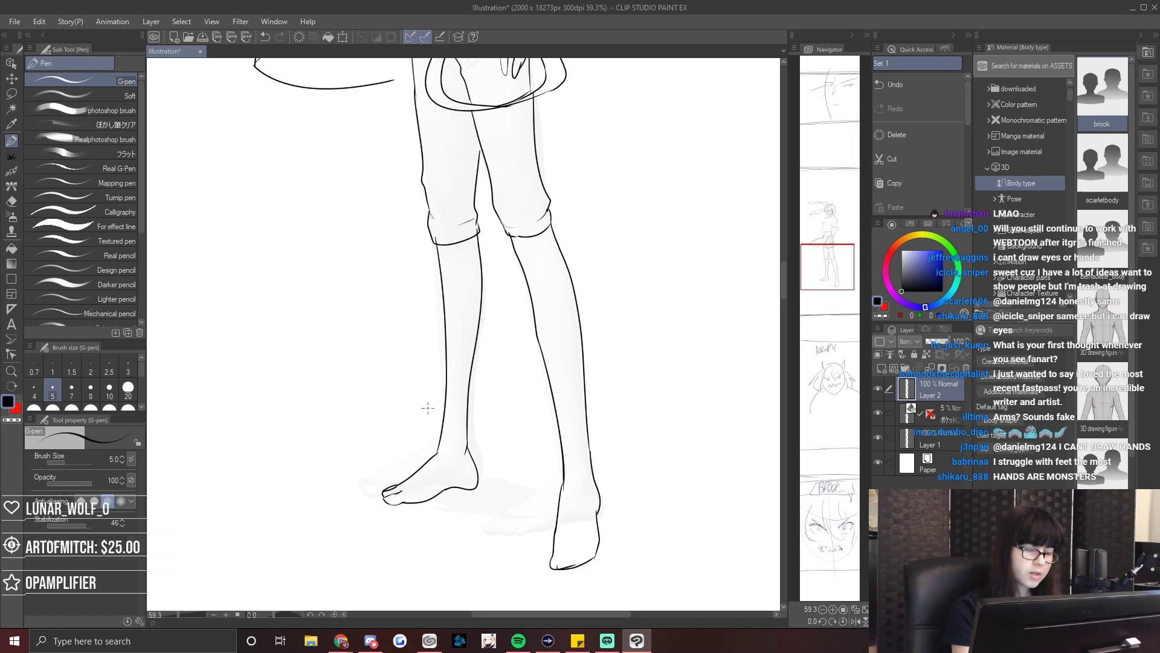
key("e")
left_click_drag(439, 430, 424, 464)
key("p")
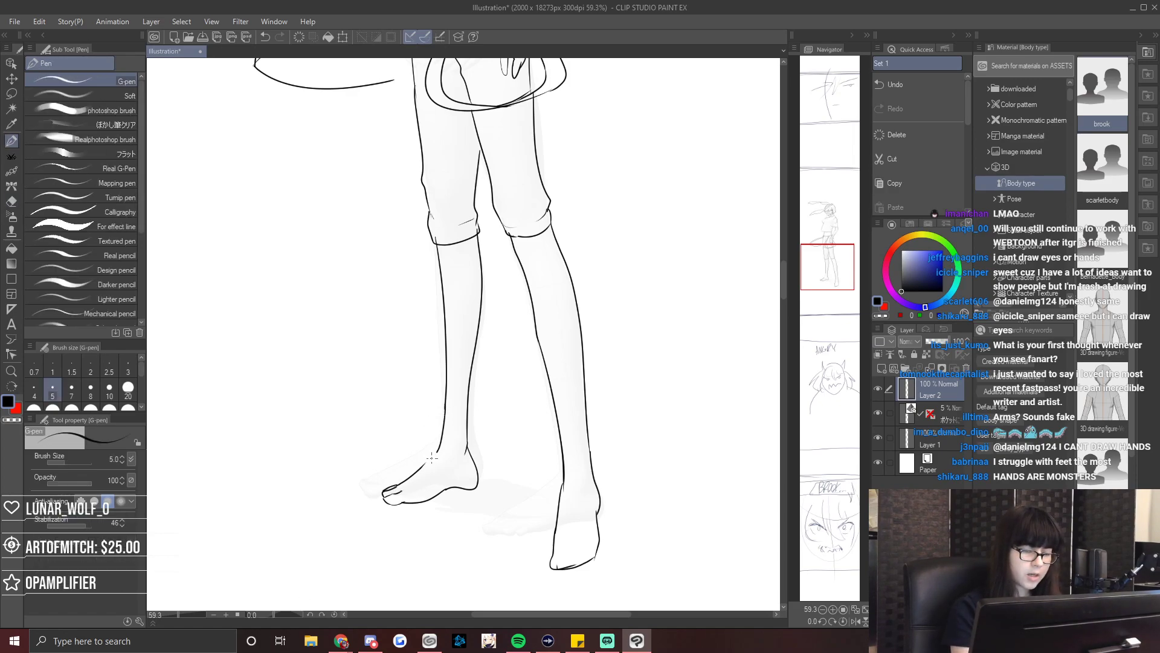
Redraw the far leg's back contour with a fuller calf curve tapering towards the ankle.
key("e")
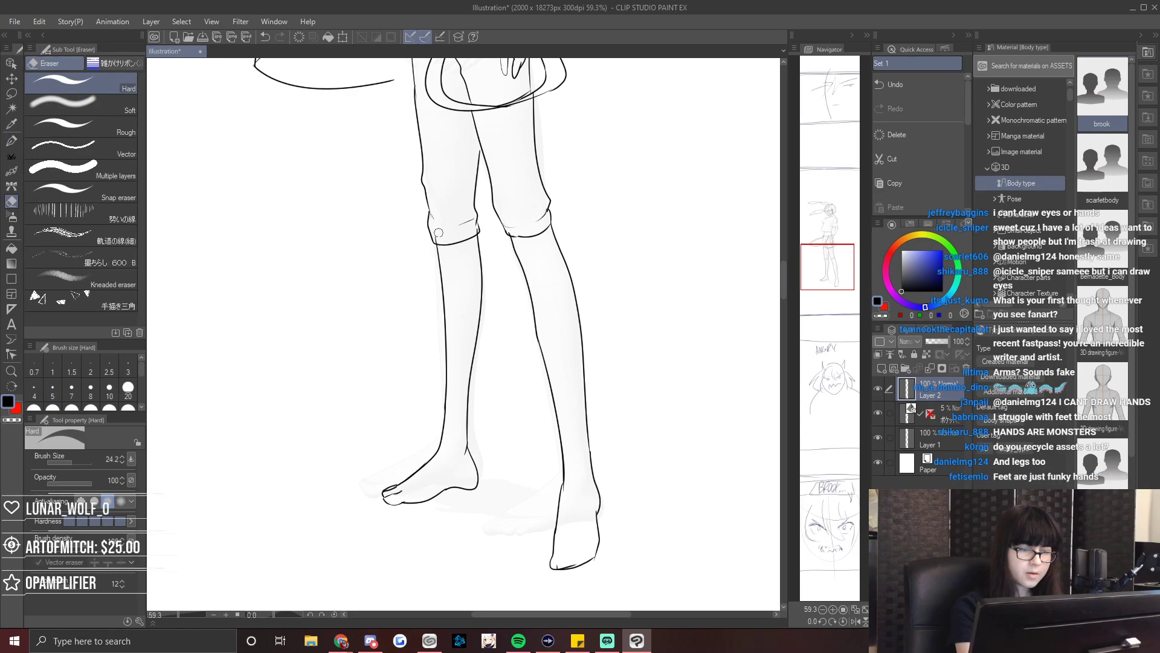
key("p")
left_click_drag(482, 239, 473, 366)
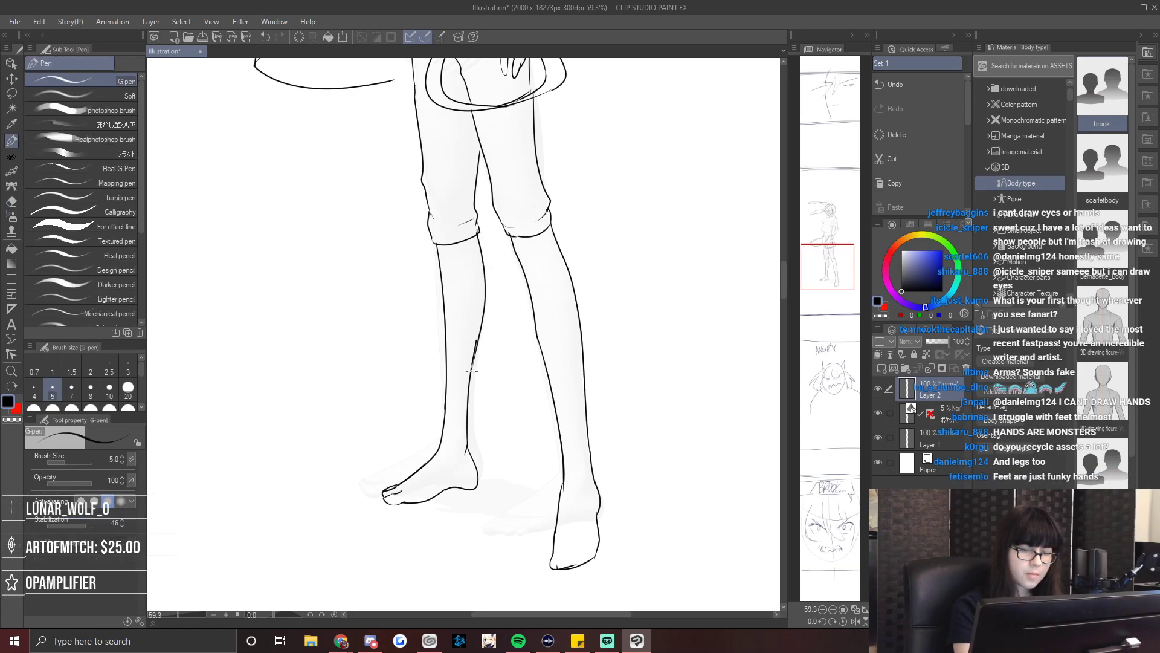
key("e")
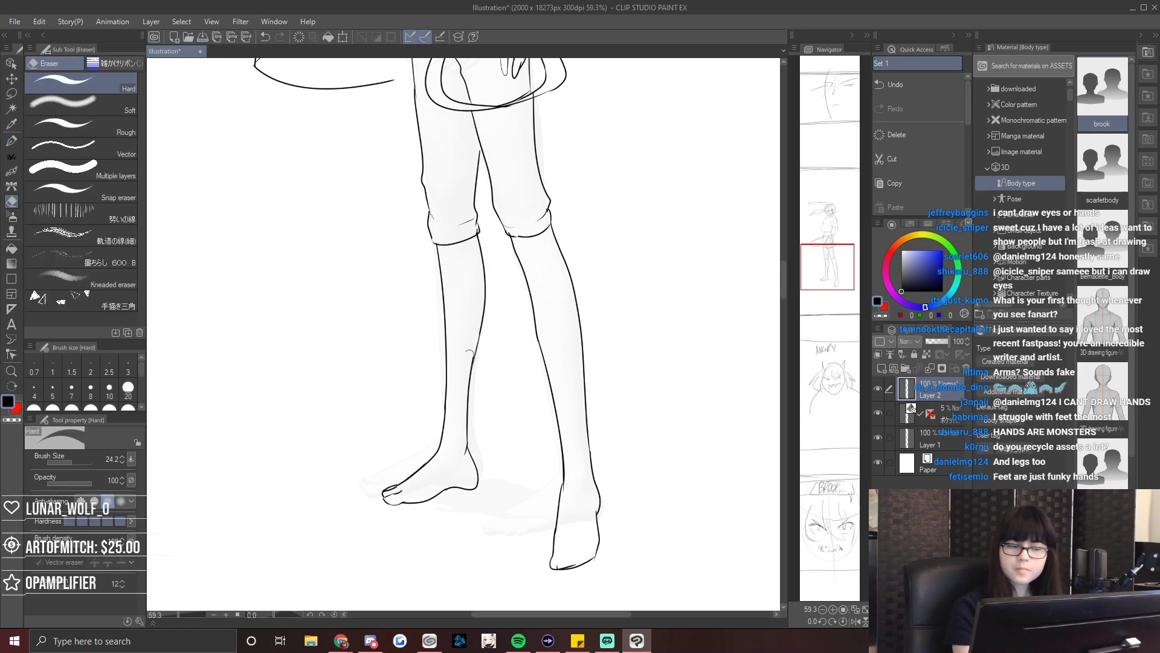
key("p")
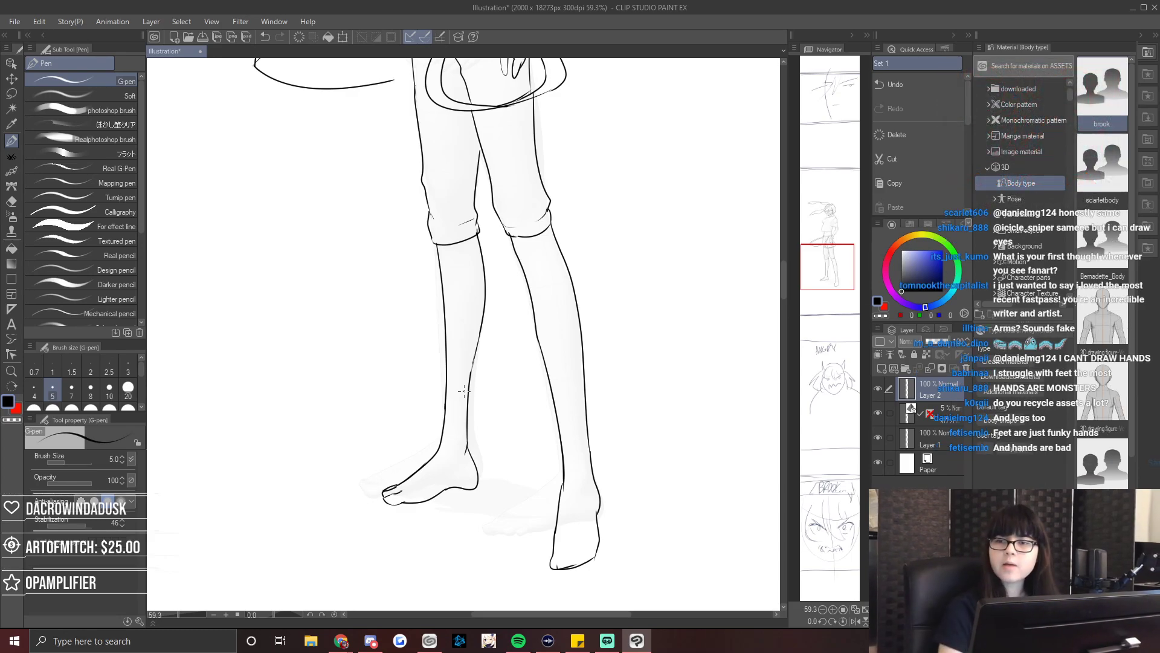
Redraw the near leg's inner contour from the calf to the ankle and erase the foot's inner edge.
key("h")
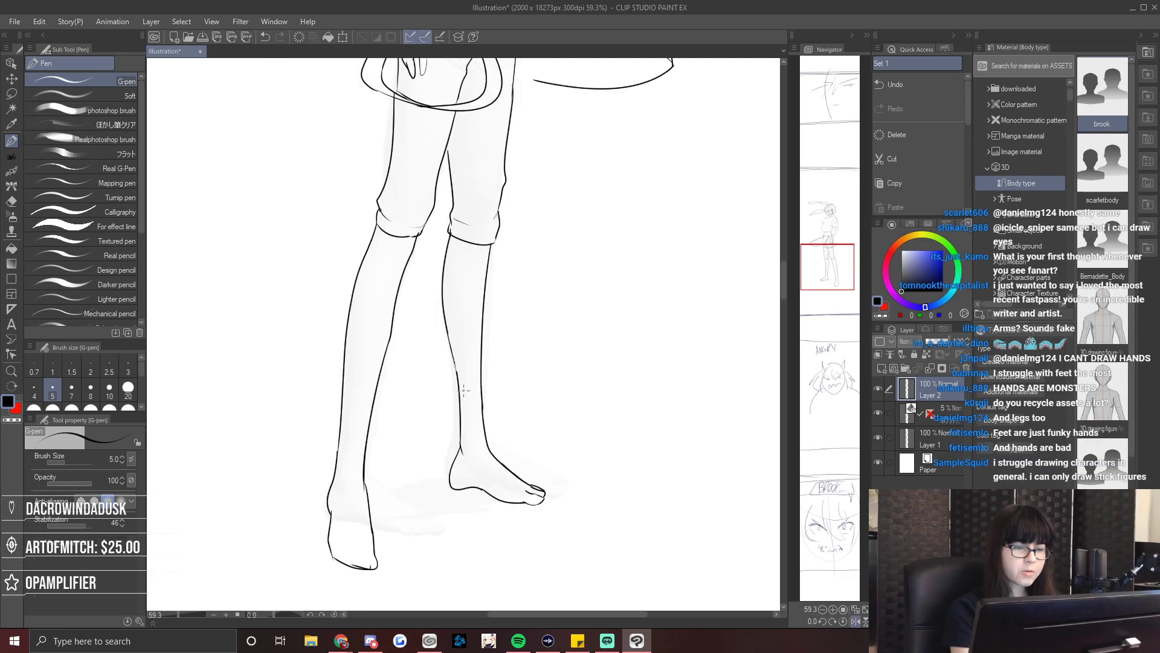
key("e")
key("p")
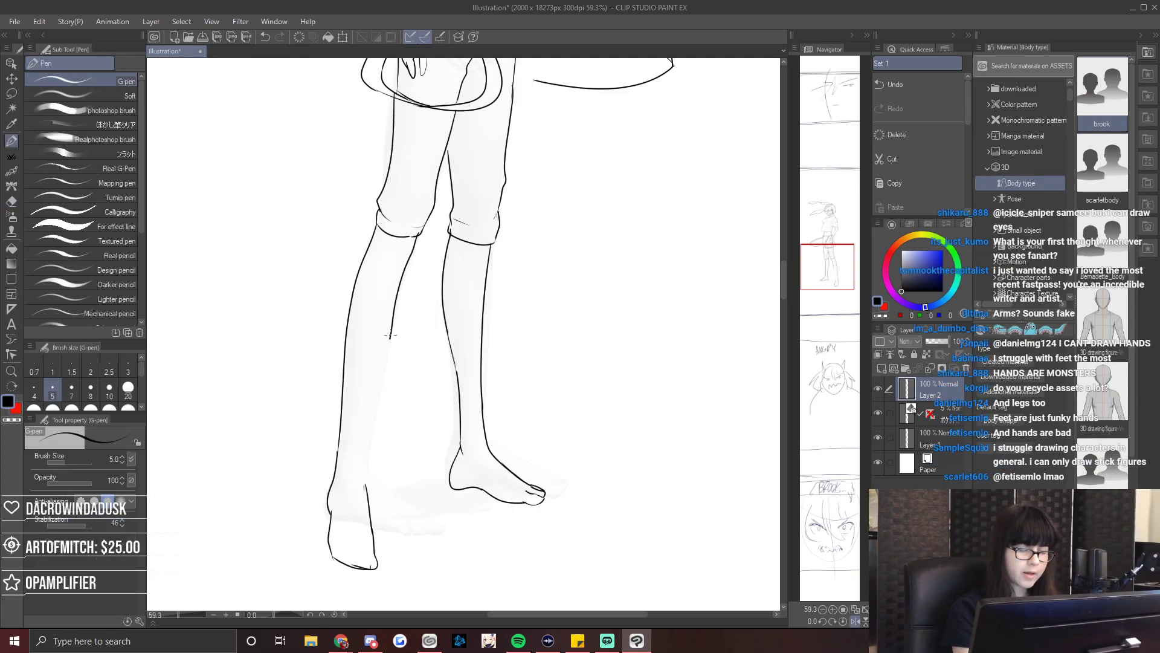
key("e")
key("p")
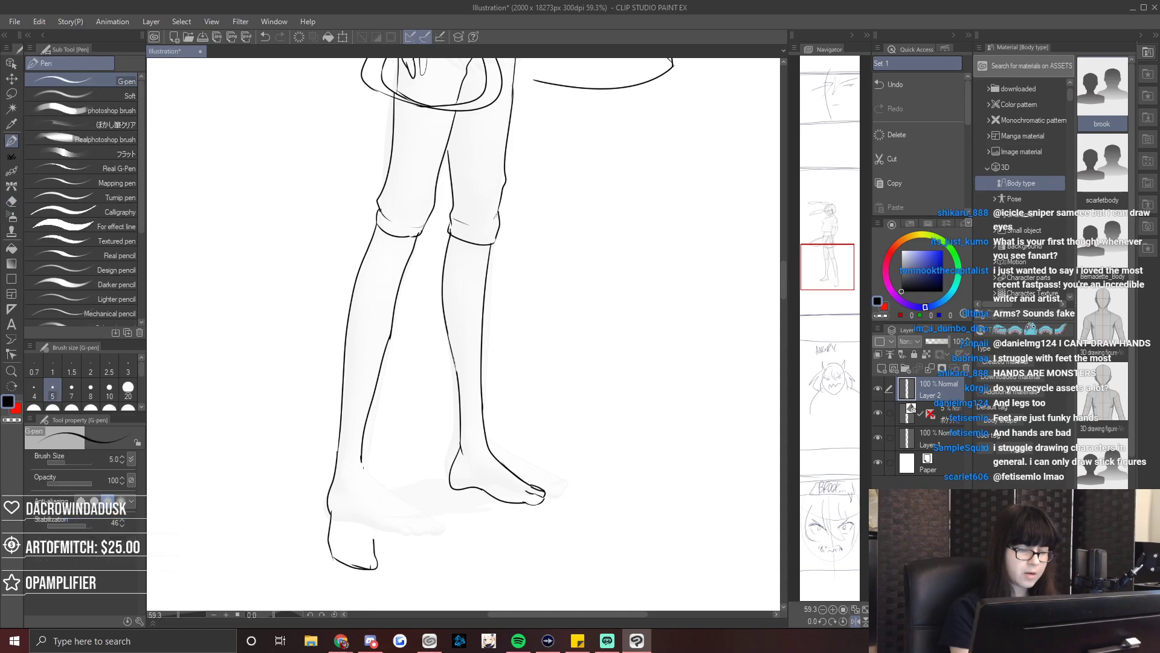
Replace the near foot with a wider, rounded outline angled outward from the ankle.
left_click_drag(373, 539, 593, 540)
key("e")
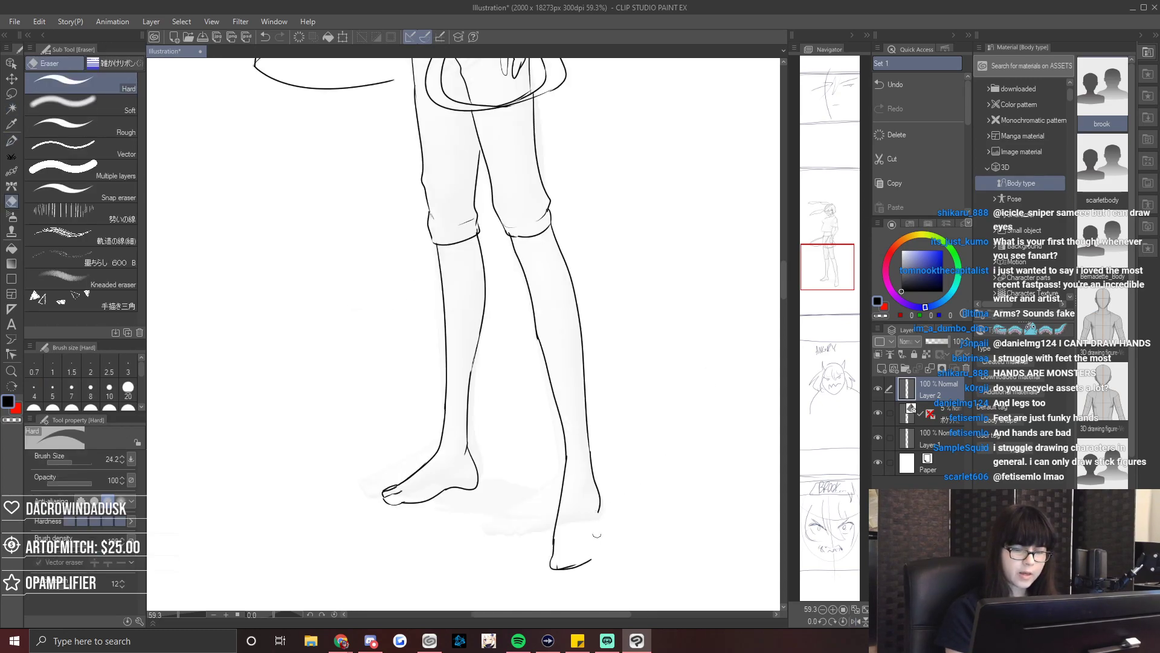
key("p")
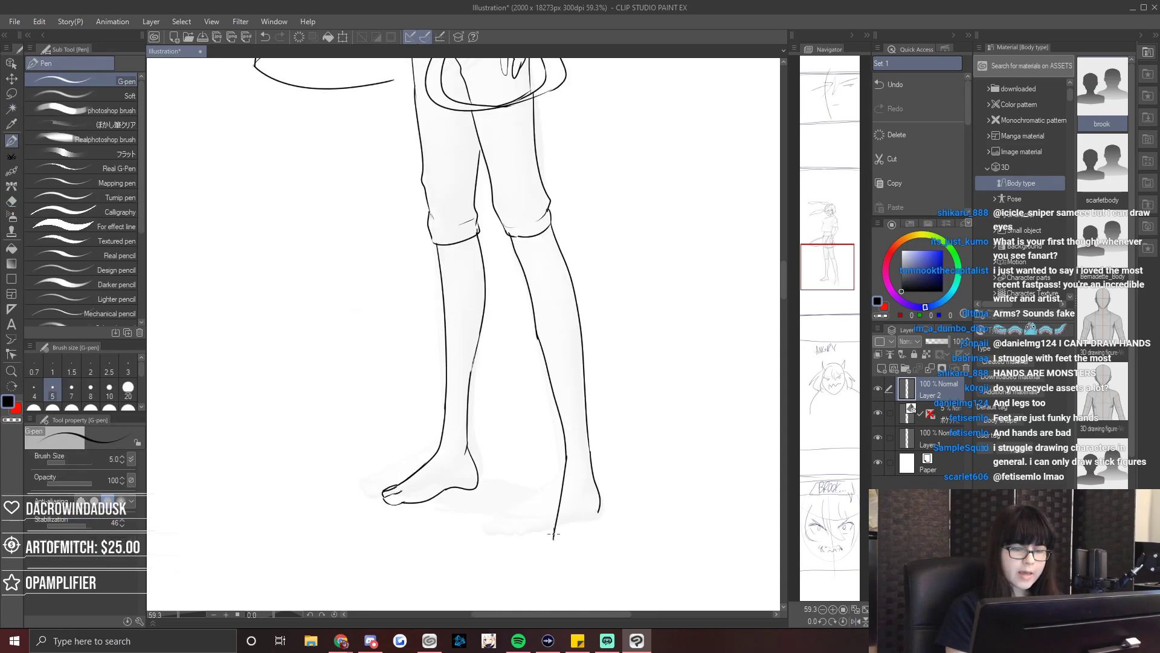
mouse_move(598, 510)
left_mouse_down()
mouse_move(571, 567)
mouse_move(543, 551)
left_mouse_up()
key("e")
key("p")
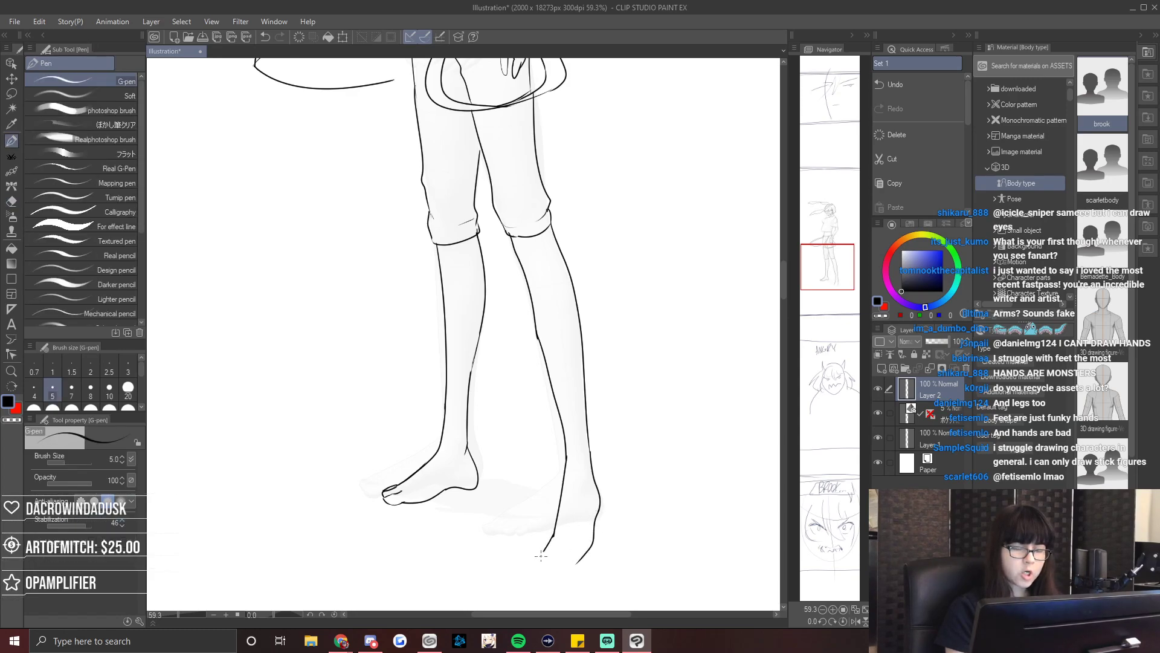
Add a first short toe line inside the front end of the near foot.
left_click_drag(830, 259, 835, 273)
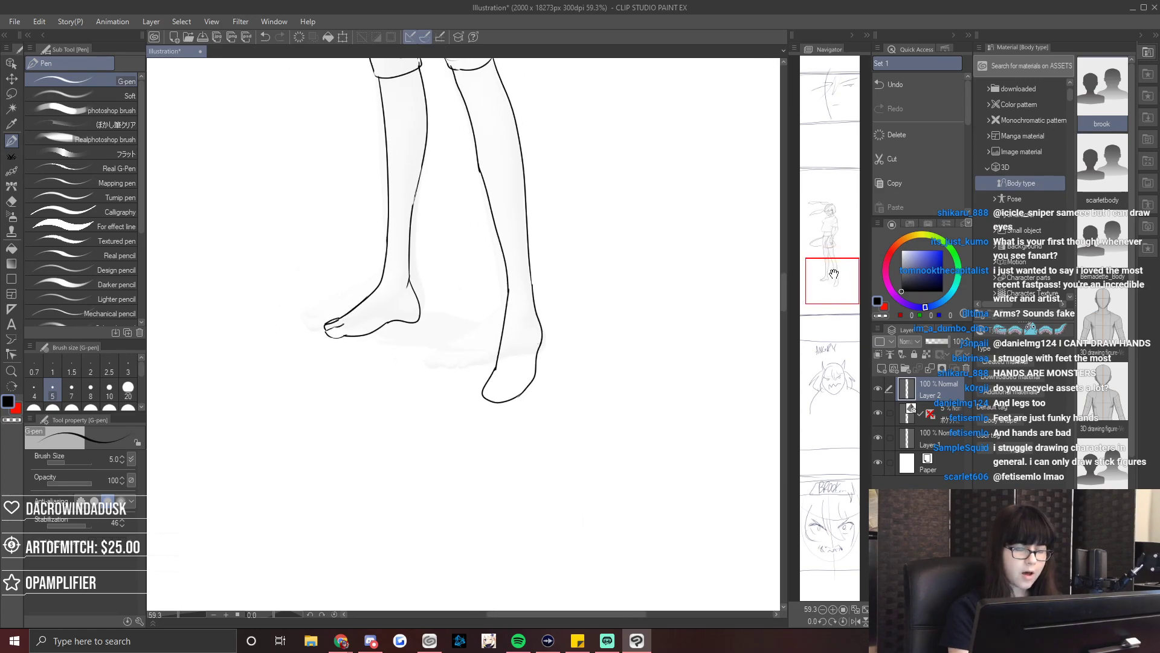
left_click_drag(177, 613, 184, 615)
key("h")
key("e")
key("p")
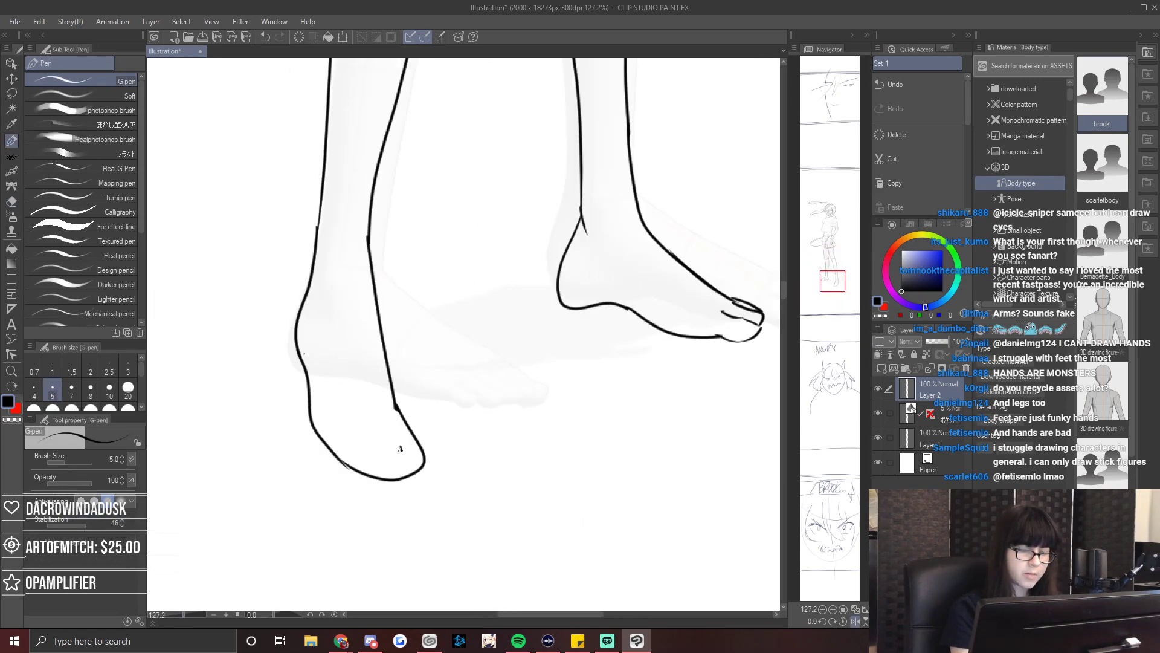
left_click_drag(398, 443, 403, 458)
Rework the near foot's tip into a rounded outermost toe with a second toe beside it.
key("h")
key("e")
mouse_move(522, 463)
left_mouse_down()
mouse_move(513, 477)
mouse_move(536, 476)
left_mouse_up()
key("p")
key("e")
key("p")
key("e")
key("p")
key("e")
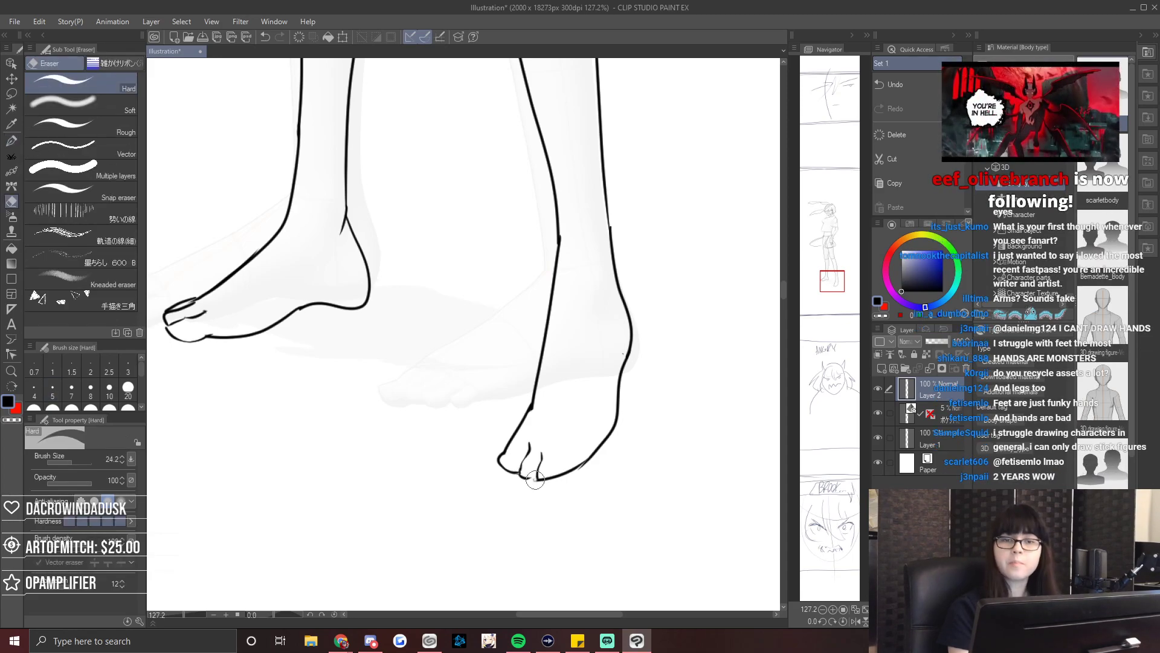
Draw the near foot's remaining toes and join the last one to the side of the foot.
key("p")
key("e")
left_click_drag(535, 478, 556, 475)
key("p")
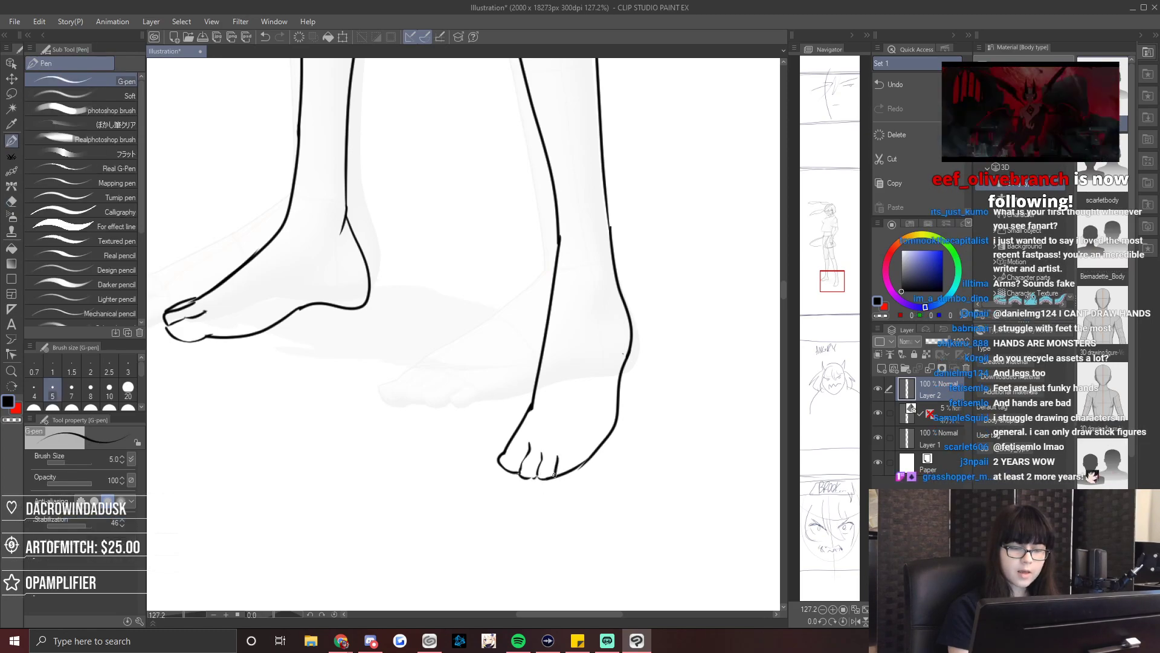
key("e")
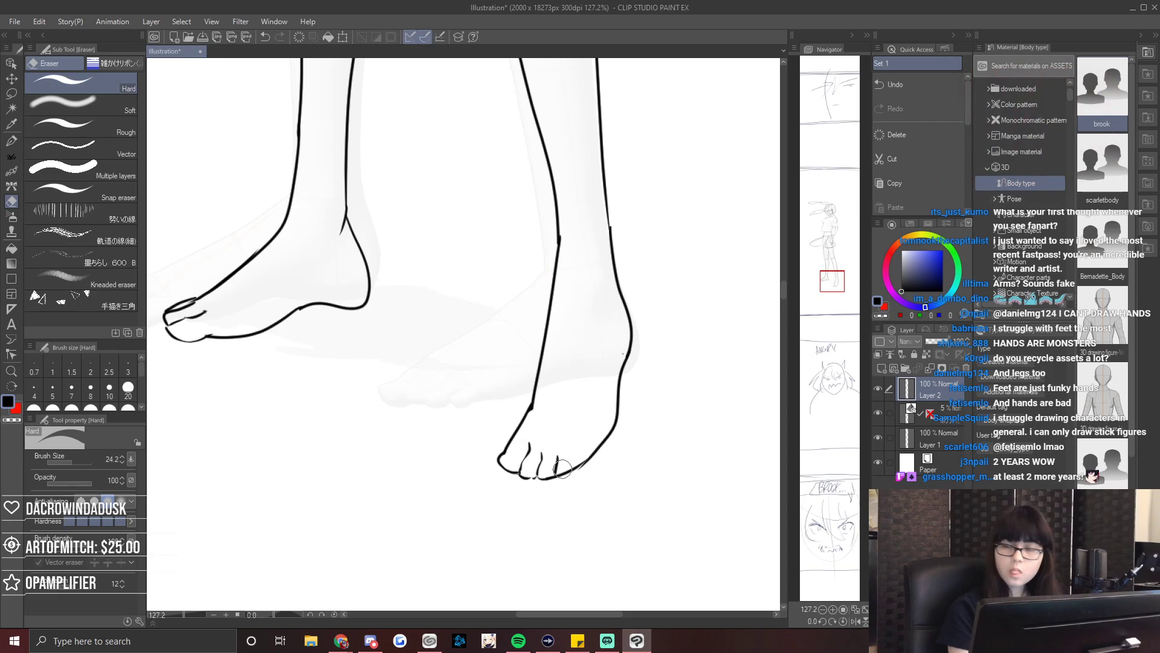
key("p")
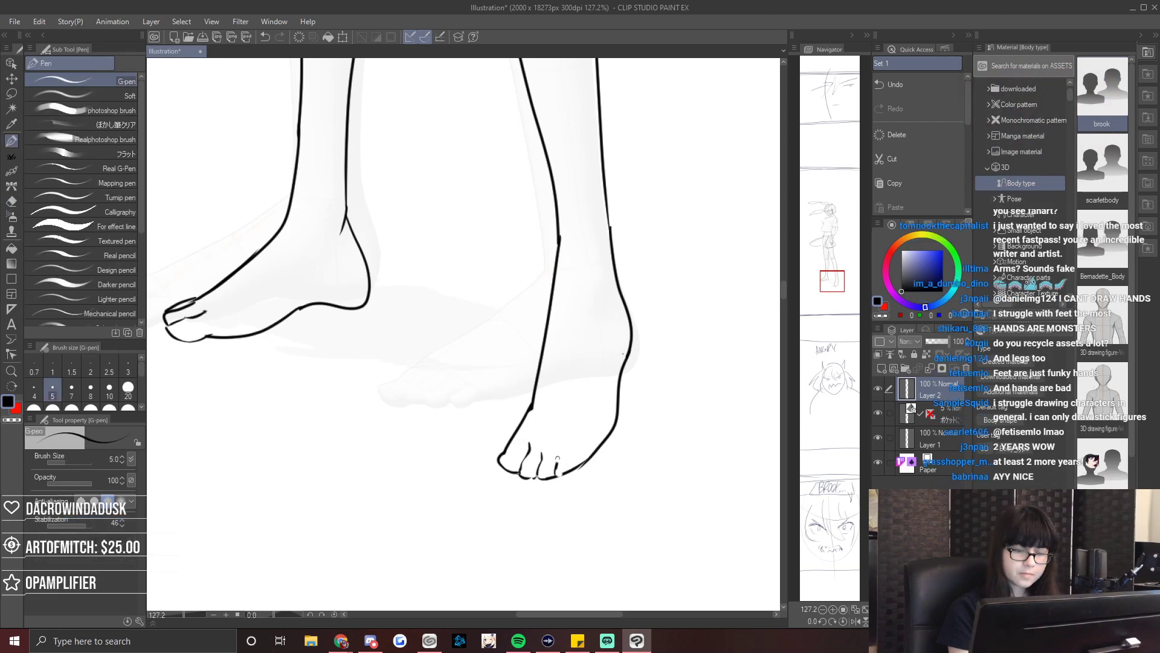
left_click_drag(570, 459, 588, 459)
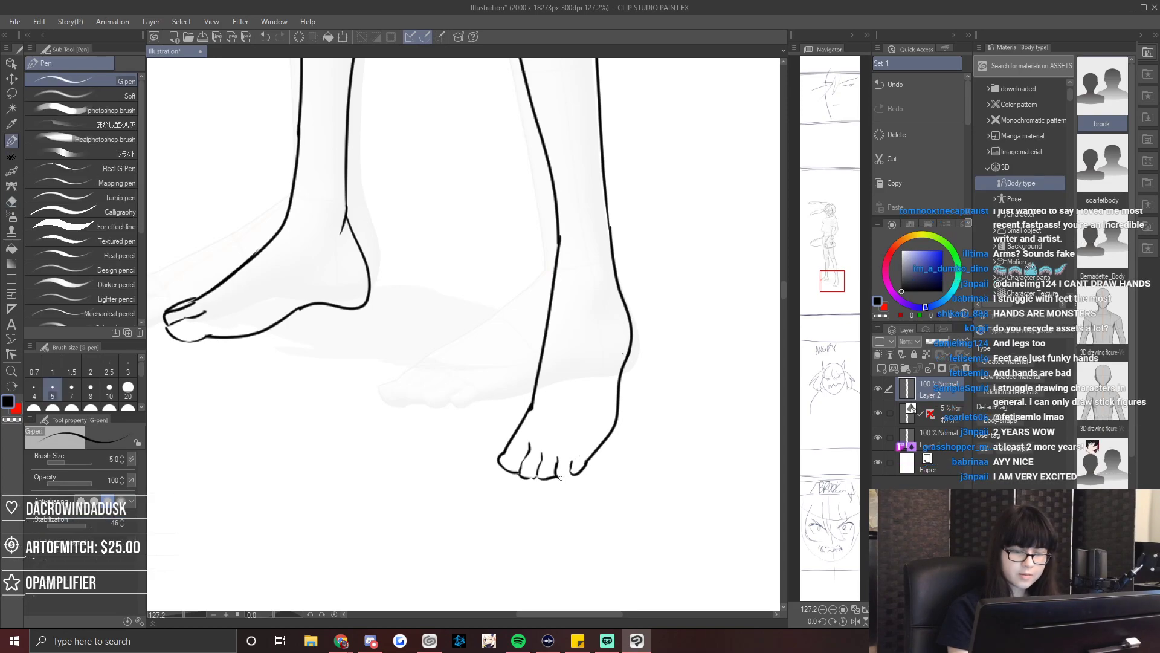
key("h")
key("h")
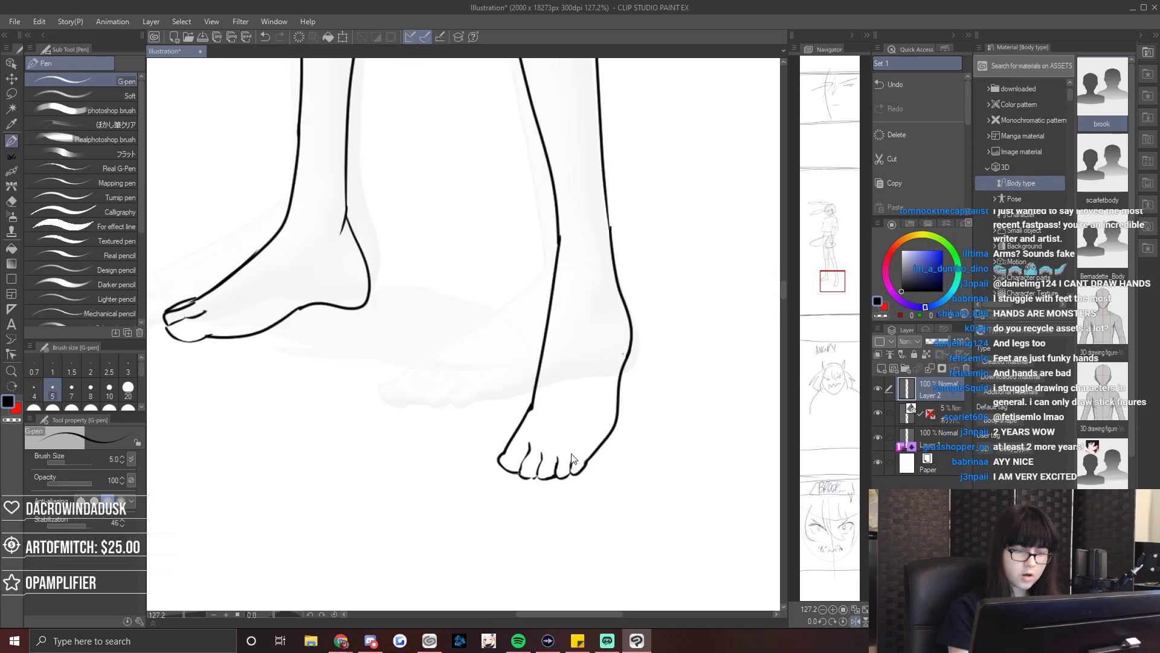
Redraw the near foot's heel so it bulges further back, blending it into the ankle and side contours.
key("e")
key("p")
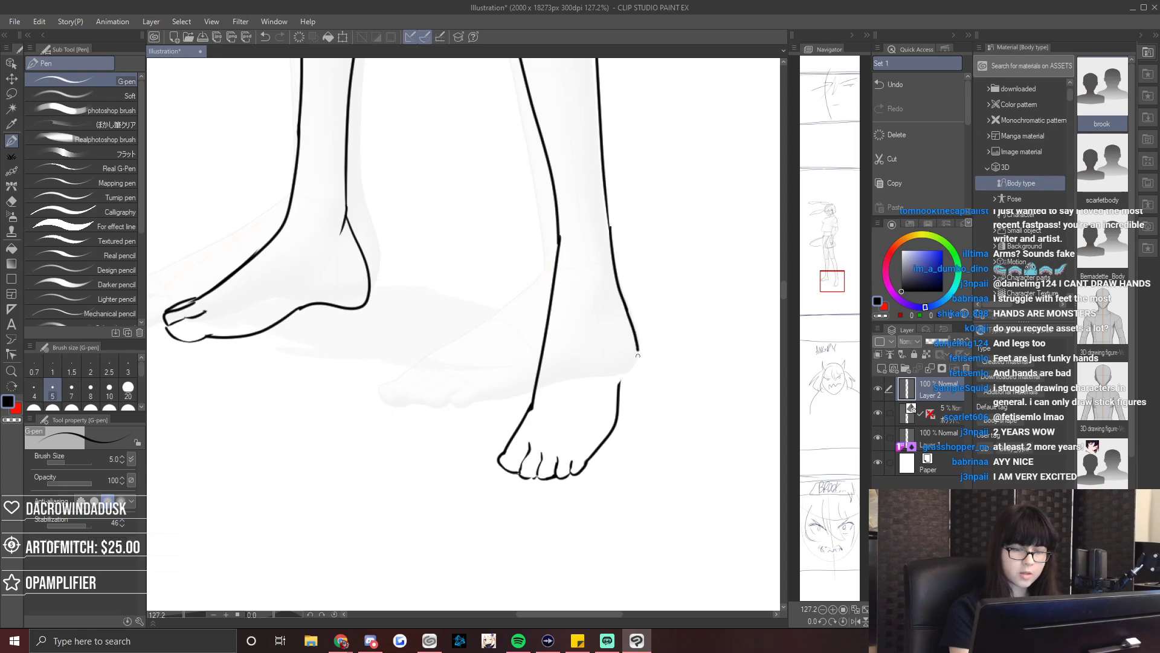
key("e")
left_click_drag(617, 284, 605, 186)
key("p")
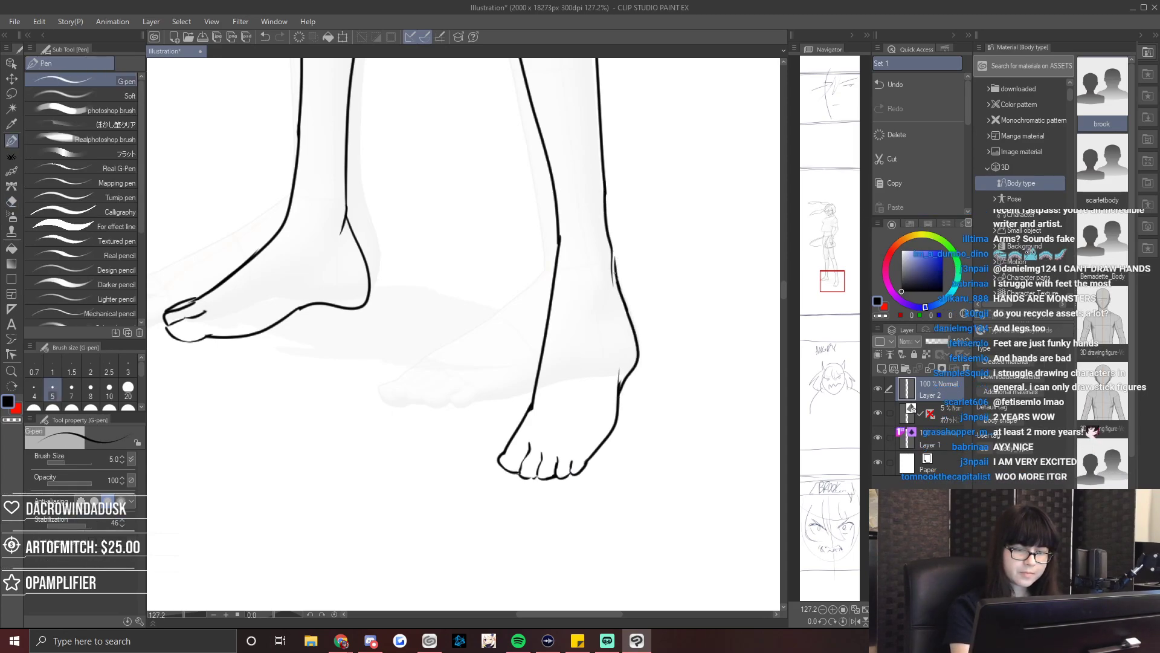
key("e")
left_click_drag(625, 300, 628, 312)
key("p")
left_click_drag(612, 262, 630, 320)
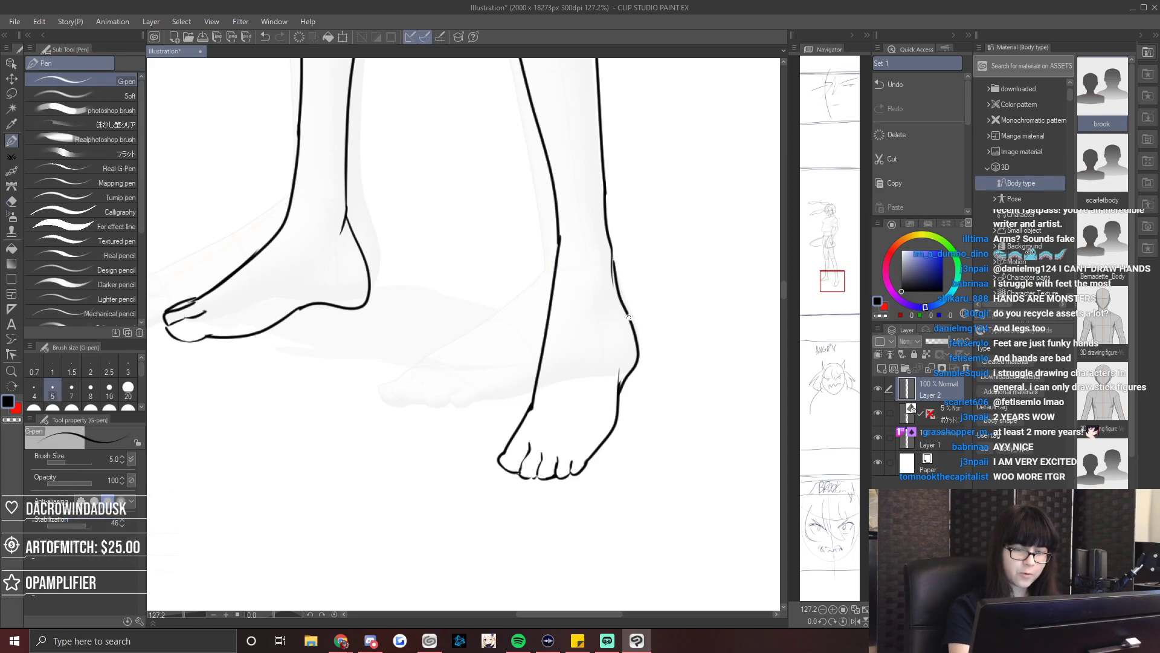
Undo the last stroke at the near ankle and redraw its back contour as one smooth line into the heel.
key("ctrl+z")
left_click_drag(611, 263, 629, 319)
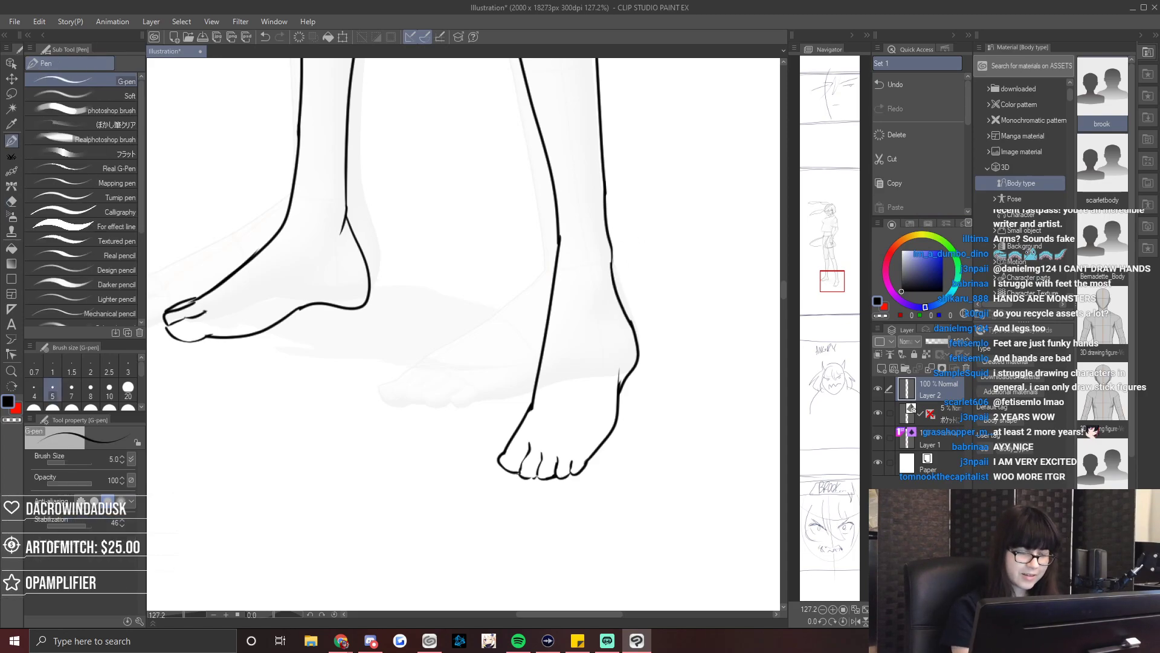
left_click_drag(182, 616, 174, 616)
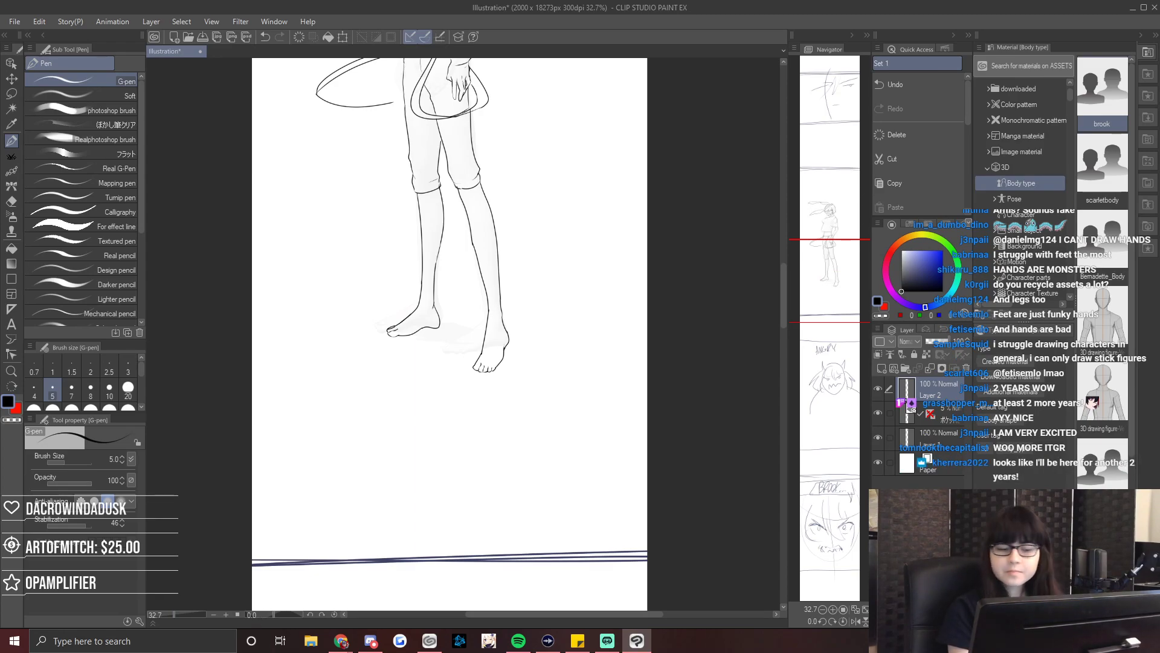
left_click_drag(841, 300, 828, 265)
left_click_drag(177, 617, 181, 616)
mouse_move(384, 357)
left_mouse_down()
mouse_move(356, 346)
mouse_move(355, 293)
mouse_move(354, 416)
left_mouse_up()
key("ctrl+z")
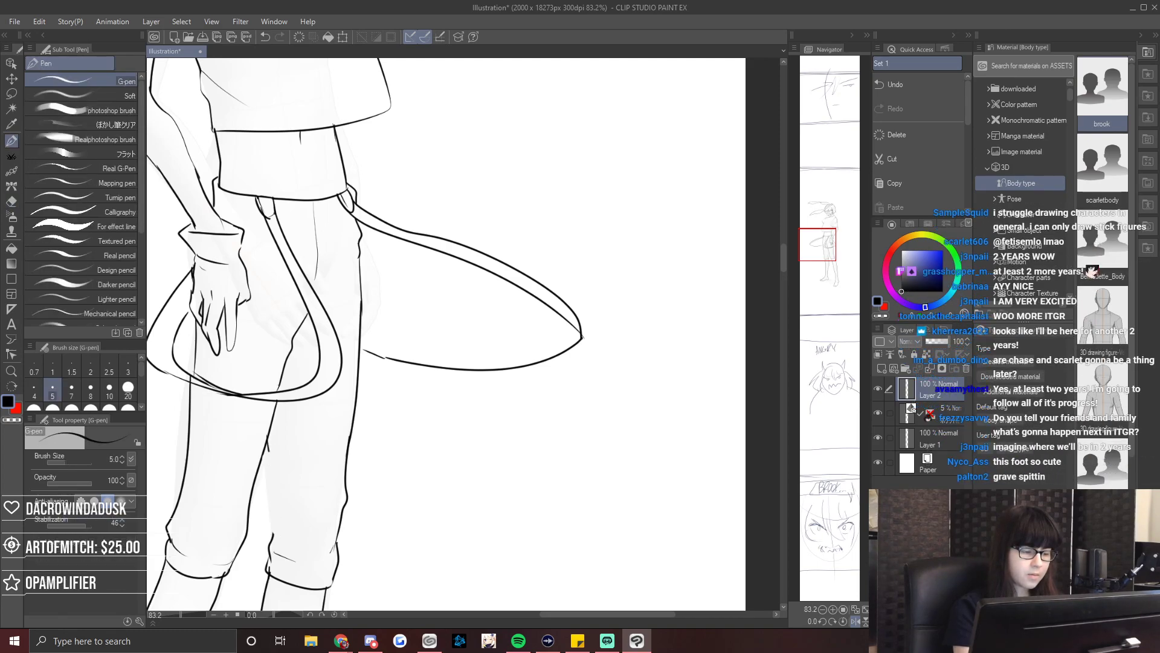
Clean up the near leg's rolled trouser cuff and redraw its hem and outer corner with a firmer line.
key("e")
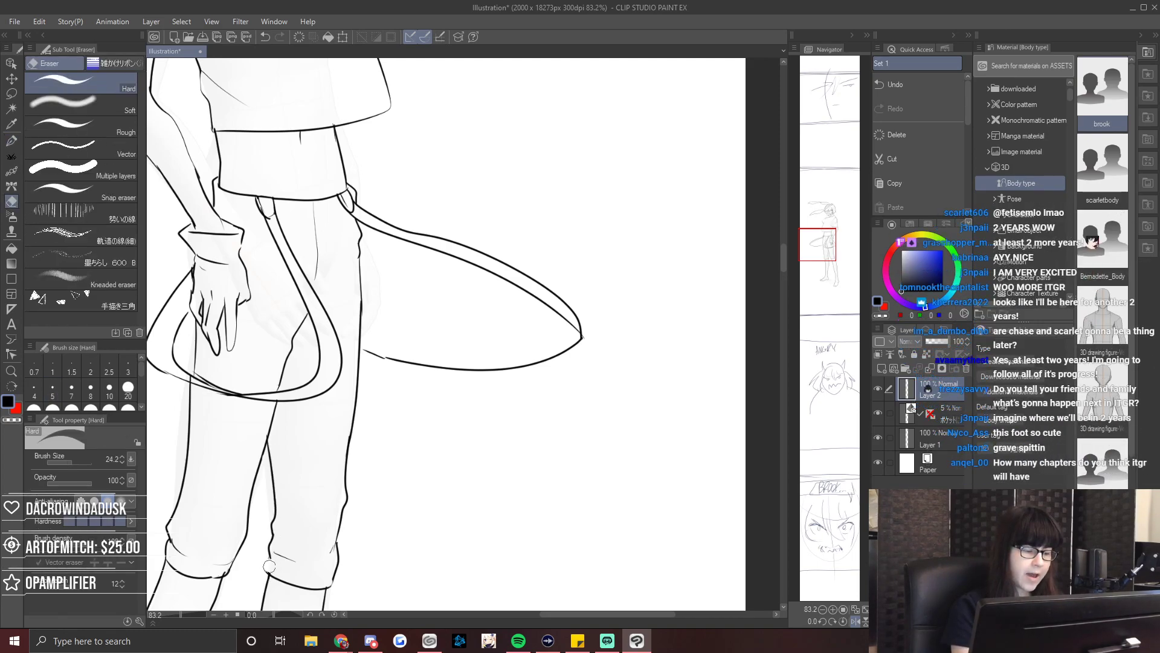
key("p")
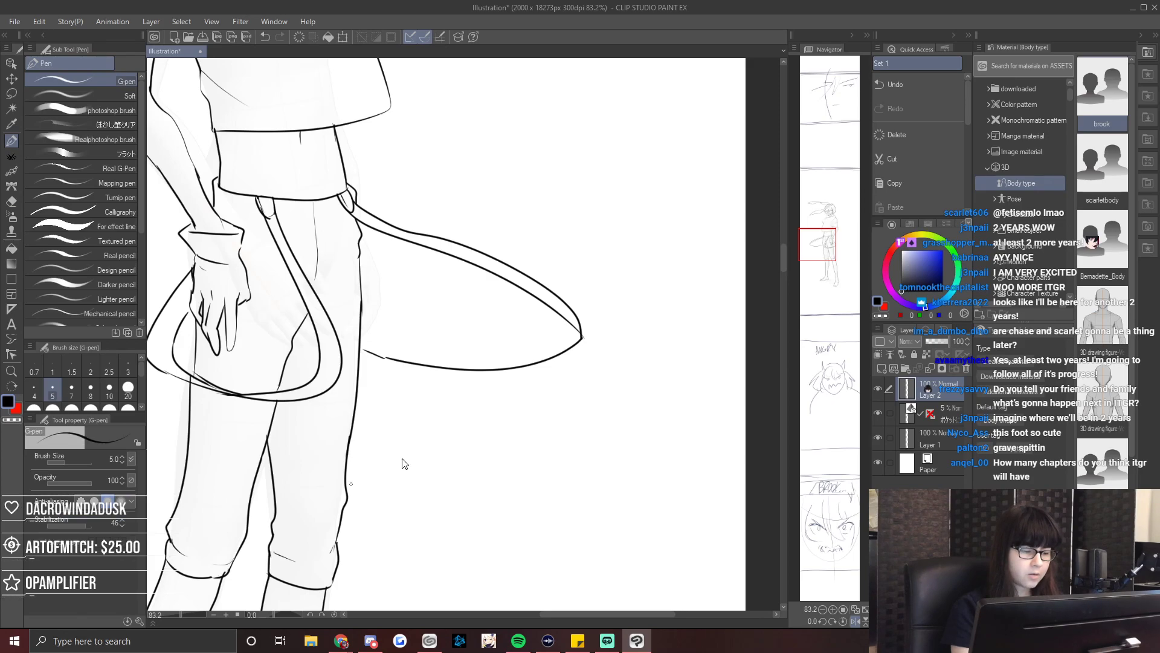
key("h")
key("e")
left_click_drag(824, 244, 832, 252)
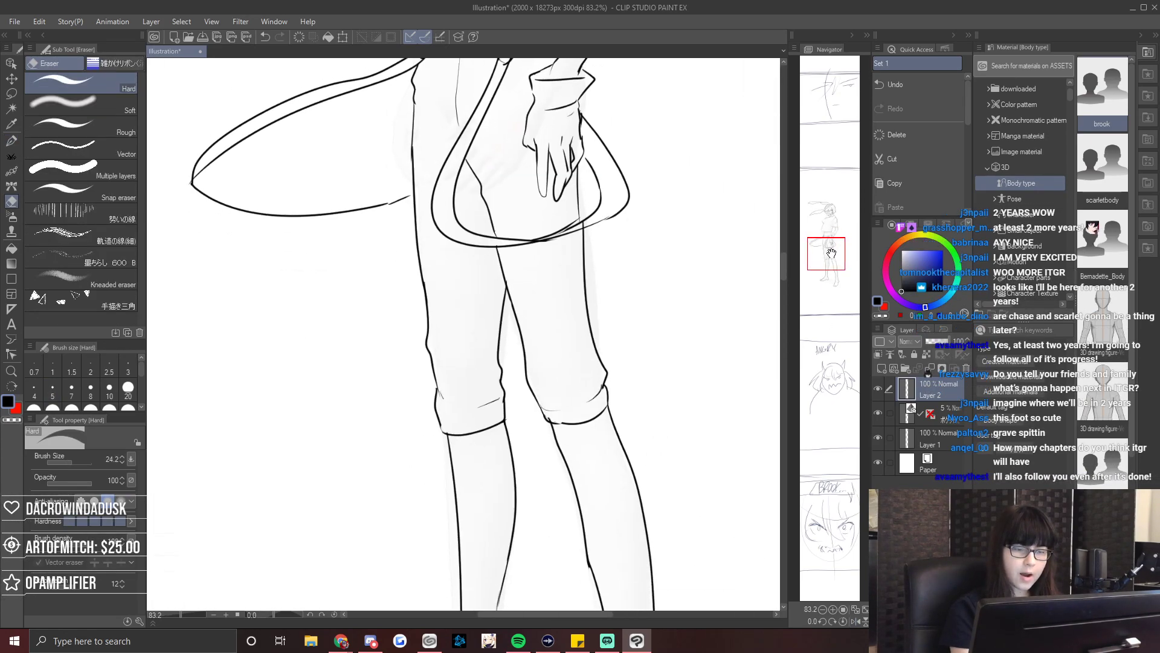
key("p")
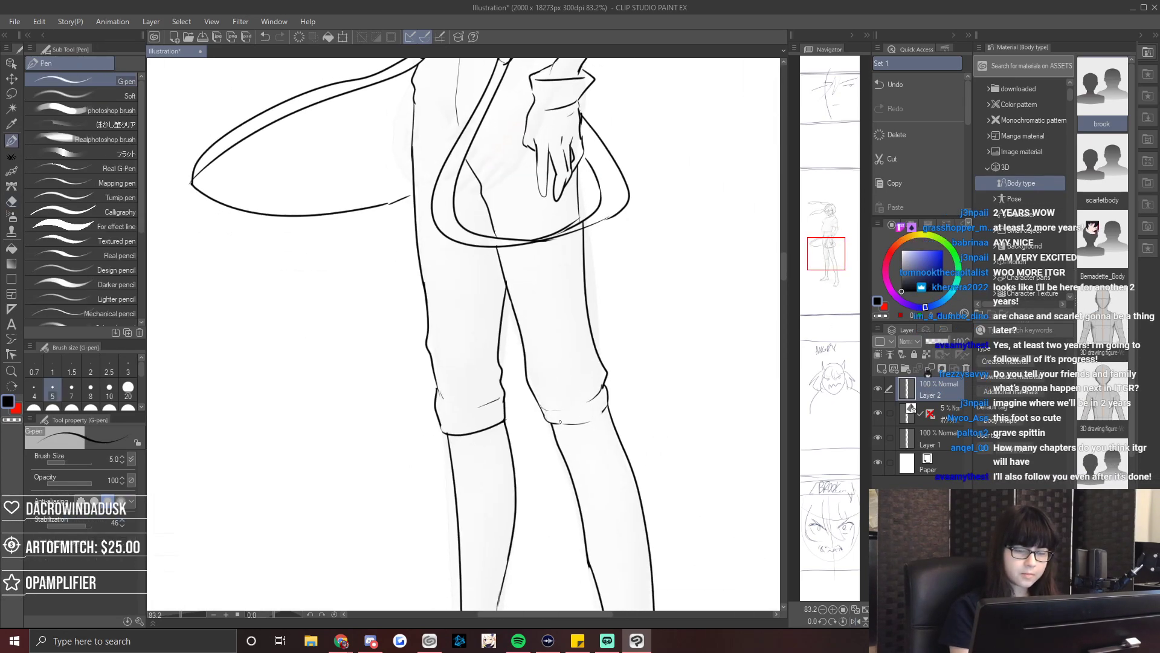
key("e")
mouse_move(586, 422)
left_mouse_down()
mouse_move(605, 408)
mouse_move(606, 384)
left_mouse_up()
key("p")
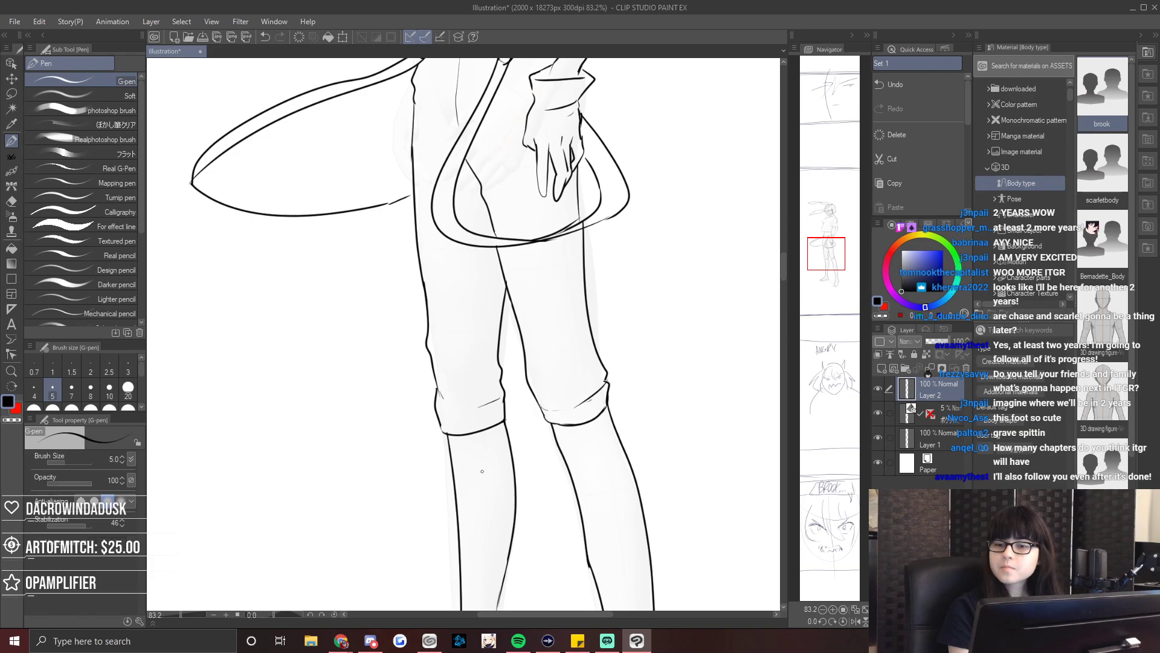
Erase the lower part of the shirt's front edge and redraw it flaring further outward in a long curve.
left_click_drag(825, 255, 827, 231)
key("h")
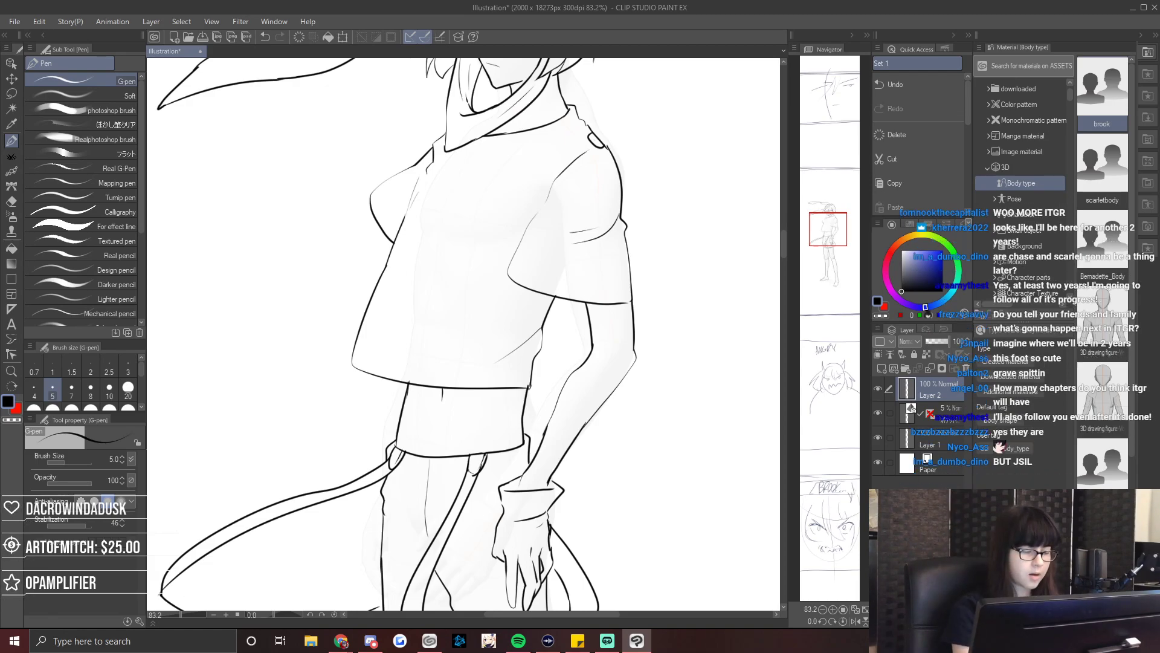
left_click_drag(179, 613, 180, 616)
key("e")
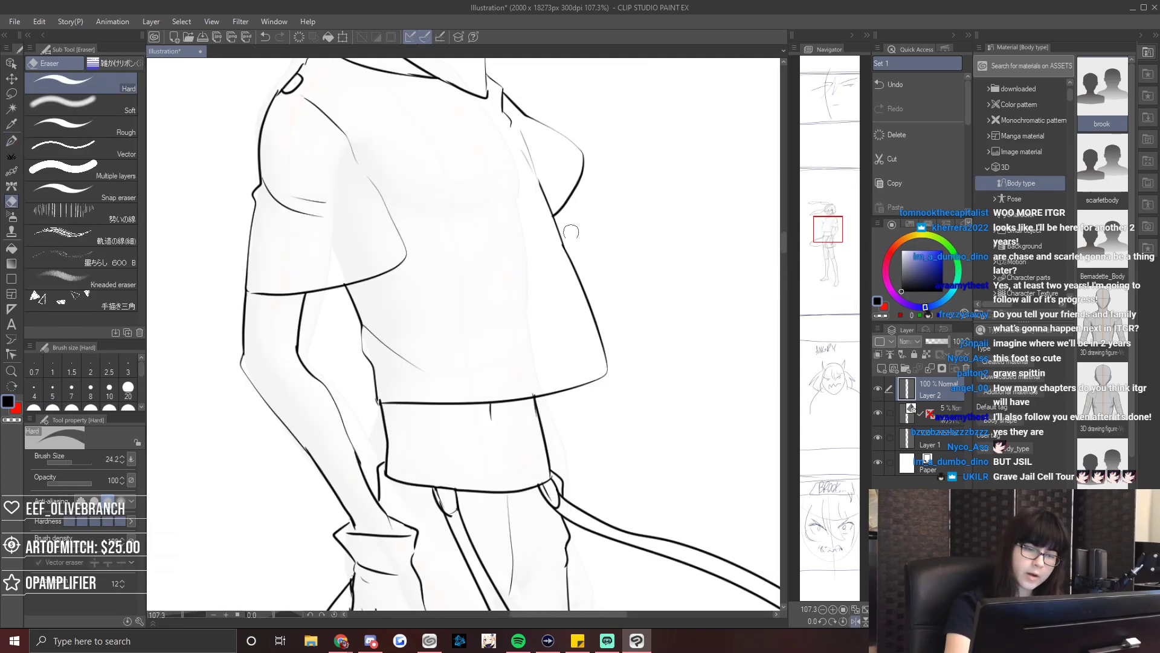
left_click_drag(581, 283, 611, 370)
key("p")
left_click_drag(563, 241, 608, 370)
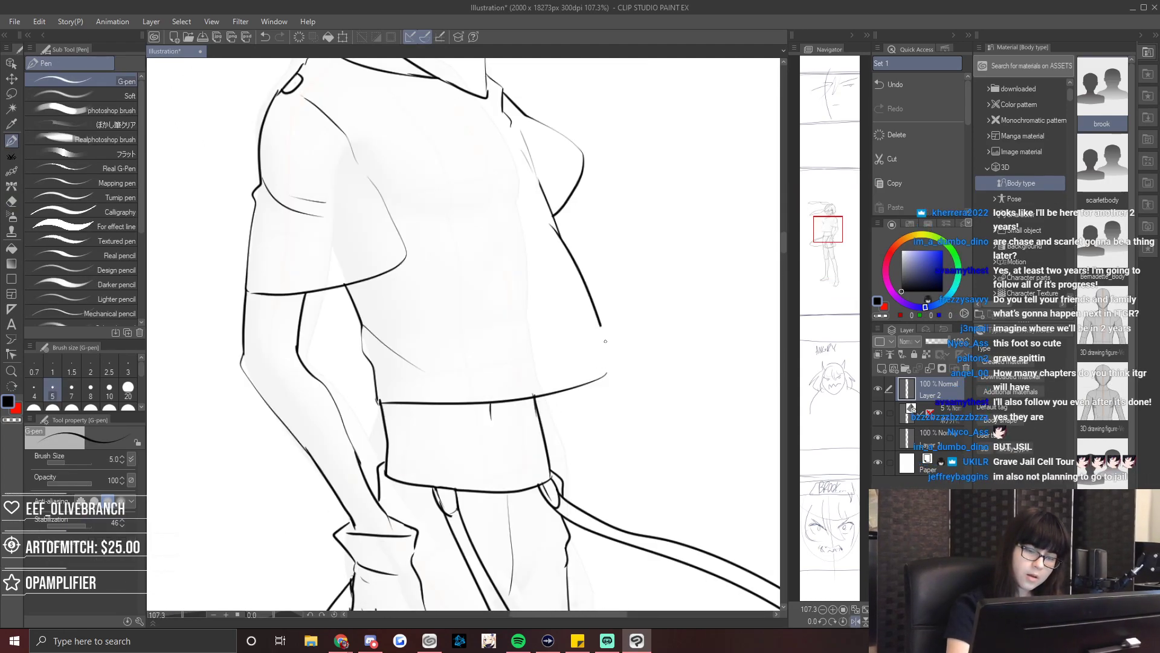
key("ctrl+z")
mouse_move(551, 220)
left_mouse_down()
mouse_move(613, 332)
mouse_move(605, 374)
left_mouse_up()
key("h")
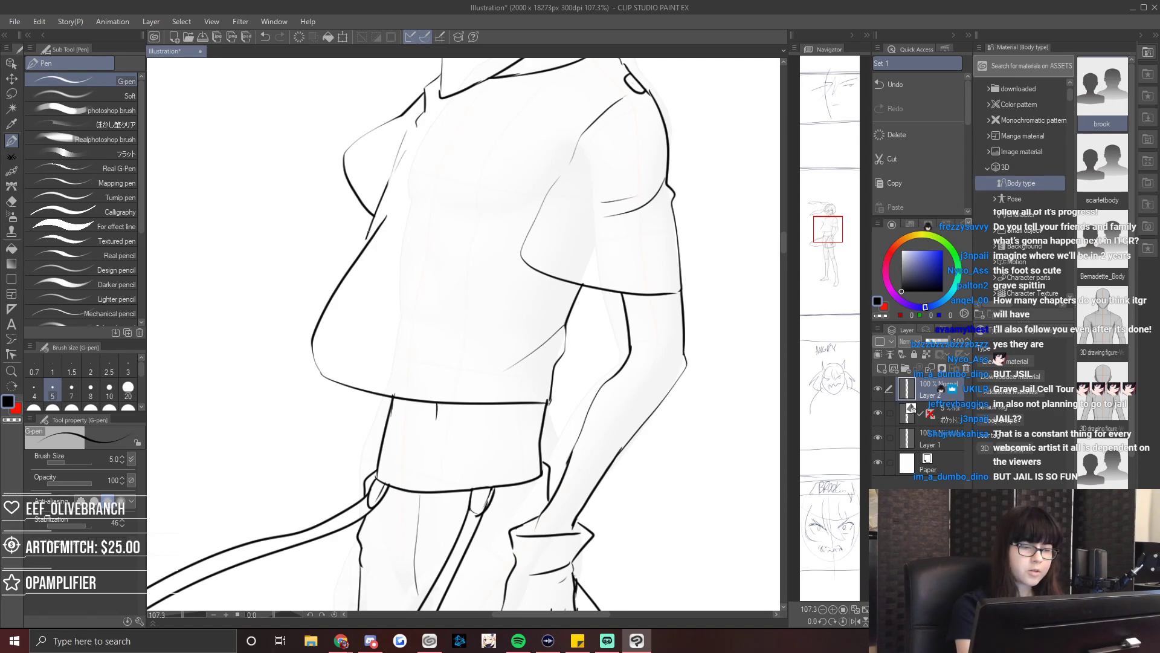
Rework the shirt's lower front corner into a sharp point and join it to the hem line.
key("h")
key("e")
mouse_move(611, 344)
left_mouse_down()
mouse_move(610, 370)
mouse_move(622, 364)
left_mouse_up()
key("p")
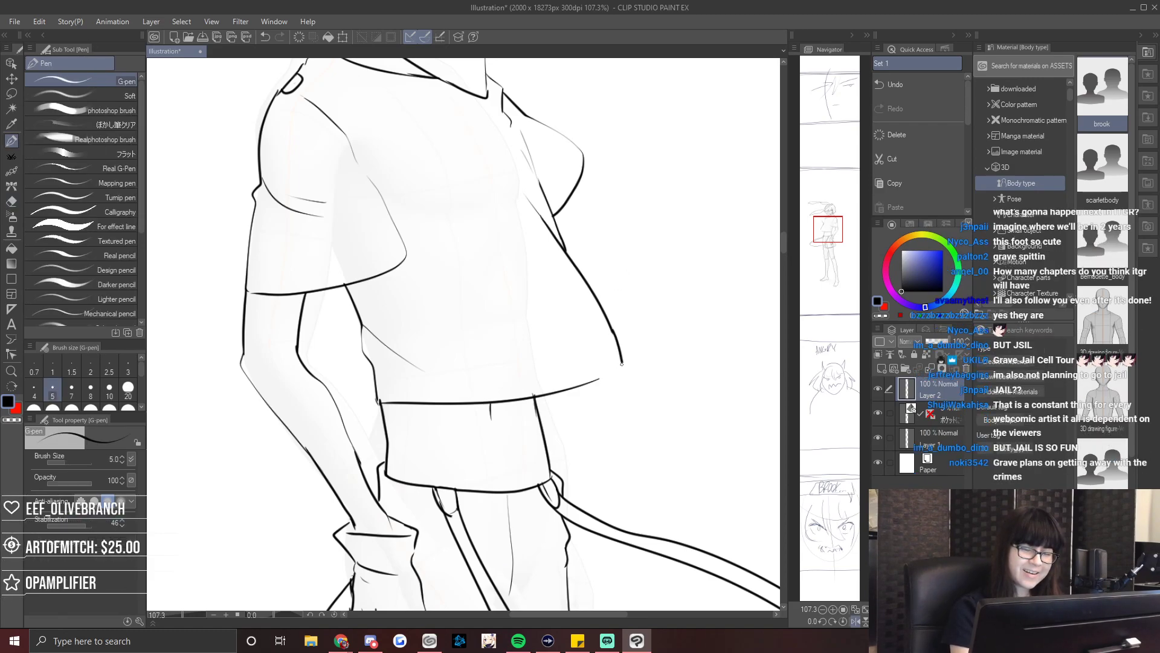
key("e")
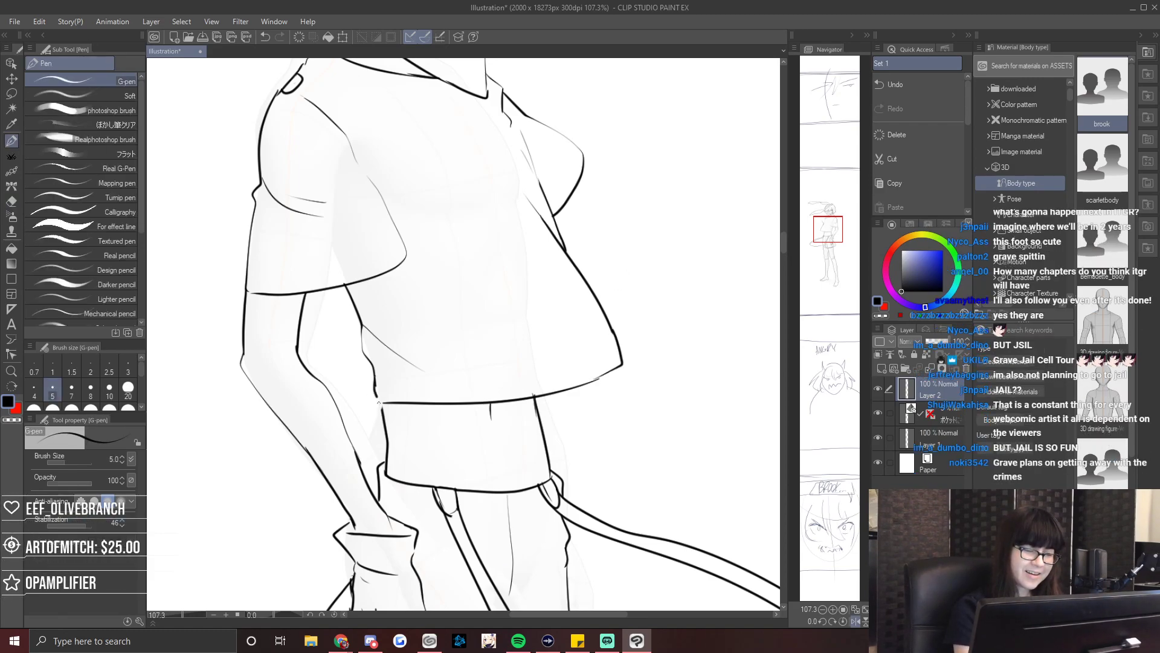
key("h")
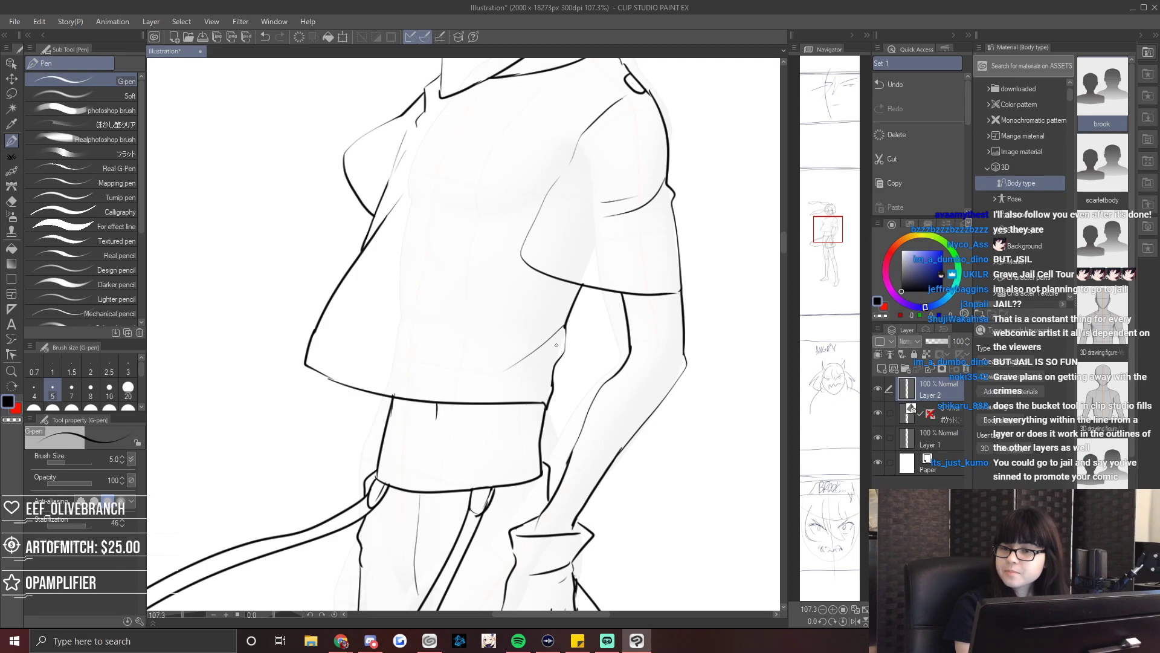
Draw a test circle on the shirt's chest on a new layer above the line art and toggle that layer's visibility.
left_click_drag(826, 250, 833, 226)
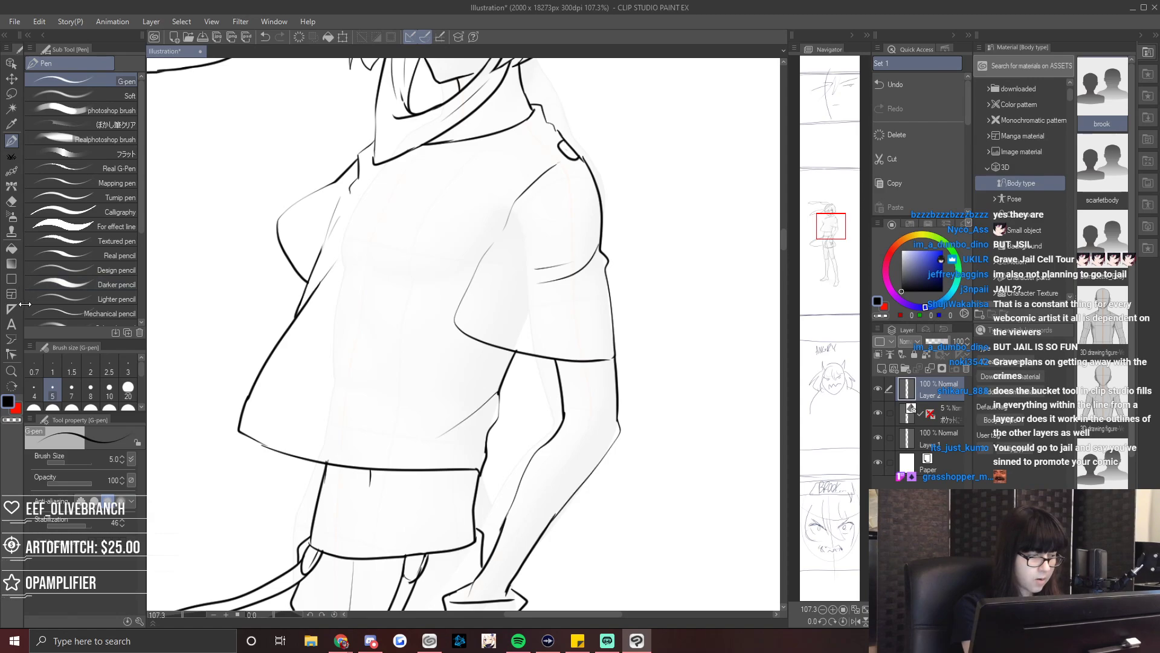
left_click(11, 248)
left_click(918, 436)
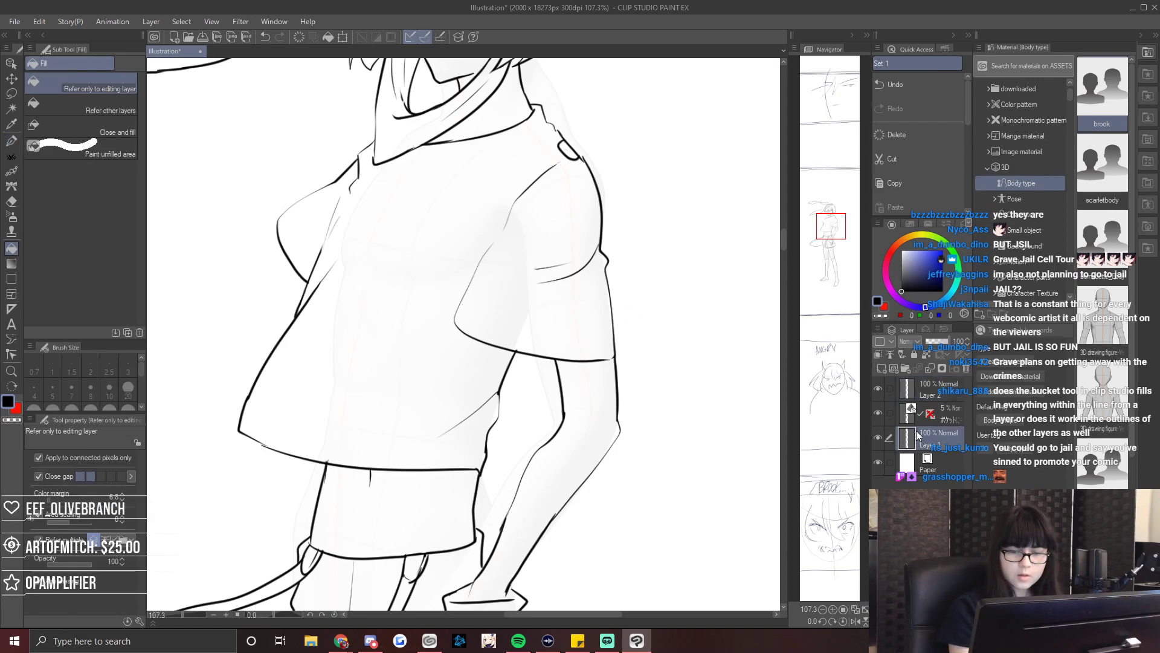
left_click(930, 392)
left_click(882, 368)
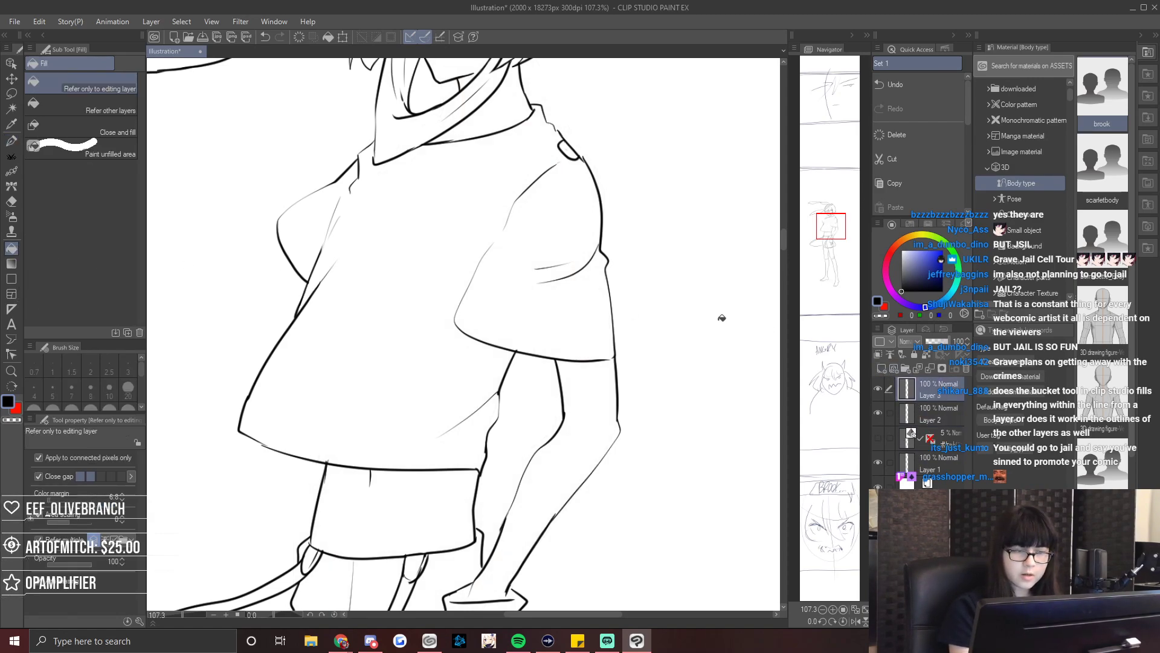
key("p")
left_click(878, 388)
left_click(879, 388)
left_click(879, 388)
left_click(879, 388)
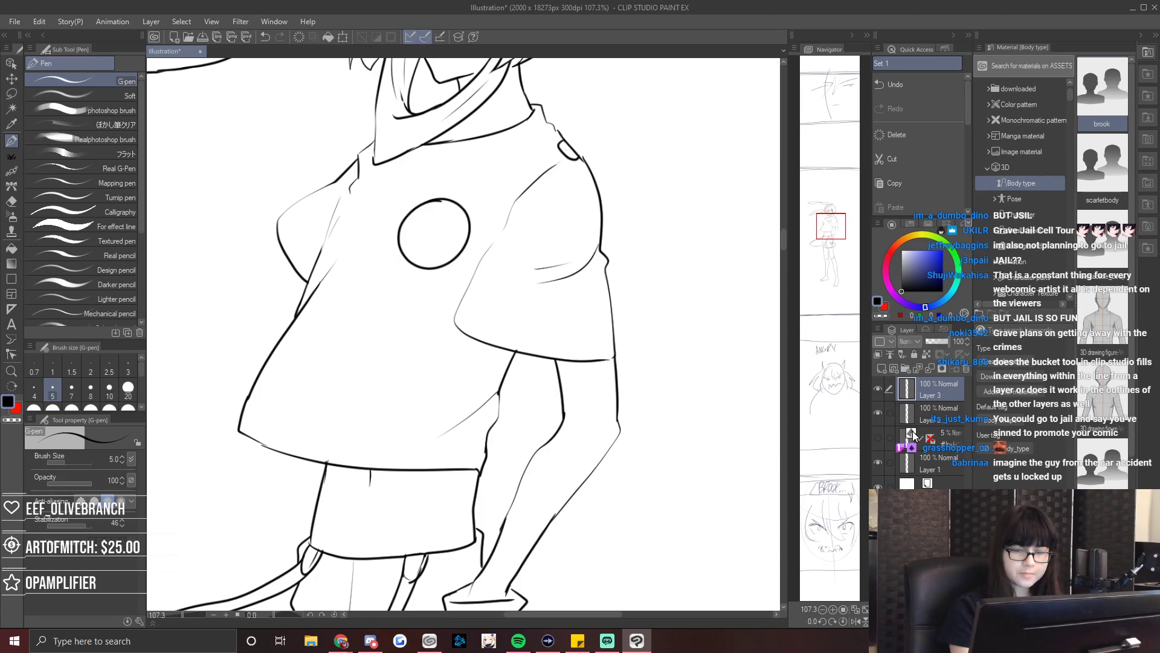
Add a new layer beneath the line art and test-fill the shirt around the circle with bright red.
left_click(913, 434)
left_click(882, 368)
left_click(10, 248)
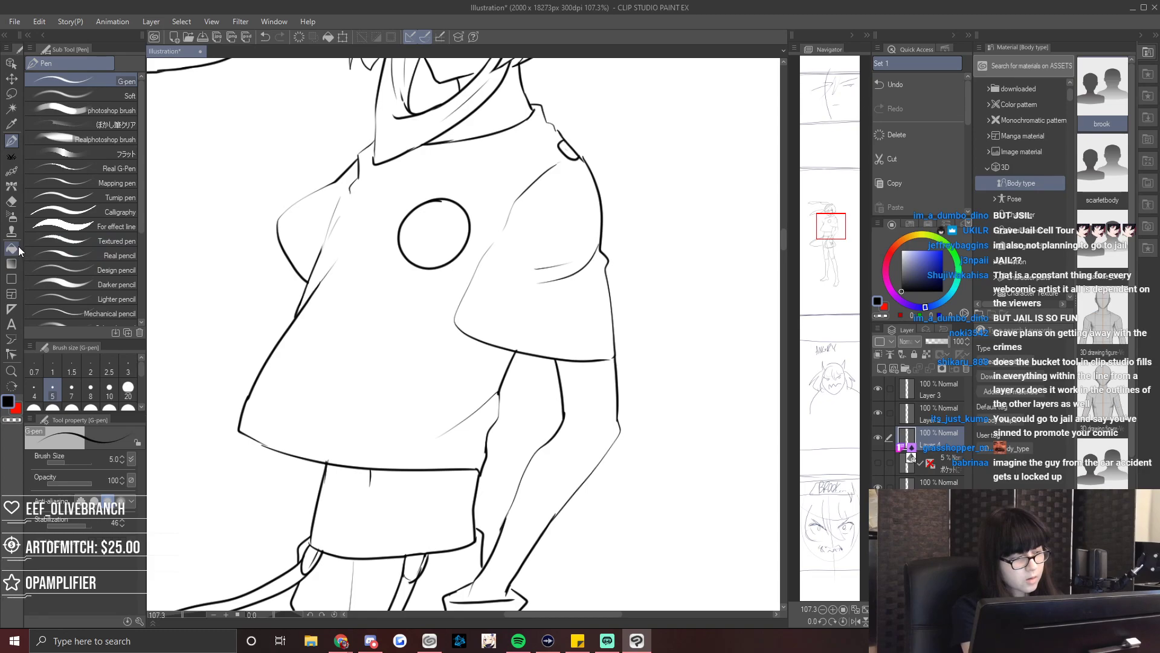
left_click(942, 251)
left_click(888, 256)
left_click(395, 349)
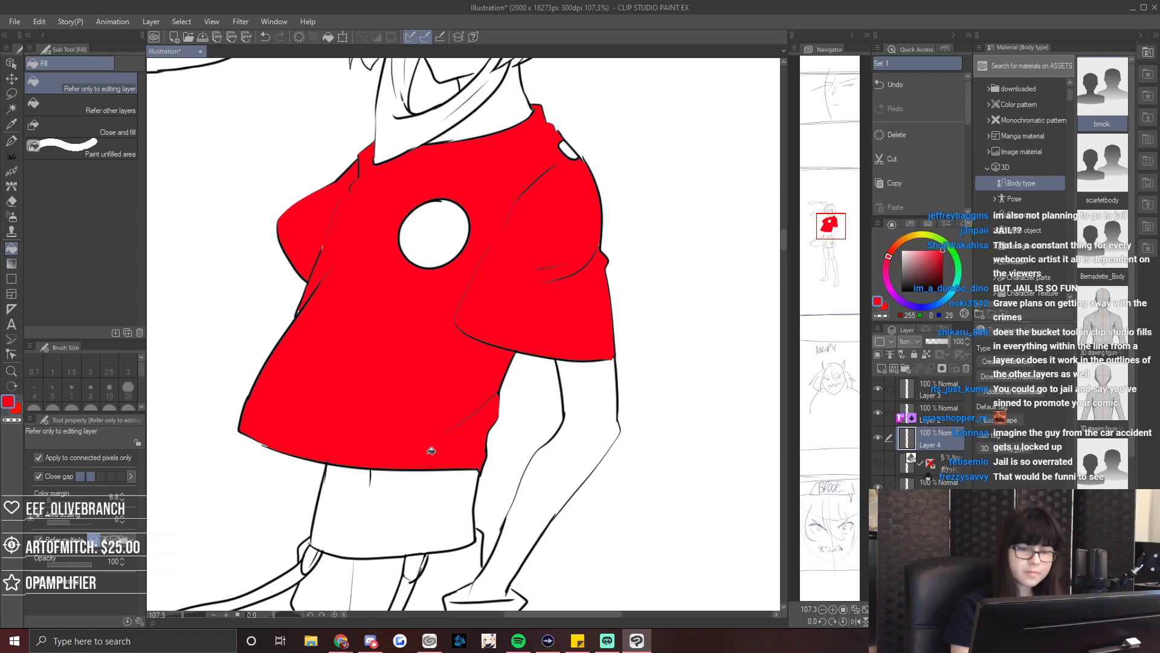
Toggle the circle layer and the line-art layer off and on to compare their outlines with the red fill.
left_click(879, 388)
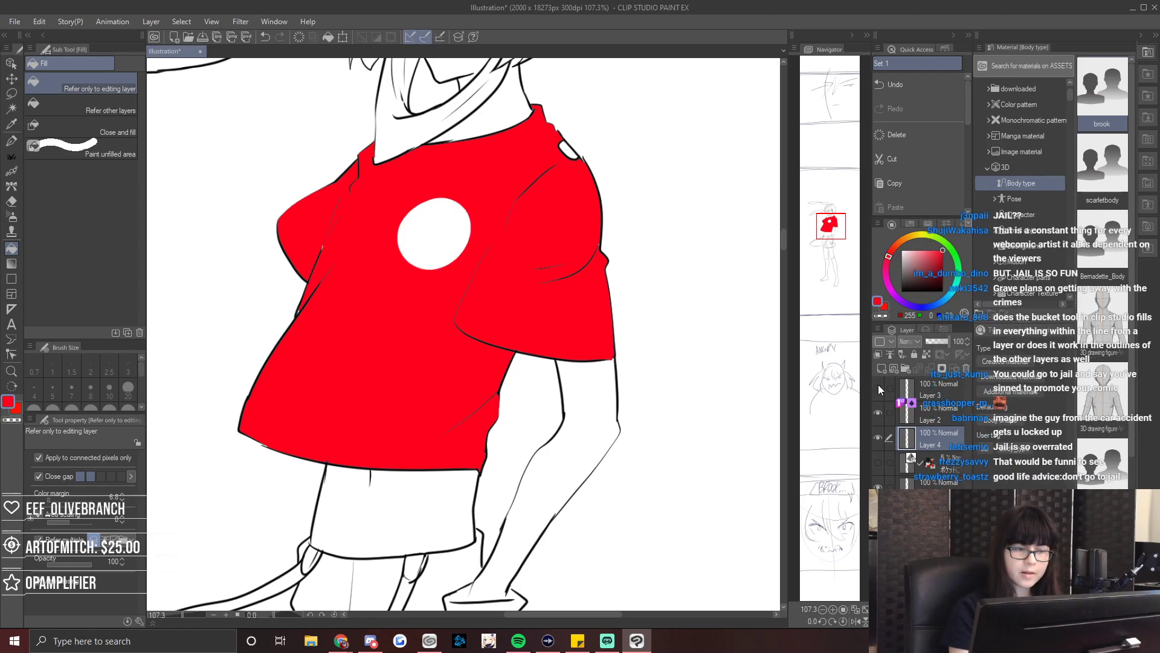
left_click(879, 416)
left_click(877, 414)
left_click(879, 389)
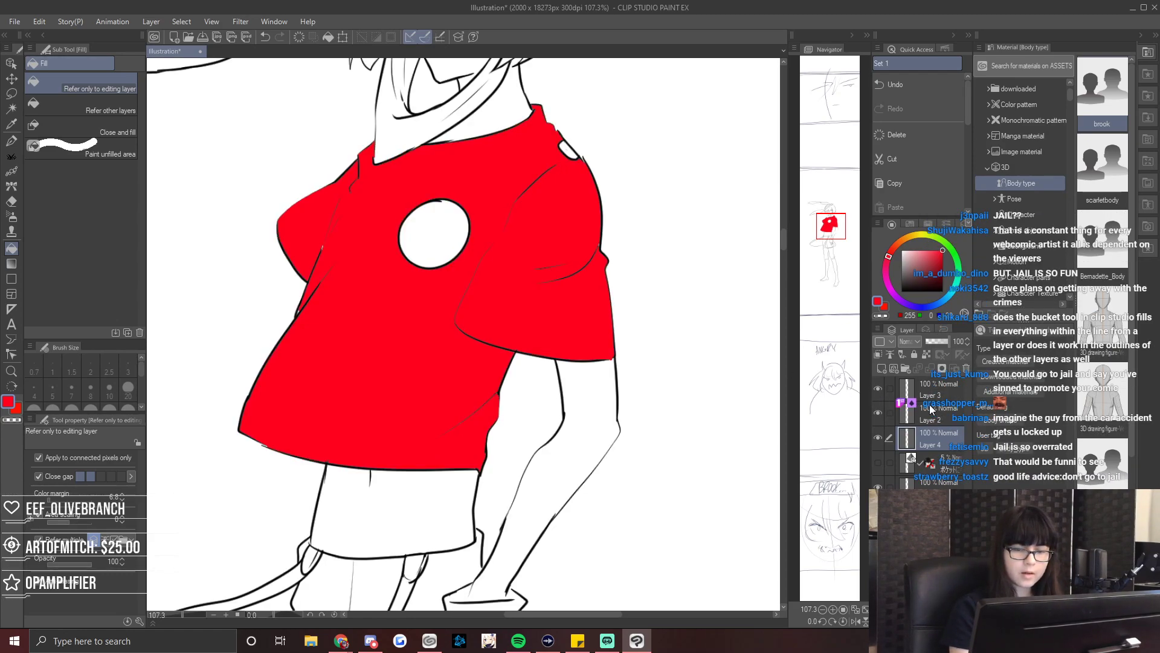
Retest the red shirt fill, undo it, and delete the layer holding the test circle.
key("ctrl+z")
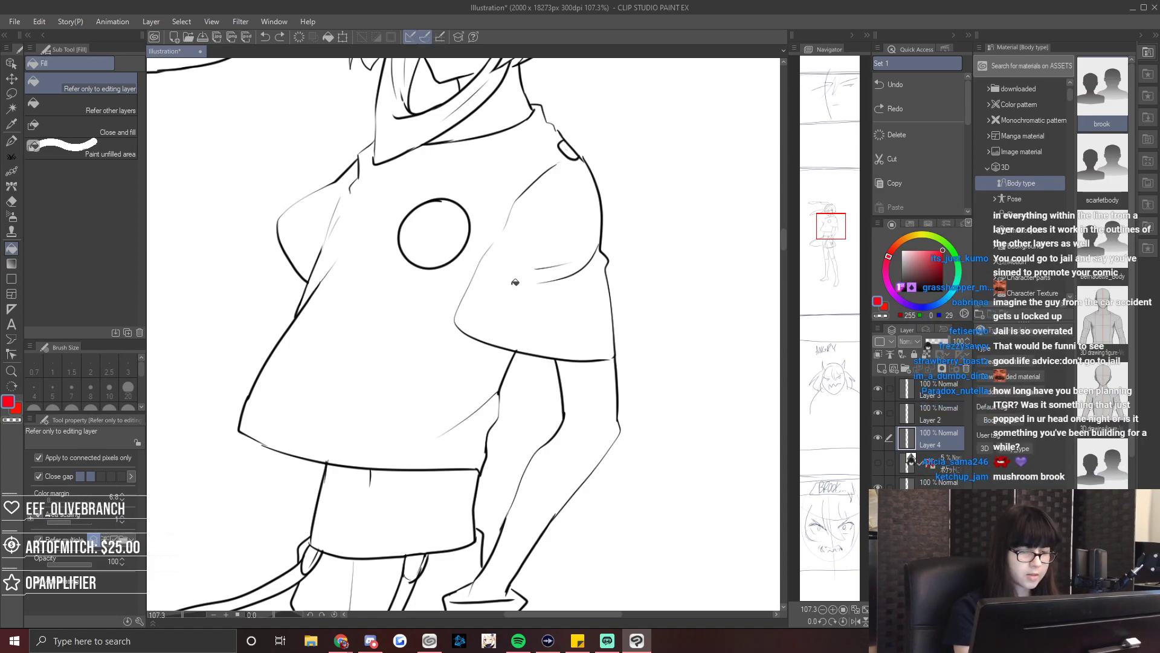
left_click(516, 284)
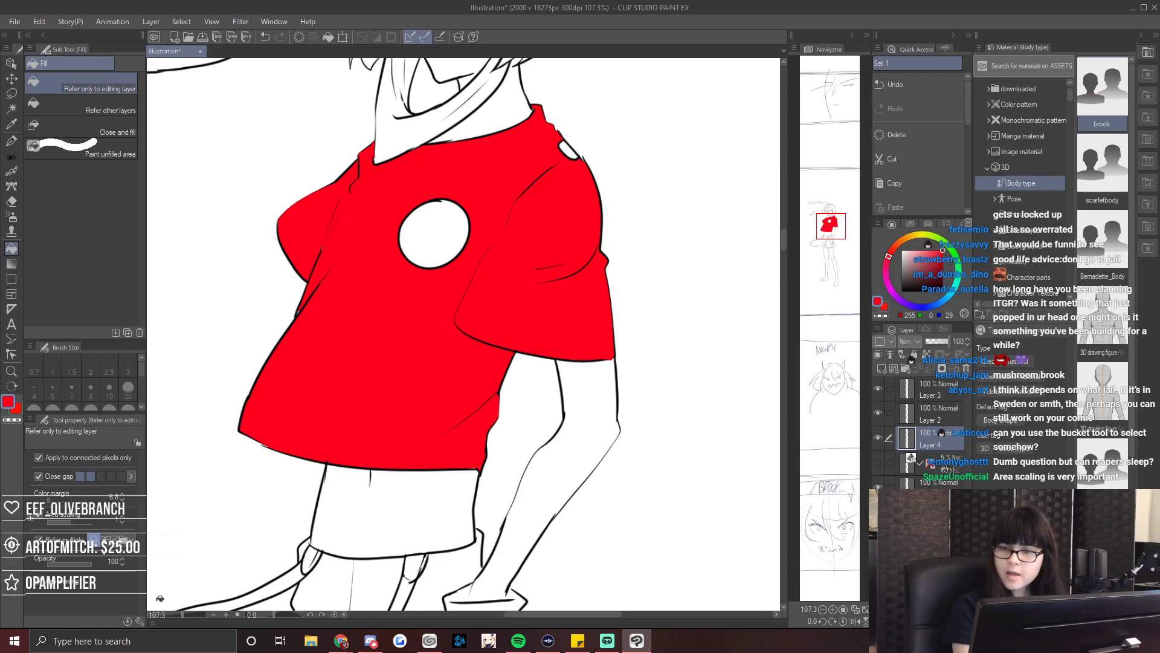
key("ctrl+z")
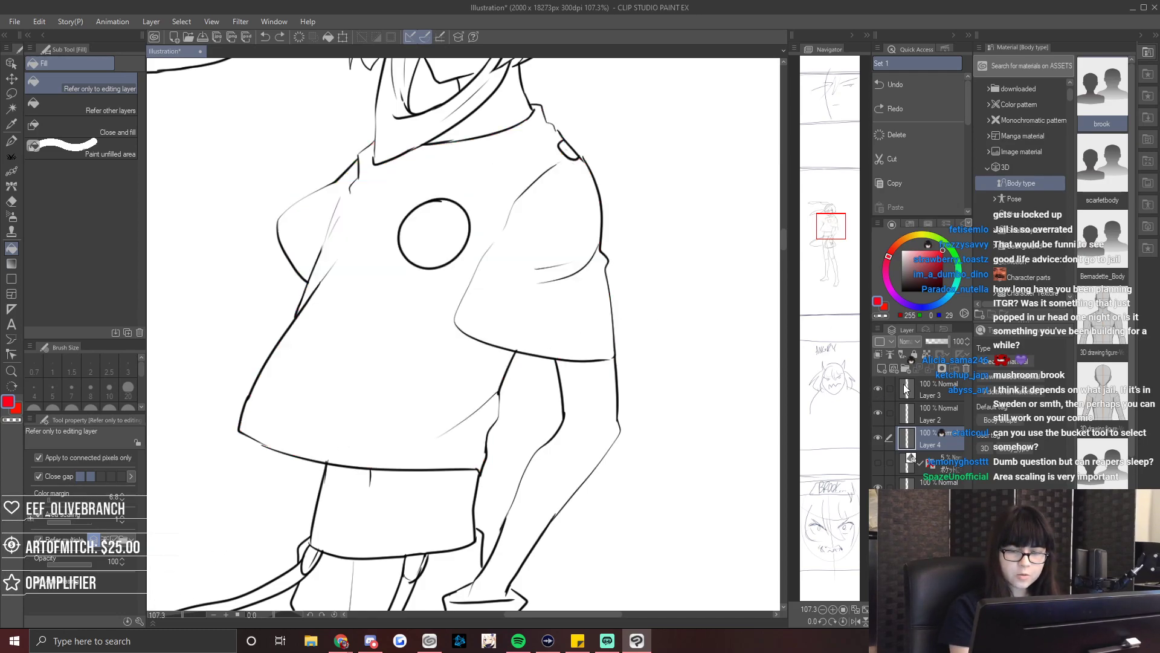
left_click(930, 390)
left_click(965, 368)
Redraw the small rounded fold on top of the head at the far ear's base, closing its gap with the ear.
key("p")
left_click_drag(826, 311, 825, 217)
key("h")
key("h")
scroll(826, 214, "up", 3)
left_click_drag(913, 281, 856, 327)
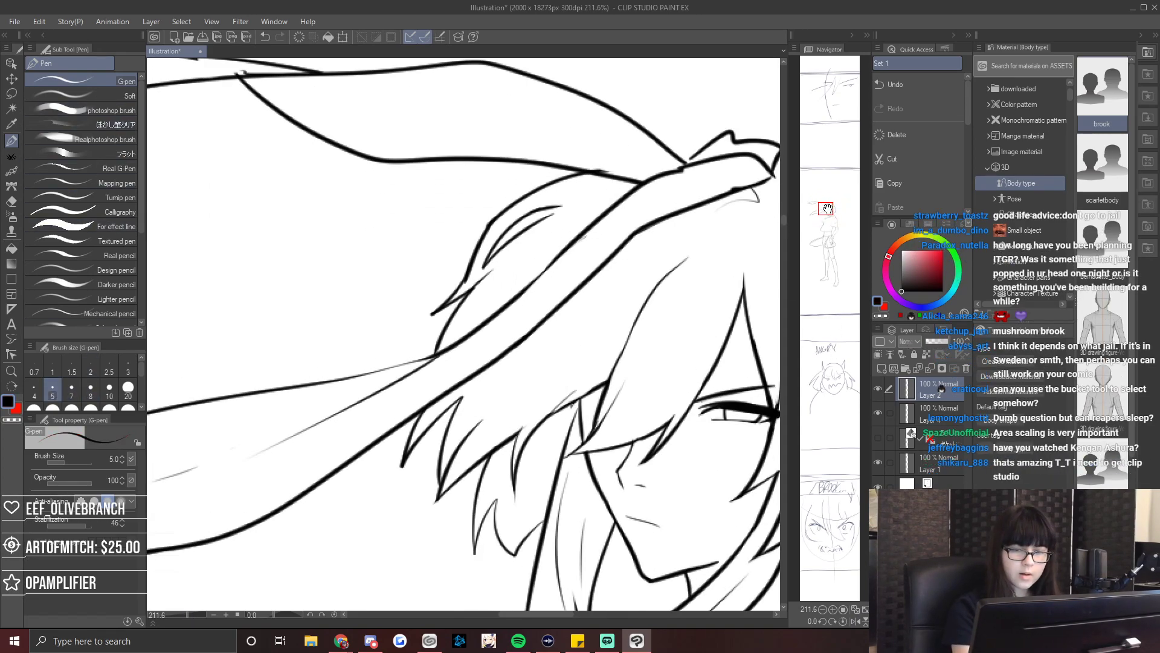
key("h")
left_click_drag(826, 207, 827, 209)
key("e")
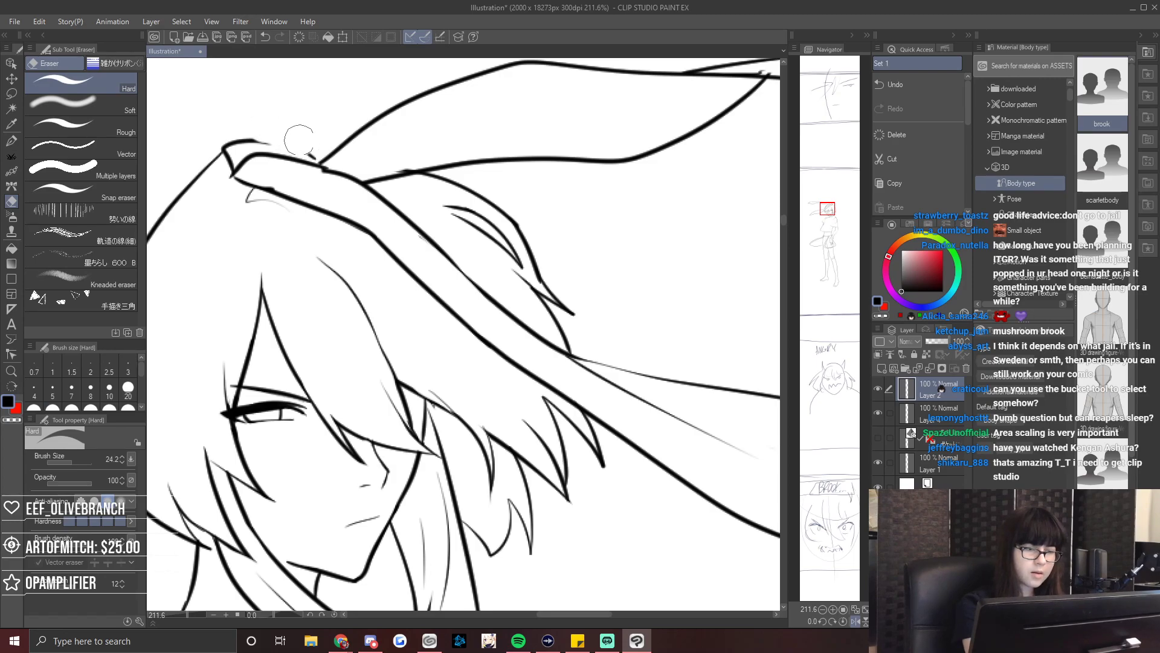
key("p")
left_click_drag(322, 147, 331, 157)
key("e")
key("p")
left_click_drag(247, 141, 290, 144)
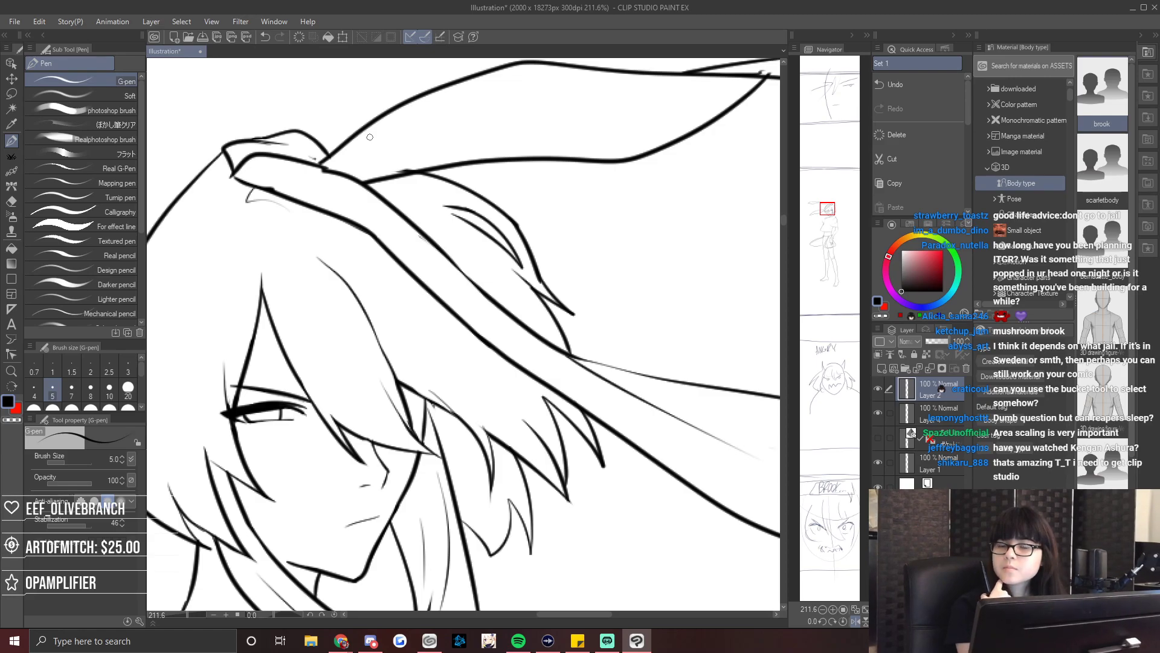
Erase the near ear's base on the crown and redraw it as a narrower rounded end, cleaning up the stray line ends.
scroll(370, 137, "left", 5)
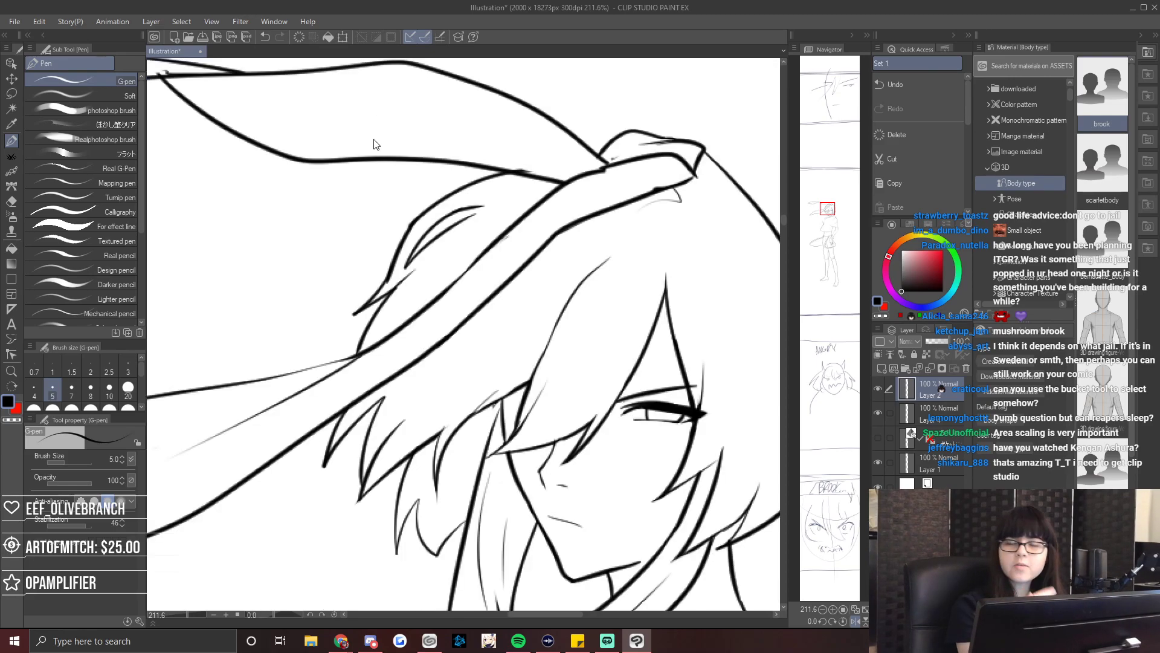
key("e")
mouse_move(606, 169)
left_mouse_down()
mouse_move(680, 158)
mouse_move(619, 156)
mouse_move(700, 166)
left_mouse_up()
key("p")
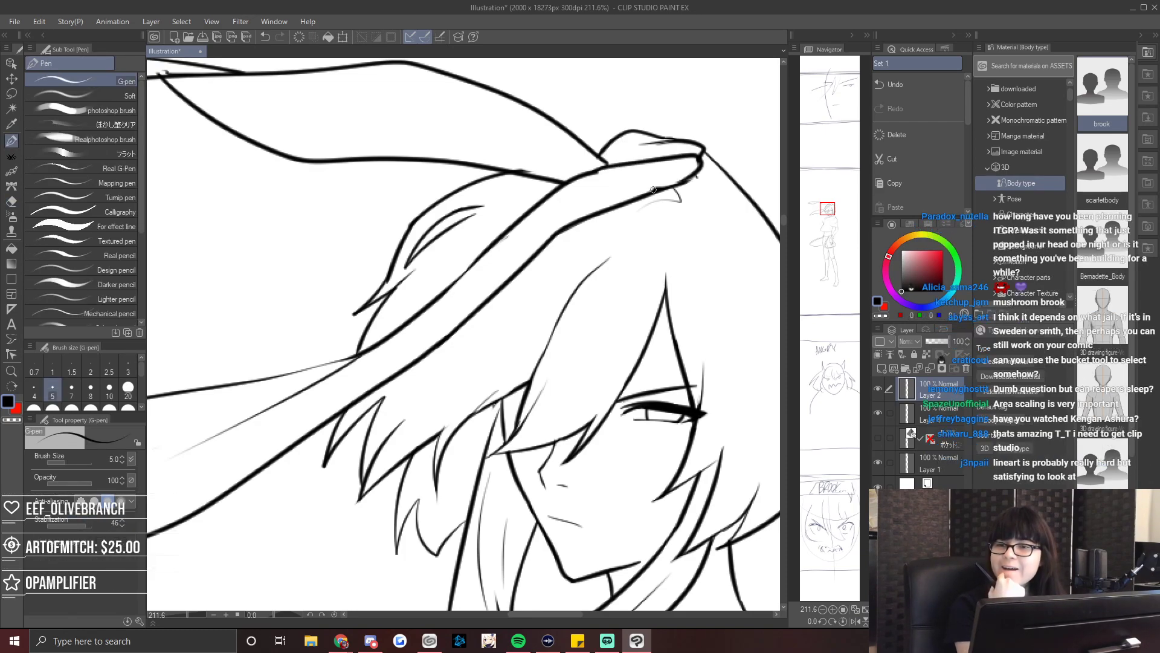
scroll(655, 193, "right", 6)
scroll(655, 192, "left", 5)
key("e")
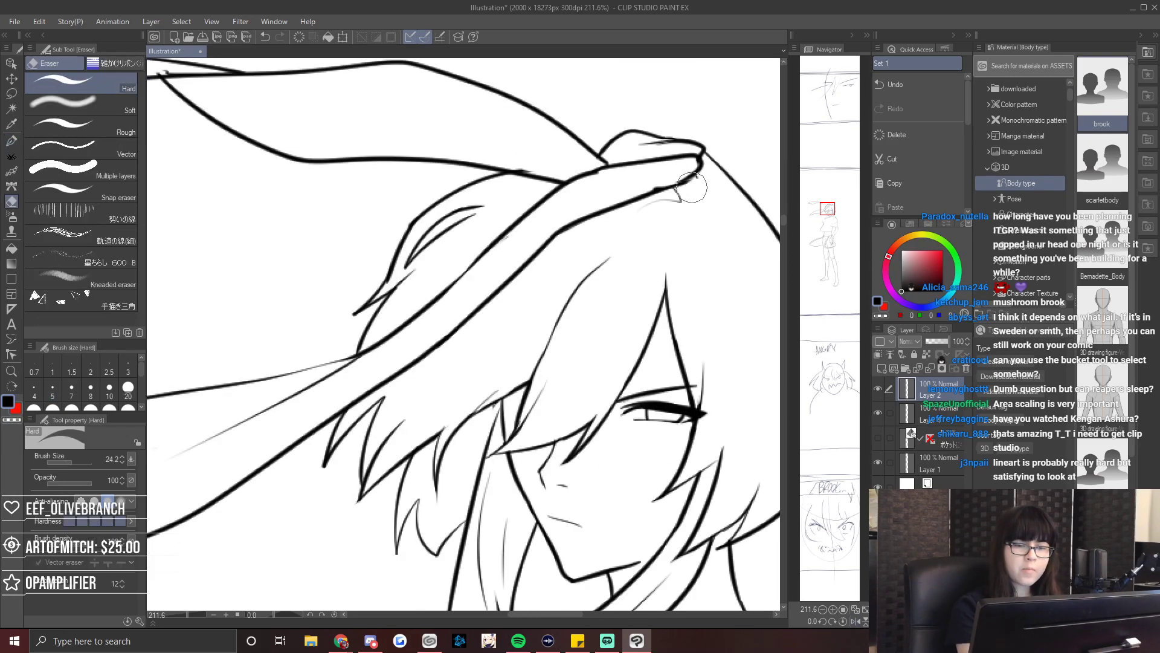
key("p")
scroll(463, 335, "right", 5)
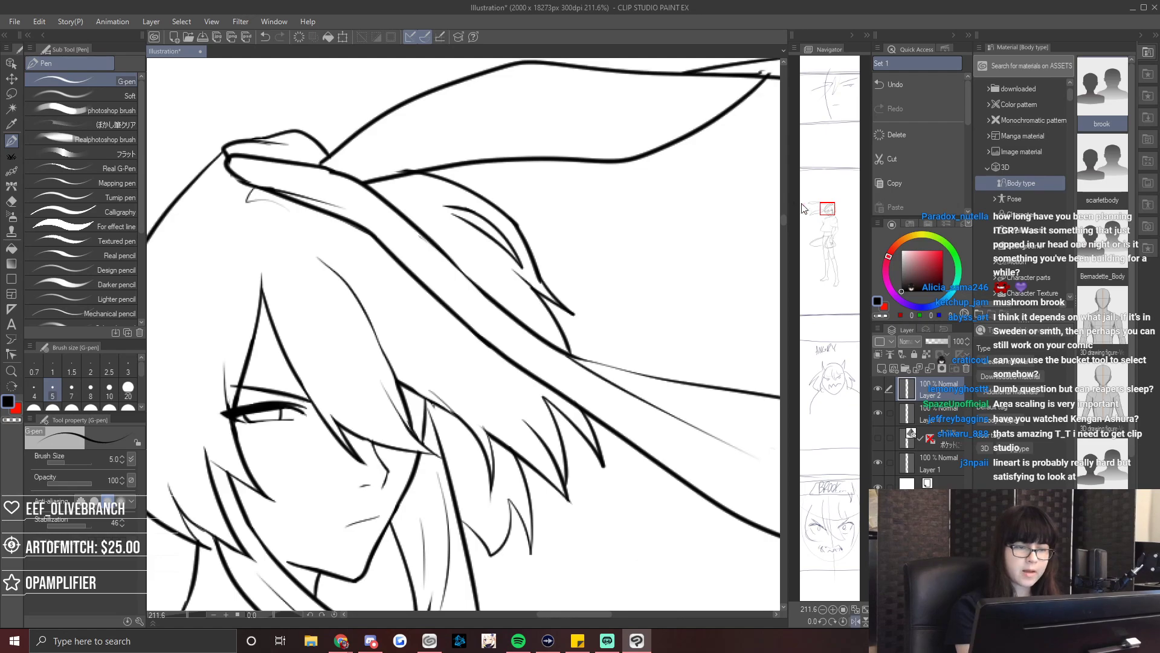
Redraw the upper contour of the hair tuft behind the near ear with a smoother, heavier line.
key("e")
key("p")
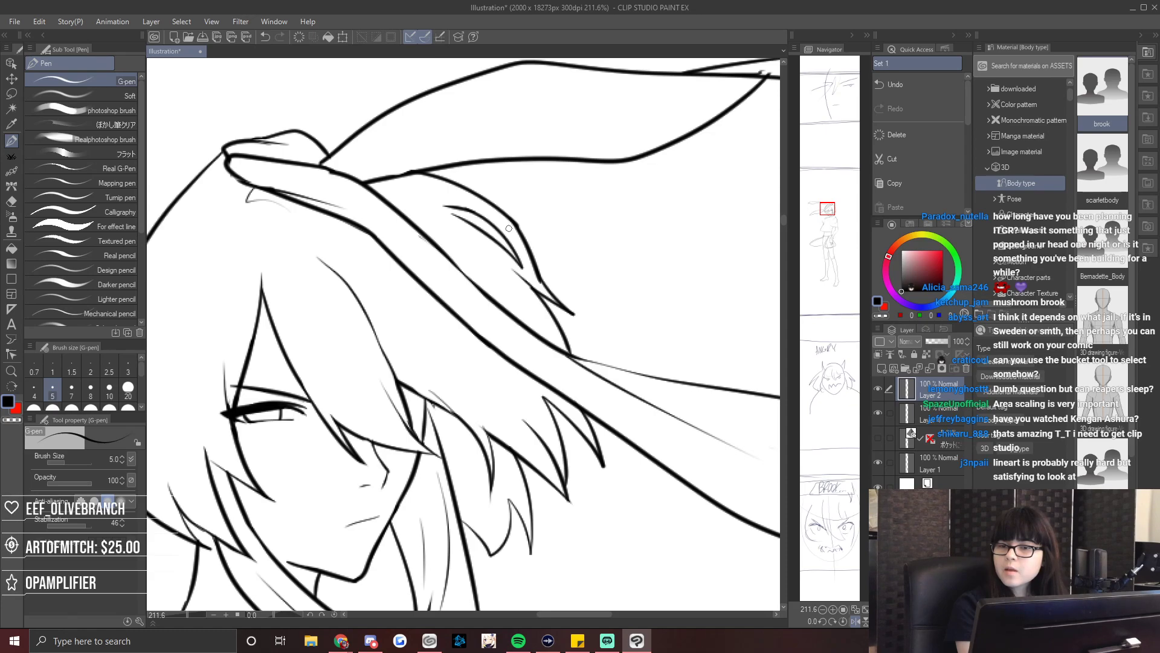
scroll(510, 227, "left", 5)
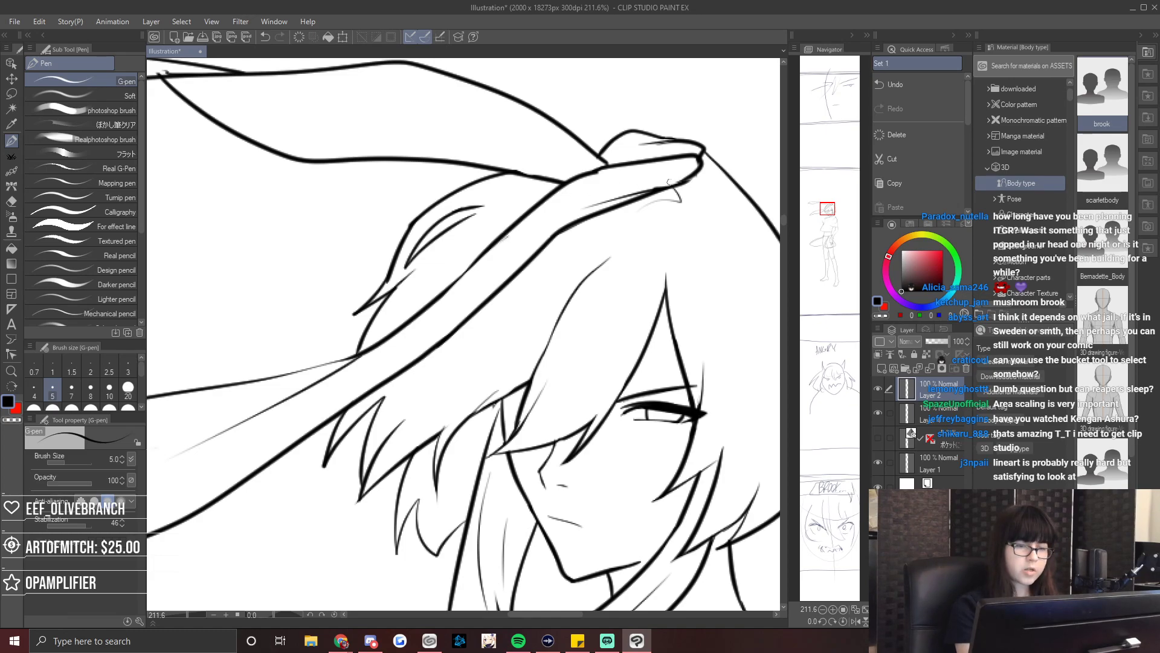
Erase the hair tuft behind the near ear and redraw its outline with a smooth curve ending in a pointed tip.
scroll(665, 182, "right", 5)
key("e")
mouse_move(423, 188)
left_mouse_down()
mouse_move(496, 190)
mouse_move(523, 252)
mouse_move(483, 219)
mouse_move(573, 336)
mouse_move(530, 268)
left_mouse_up()
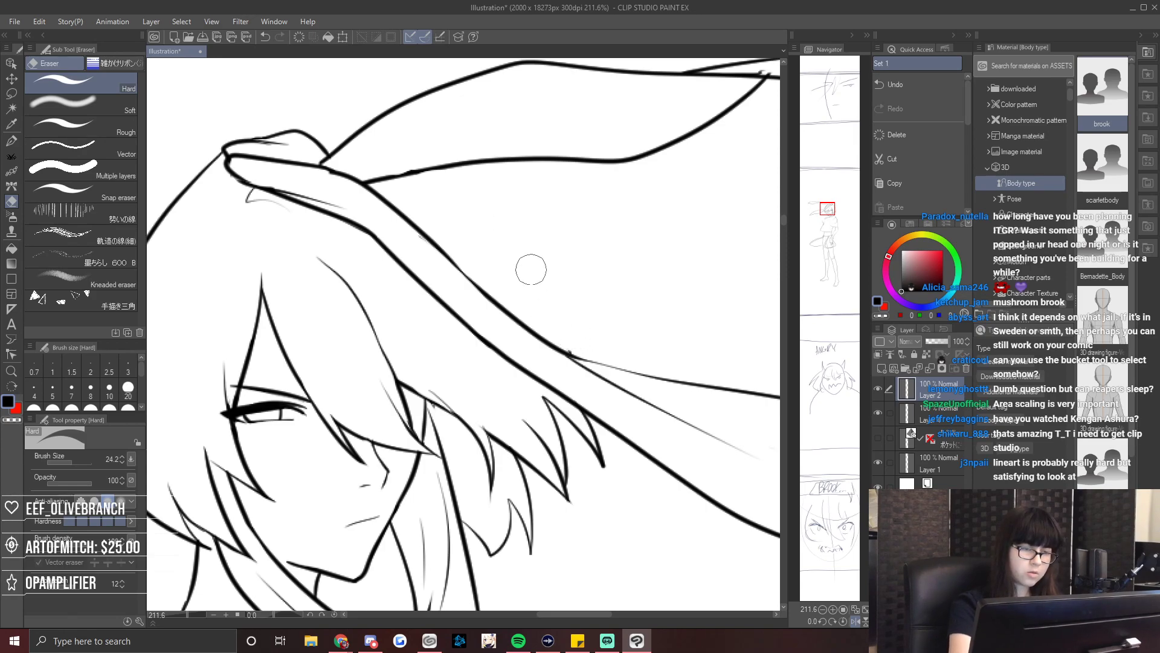
key("p")
mouse_move(395, 181)
left_mouse_down()
mouse_move(551, 280)
mouse_move(568, 314)
left_mouse_up()
key("ctrl+z")
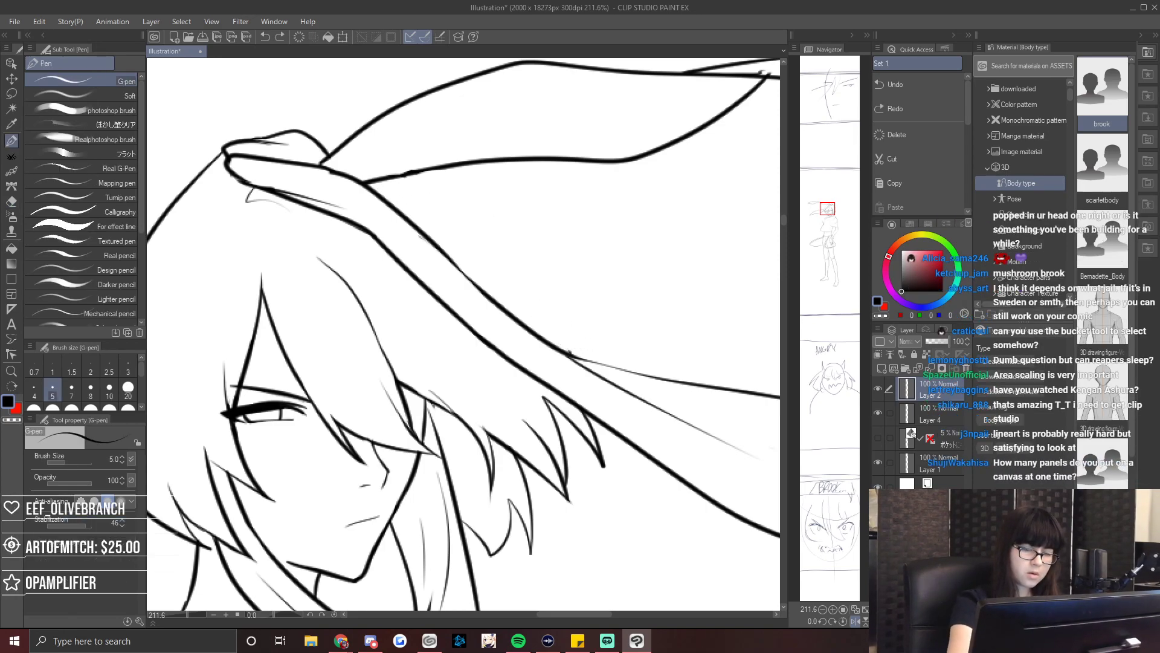
left_click_drag(405, 175, 571, 300)
key("e")
left_click_drag(590, 307, 580, 300)
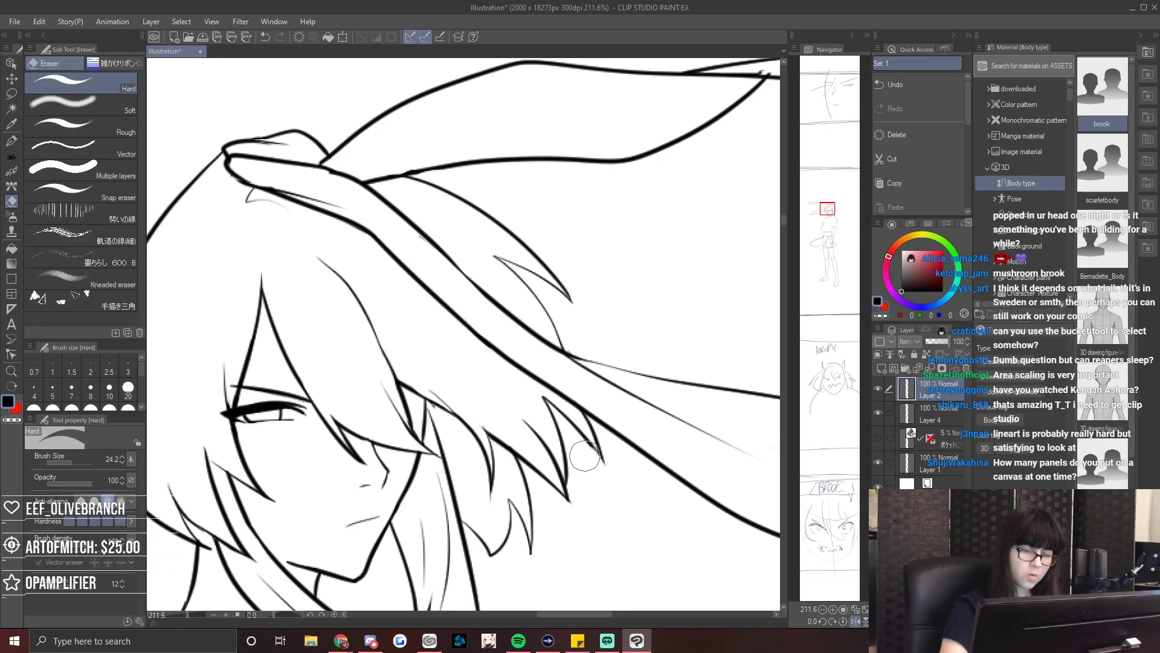
Check the full figure mirrored and unmirrored, and erase the shirt's far sleeve outline.
key("p")
left_click_drag(196, 615, 174, 614)
left_click_drag(828, 209, 837, 242)
key("h")
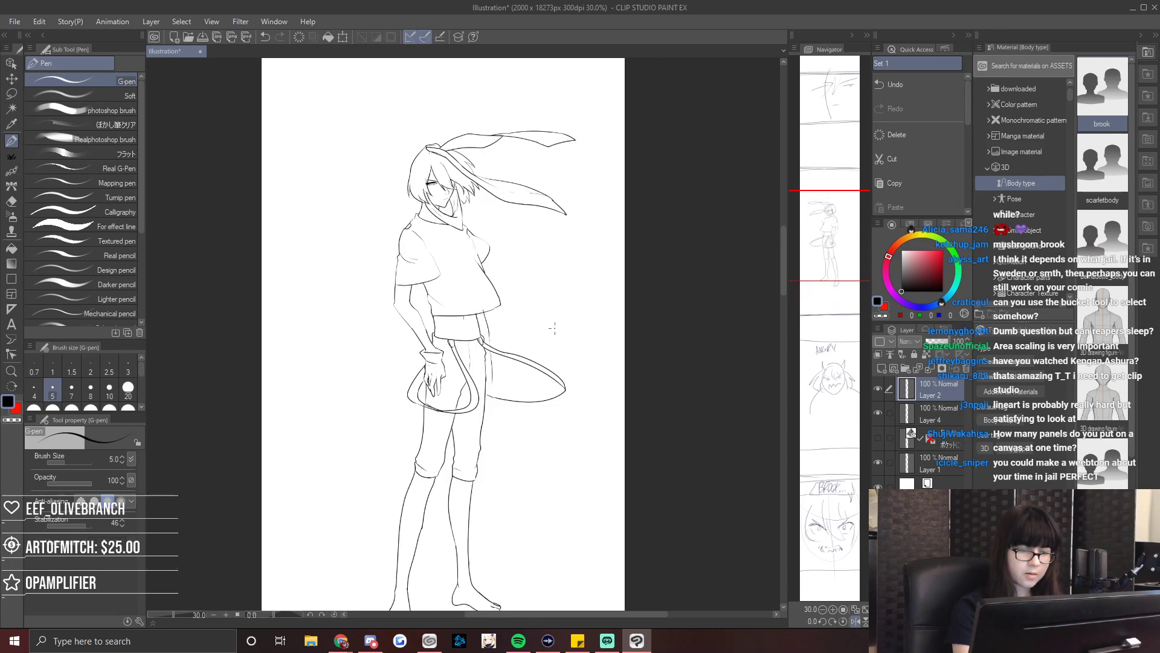
key("h")
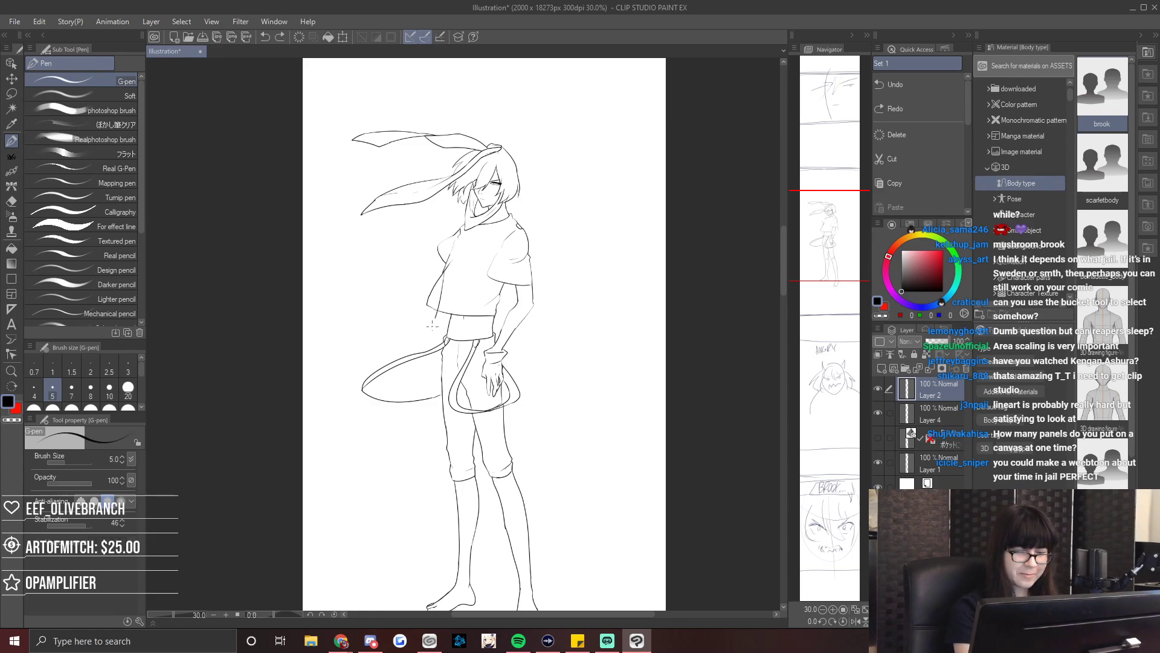
key("ctrl+z")
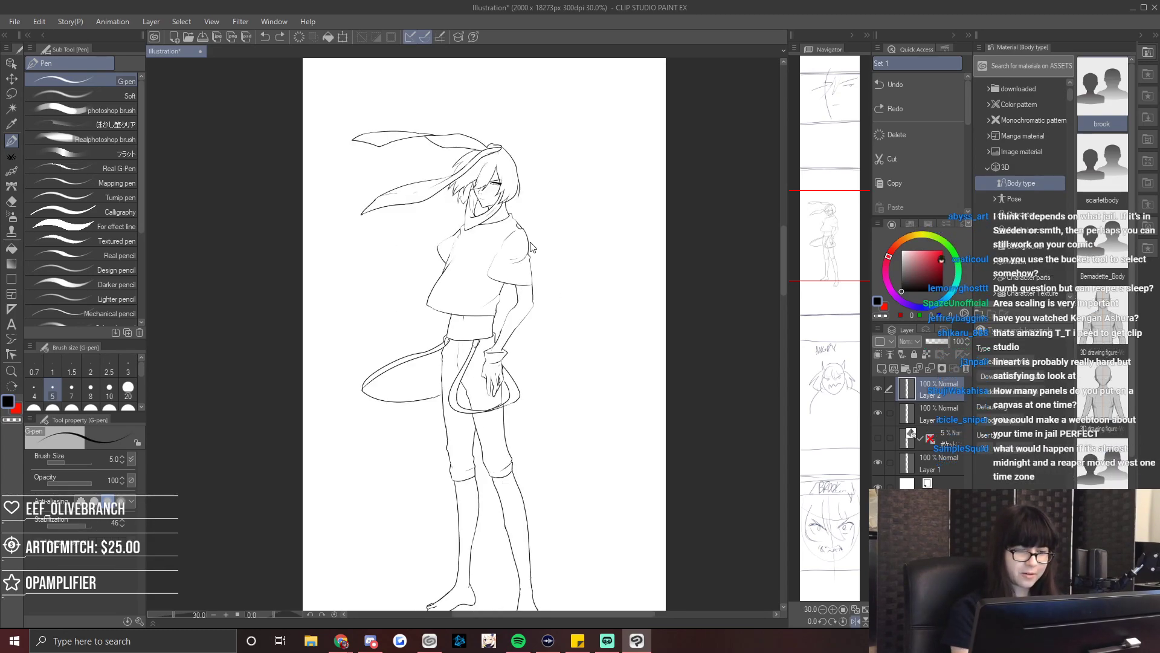
left_click_drag(175, 614, 181, 614)
left_click_drag(828, 235, 831, 222)
scroll(499, 288, "up", 5)
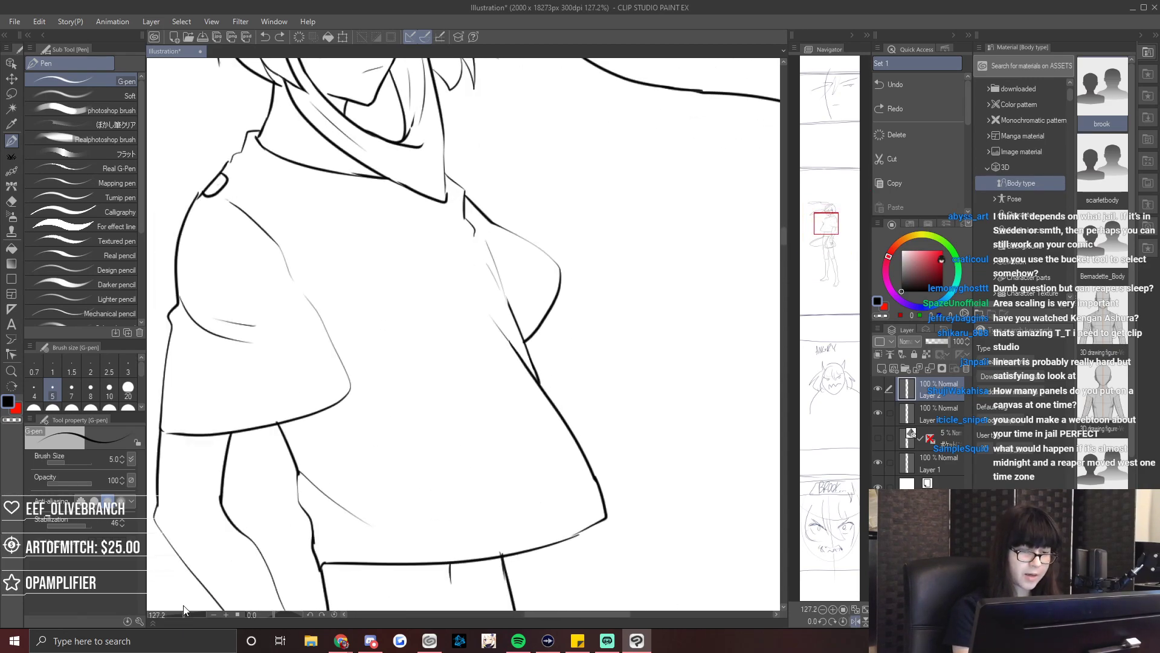
key("e")
left_click_drag(369, 289, 389, 332)
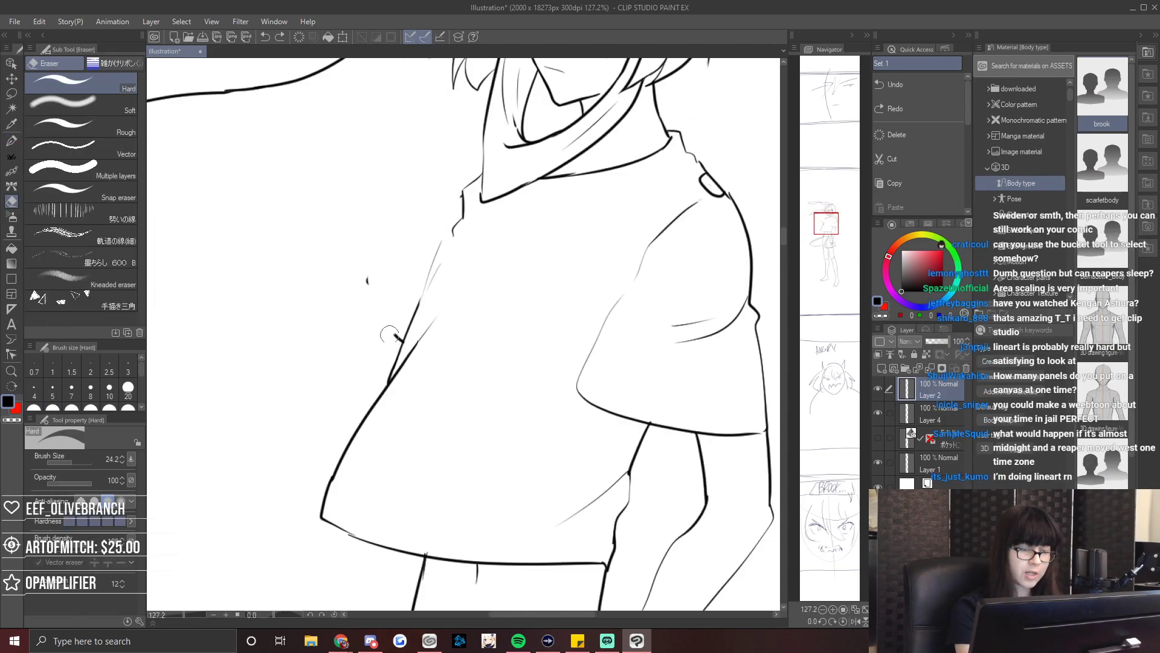
Redraw the far shoulder and sleeve as a wider, flared shape meeting the shirt's side, and clean up the leftover marks.
key("p")
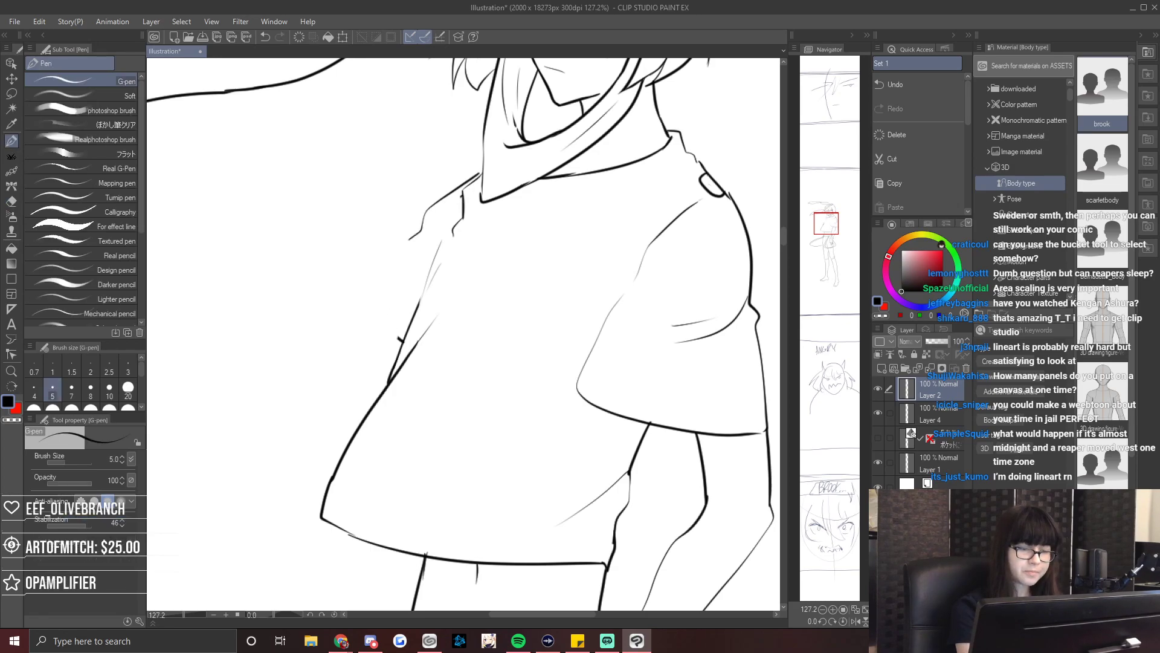
key("ctrl+z")
left_click_drag(481, 171, 422, 194)
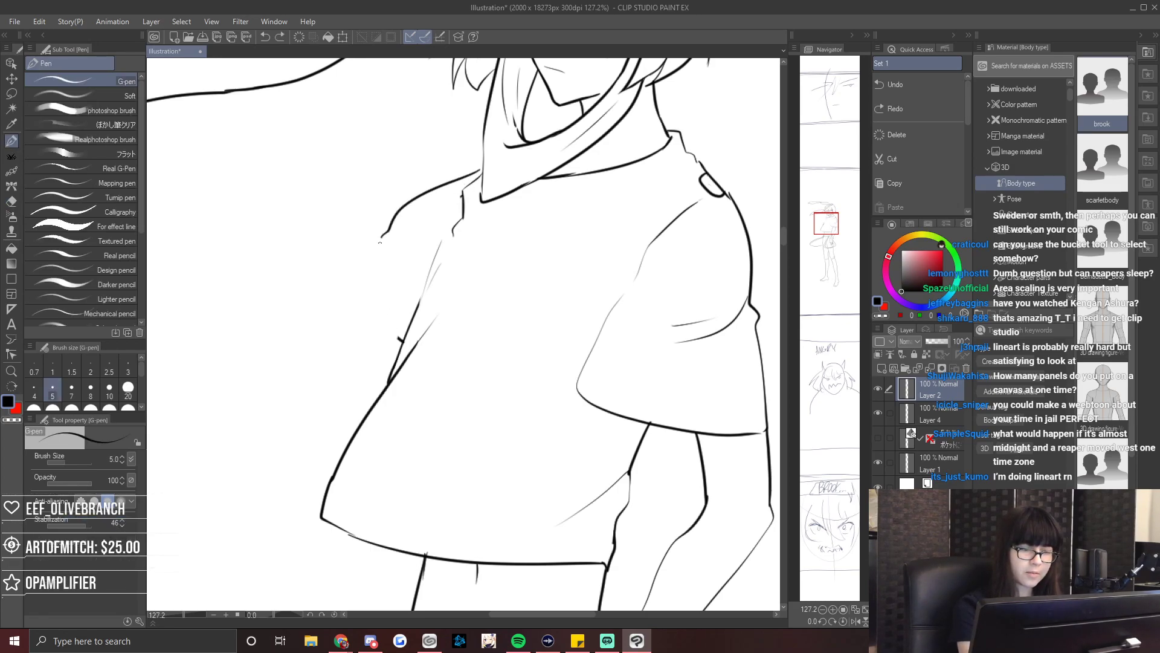
mouse_move(318, 266)
left_mouse_down()
mouse_move(294, 300)
mouse_move(331, 375)
left_mouse_up()
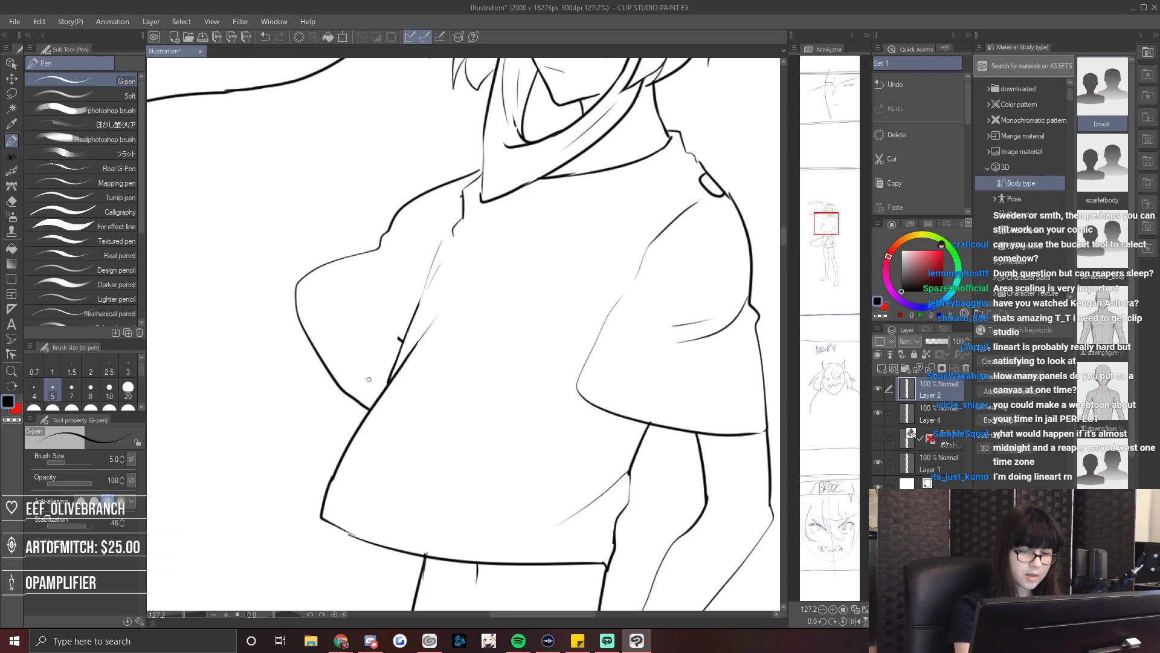
key("e")
key("h")
key("h")
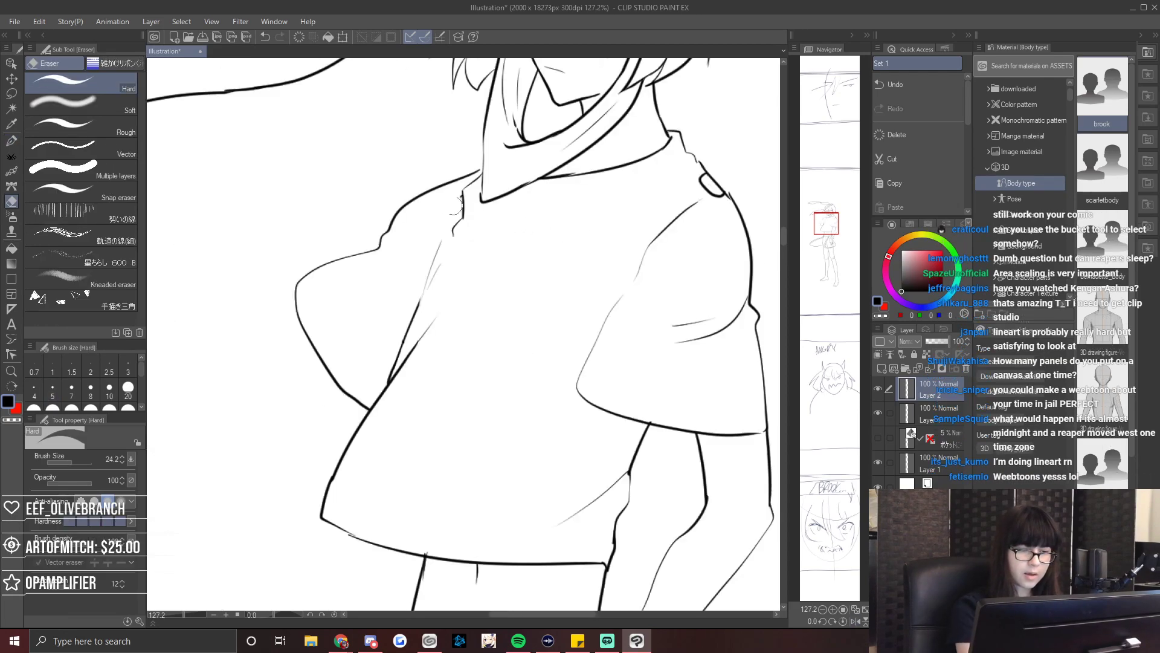
key("p")
Choose hot pink from the ITGR colour set for the Fill tool and put Layer 4 inside a new folder.
left_click_drag(185, 620, 176, 623)
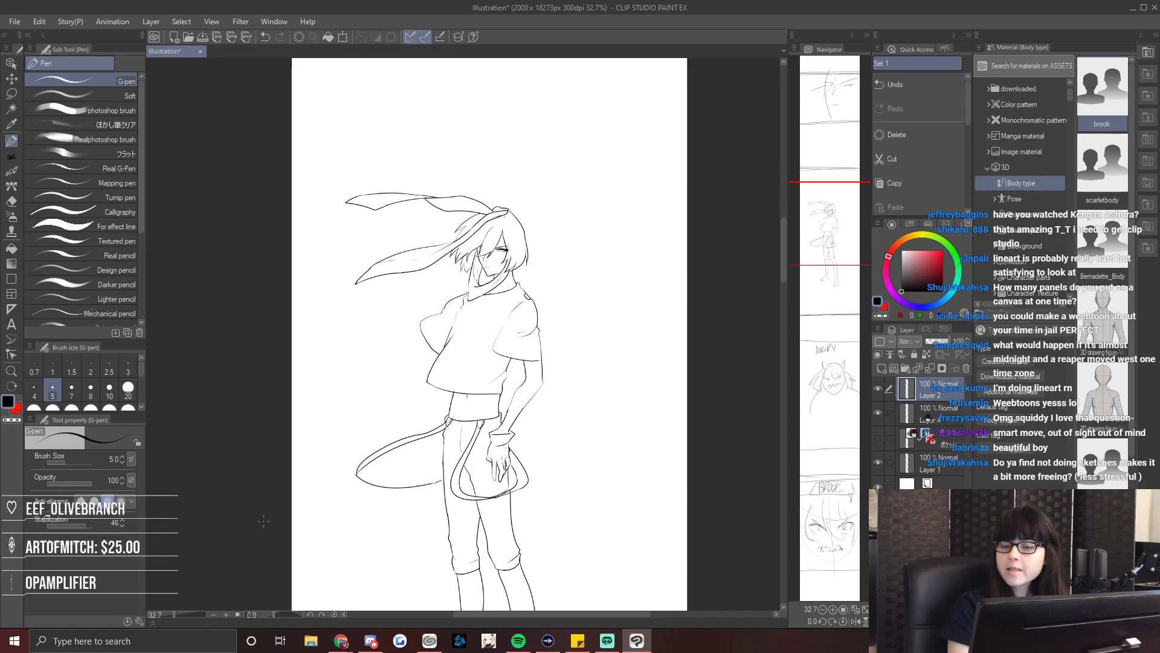
left_click_drag(175, 612, 181, 612)
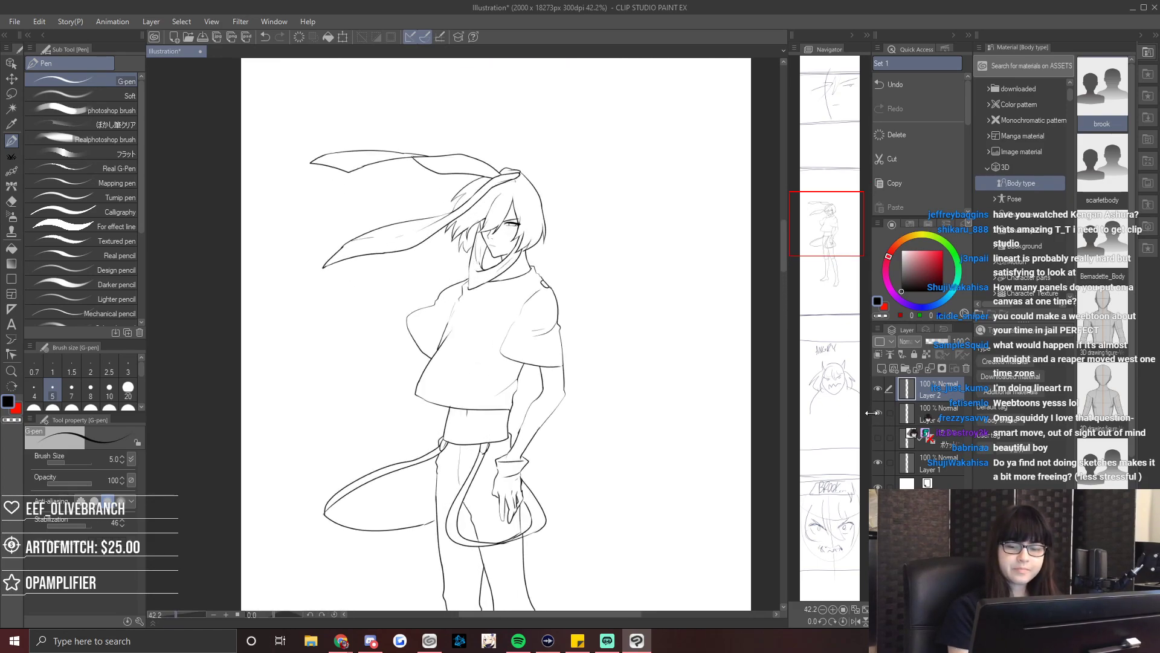
left_click(929, 409)
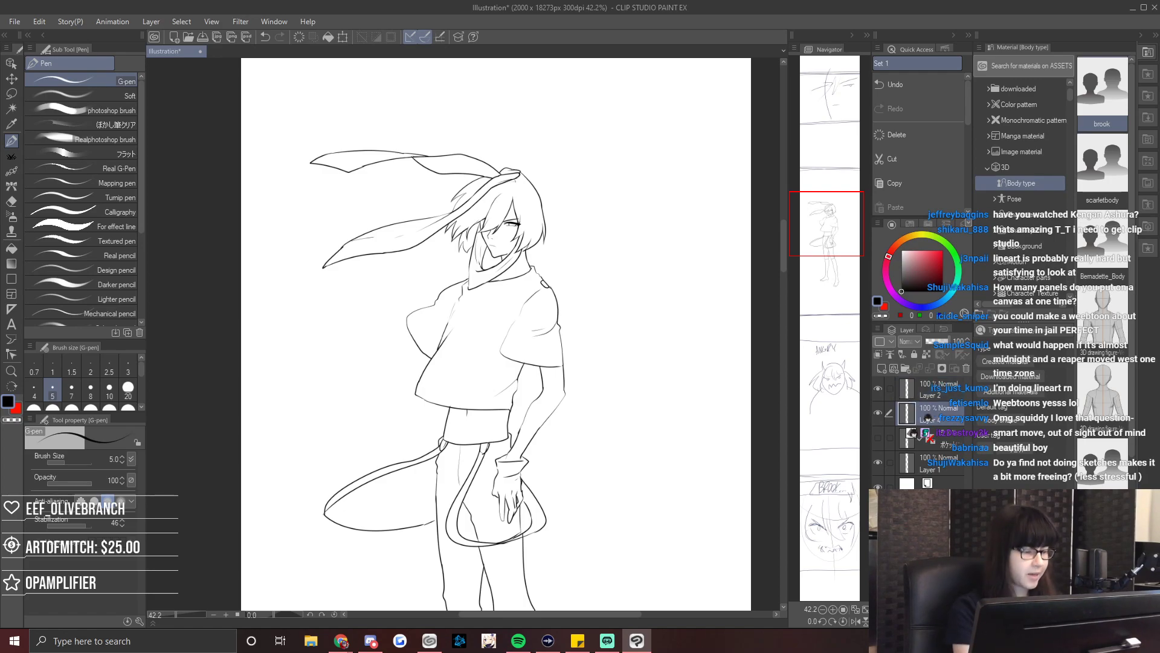
key("g")
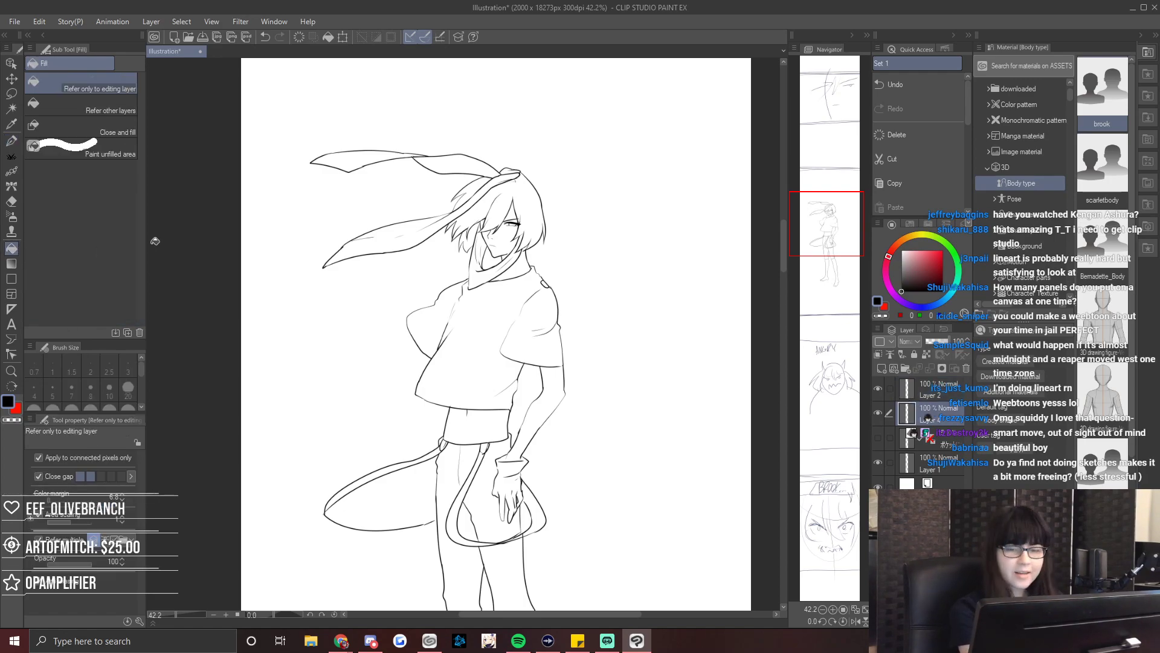
left_click(912, 224)
left_click(930, 256)
mouse_move(847, 228)
left_mouse_down()
mouse_move(841, 257)
mouse_move(841, 90)
mouse_move(839, 548)
mouse_move(843, 208)
left_mouse_up()
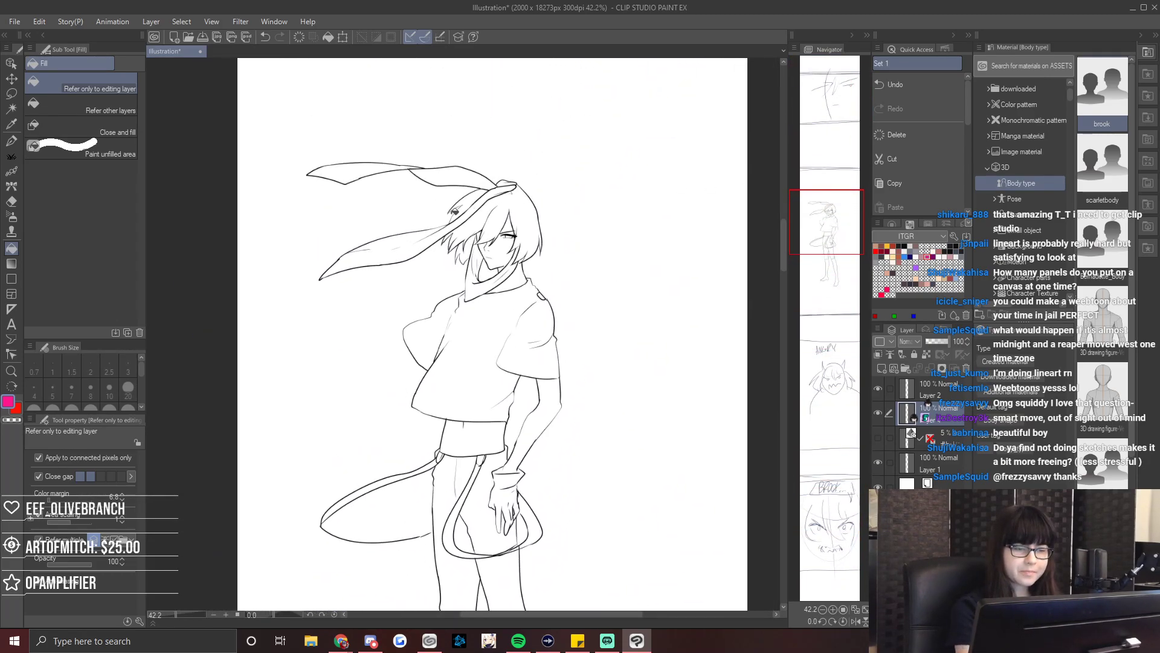
left_click(399, 247)
key("ctrl+z")
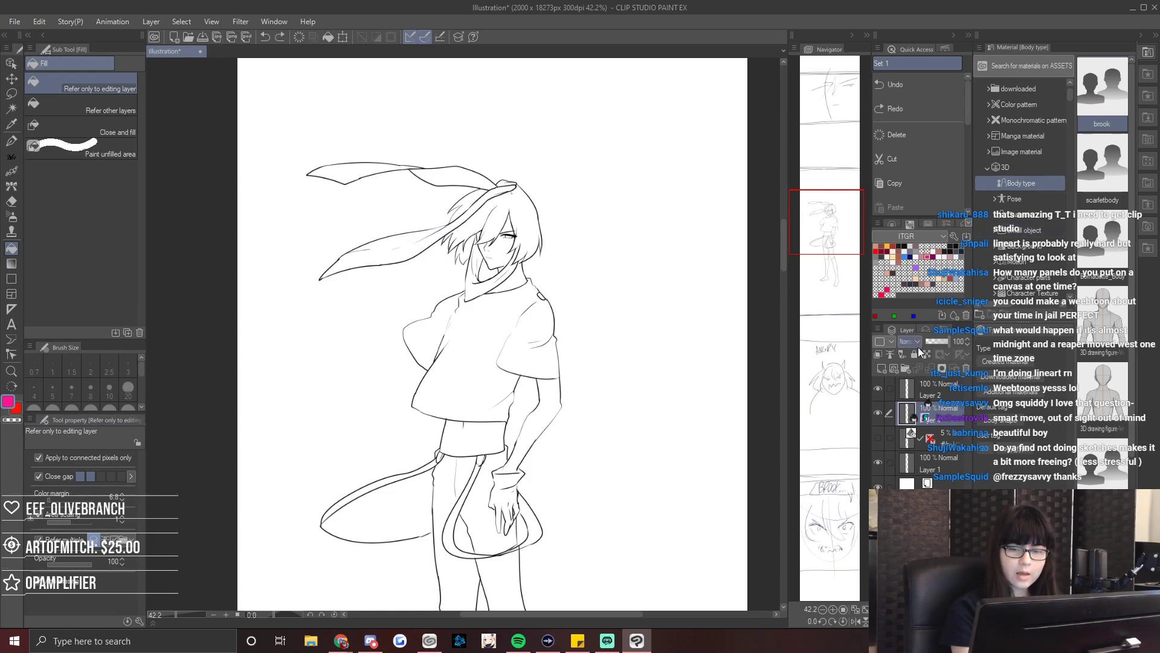
left_click(906, 368)
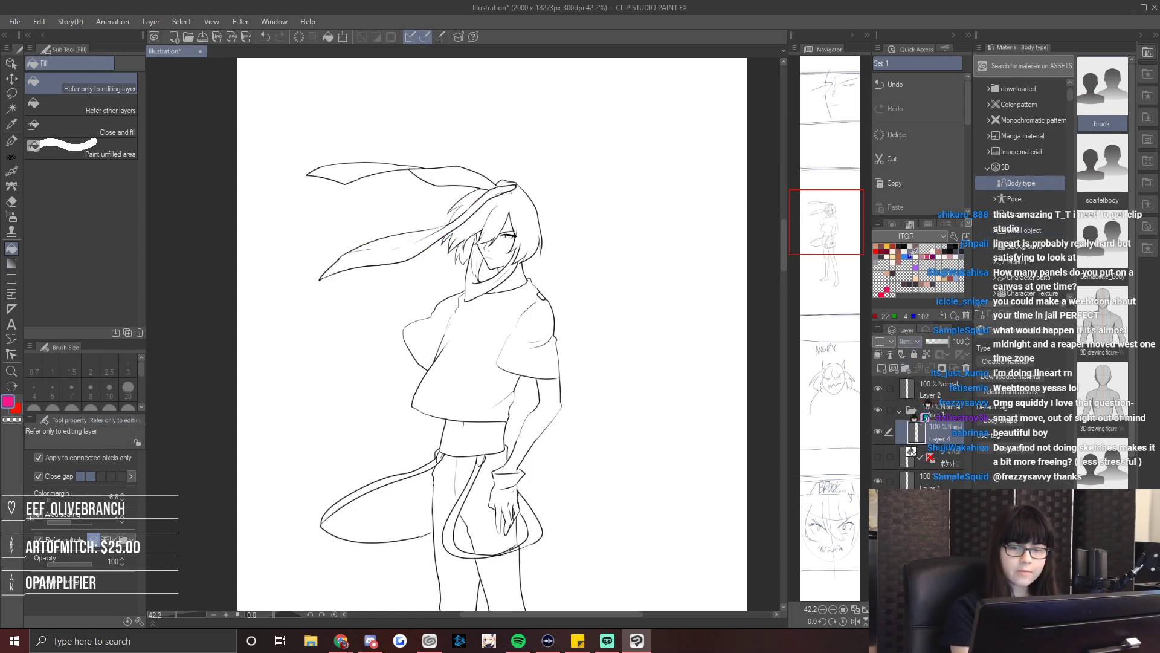
Fill both bunny ears and the neck scarf with hot pink on Layer 4.
left_click(409, 243)
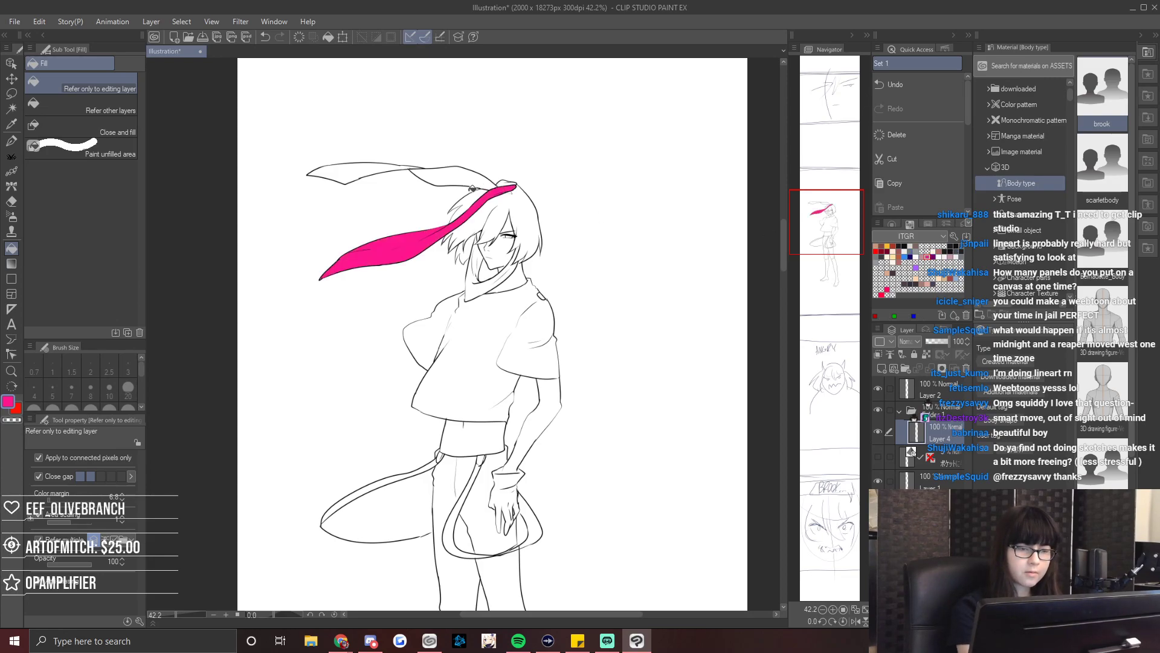
left_click(472, 183)
key("ctrl+z")
left_click(476, 181)
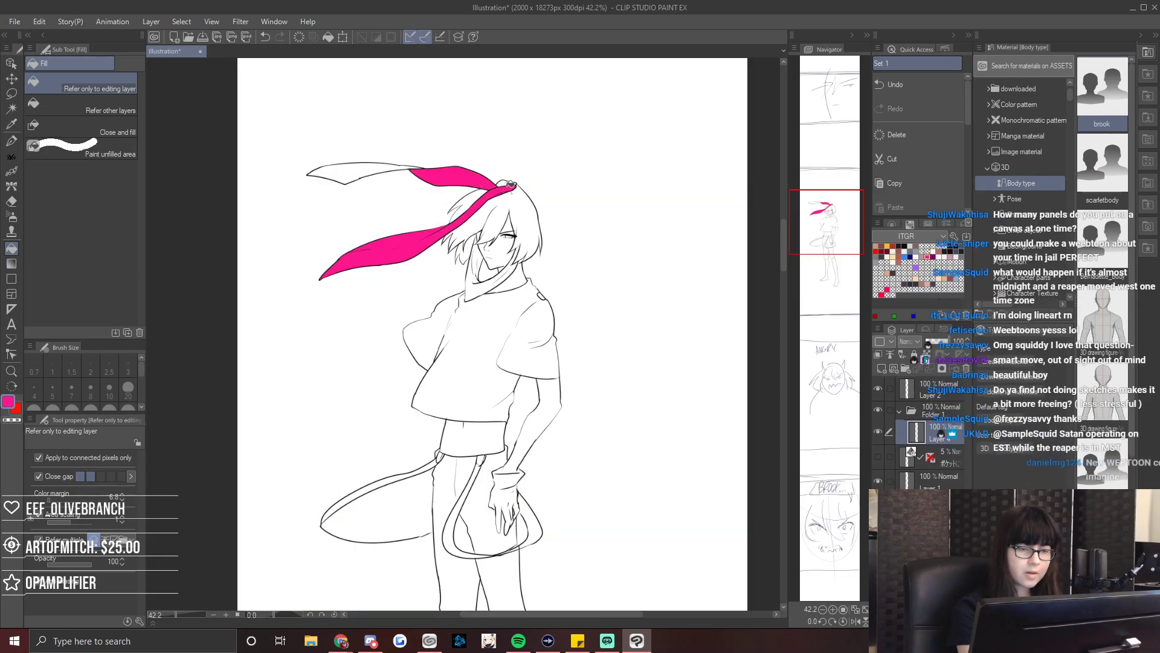
left_click(354, 169)
left_click(482, 245)
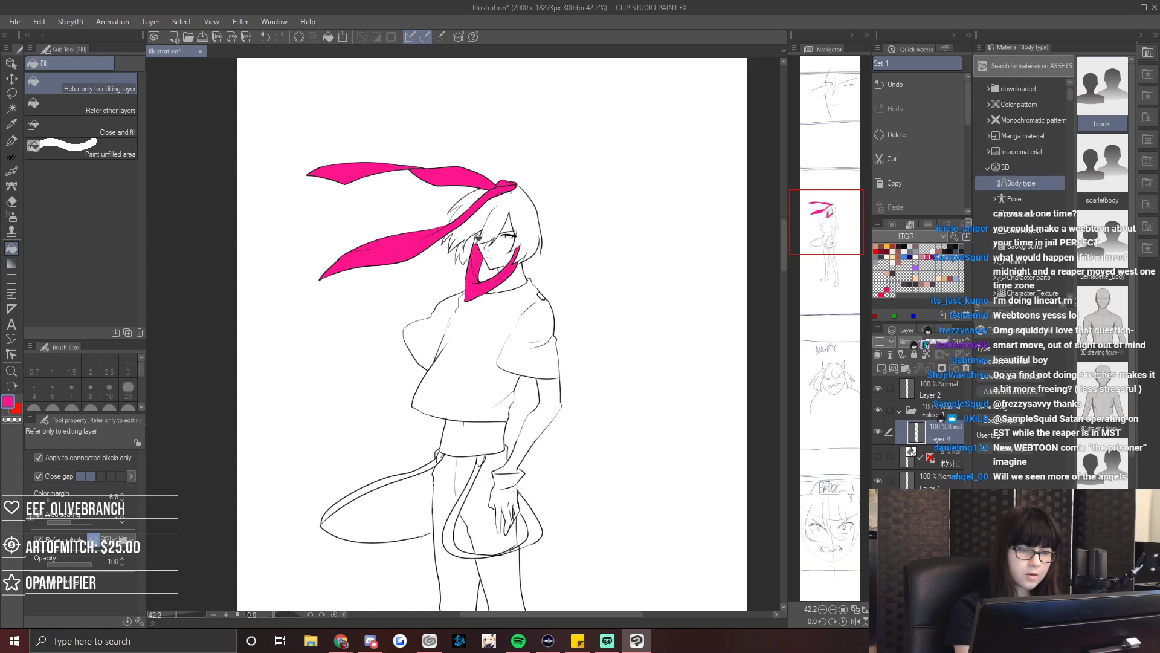
Try filling the glove with hot pink, patching the gap in the cuff's upper edge with the pen between attempts.
scroll(552, 231, "down", 5)
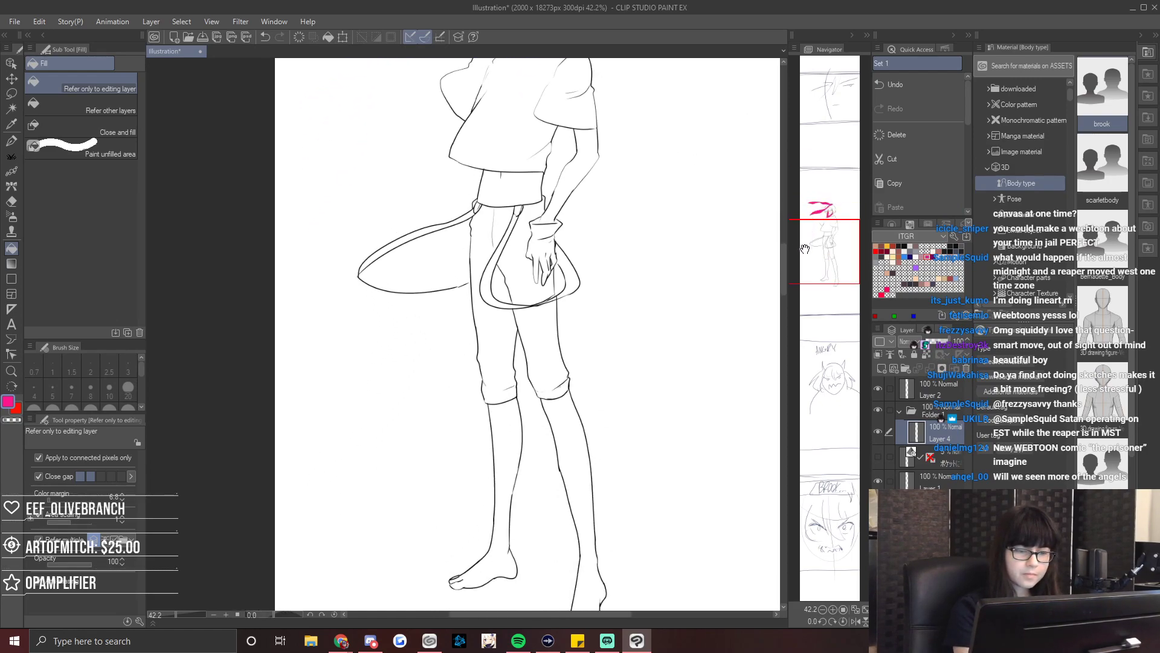
left_click(552, 231)
key("ctrl+z")
key("p")
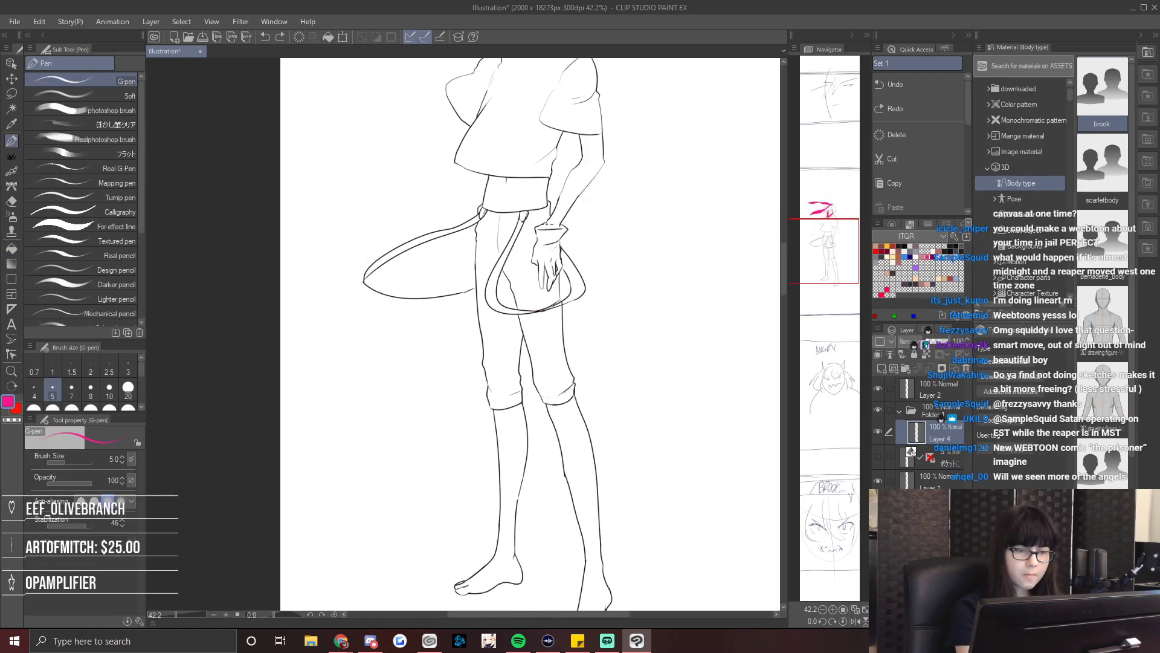
left_click(11, 249)
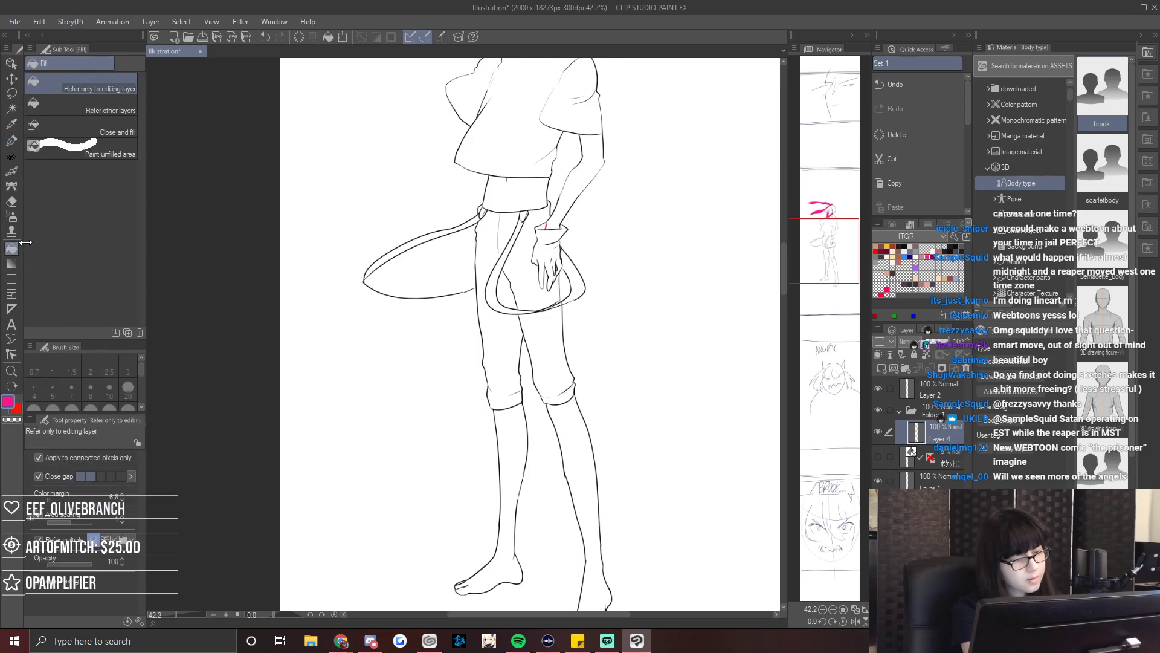
left_click(552, 232)
key("ctrl+z")
Close the remaining gaps in the glove's outline and fill the whole glove with hot pink.
key("p")
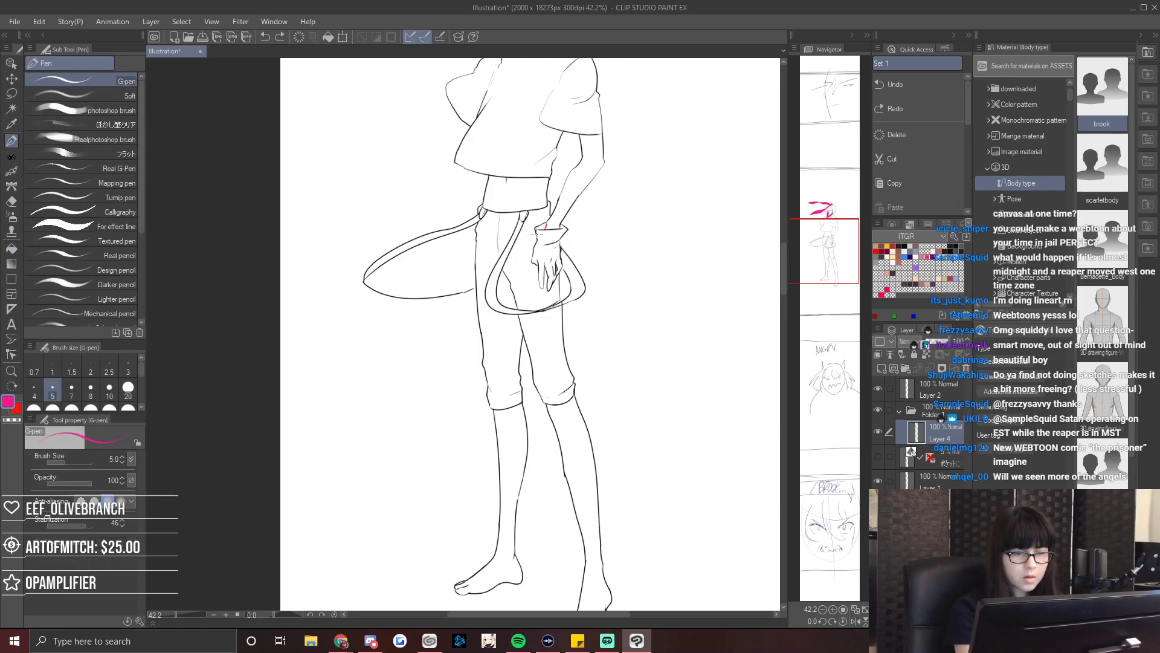
left_click(11, 248)
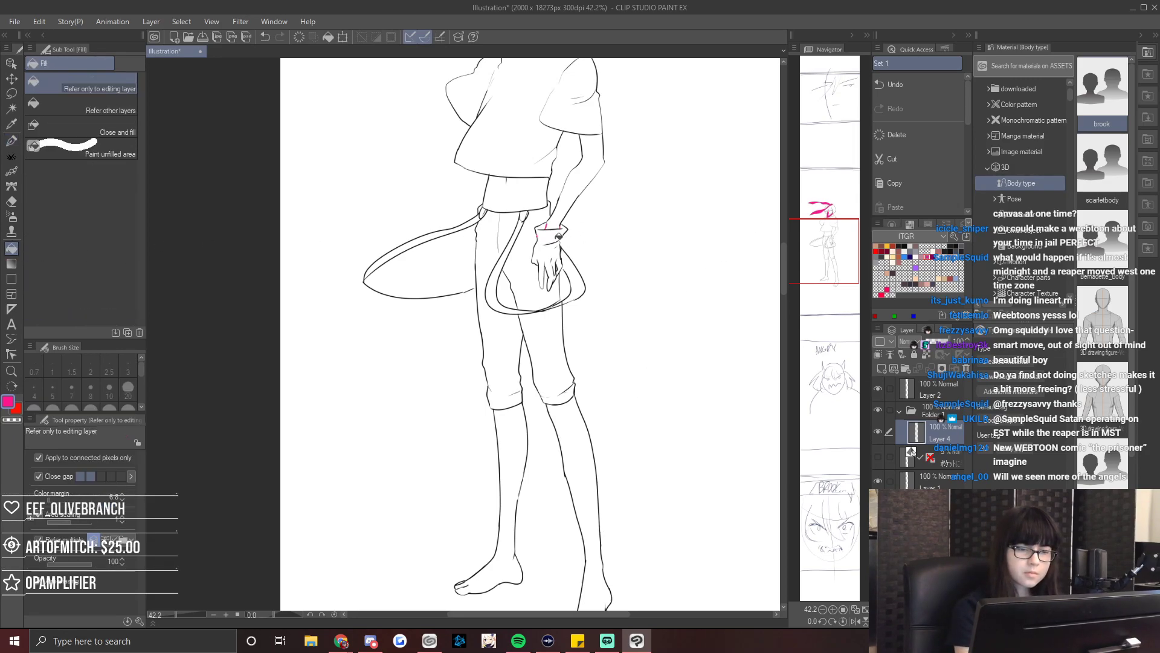
left_click(580, 209)
key("ctrl+z")
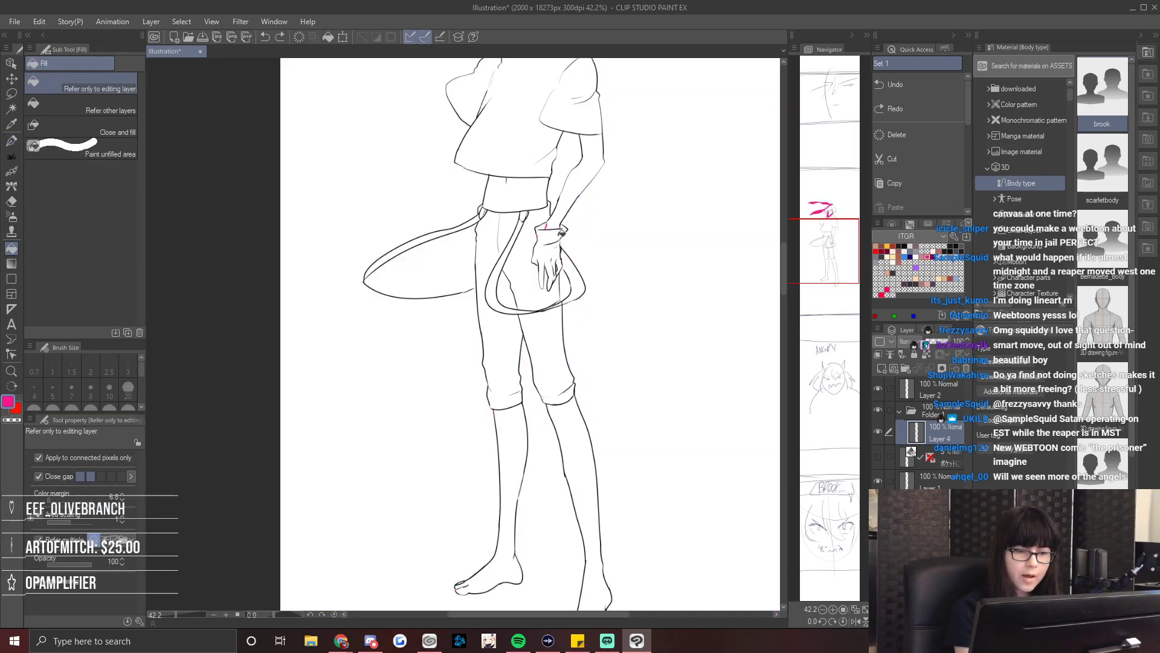
mouse_move(828, 238)
left_mouse_down()
mouse_move(827, 227)
mouse_move(840, 249)
mouse_move(839, 236)
left_mouse_up()
key("e")
key("p")
left_click(11, 248)
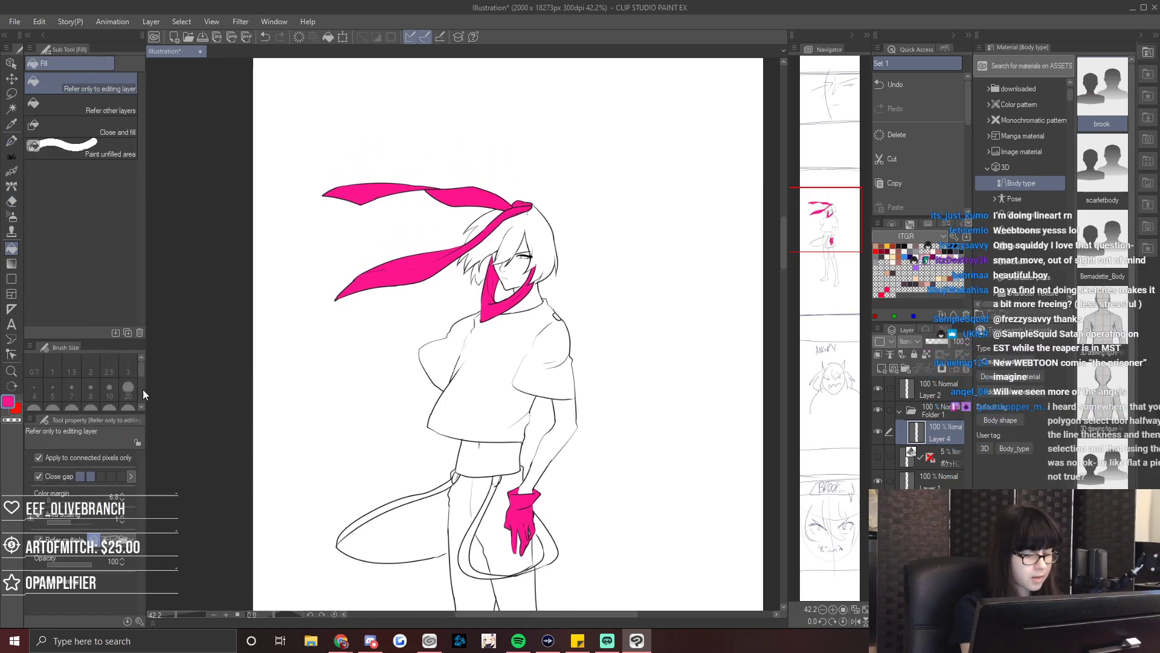
Fill the iris hot pink, and on a new layer fill the hair very pale pink with dusty mauve for the locks behind the scarf.
left_click_drag(176, 616, 185, 615)
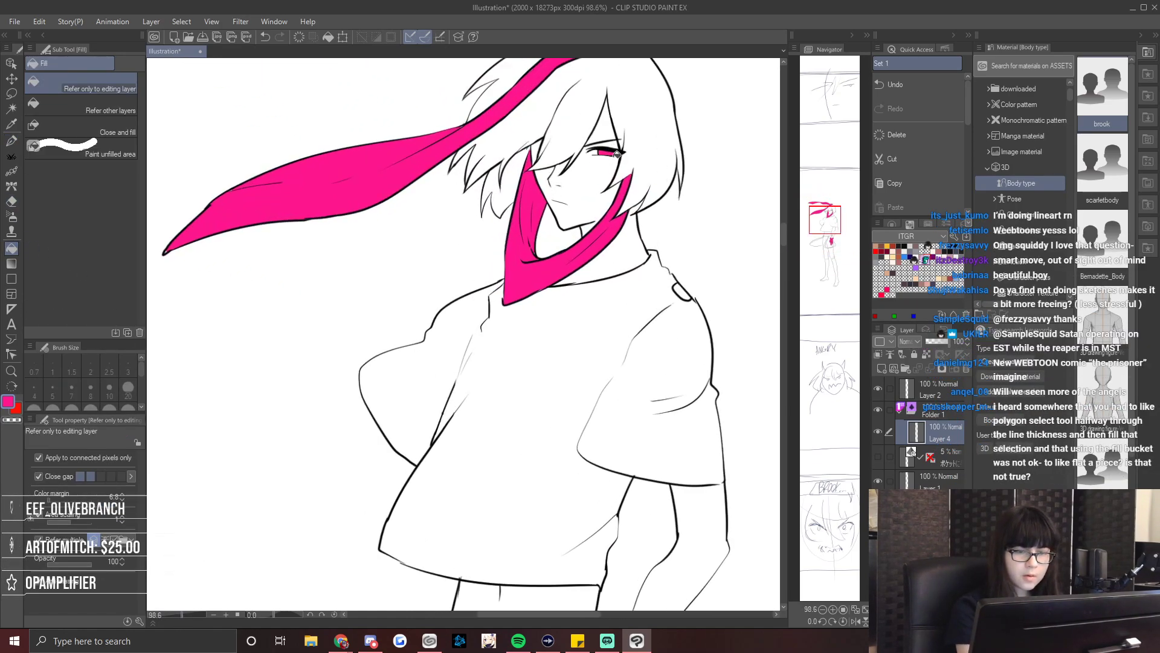
left_click_drag(817, 226, 822, 221)
key("ctrl+shift+n")
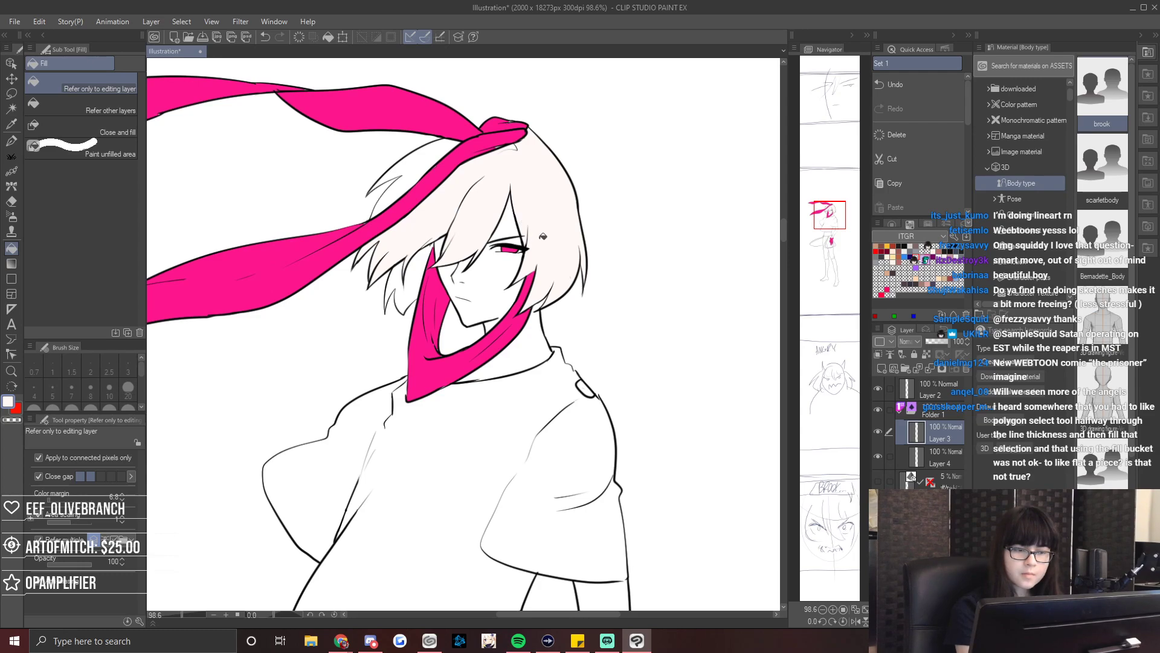
left_click(504, 266)
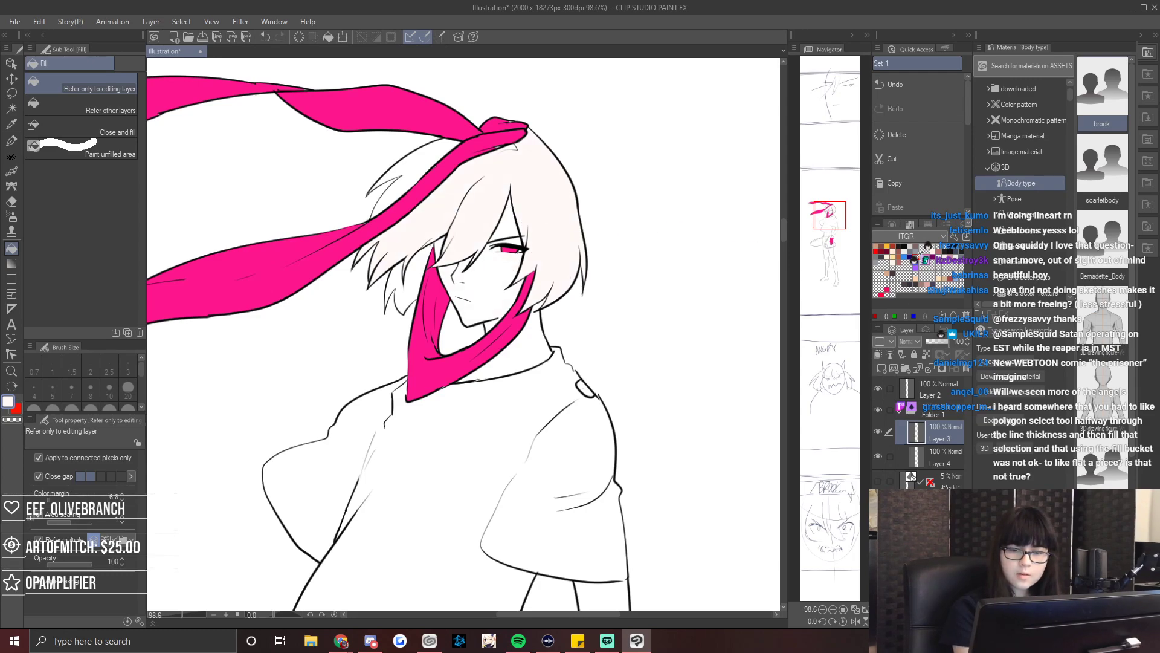
left_click(404, 285)
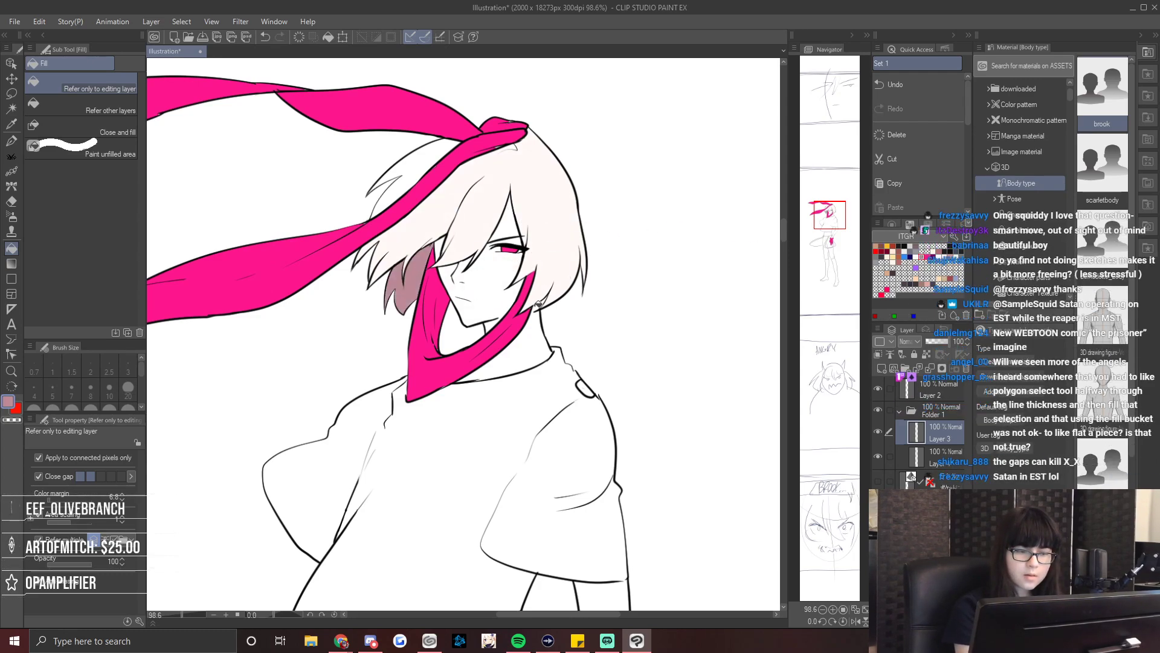
Draw small pointed hair locks below the chin on Layer 2 with the G-pen in near-black, and mirror the canvas to check them.
key("p")
left_click(886, 393)
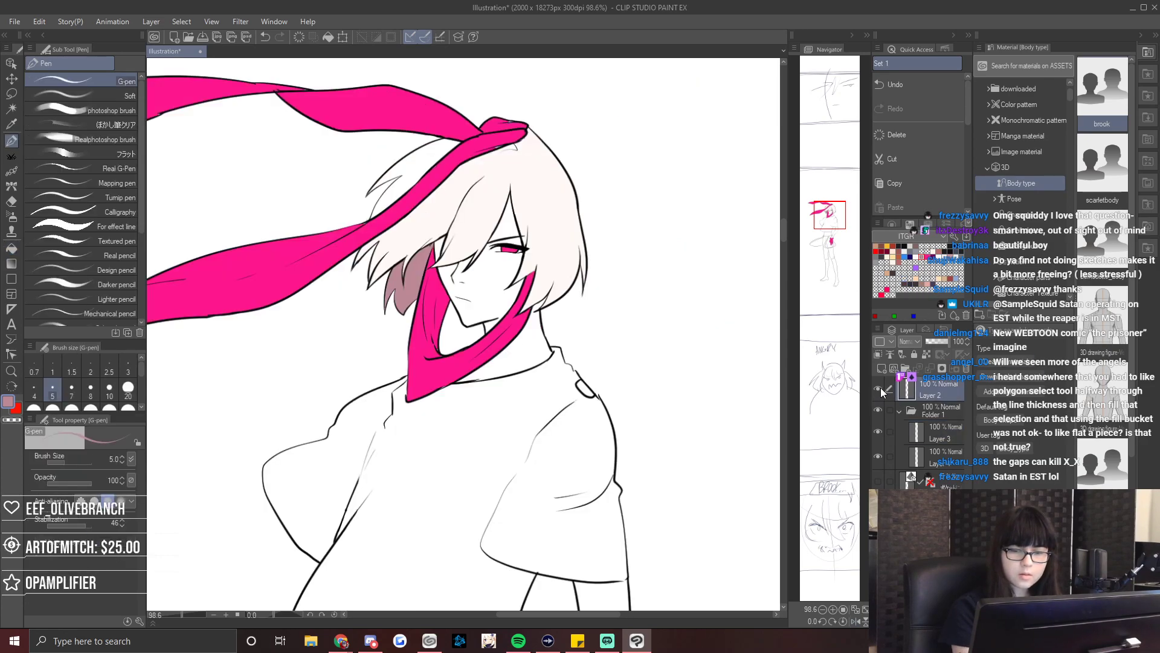
left_click(893, 222)
left_click(901, 292)
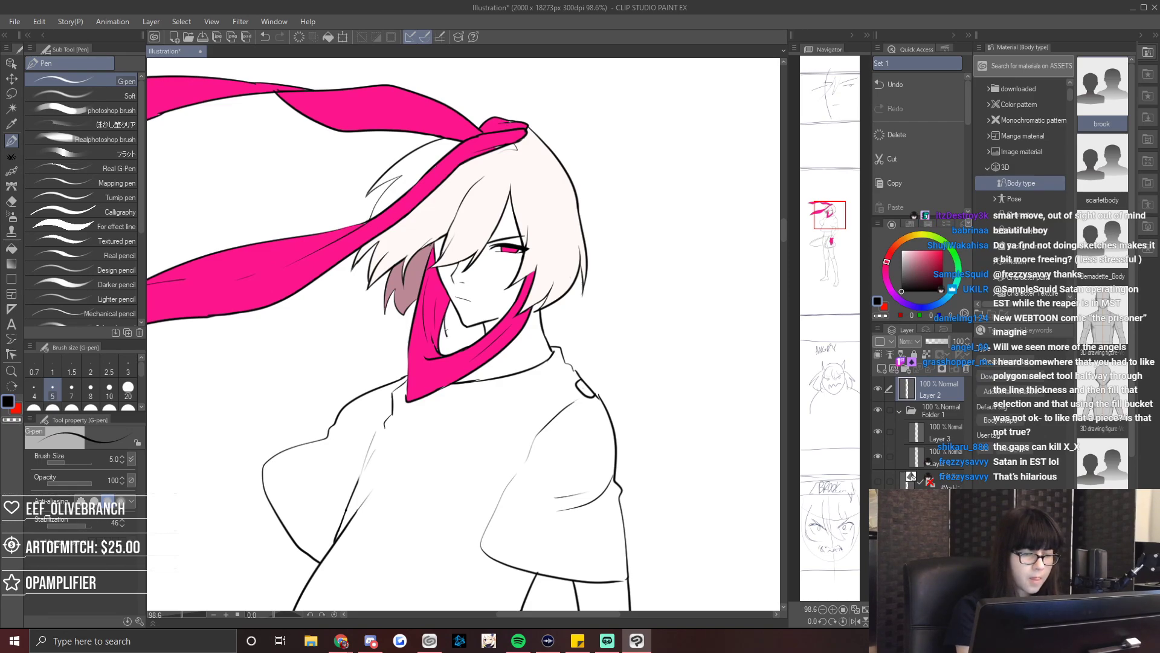
key("ctrl+z")
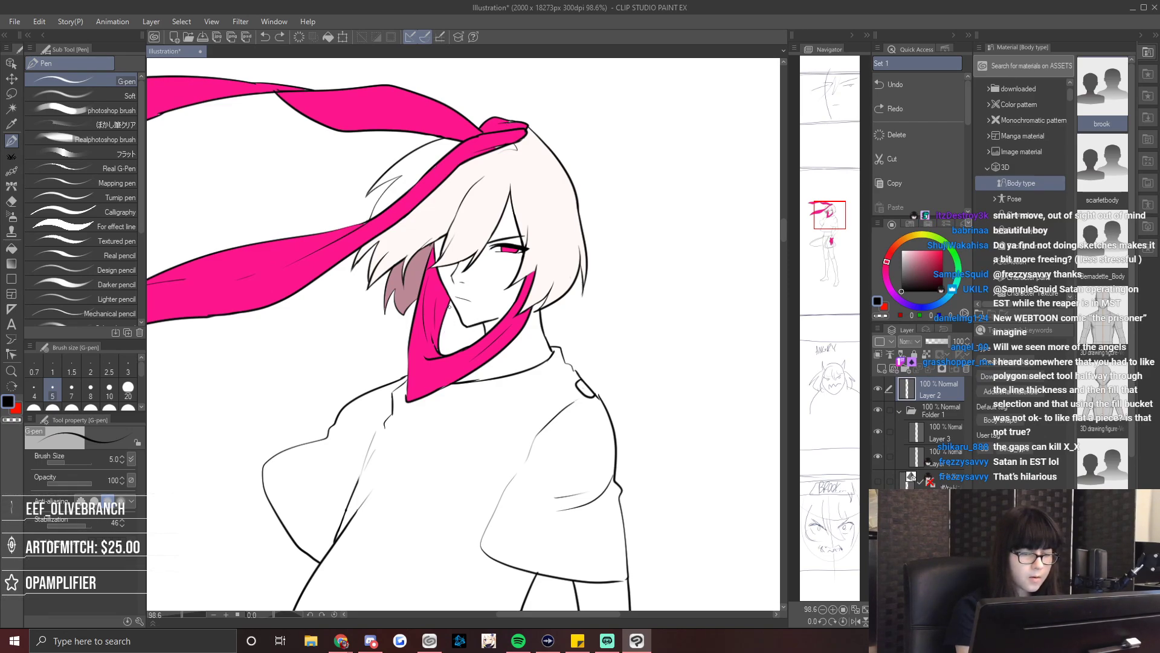
key("h")
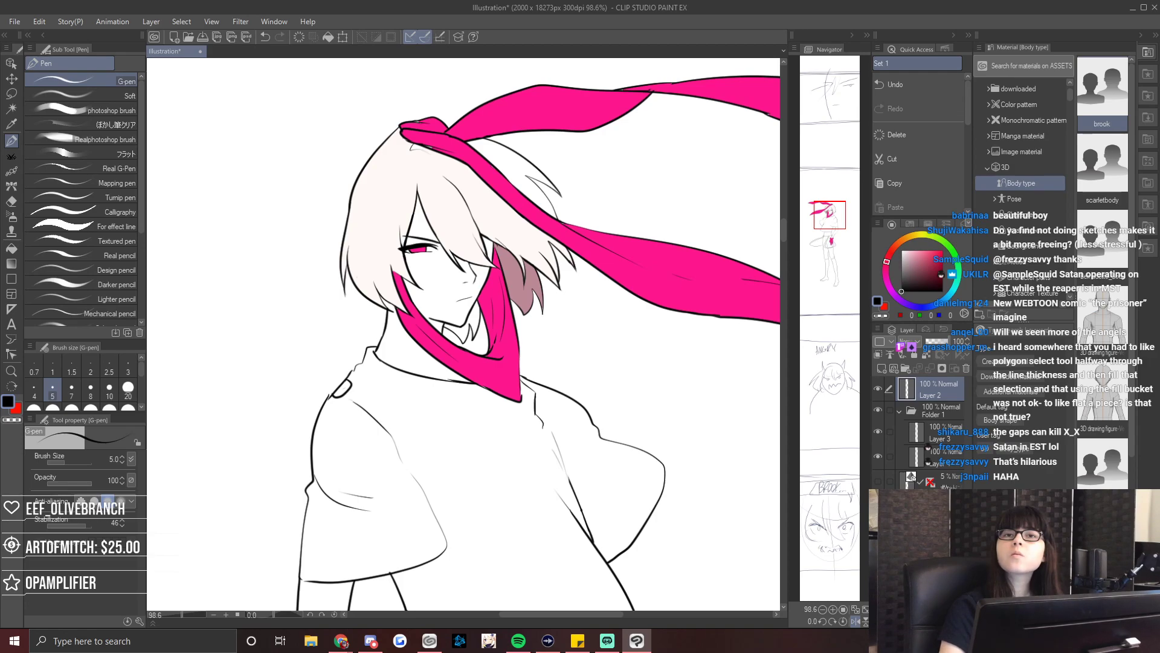
Switch to Chrome, look over the Unlucky is as Lucky does episode list on WEBTOON, and return to Clip Studio Paint.
key("alt+Tab")
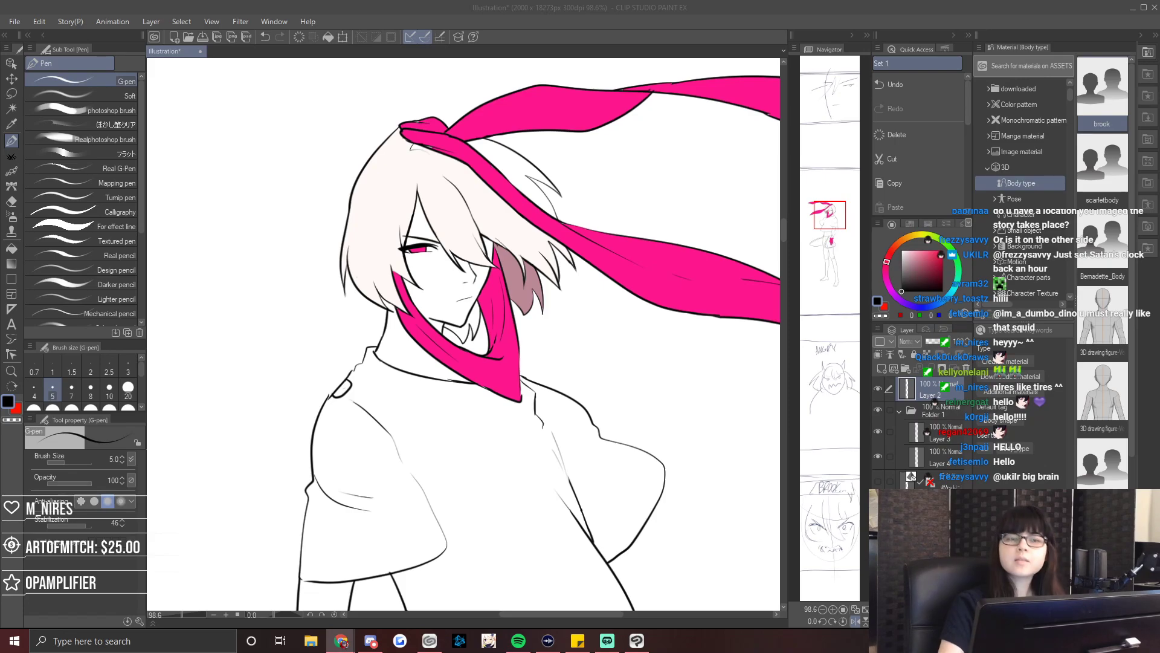
key("alt+Tab")
scroll(575, 347, "down", 2)
scroll(576, 346, "up", 2)
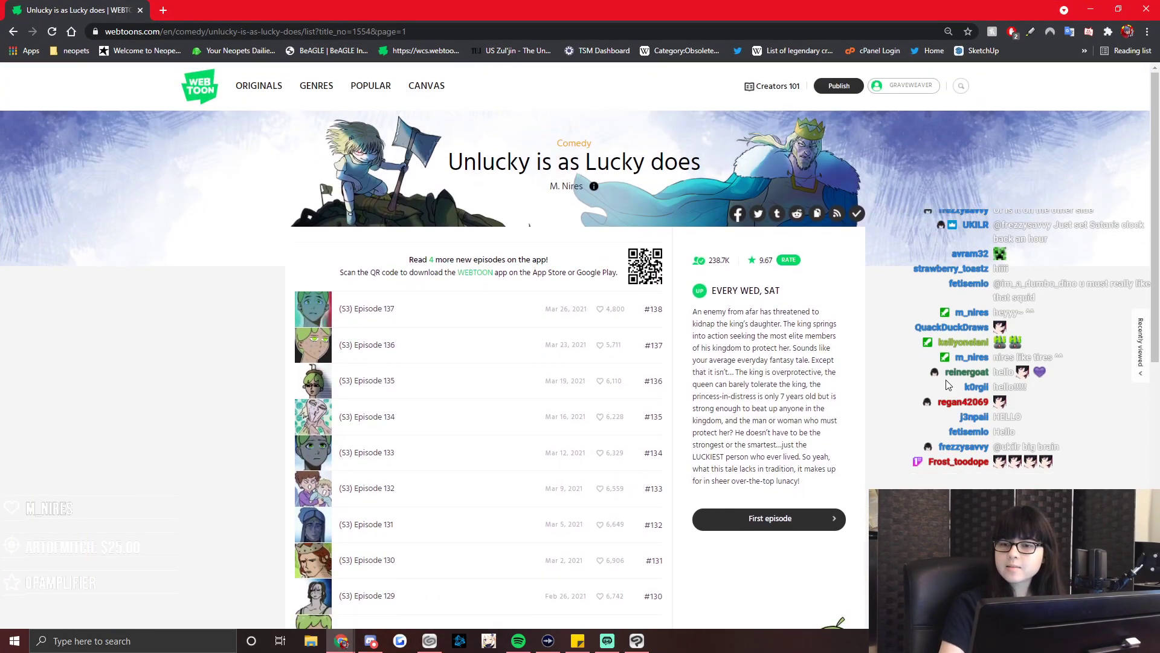
scroll(550, 547, "down", 2)
scroll(578, 435, "up", 2)
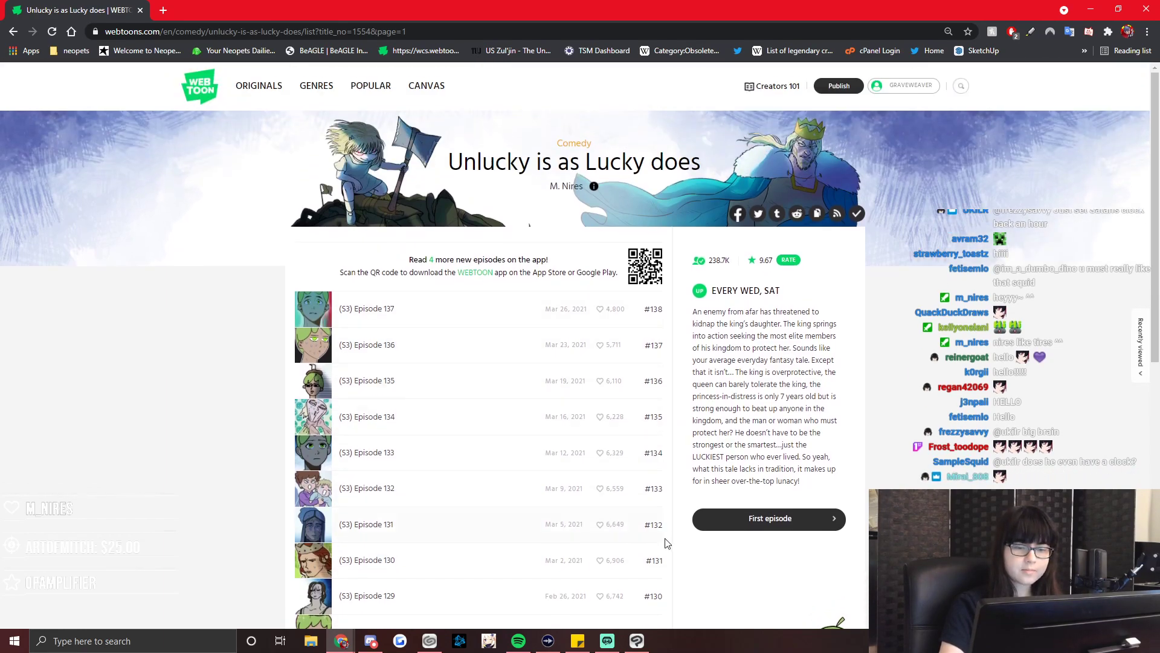
scroll(640, 514, "down", 2)
scroll(614, 487, "up", 2)
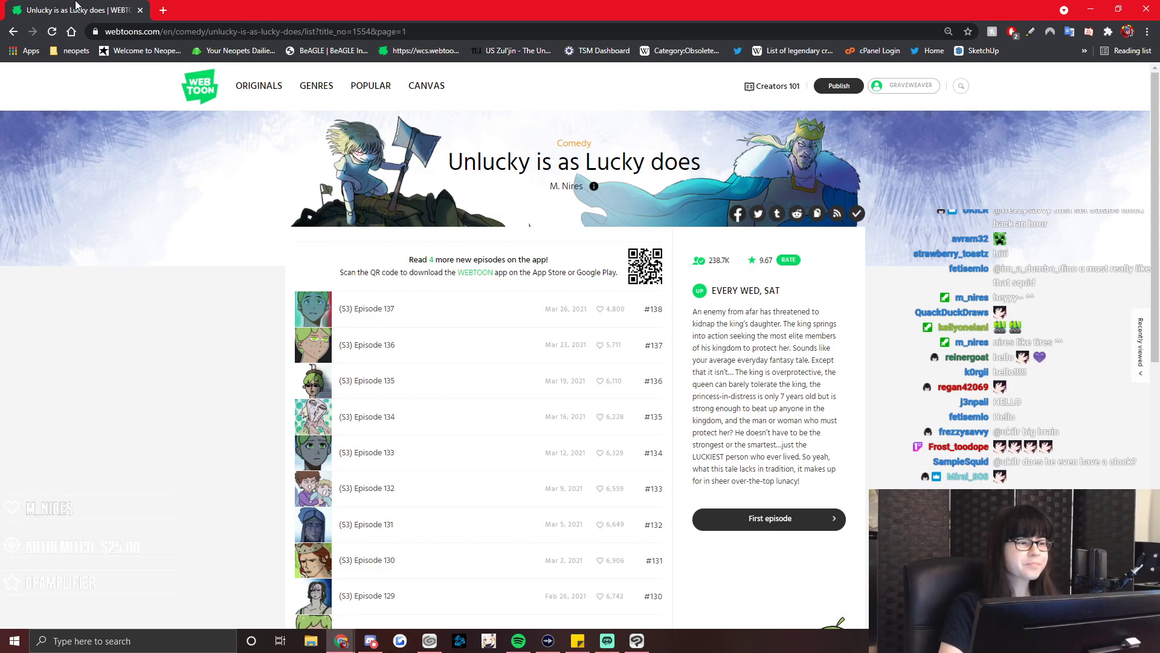
left_click_drag(79, 4, 1148, 182)
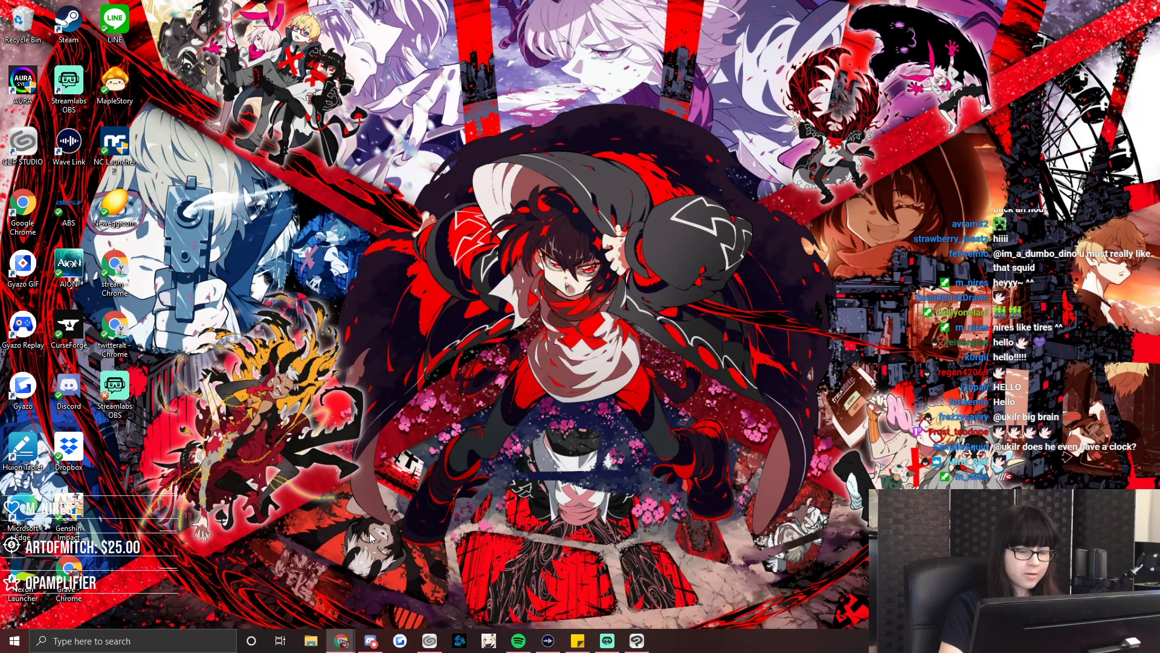
left_click(637, 641)
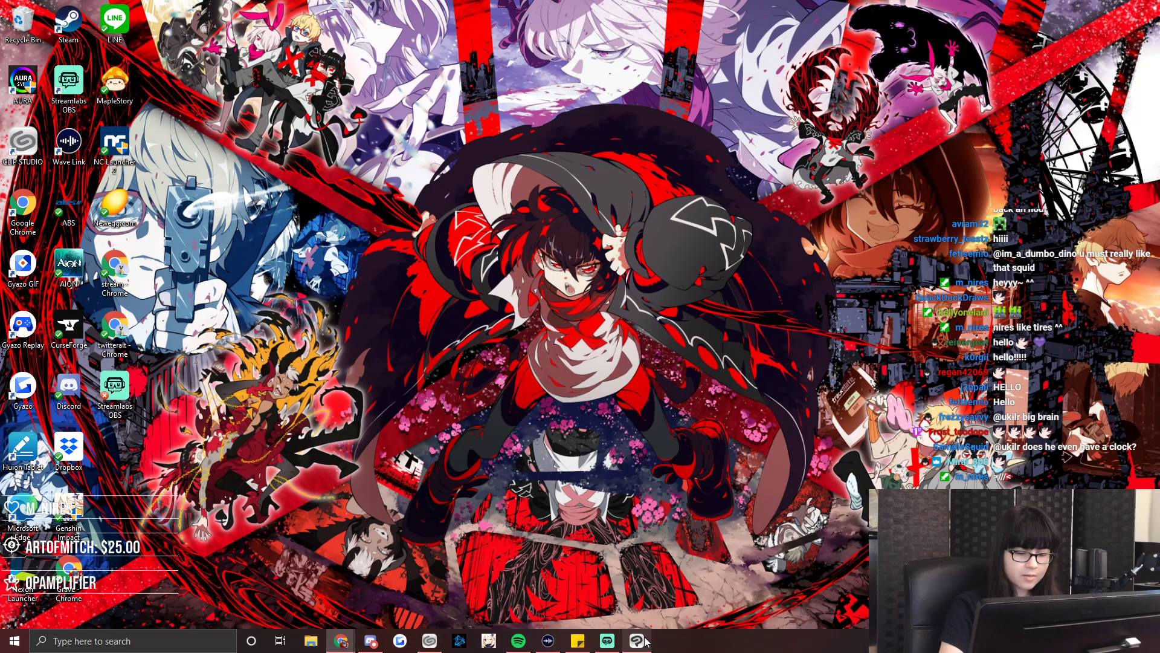
Unmirror the canvas and try filling the hair and the shirt on Layer 2, using red for the shirt.
scroll(658, 601, "down", 1)
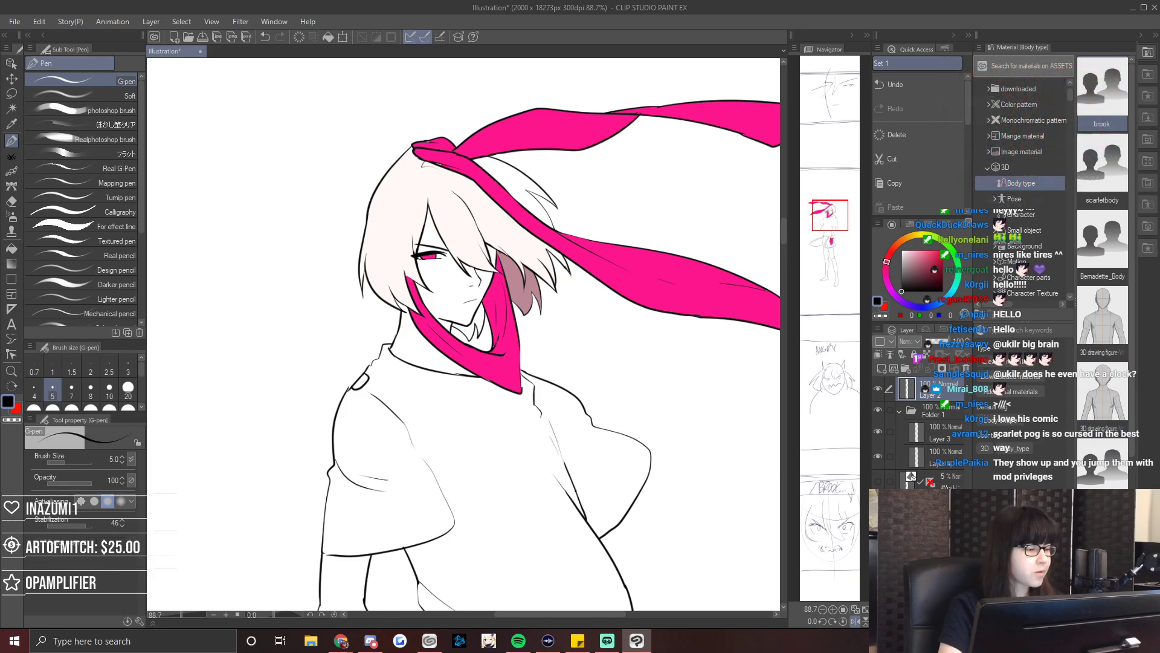
left_click(11, 248)
key("h")
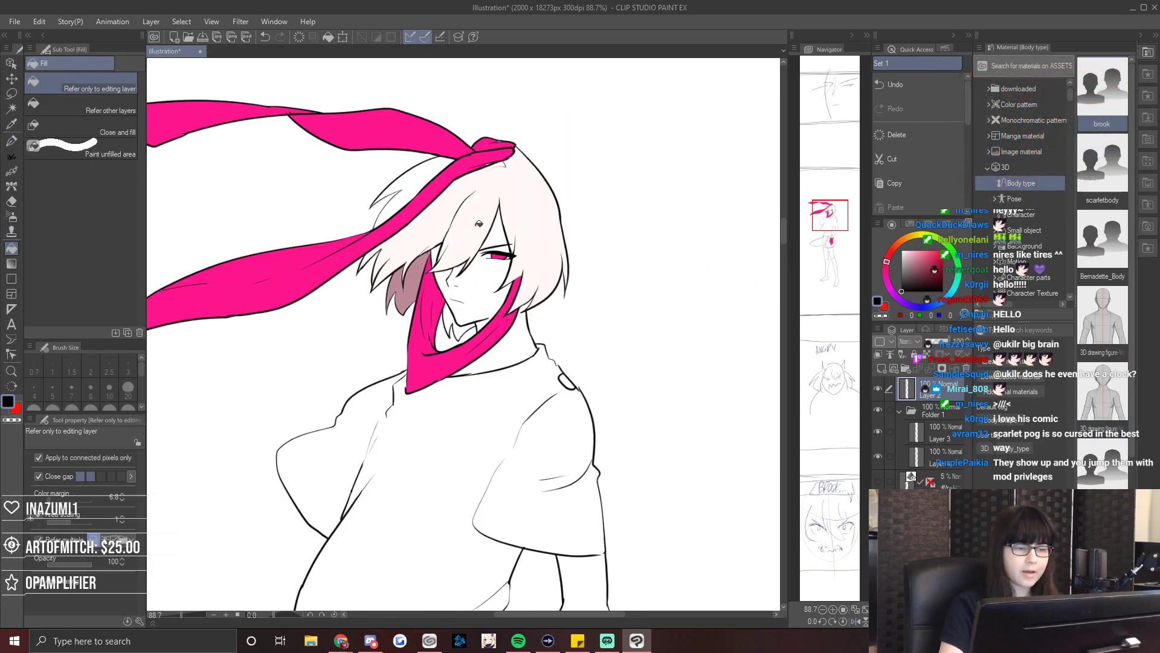
left_click(533, 203)
key("ctrl+z")
left_click(533, 202, "alt")
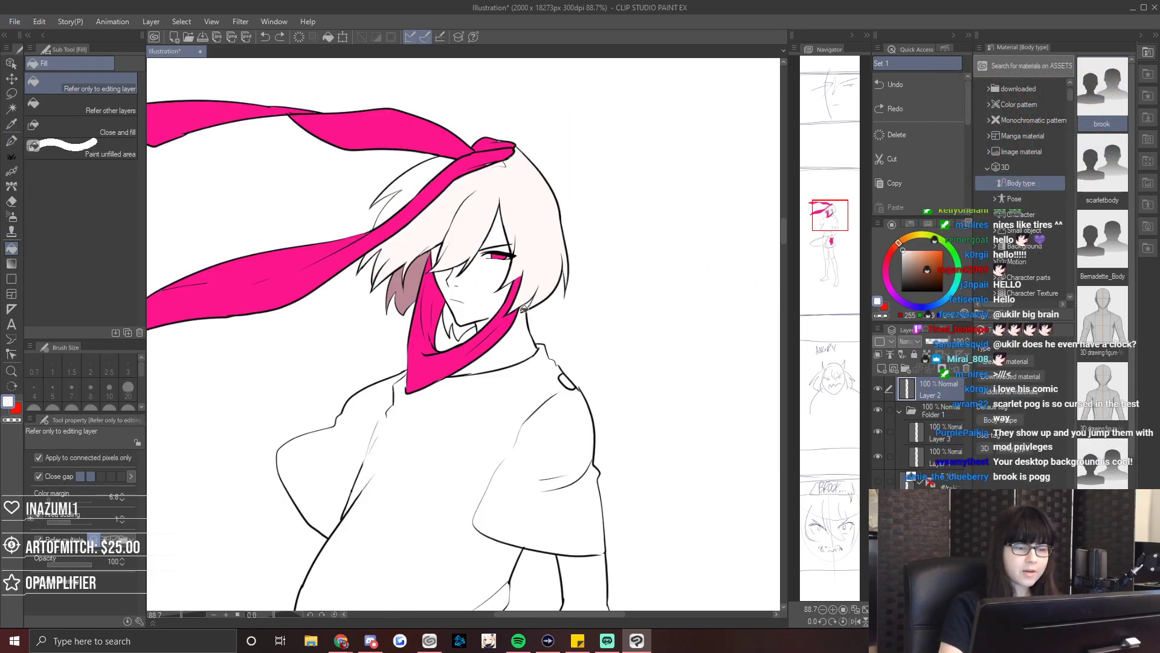
left_click(889, 258)
left_click(572, 442)
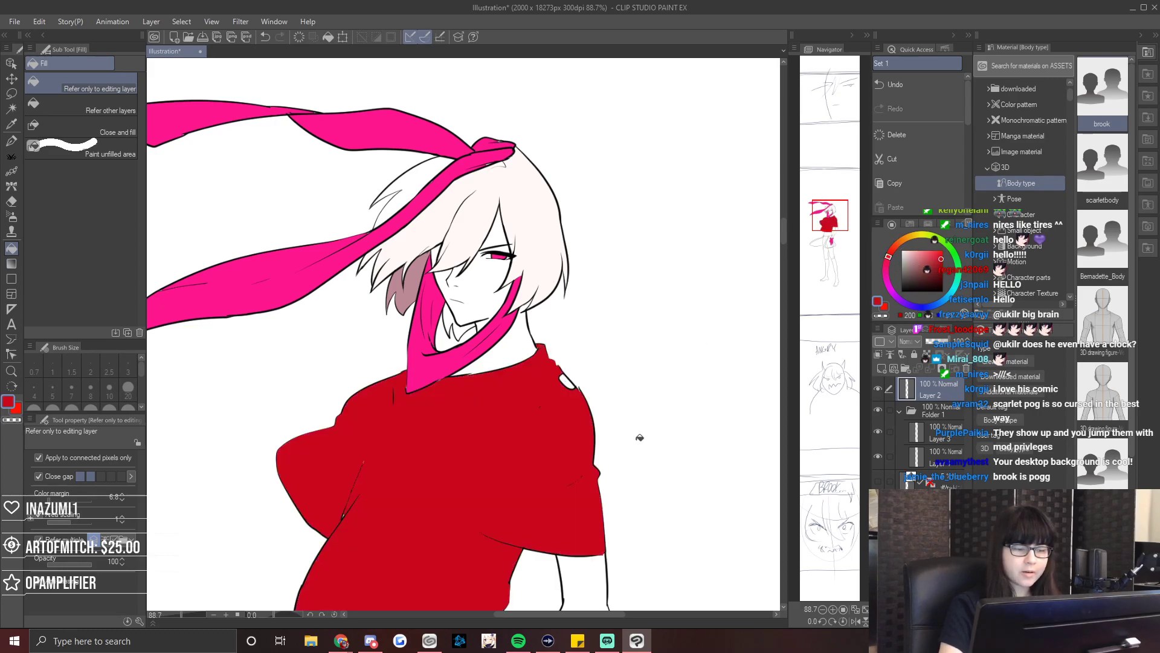
scroll(544, 459, "down", 3)
key("ctrl+z")
scroll(574, 363, "down", 5)
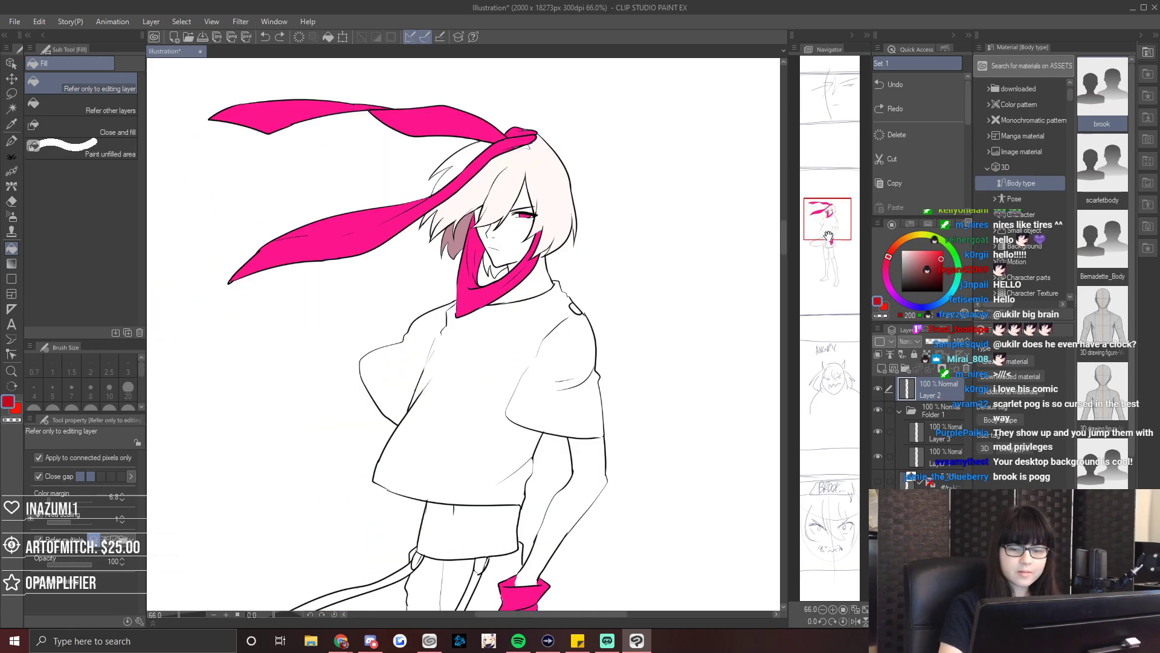
key("ctrl+y")
key("ctrl+z")
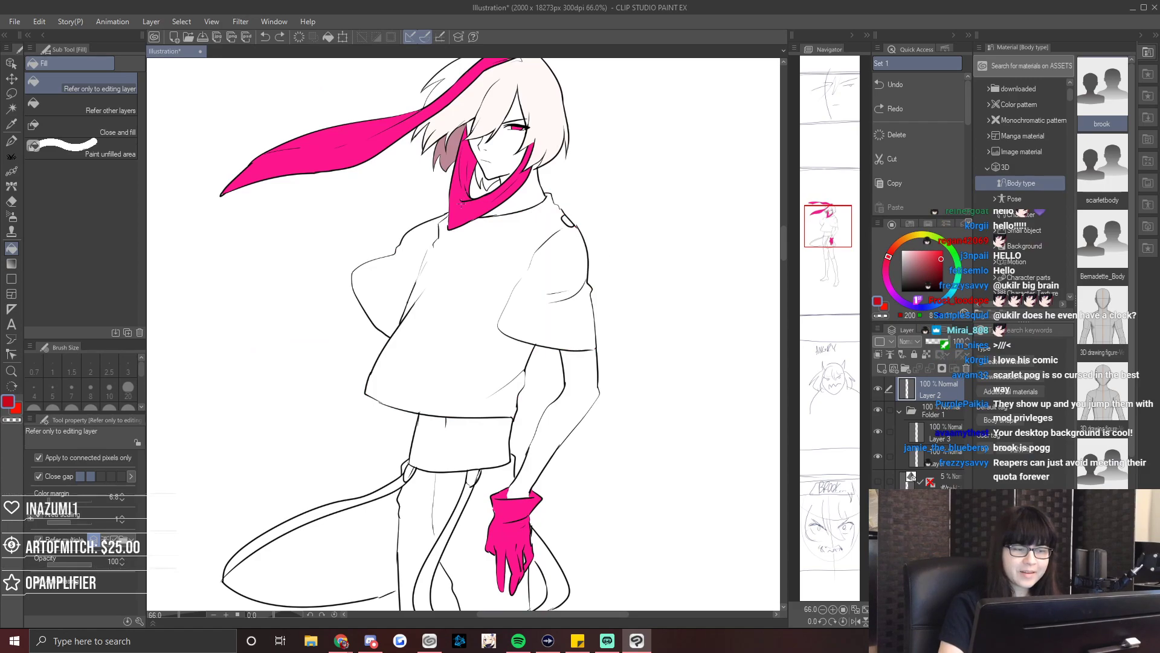
Fill the shoulder tab with hot pink on Layer 4 and the hair locks below the chin with dusty mauve on Layer 3.
left_click(930, 457)
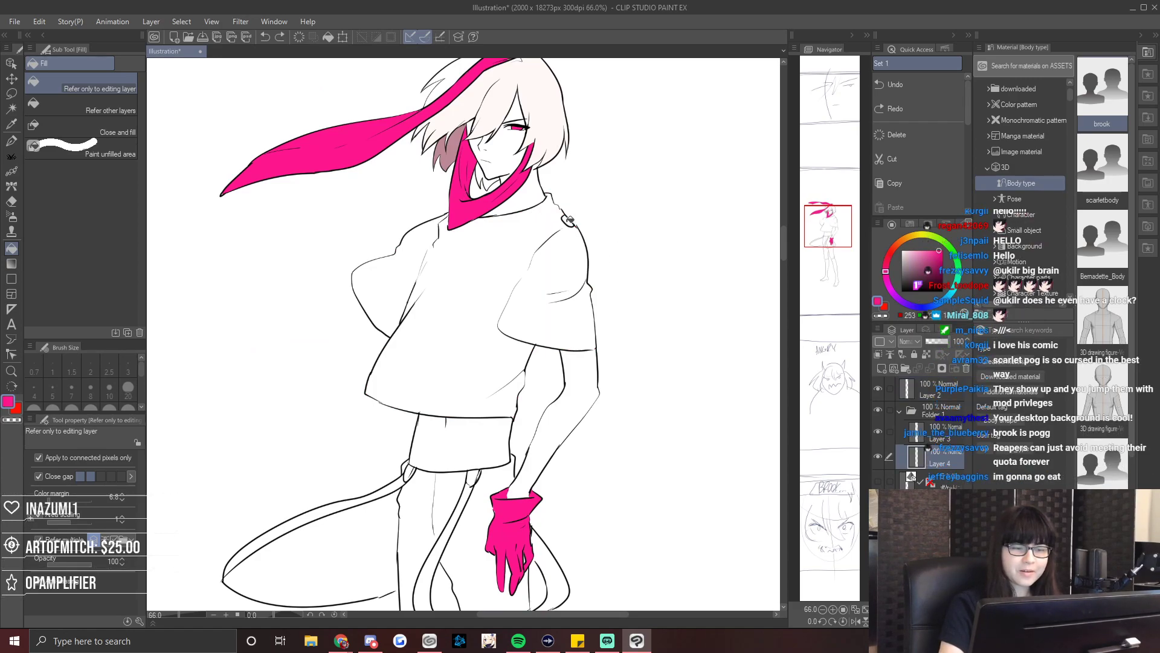
left_click(567, 219)
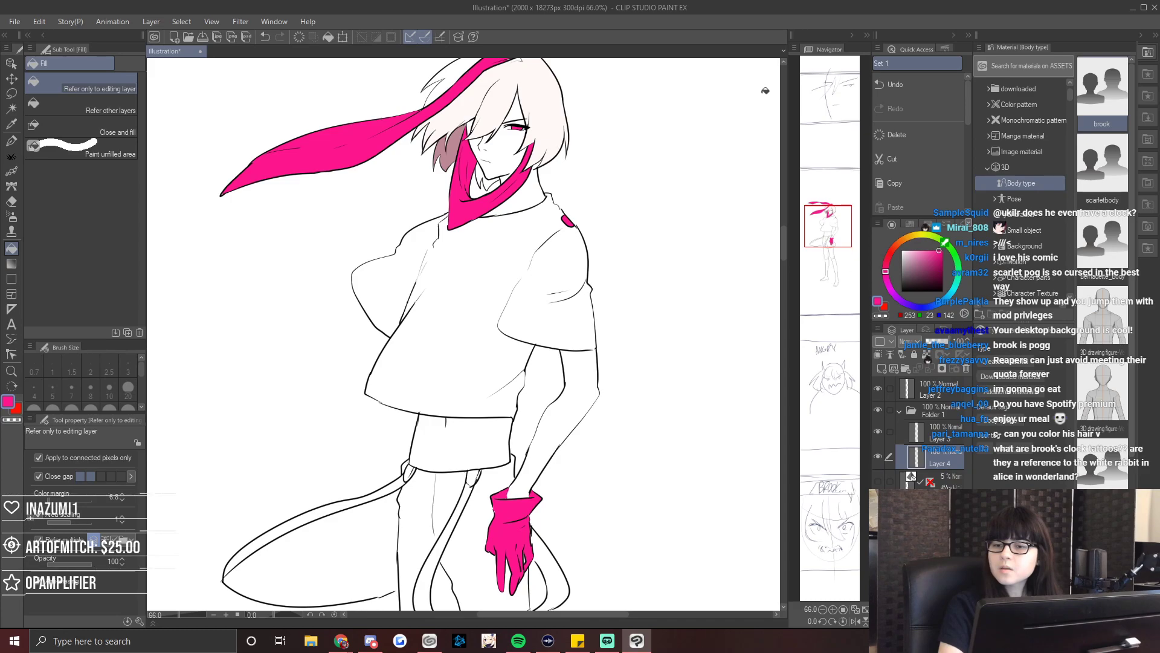
left_click_drag(377, 151, 407, 400)
scroll(407, 400, "up", 2)
scroll(407, 401, "up", 4)
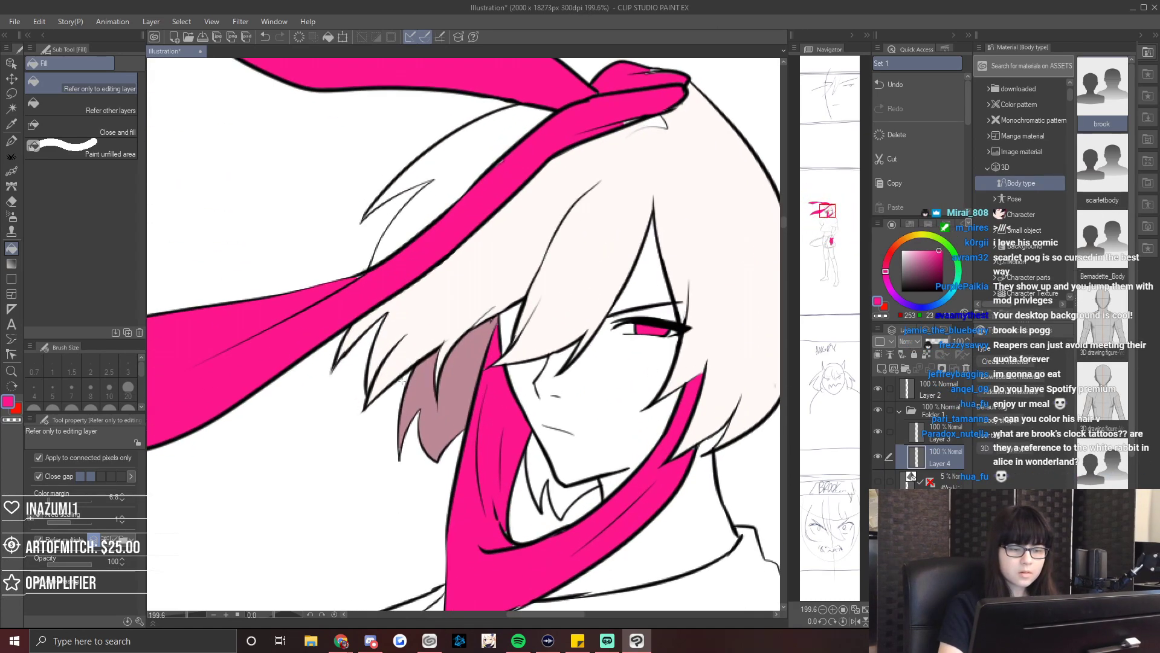
left_click(456, 374, "ctrl+shift")
left_click(456, 374, "alt")
left_click(533, 474)
left_click(578, 495)
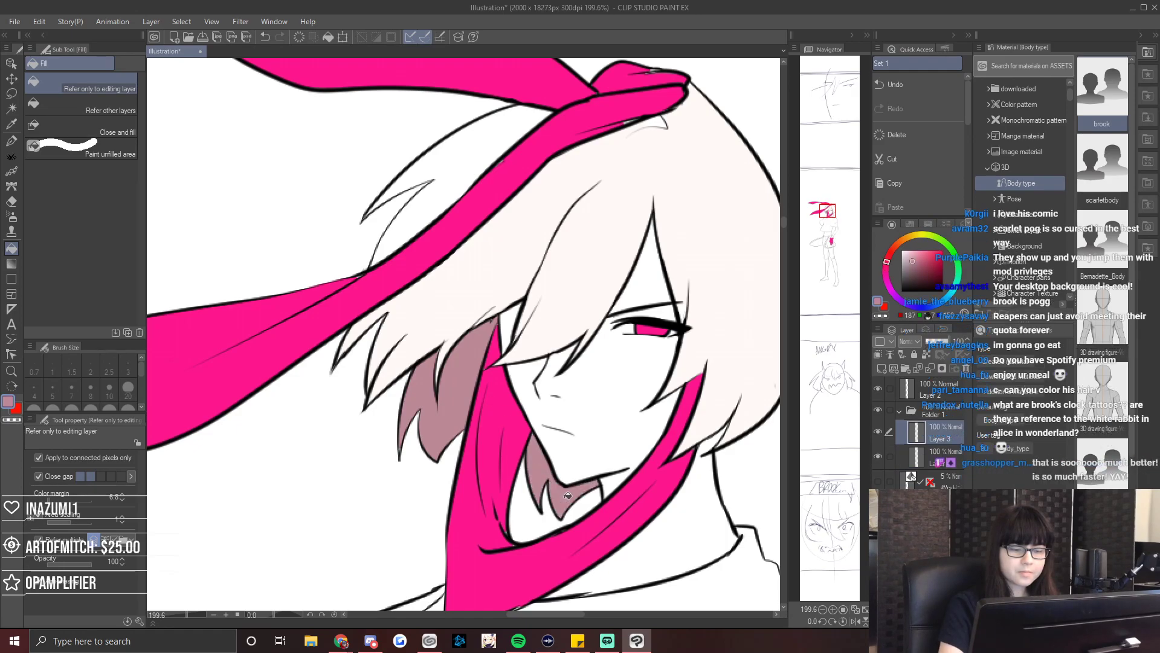
On a new layer, fill the face with a very pale skin tone and try the same fill on the neck.
scroll(581, 493, "down", 2)
scroll(590, 480, "down", 2)
mouse_move(823, 235)
left_mouse_down()
mouse_move(831, 248)
mouse_move(829, 215)
left_mouse_up()
scroll(534, 224, "up", 2)
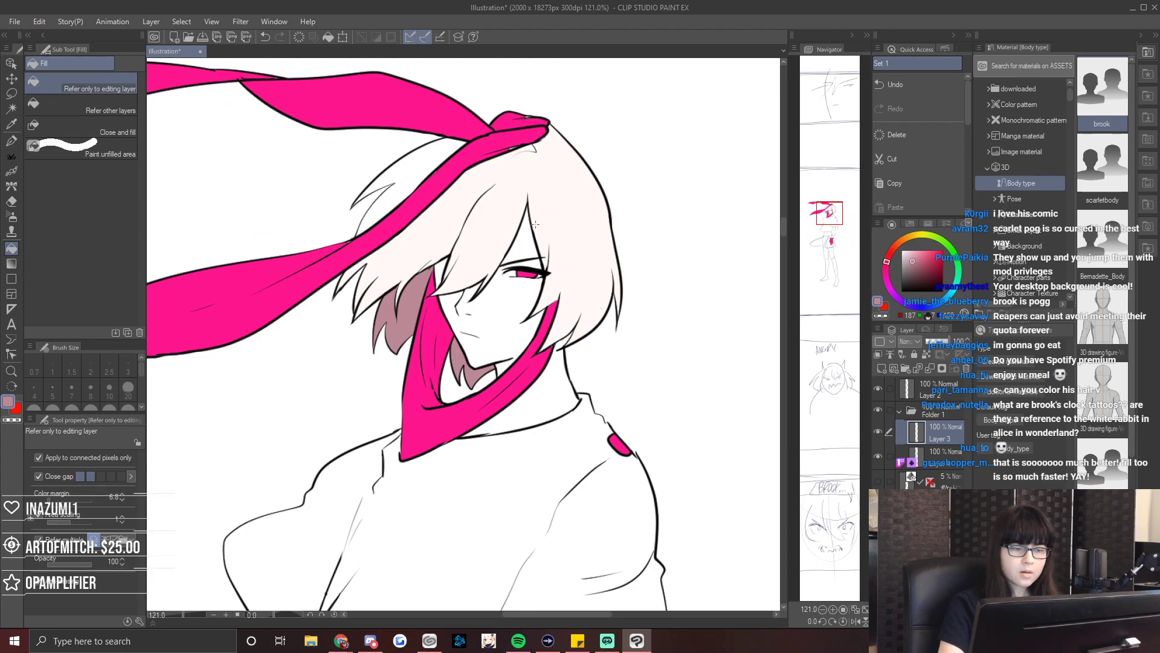
left_click(883, 368)
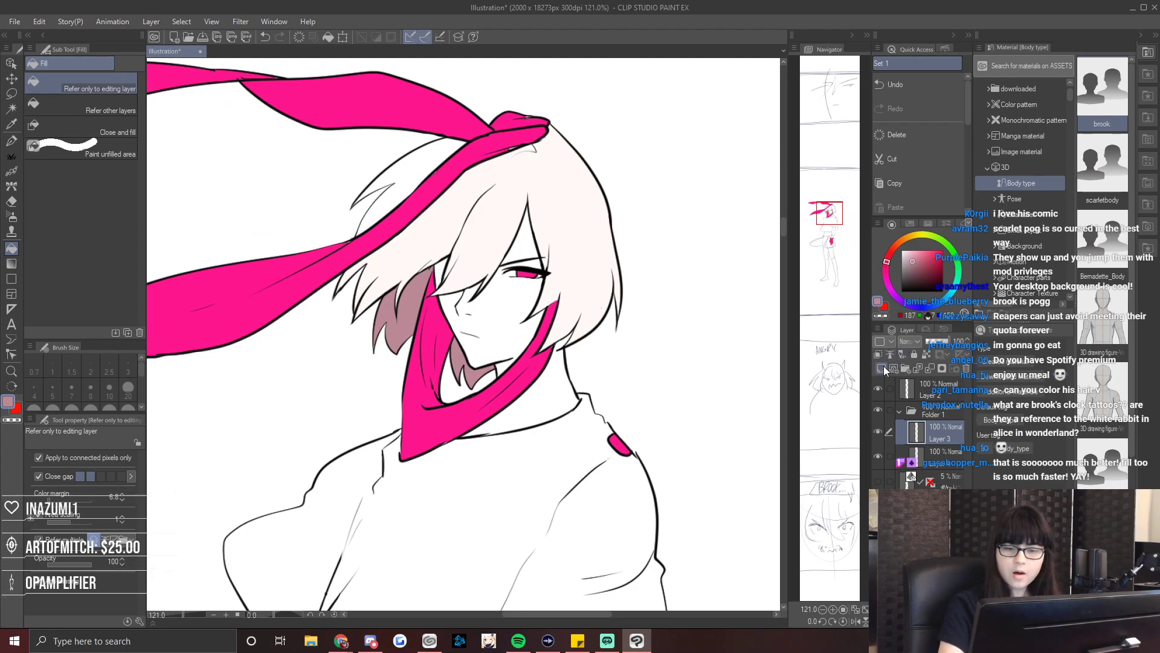
left_click(909, 223)
left_click(941, 248)
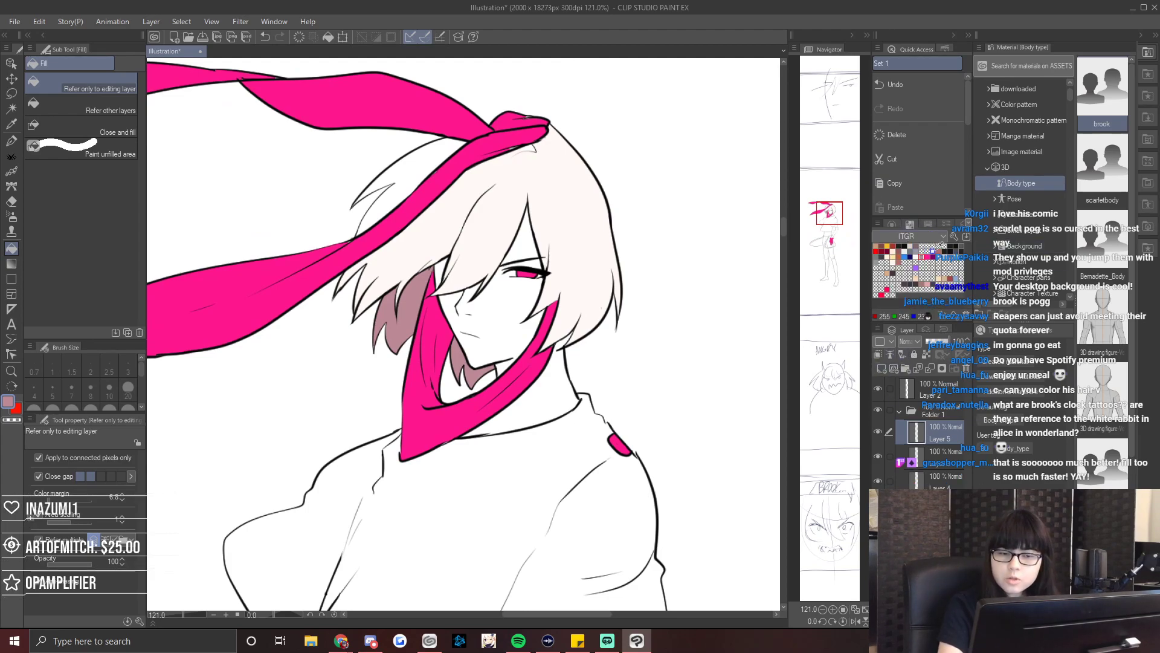
left_click(528, 283)
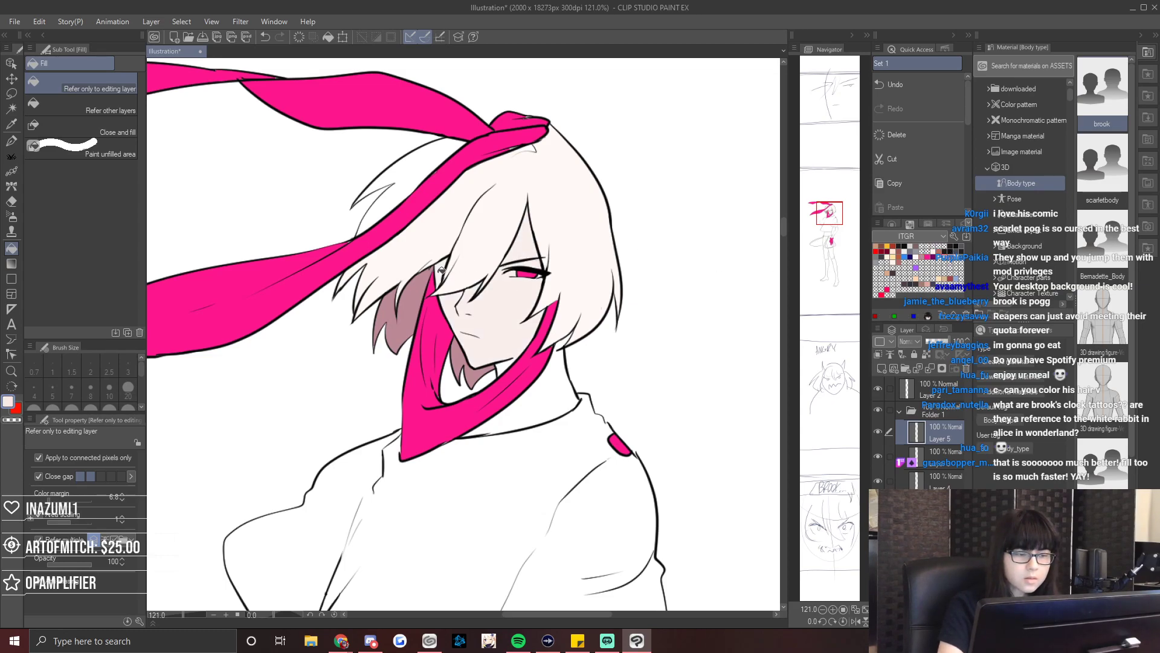
scroll(512, 338, "down", 3)
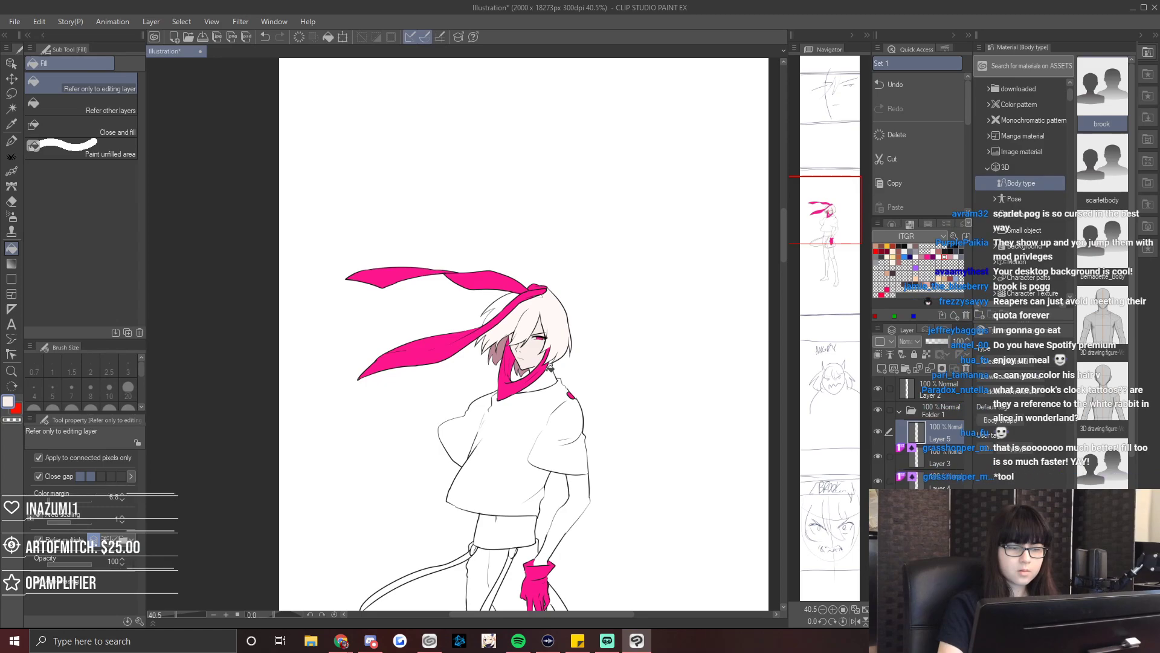
scroll(547, 366, "up", 1)
scroll(550, 368, "up", 4)
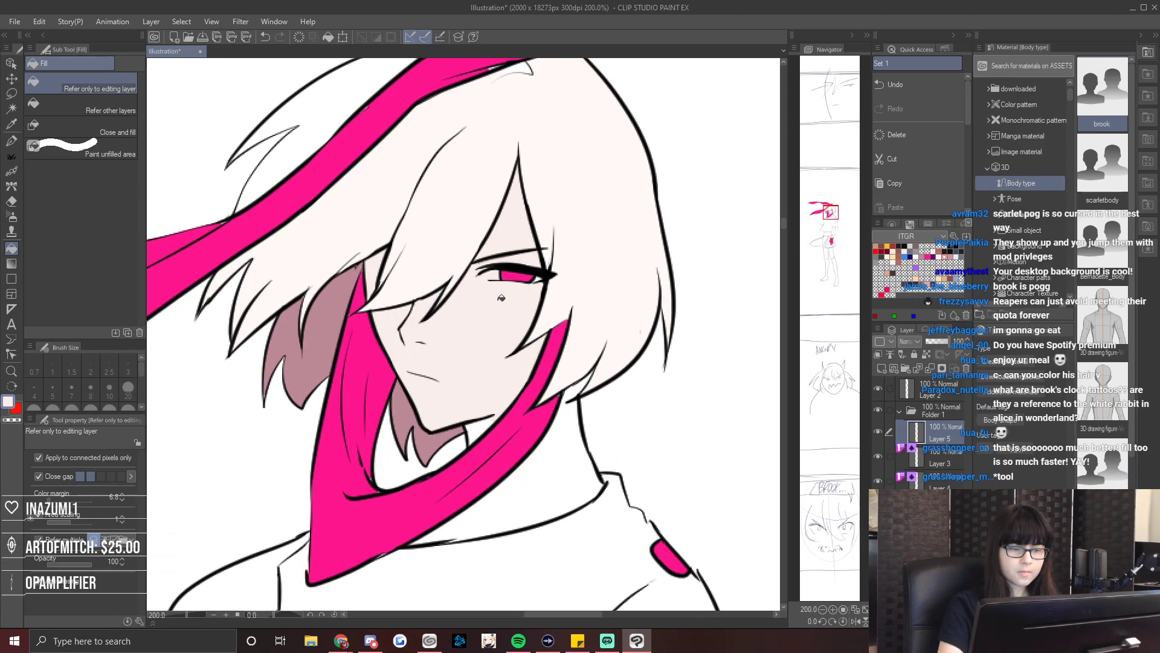
left_click(493, 430)
scroll(508, 422, "down", 6)
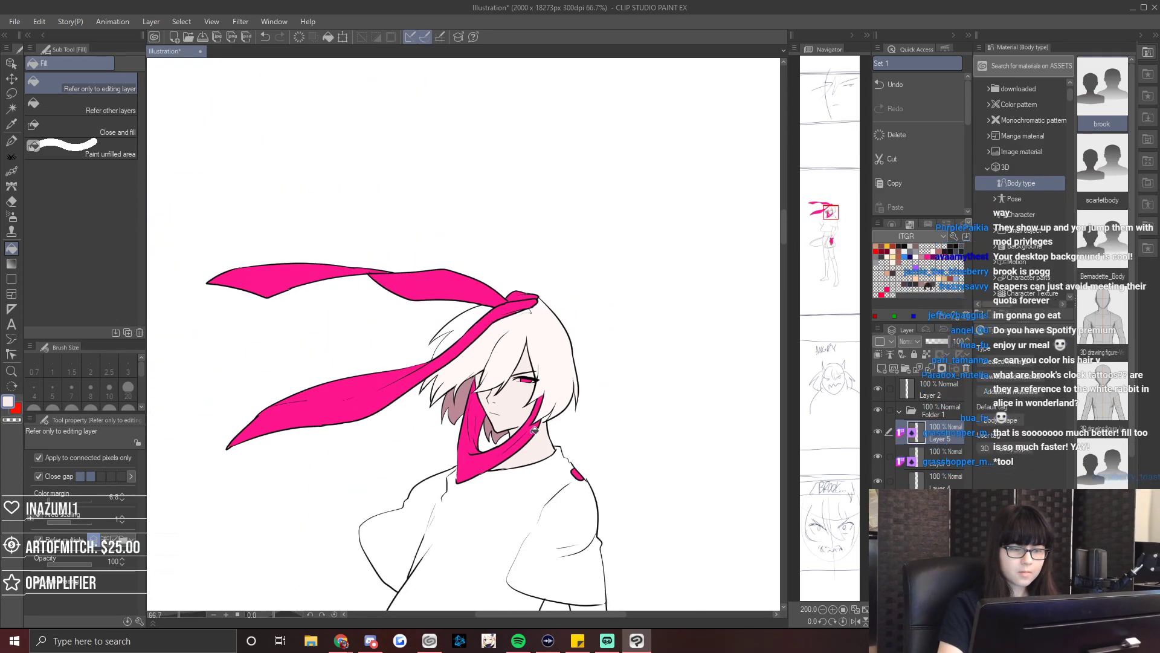
scroll(520, 414, "up", 3)
scroll(525, 411, "up", 1)
key("ctrl+z")
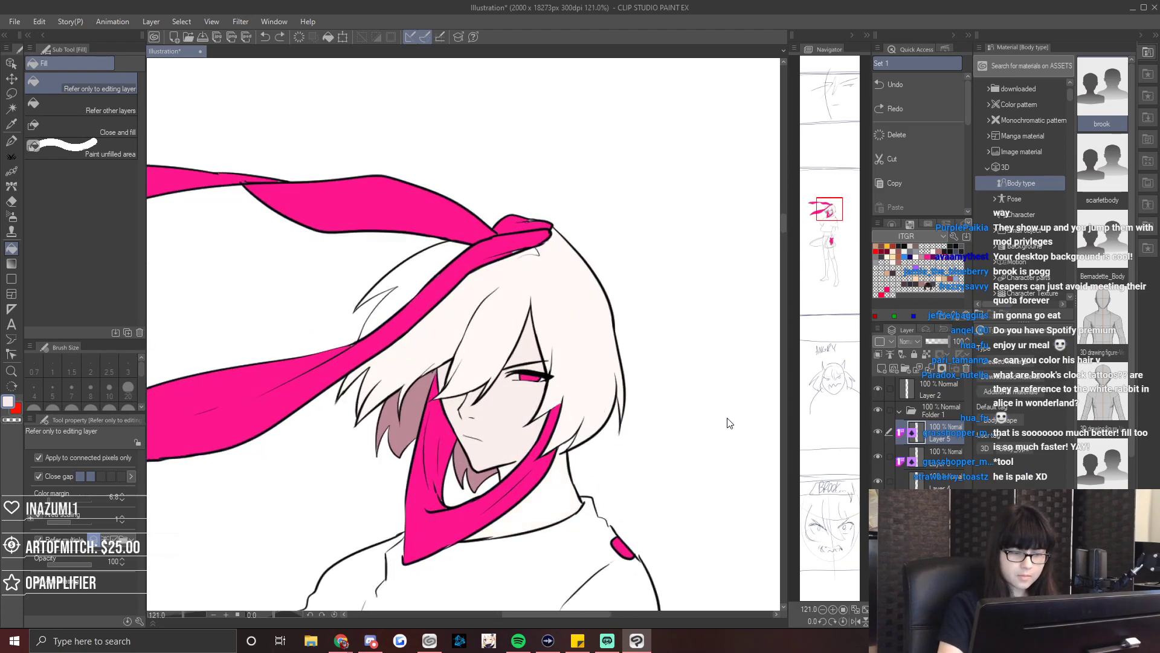
Refill the hair on Layer 3 with pale greyish pink and the shadowed locks with a pinker mauve, checking the colours with Layer 4 hidden.
left_click(519, 316, "ctrl+shift")
left_click(501, 315)
left_click(414, 277)
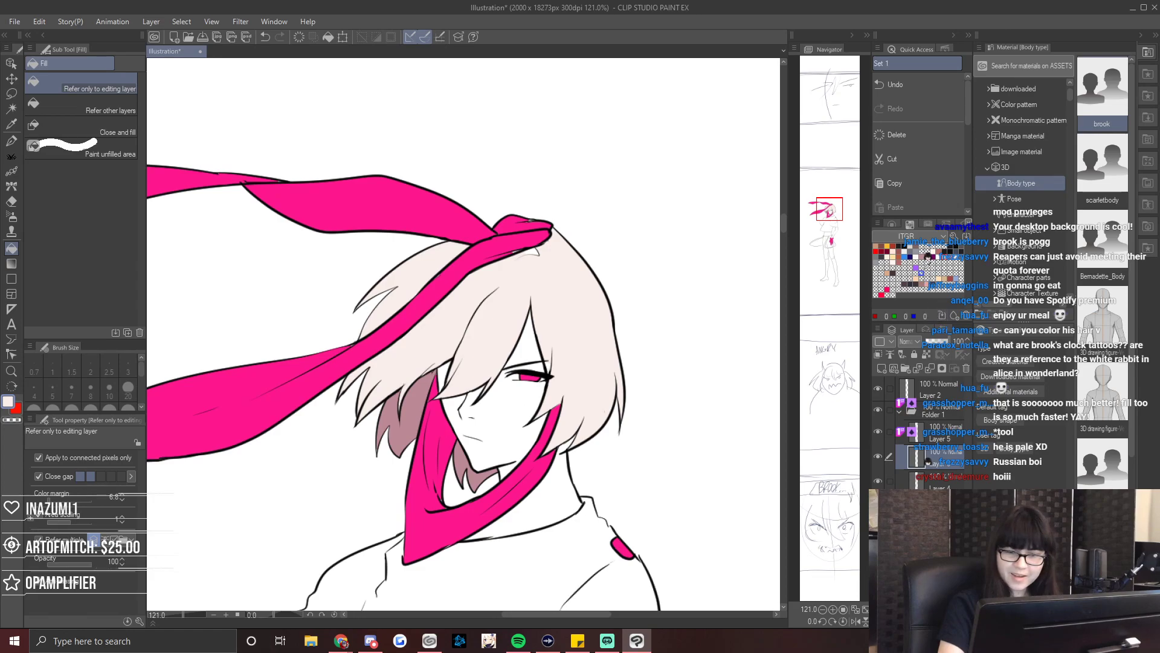
left_click(951, 258)
left_click(409, 412)
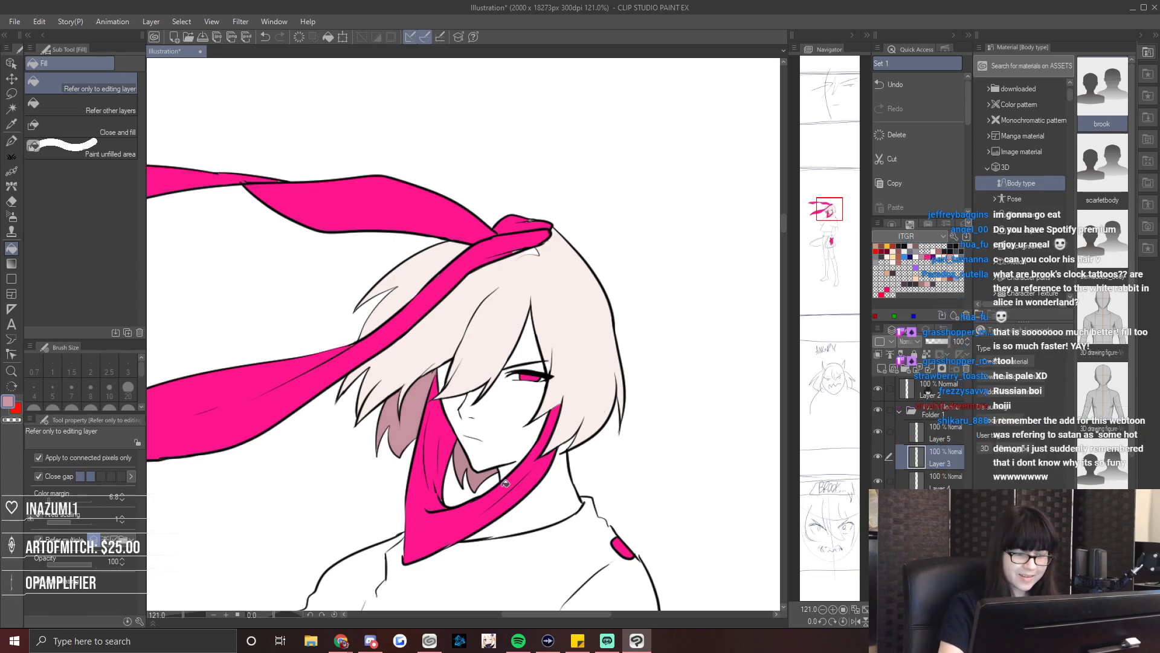
left_click(482, 480)
left_click(879, 480)
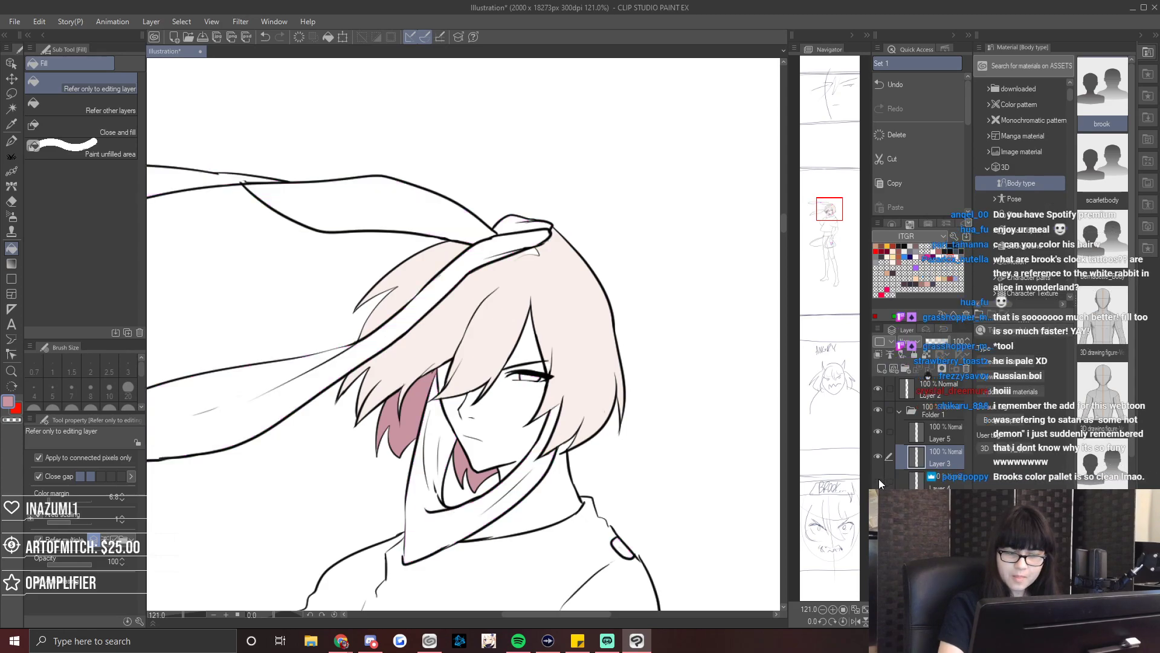
left_click(879, 481)
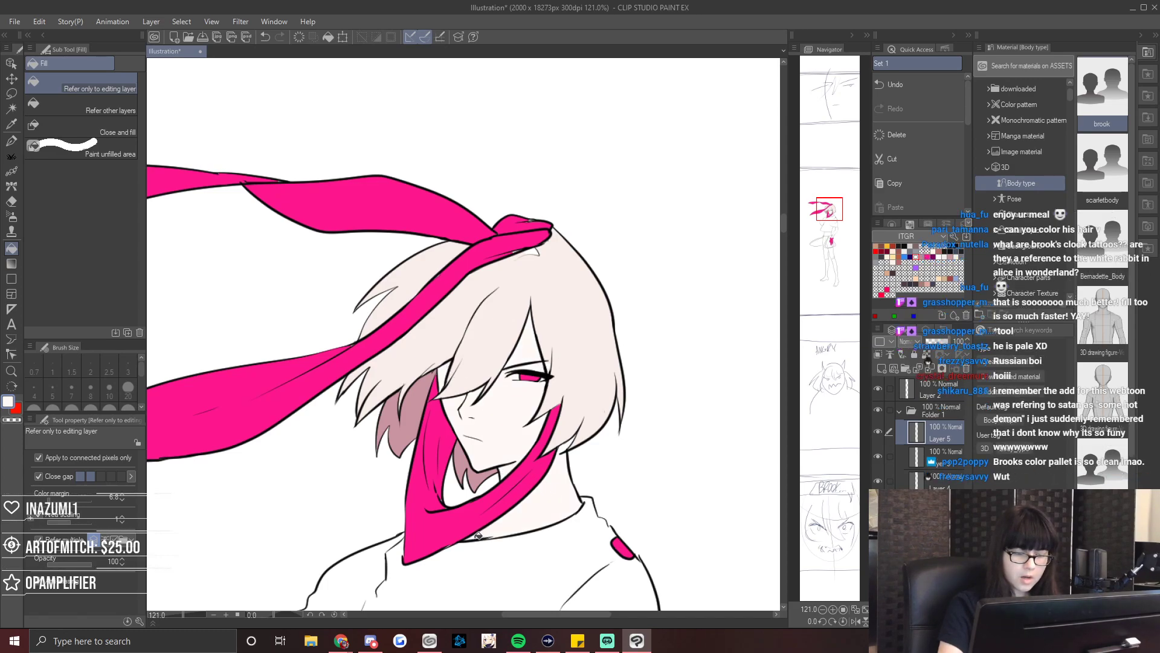
Draw a near-black filled rectangle across the panel on a layer beneath the character's colour layers as the background.
scroll(547, 513, "down", 8)
left_click_drag(864, 299, 827, 257)
left_click(937, 482)
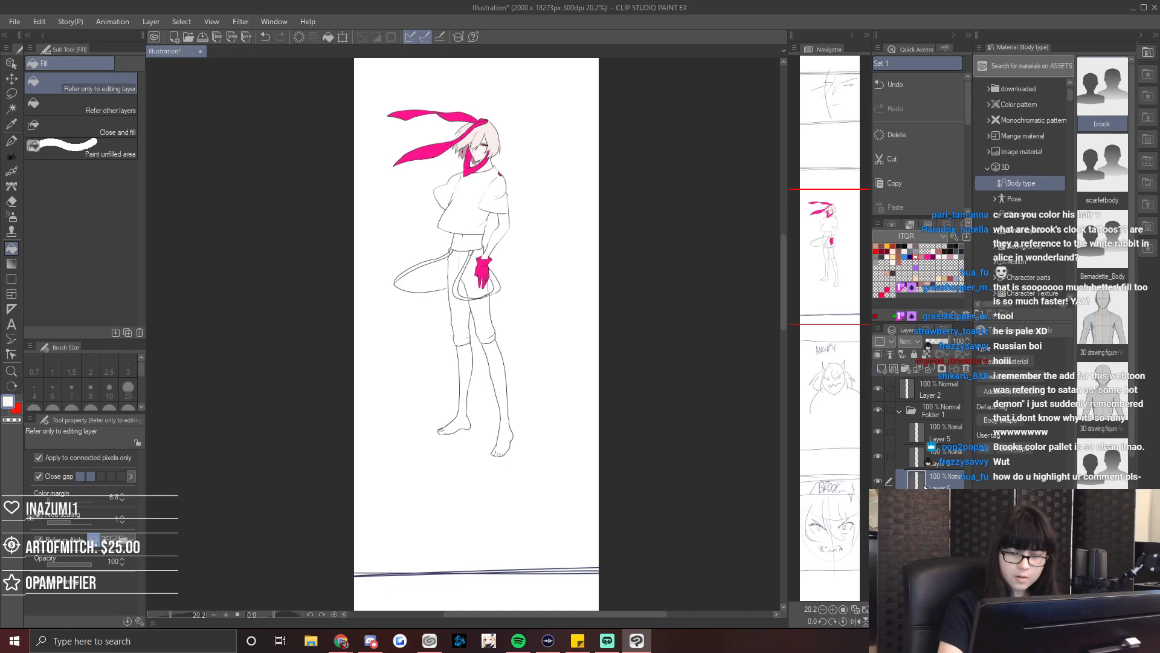
left_click_drag(937, 482, 937, 516)
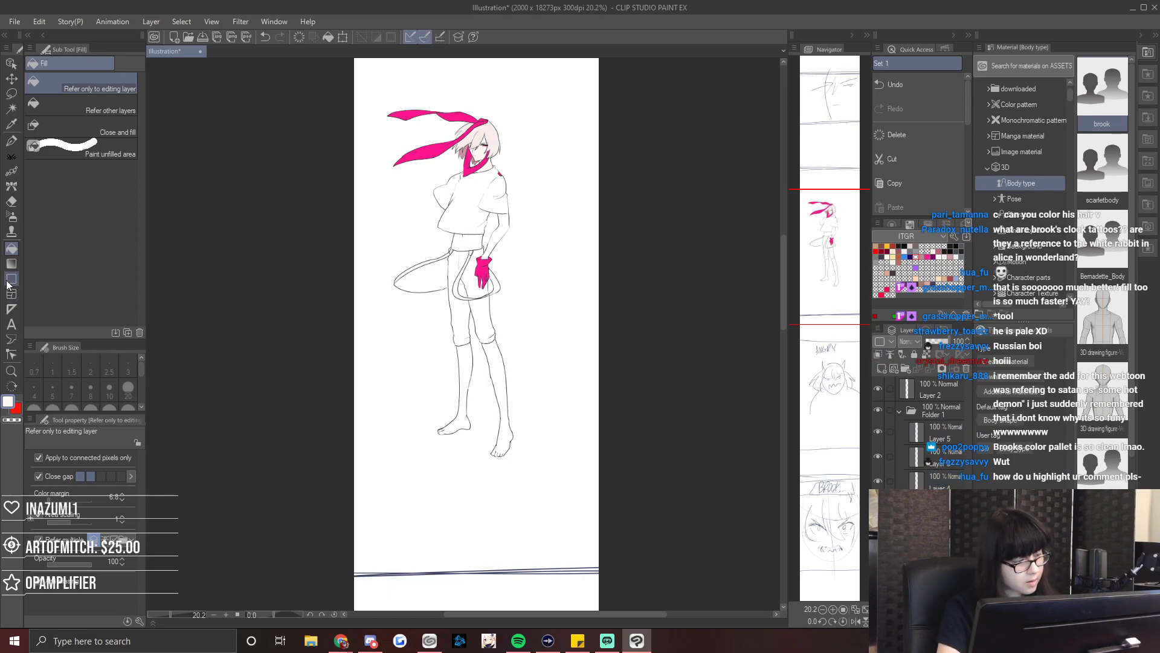
left_click(11, 279)
left_click(954, 247)
left_click_drag(305, 67, 685, 516)
left_click(892, 224)
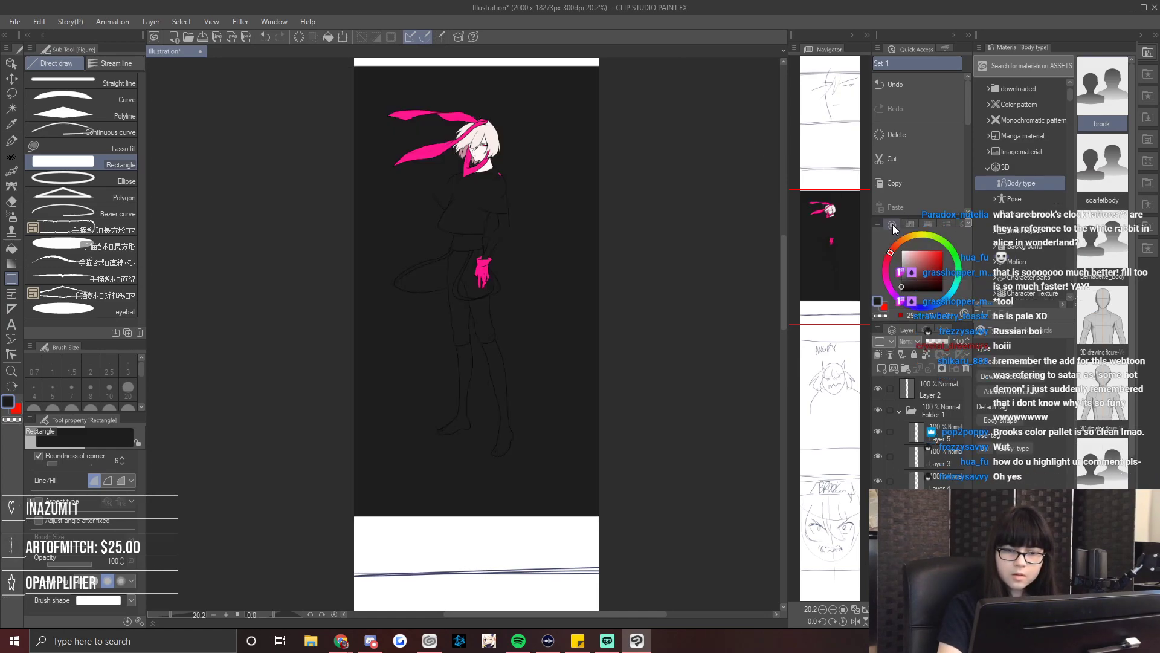
Draw a lighter, medium-dark grey filled rectangle across the whole panel as the background behind the character.
left_click_drag(303, 533, 705, 46)
scroll(483, 167, "up", 4)
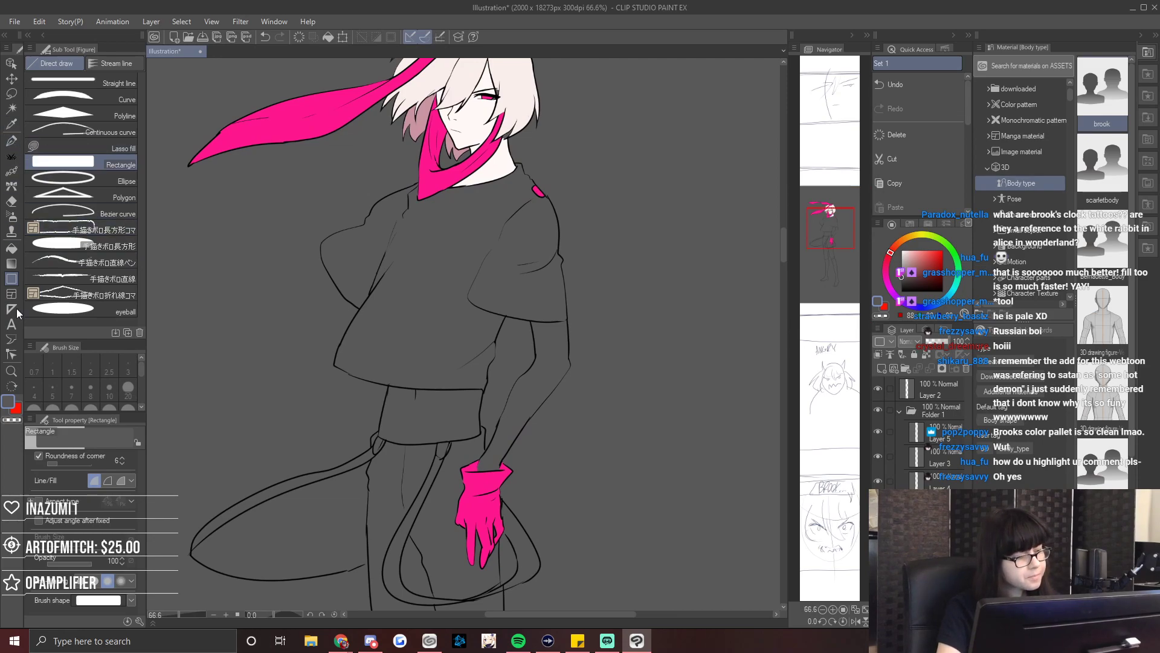
Switch to the Fill tool on Layer 5 and sample the pale skin tone from the neck near the hair.
left_click(11, 248)
left_click(942, 441)
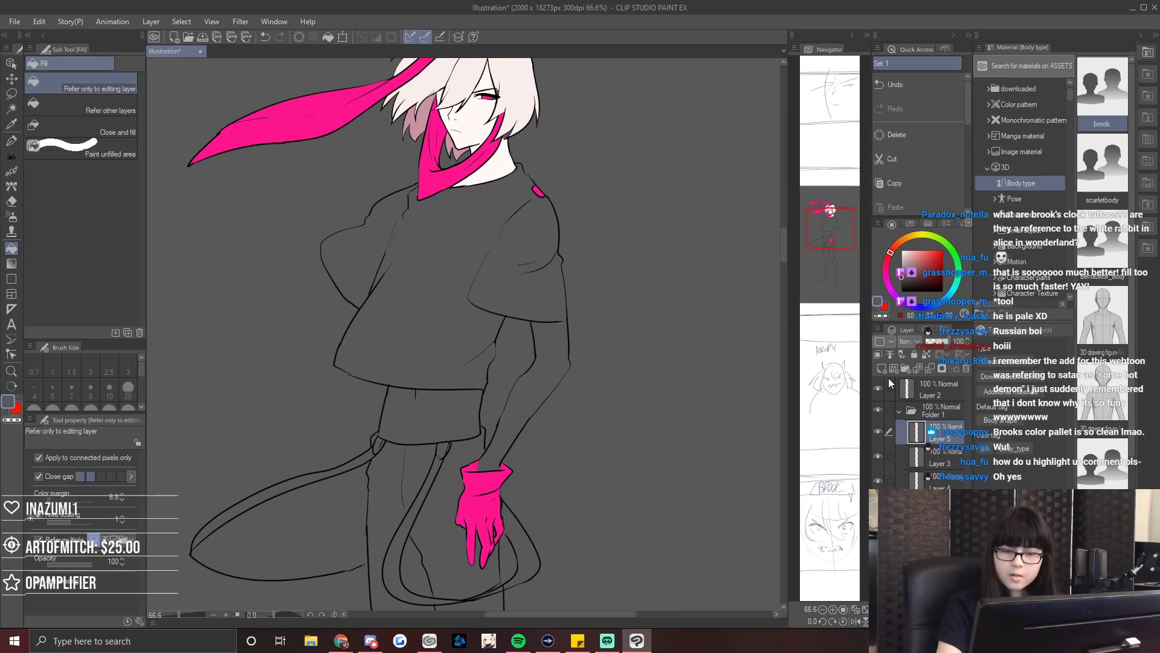
left_click(927, 331)
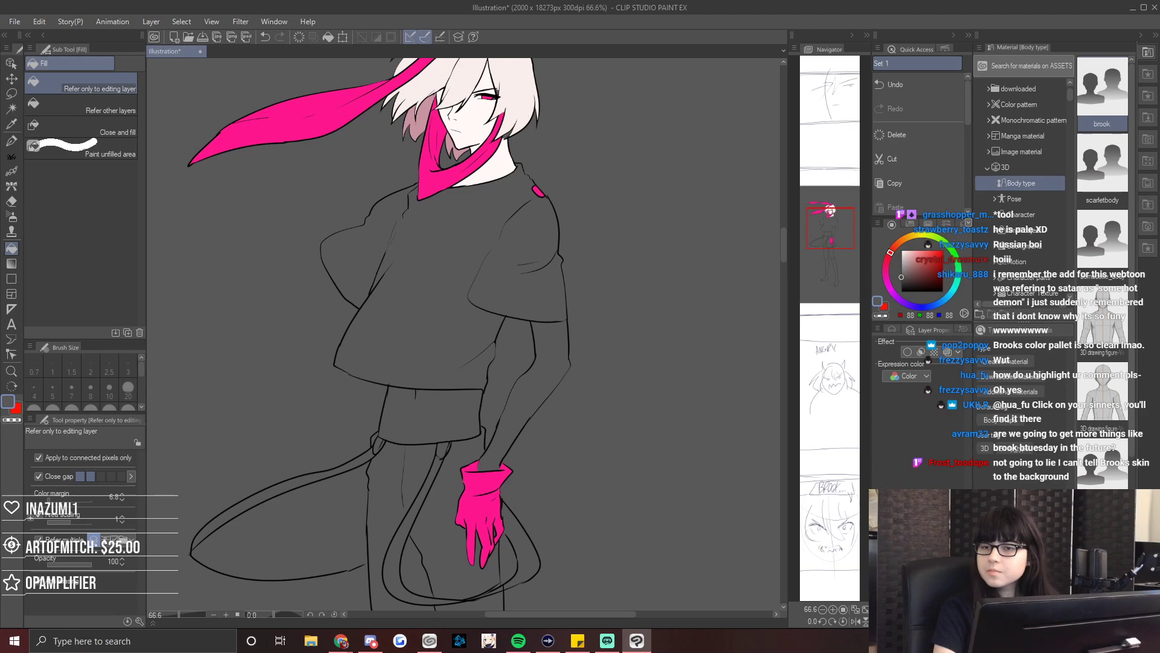
left_click_drag(837, 232, 819, 224)
scroll(519, 300, "up", 4)
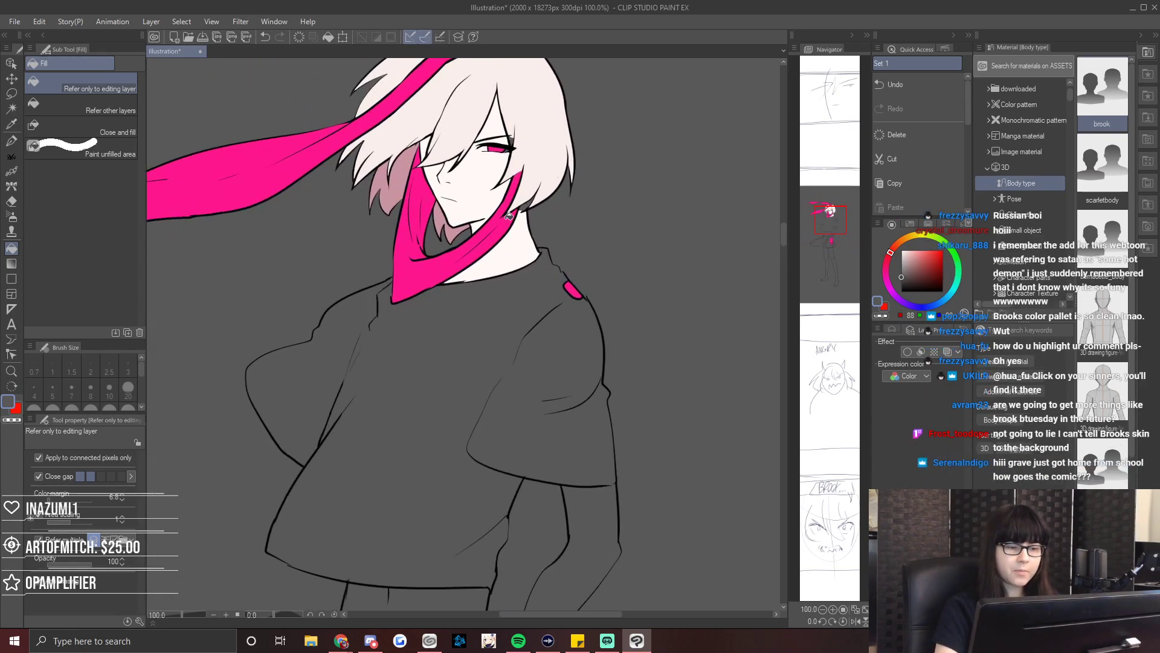
scroll(532, 194, "up", 3)
left_click(493, 316, "alt")
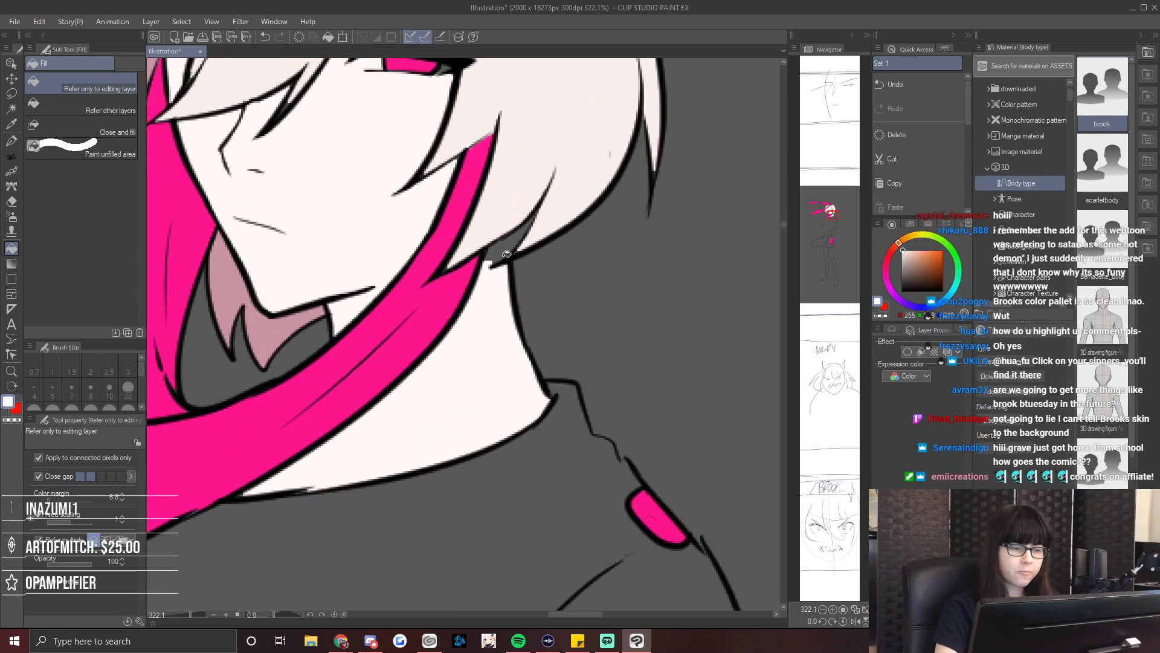
scroll(492, 316, "down", 5)
mouse_move(824, 209)
left_mouse_down()
mouse_move(821, 228)
mouse_move(829, 213)
left_mouse_up()
scroll(819, 232, "up", 2)
scroll(819, 232, "down", 2)
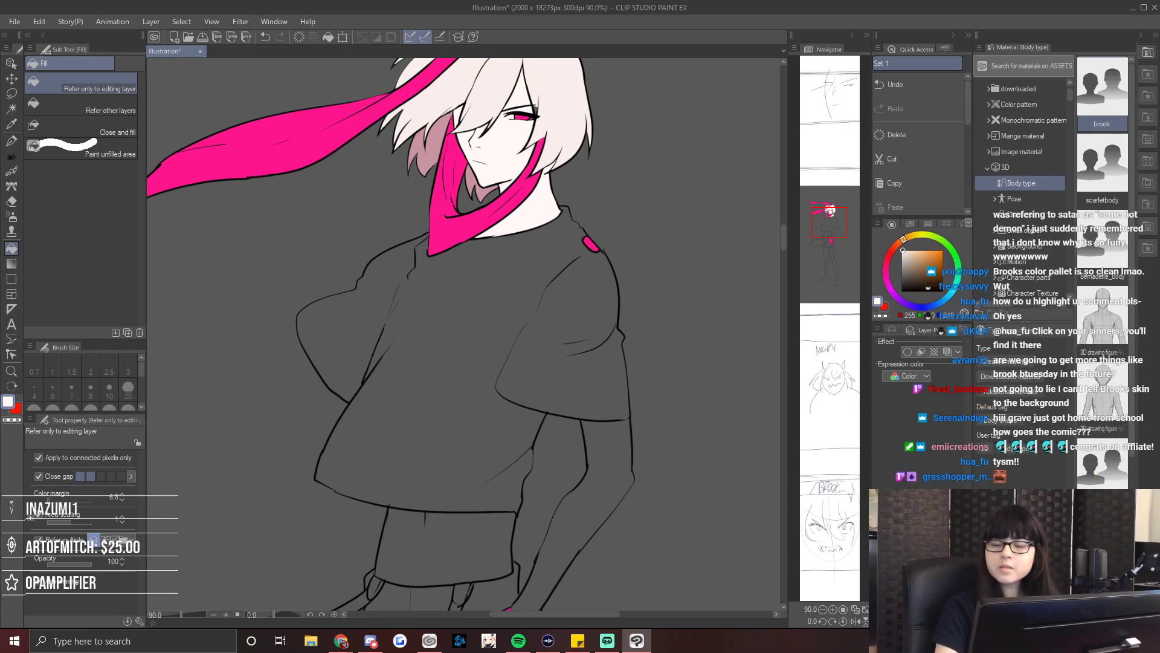
Fill the character's shirt, including the sleeves, with a very light grey from the ITGR colour set.
left_click(910, 247)
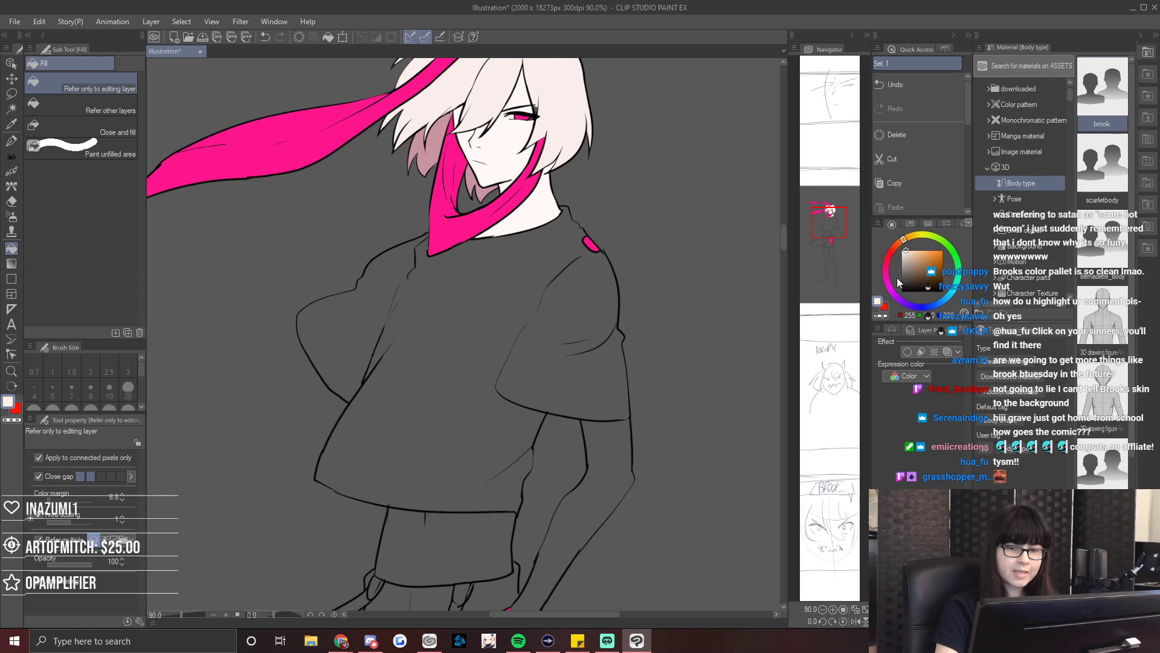
left_click(909, 224)
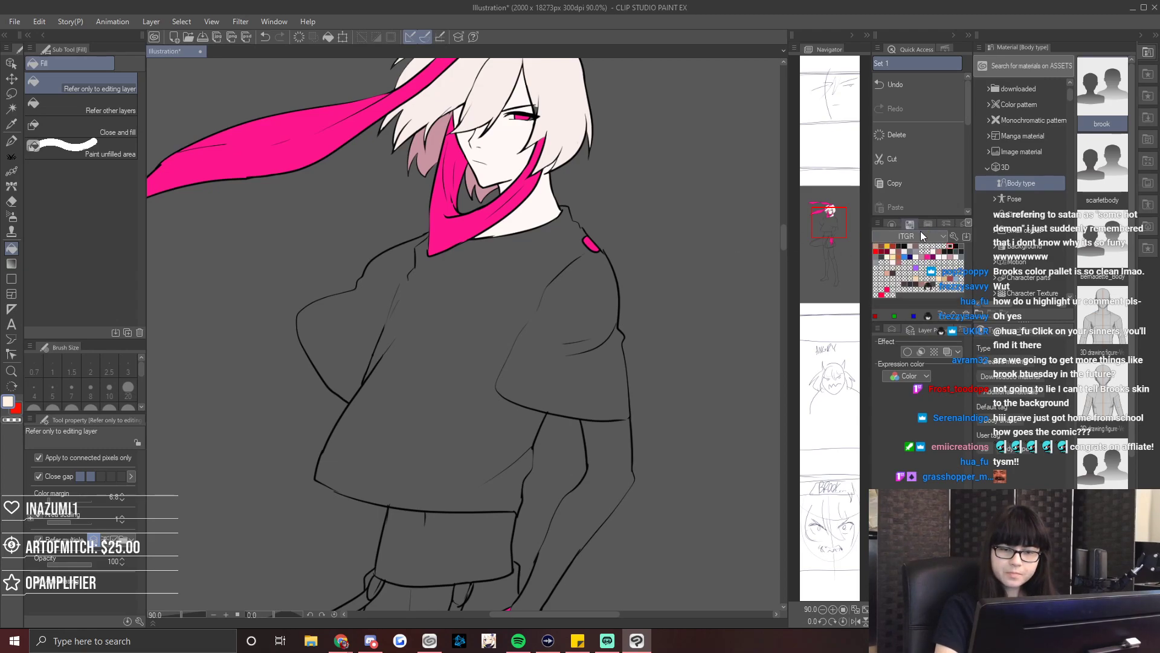
left_click(887, 261)
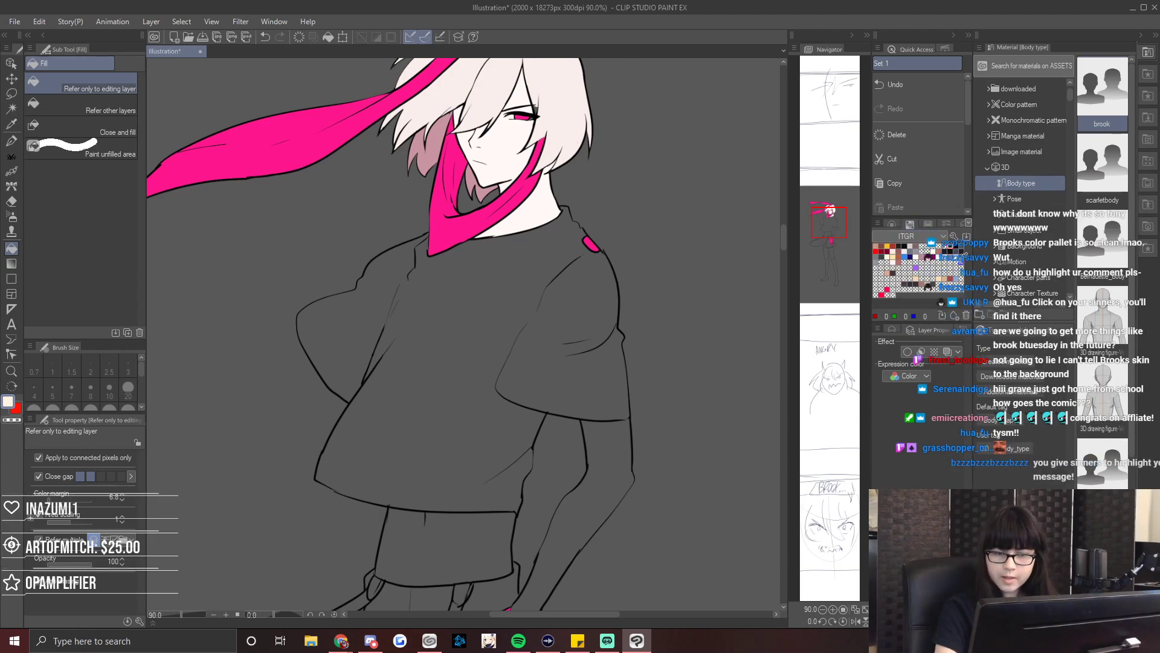
left_click(960, 249)
left_click(515, 284)
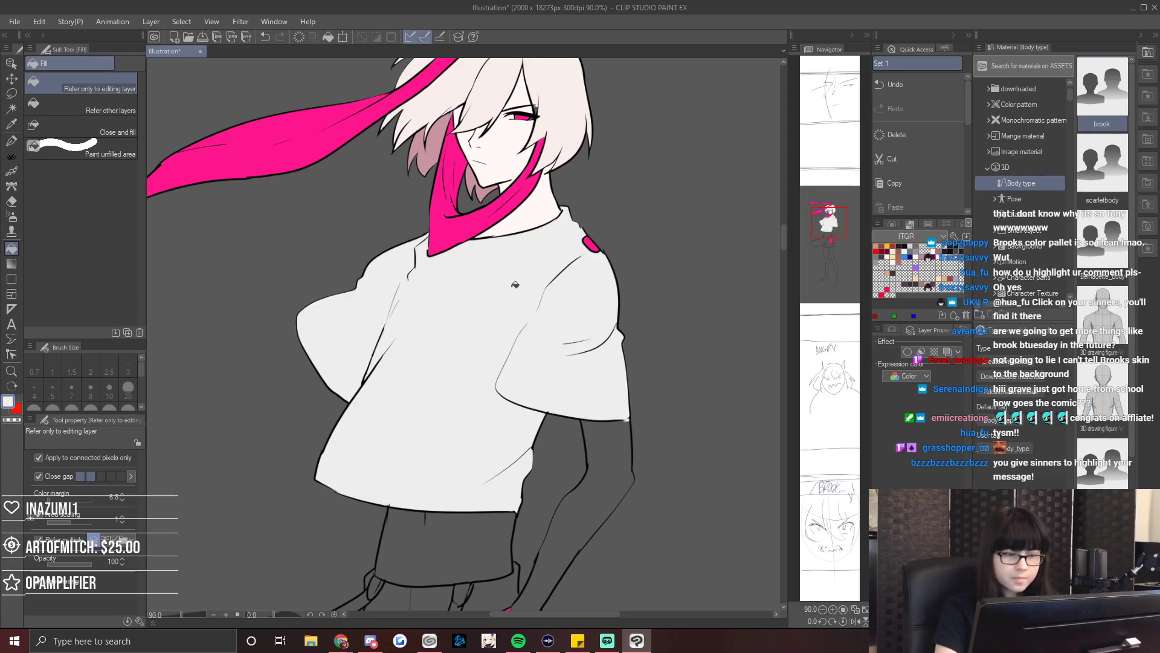
scroll(515, 284, "down", 2)
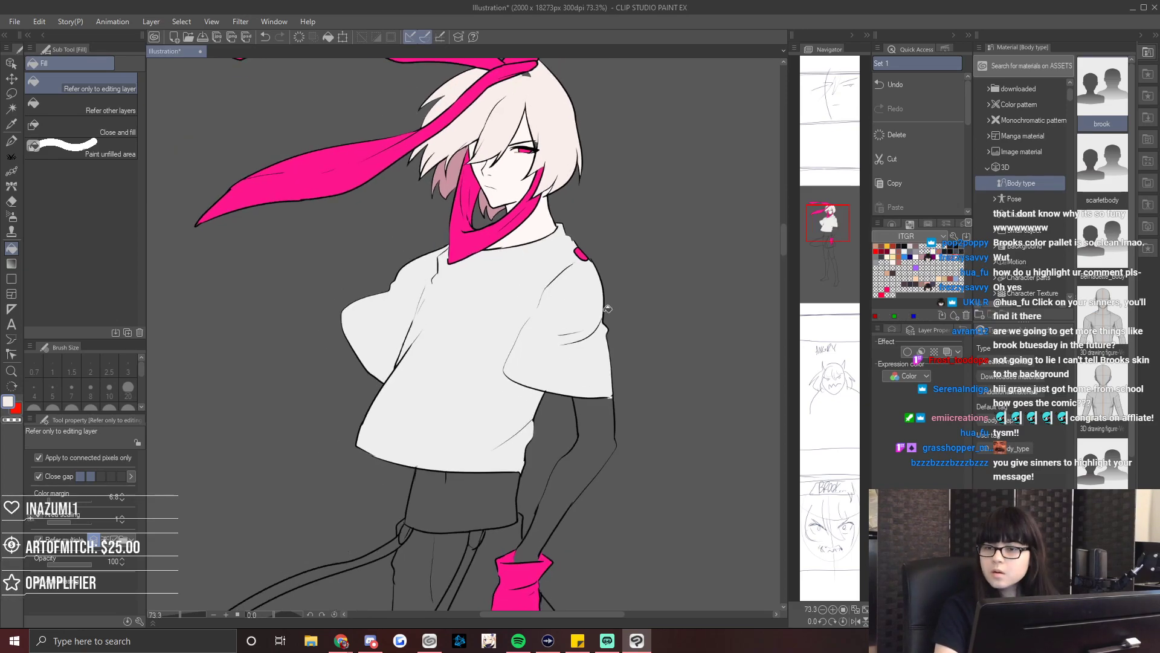
Fill the character's bare waist, arm and lower legs with the pale skin colour using the Fill tool.
left_click_drag(820, 229, 818, 238)
key("e")
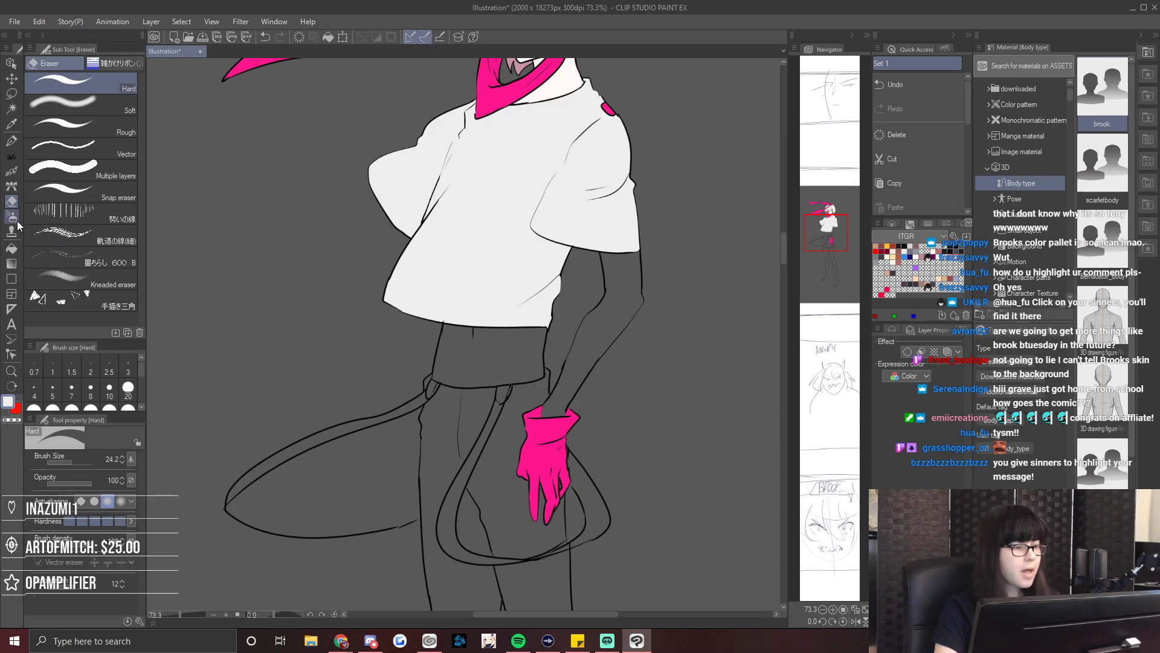
key("g")
mouse_move(840, 225)
left_mouse_down()
mouse_move(840, 269)
mouse_move(838, 212)
left_mouse_up()
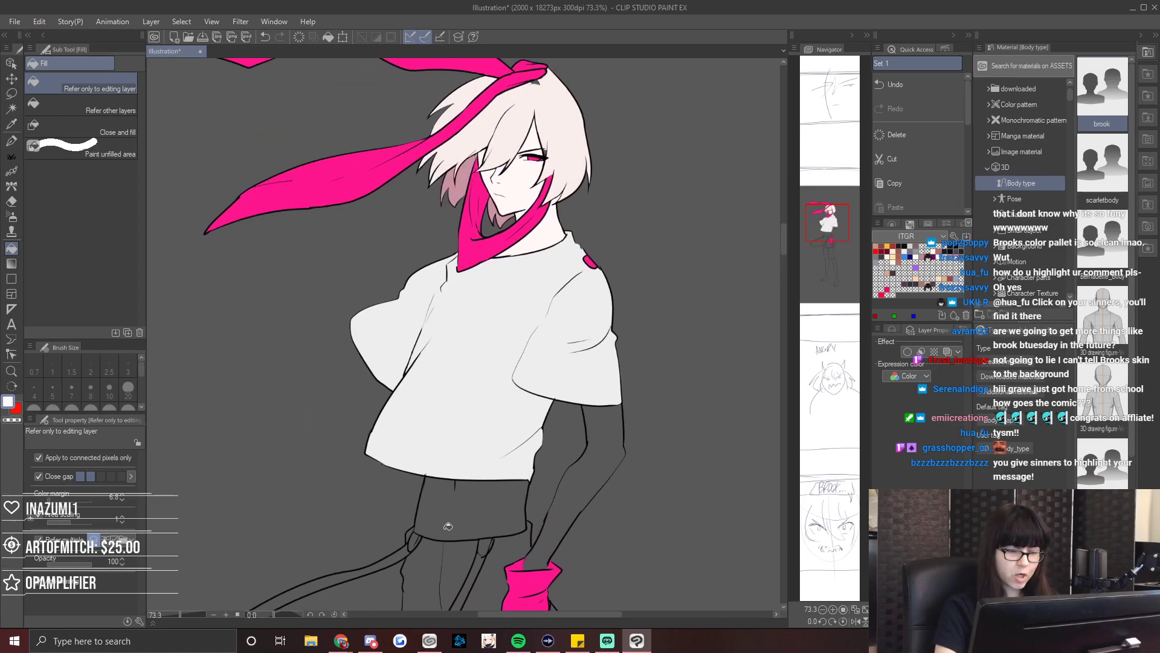
left_click_drag(837, 231, 829, 270)
left_click(562, 260)
left_click(472, 268)
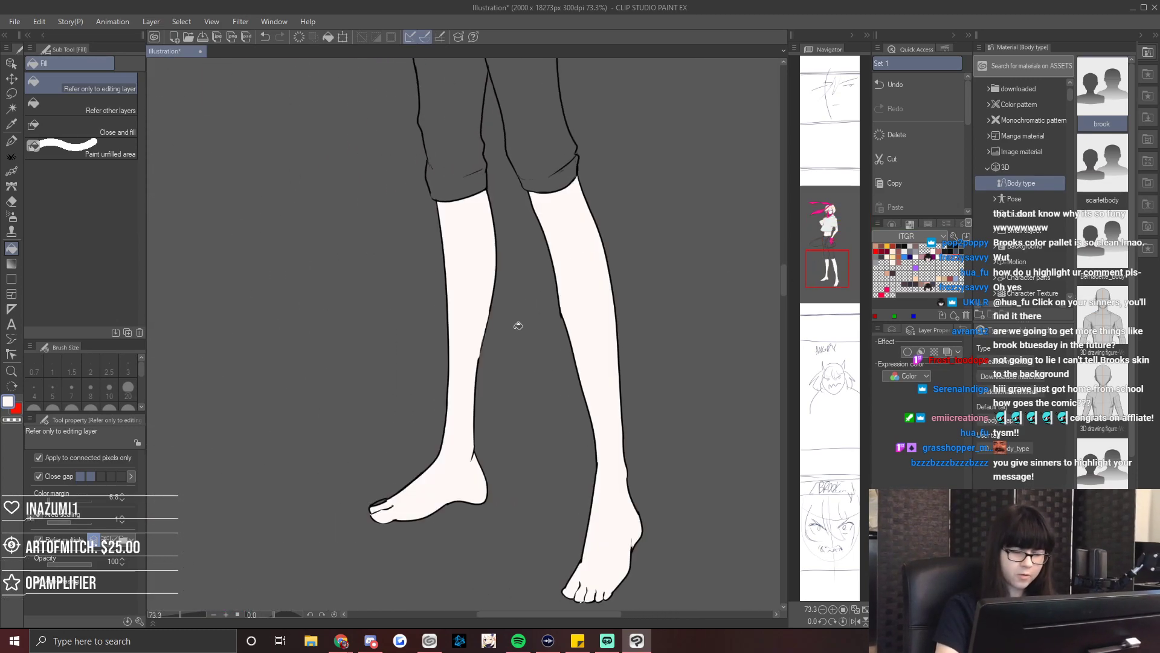
Fill all sections of the trousers and the strap loops over them with near-black from the colour palette.
scroll(811, 318, "up", 1)
left_click_drag(824, 269, 830, 231)
scroll(668, 344, "down", 1)
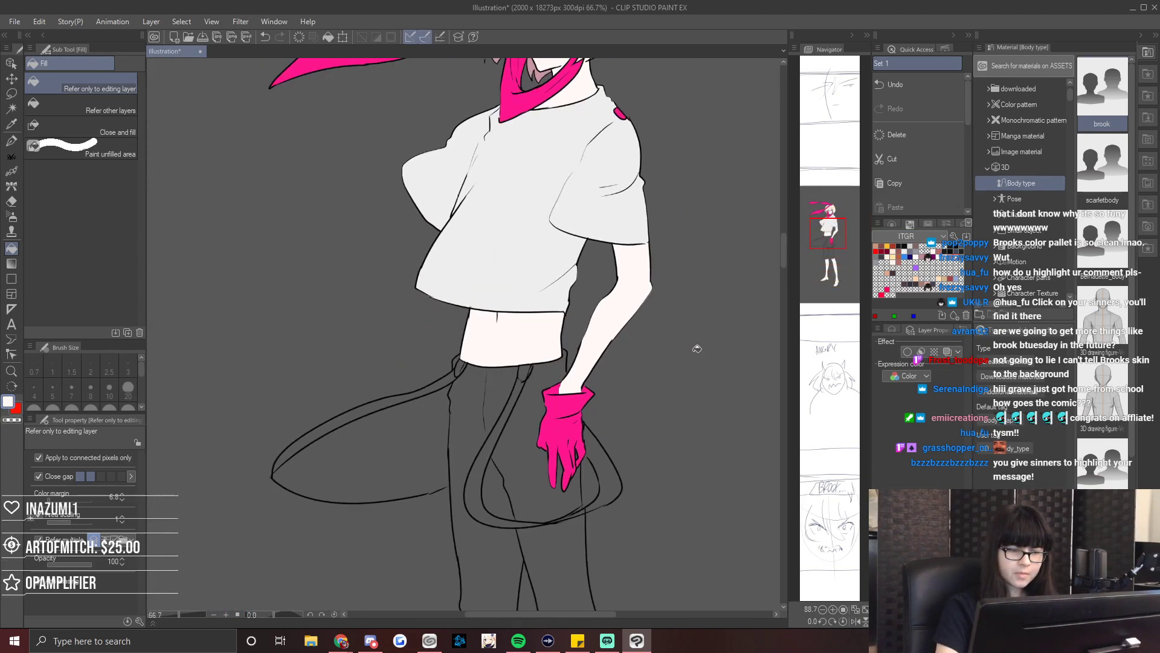
left_click(892, 224)
left_click(925, 223)
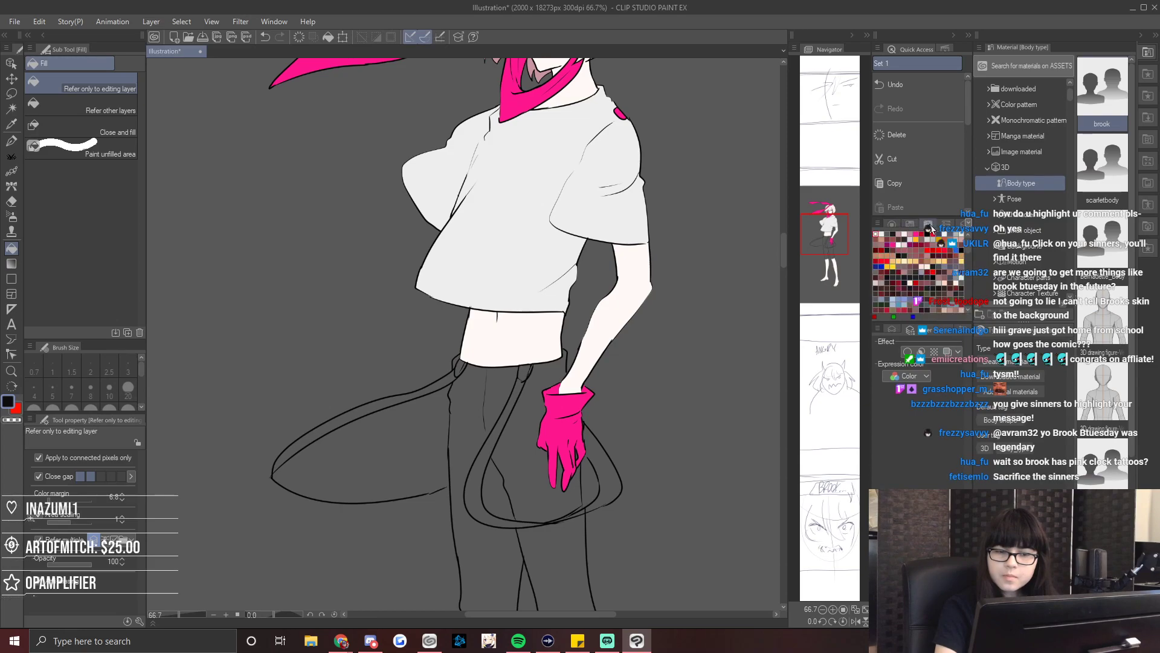
left_click(892, 329)
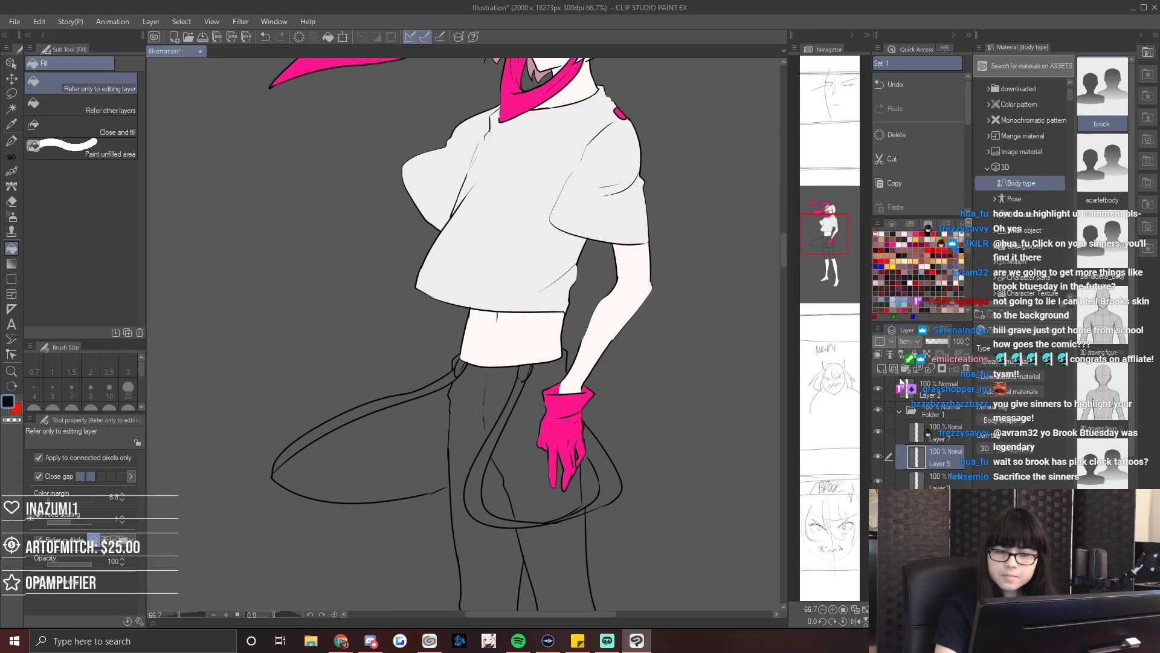
left_click(516, 394)
left_click(495, 384)
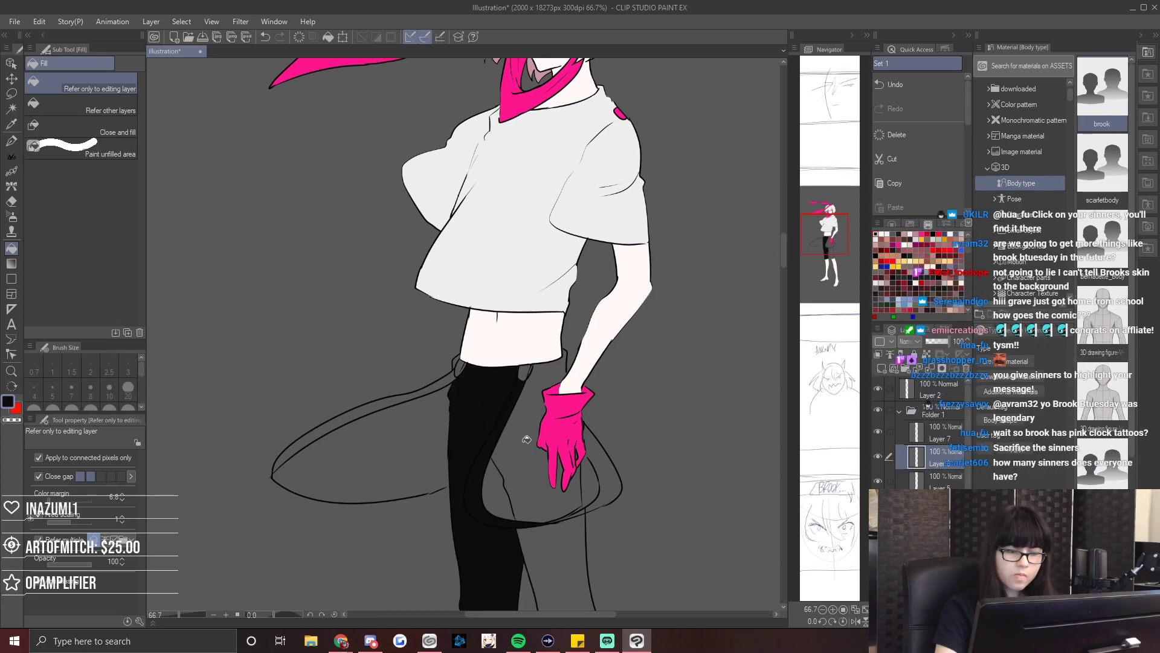
left_click(561, 455)
left_click(609, 457)
left_click(549, 559)
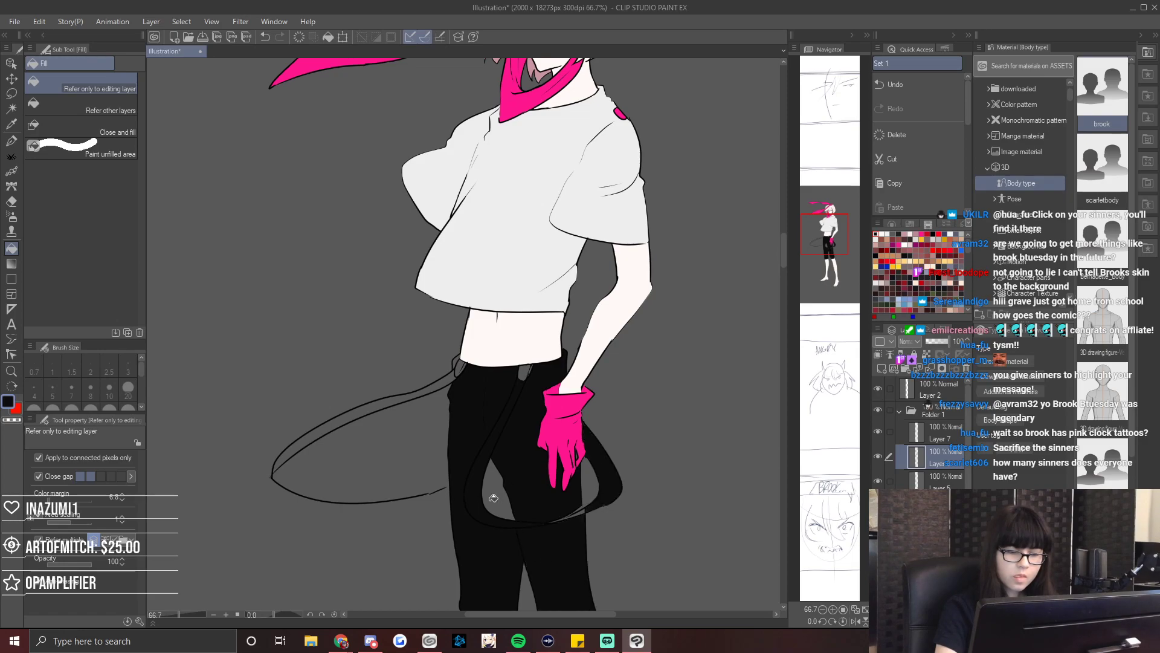
left_click(495, 489)
Fill the outward-hanging strap with near-black, drawing its lower half's missing inner edge with the size 5.0 G-pen.
left_click(372, 408)
scroll(360, 494, "up", 2)
key("p")
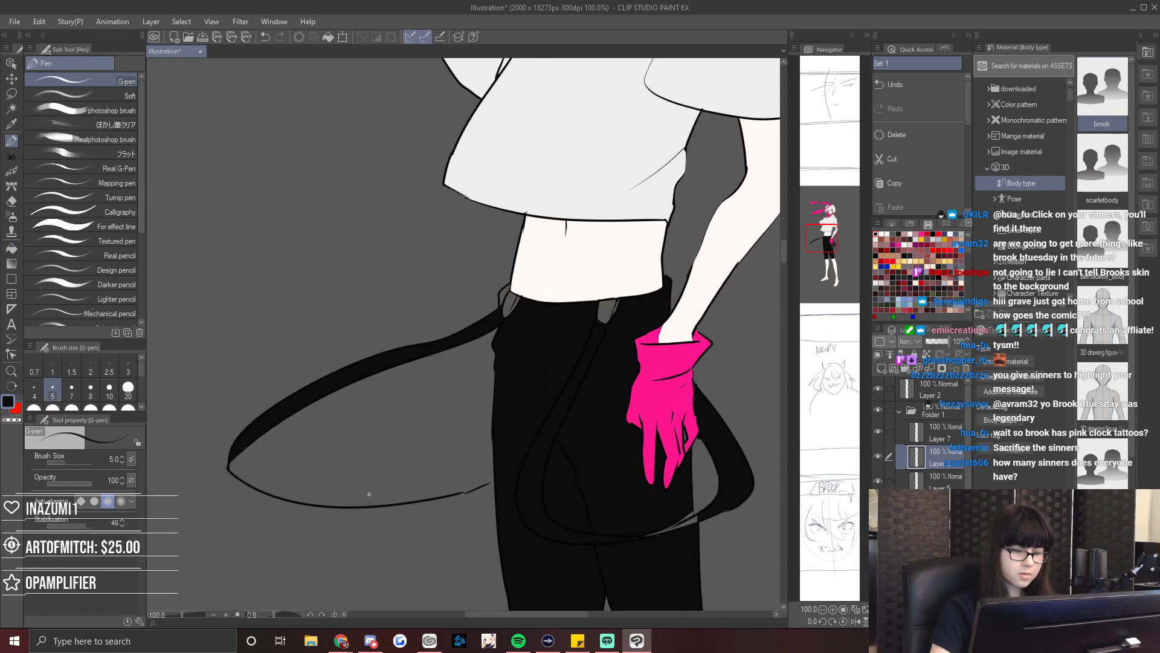
left_click_drag(380, 478, 487, 481)
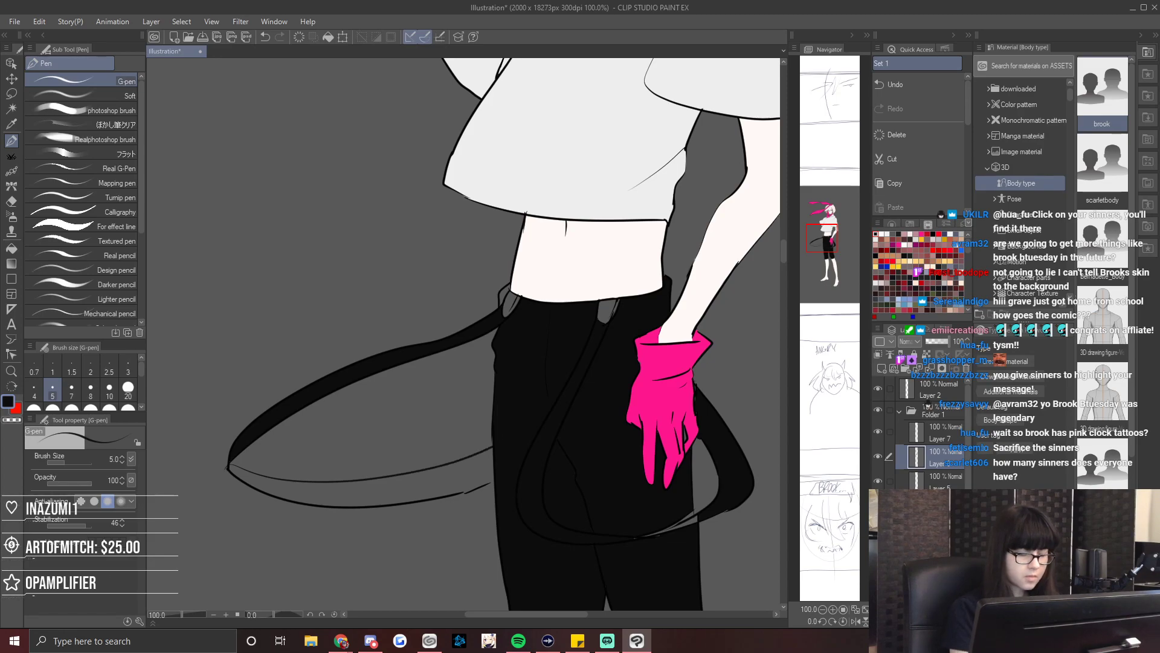
left_click(14, 249)
left_click(452, 474)
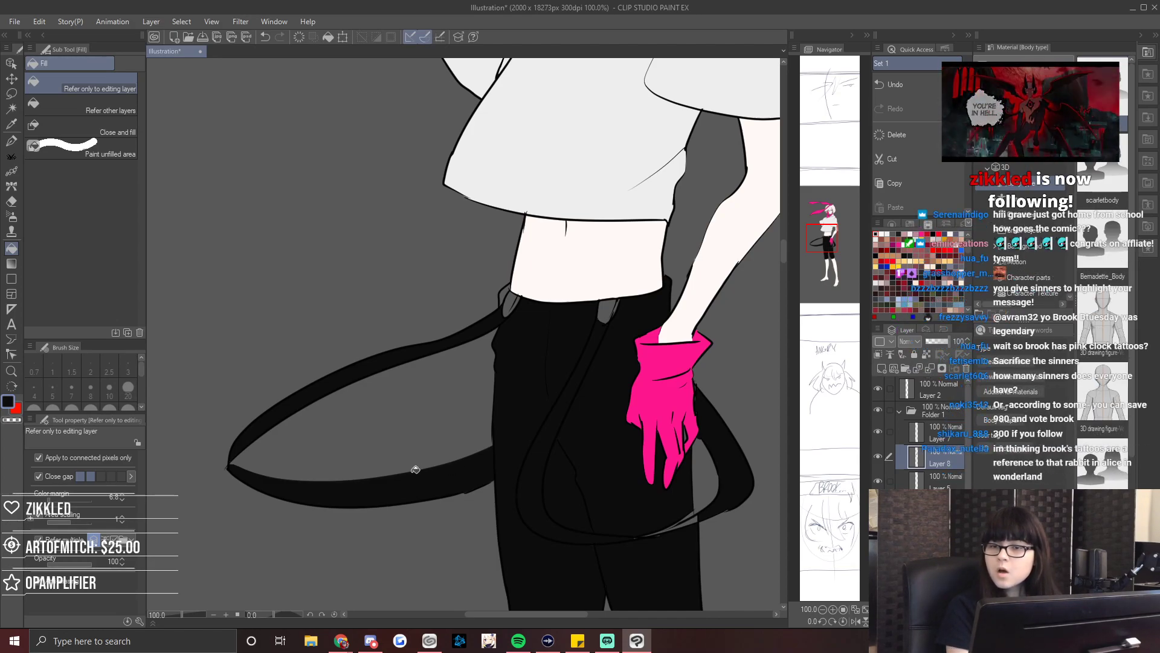
Touch up the leftover gaps in the near-black trousers and straps using the G-pen at size 12.4.
left_click_drag(824, 241, 825, 250)
key("p")
left_click(70, 462)
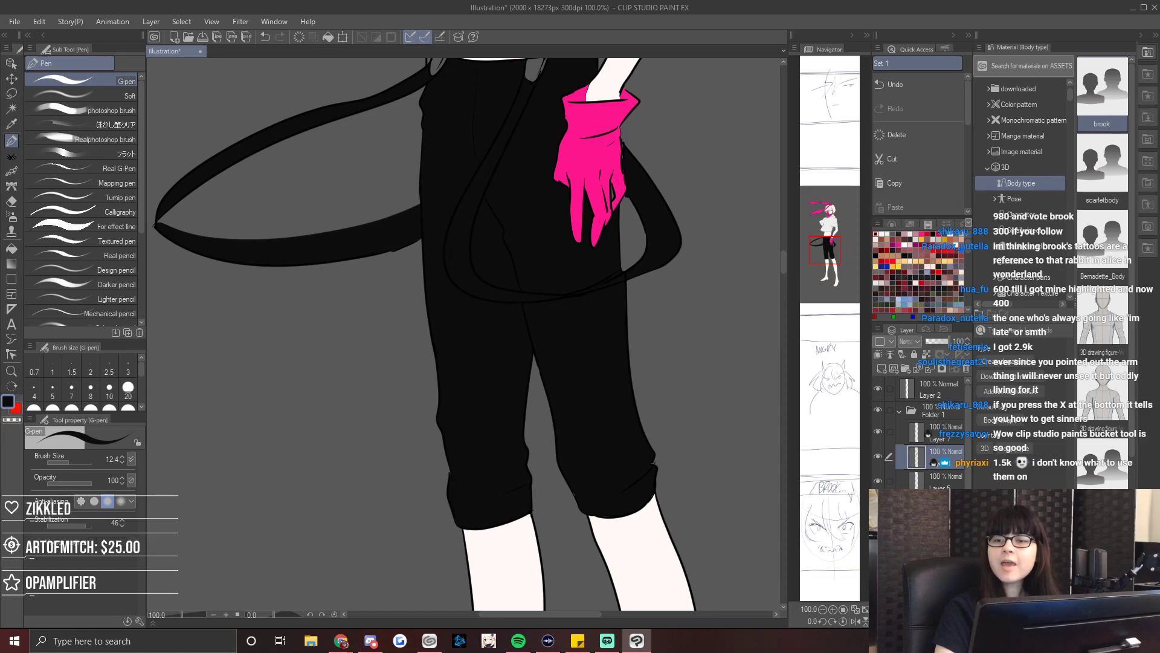
scroll(731, 231, "down", 1)
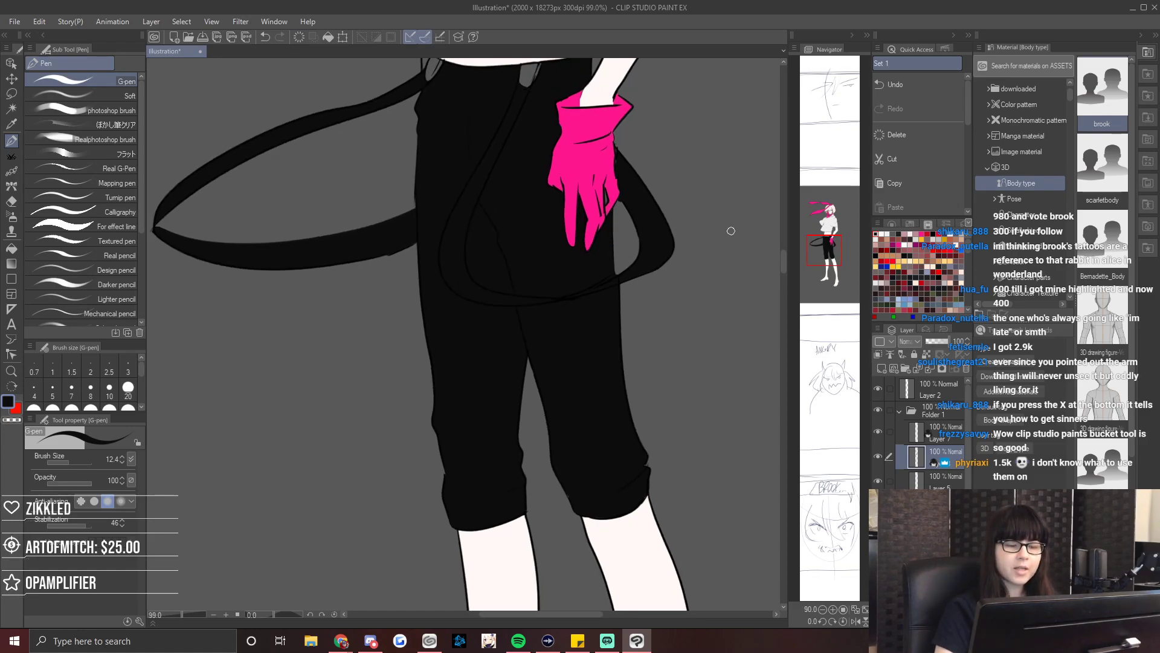
scroll(731, 231, "down", 2)
mouse_move(826, 252)
left_mouse_down()
mouse_move(832, 269)
mouse_move(834, 257)
left_mouse_up()
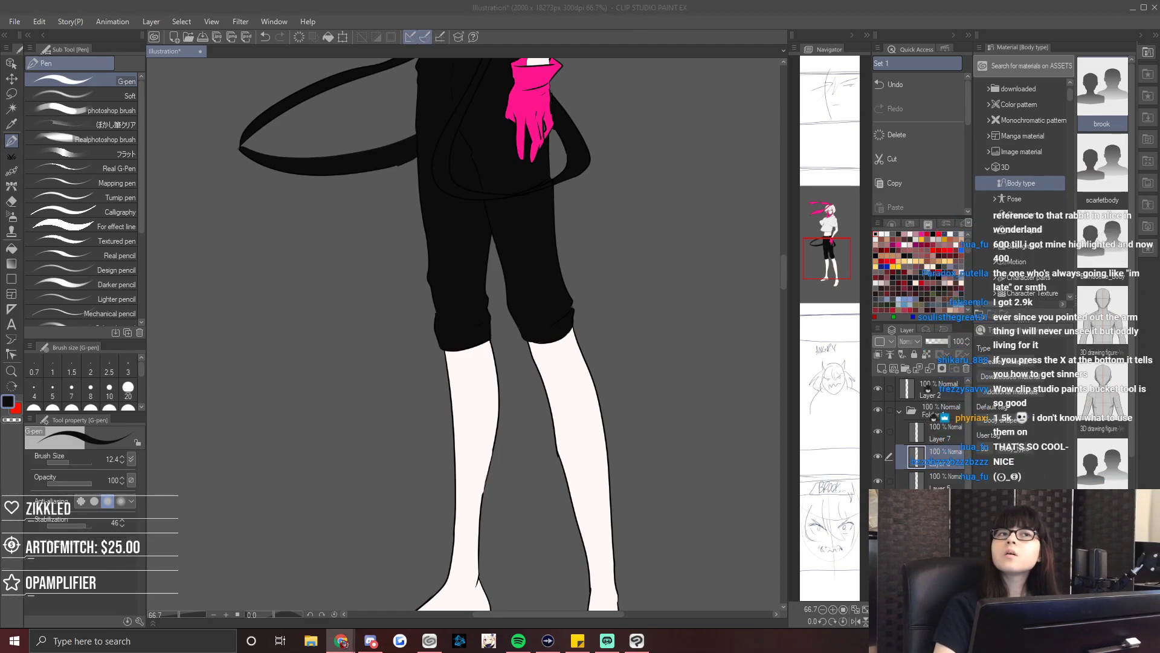
left_click(562, 6)
scroll(559, 338, "up", 1)
scroll(565, 333, "down", 3)
scroll(562, 253, "up", 2)
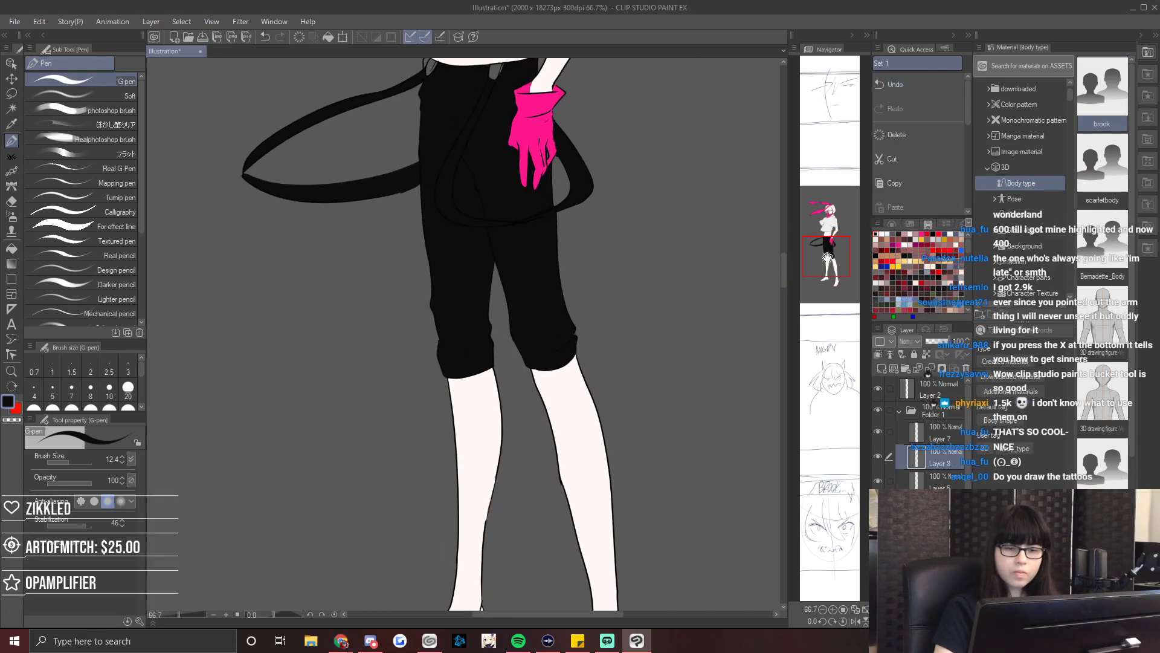
Recolour the trousers and straps dark grey (29, 29, 29) using the G-pen at size 351.1, with the layer's transparent pixels locked.
left_click_drag(836, 270, 836, 257)
left_click_drag(72, 458, 85, 462)
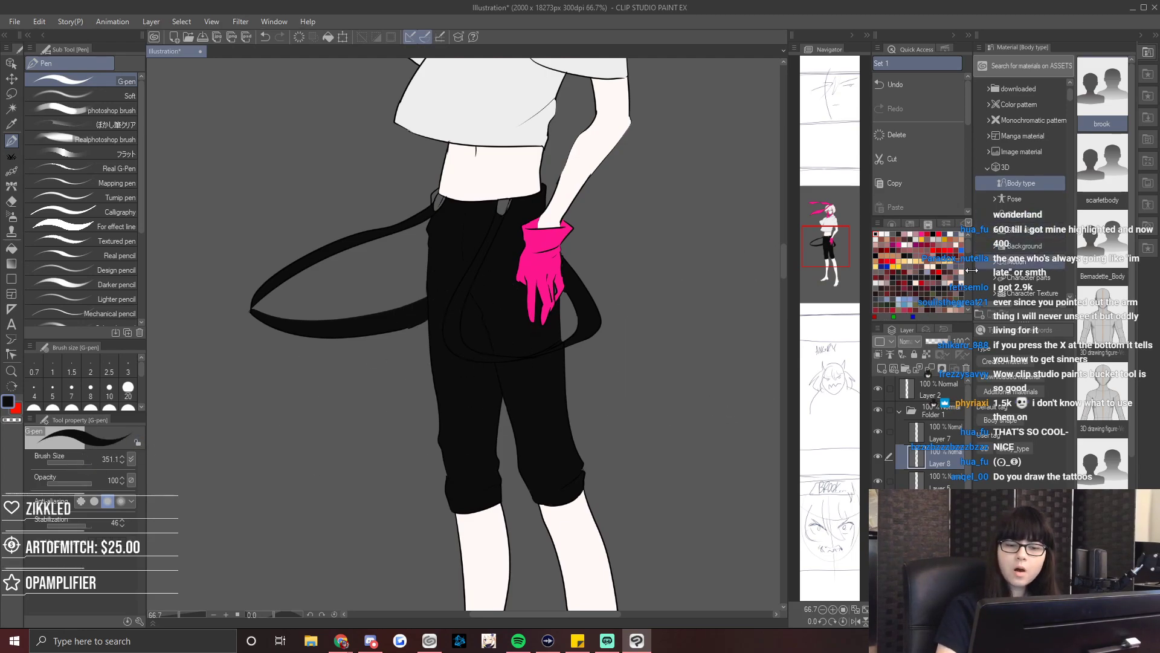
left_click(910, 225)
left_click(948, 251)
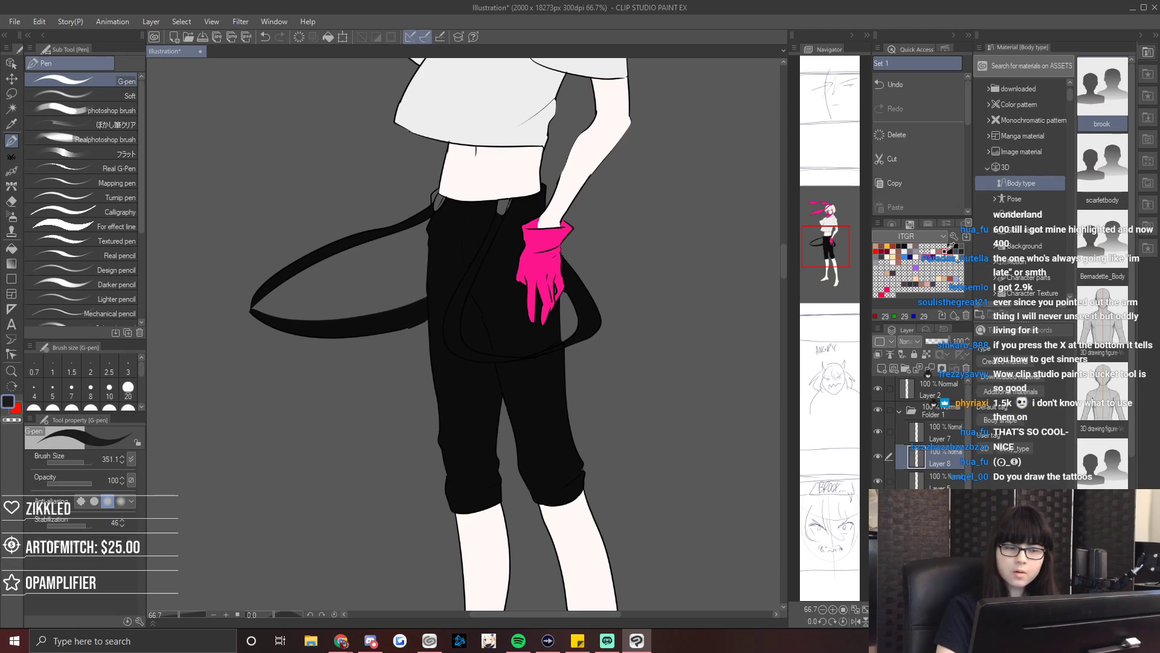
mouse_move(627, 251)
left_mouse_down()
mouse_move(414, 388)
mouse_move(531, 492)
left_mouse_up()
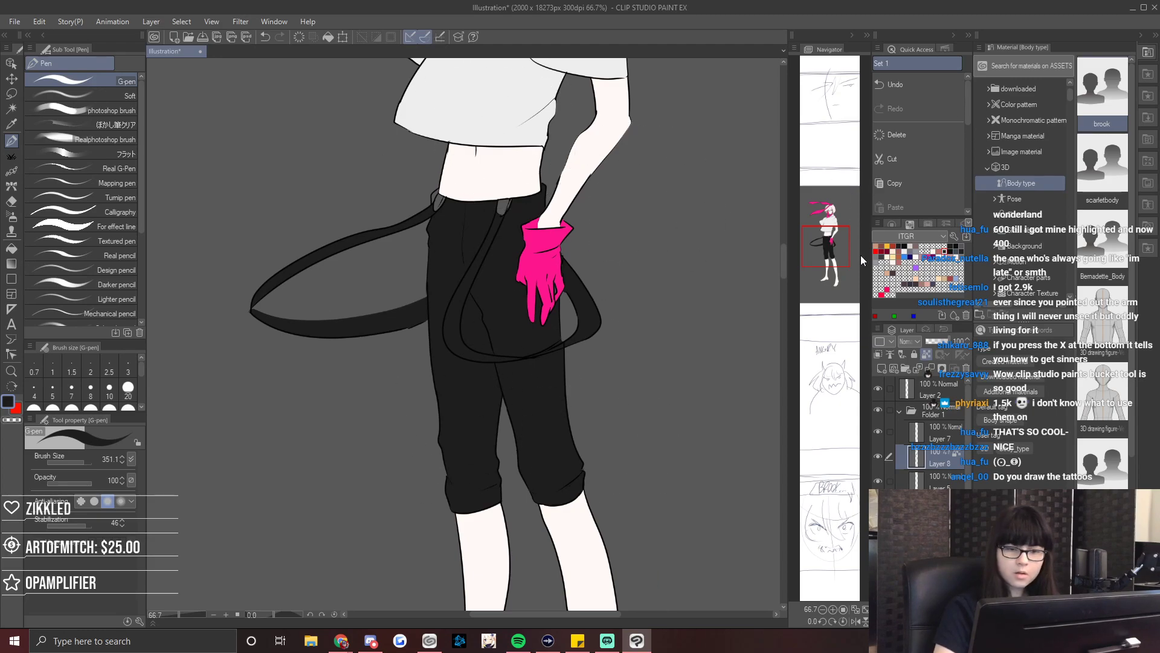
Patch the unfilled spot beneath the headband knot with the sampled hair colour using the G-pen at size 16.2.
scroll(640, 121, "up", 6)
scroll(604, 133, "up", 3)
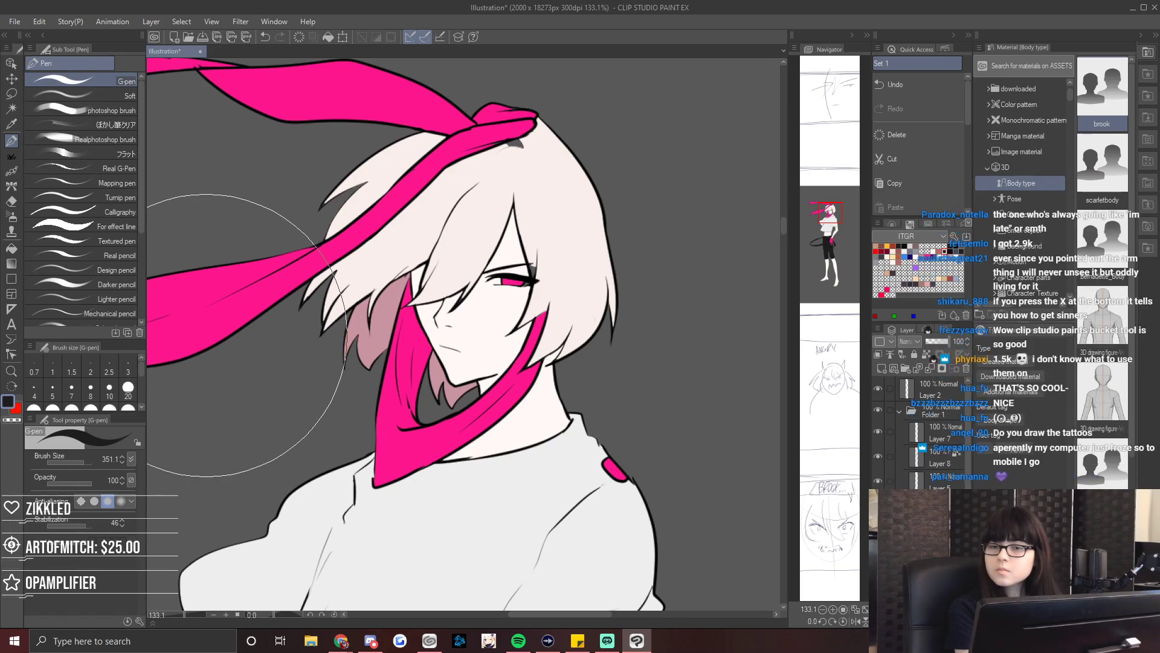
left_click(547, 180, "alt")
left_click(507, 129, "alt")
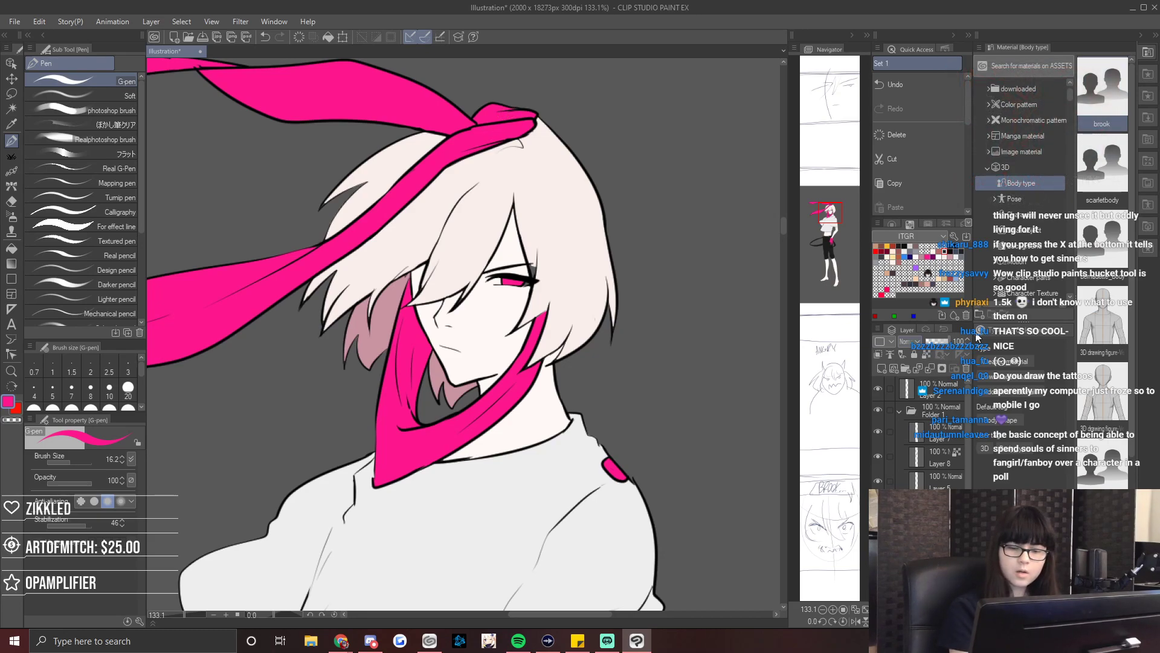
left_click(878, 507)
left_click(878, 506)
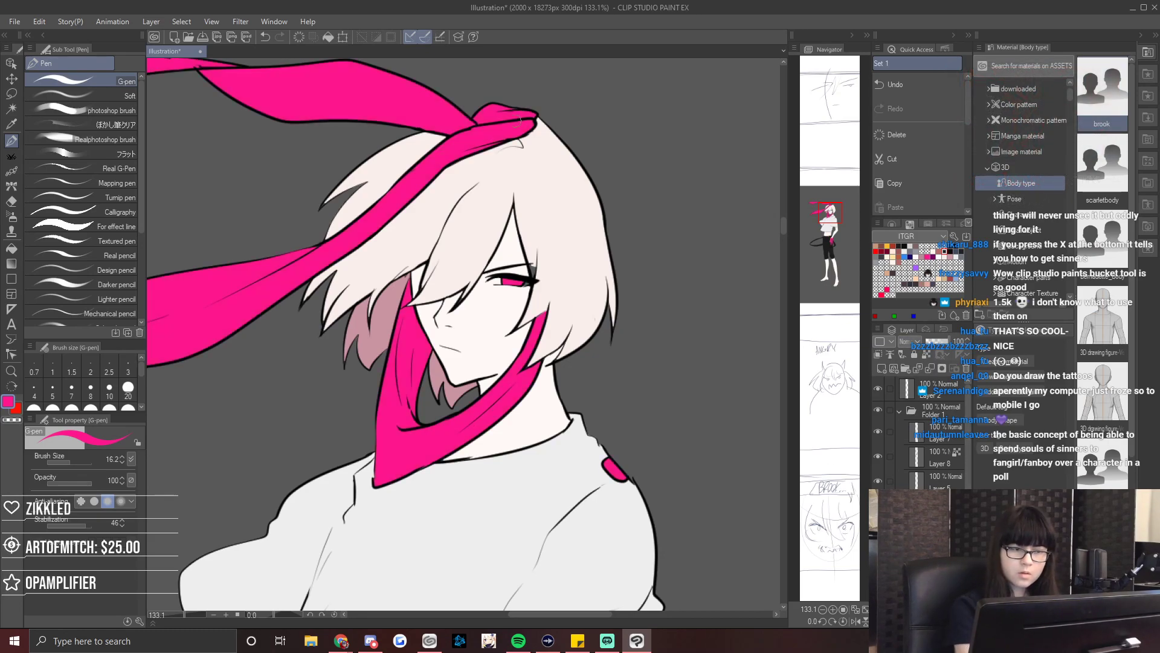
left_click(536, 264, "alt")
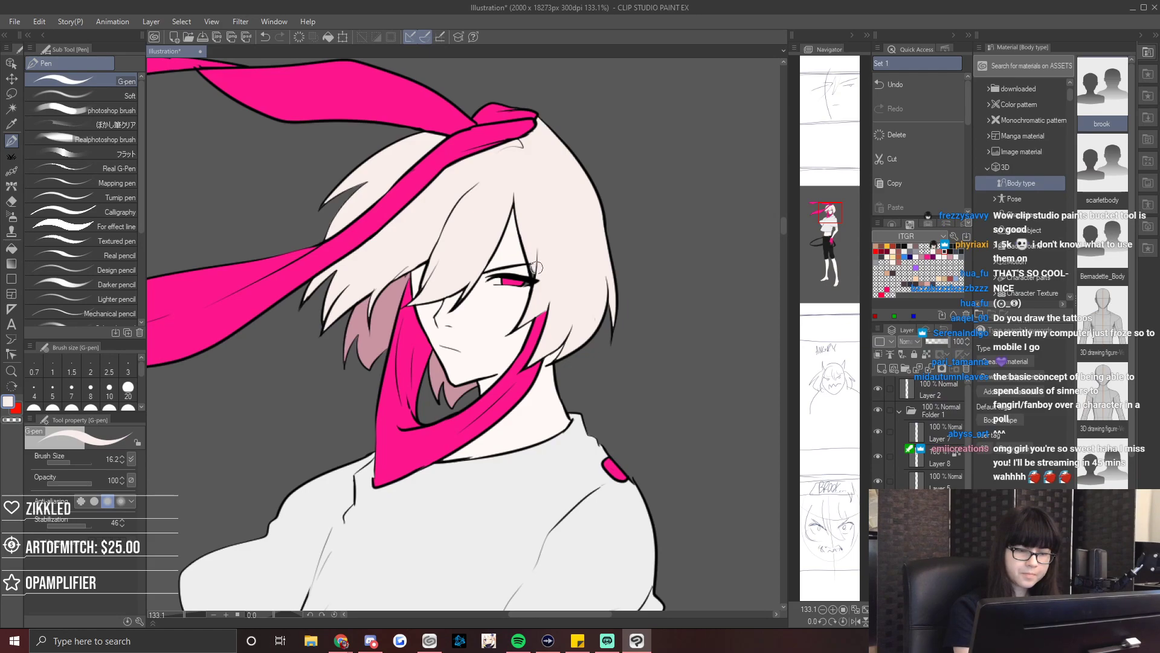
left_click(517, 299, "ctrl+shift")
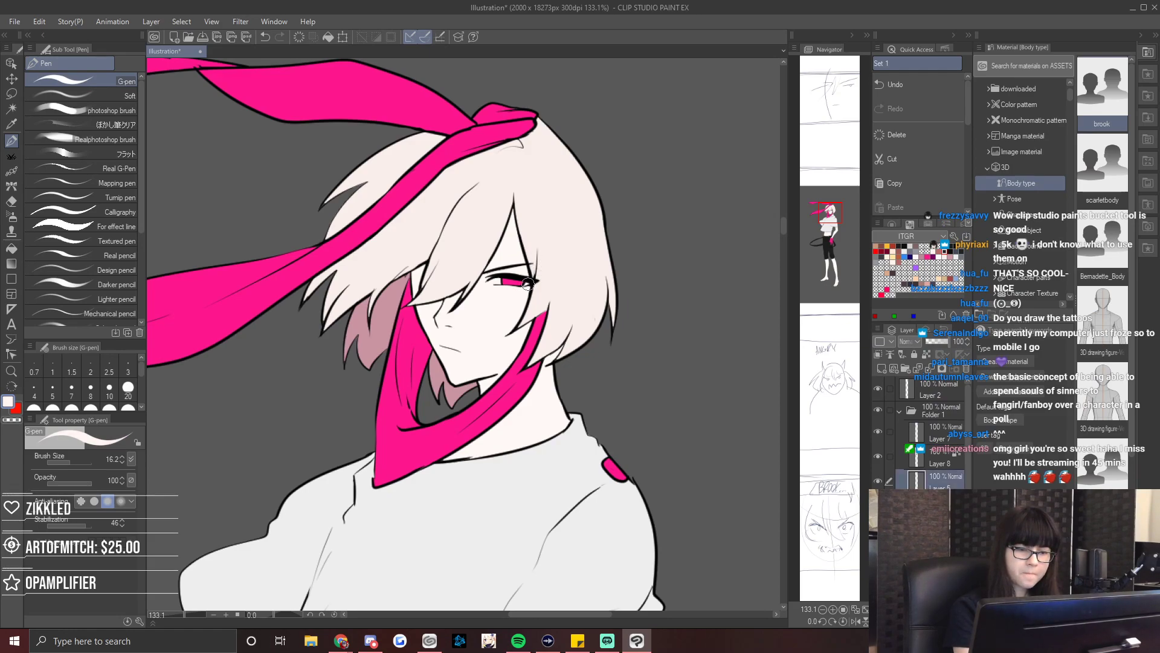
Add a raster layer and fill the two strap clips at the waistband with blue-grey (147, 151, 158).
left_click_drag(827, 215, 825, 241)
left_click(884, 366)
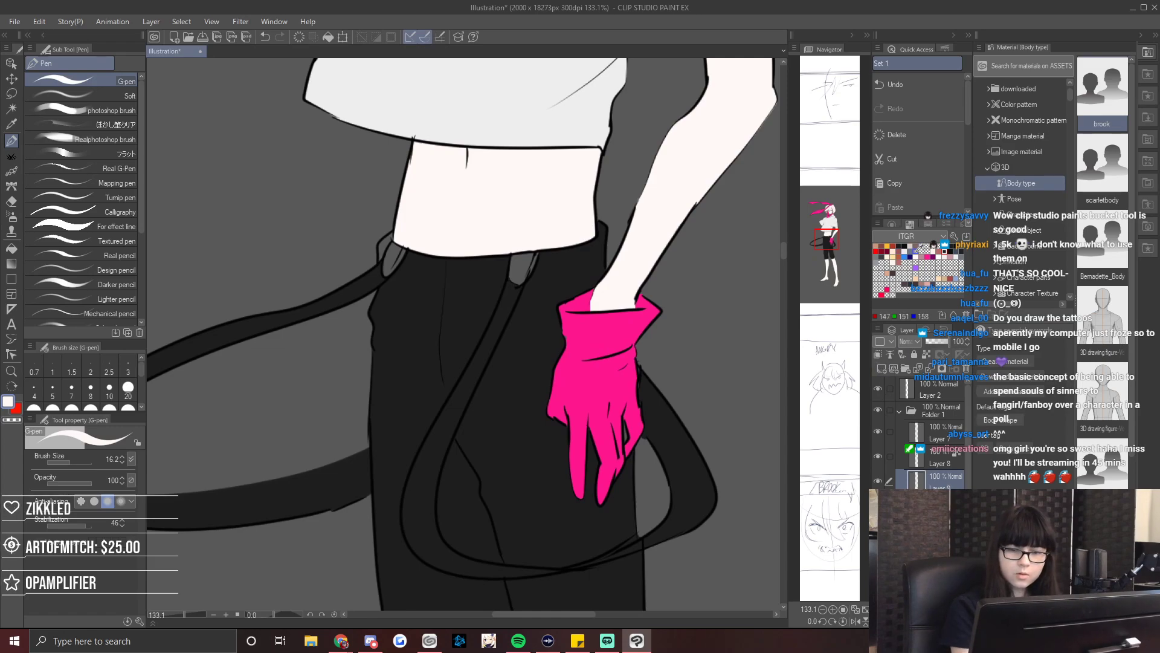
left_click(916, 251)
left_click(11, 248)
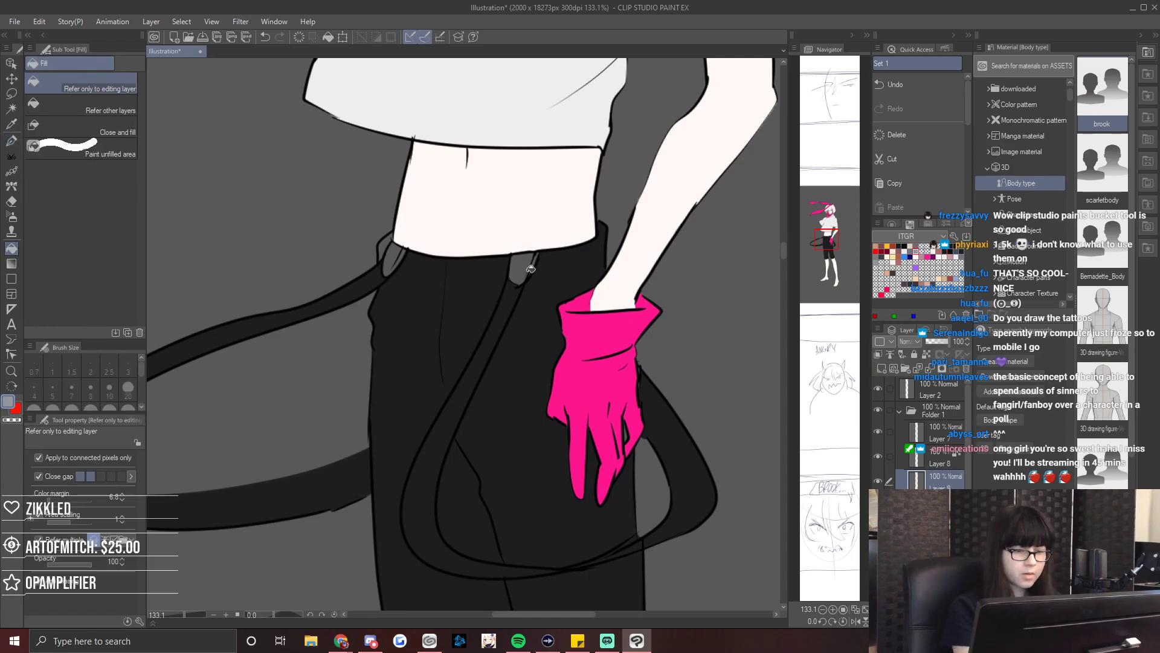
Paint over the leftover gaps in the waistband on the trousers layer with the sampled dark grey using the G-pen.
key("p")
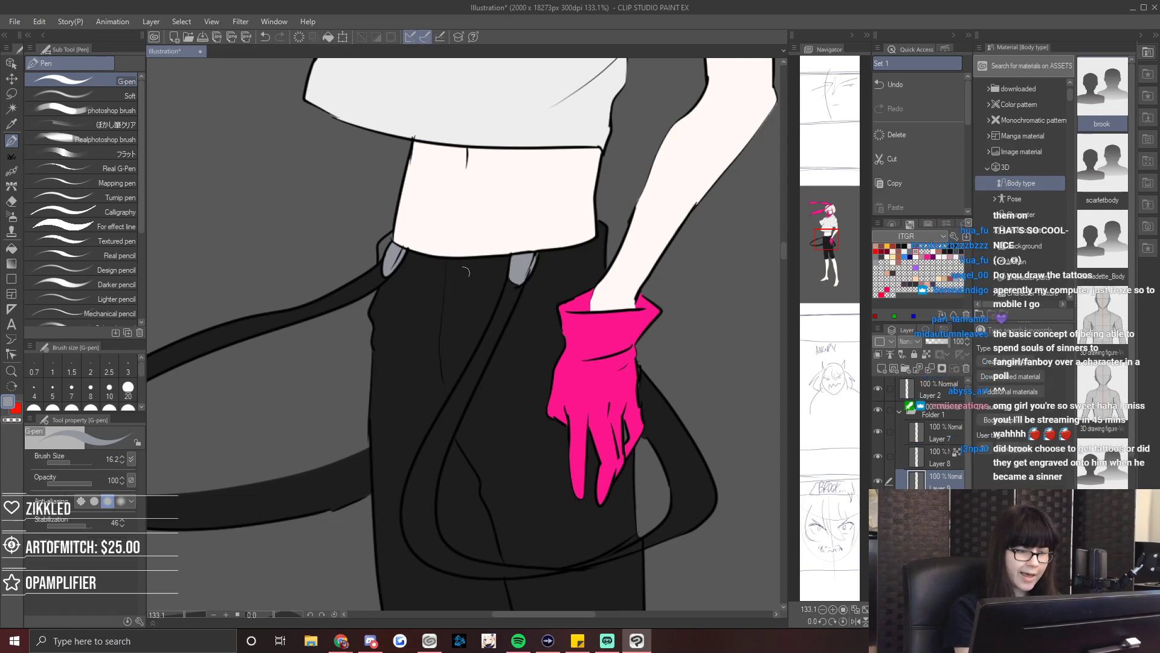
left_click(414, 267, "ctrl+shift")
left_click(411, 266, "alt")
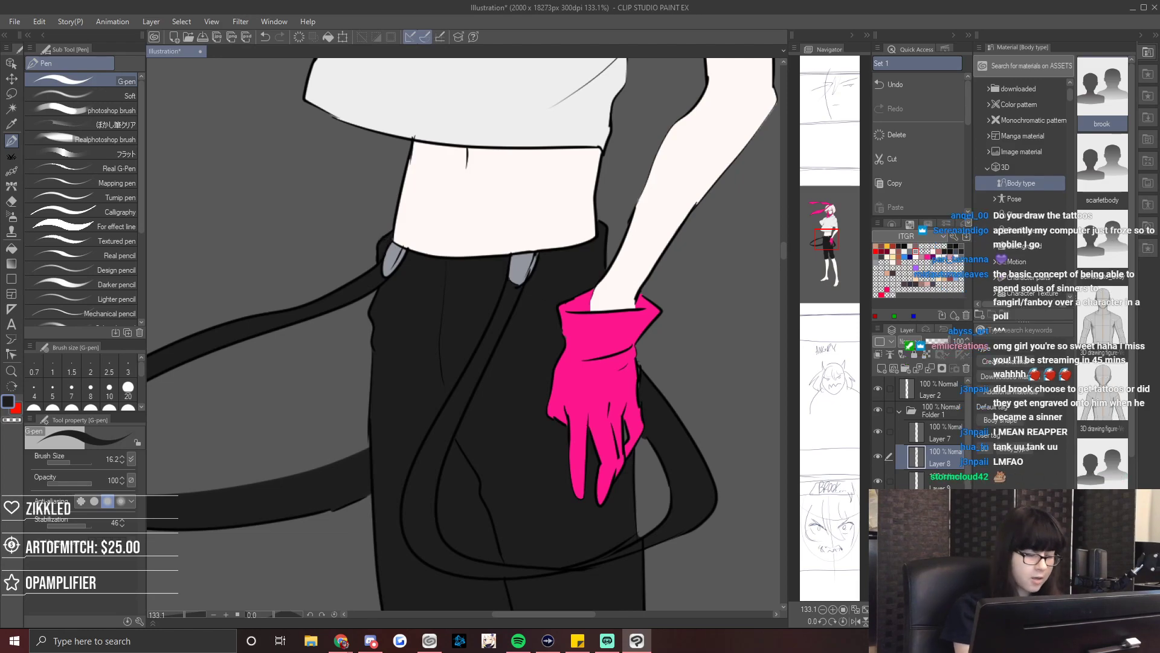
Shade the feet and lower legs on the skin layer with a near-black gradient using the Soft pen at size 599.7.
left_click_drag(184, 614, 180, 614)
scroll(613, 384, "down", 10)
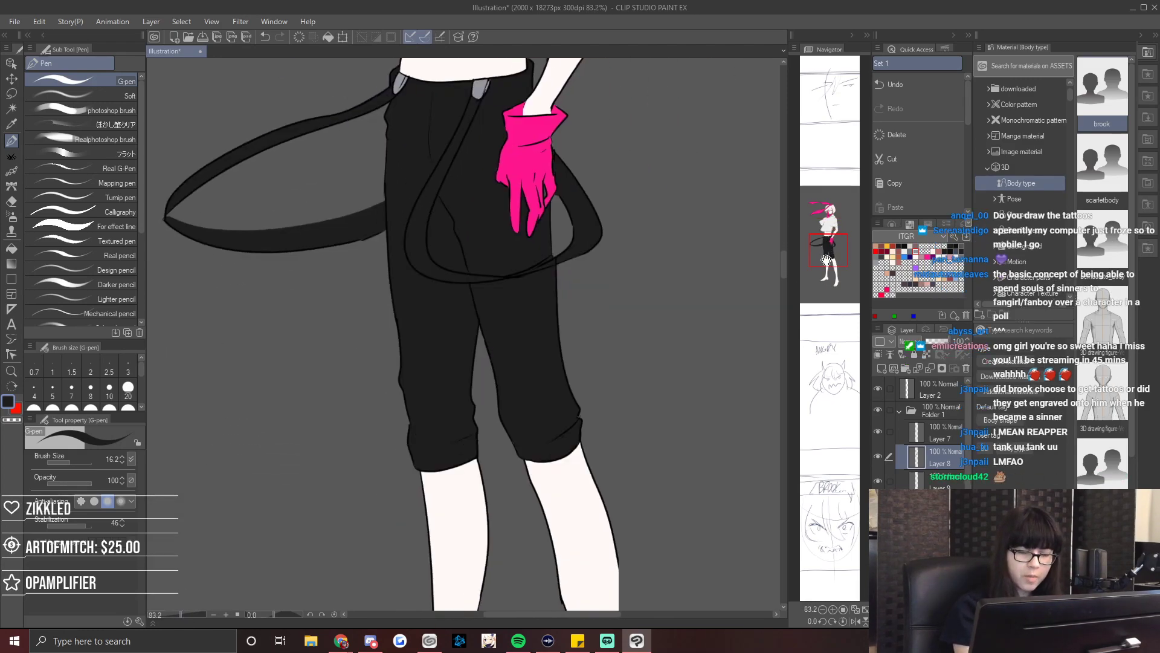
left_click(934, 532)
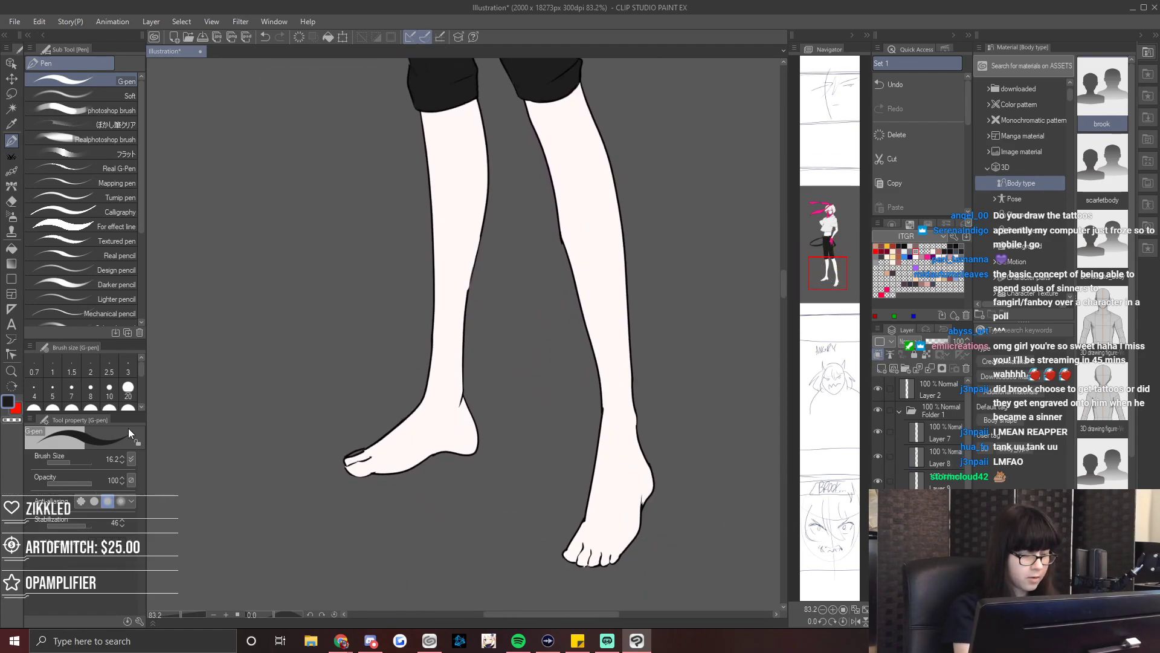
left_click(91, 95)
left_click_drag(88, 458, 84, 463)
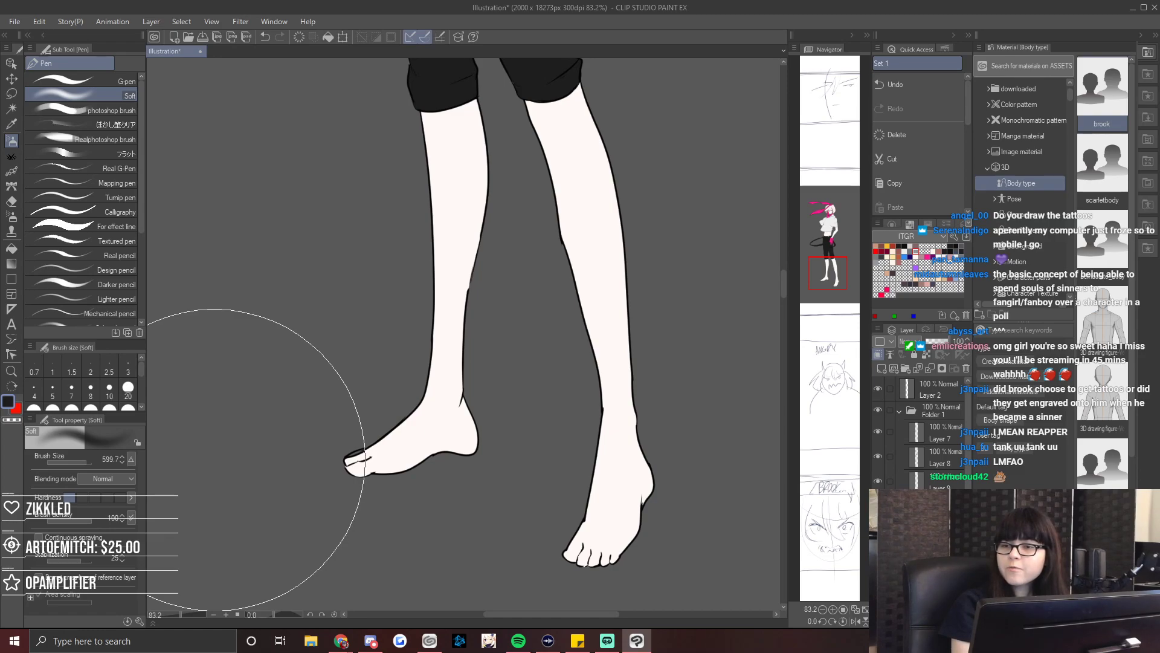
left_click(892, 227)
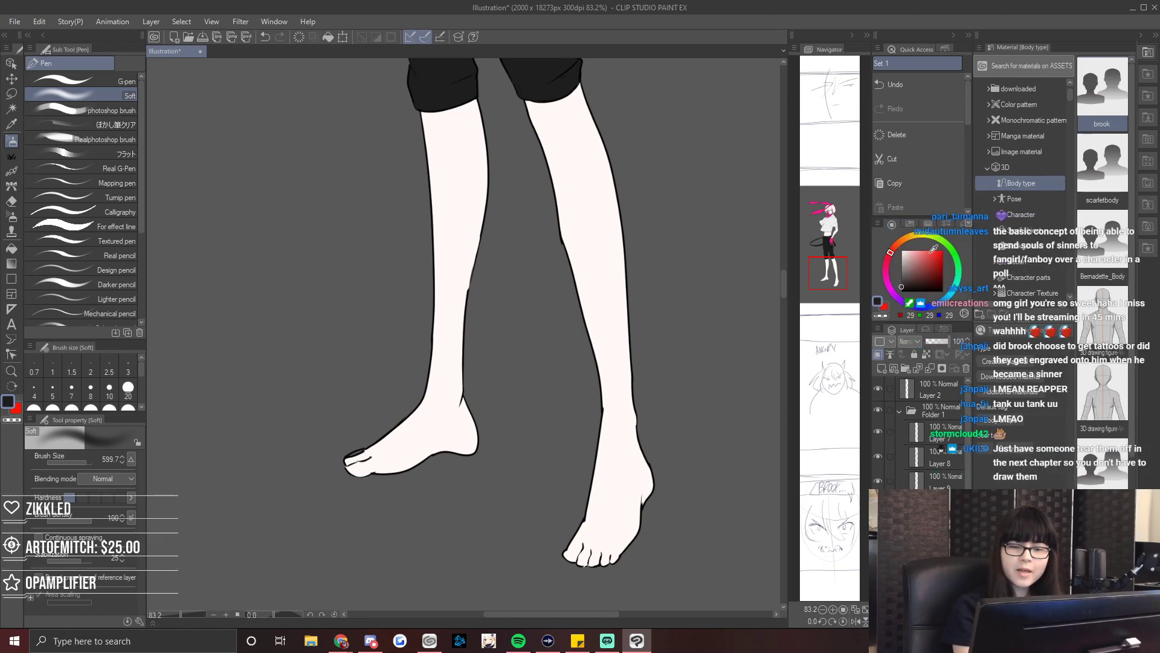
left_click(901, 283)
mouse_move(284, 465)
left_mouse_down()
mouse_move(661, 492)
mouse_move(695, 483)
left_mouse_up()
mouse_move(393, 505)
left_mouse_down()
mouse_move(686, 531)
mouse_move(181, 246)
mouse_move(723, 365)
mouse_move(388, 220)
mouse_move(751, 272)
mouse_move(415, 414)
mouse_move(276, 332)
left_mouse_up()
left_click(453, 138, "alt")
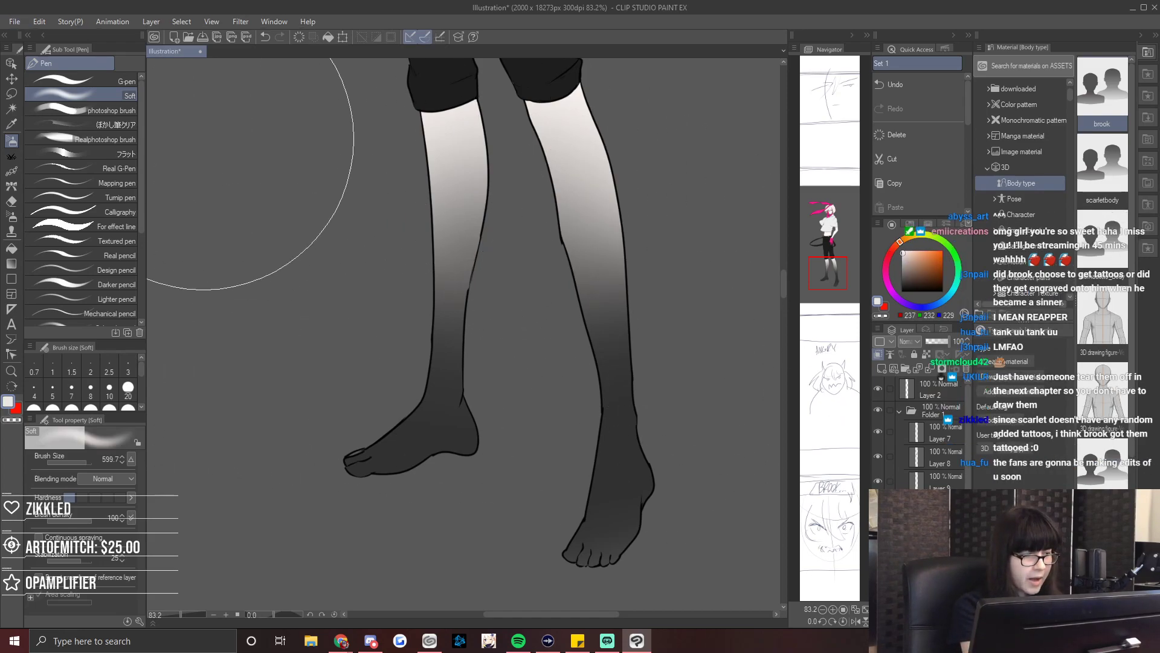
left_click(91, 80)
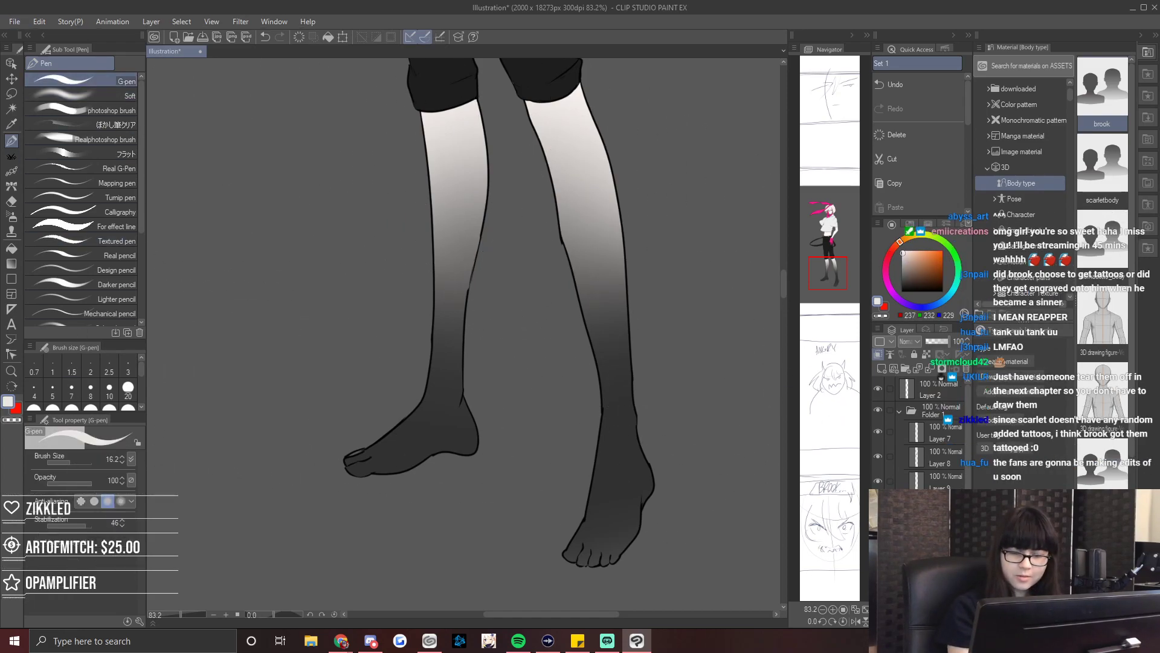
key("Delete")
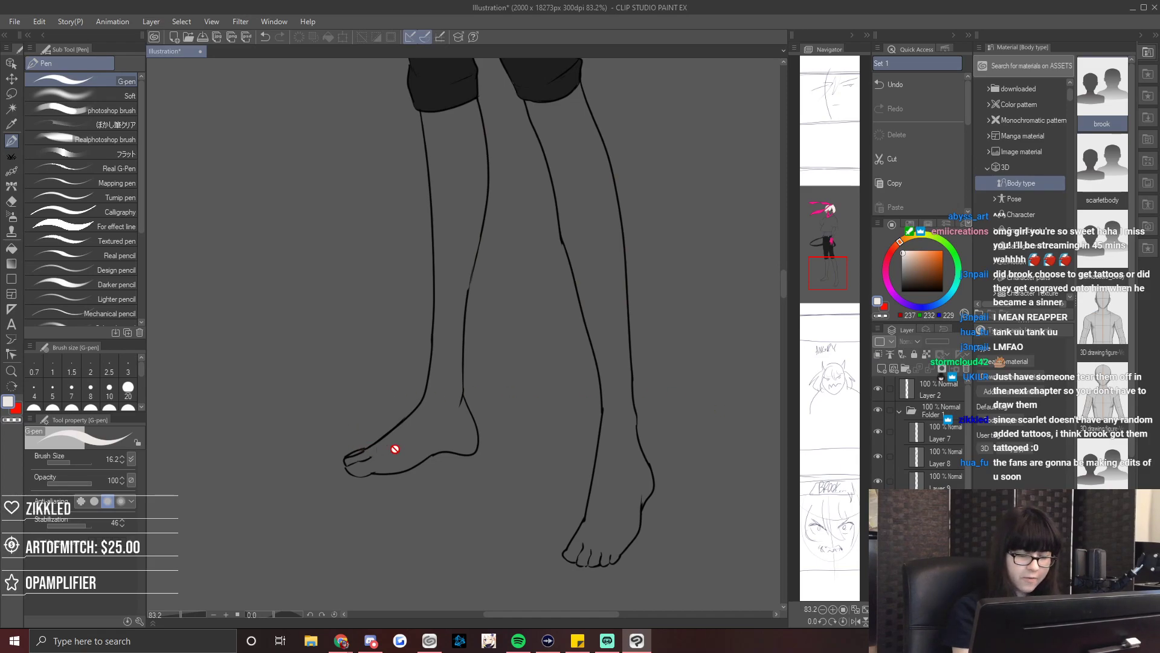
key("ctrl+z")
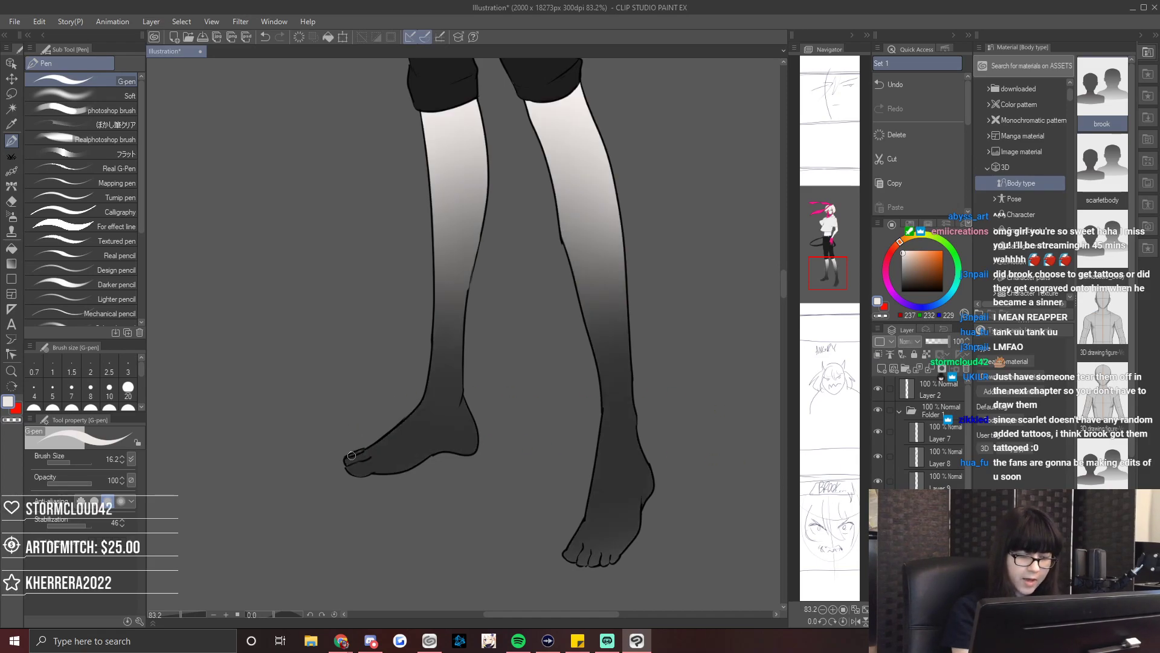
Check the gradient on the legs by toggling a colour layer's visibility off and on.
left_click_drag(836, 287, 839, 223)
left_click_drag(824, 265, 829, 273)
left_click(878, 506)
left_click(878, 506)
left_click(878, 505)
left_click(878, 506)
left_click(878, 505)
left_click(878, 506)
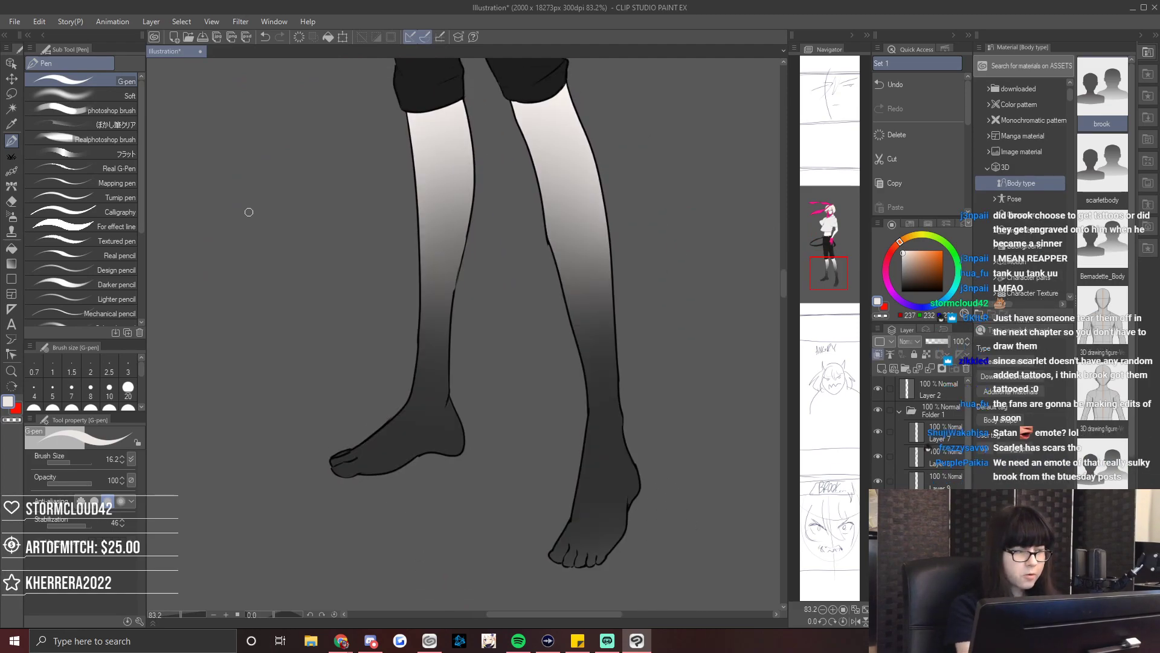
Erase the dark gradient from the calves with the Soft eraser at size 896.0, keeping it on the ankles and feet.
key("e")
left_click(78, 104)
mouse_move(518, 167)
left_mouse_down()
mouse_move(611, 161)
mouse_move(656, 197)
mouse_move(576, 225)
mouse_move(476, 239)
mouse_move(620, 284)
mouse_move(648, 275)
mouse_move(539, 302)
left_mouse_up()
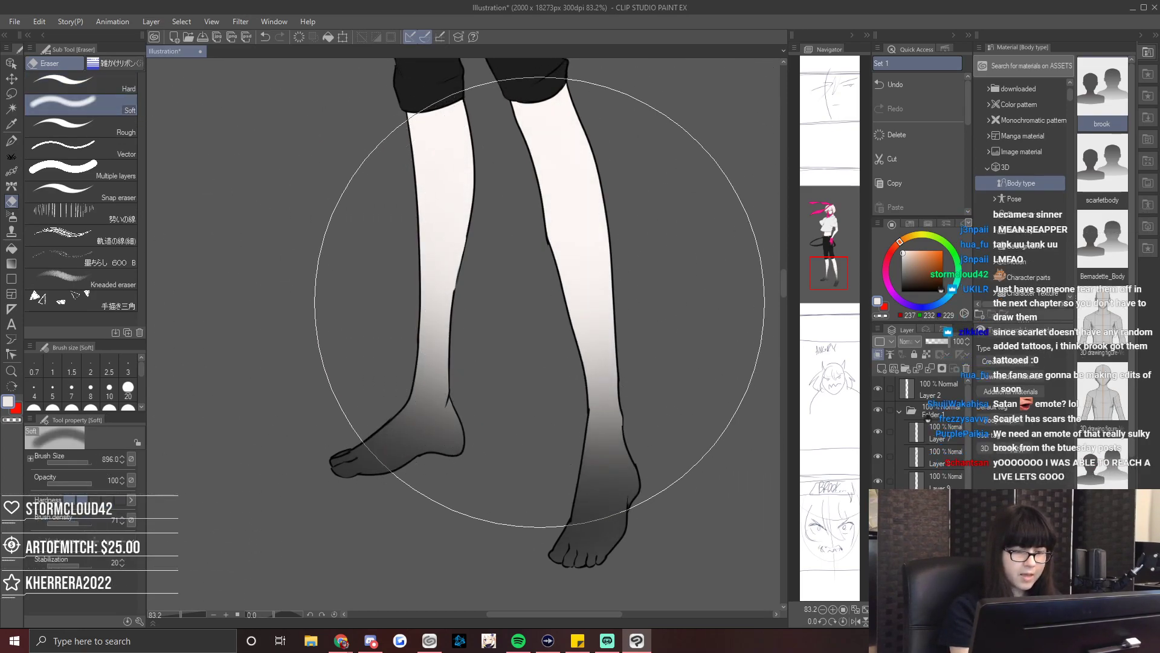
key("p")
left_click(79, 96)
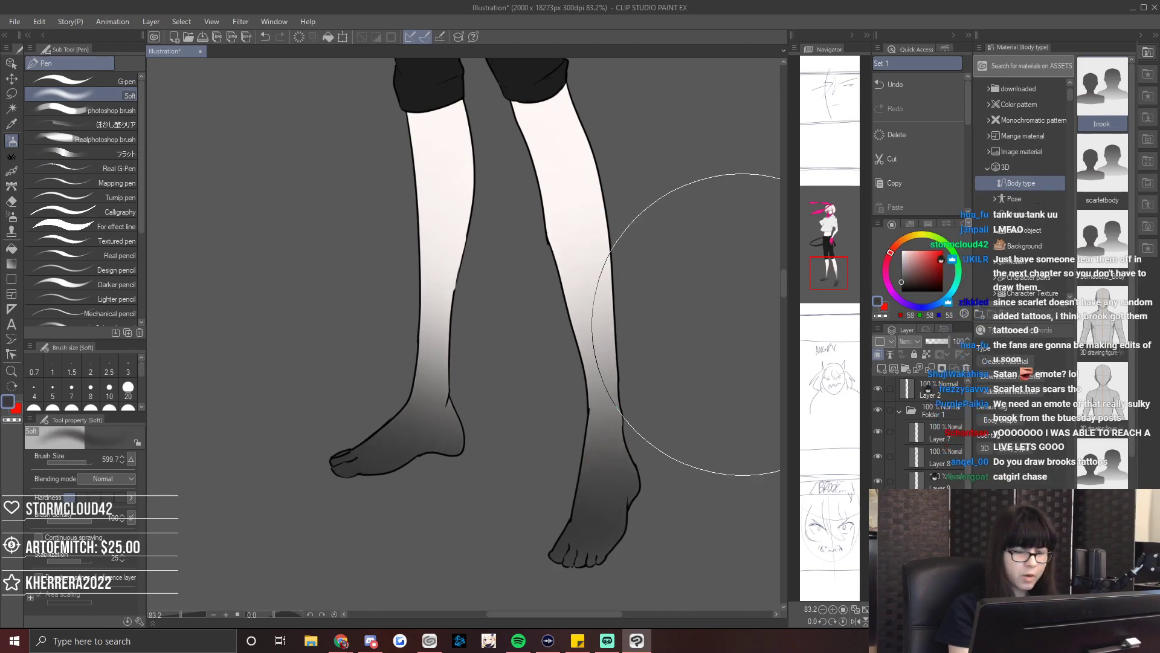
Choose hot pink from the ITGR colour set for the G-pen and set its brush size to 16.2.
left_click_drag(834, 273, 833, 222)
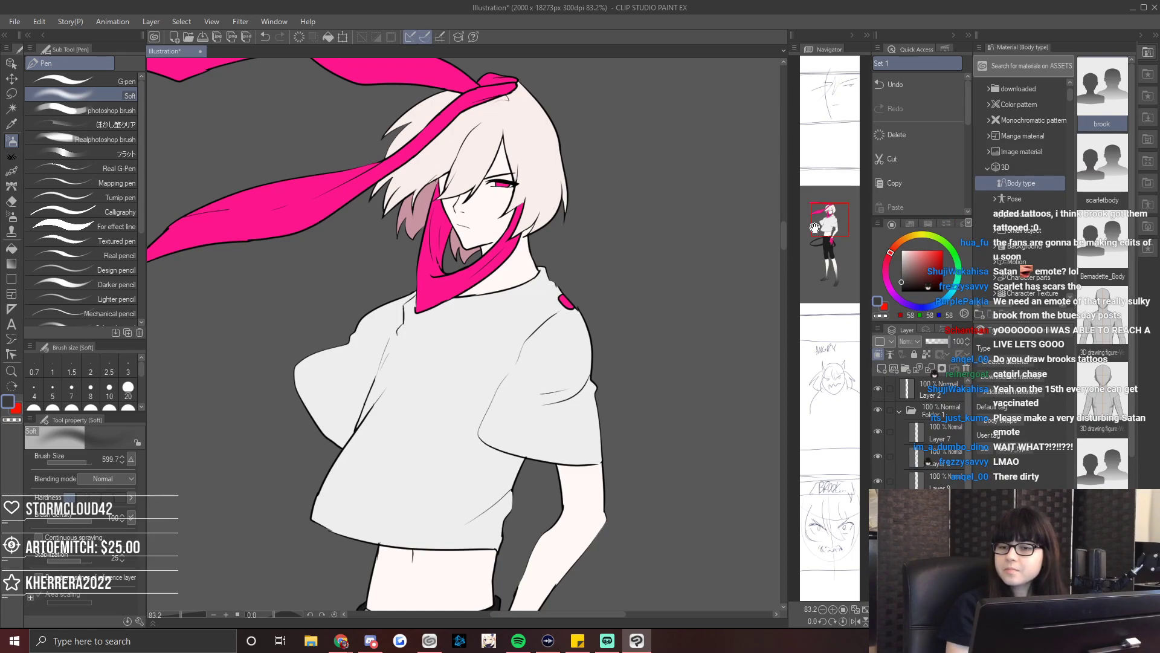
left_click_drag(814, 228, 836, 214)
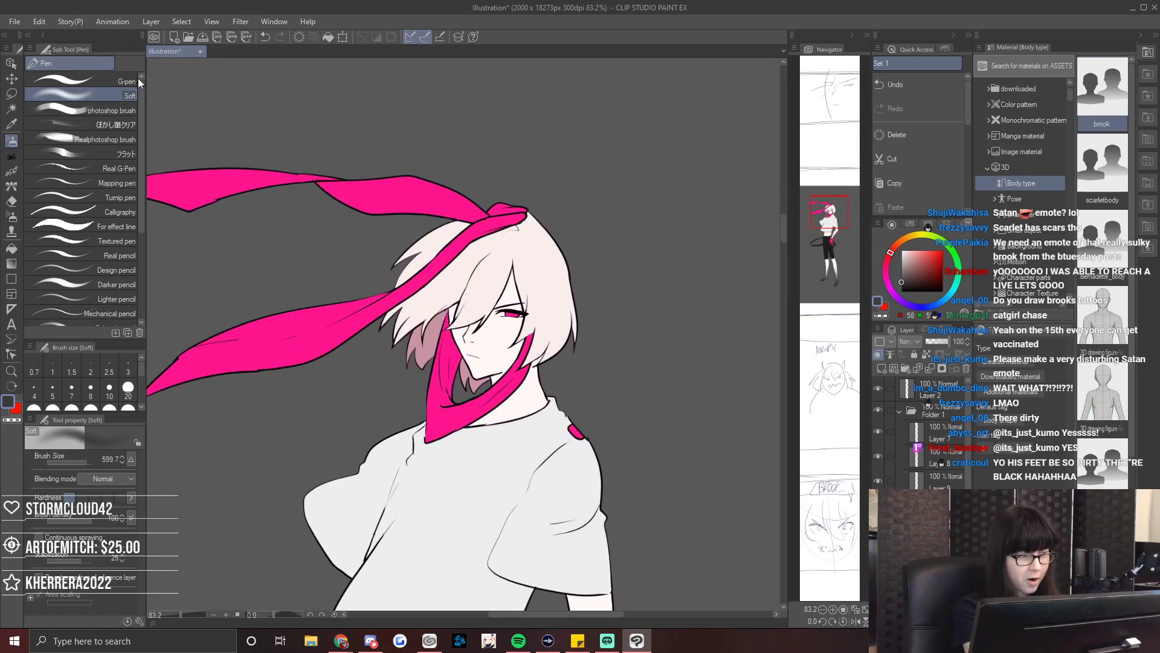
left_click(137, 80)
left_click(542, 250, "alt")
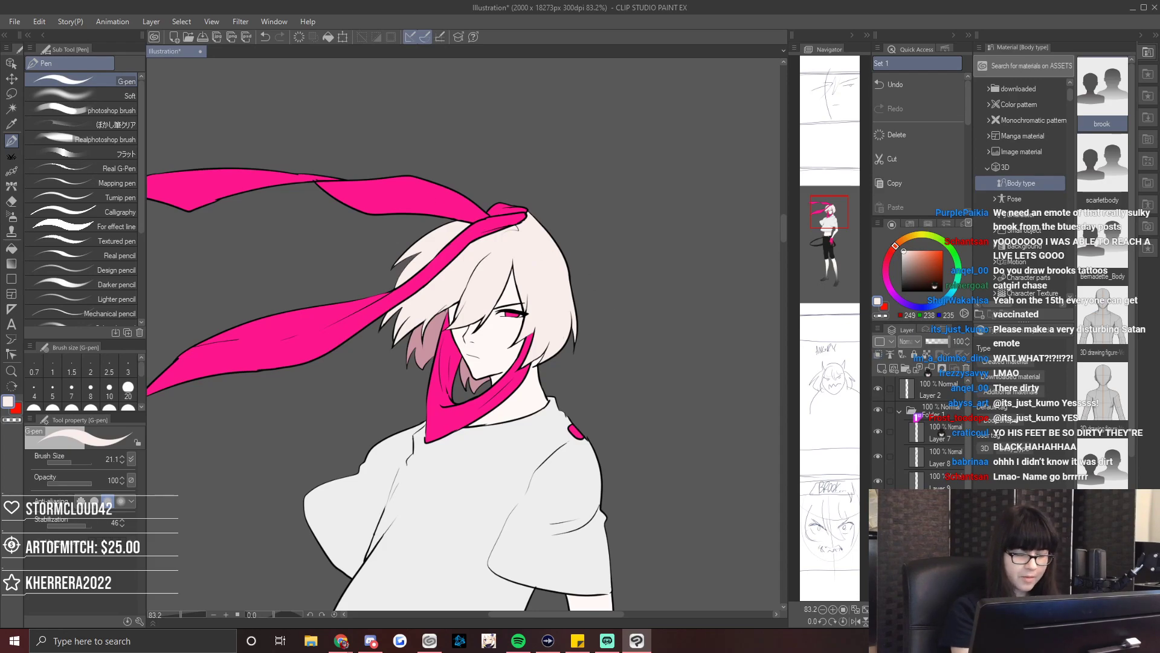
scroll(182, 613, "up", 5)
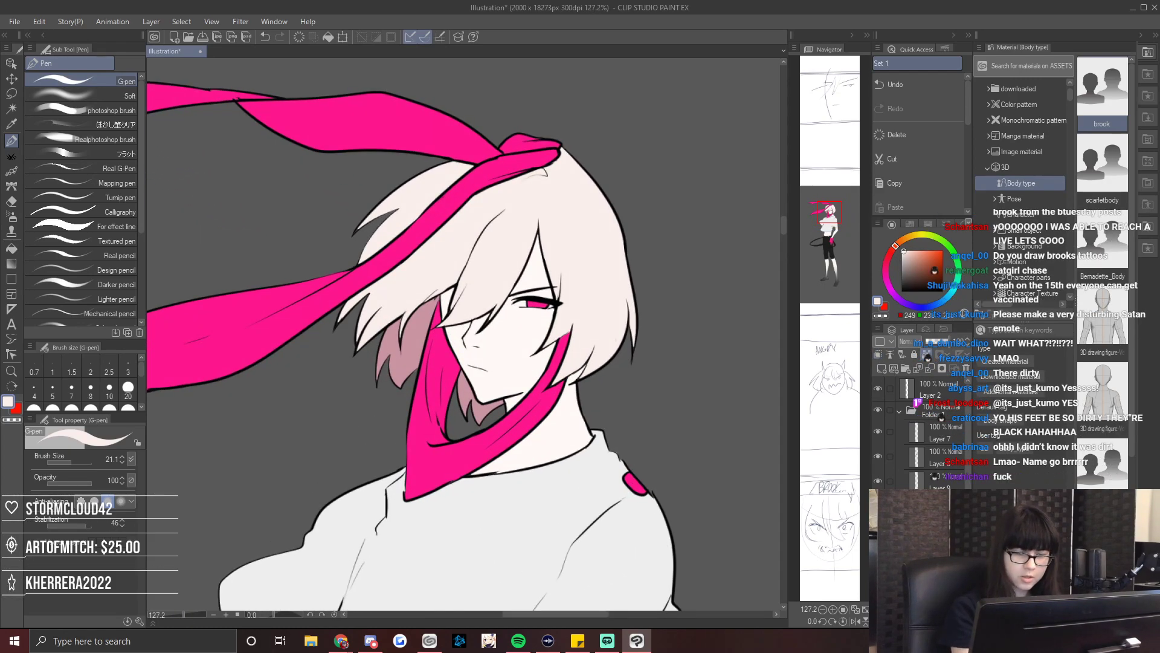
left_click(453, 363, "alt")
left_click(910, 223)
left_click(936, 252)
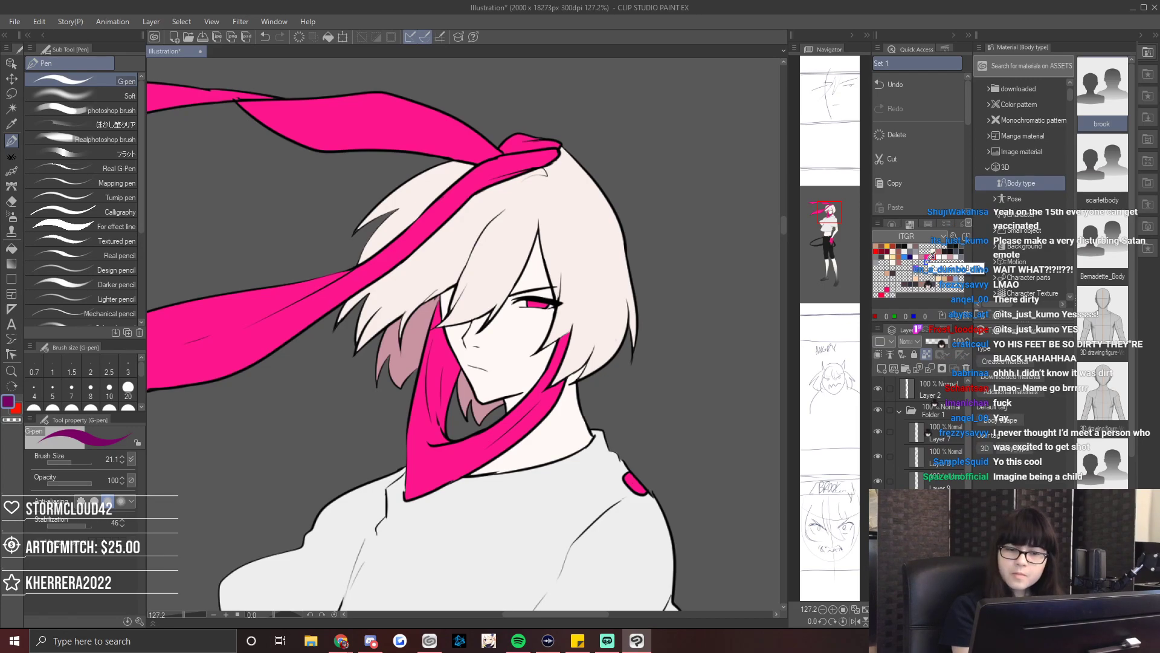
left_click(887, 291)
mouse_move(574, 418)
left_mouse_down()
mouse_move(579, 349)
mouse_move(526, 230)
left_mouse_up()
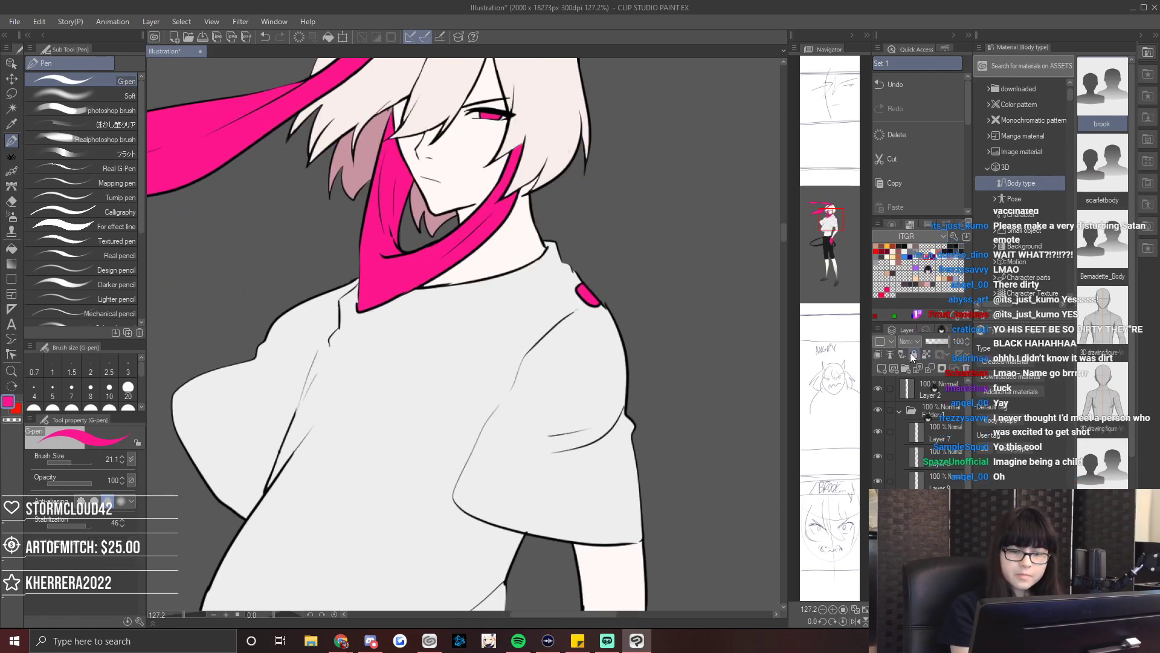
left_click(878, 355)
left_click(69, 463)
left_click_drag(537, 217, 494, 303)
key("ctrl+z")
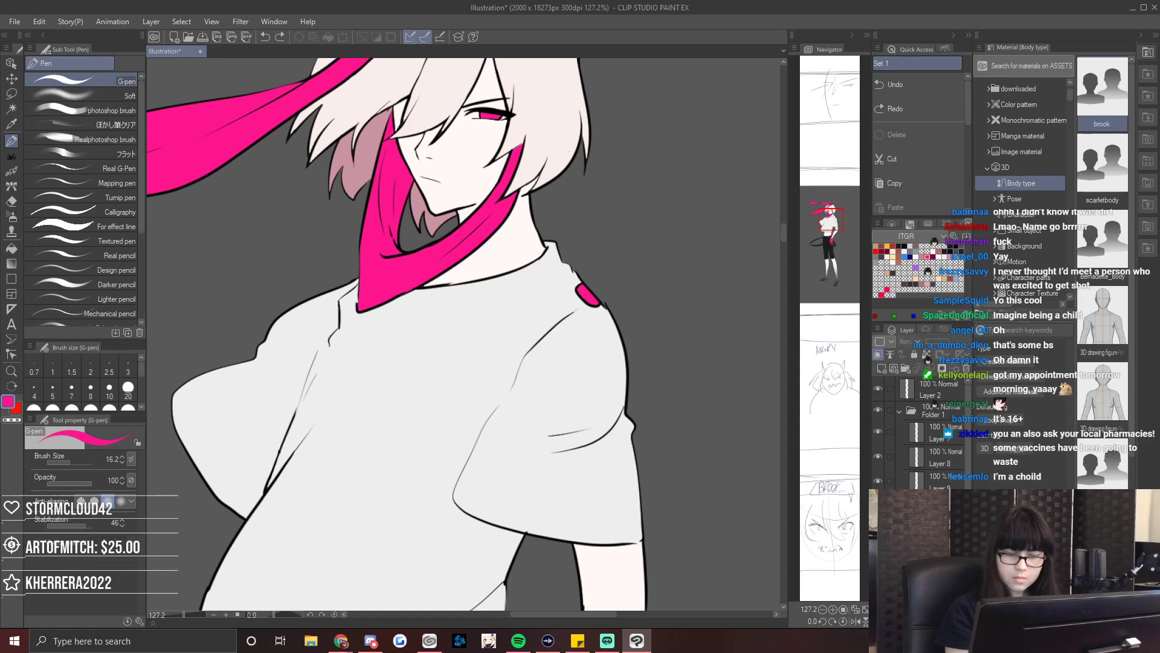
mouse_move(524, 214)
left_mouse_down()
mouse_move(499, 408)
mouse_move(577, 414)
left_mouse_up()
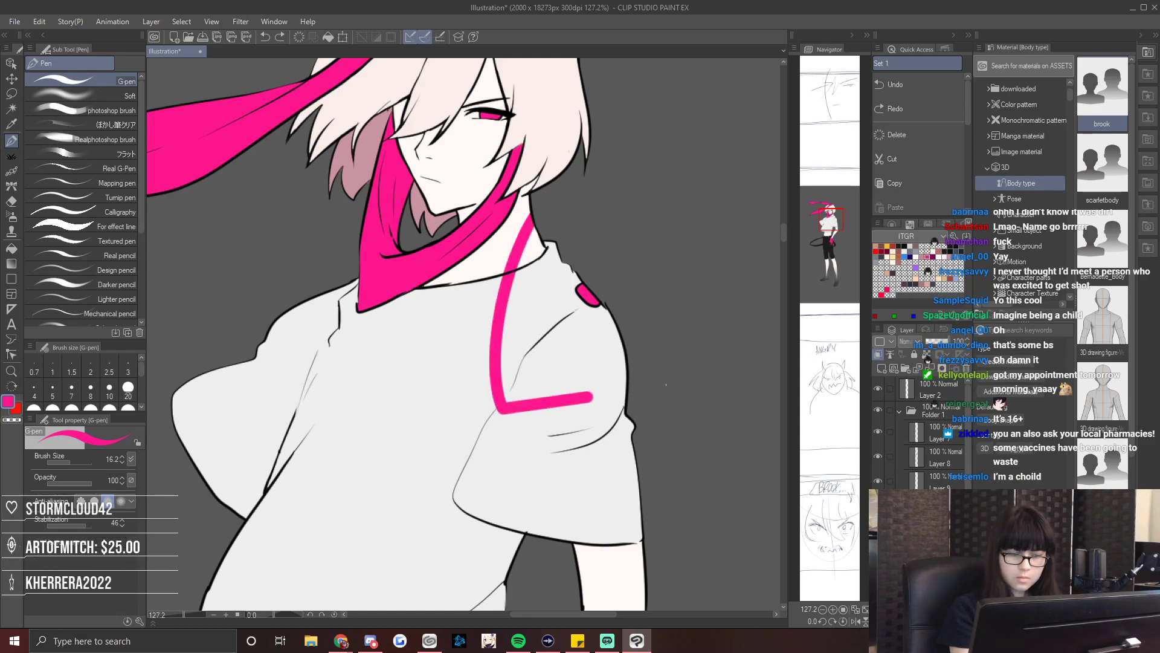
key("ctrl+z")
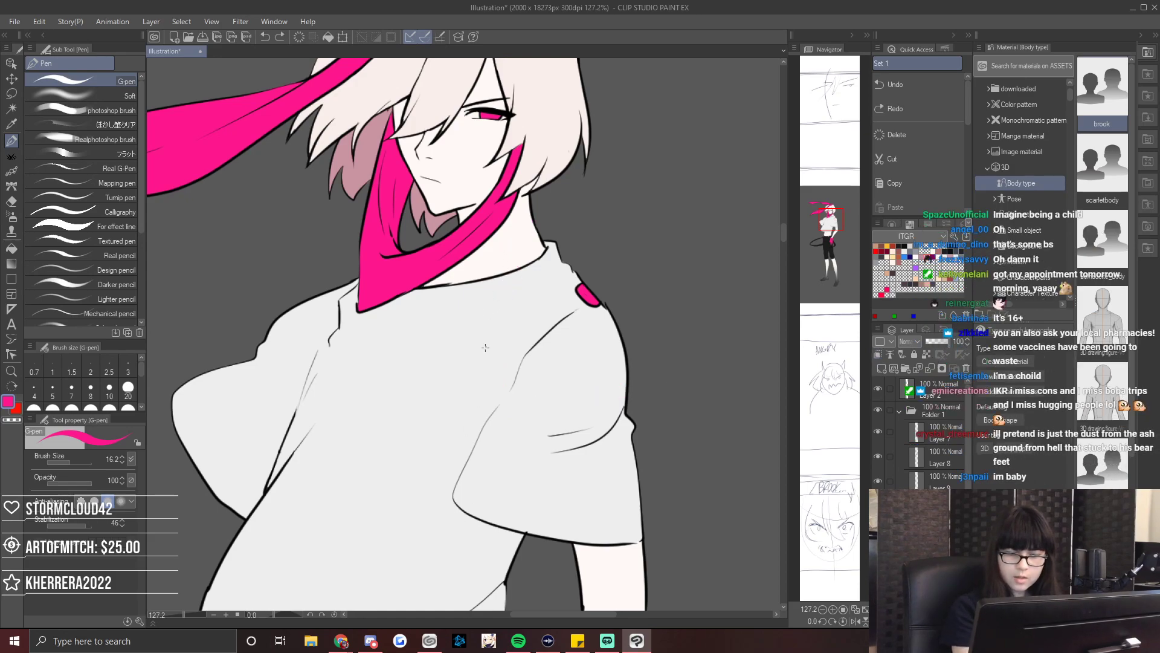
left_click_drag(833, 240, 829, 224)
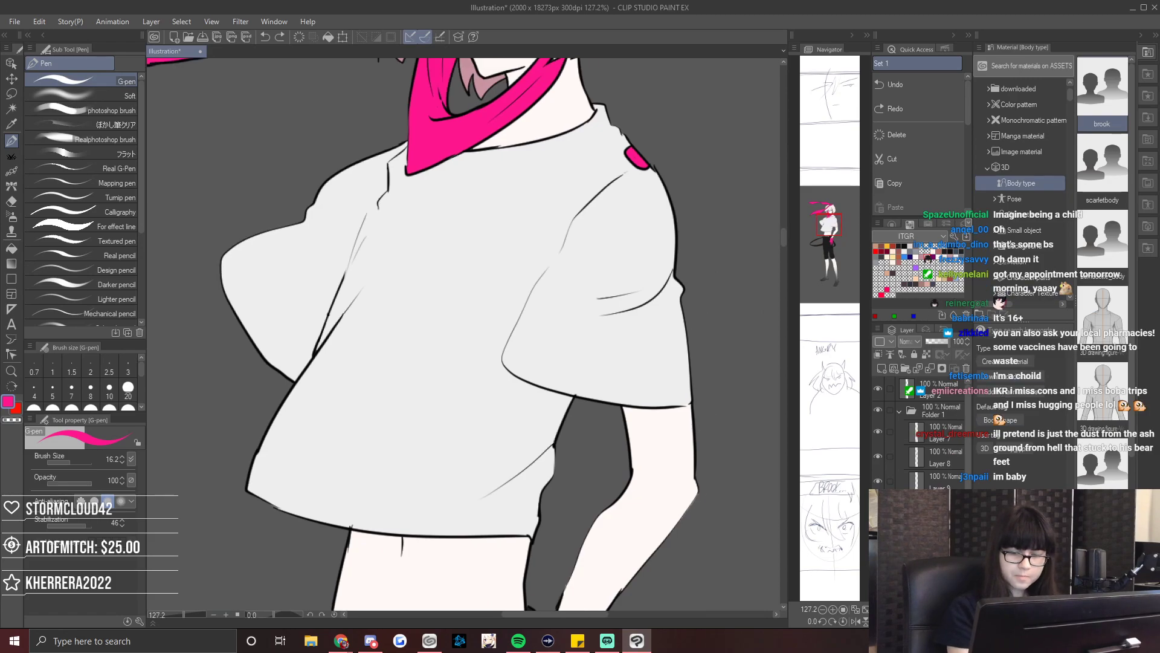
left_click(10, 247)
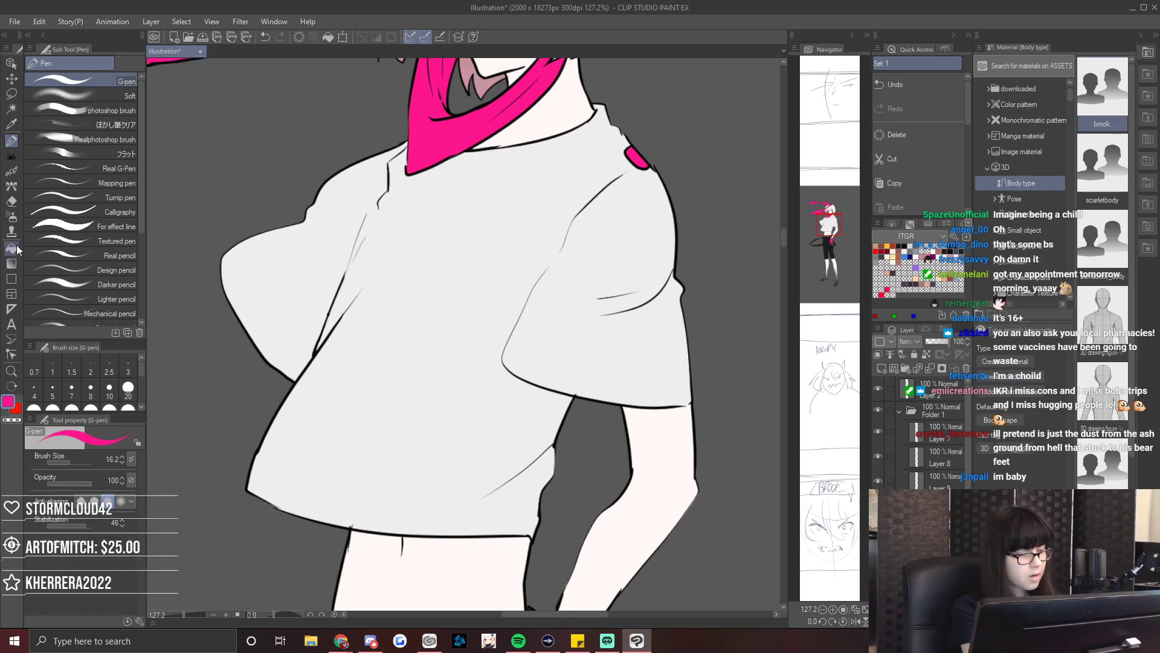
left_click(457, 273, "alt")
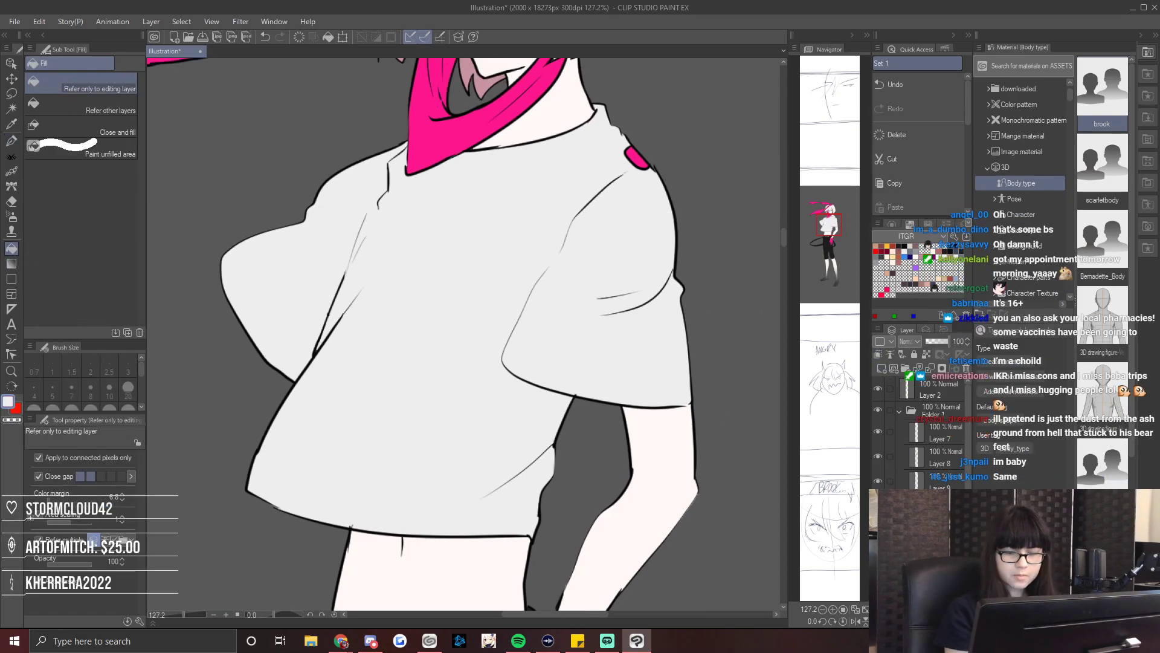
key("ctrl+z")
key("ctrl+y")
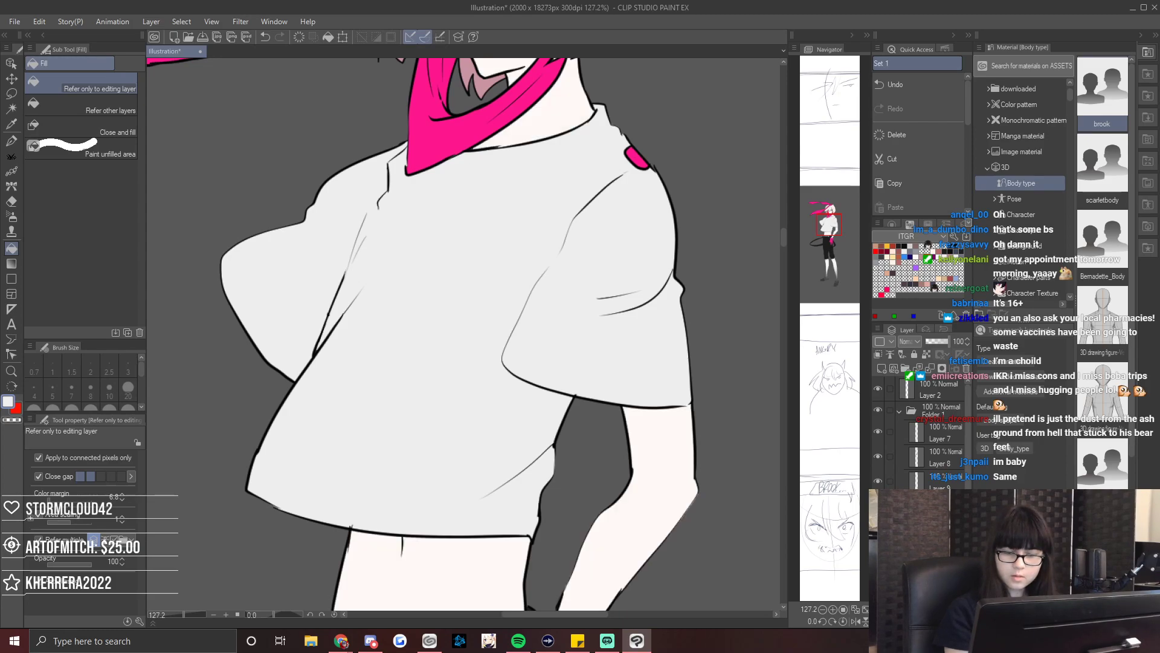
Draw curved hot-pink tattoo lines on the neck between the scarf and collar using the G-pen at size 16.2.
scroll(483, 302, "up", 3)
key("p")
left_click(484, 273, "alt")
left_click_drag(582, 234, 542, 295)
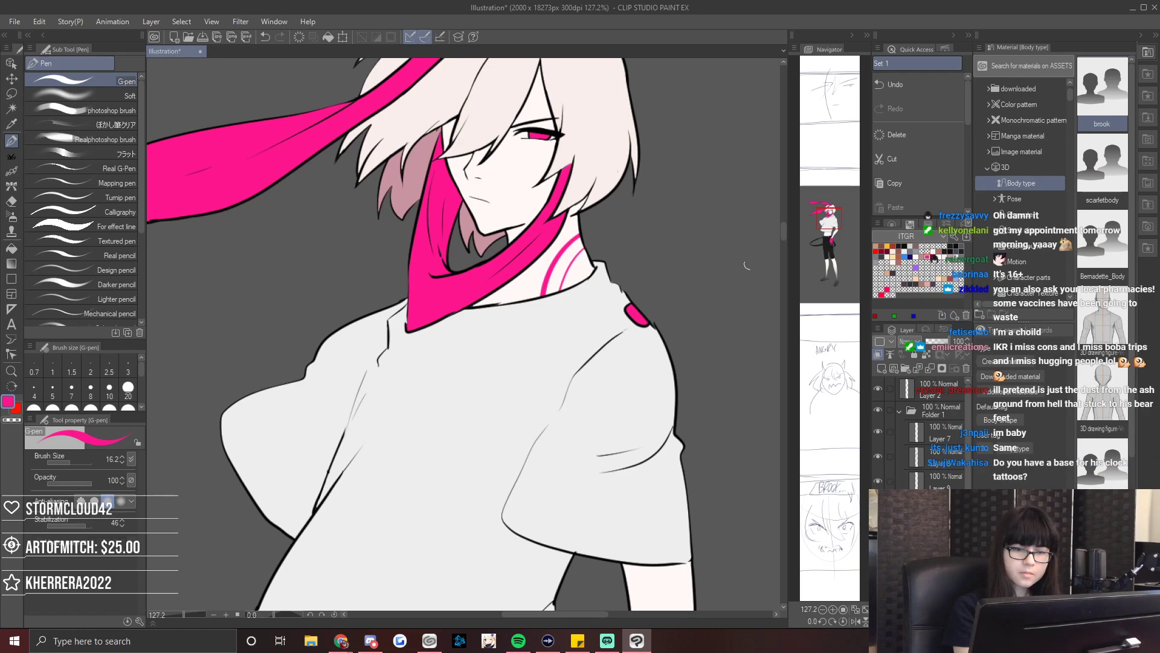
Draw paired hot-pink tattoo arcs on the upper arm below the sleeve and at the inner elbow.
scroll(559, 311, "down", 8)
mouse_move(530, 194)
left_mouse_down()
mouse_move(584, 242)
mouse_move(517, 329)
mouse_move(465, 352)
left_mouse_up()
mouse_move(514, 275)
left_mouse_down()
mouse_move(505, 318)
mouse_move(468, 337)
left_mouse_up()
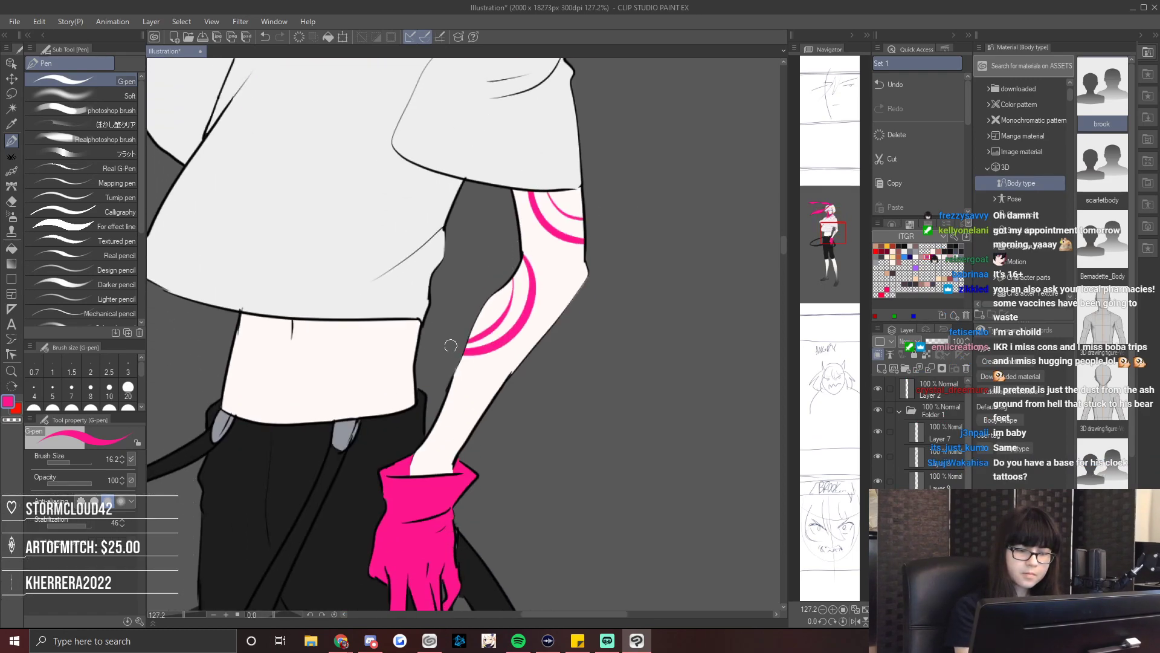
left_click_drag(493, 398, 440, 474)
left_click_drag(484, 401, 453, 461)
key("ctrl+z")
key("ctrl+z")
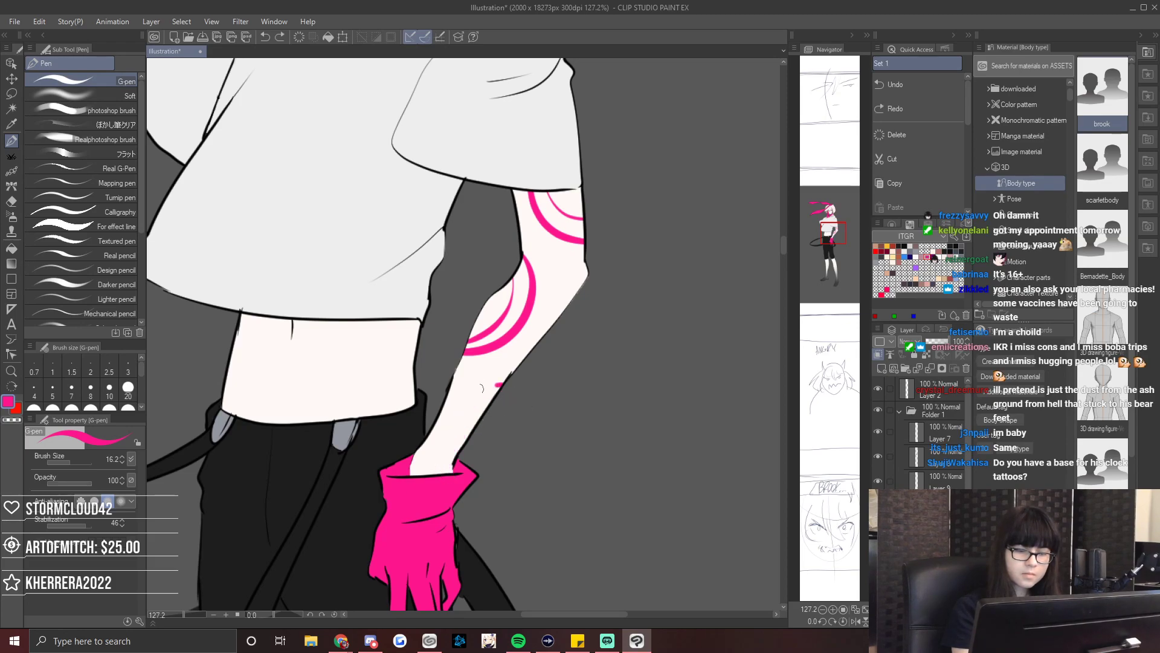
left_click_drag(501, 384, 448, 472)
key("ctrl+z")
key("ctrl+z")
key("ctrl+z")
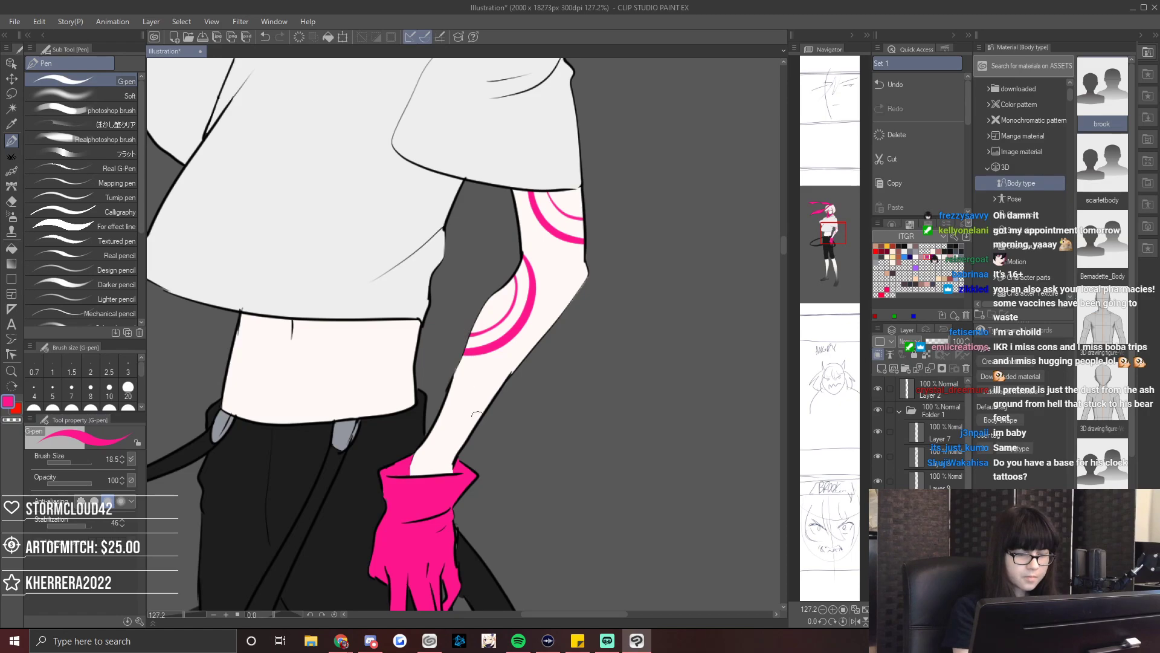
Draw paired hot-pink tattoo arcs at size 18.5 on the forearm above the glove and just below the trouser cuff.
left_click_drag(459, 407, 506, 381)
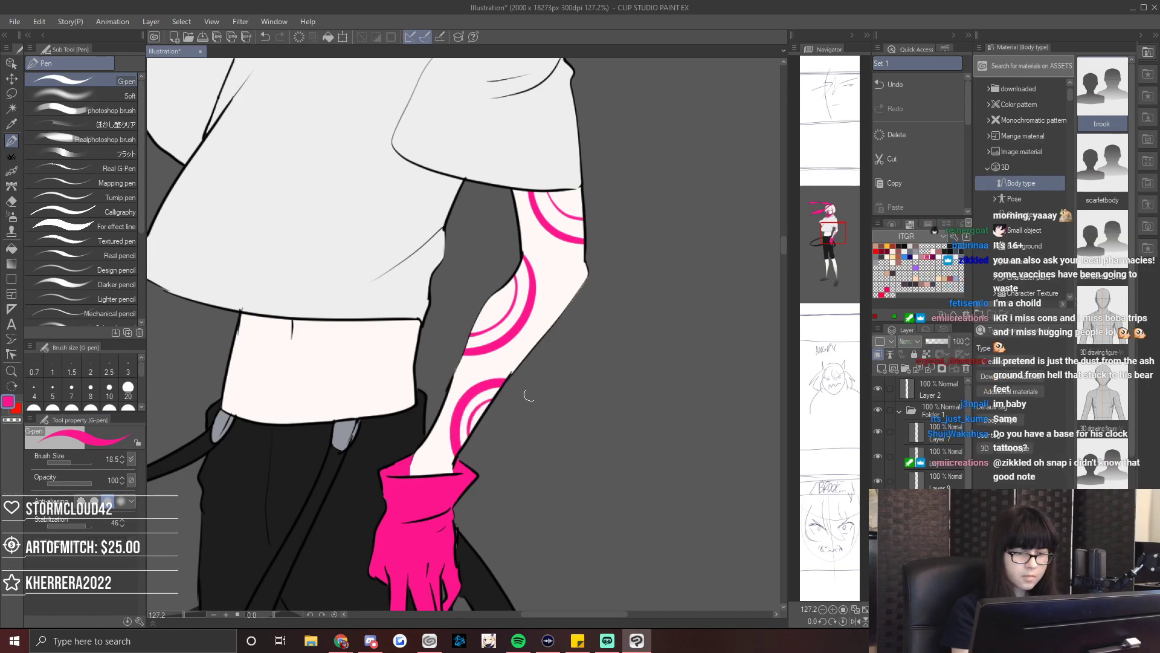
scroll(524, 398, "down", 10)
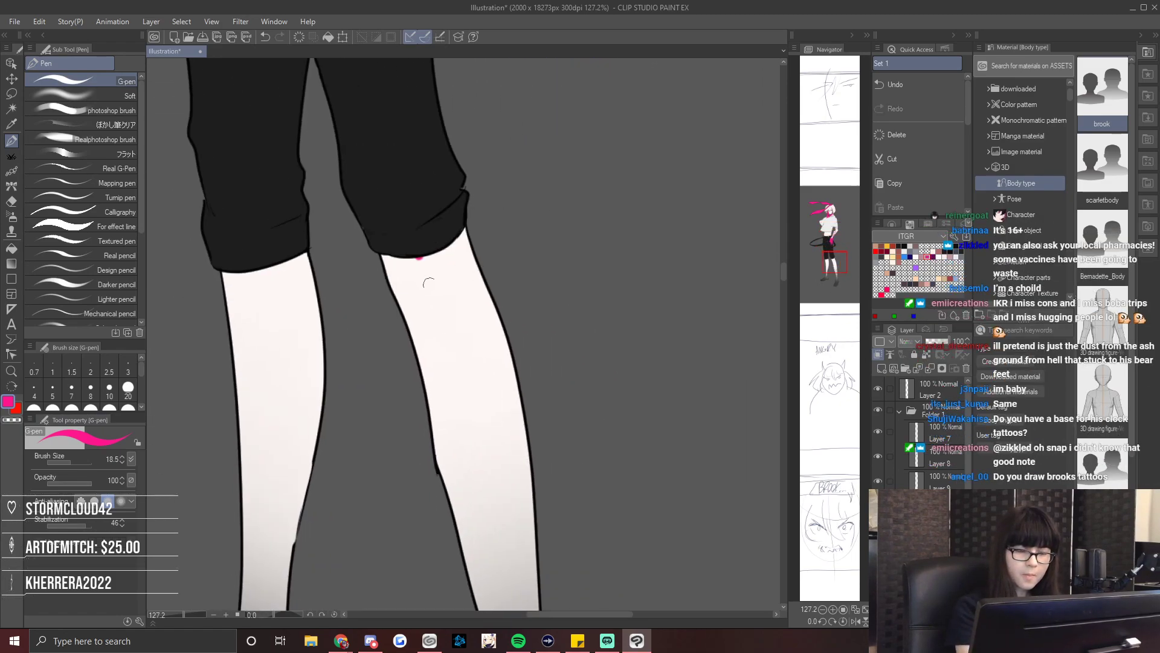
left_click_drag(417, 259, 502, 324)
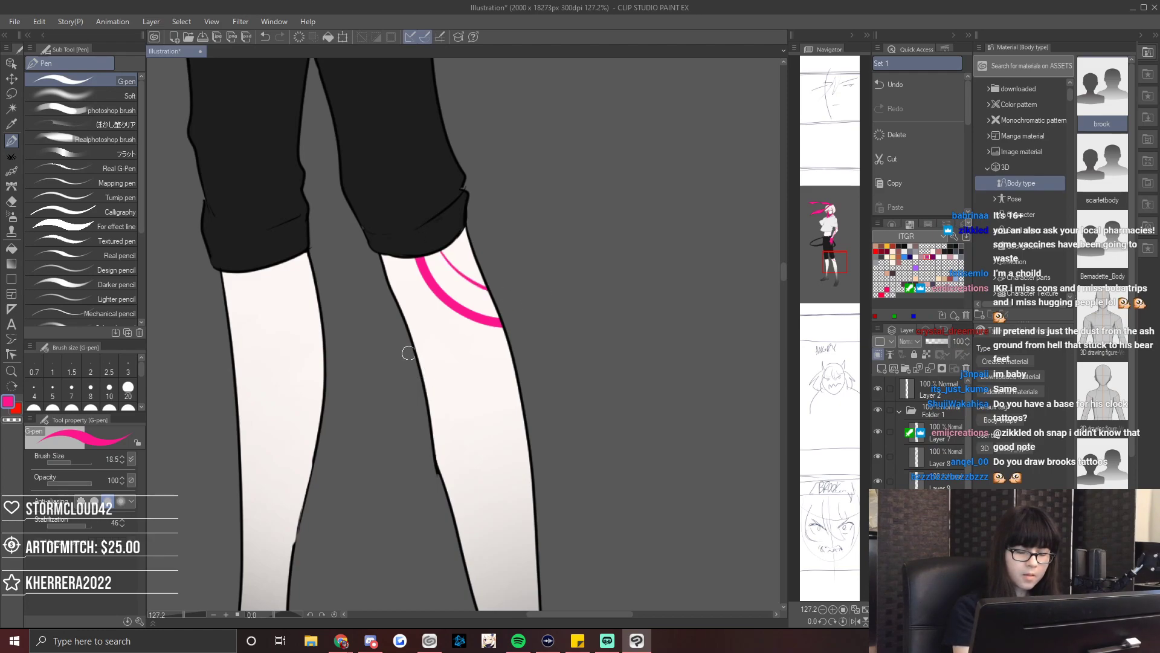
Add two curved hot-pink tattoo lines along the inner edge of the same calf.
mouse_move(422, 363)
left_mouse_down()
mouse_move(464, 440)
mouse_move(459, 497)
left_mouse_up()
key("ctrl+z")
mouse_move(419, 360)
left_mouse_down()
mouse_move(470, 456)
mouse_move(457, 503)
left_mouse_up()
mouse_move(429, 394)
left_mouse_down()
mouse_move(445, 423)
mouse_move(440, 470)
left_mouse_up()
Paint a thin shadow stroke on the hair below the headband with the sampled dusky pink, using the G-pen at size 9.5.
left_click_drag(832, 253, 829, 218)
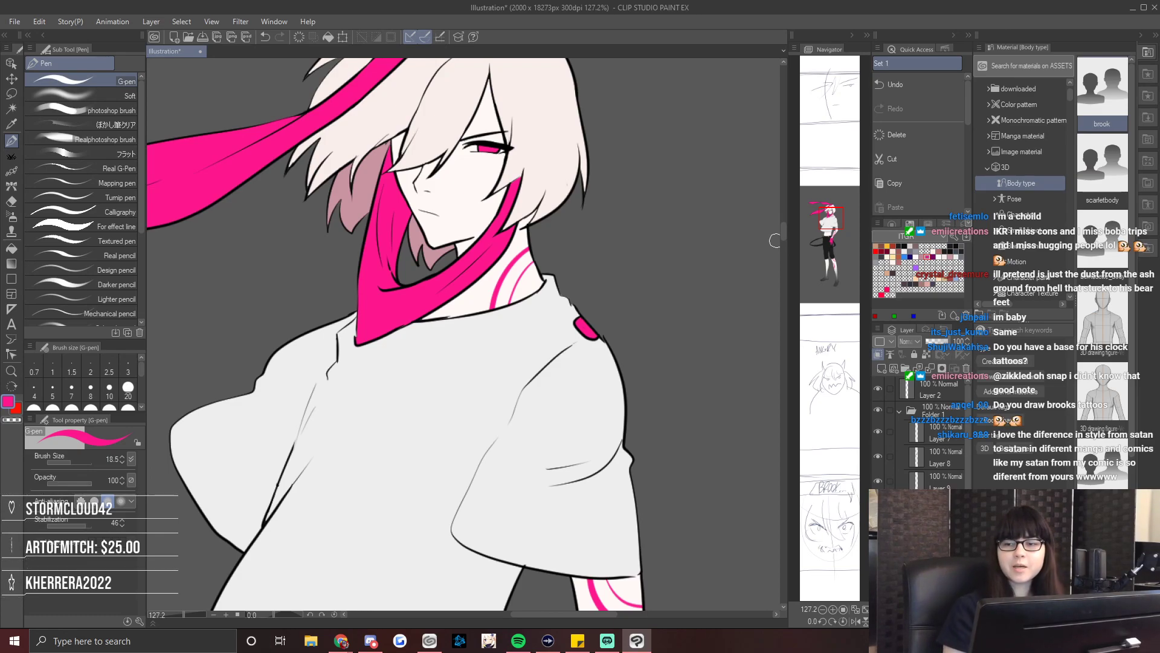
left_click_drag(827, 225, 824, 213)
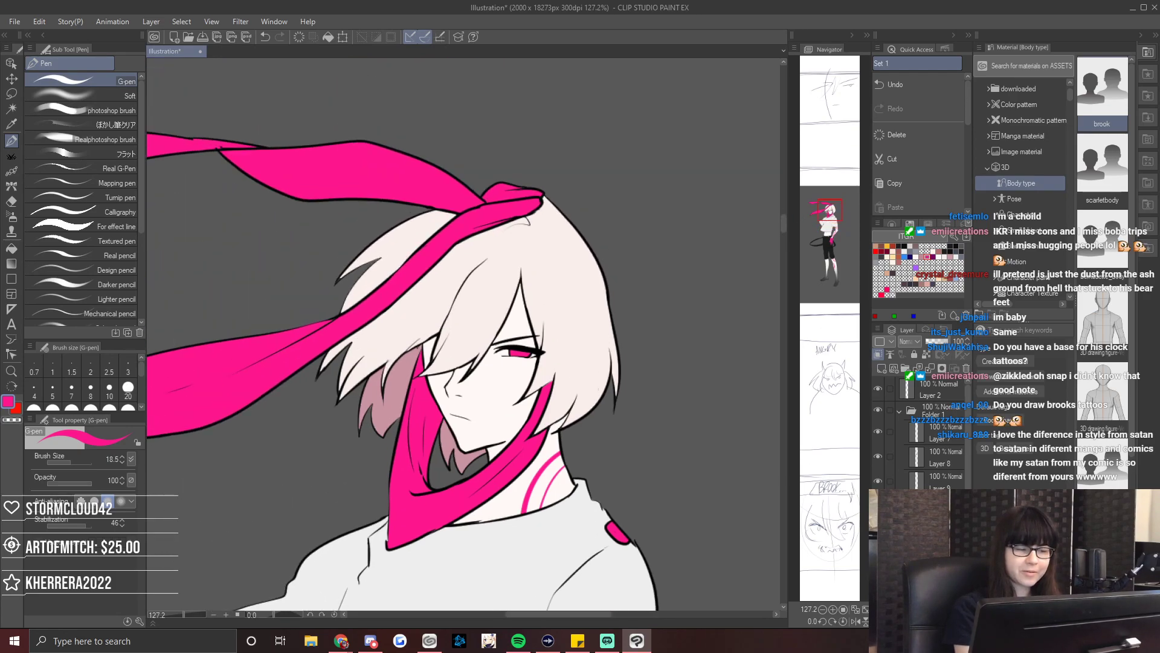
left_click(404, 368, "alt")
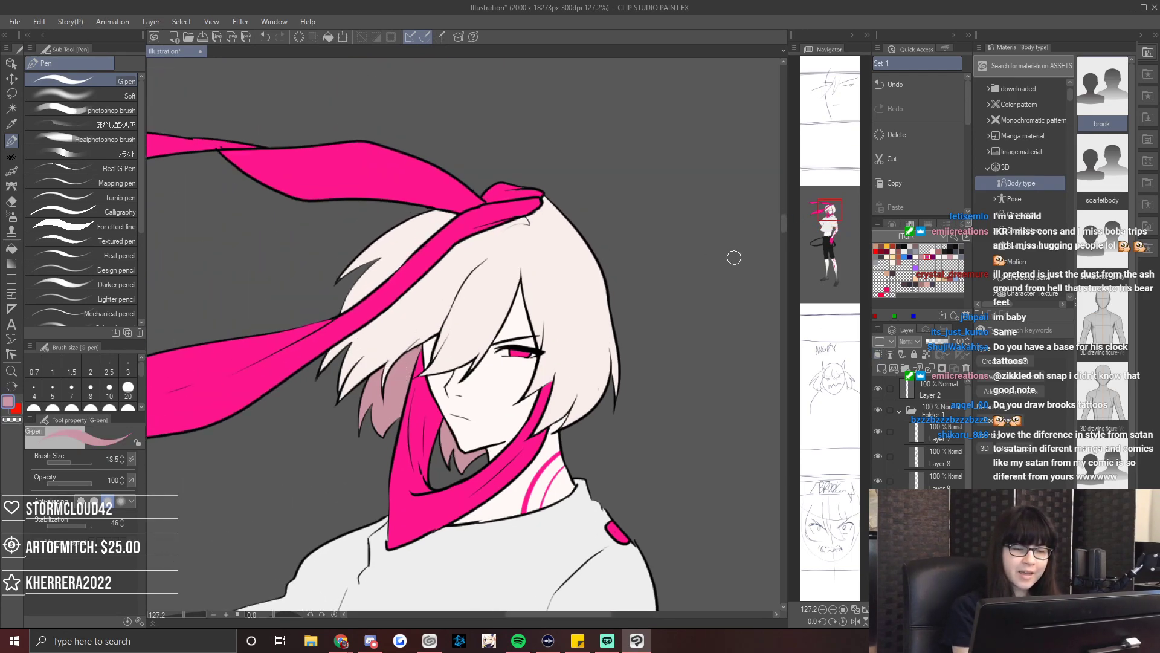
left_click(67, 462)
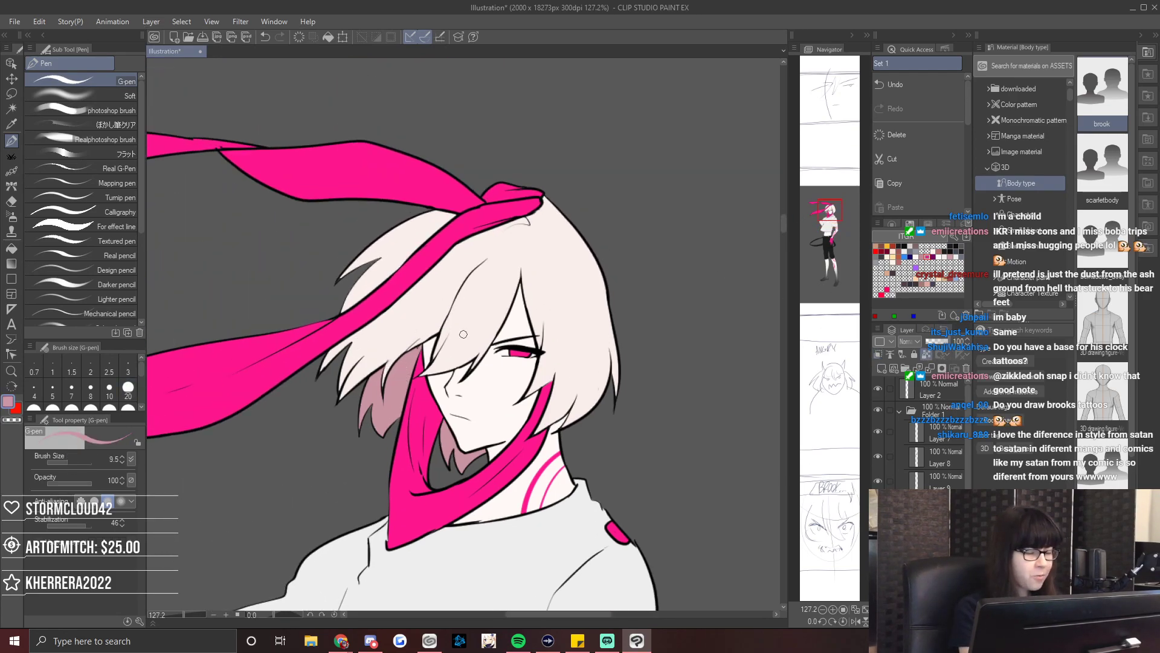
left_click_drag(513, 244, 478, 265)
key("h")
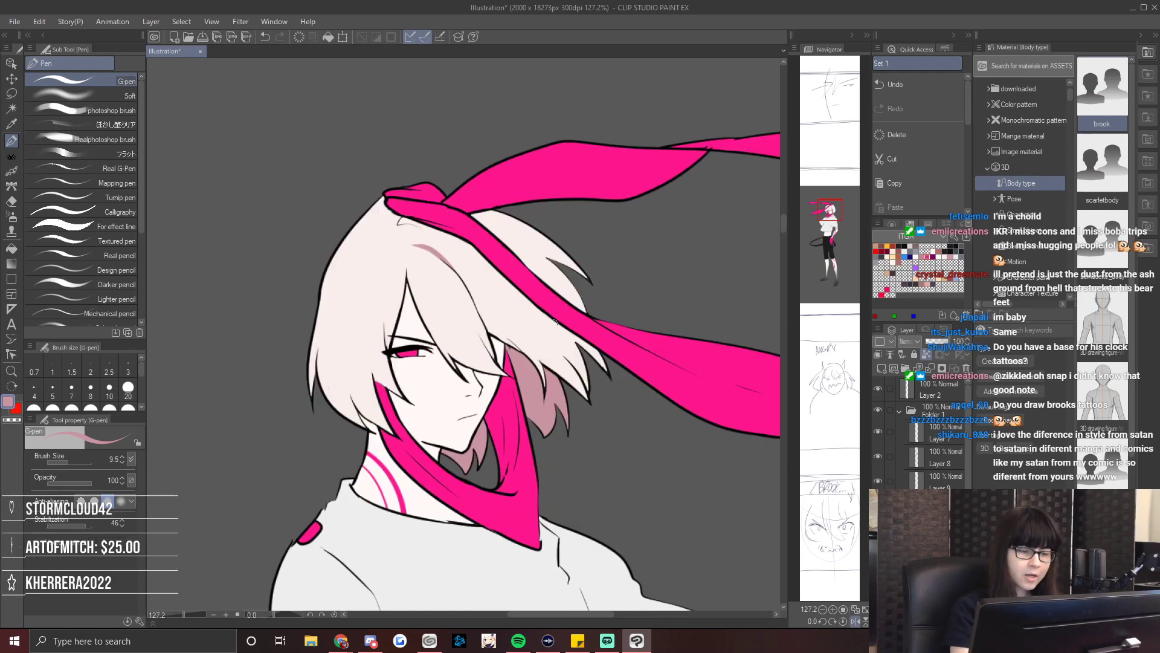
left_click_drag(513, 304, 587, 386)
key("ctrl+z")
left_click_drag(530, 315, 590, 392)
key("ctrl+z")
left_click_drag(523, 250, 588, 388)
key("ctrl+z")
Shade the hair underneath the trailing headband with dusky pink using the G-pen at size 36.1, and check it mirrored.
left_click(74, 463)
mouse_move(476, 254)
left_mouse_down()
mouse_move(559, 424)
mouse_move(602, 435)
left_mouse_up()
key("ctrl+z")
mouse_move(550, 329)
left_mouse_down()
mouse_move(598, 375)
mouse_move(573, 336)
left_mouse_up()
key("h")
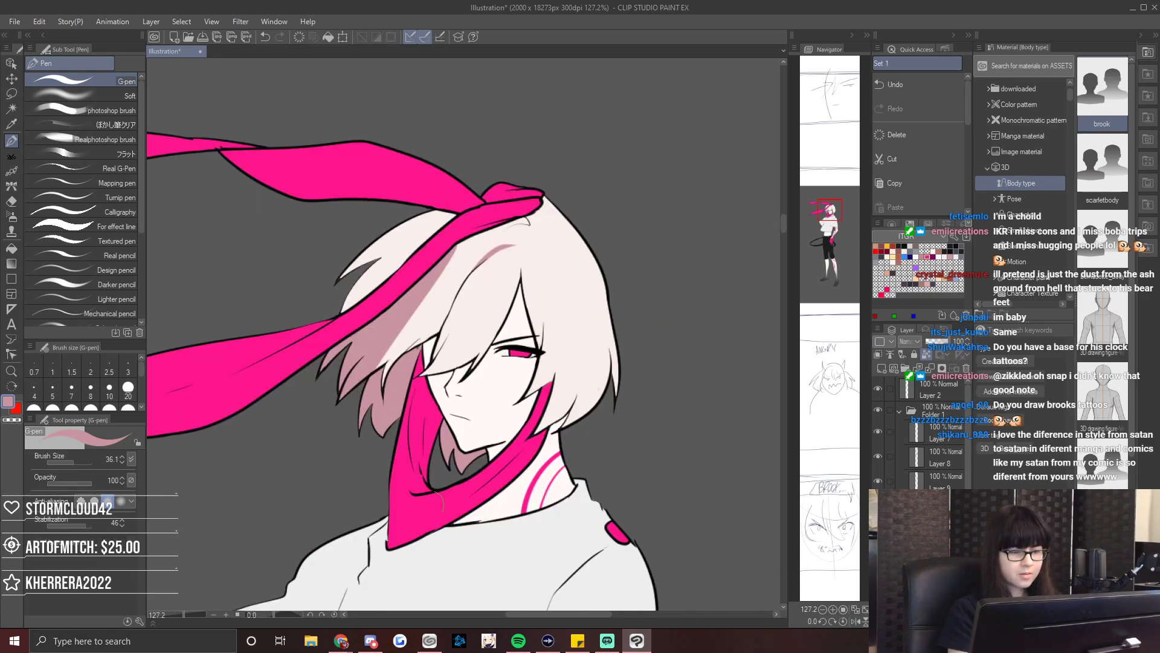
left_click_drag(172, 617, 184, 618)
key("h")
key("h")
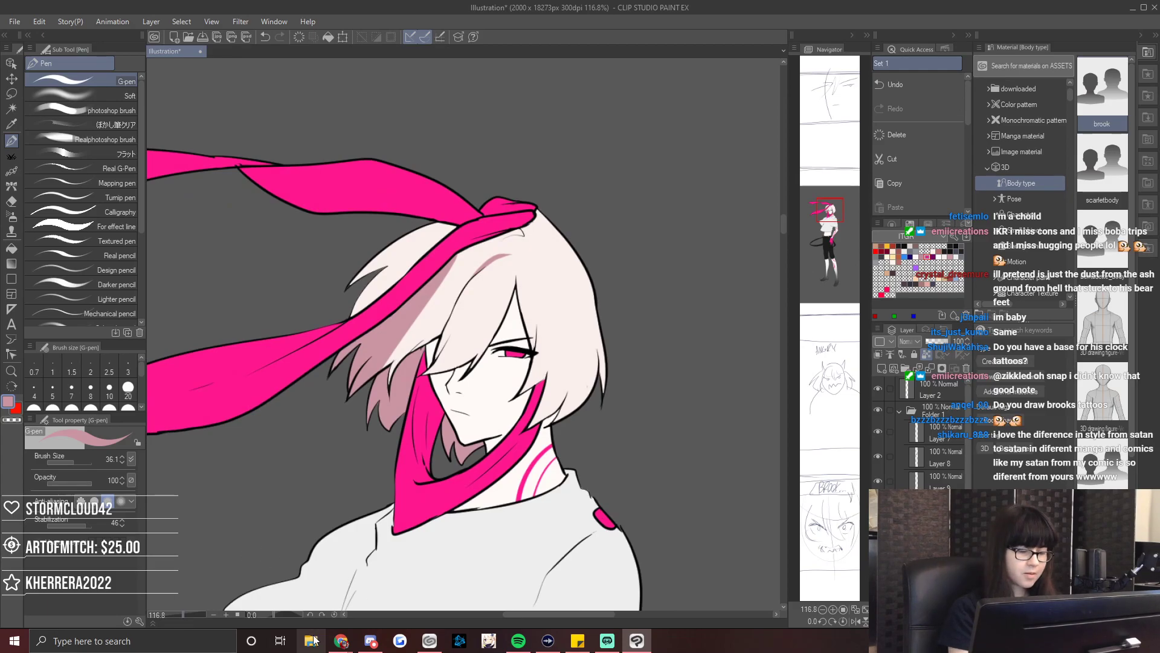
Open the colors.png colour key as a second document and sample Brook's hair shade from it.
left_click(311, 640)
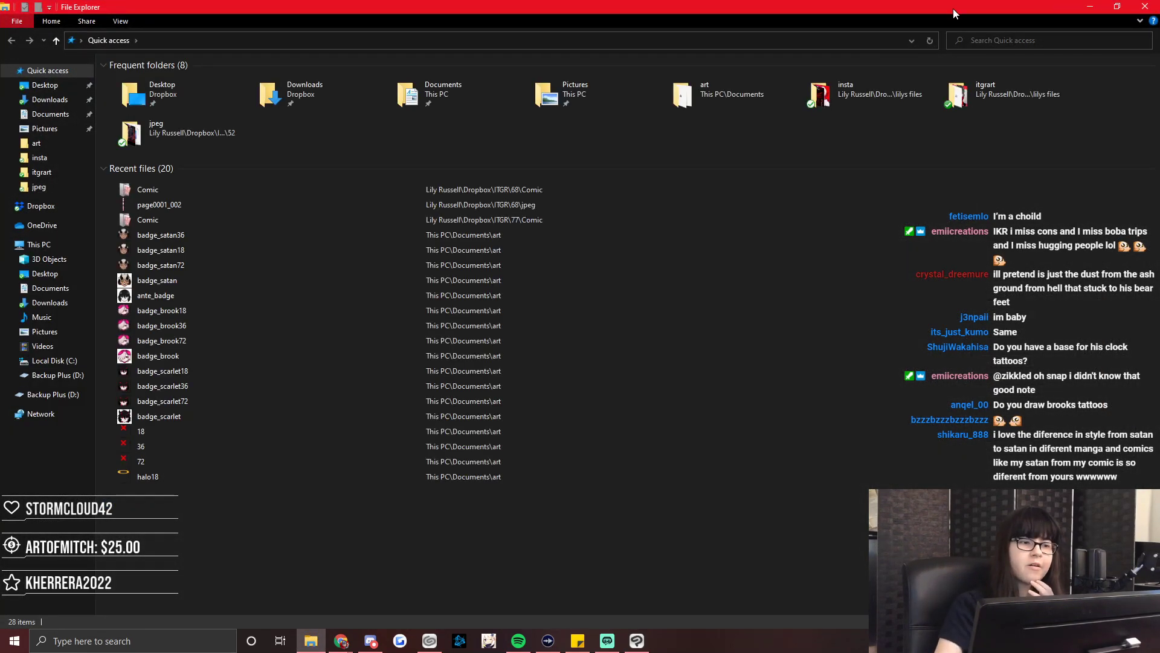
mouse_move(418, 7)
left_mouse_down()
mouse_move(1039, 172)
mouse_move(1159, 182)
left_mouse_up()
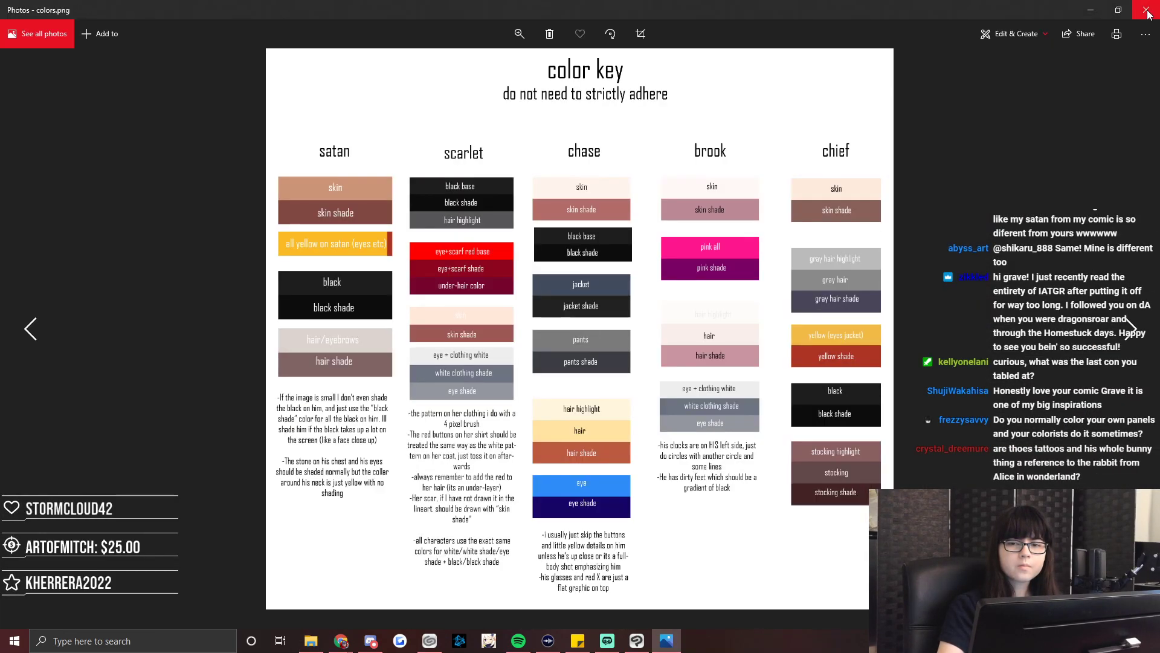
left_click(1145, 10)
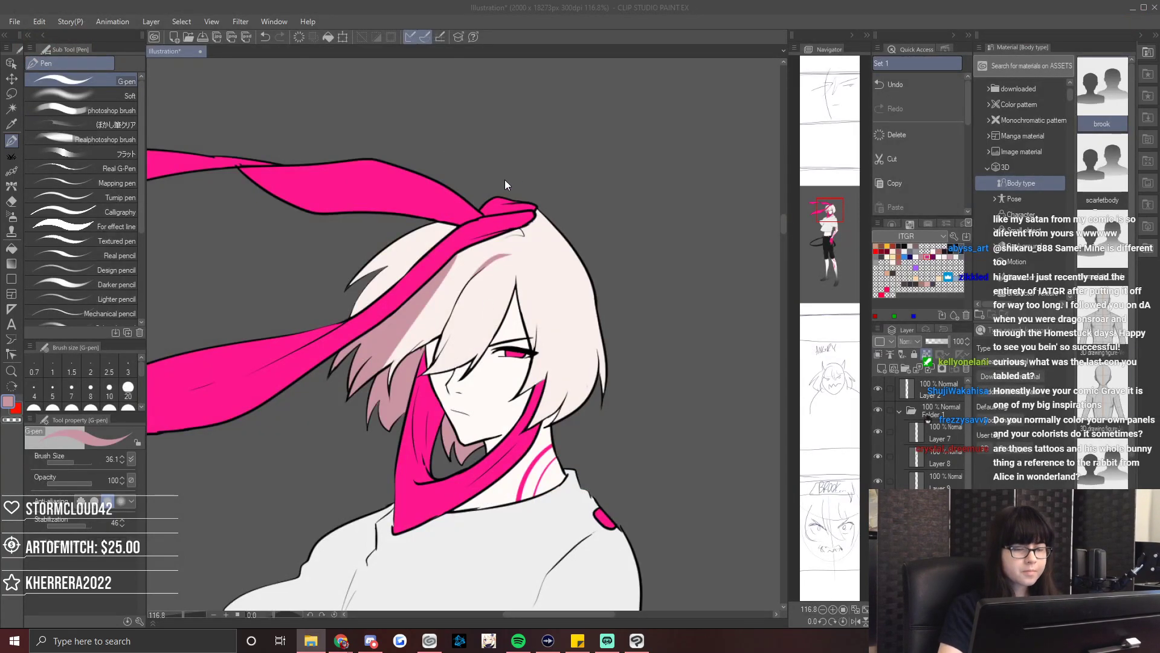
scroll(623, 206, "up", 4)
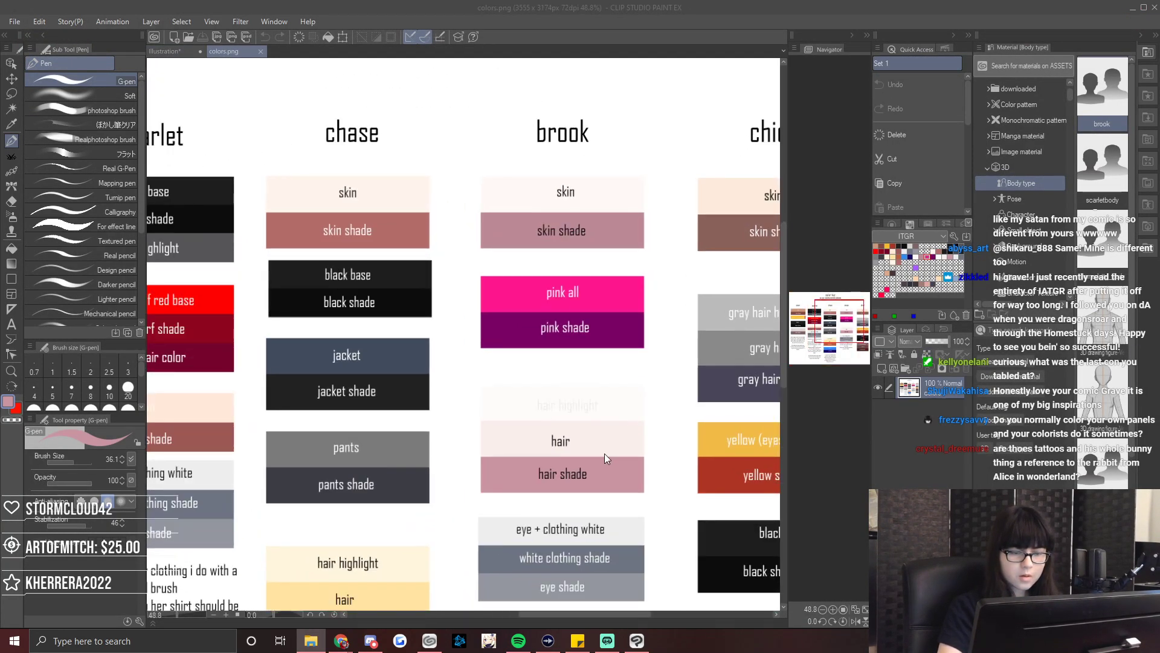
left_click(611, 477)
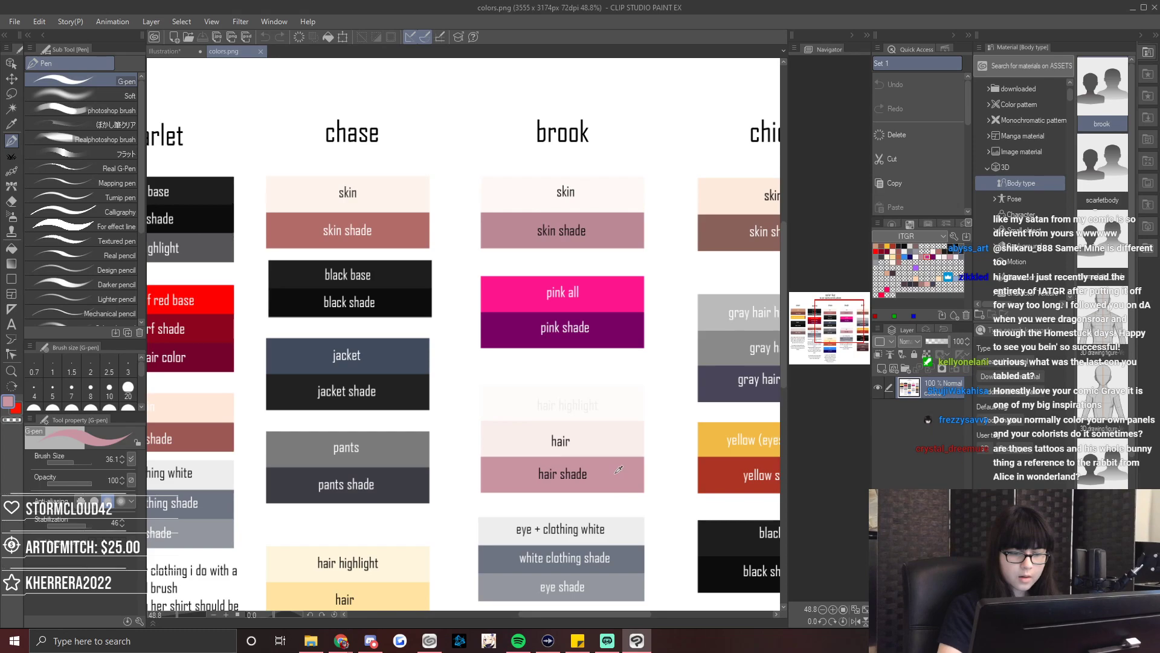
left_click(179, 52)
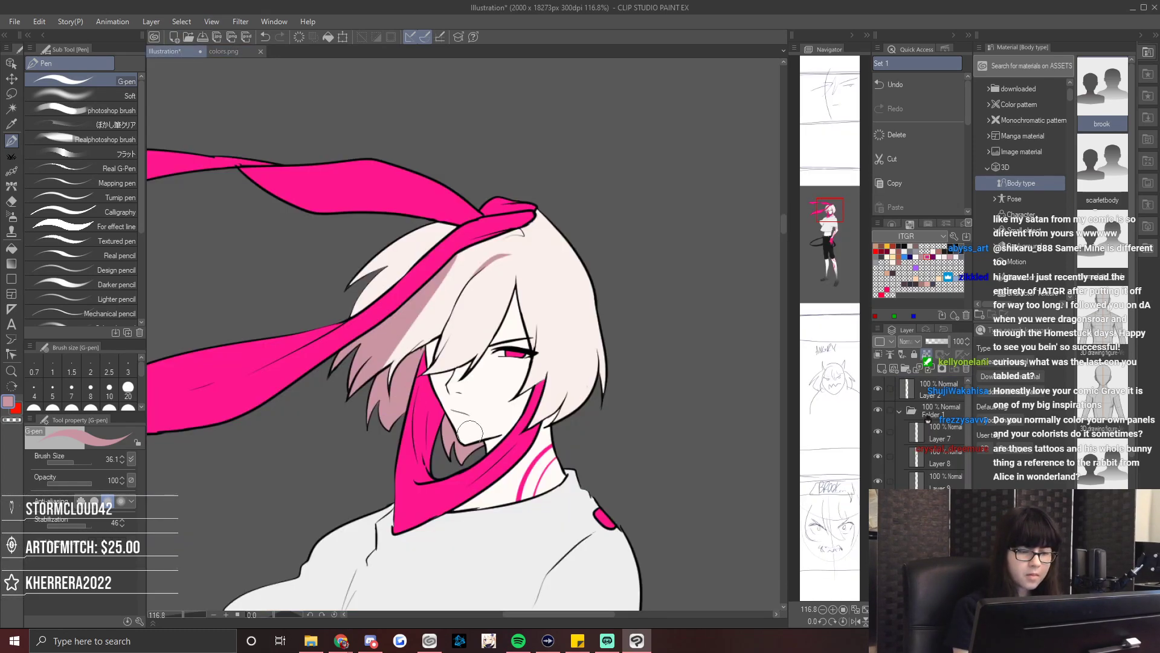
Paint thin hair shadows under the headband and beside the fringe parting with dusky pink at G-pen size 10.8.
left_click(224, 52)
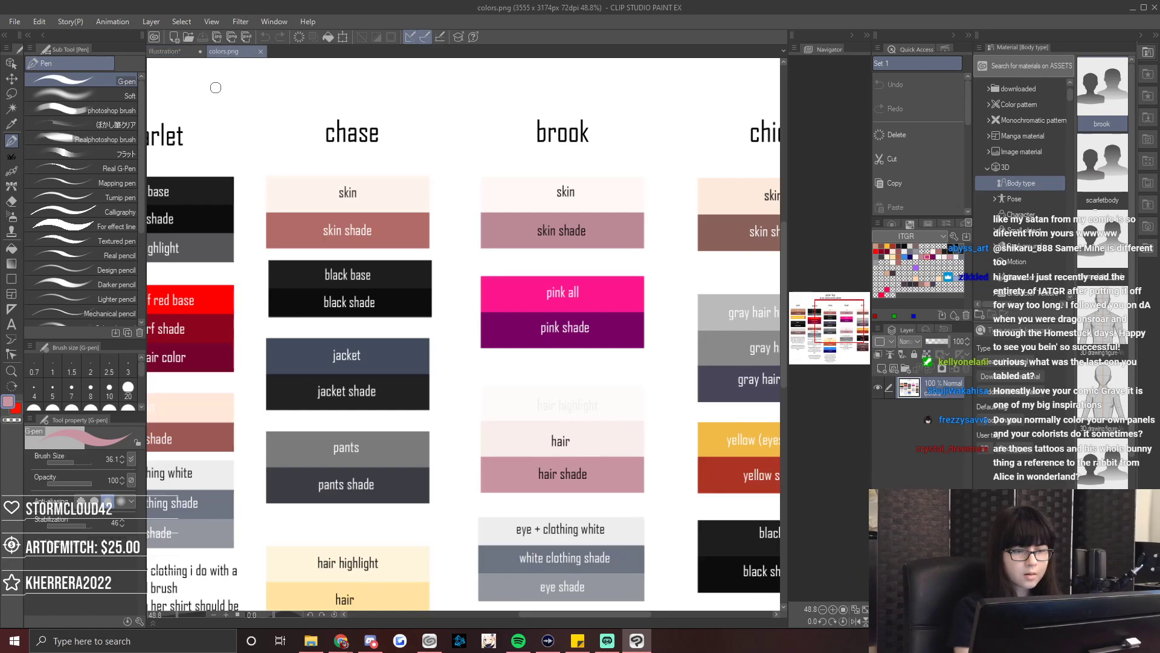
scroll(370, 300, "down", 2)
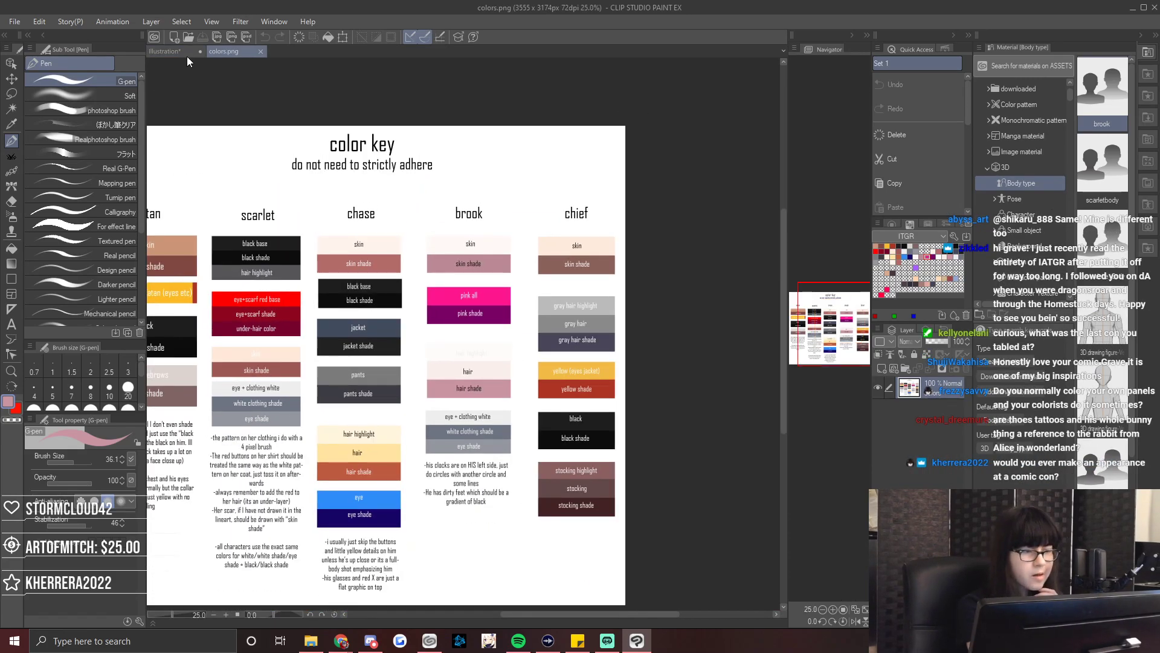
left_click(180, 52)
left_click_drag(184, 614, 187, 612)
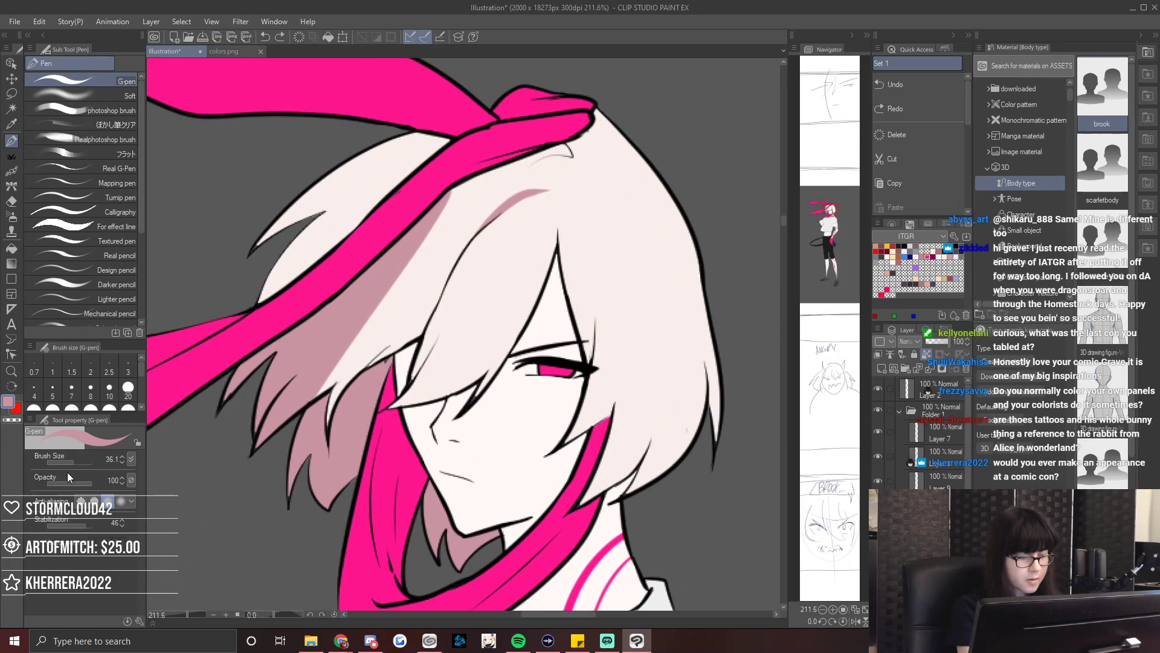
mouse_move(559, 193)
left_mouse_down()
mouse_move(561, 275)
mouse_move(576, 331)
left_mouse_up()
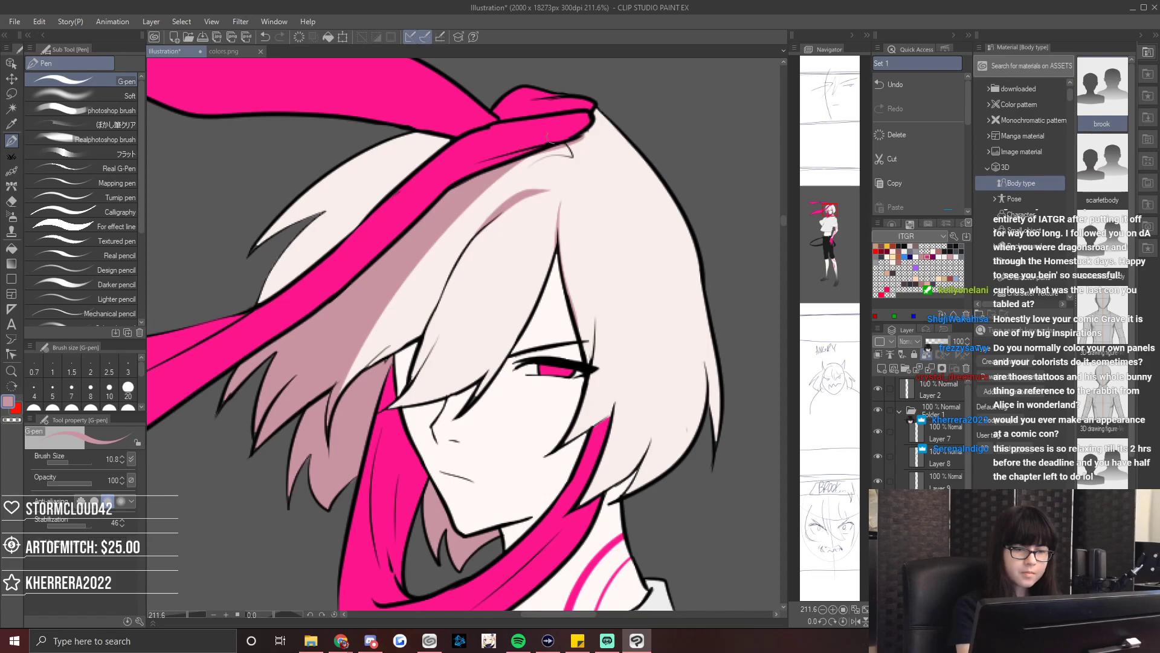
Sample Brook's hair highlight from the colour key and dab highlights on the fringe and crown at size 10.8.
left_click(234, 54)
left_click(491, 347, "alt")
key("ctrl+Tab")
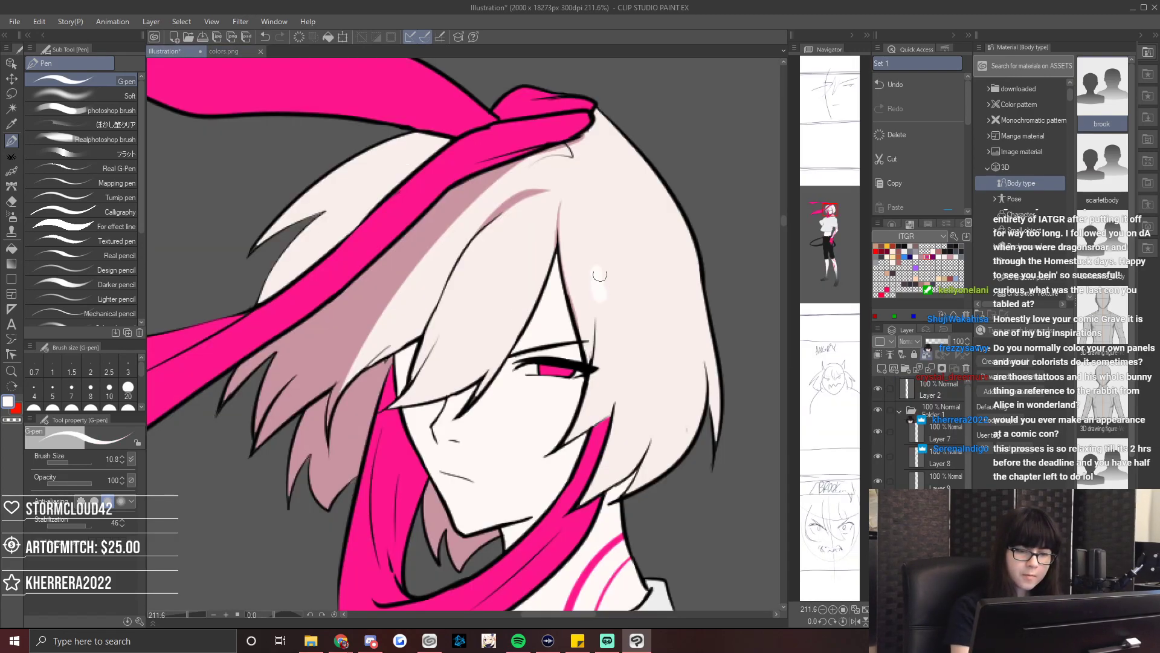
left_click_drag(629, 280, 631, 294)
left_click_drag(658, 236, 660, 250)
left_click_drag(495, 250, 513, 289)
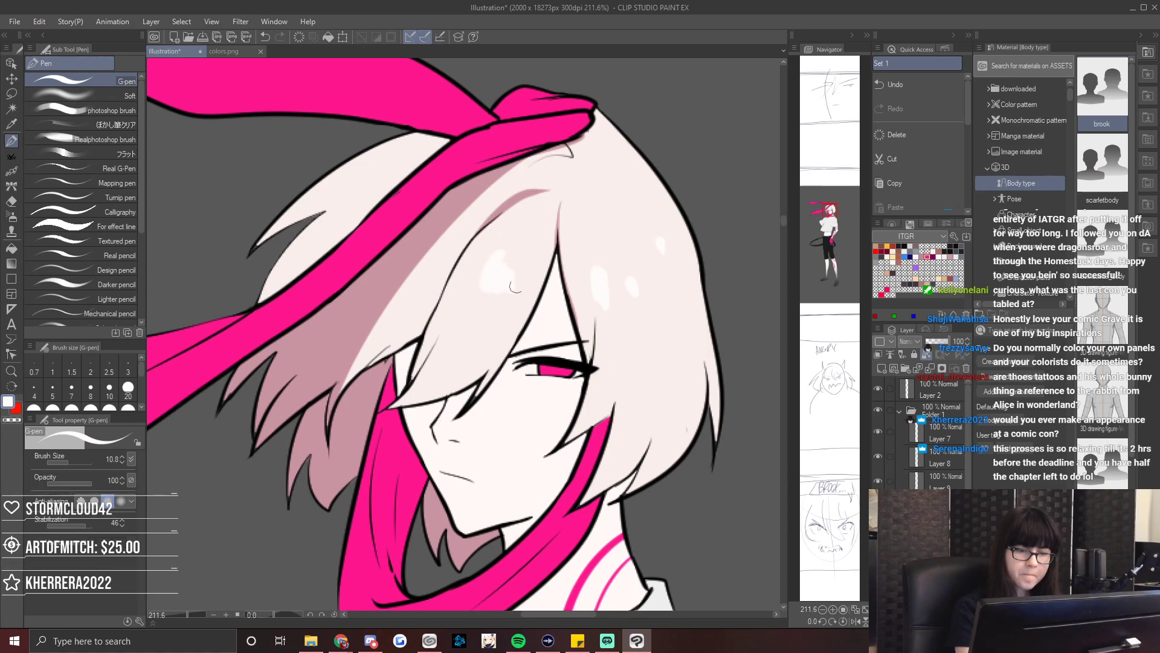
left_click_drag(372, 174, 362, 193)
Shade the back section of hair above the trailing headband with the sampled dusky pink hair shade.
left_click(445, 222, "alt")
left_click(77, 461)
left_click_drag(445, 130, 260, 284)
Trim the highlights on the fringe and crown with the sampled light hair colour, using the G-pen at size 24.2.
left_click(55, 462)
left_click(500, 257, "alt")
left_click(74, 462)
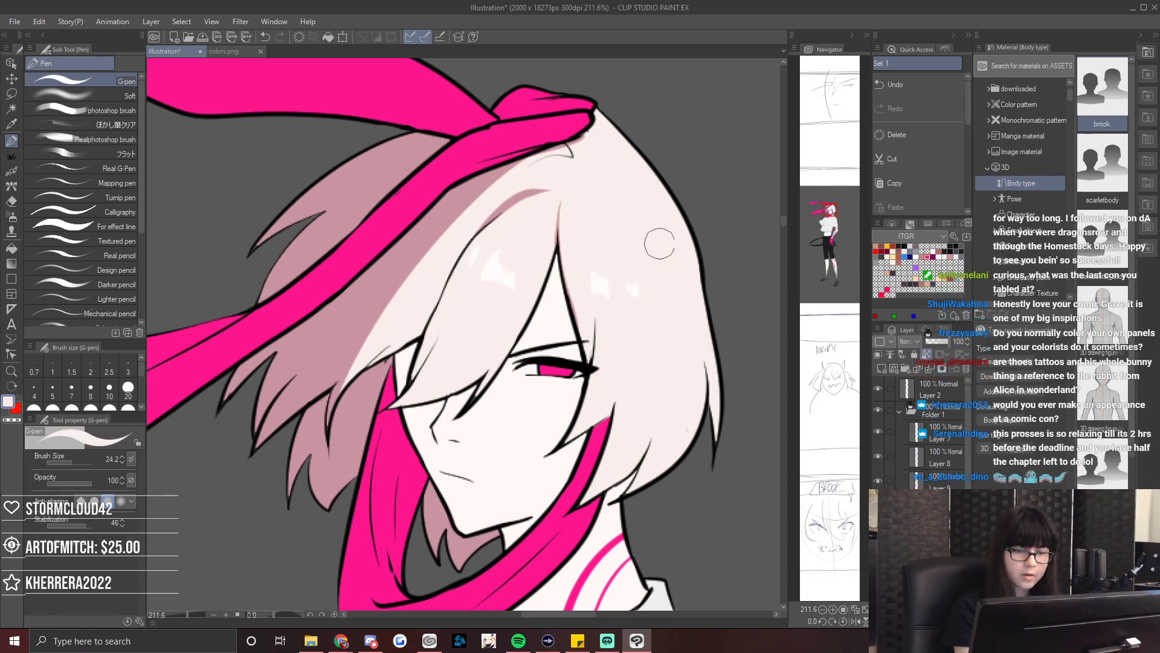
Add dusky pink shadow strokes to the lower hair strands beside the cheek, using the G-pen at size 16.2.
left_click(66, 462)
left_click(351, 305, "alt")
mouse_move(626, 323)
left_mouse_down()
mouse_move(605, 426)
mouse_move(629, 475)
left_mouse_up()
left_click_drag(836, 226, 832, 211)
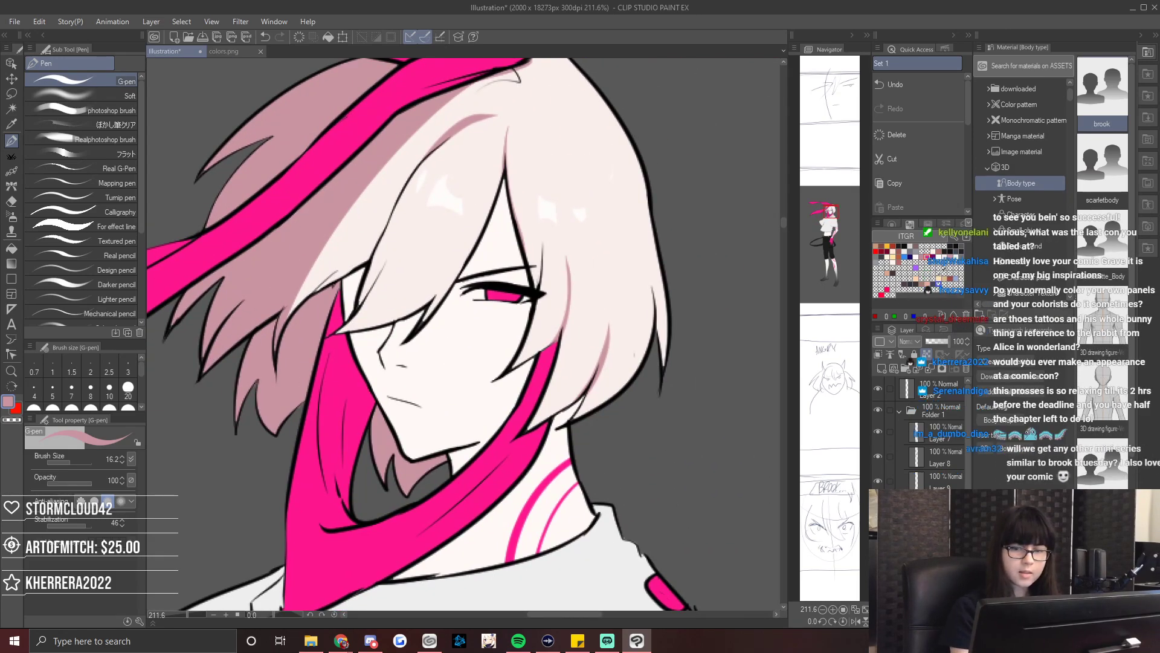
left_click(882, 247)
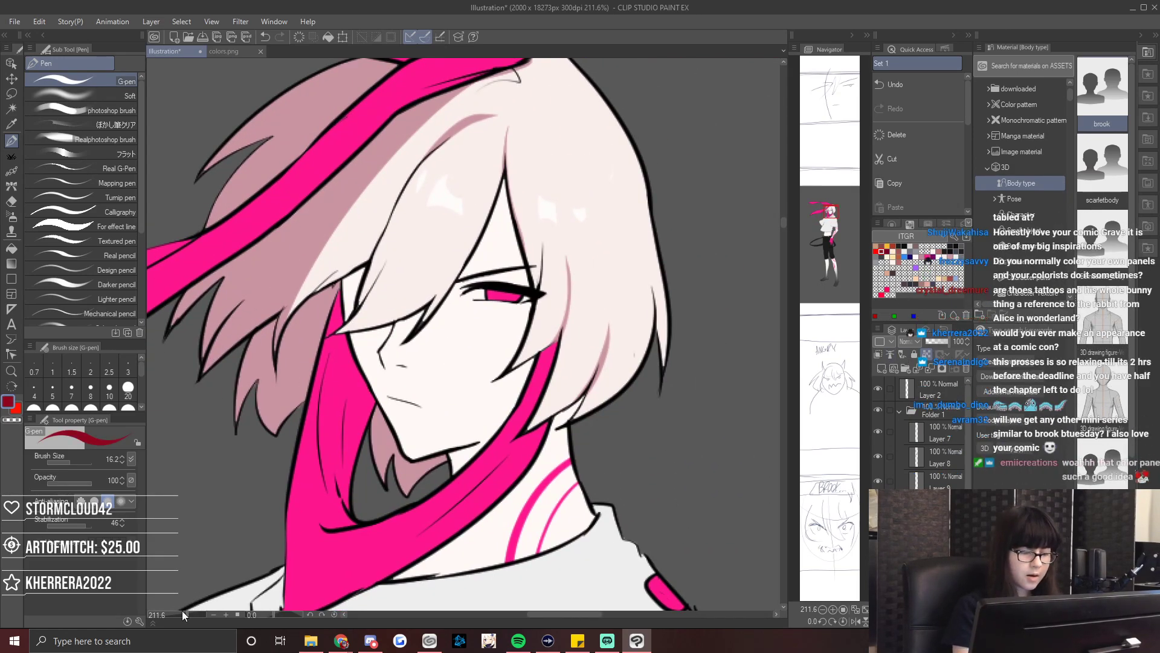
scroll(807, 369, "down", 4)
left_click(879, 357)
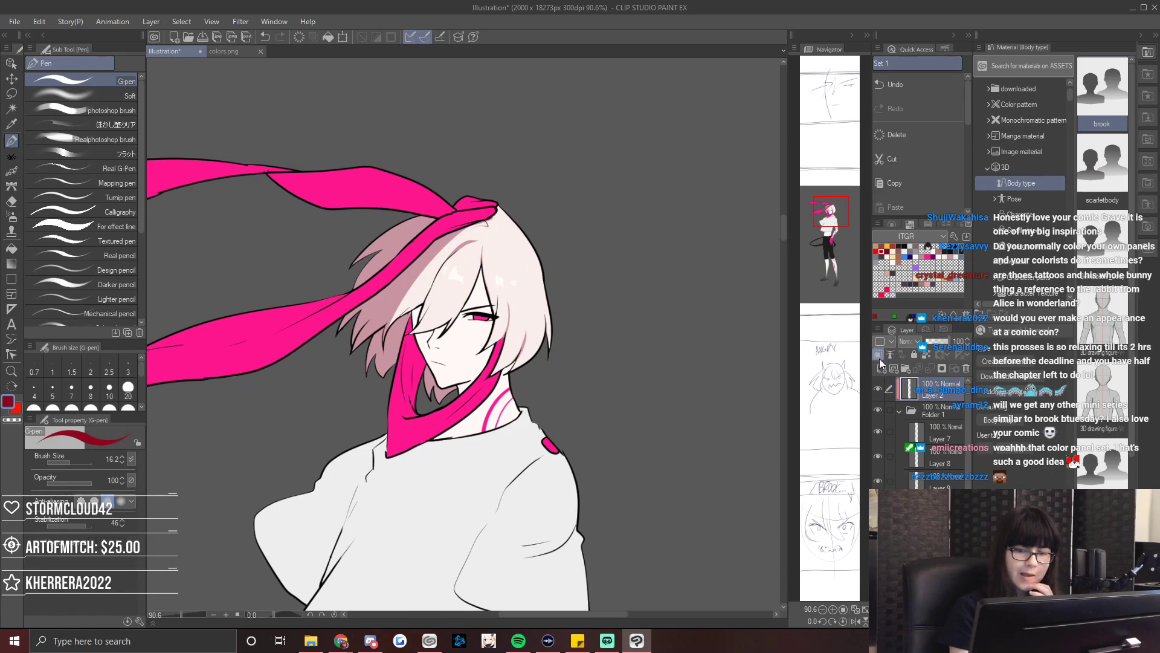
left_click(884, 366)
mouse_move(481, 231)
left_mouse_down()
mouse_move(368, 232)
mouse_move(362, 405)
left_mouse_up()
mouse_move(478, 426)
left_mouse_down()
mouse_move(424, 336)
mouse_move(408, 218)
left_mouse_up()
key("ctrl+z")
key("ctrl+z")
left_click(876, 250)
mouse_move(408, 272)
left_mouse_down()
mouse_move(464, 261)
mouse_move(311, 334)
mouse_move(424, 324)
mouse_move(420, 275)
left_mouse_up()
key("ctrl+z")
Shade the headband's knot and both trailing tails with the purple swatch, using the G-pen at size 70.5.
left_click_drag(836, 233, 828, 232)
scroll(921, 423, "down", 1)
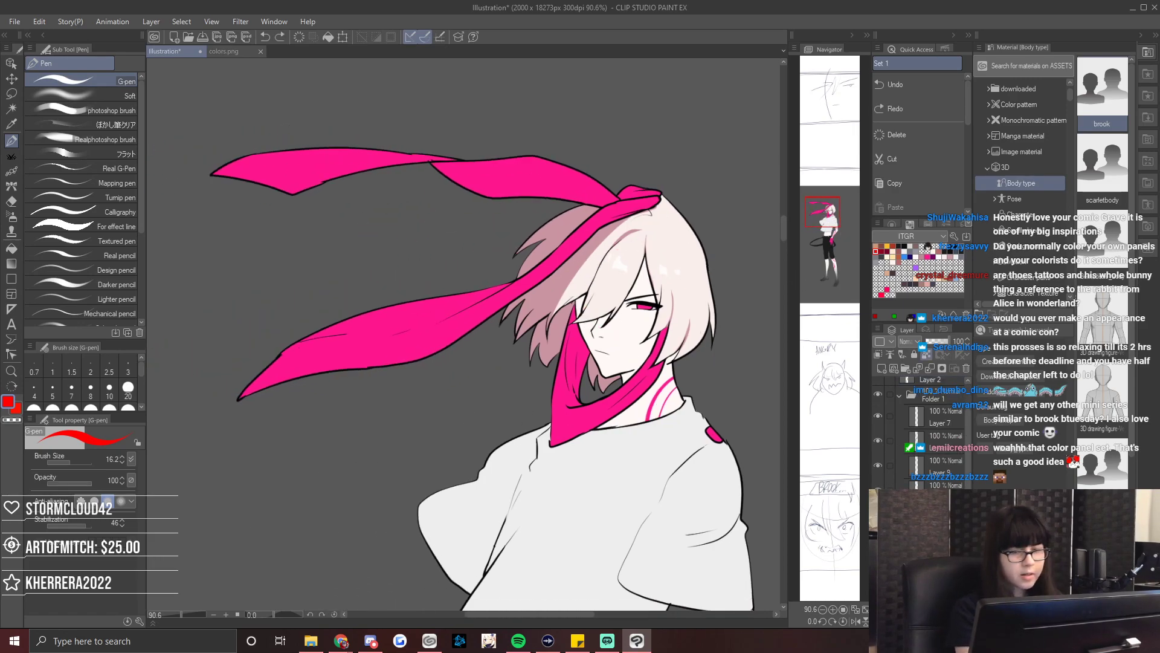
left_click(937, 254)
left_click(88, 458)
mouse_move(466, 143)
left_mouse_down()
mouse_move(363, 175)
mouse_move(323, 147)
mouse_move(230, 173)
left_mouse_up()
mouse_move(426, 167)
left_mouse_down()
mouse_move(647, 185)
mouse_move(632, 193)
left_mouse_up()
mouse_move(541, 253)
left_mouse_down()
mouse_move(222, 408)
mouse_move(407, 306)
mouse_move(230, 382)
left_mouse_up()
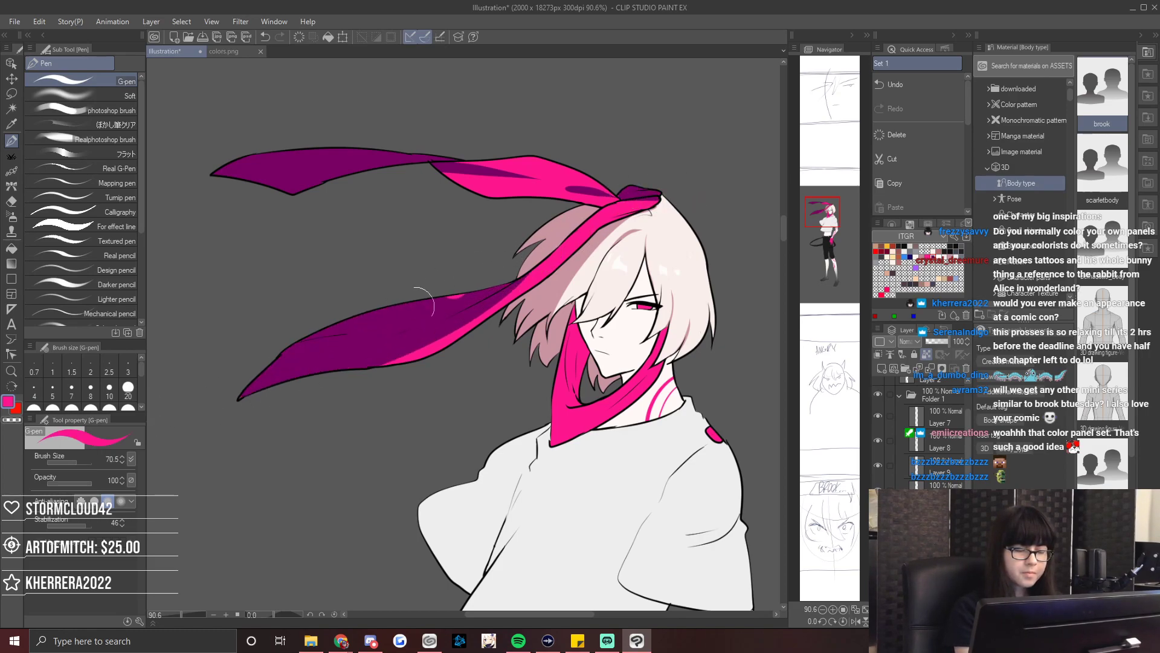
Undo the last strokes on the lower headband tail and refine its shadow edge with sampled hot pink at size 12.4.
key("ctrl+z")
key("ctrl+z")
key("ctrl+z")
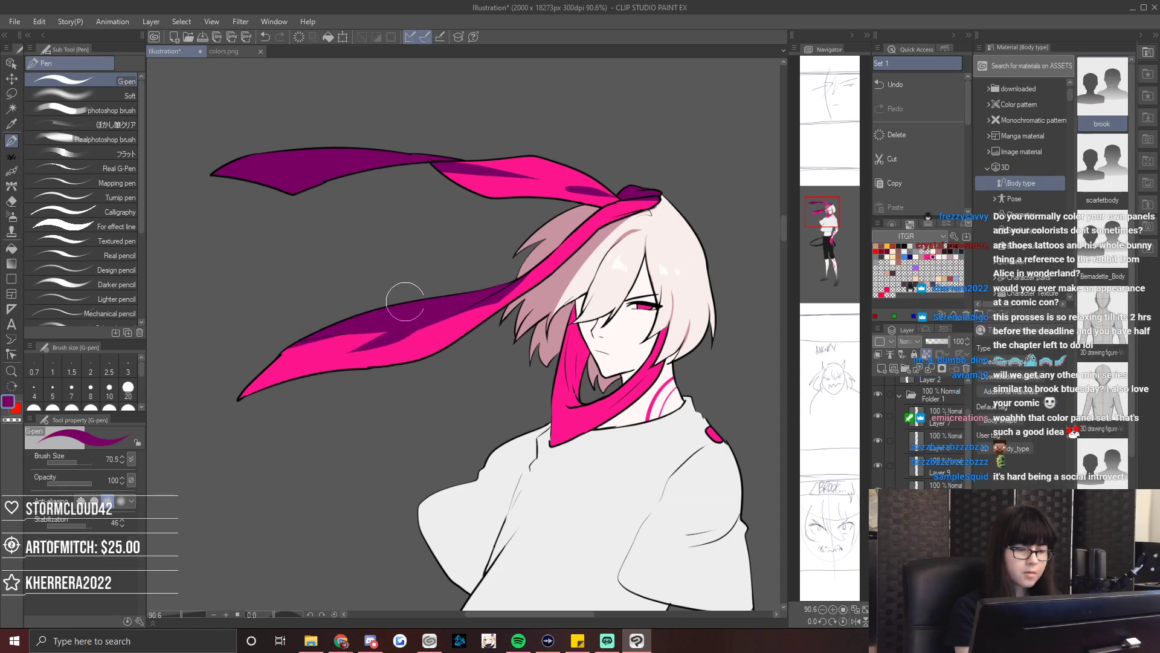
left_click(496, 295, "alt")
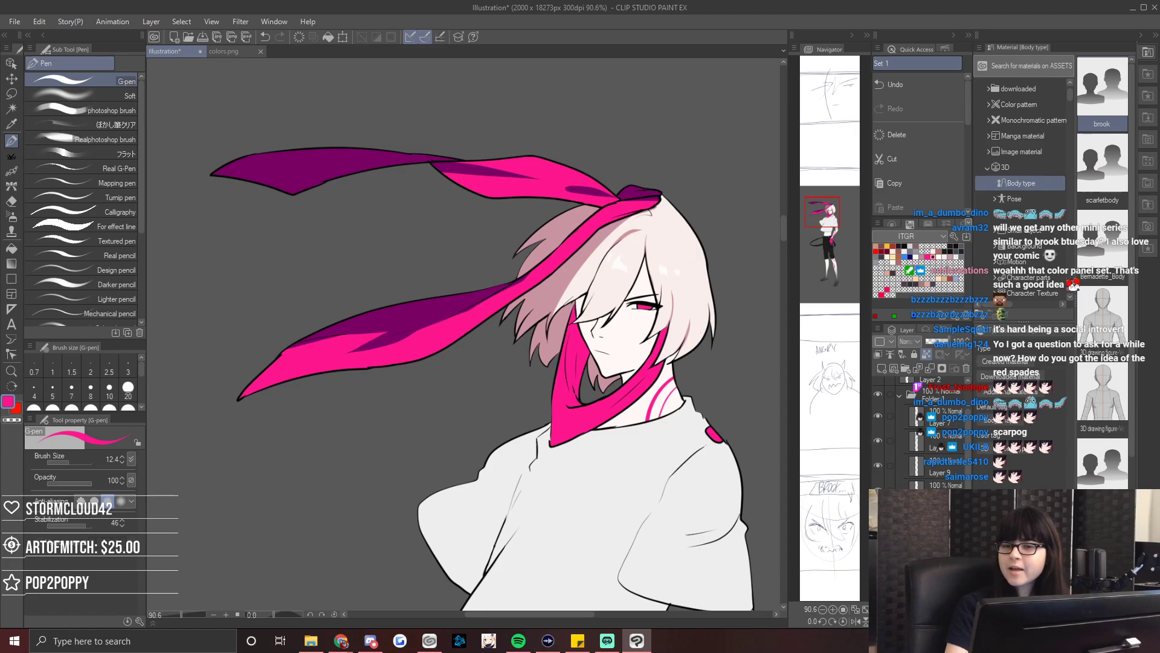
Check the colour key, and reshape the purple shadow on the lower headband tail with the G-pen at size 41.3.
left_click(224, 52)
scroll(343, 272, "up", 1)
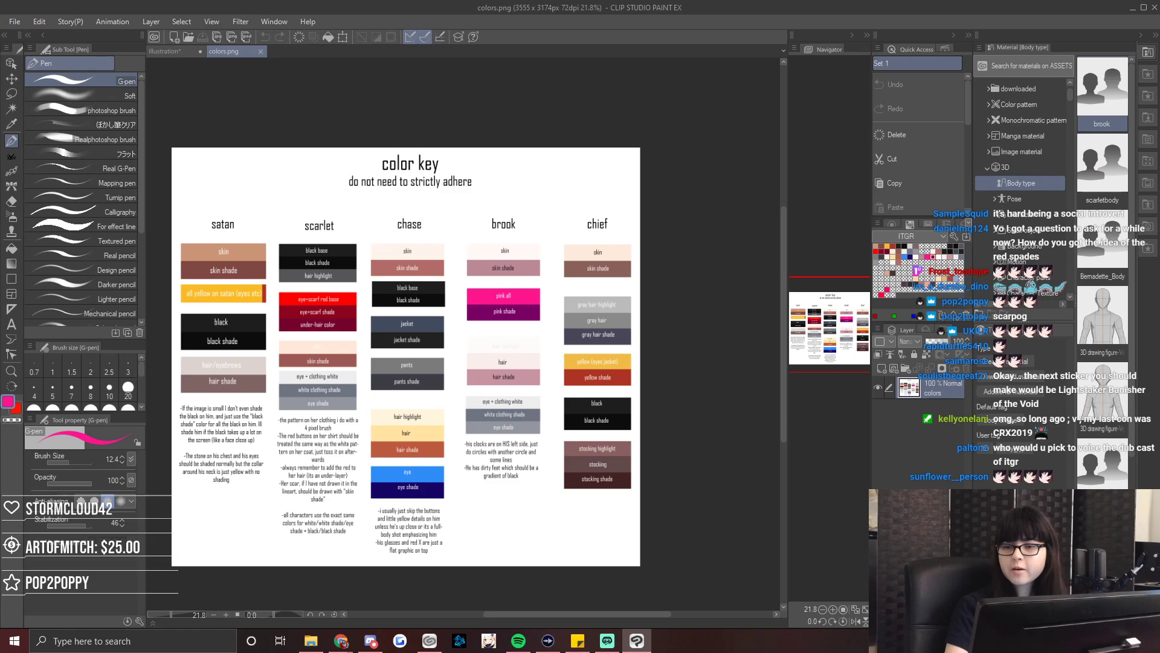
left_click(164, 52)
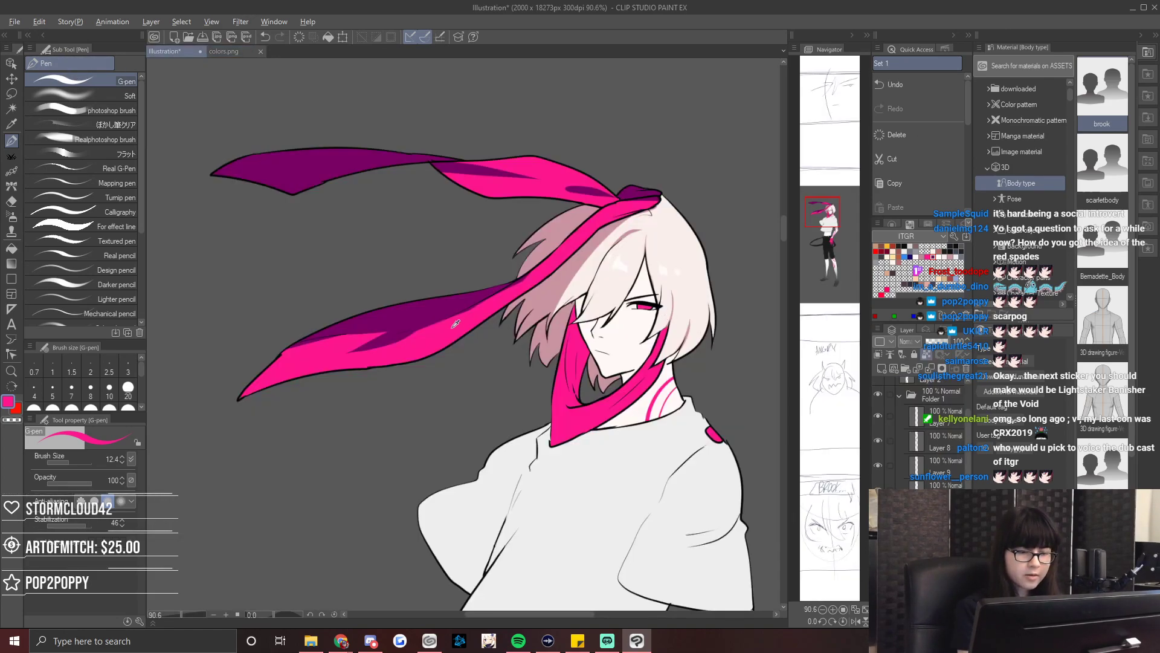
key("bracketright")
key("bracketright")
key("bracketright")
key("bracketright")
key("bracketright")
key("bracketright")
key("bracketright")
key("bracketright")
key("bracketright")
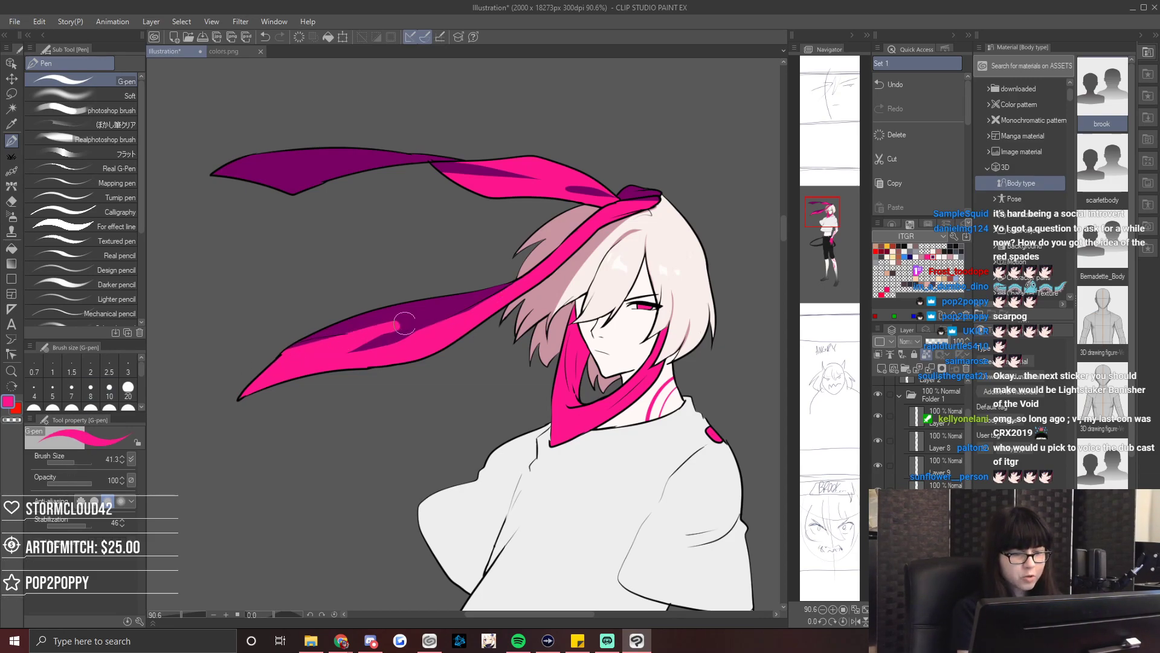
left_click(427, 305, "alt")
left_click_drag(370, 320, 434, 310)
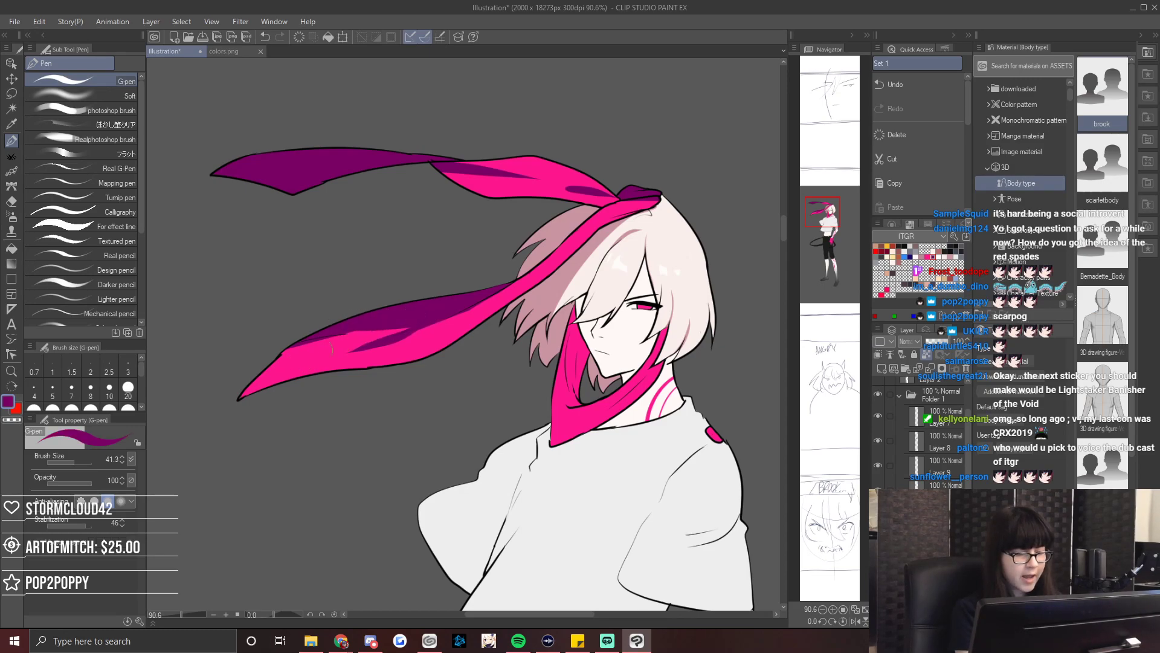
Refine the shadow on the upper headband tail with sampled purple and hot pink, using the G-pen at size 24.2.
left_click(591, 182, "alt")
left_click(602, 190, "alt")
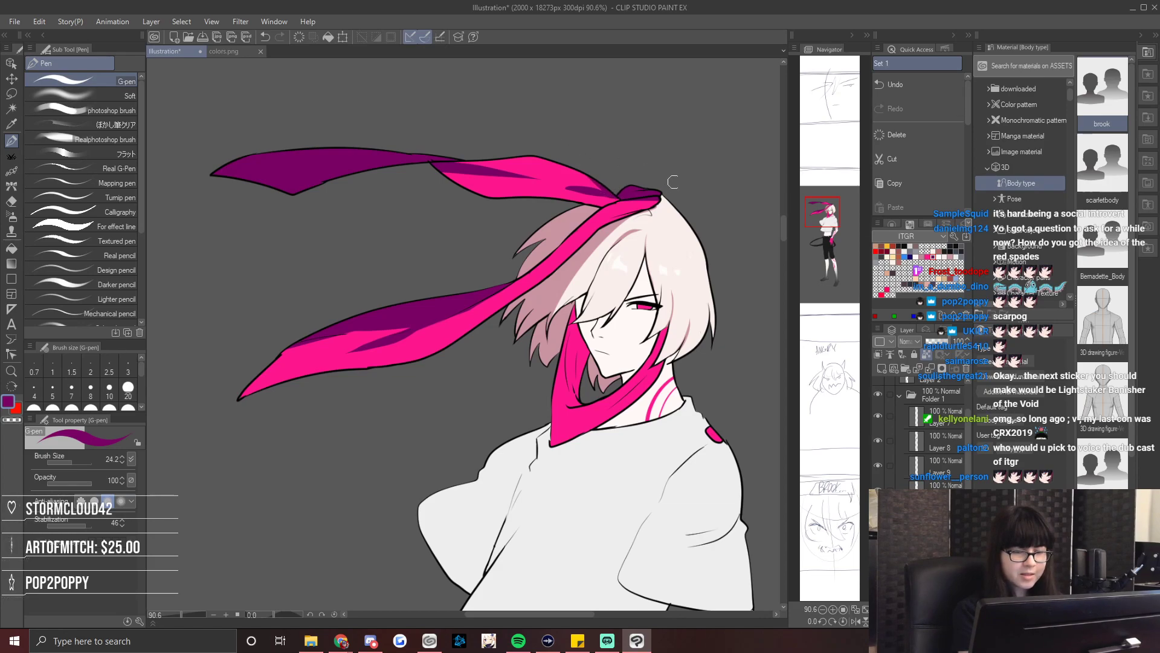
left_click_drag(546, 189, 592, 180)
left_click(545, 180, "alt")
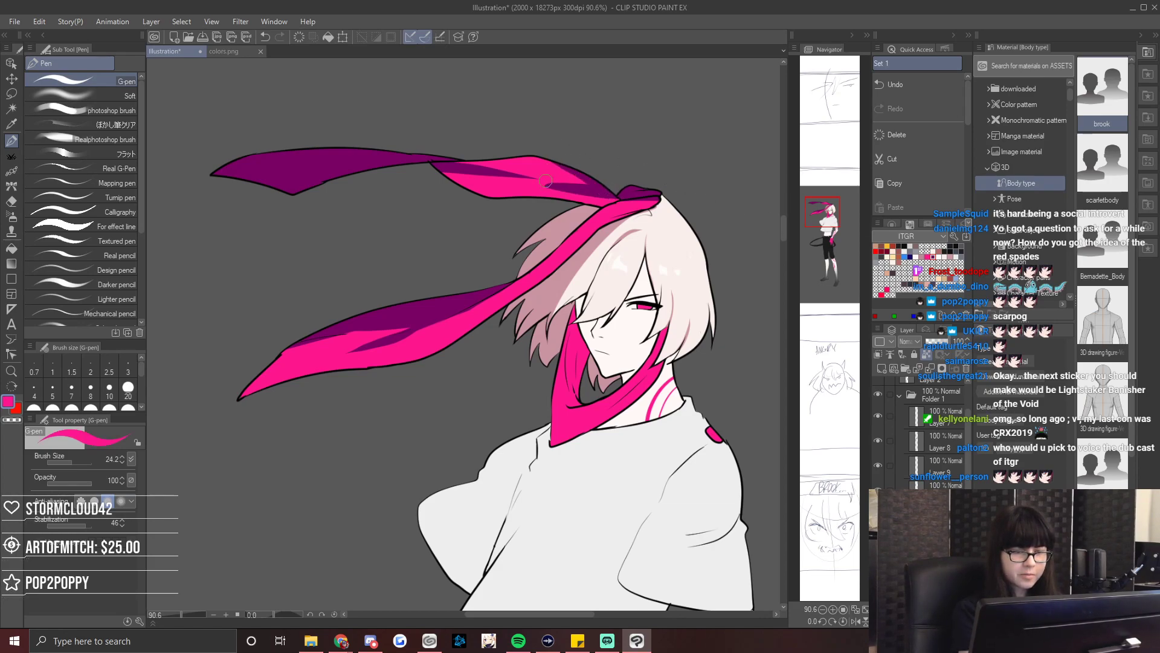
Shade the inner folds of the neck scarf below the back hair with purple, using the G-pen at size 24.2.
left_click_drag(817, 227, 825, 213)
mouse_move(537, 187)
left_mouse_down()
mouse_move(547, 281)
mouse_move(543, 202)
left_mouse_up()
mouse_move(527, 249)
left_mouse_down()
mouse_move(533, 283)
mouse_move(551, 279)
mouse_move(534, 282)
mouse_move(522, 254)
left_mouse_up()
key("c")
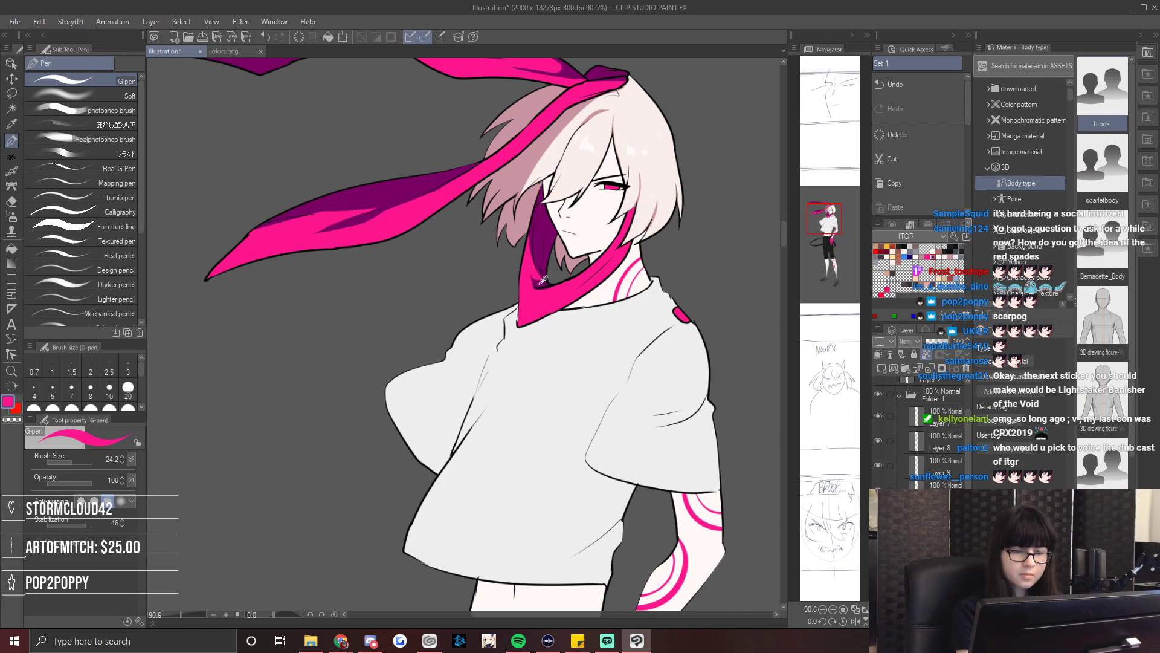
key("c")
Shade the scarf strand beside the cheek and the pink shoulder patch with purple at size 24.2, checking the mirrored view.
left_click_drag(634, 209, 611, 251)
key("ctrl+z")
key("ctrl+z")
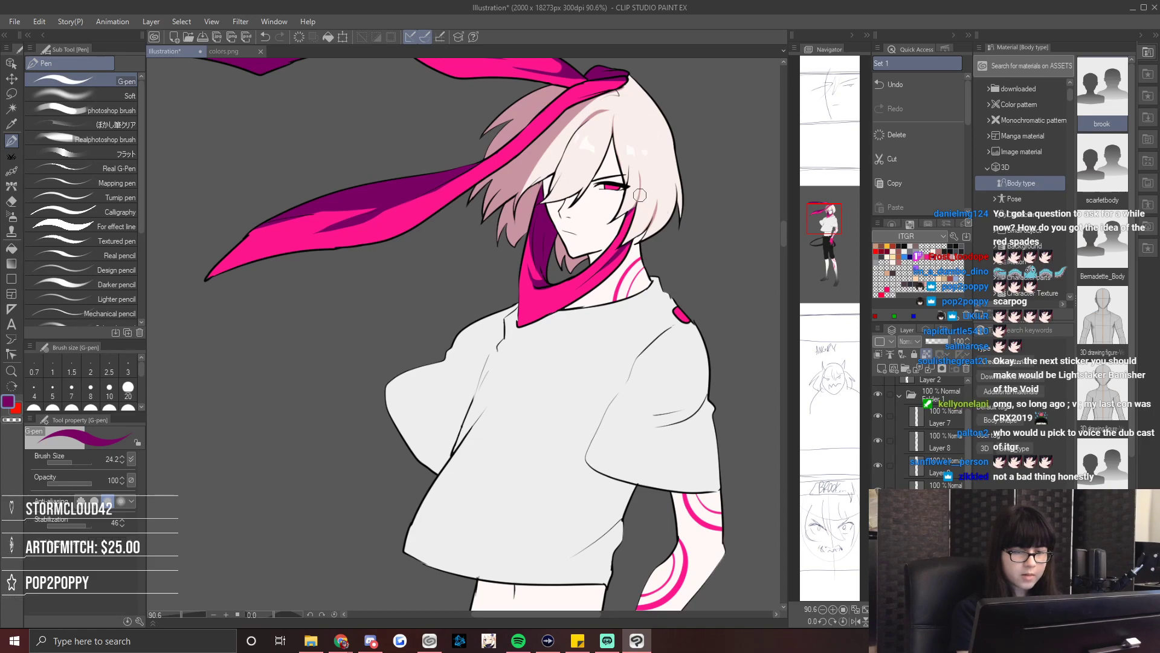
key("h")
key("h")
mouse_move(827, 226)
left_mouse_down()
mouse_move(827, 254)
mouse_move(829, 217)
left_mouse_up()
key("ctrl+z")
Paint a dusky pink shadow between the eyebrow and the upper eyelid, using the G-pen at size 24.2.
left_click(579, 227, "alt")
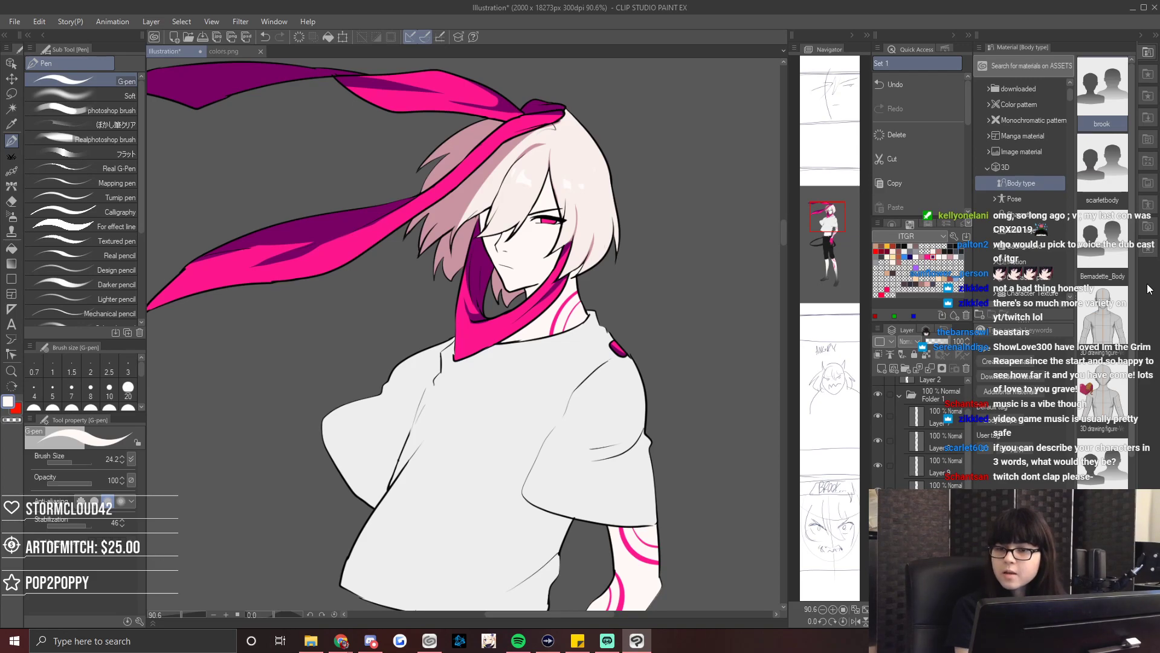
left_click_drag(819, 227, 830, 223)
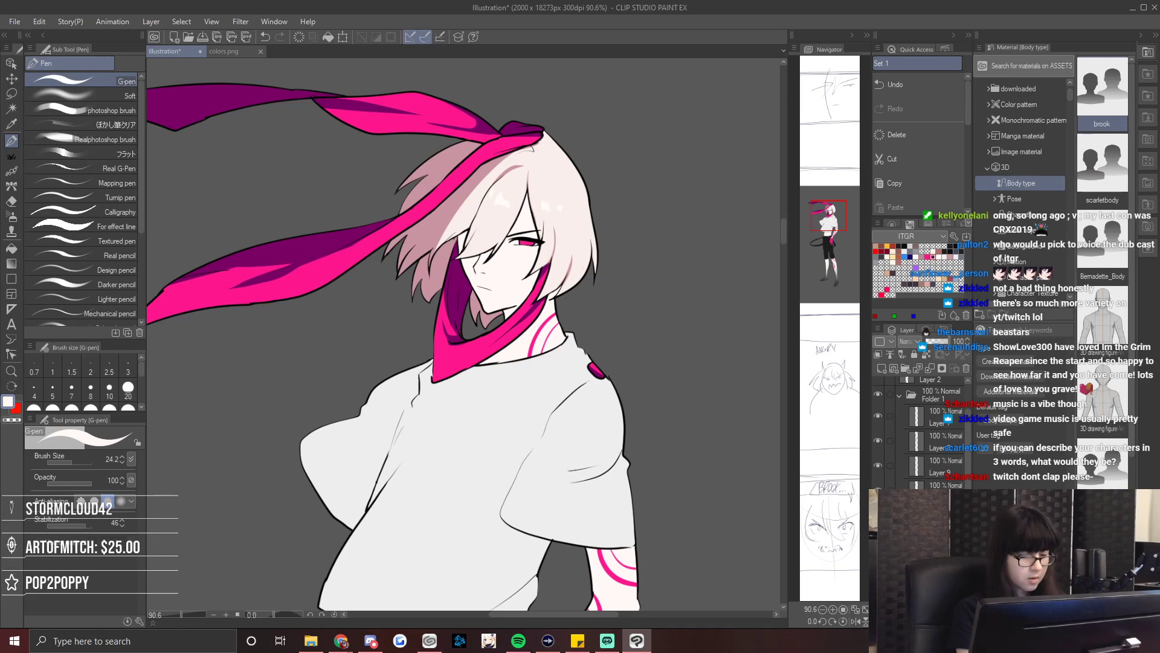
scroll(457, 363, "up", 3)
left_click_drag(569, 201, 406, 318)
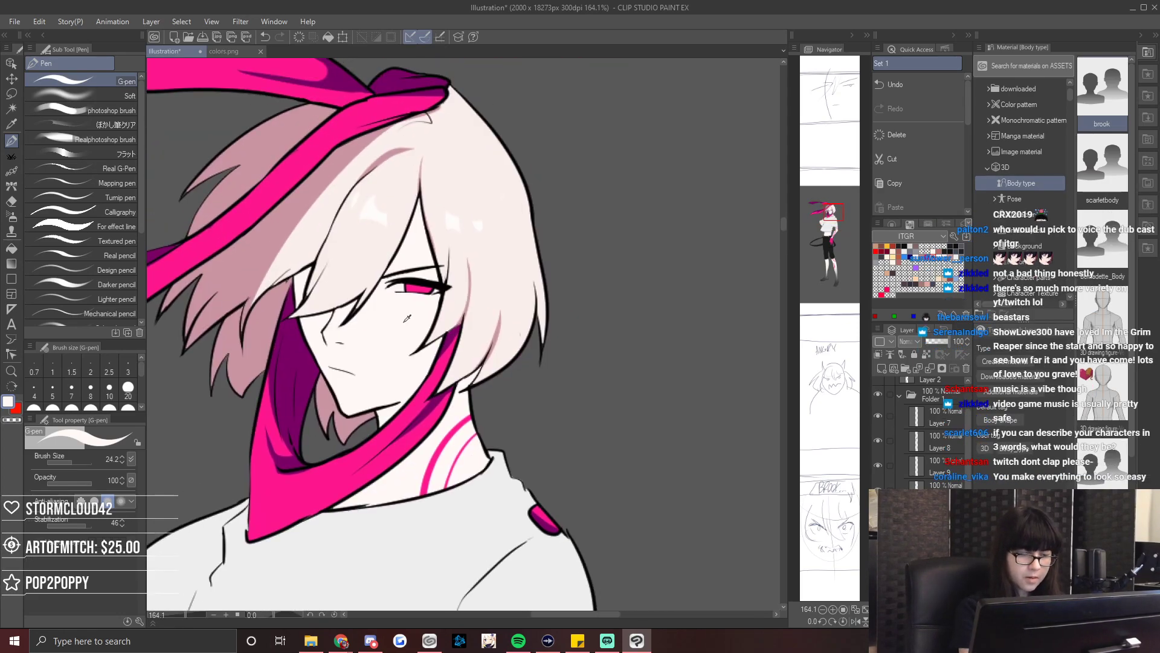
left_click(927, 253)
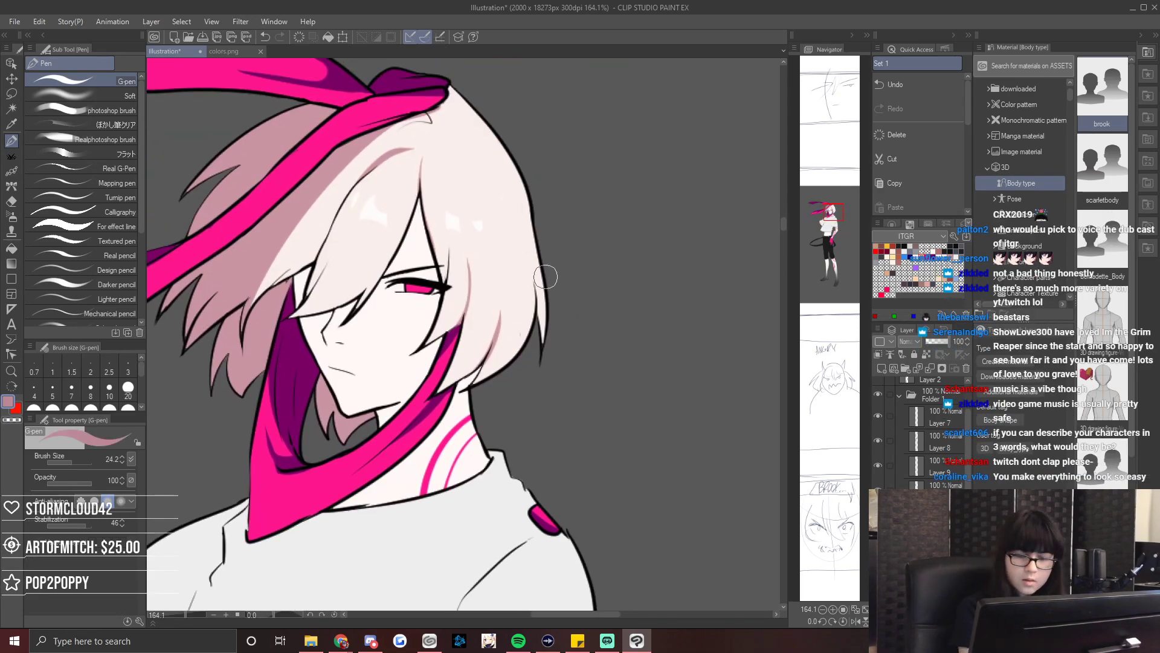
left_click_drag(388, 280, 444, 276)
Undo the last eyelid stroke and refine the shadow above the eye with sampled skin and dusky pink, reducing the G-pen to 9.5.
left_click(70, 463)
left_click(406, 310, "alt")
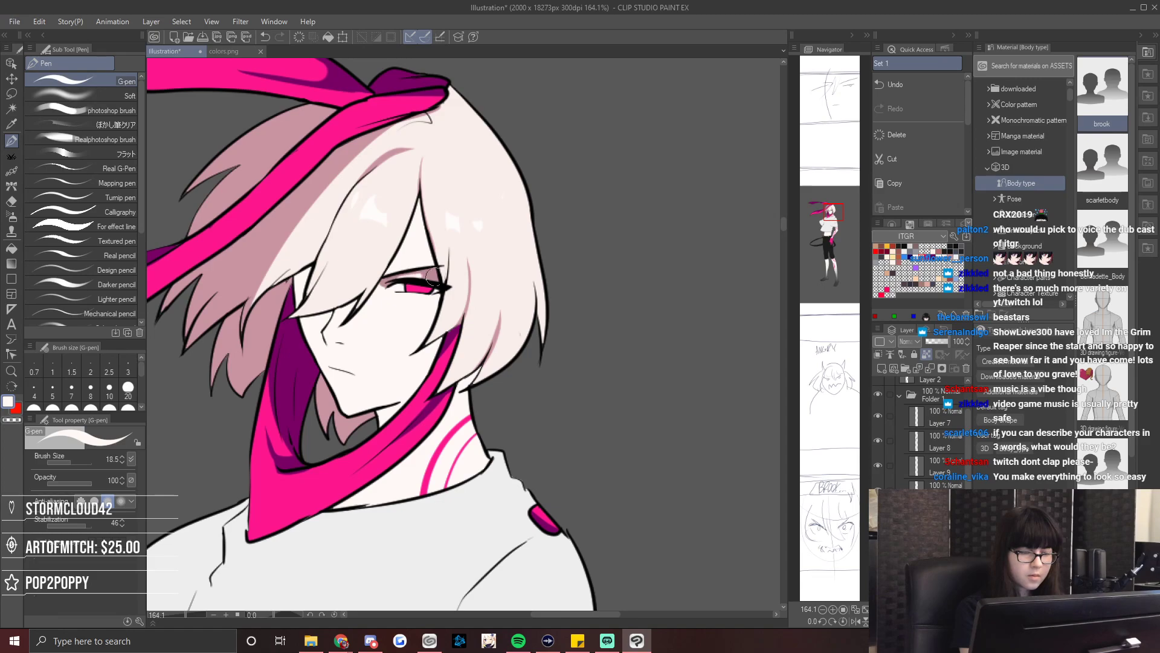
key("ctrl+z")
left_click_drag(386, 277, 426, 275)
left_click(69, 463)
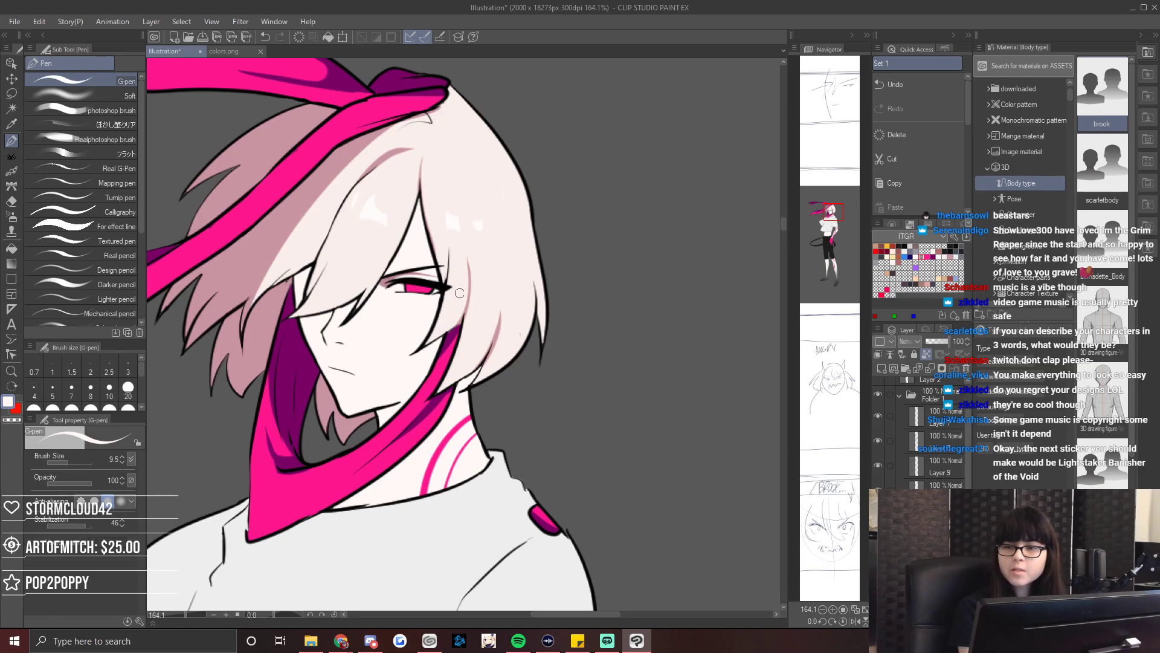
left_click(387, 278, "alt")
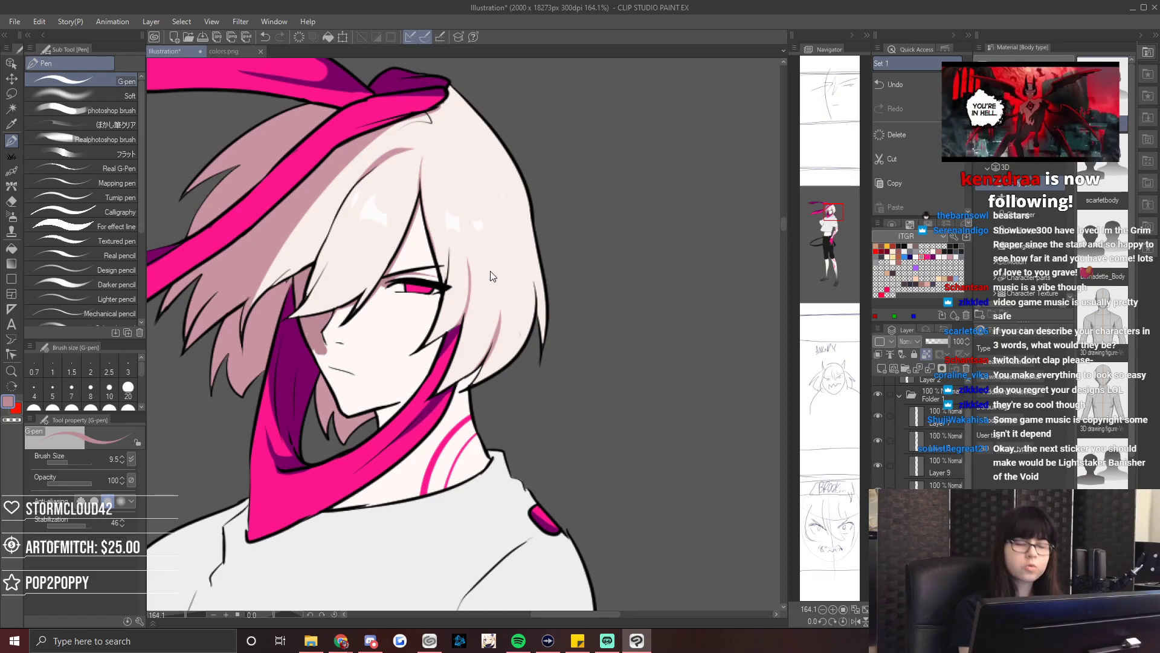
Refine the shadow on the far side of the face with sampled skin and dusky pink, checking the mirrored view.
key("h")
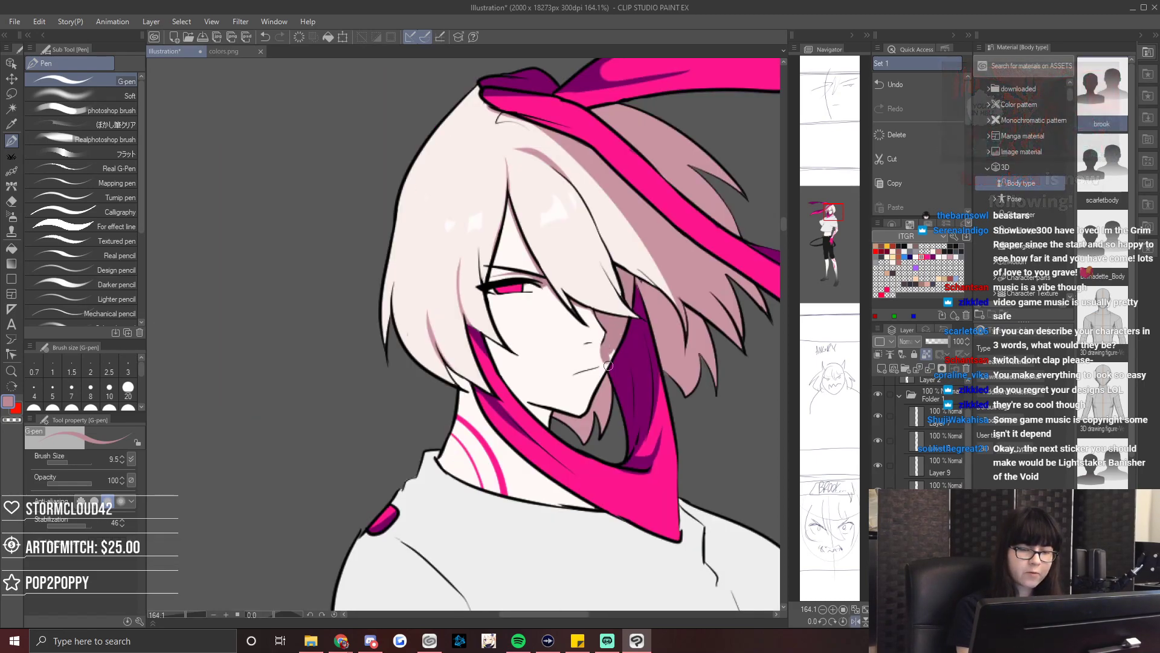
left_click(597, 350, "alt")
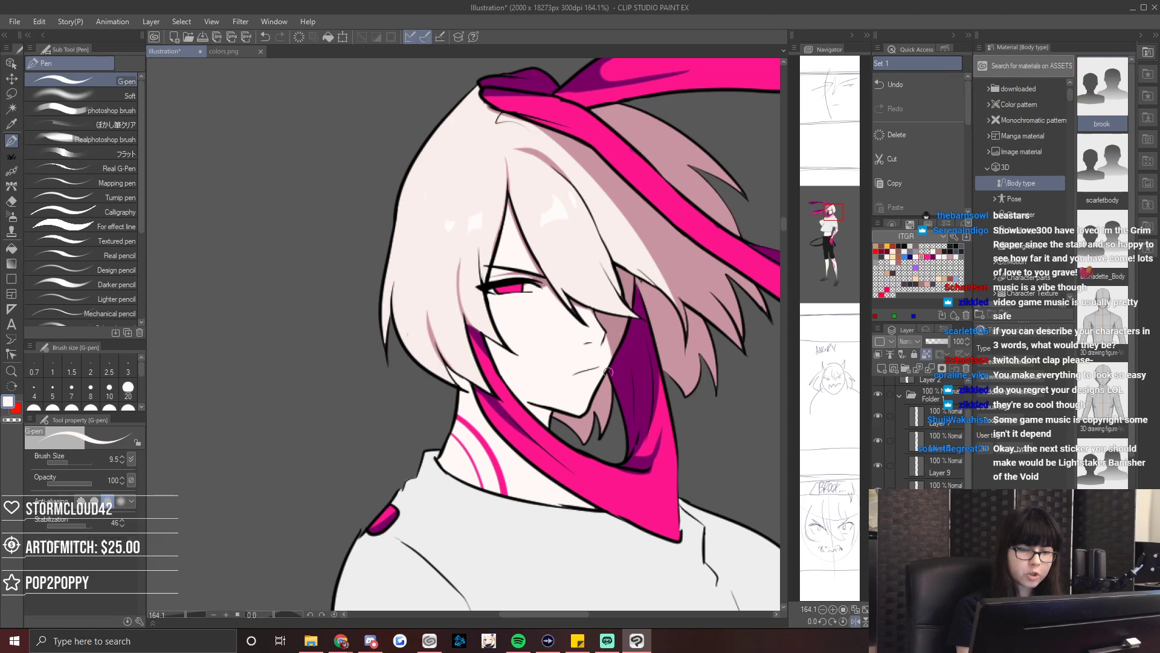
key("h")
left_click(321, 317, "alt")
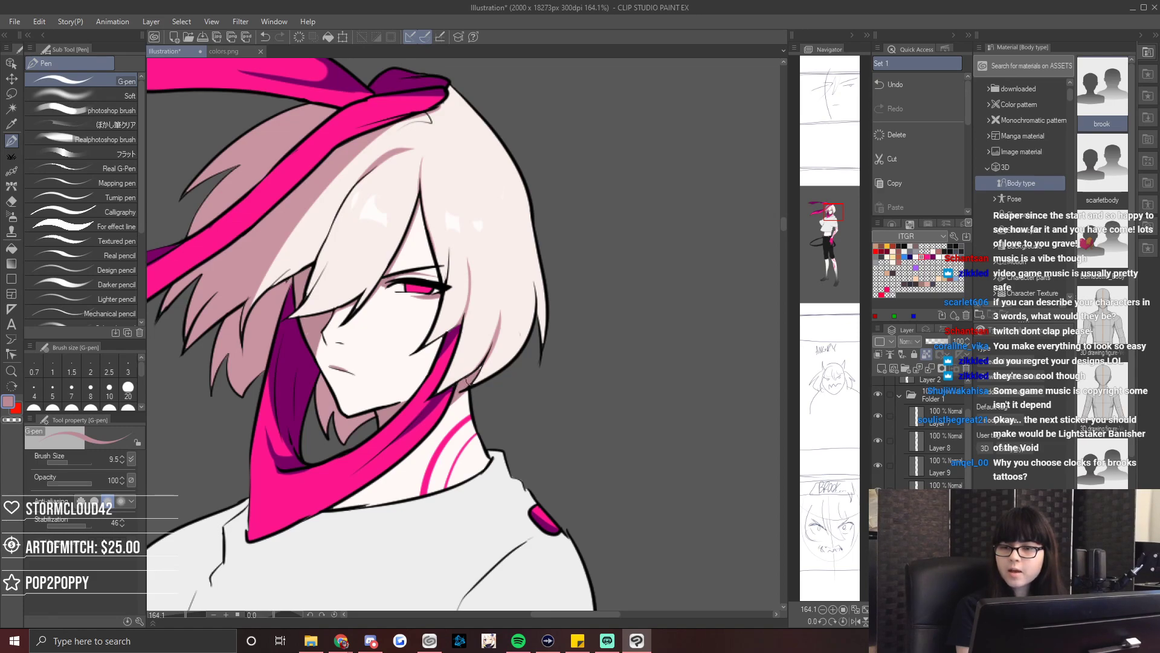
Shade the neck beneath the hair and scarf with sampled dusky pink, using the G-pen at size 21.1.
left_click(459, 409, "alt")
left_click(450, 404, "alt")
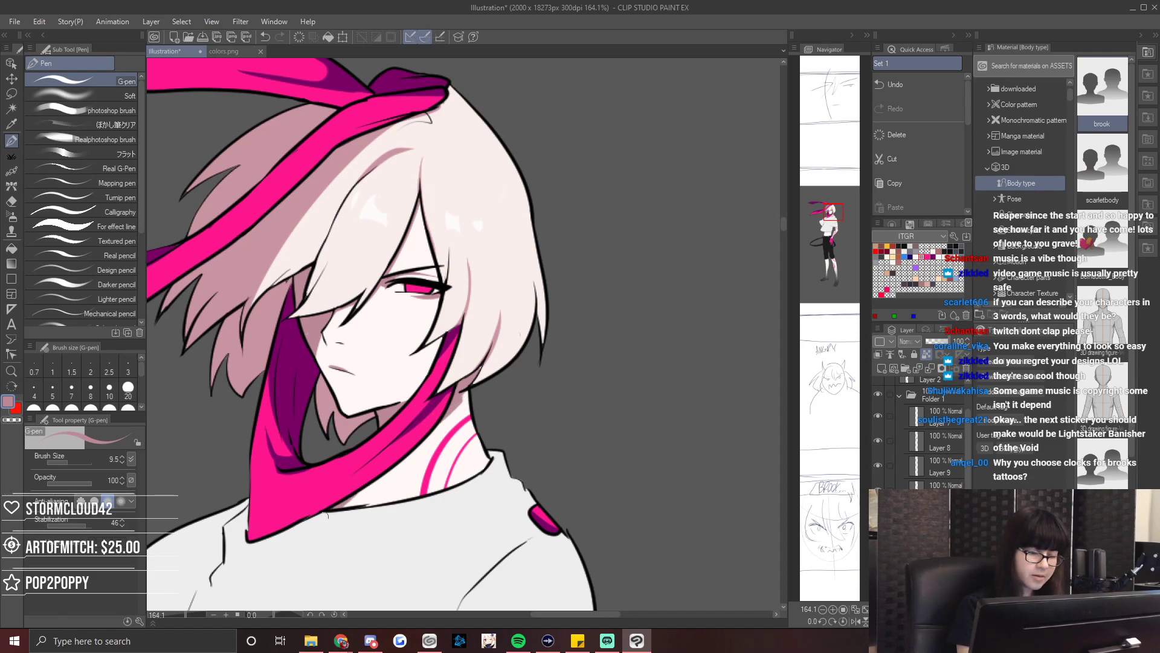
left_click(72, 462)
left_click(461, 414, "alt")
left_click_drag(465, 397, 437, 429)
left_click(473, 377, "alt")
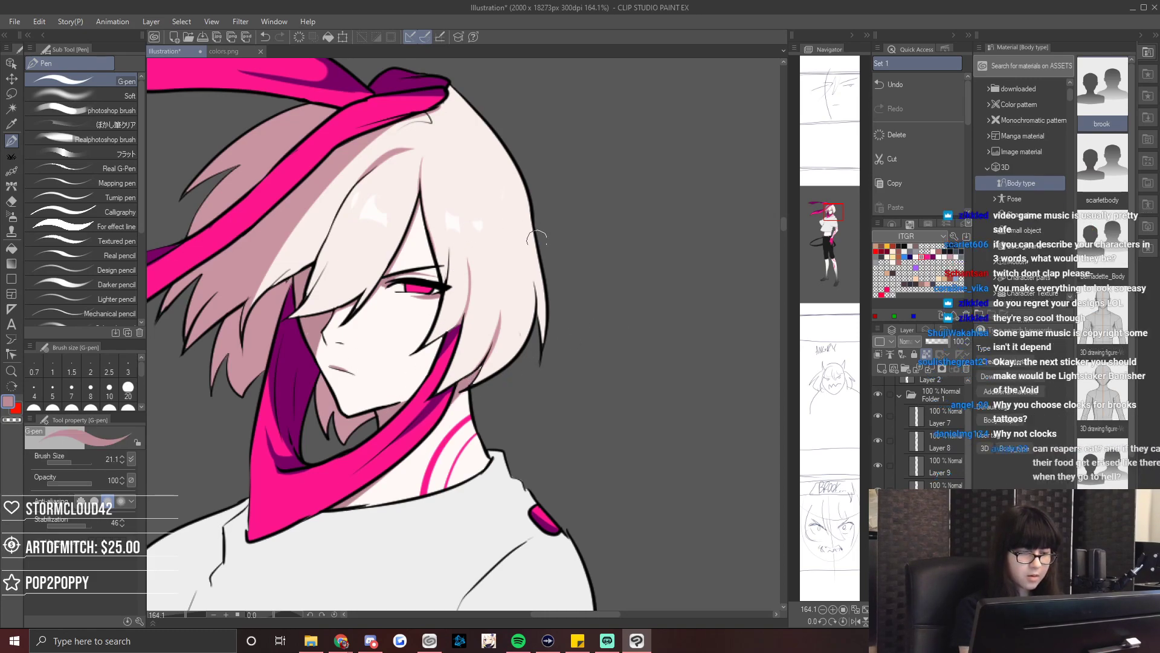
Shade the near arm beneath the sleeve and above the glove cuff with dusky pink, cleaning the edge with sampled skin colour.
mouse_move(831, 213)
left_mouse_down()
mouse_move(827, 237)
mouse_move(814, 223)
left_mouse_up()
left_click_drag(574, 155, 676, 158)
left_click_drag(451, 519, 508, 519)
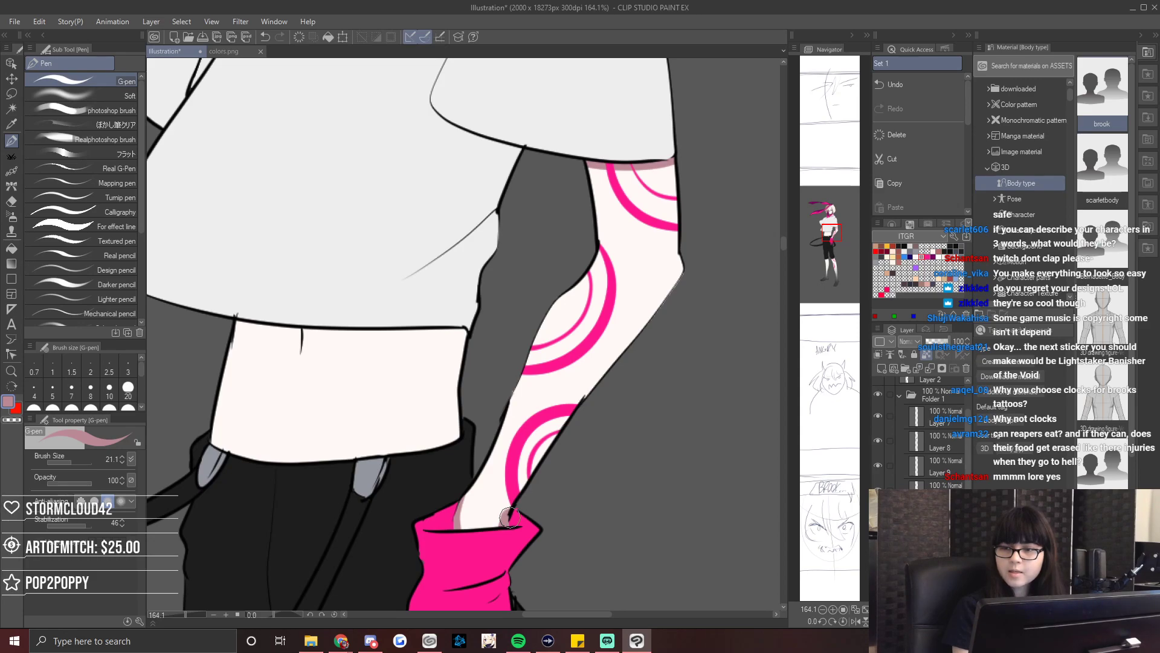
left_click(474, 505, "alt")
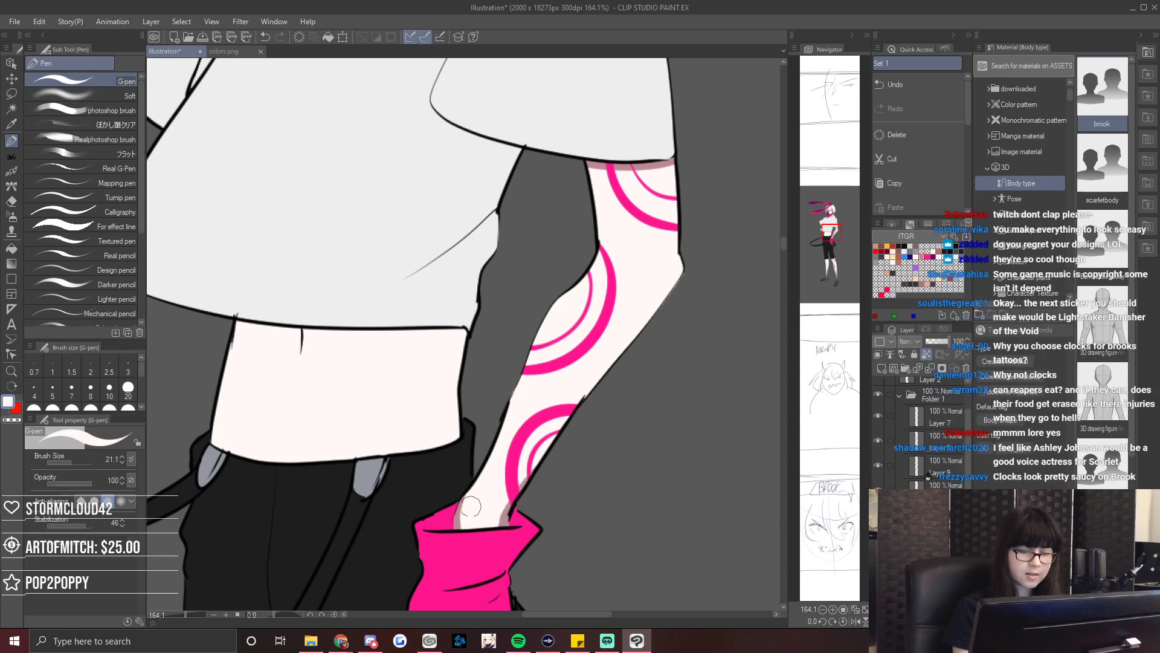
left_click(509, 516, "alt")
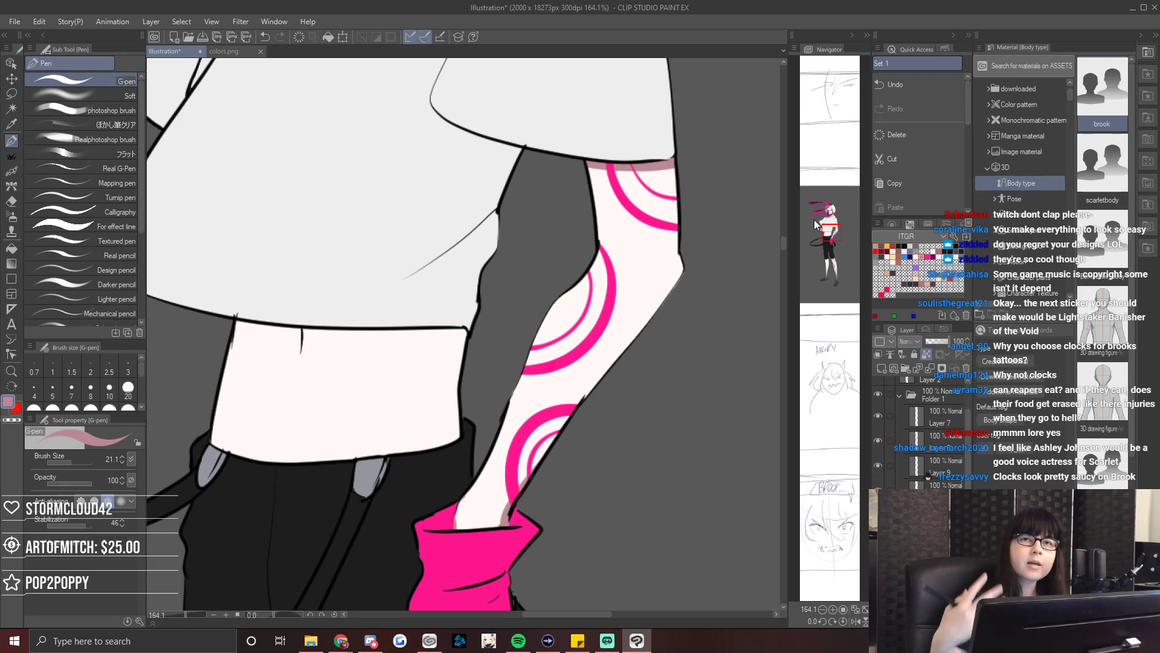
Paint a thin dusky pink shadow on the midriff beneath the shirt hem, checking the mirrored view.
left_click(828, 210)
mouse_move(827, 210)
left_mouse_down()
mouse_move(829, 228)
mouse_move(837, 217)
left_mouse_up()
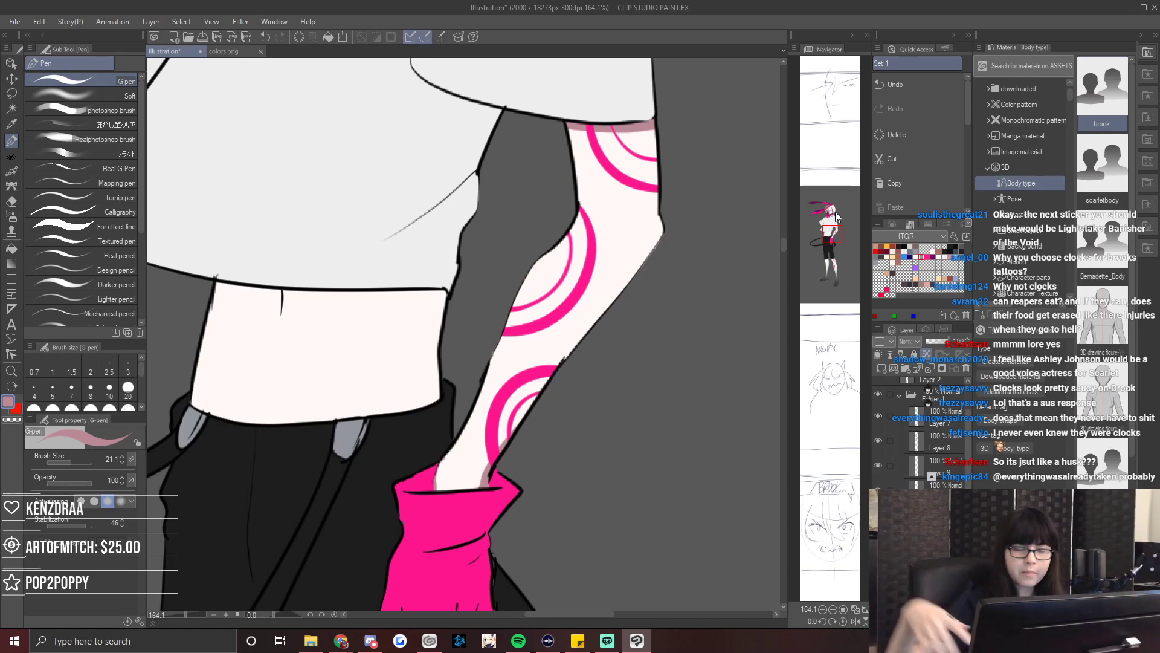
left_click_drag(825, 231, 823, 227)
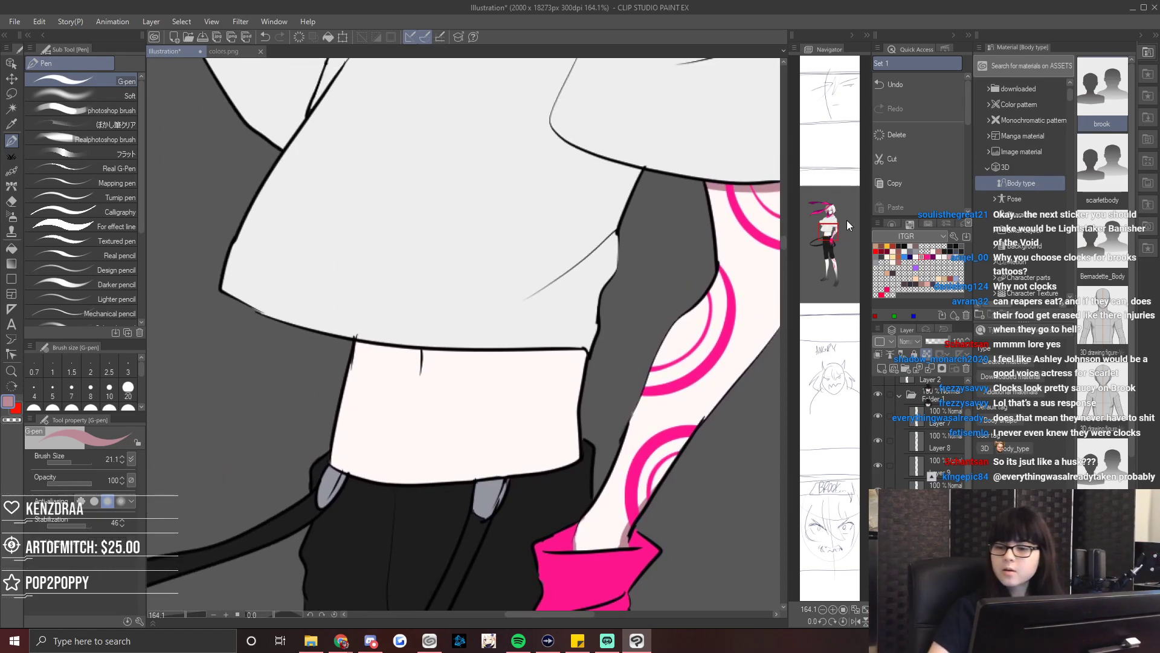
left_click_drag(777, 188, 724, 197)
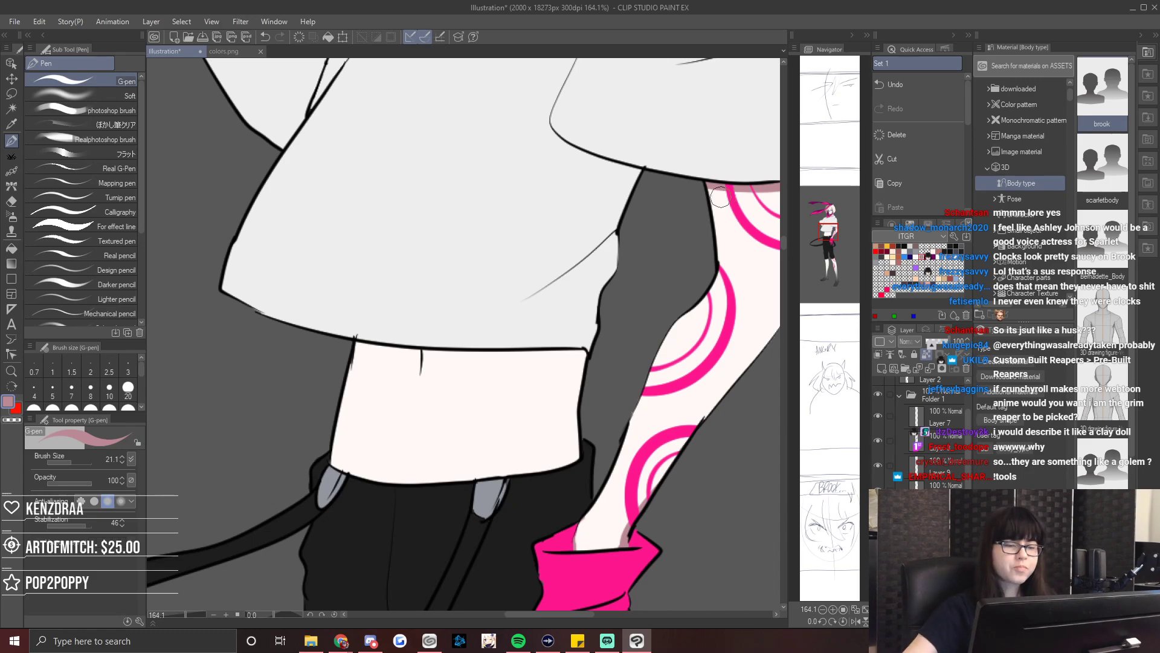
left_click_drag(560, 322, 658, 223)
key("h")
mouse_move(244, 257)
left_mouse_down()
mouse_move(515, 225)
mouse_move(705, 244)
mouse_move(685, 249)
mouse_move(677, 366)
left_mouse_up()
key("h")
scroll(180, 612, "down", 5)
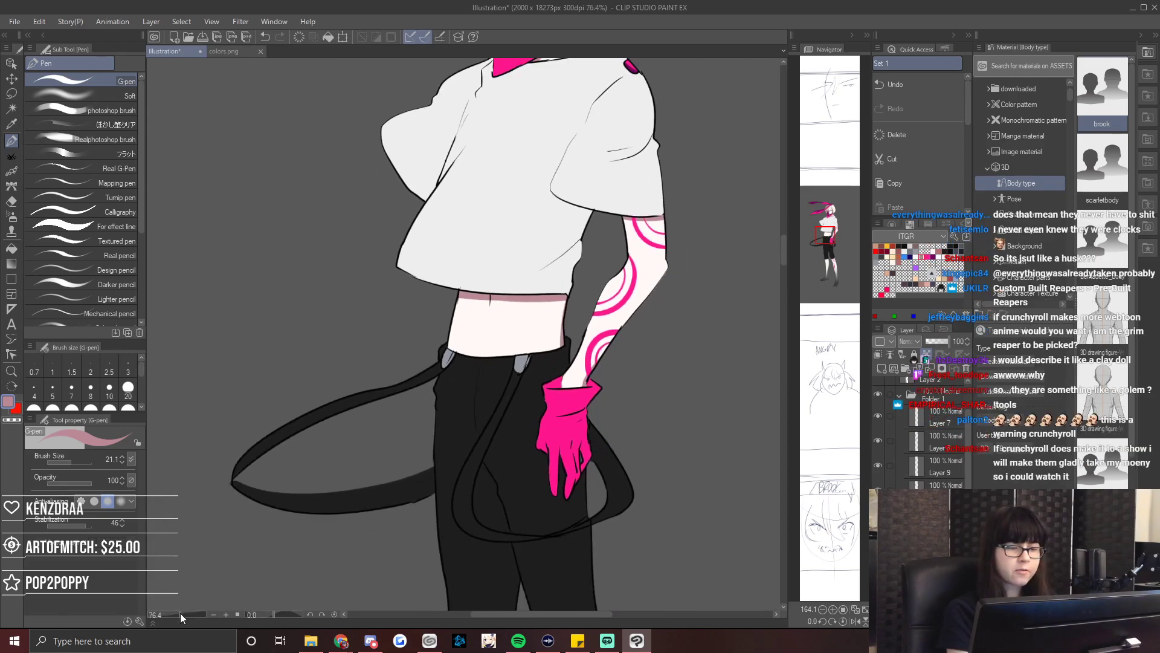
scroll(177, 612, "up", 4)
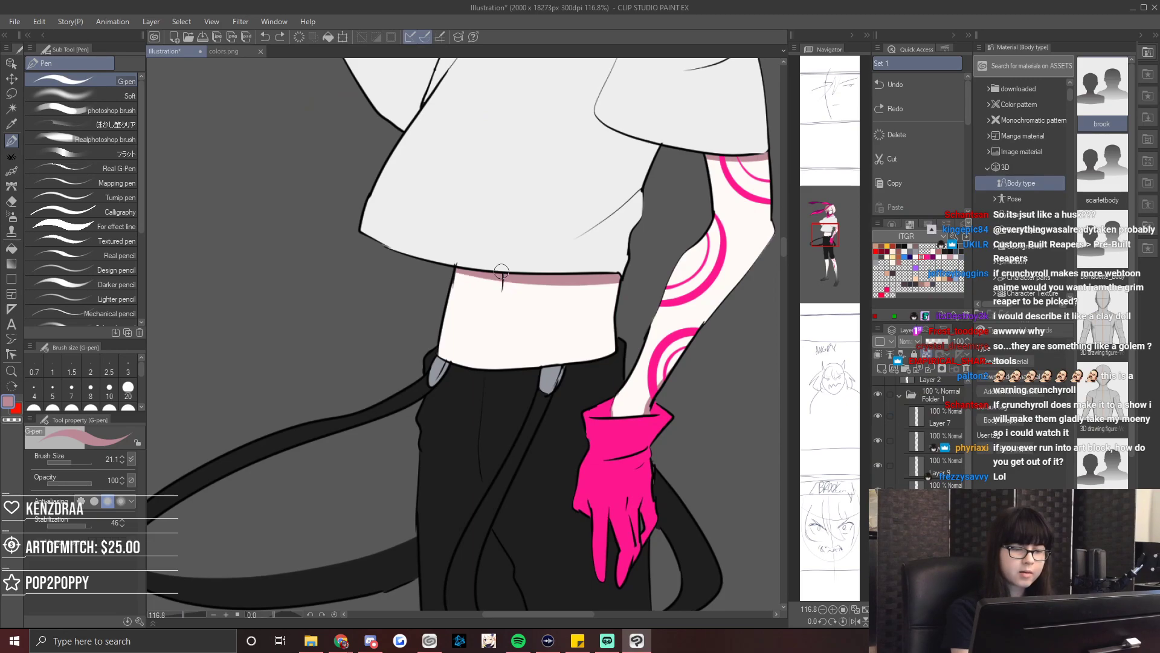
Undo the last midriff stroke and widen the dusky pink shadow beneath the shirt hem and along the waist edge.
key("ctrl+z")
left_click_drag(453, 292, 622, 285)
left_click_drag(609, 278, 453, 279)
left_click_drag(624, 284, 621, 295)
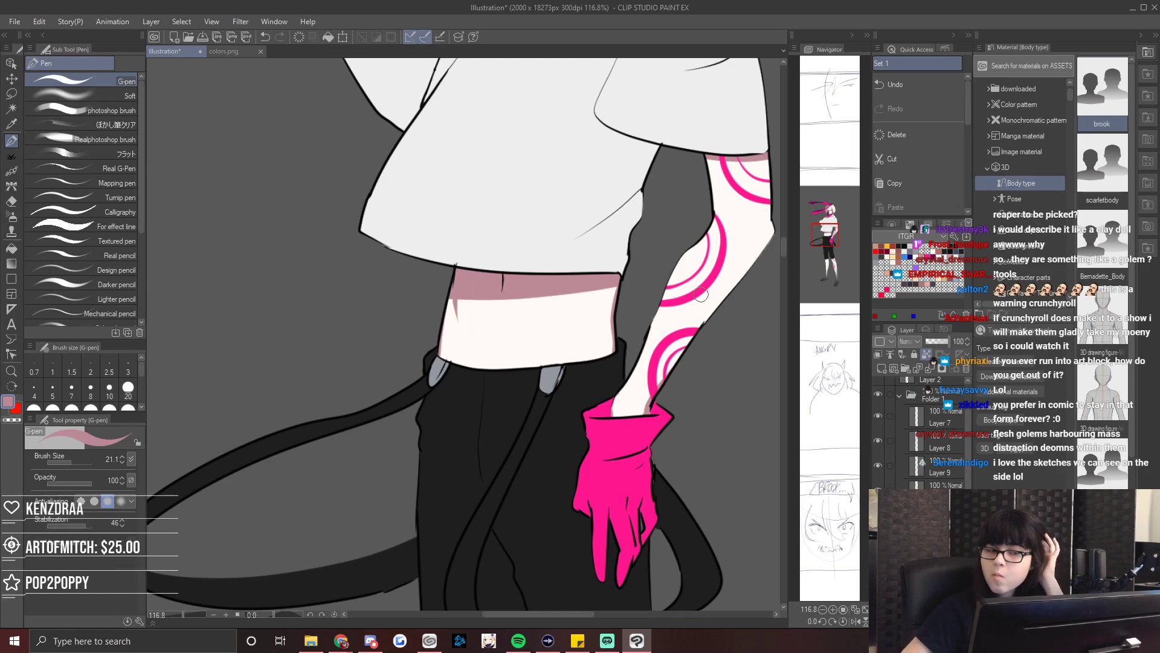
Shade the skin of the legs just below the trouser cuffs with dusky pink at size 21.1.
mouse_move(701, 295)
left_mouse_down()
mouse_move(573, 345)
mouse_move(585, 368)
left_mouse_up()
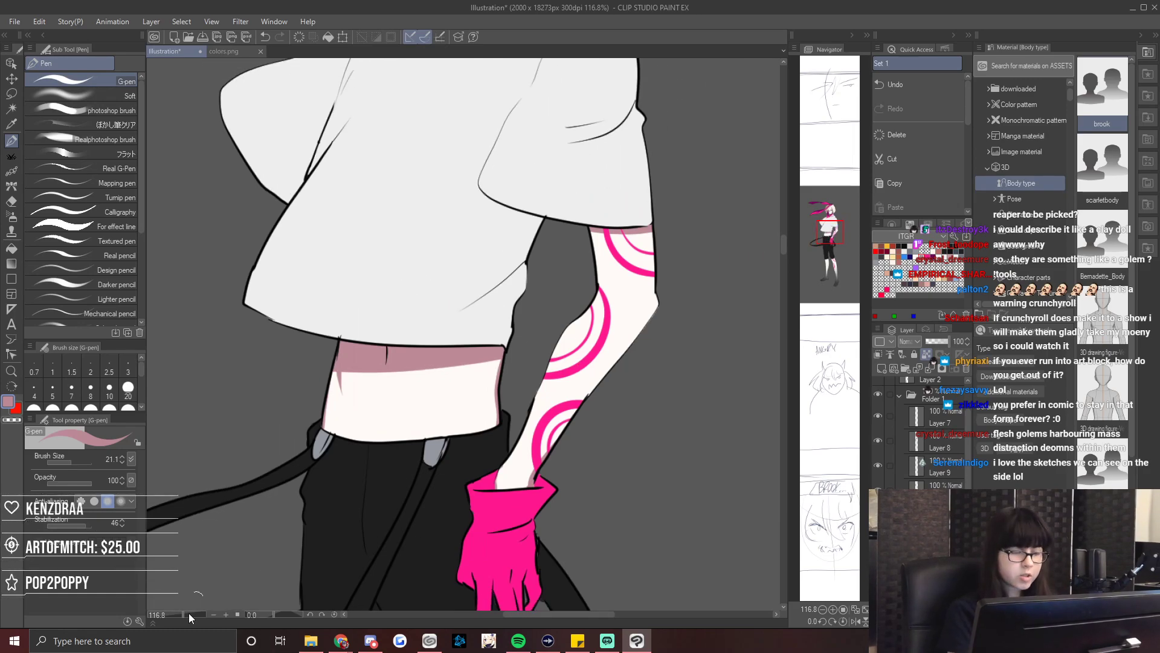
mouse_move(193, 615)
left_mouse_down()
mouse_move(161, 620)
mouse_move(187, 621)
left_mouse_up()
scroll(431, 130, "down", 10)
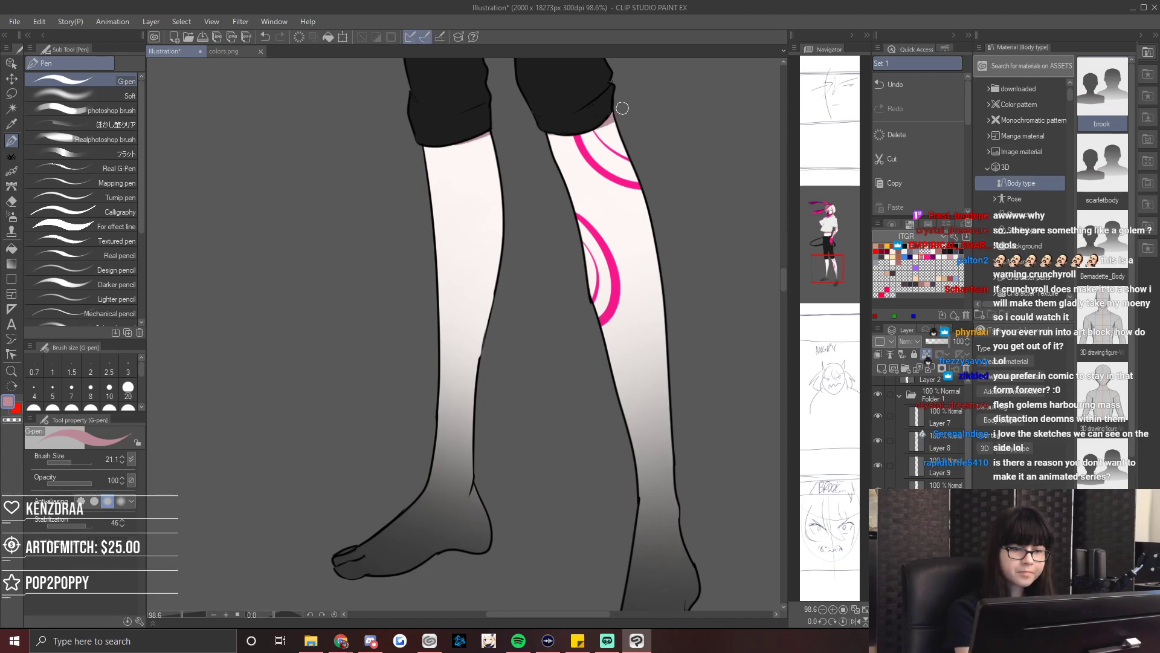
left_click_drag(565, 150, 585, 170)
Shade the shirt's far sleeve in slate blue-grey, using the G-pen at size 47.2.
left_click_drag(849, 297, 845, 252)
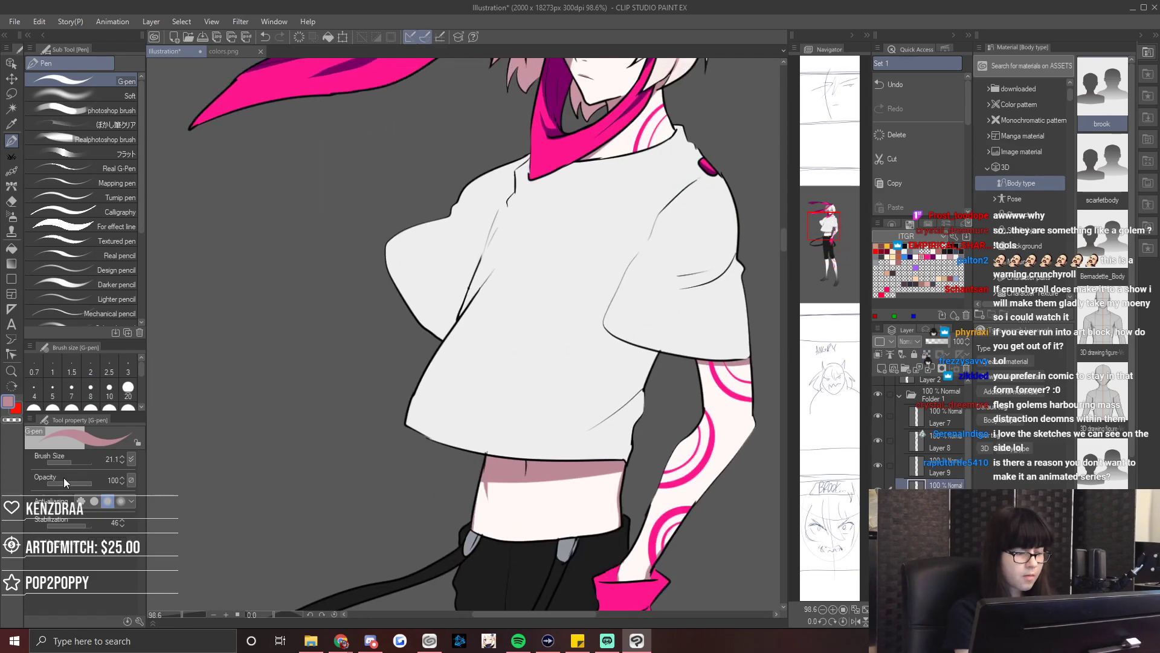
left_click(562, 272, "alt")
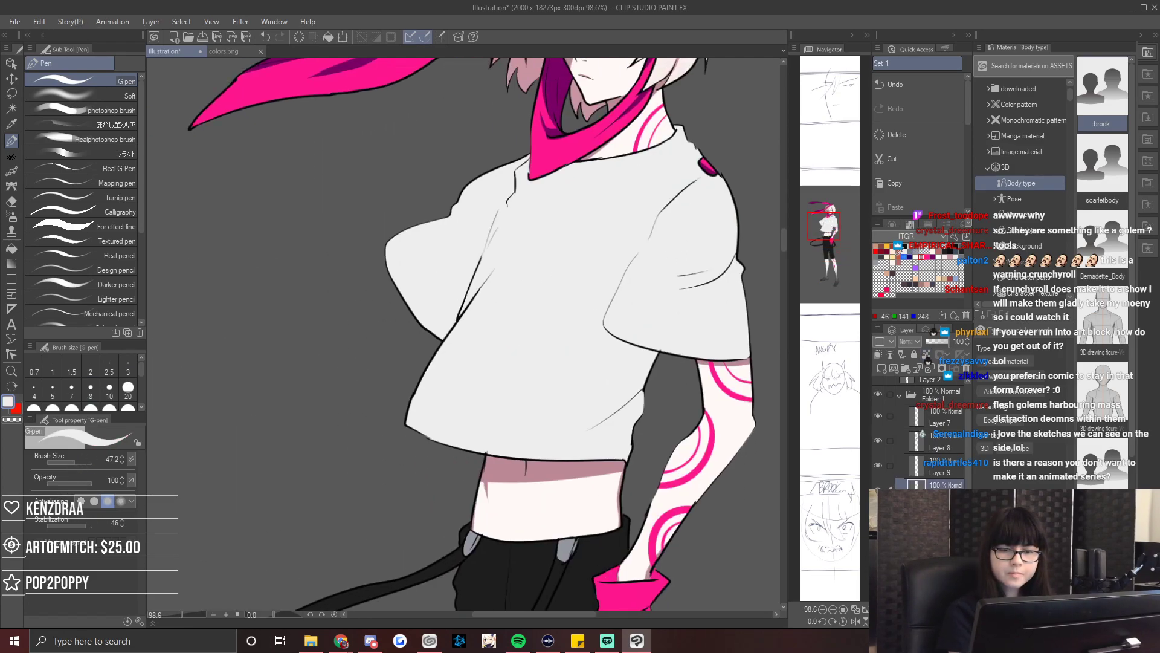
left_click(910, 250)
key("ctrl+z")
left_click_drag(497, 178, 427, 319)
mouse_move(475, 227)
left_mouse_down()
mouse_move(427, 333)
mouse_move(480, 197)
mouse_move(409, 263)
mouse_move(423, 194)
left_mouse_up()
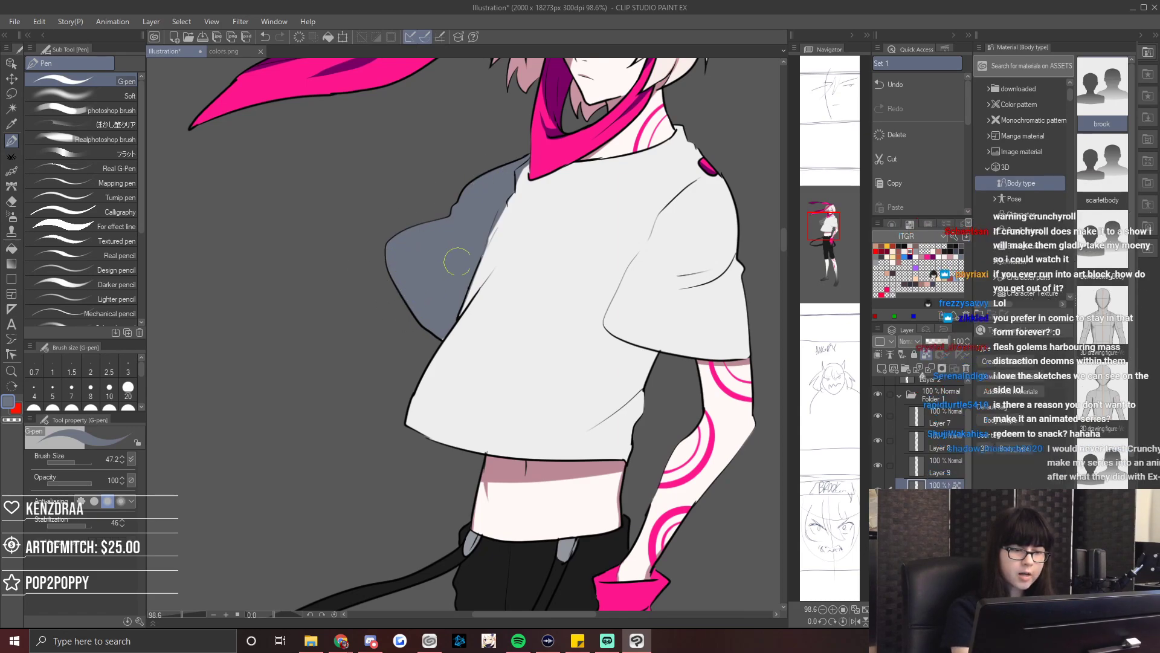
Shade the shirt folds beside the far sleeve and at the near shoulder in blue-grey, reducing the G-pen to 18.5.
left_click_drag(454, 259, 535, 233)
key("ctrl+z")
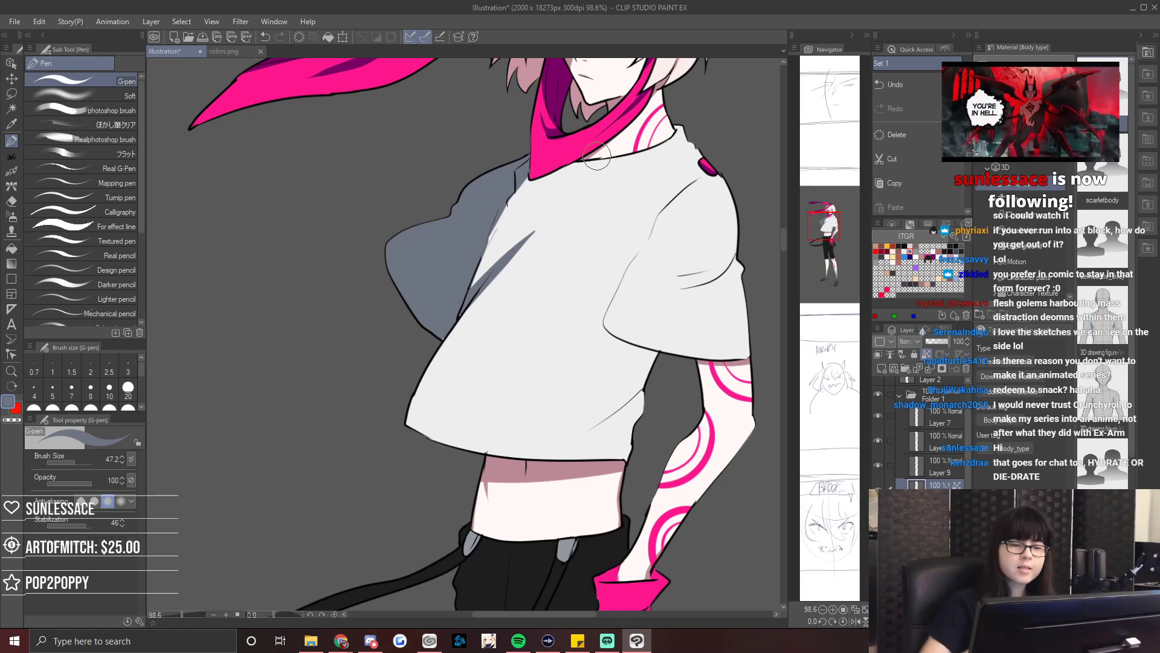
key("bracketleft")
key("bracketleft")
key("bracketleft")
key("bracketleft")
key("bracketleft")
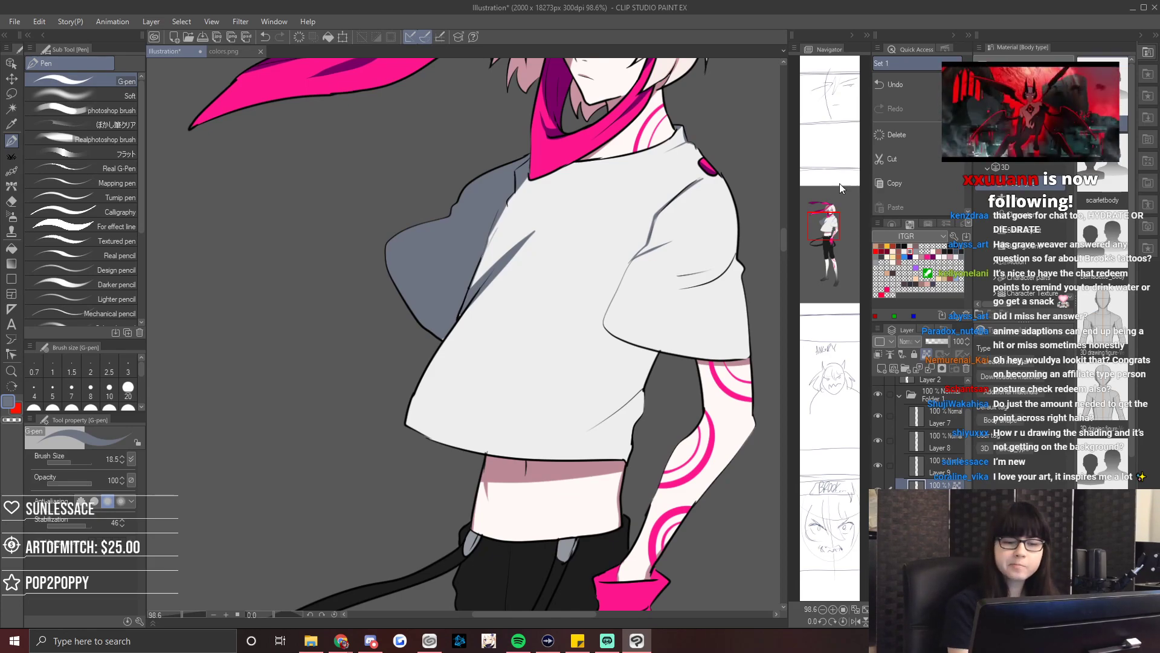
Trim the chest fold with sampled shirt white and add blue-grey shading along the shirt's front edge and beneath the near sleeve.
left_click_drag(830, 229, 830, 230)
left_click(520, 254, "alt")
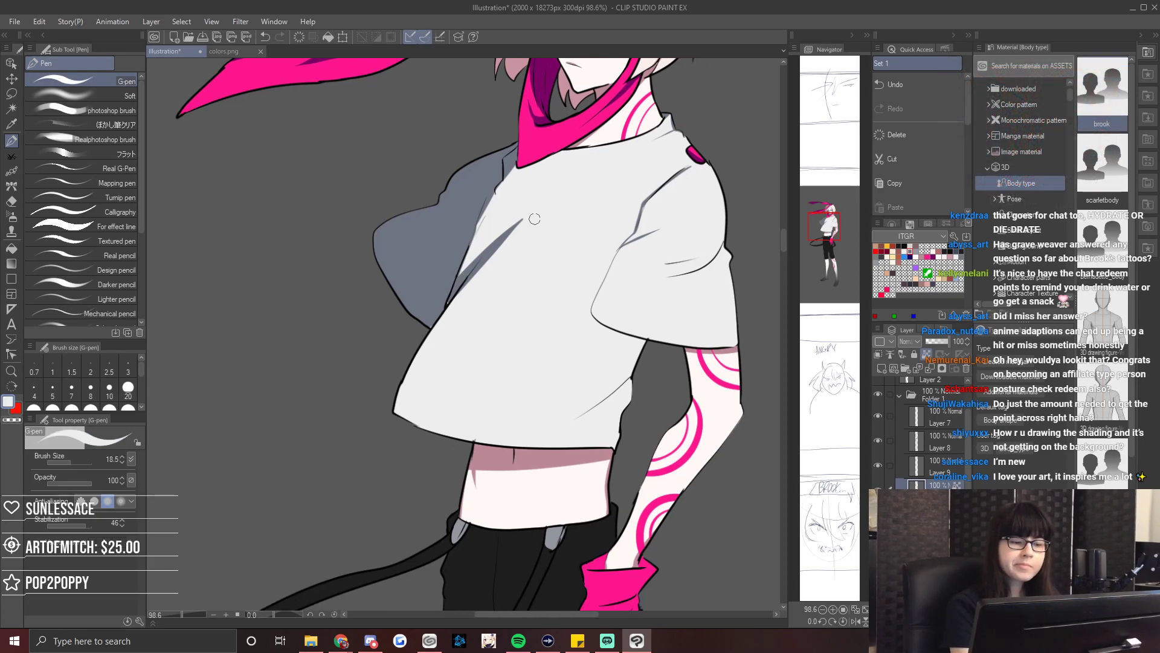
left_click(469, 284, "alt")
left_click_drag(444, 308, 393, 422)
left_click_drag(593, 317, 648, 346)
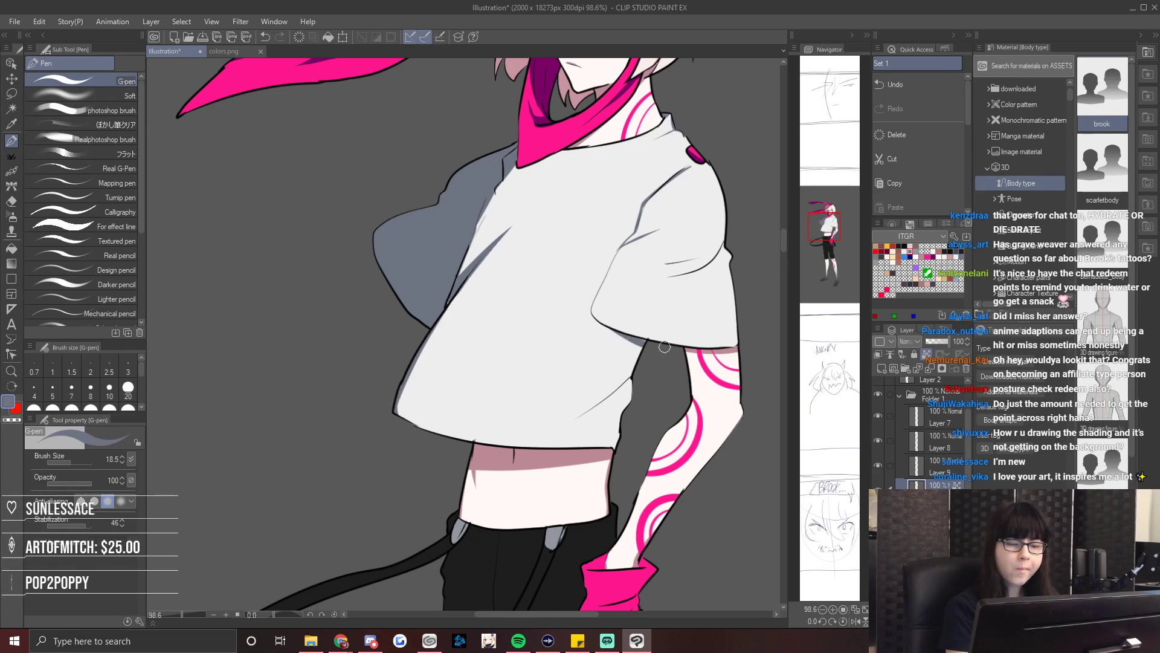
key("ctrl+z")
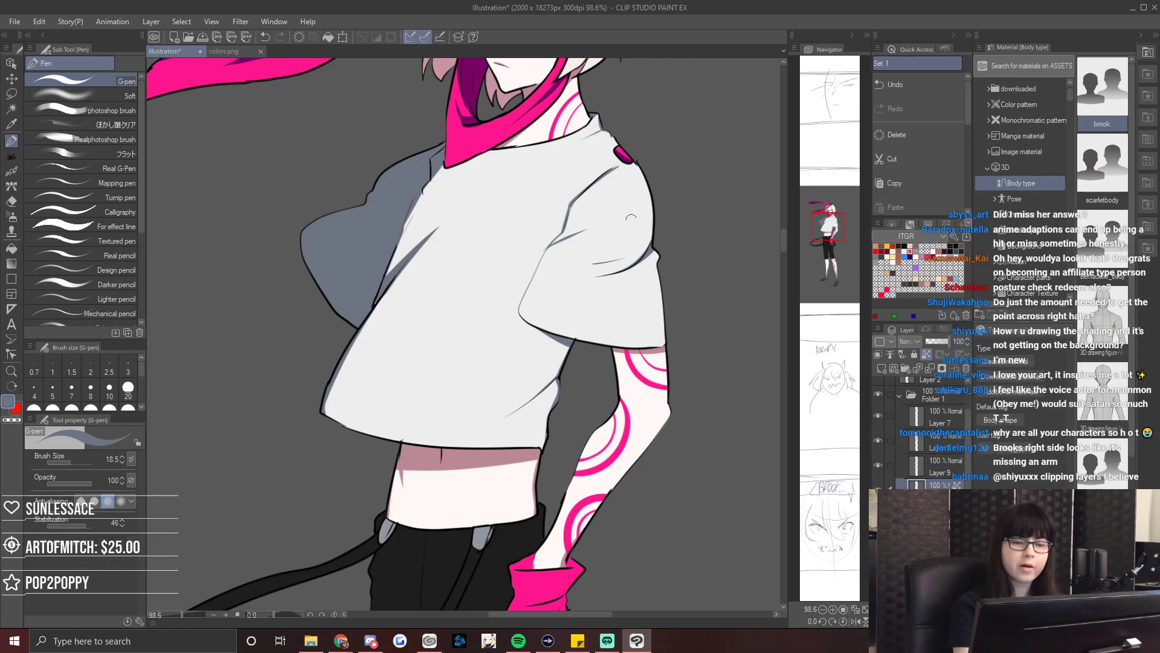
Shade the outer edge of the near sleeve and the shoulder by the pink patch in blue-grey, redoing unsatisfactory strokes.
left_click_drag(658, 256, 657, 311)
key("ctrl+z")
left_click_drag(657, 269, 665, 354)
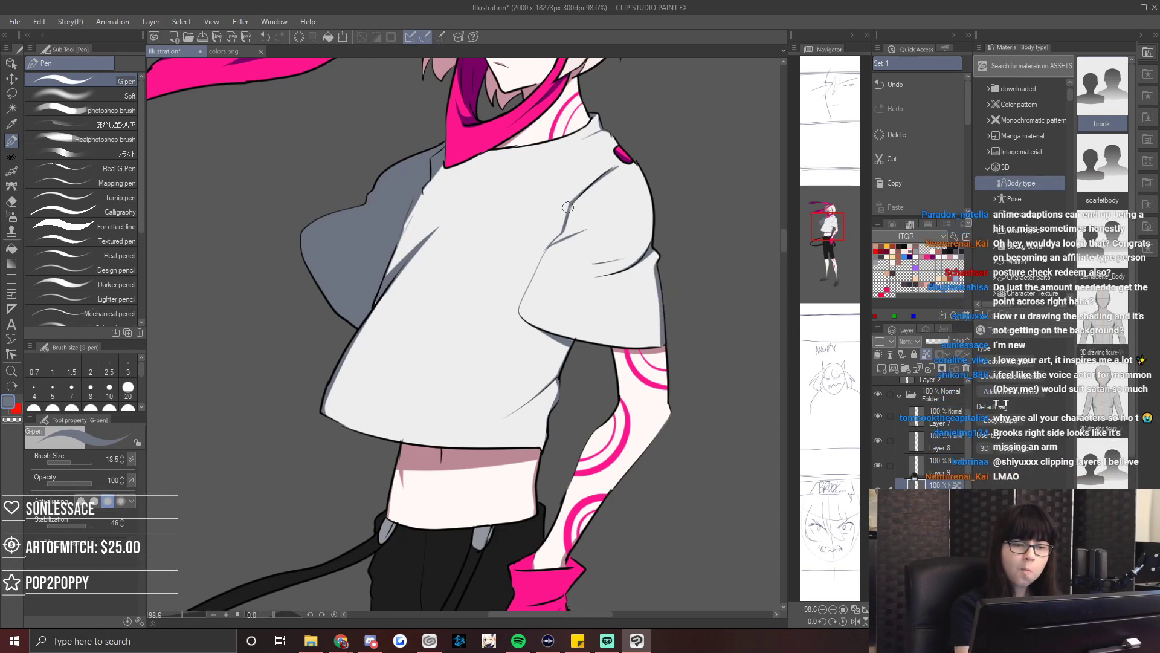
key("ctrl+z")
left_click_drag(606, 124, 629, 150)
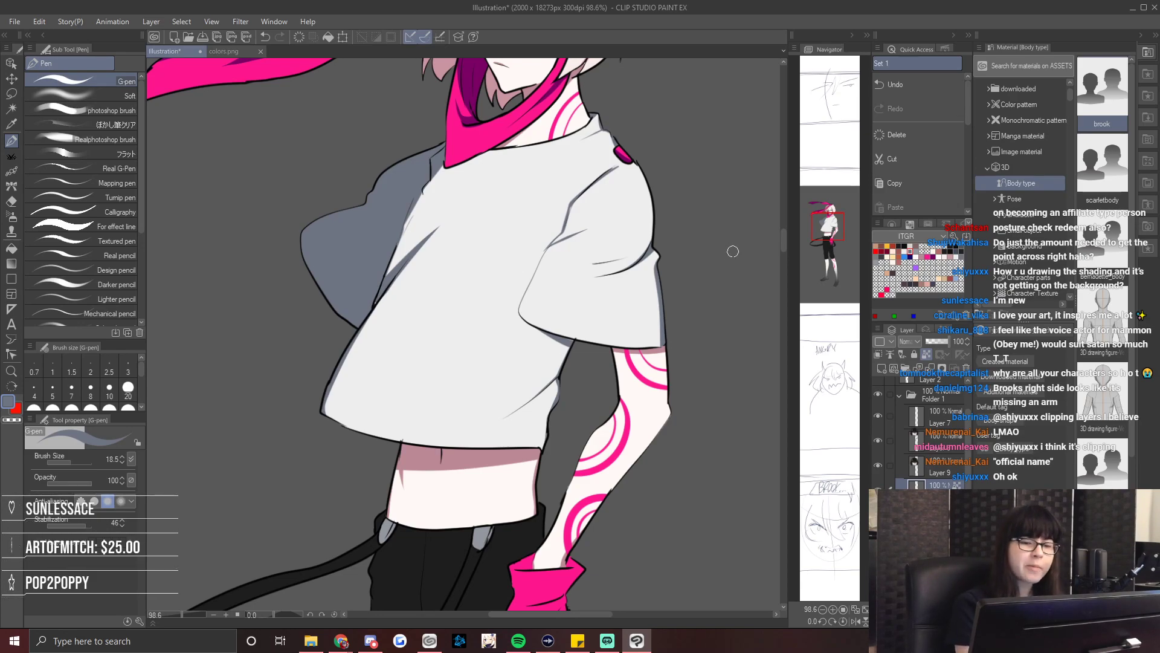
Touch up the near sleeve's fold shadow in blue-grey, trying extra strokes on the outer shoulder and beside the far sleeve.
left_click_drag(651, 185, 652, 227)
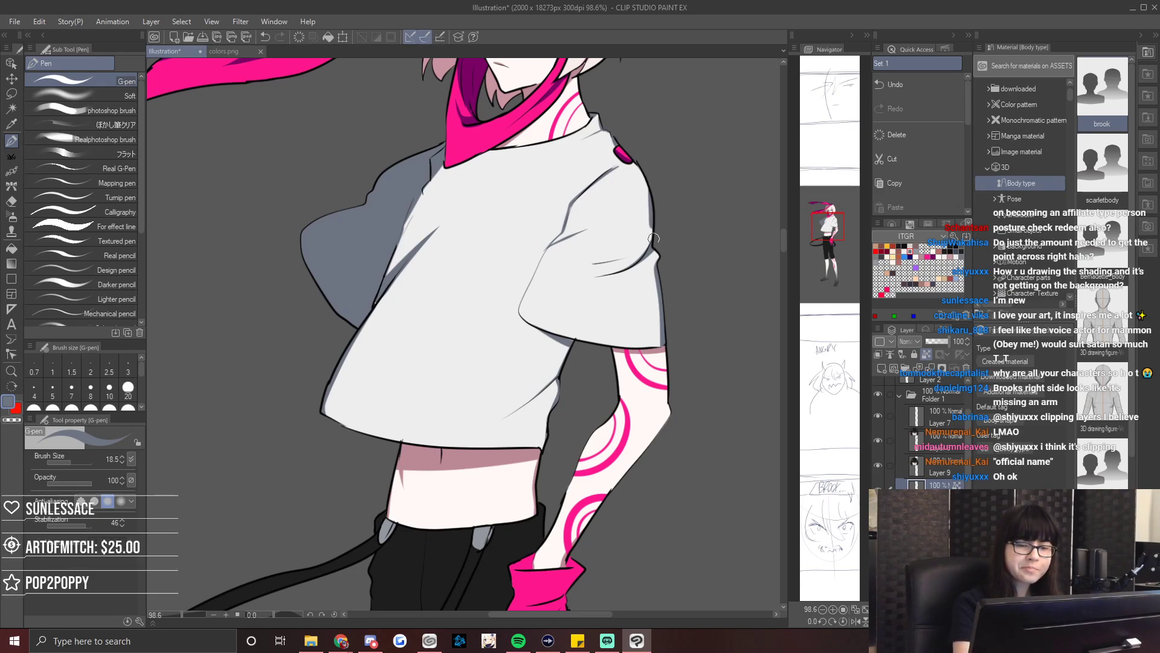
key("ctrl+z")
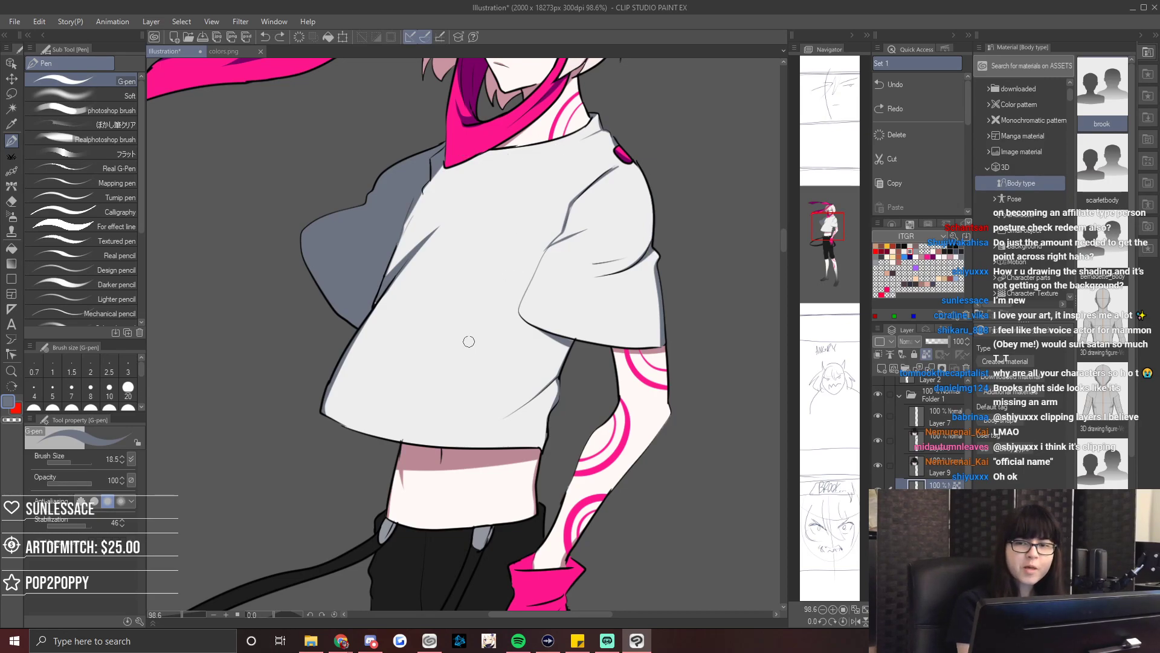
left_click_drag(565, 234, 545, 251)
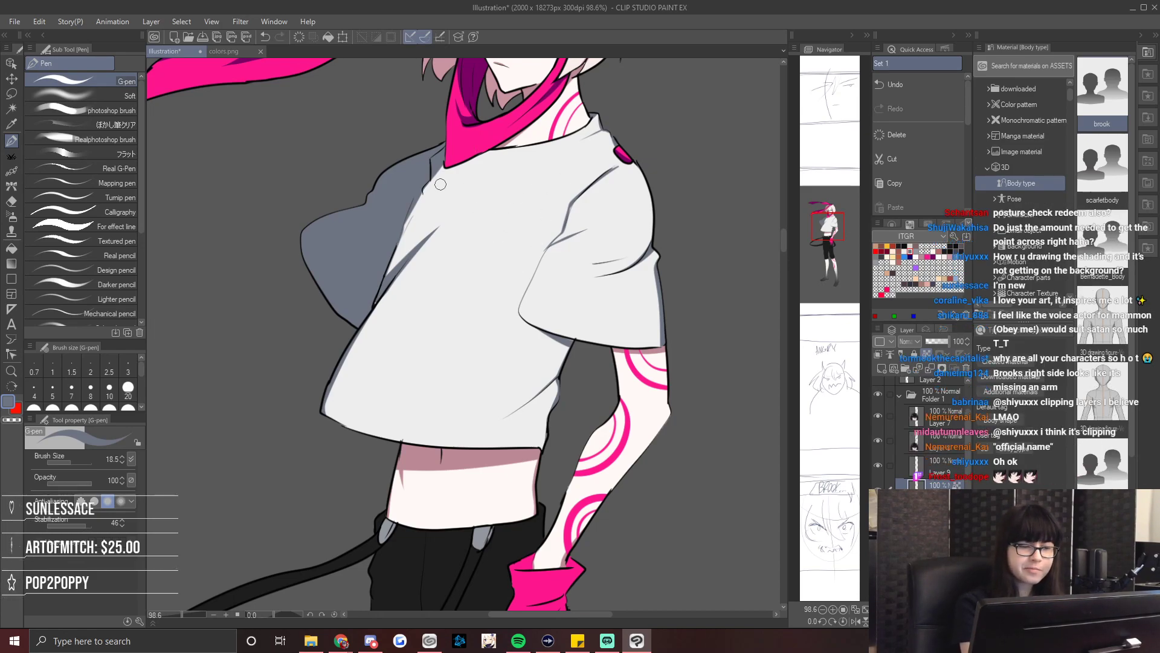
left_click_drag(419, 192, 387, 271)
key("ctrl+z")
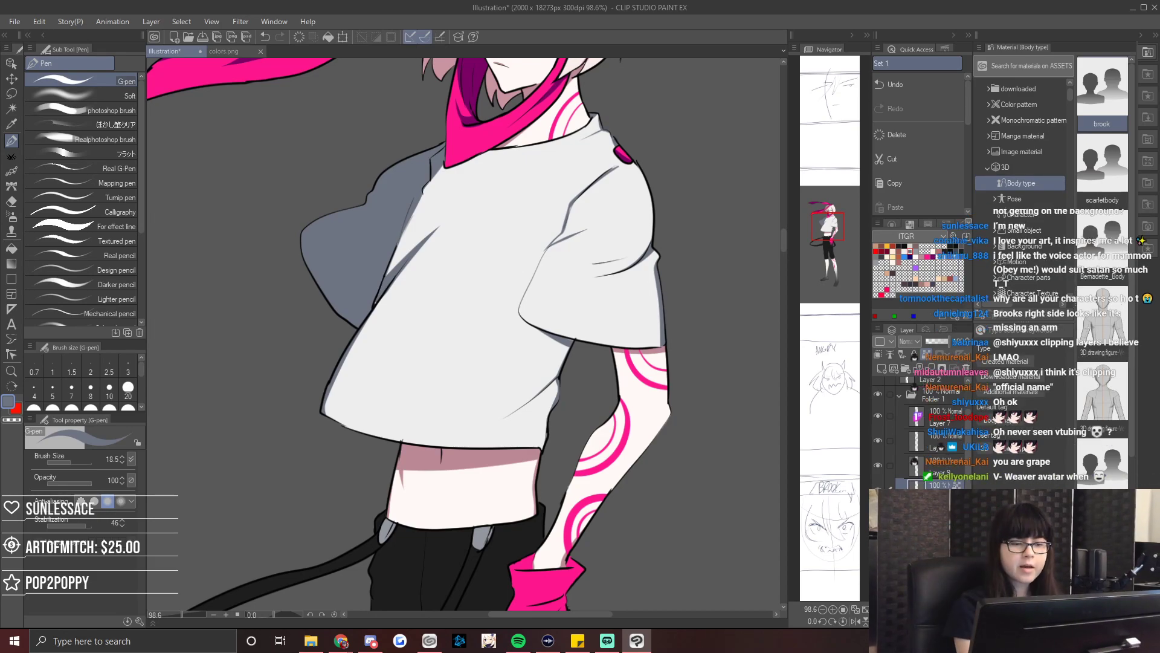
left_click_drag(635, 163, 404, 236)
left_click_drag(651, 204, 413, 259)
left_click_drag(651, 226, 361, 333)
left_click_drag(540, 296, 343, 367)
key("ctrl+z")
key("ctrl+z")
key("ctrl+z")
key("ctrl+z")
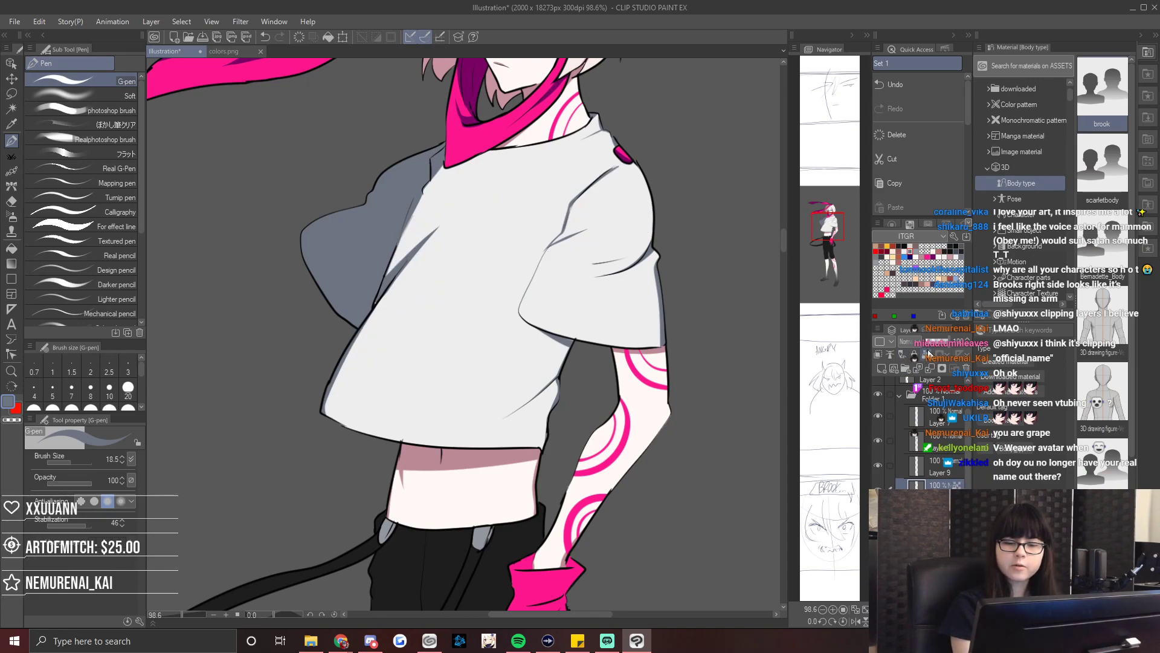
left_click_drag(655, 212, 374, 312)
left_click_drag(647, 182, 441, 267)
left_click_drag(623, 154, 400, 238)
left_click_drag(613, 132, 419, 203)
left_click_drag(659, 250, 582, 341)
key("ctrl+z")
key("ctrl+z")
key("ctrl+z")
key("ctrl+z")
key("ctrl+z")
Select the trousers' layer, sample its black and lock the layer's transparent pixels.
left_click_drag(825, 225, 820, 242)
left_click(493, 278, "ctrl+shift")
left_click(493, 278, "alt")
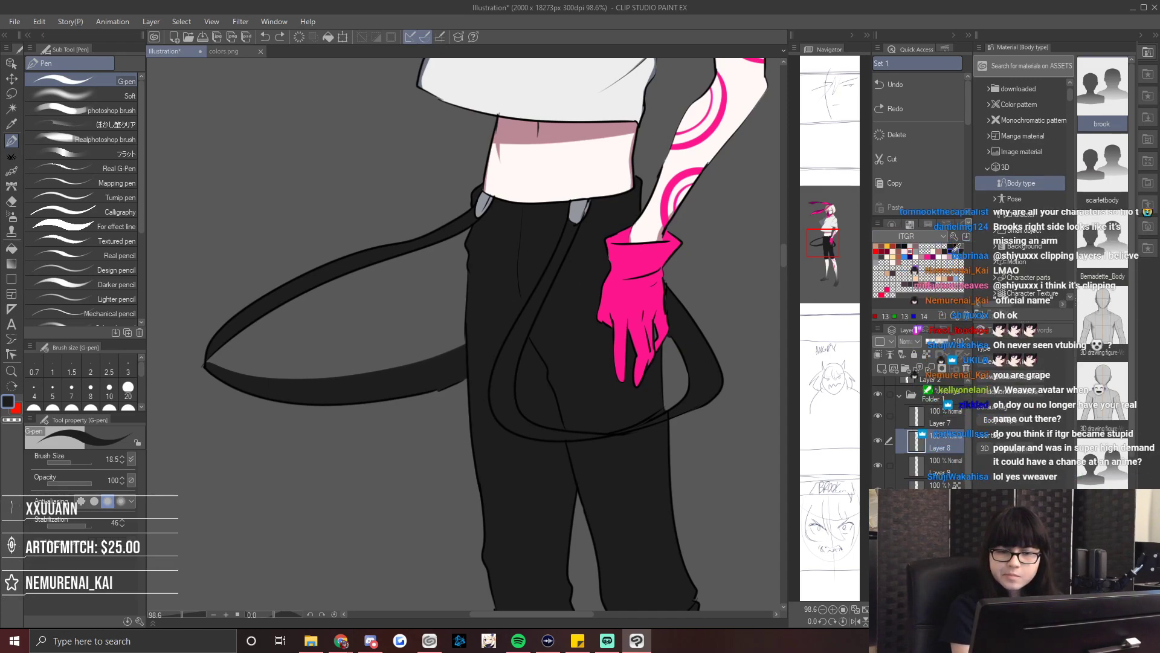
left_click(926, 362)
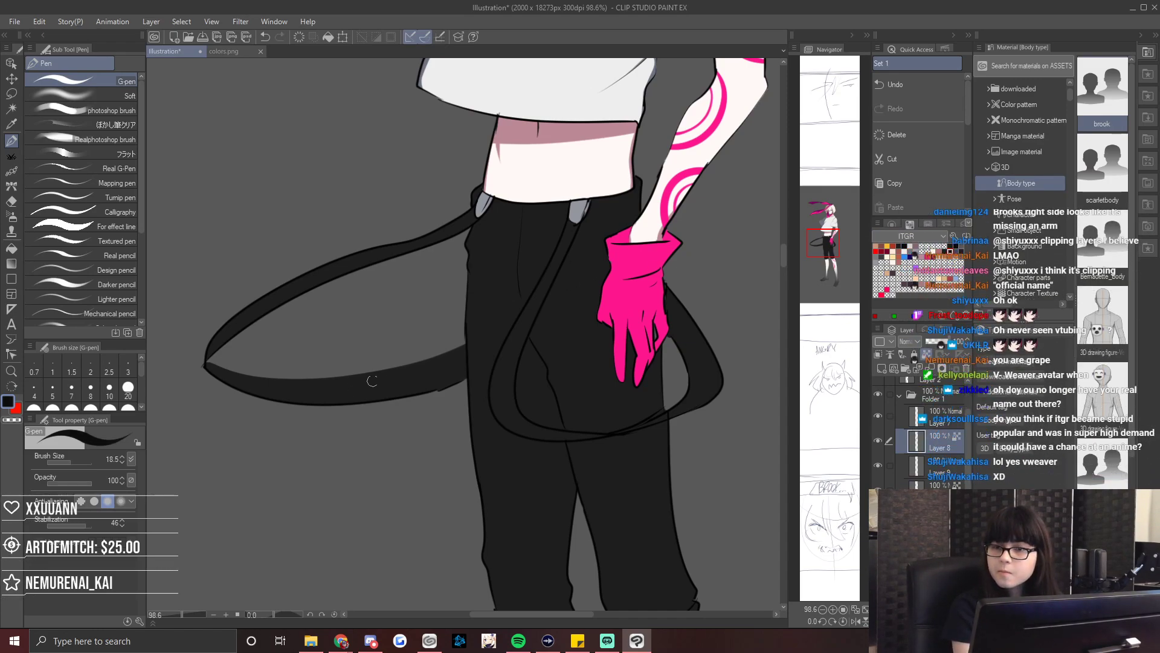
Shade the lower band of the long hanging strap in near-black along its length, raising the brush size to 47.2.
left_click_drag(362, 373, 314, 409)
left_click_drag(375, 345, 271, 424)
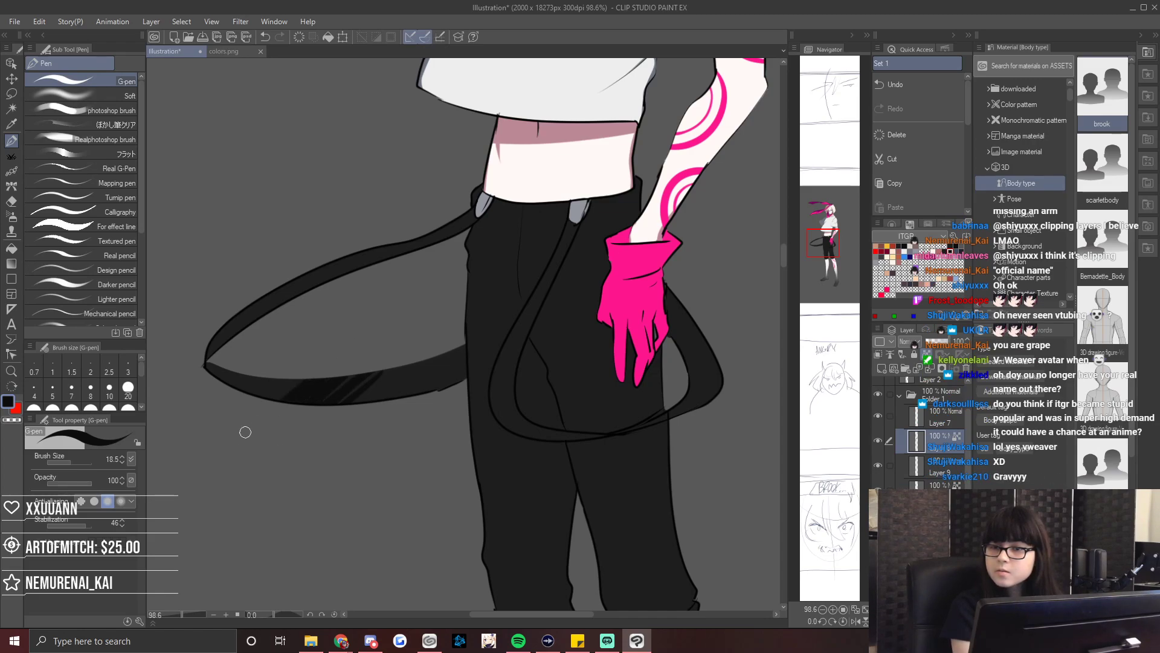
mouse_move(282, 377)
left_mouse_down()
mouse_move(247, 395)
mouse_move(220, 370)
mouse_move(310, 394)
left_mouse_up()
left_click(77, 463)
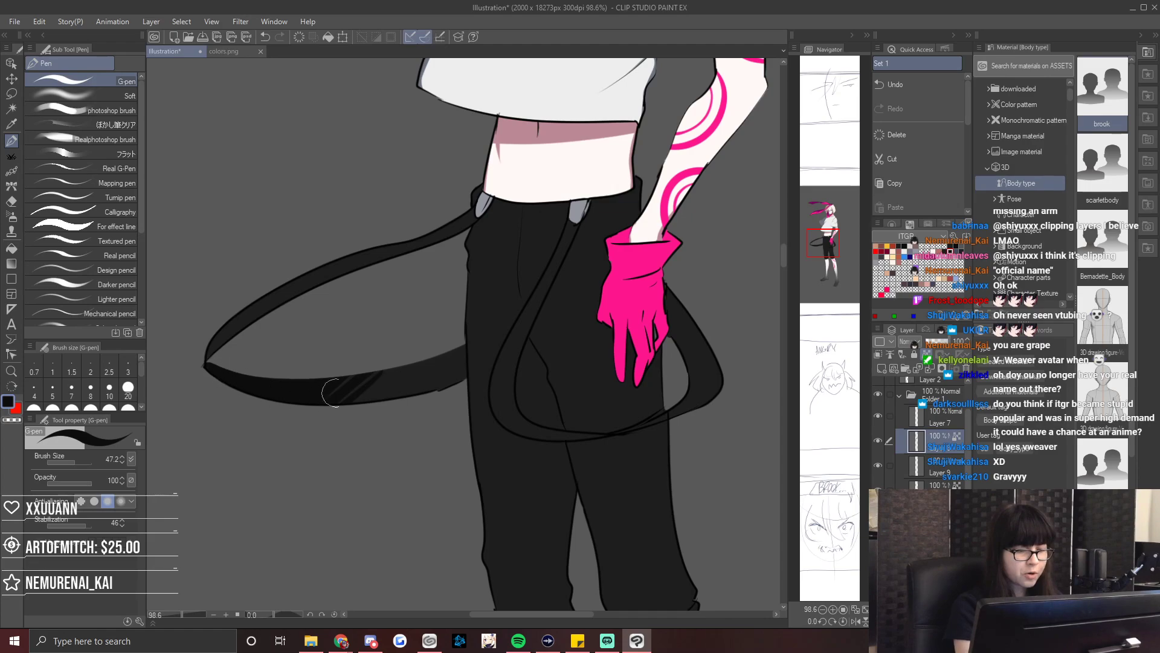
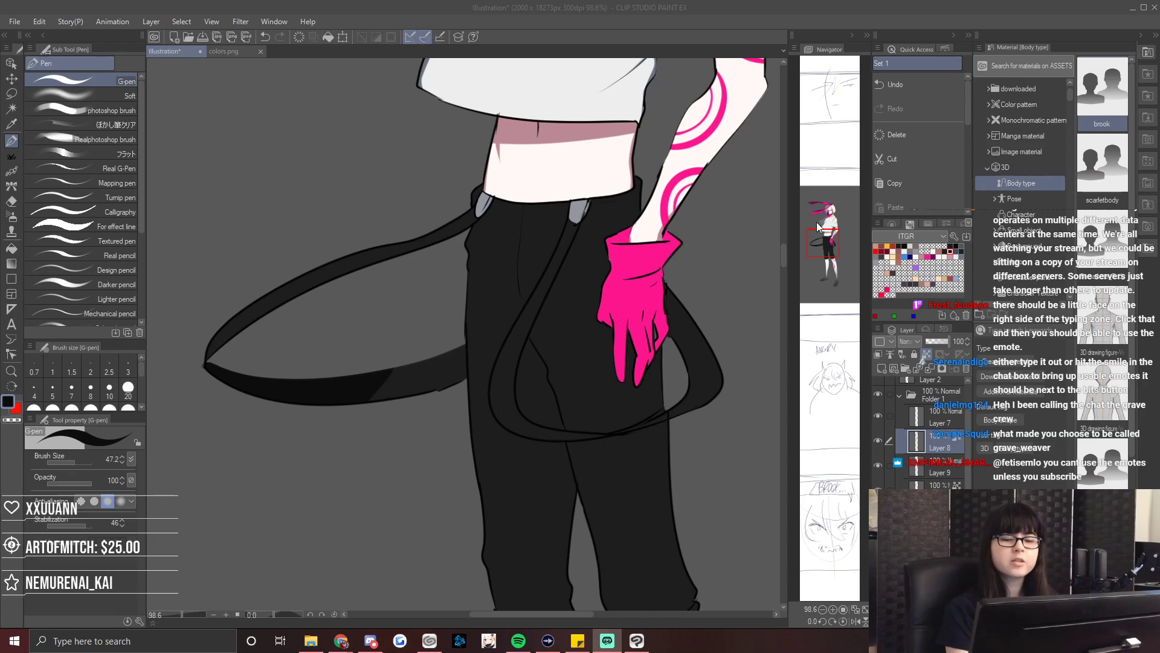
left_click(823, 241)
left_click_drag(823, 241, 804, 235)
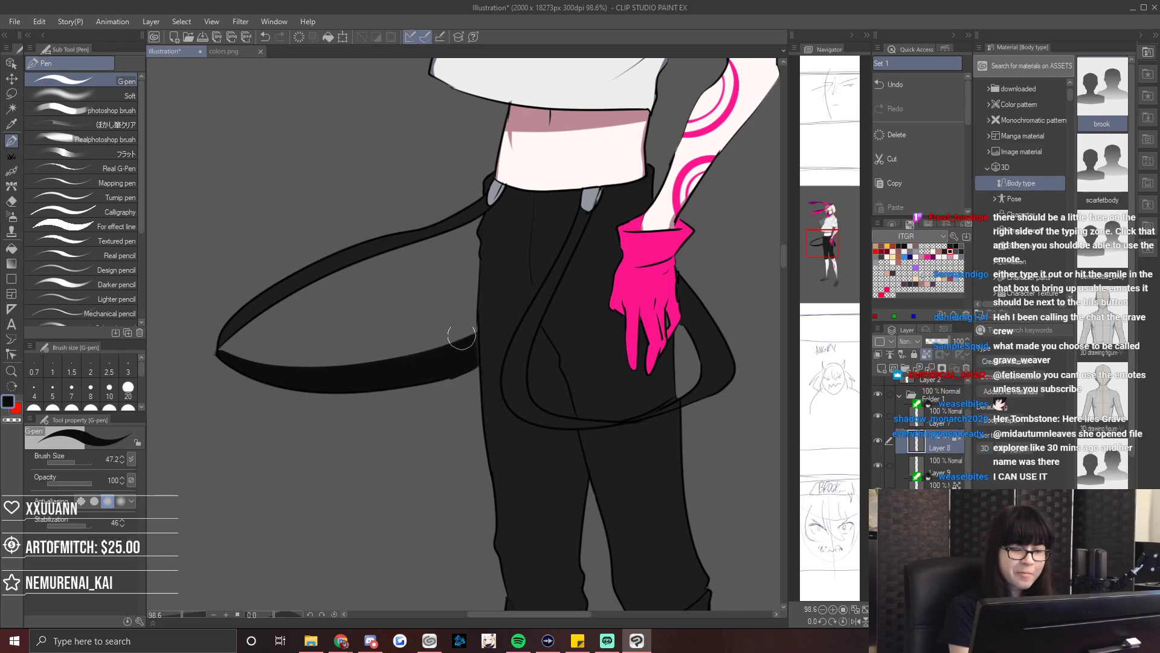
Shade the strap loop behind the gloved hand in near-black, following the trousers' outer edge.
left_click_drag(823, 241, 827, 244)
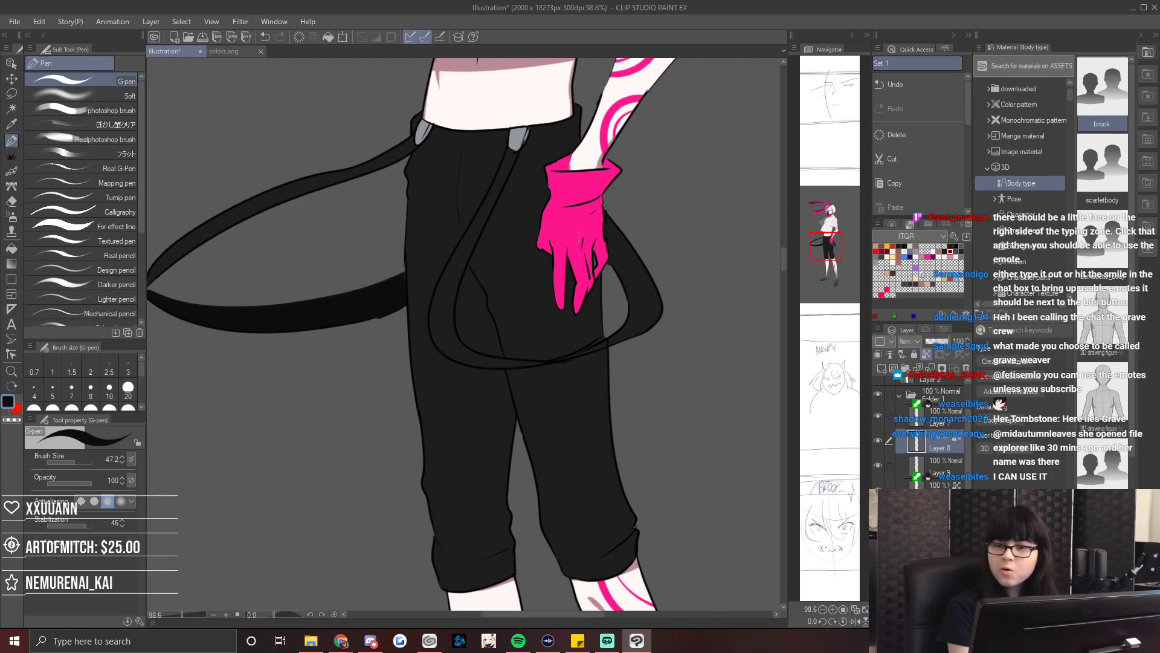
left_click(76, 464)
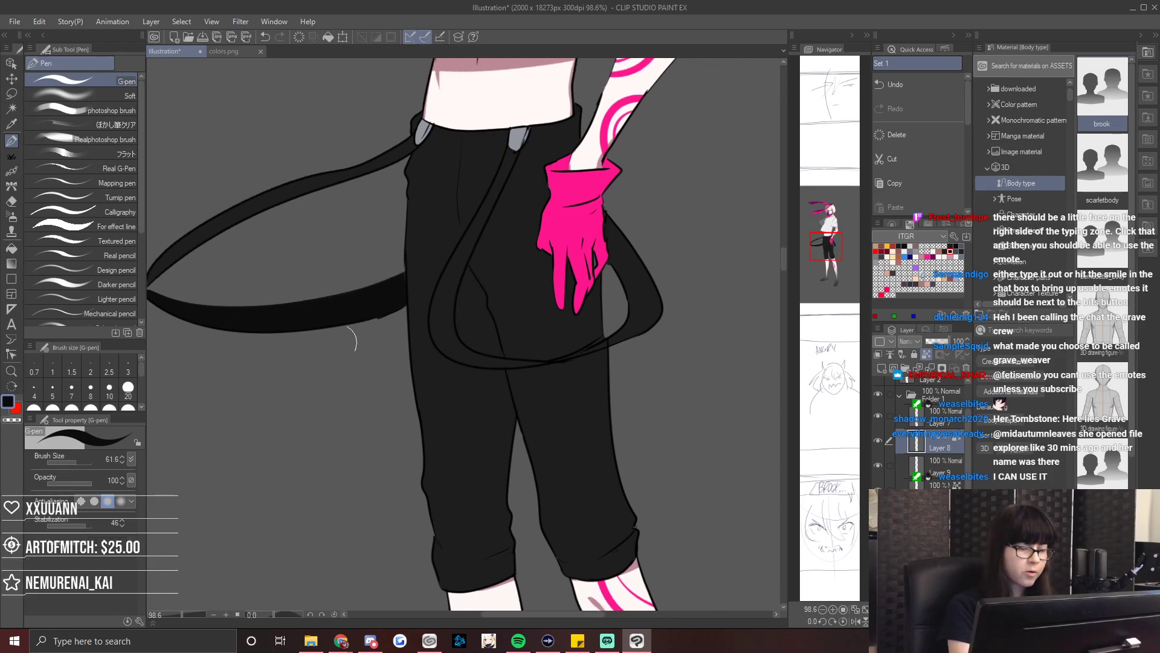
mouse_move(610, 229)
left_mouse_down()
mouse_move(630, 327)
mouse_move(618, 344)
mouse_move(642, 272)
mouse_move(651, 342)
mouse_move(657, 296)
mouse_move(608, 338)
left_mouse_up()
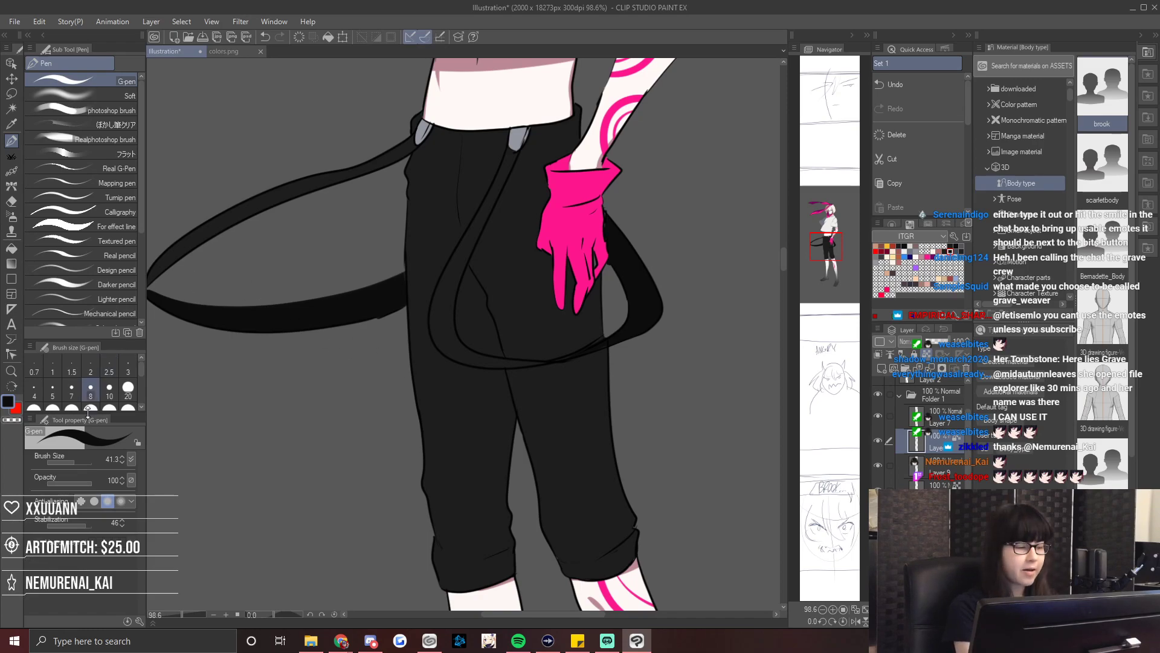
Try near-black fold shadows on the trousers' front seam, crotch and cuffs with a brush size of 21.1.
left_click(75, 464)
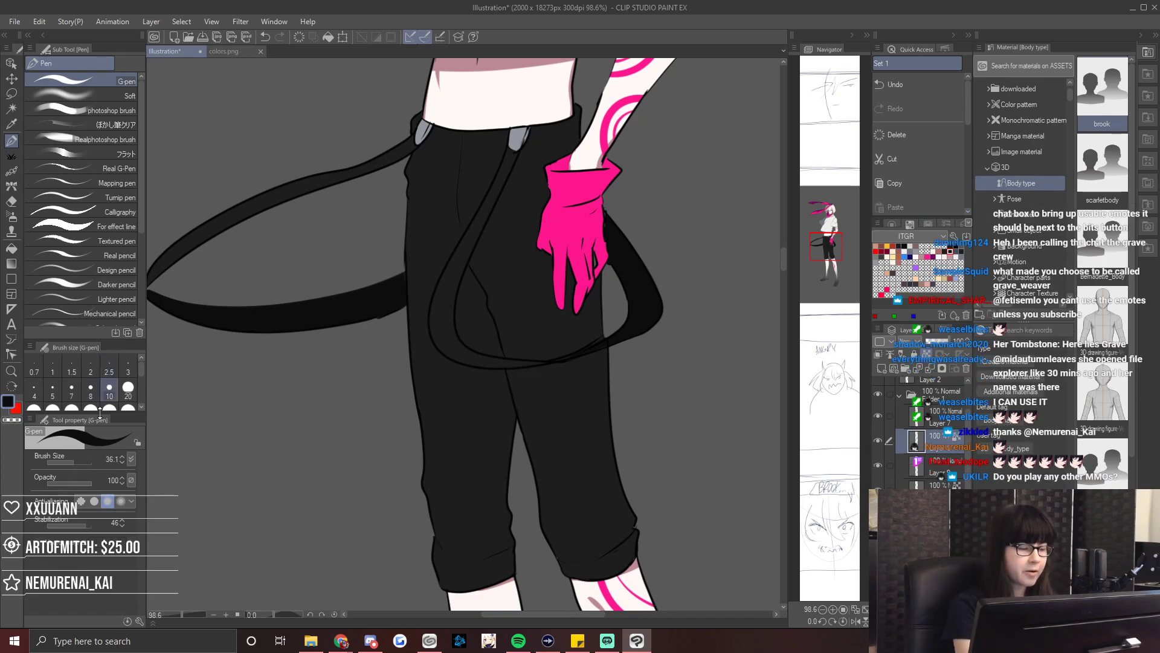
left_click(71, 464)
left_click_drag(461, 129, 455, 209)
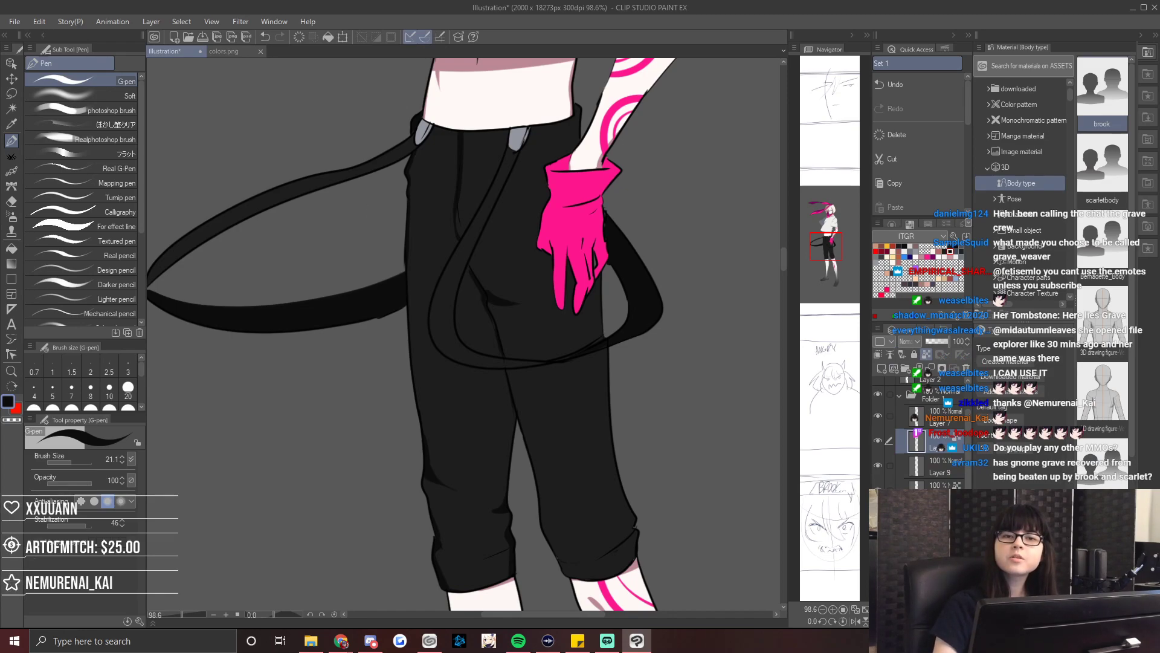
key("alt+Tab")
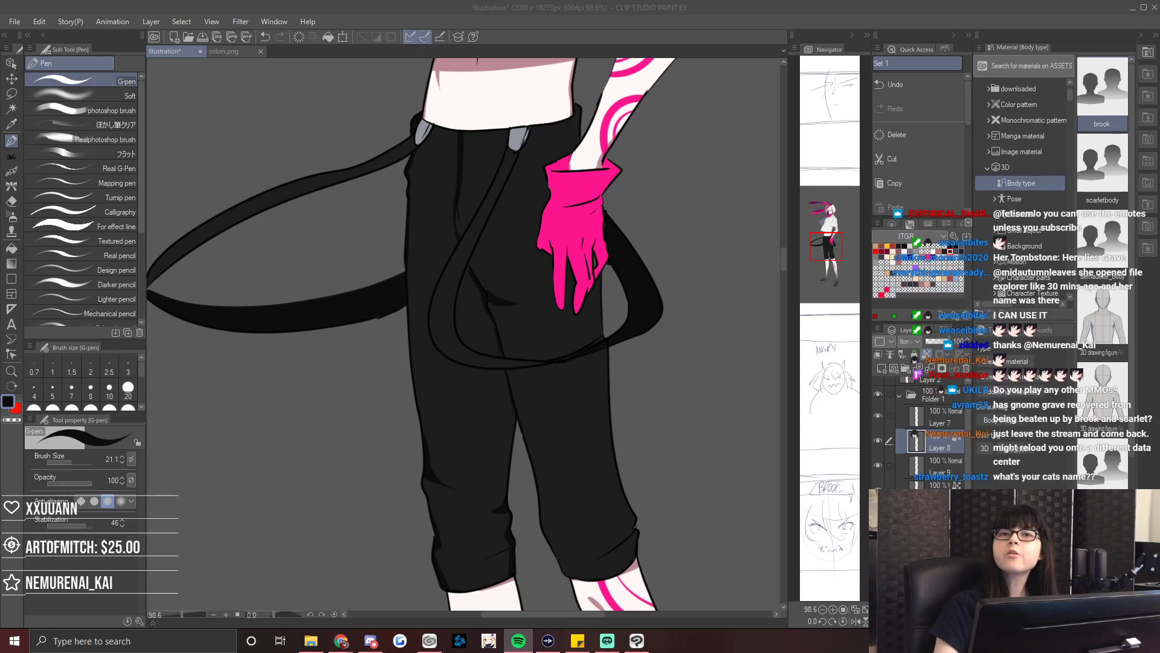
key("alt+Tab")
key("alt+Tab")
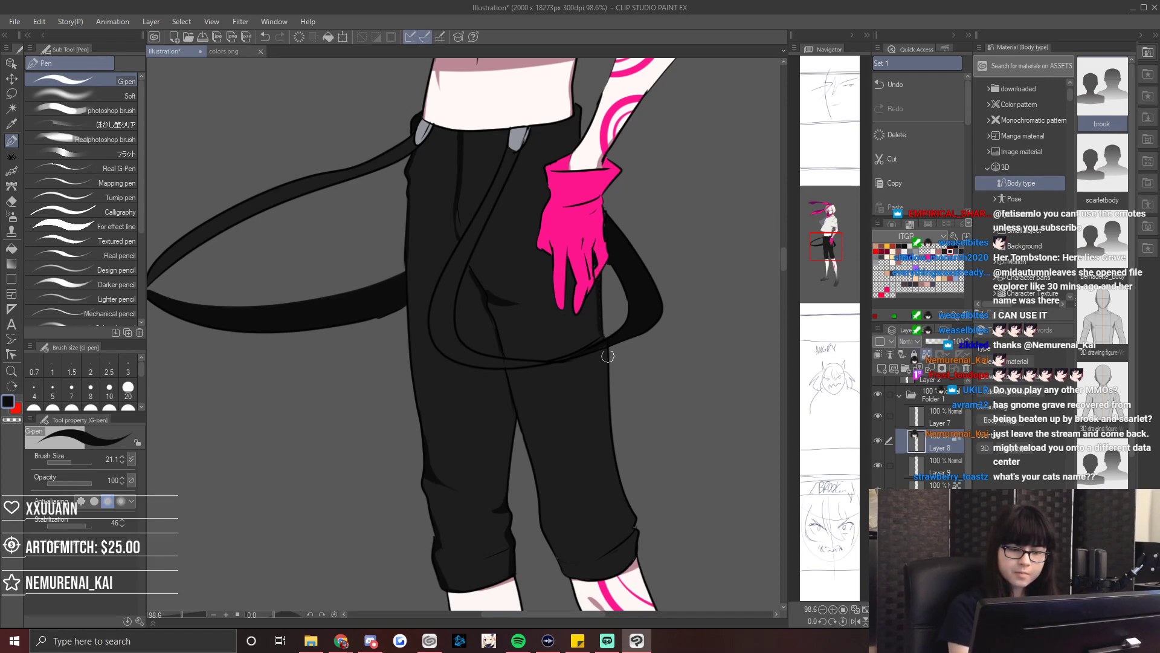
Paint over the trousers' fold shadows at crotch, seam and cuff with the sampled base black at brush size 80.6.
key("h")
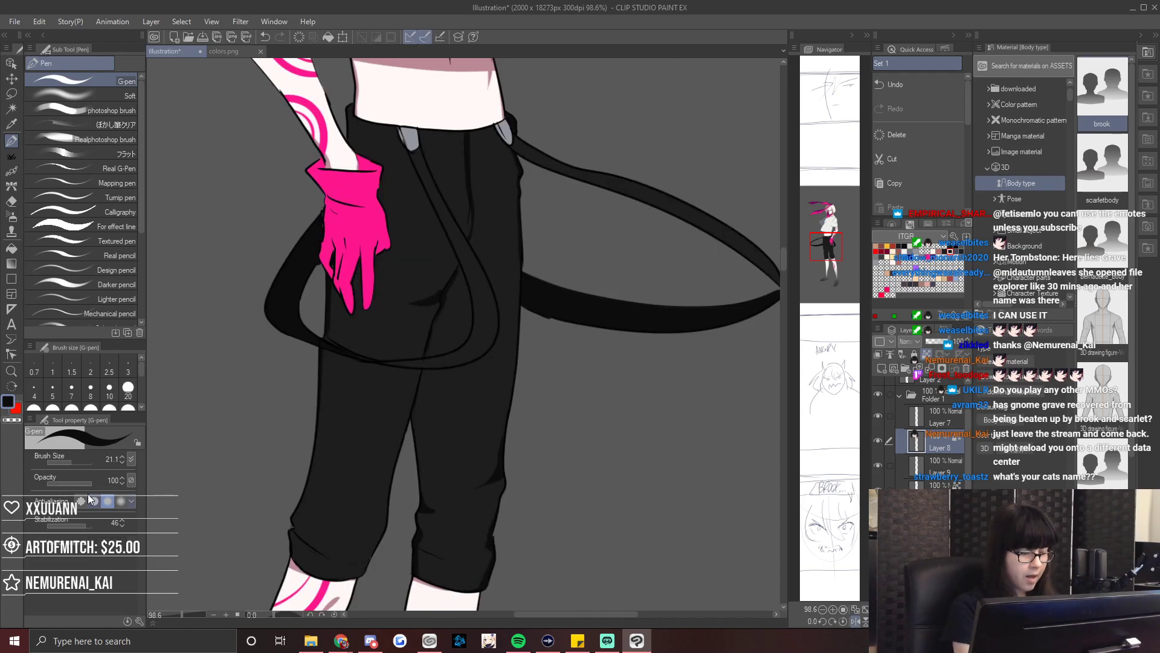
left_click(78, 462)
left_click(412, 327, "alt")
left_click_drag(415, 314, 436, 306)
left_click_drag(468, 217, 463, 178)
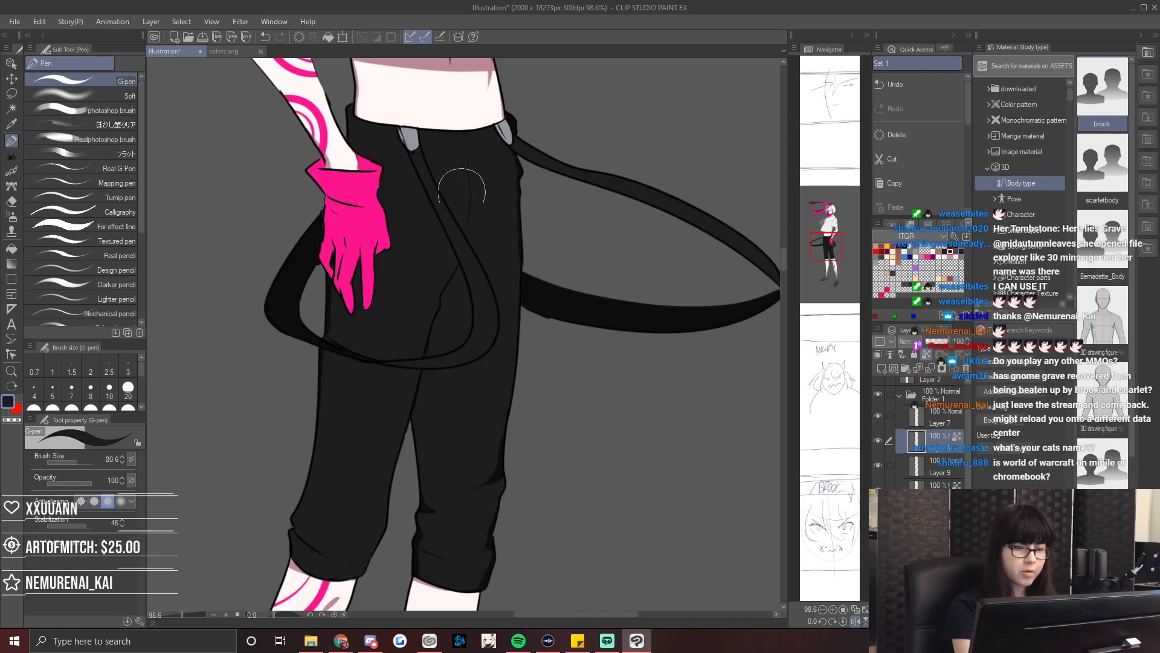
left_click(457, 460)
mouse_move(431, 518)
left_mouse_down()
mouse_move(490, 432)
mouse_move(454, 592)
mouse_move(487, 578)
left_mouse_up()
key("ctrl+z")
left_click(457, 405, "alt")
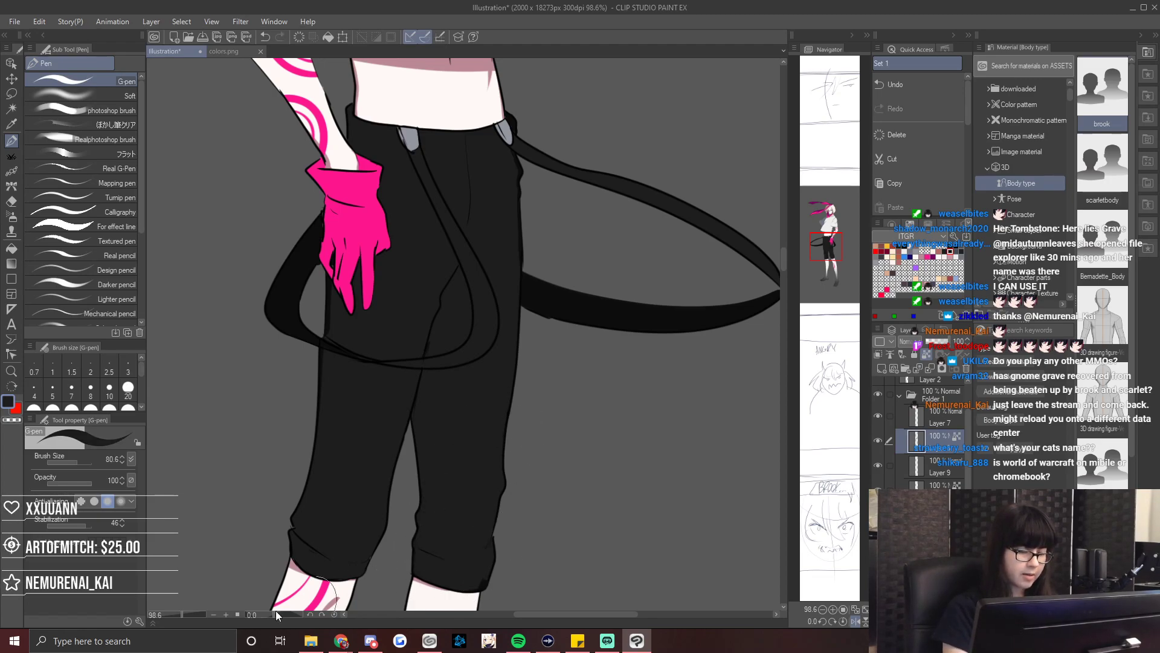
Shade the far trouser leg in near-black from the hip down to the cuff.
left_click_drag(179, 615, 173, 621)
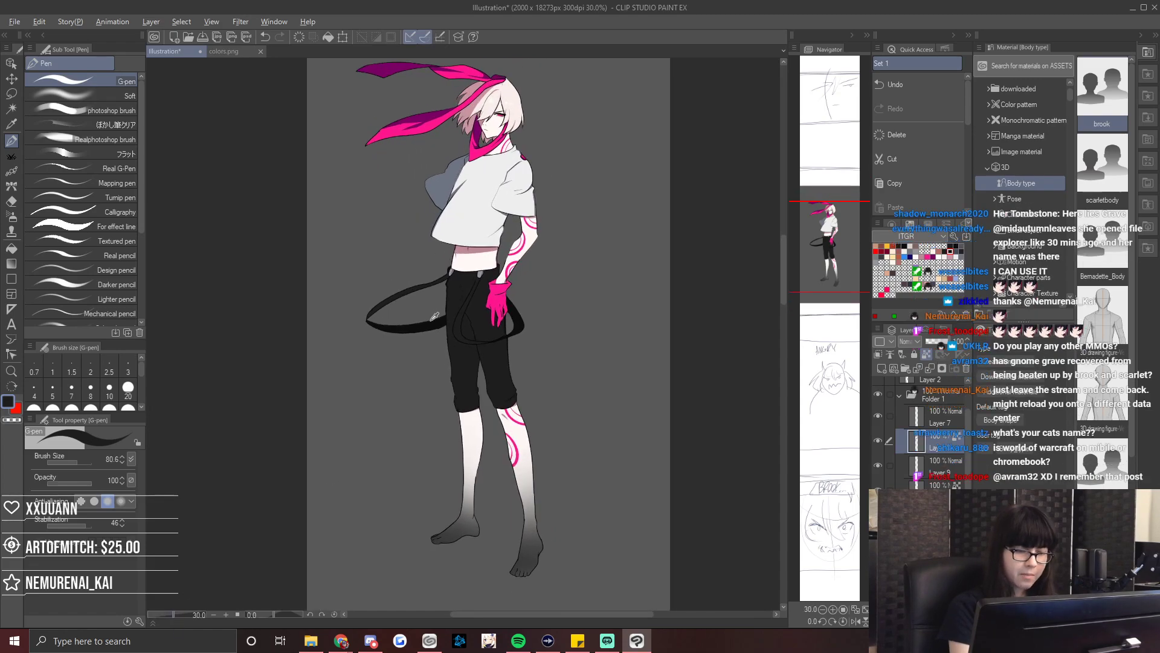
left_click_drag(455, 287, 463, 399)
left_click_drag(450, 339, 474, 411)
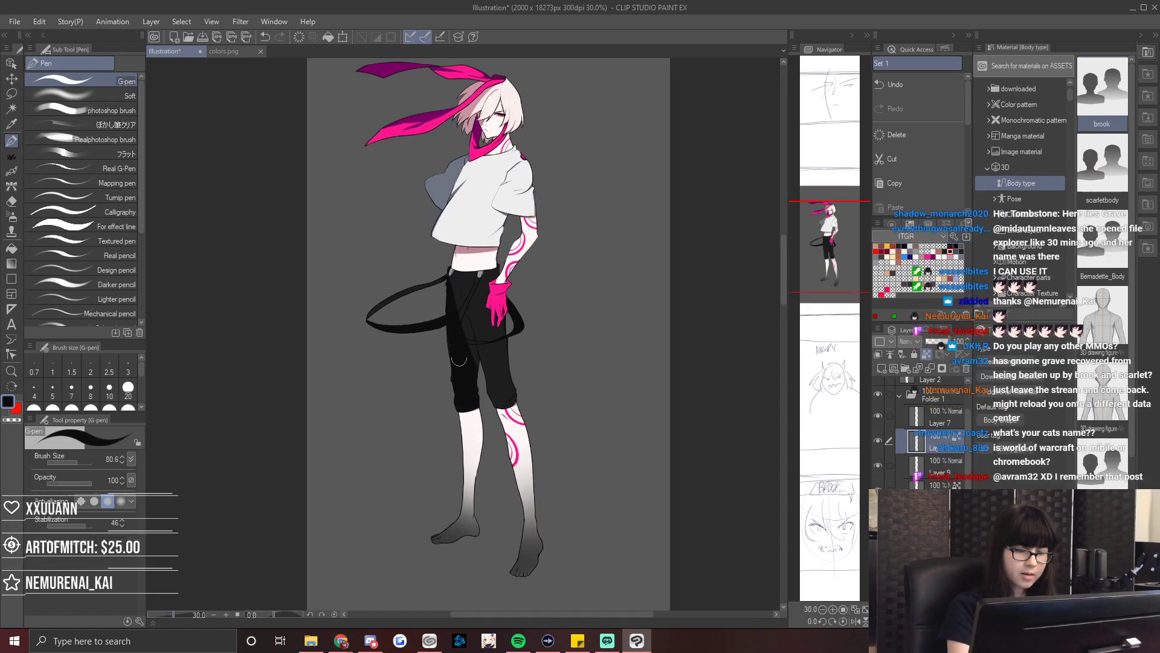
Shade the far bare leg from the trouser cuff to the ankle in the dusky pink skin shadow colour.
left_click(476, 417, "alt")
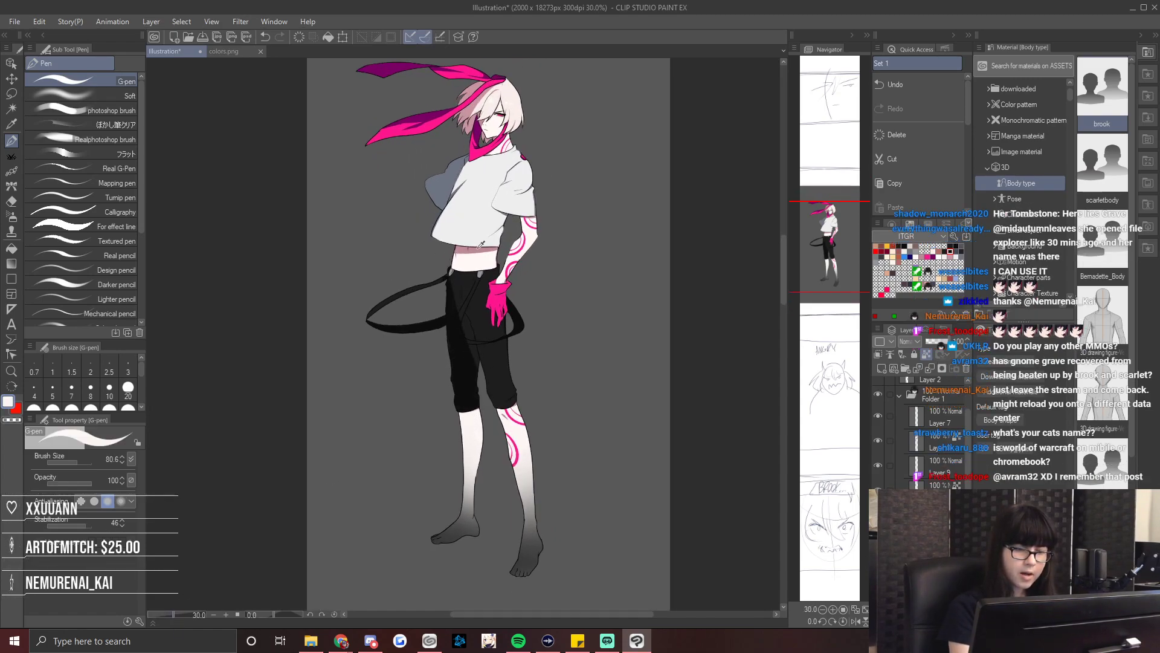
left_click(512, 448, "alt")
left_click_drag(467, 417, 488, 464)
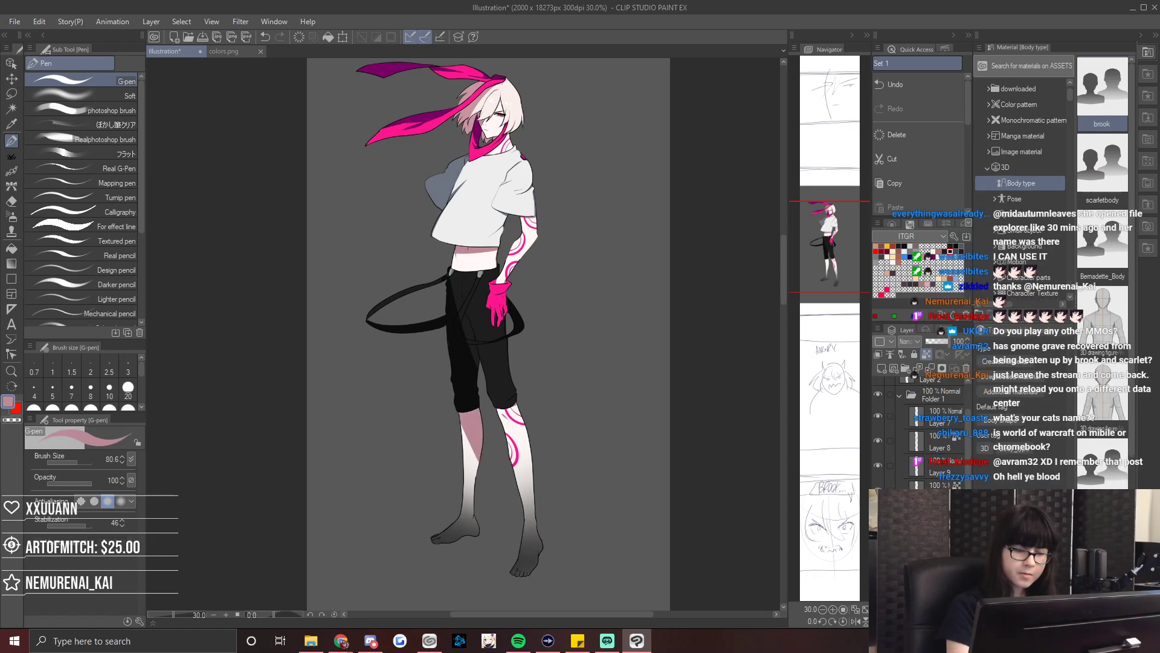
left_click_drag(463, 416, 471, 533)
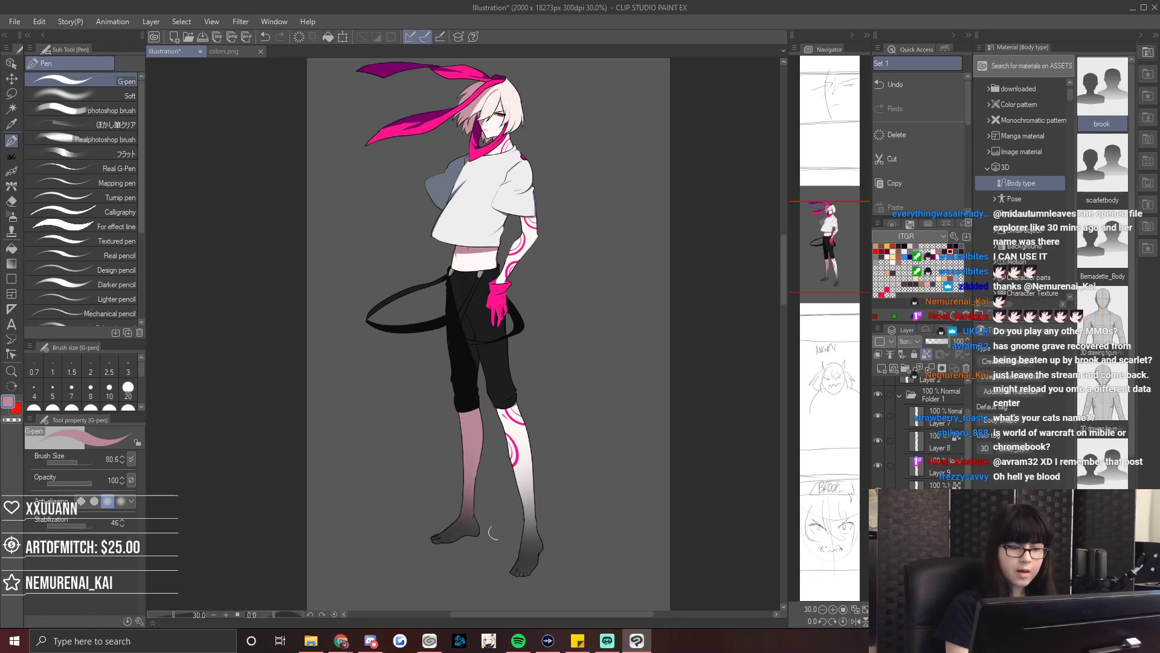
Repaint the front strap loop crossing the shaded trouser leg in the lighter base black with a brush size of 24.2.
key("h")
key("alt")
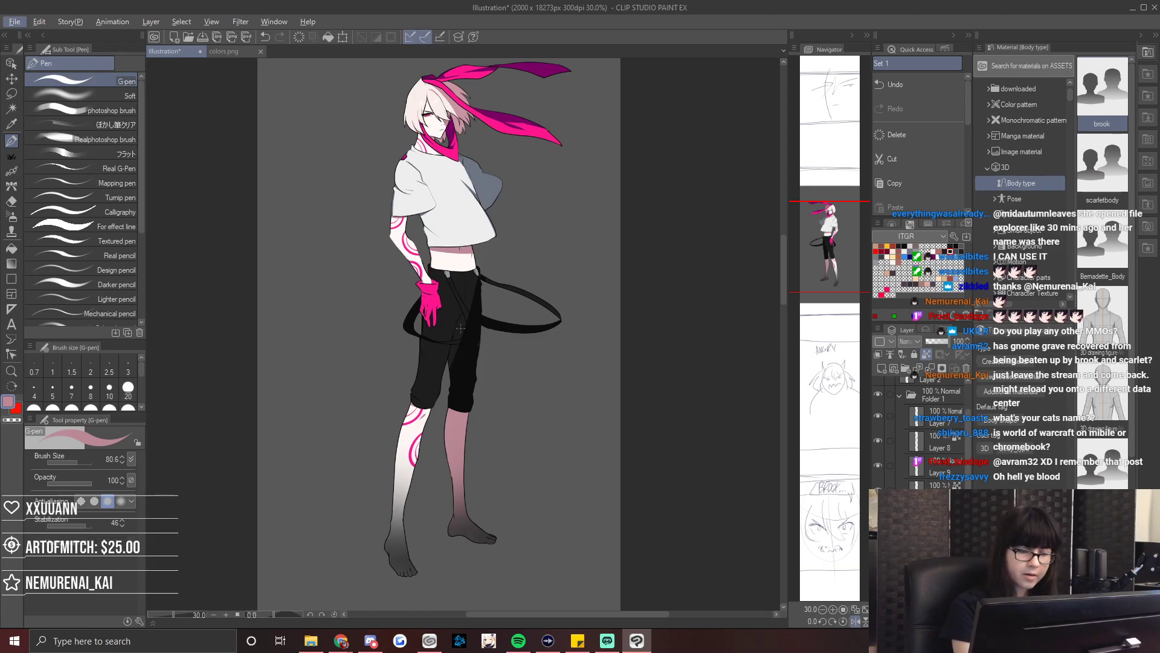
scroll(424, 407, "up", 6)
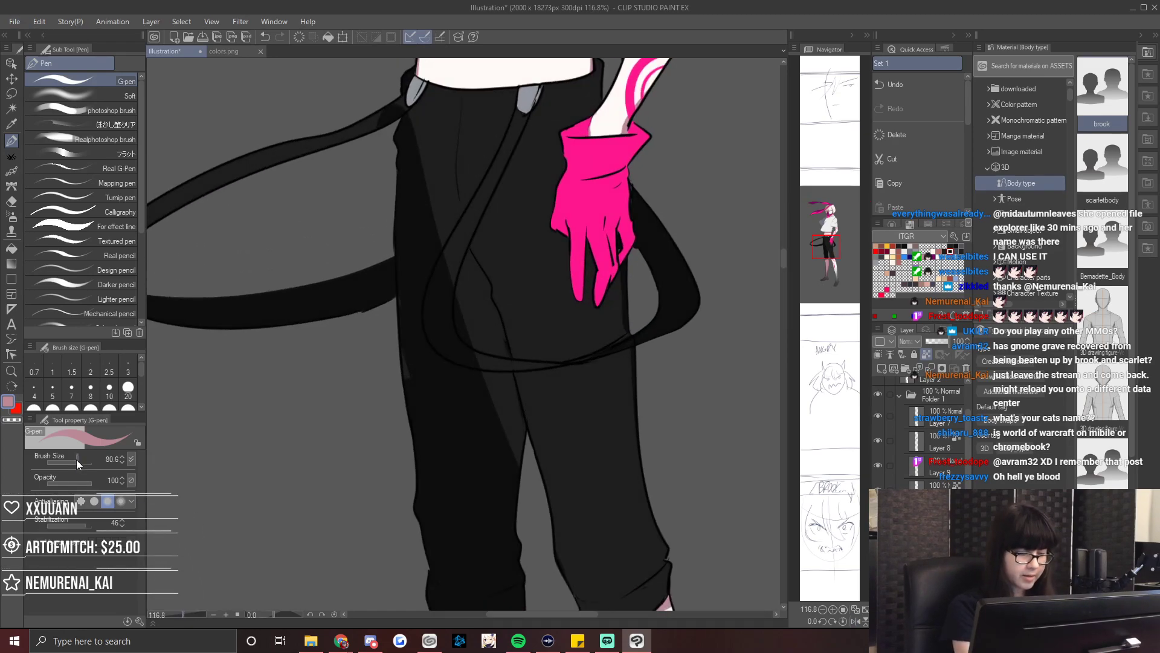
left_click(429, 415, "ctrl+shift")
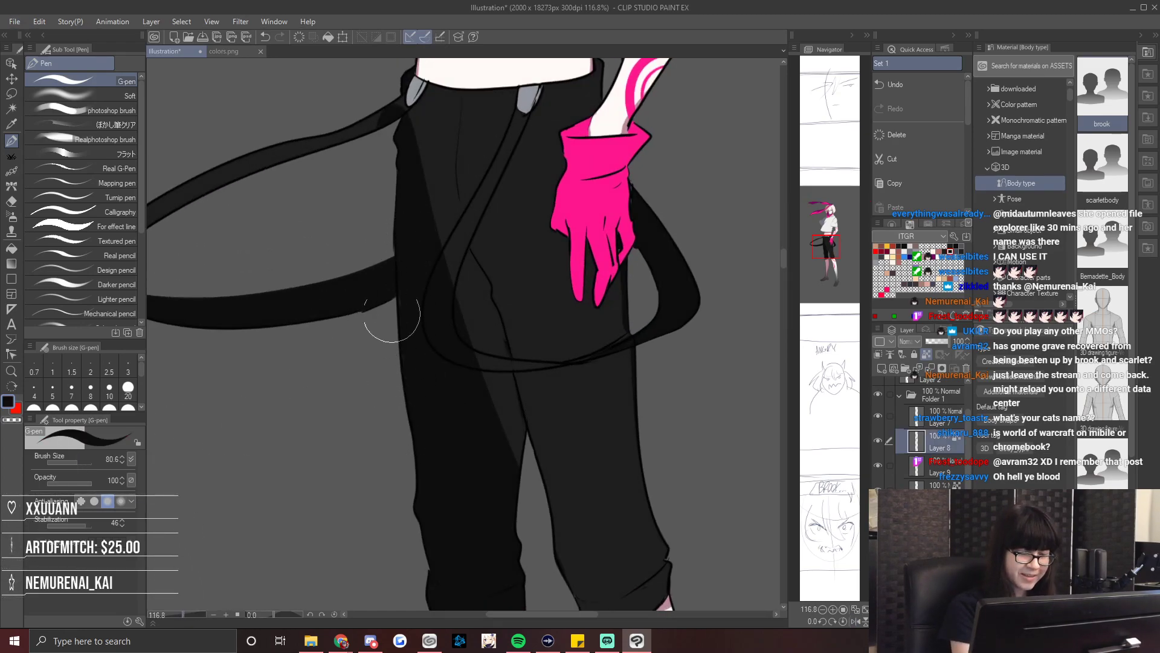
left_click(71, 463)
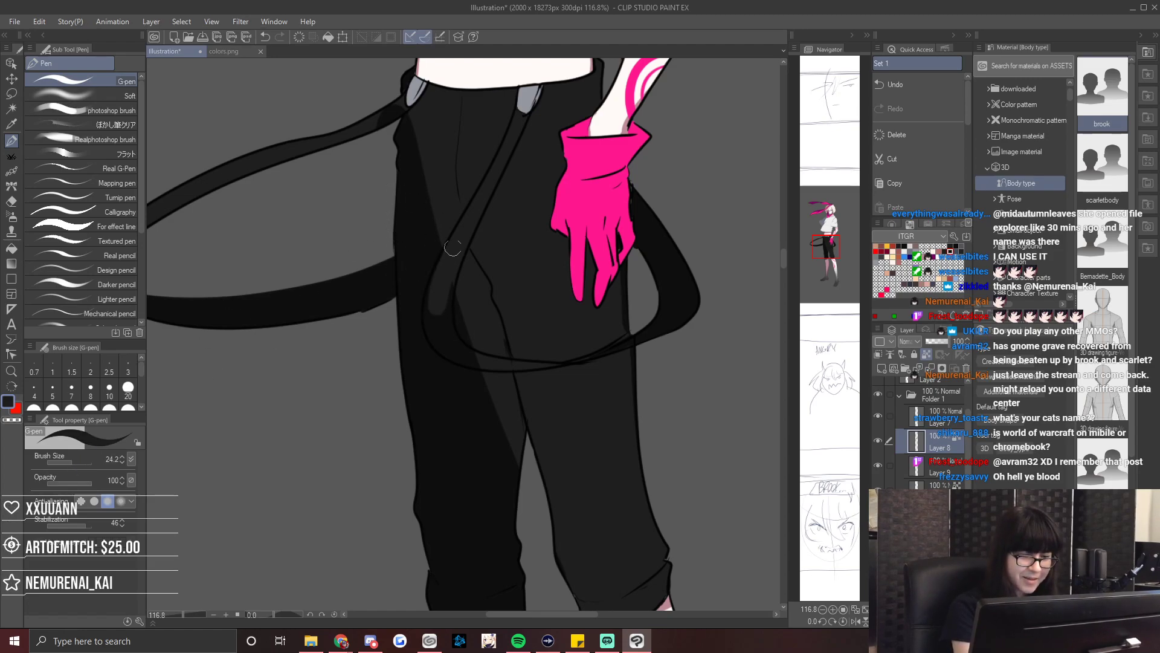
mouse_move(438, 323)
left_mouse_down()
mouse_move(457, 358)
mouse_move(440, 322)
mouse_move(482, 357)
left_mouse_up()
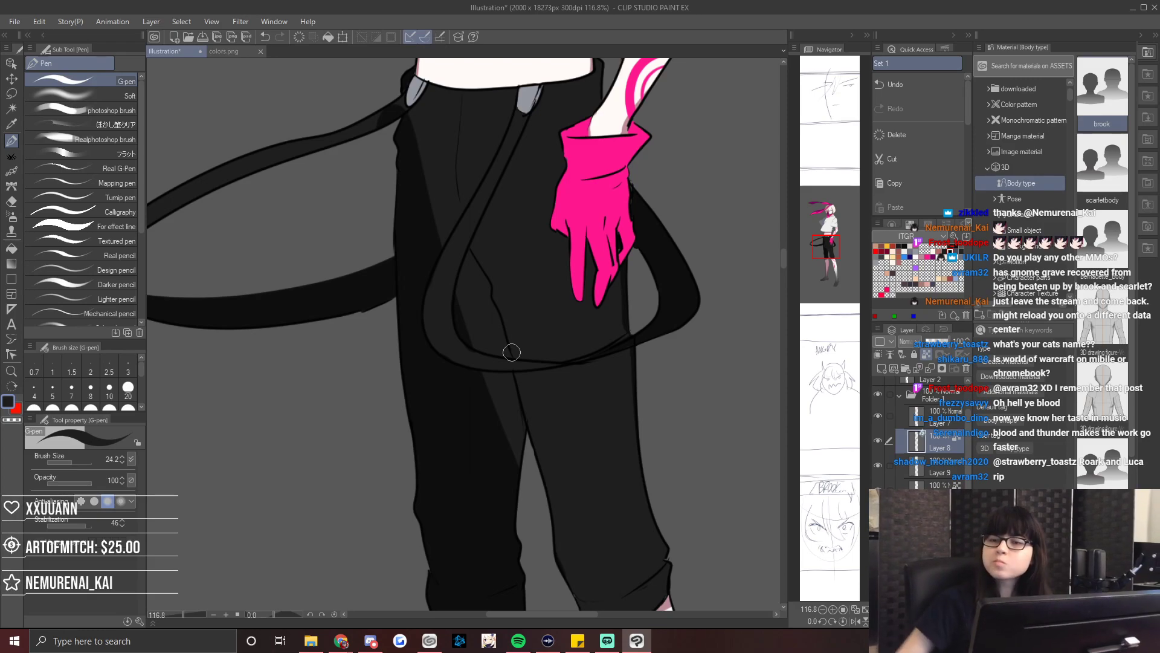
Shade the pink glove's cuff, hand edge and rear fingers in the scarf's purple shadow colour.
mouse_move(844, 241)
left_mouse_down()
mouse_move(839, 210)
mouse_move(830, 237)
left_mouse_up()
left_click(324, 238, "alt")
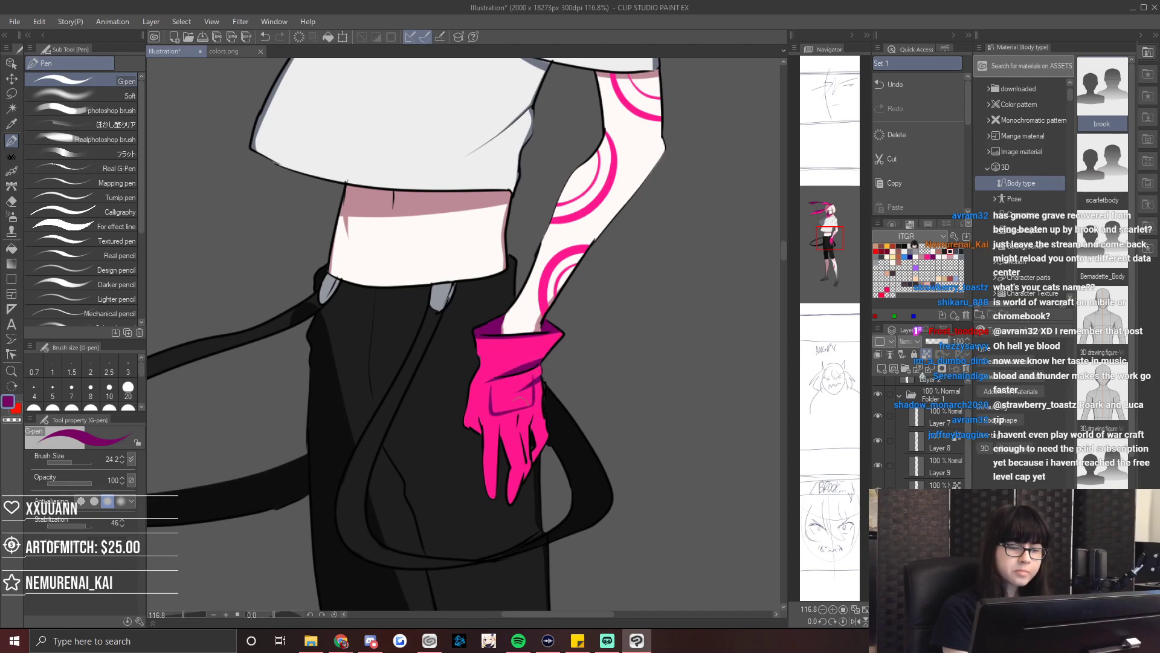
left_click_drag(525, 457, 515, 491)
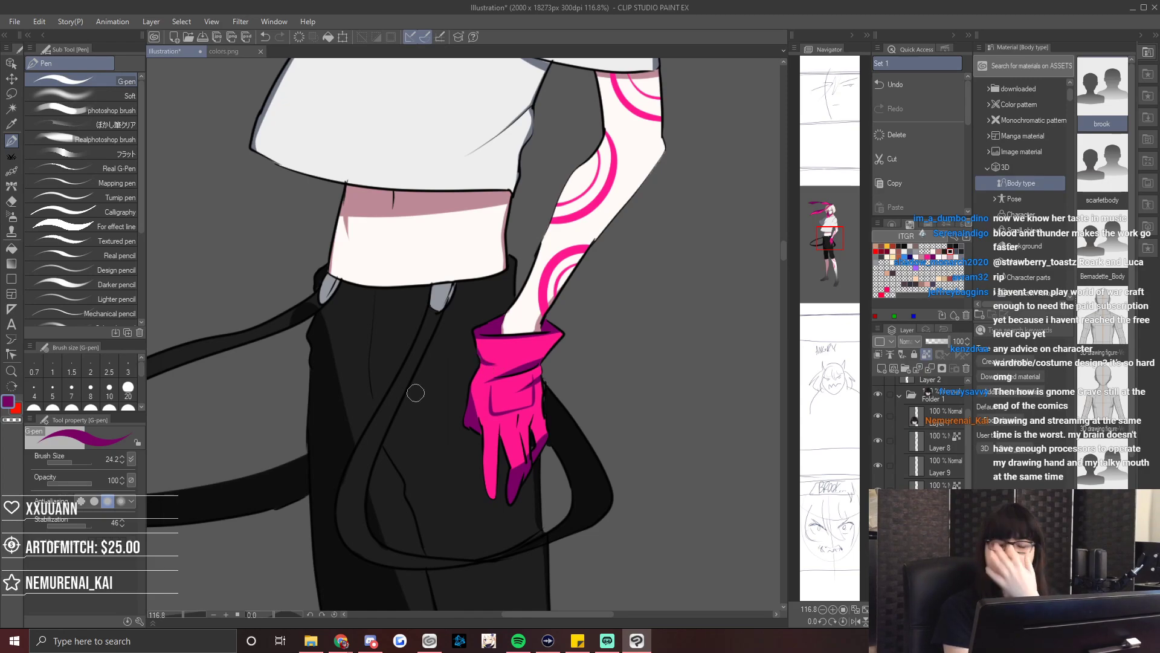
Save the illustration under the file name test.
left_click_drag(183, 617, 177, 620)
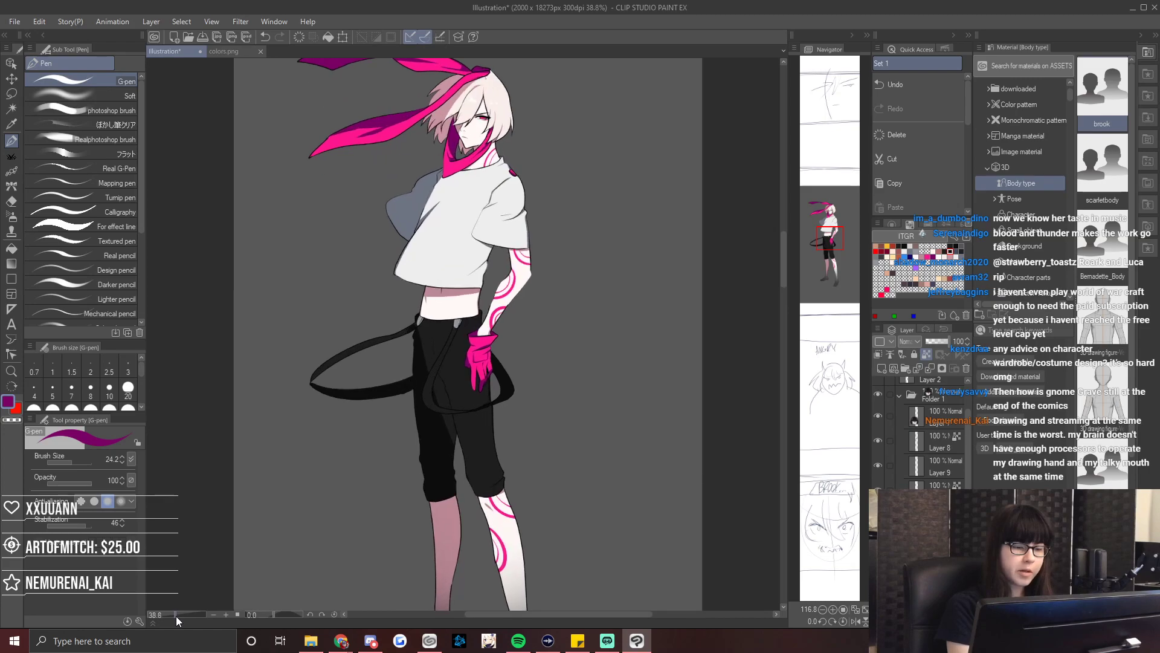
key("ctrl+s")
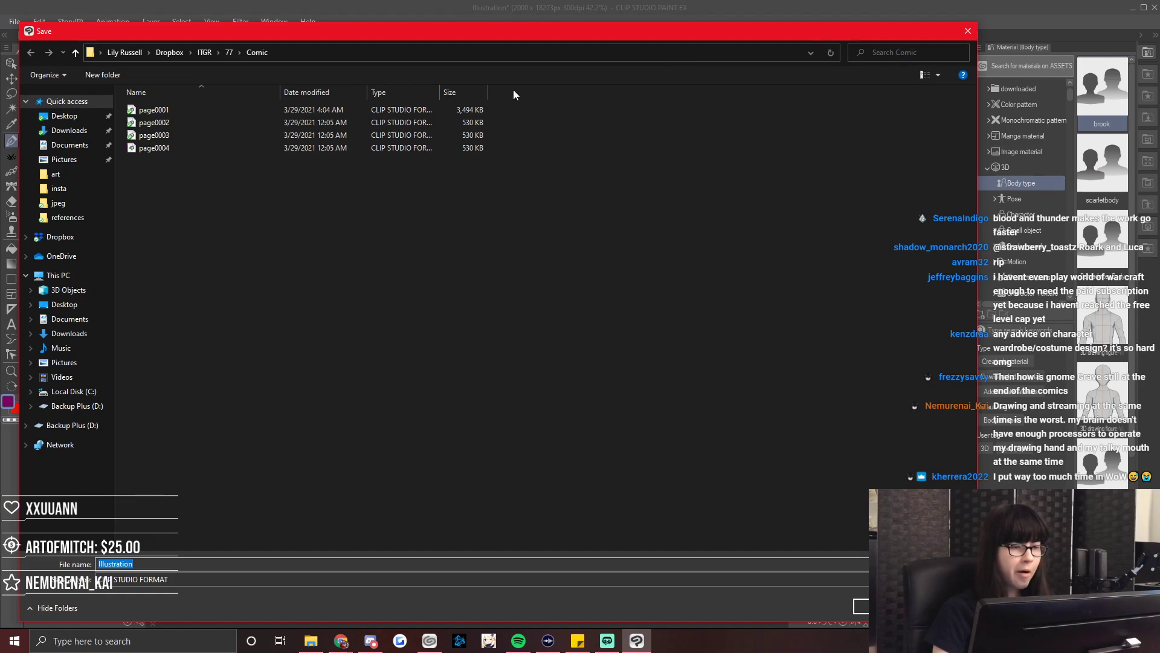
key("Escape")
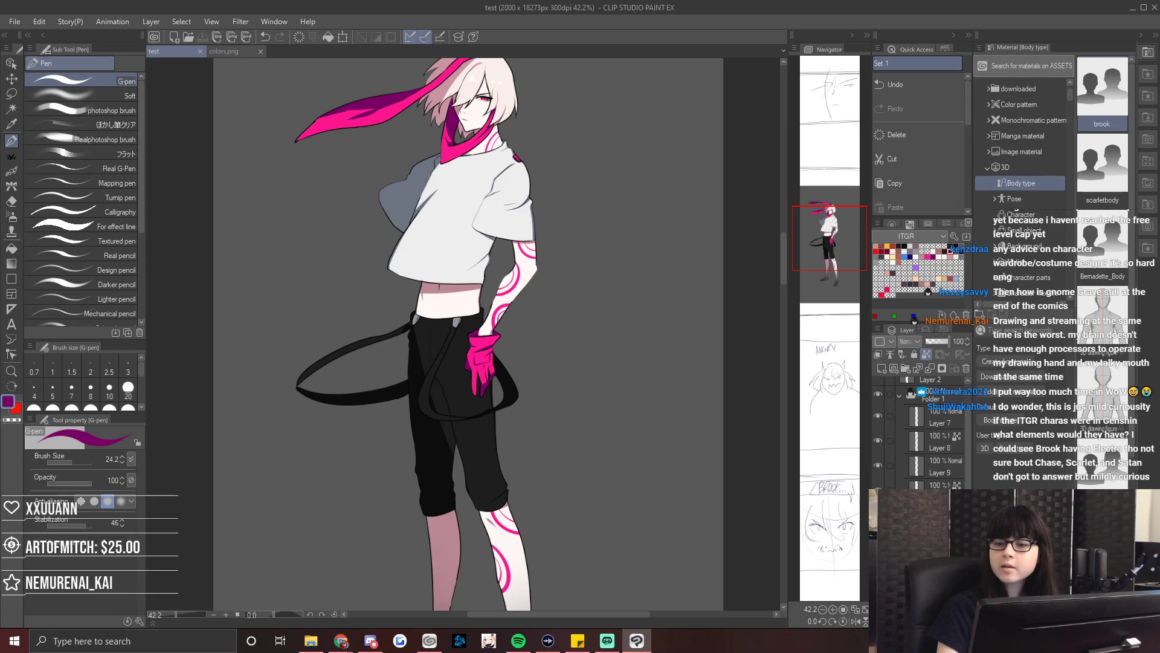
Refine the shadow beneath the shirt hem on the bare midriff using the dusky pink shadow and pale skin colours.
key("ctrl+minus")
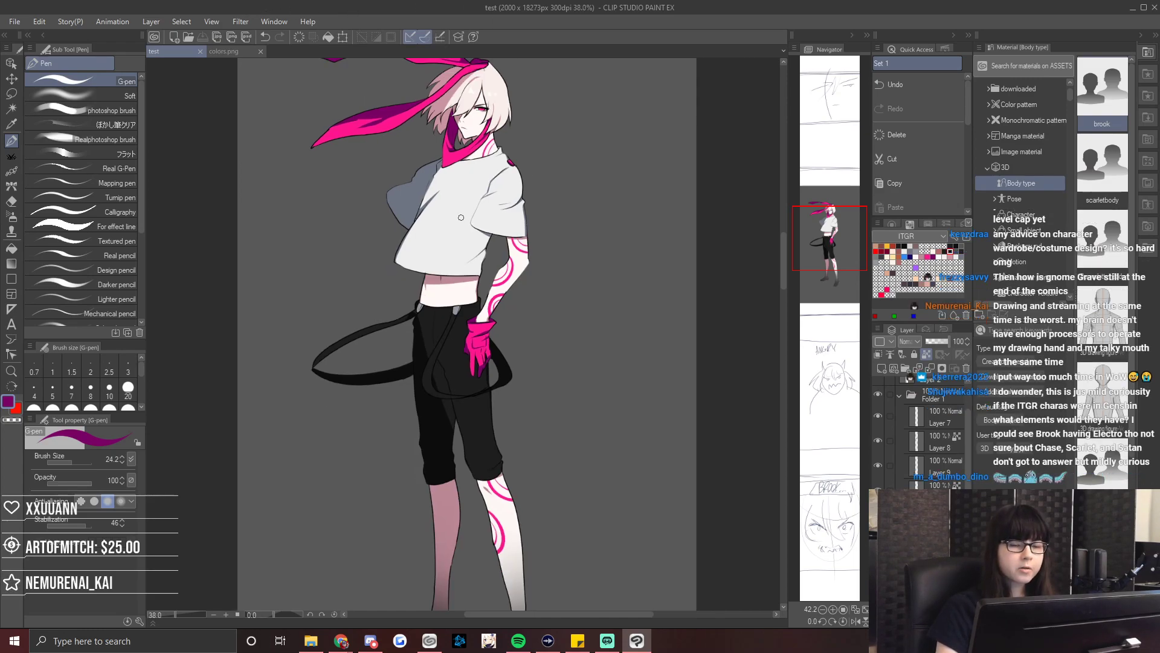
left_click_drag(834, 249, 831, 236)
scroll(472, 237, "up", 2)
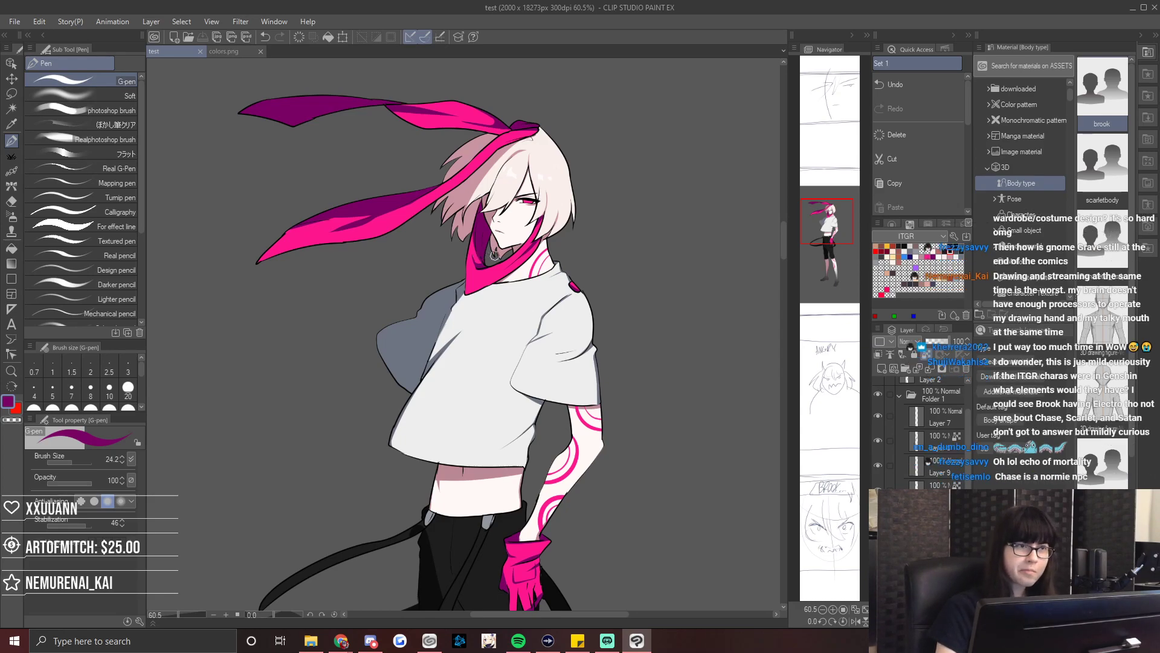
scroll(508, 256, "down", 1)
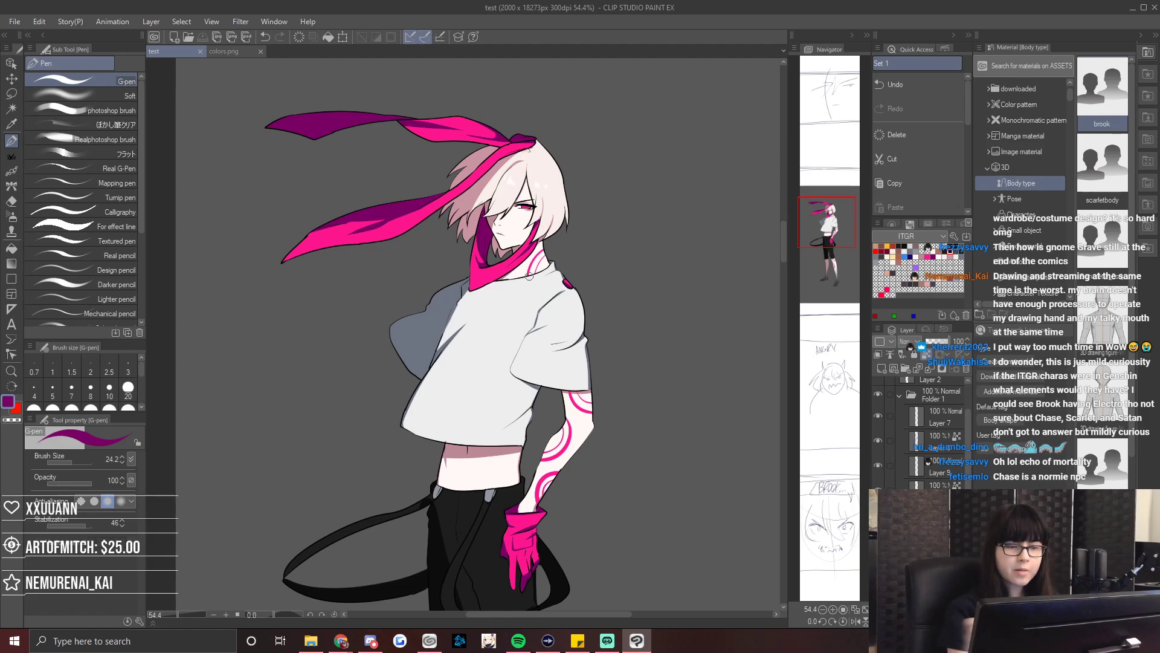
mouse_move(831, 227)
left_mouse_down()
mouse_move(824, 248)
mouse_move(821, 237)
left_mouse_up()
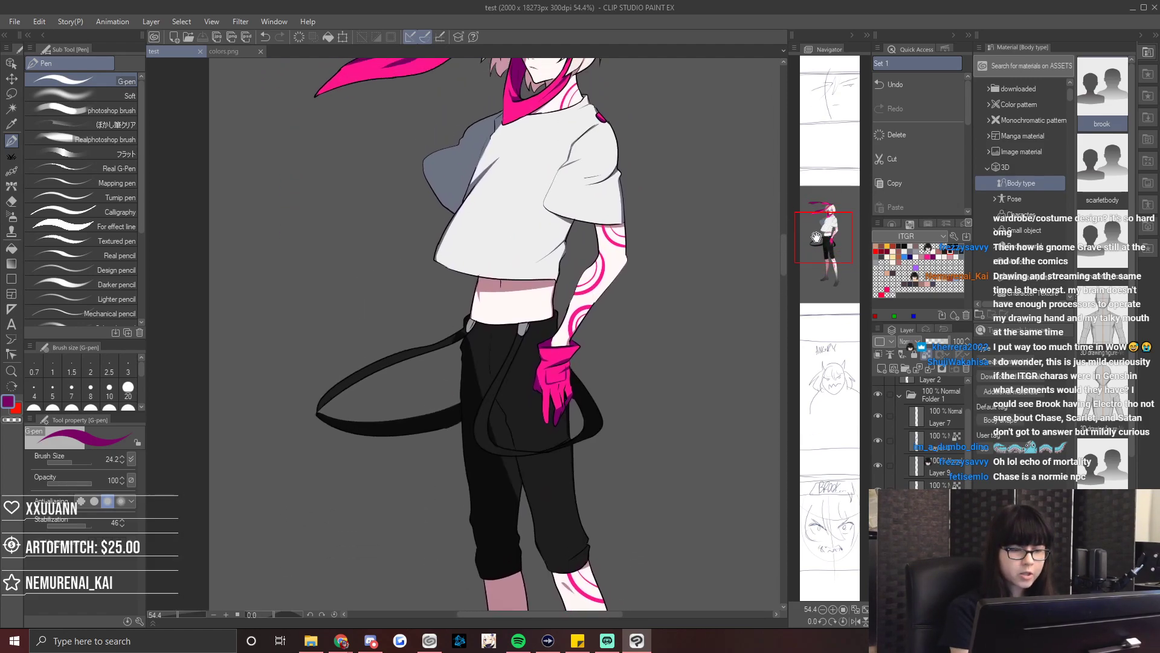
left_click(493, 280, "alt")
left_click_drag(475, 284, 487, 282)
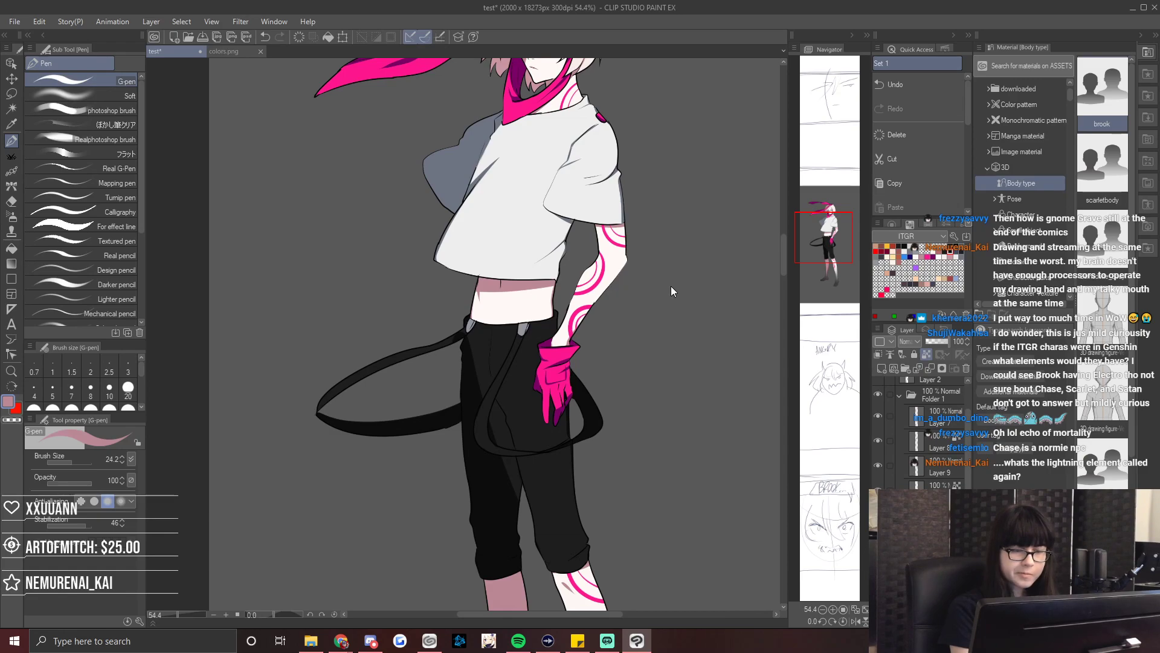
left_click(496, 292, "alt")
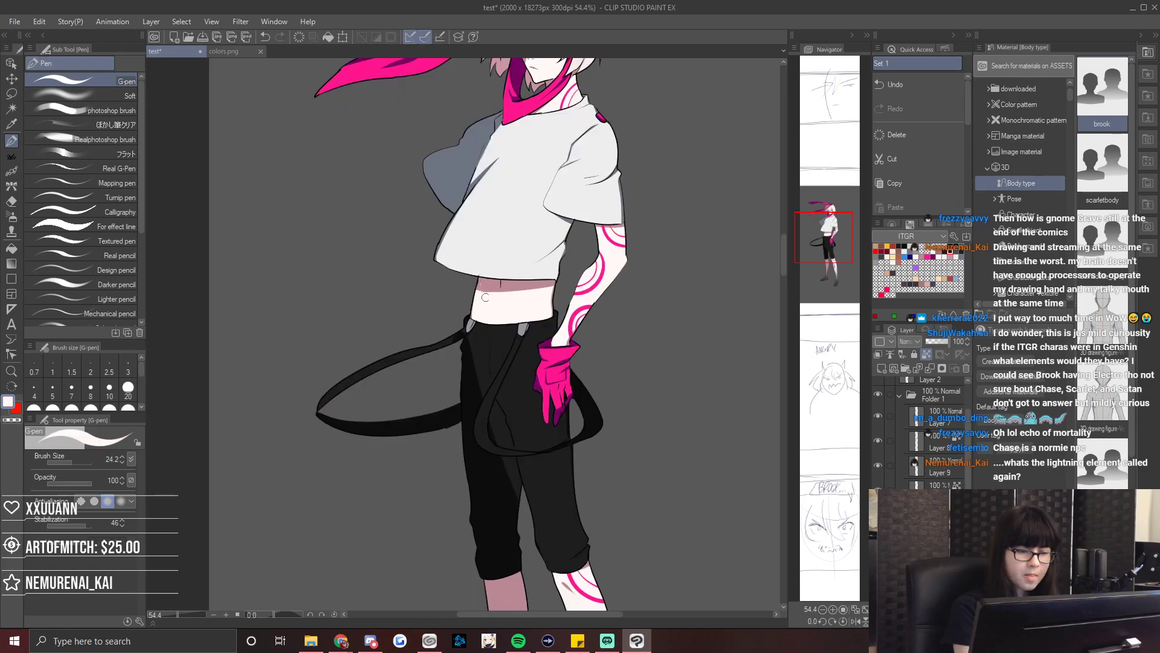
left_click(485, 290, "alt")
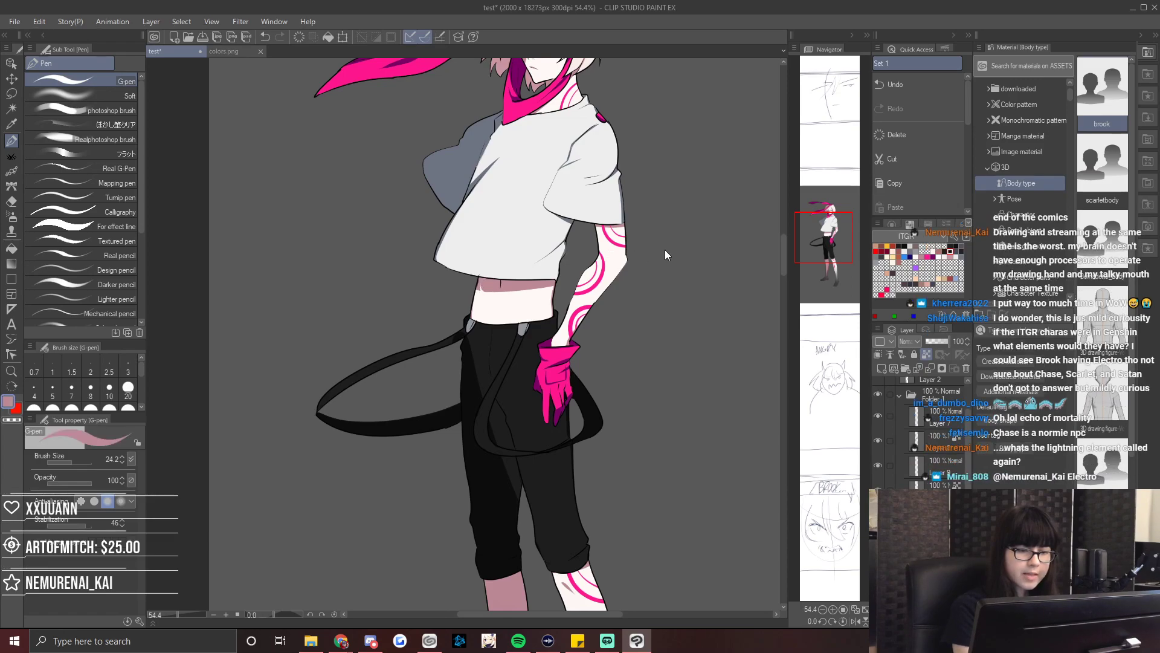
key("h")
left_click(436, 286, "alt")
left_click(449, 285, "alt")
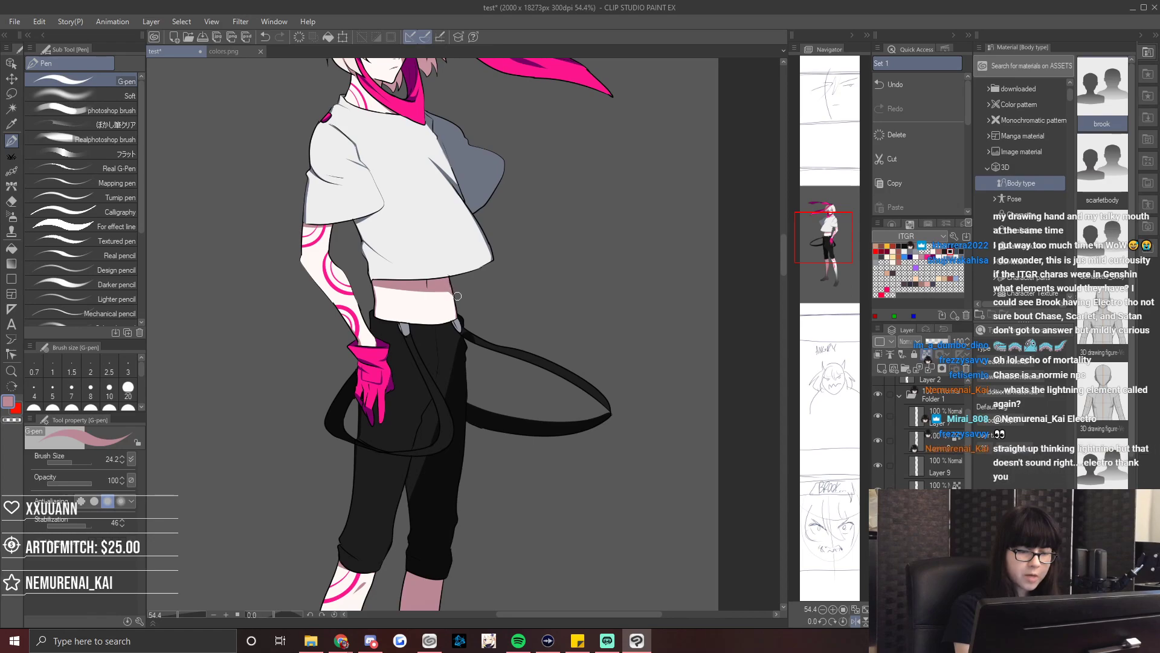
key("h")
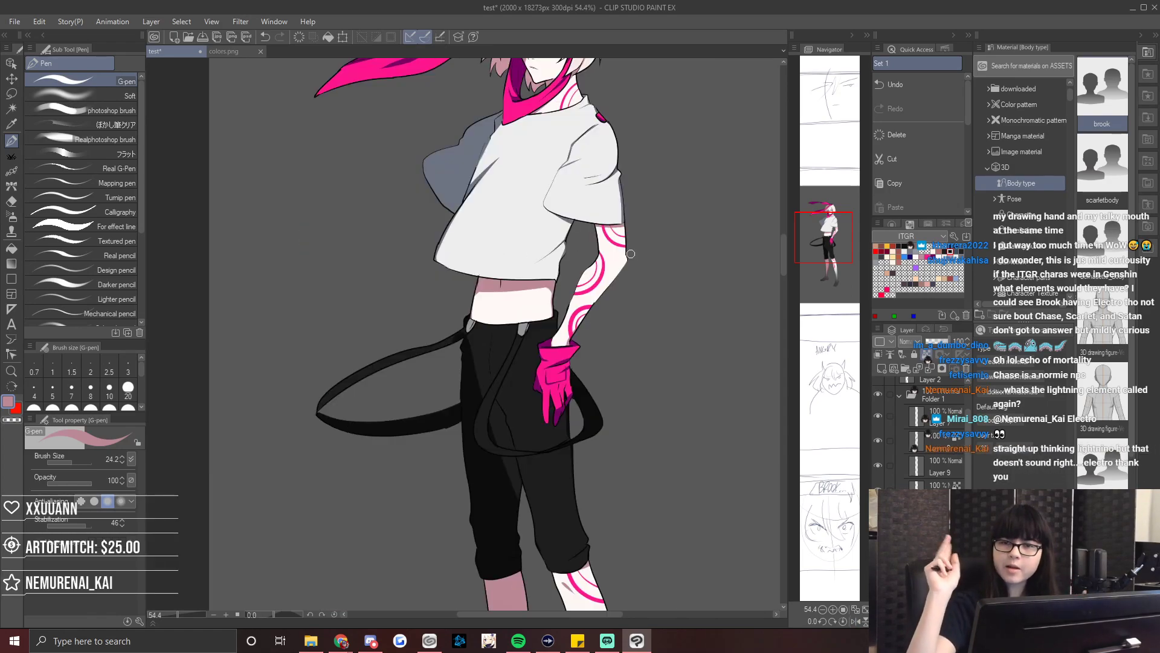
Pick up the scarf's bright pink as the drawing colour and save the illustration.
mouse_move(187, 615)
left_mouse_down()
mouse_move(176, 618)
mouse_move(198, 615)
left_mouse_up()
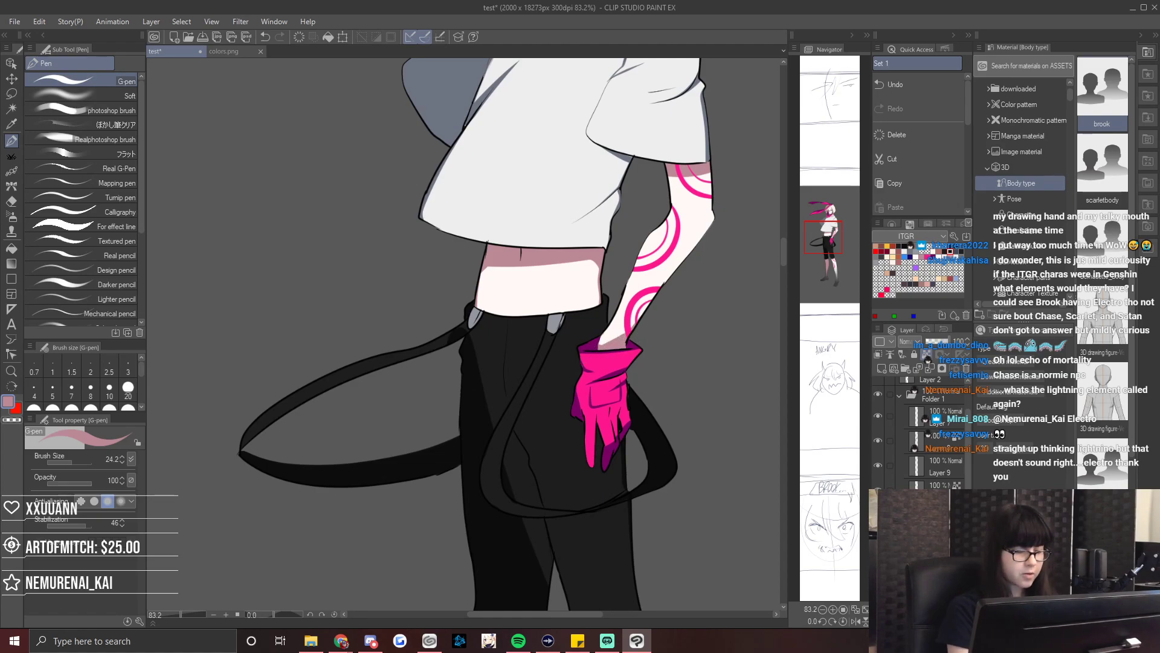
left_click_drag(184, 616, 176, 622)
left_click_drag(855, 245, 859, 228)
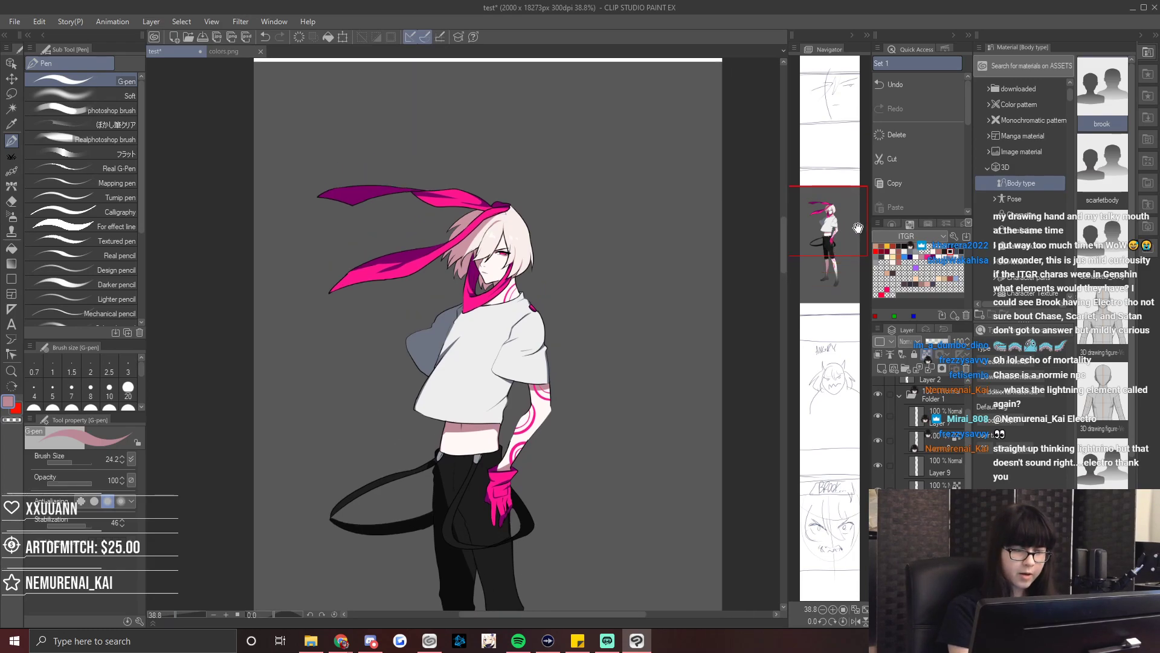
left_click(360, 270, "alt")
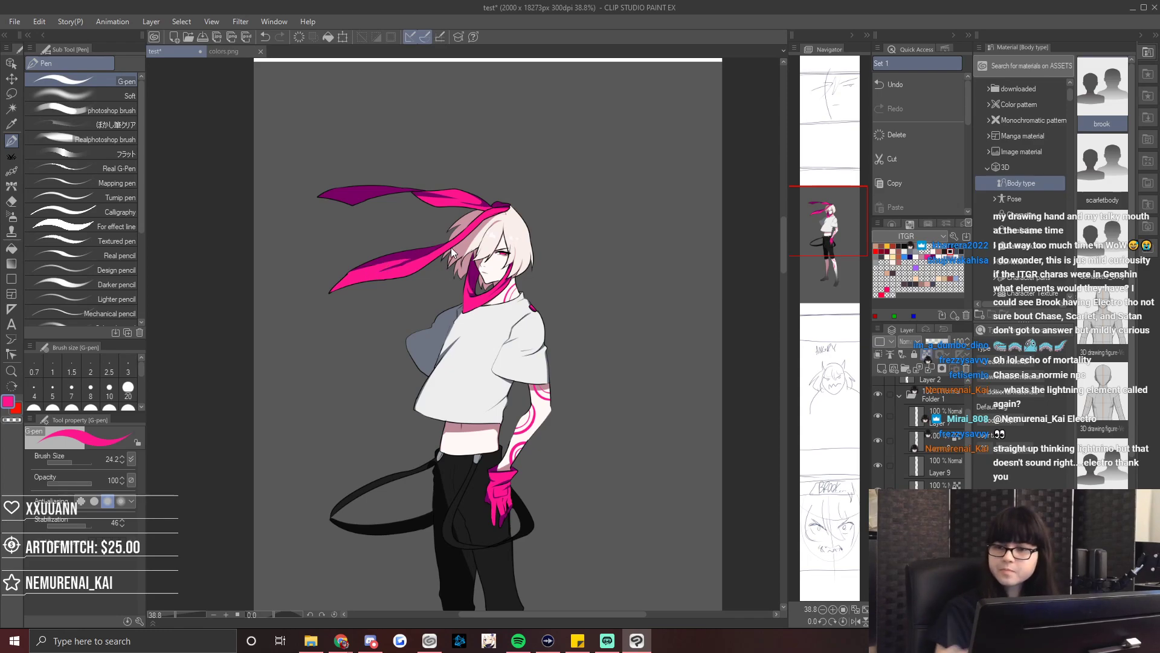
key("ctrl+s")
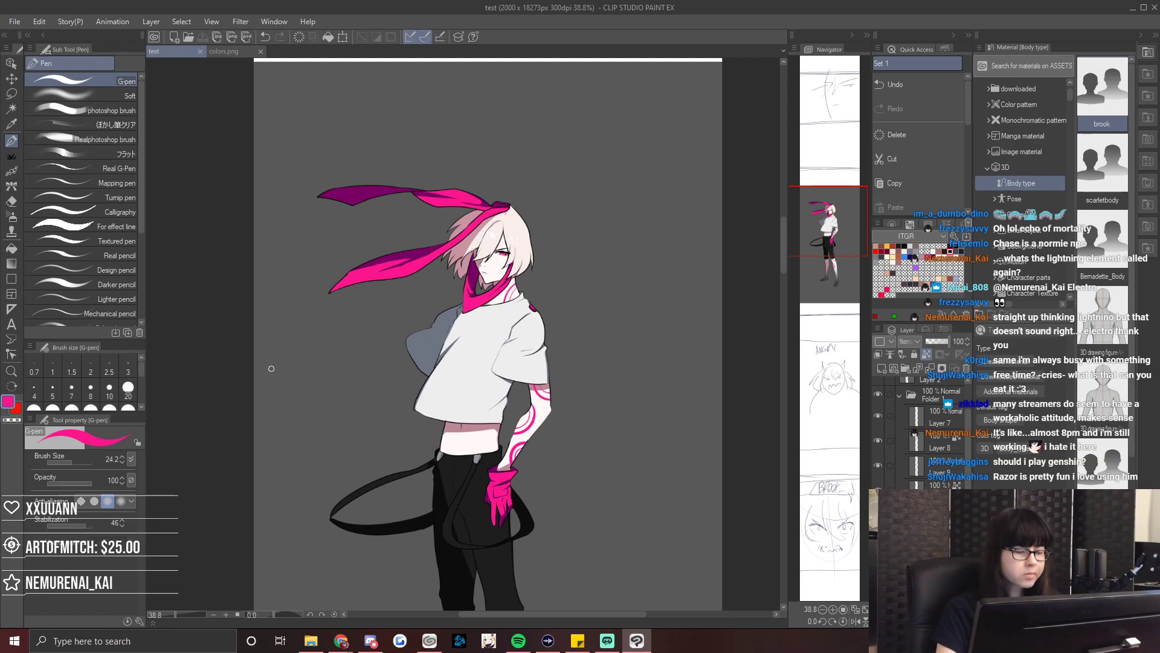
Hide the grey backdrop layer behind the full-body character and save the file.
scroll(272, 368, "down", 2)
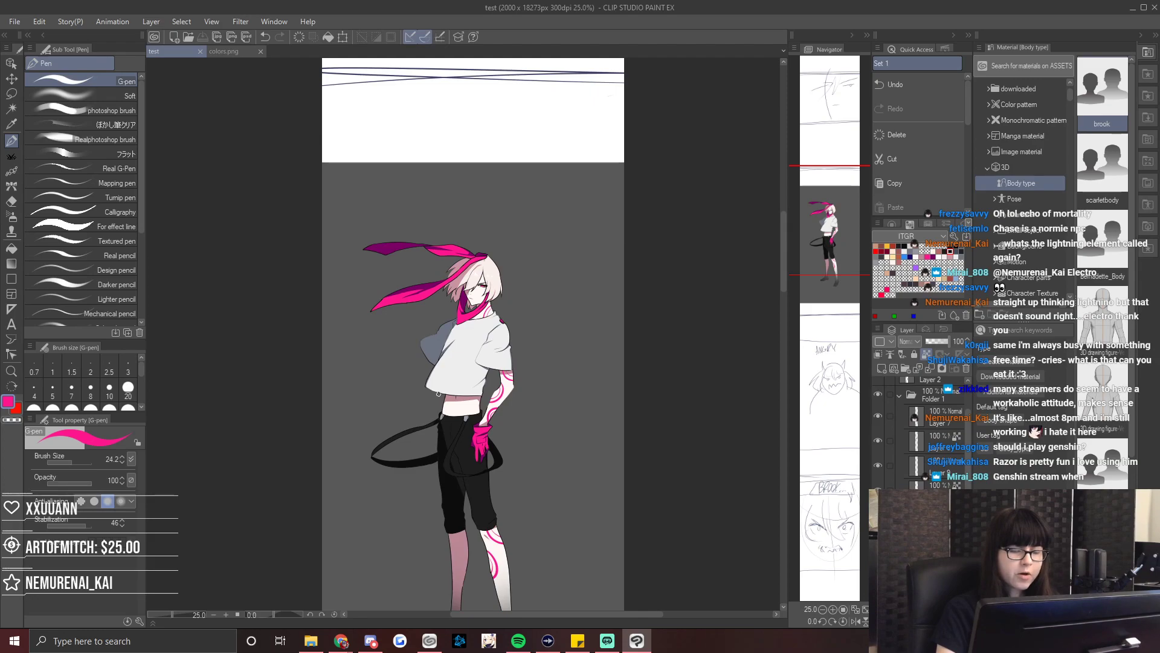
scroll(439, 393, "down", 1)
left_click_drag(839, 209, 830, 234)
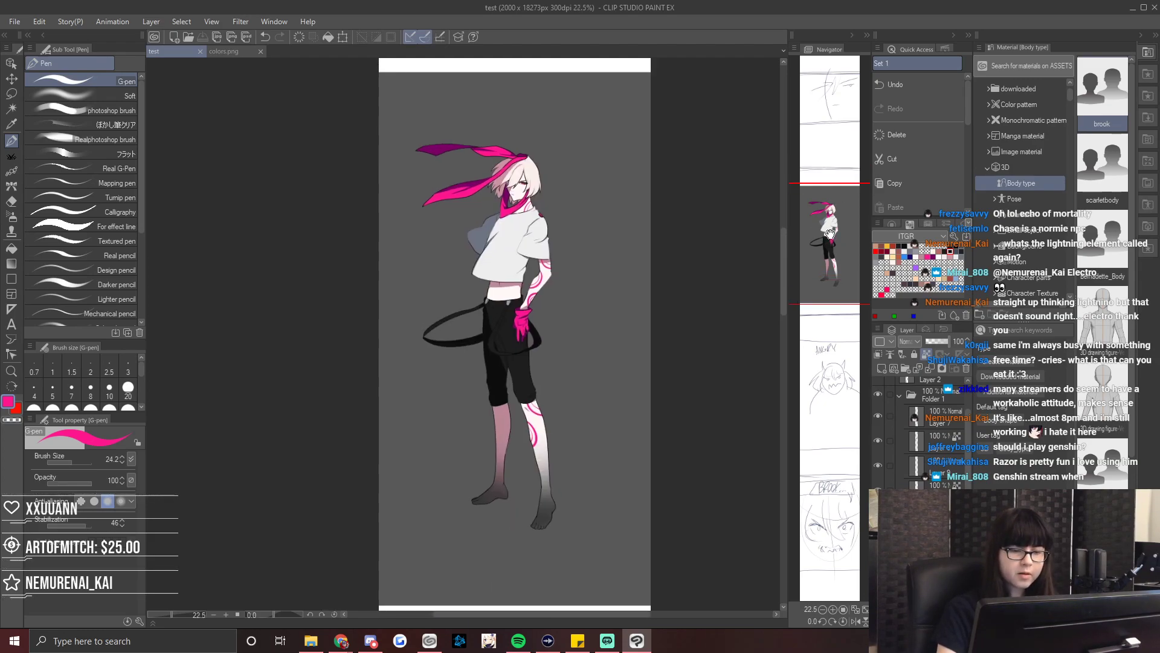
scroll(931, 423, "down", 3)
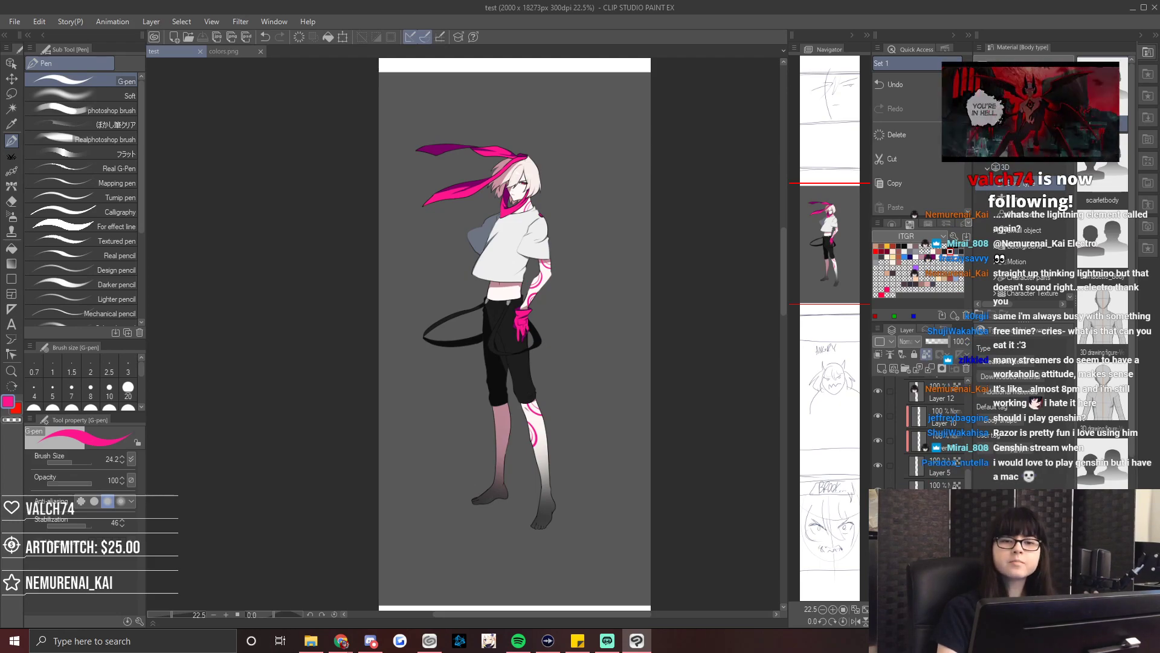
left_click(878, 490)
scroll(536, 325, "down", 2)
scroll(436, 307, "down", 1)
scroll(423, 411, "up", 3)
scroll(417, 483, "down", 1)
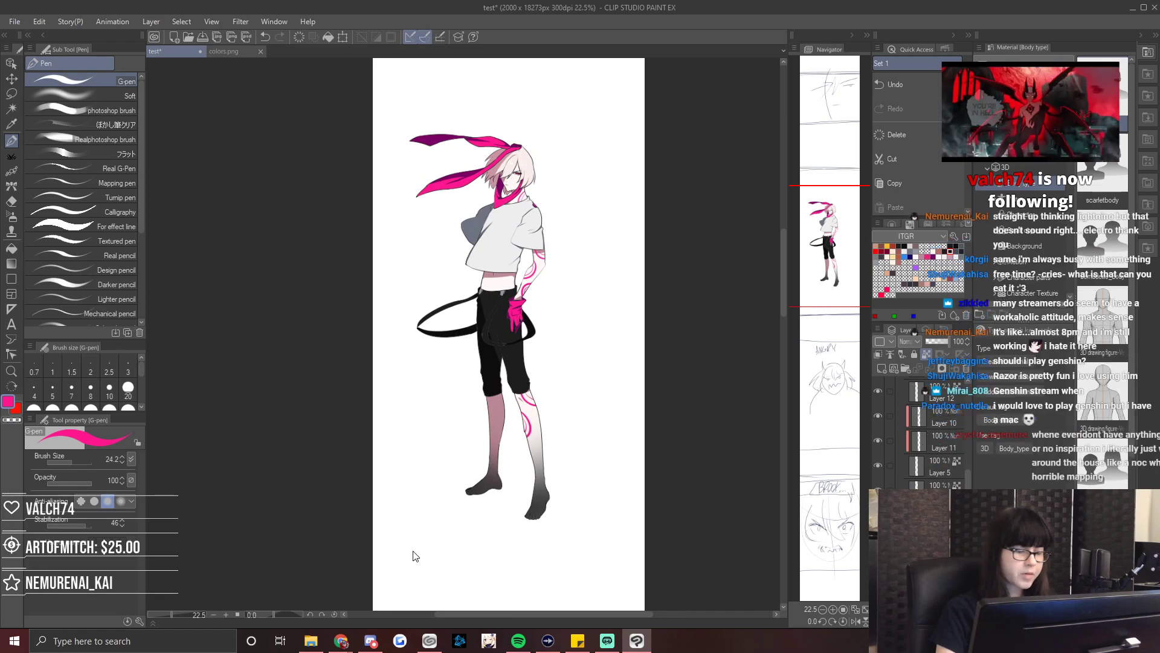
key("ctrl+s")
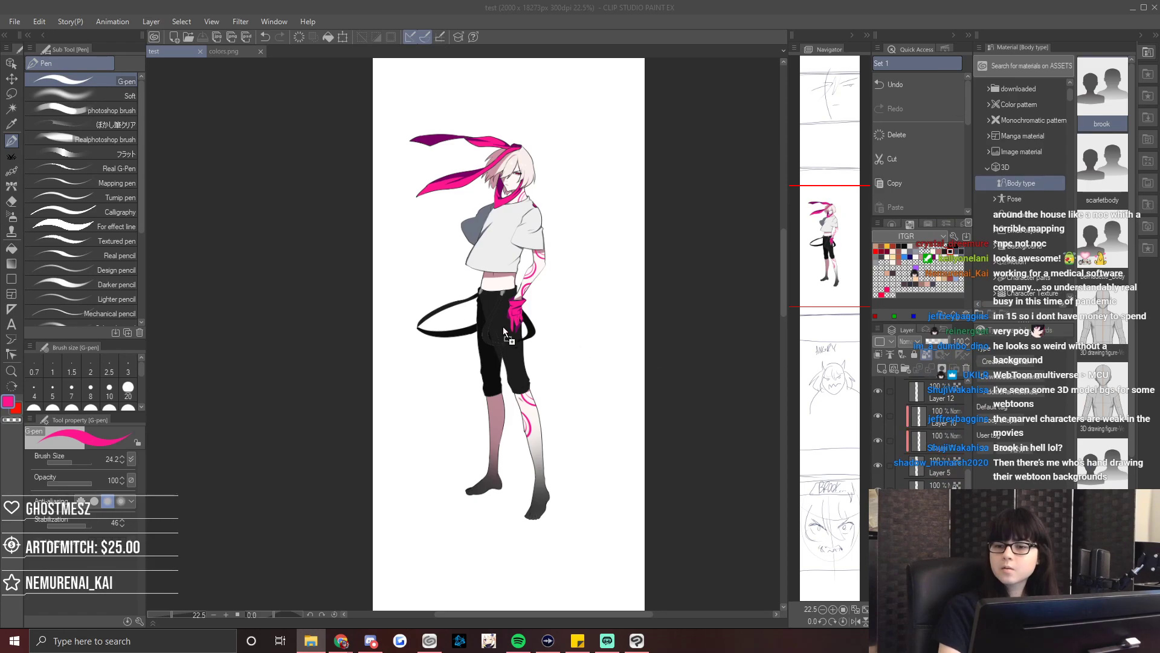
Copy the whole Scotland Cemetery (14).jpg photo into the test illustration and place it behind the character's lower half.
left_click_drag(351, 285, 352, 285)
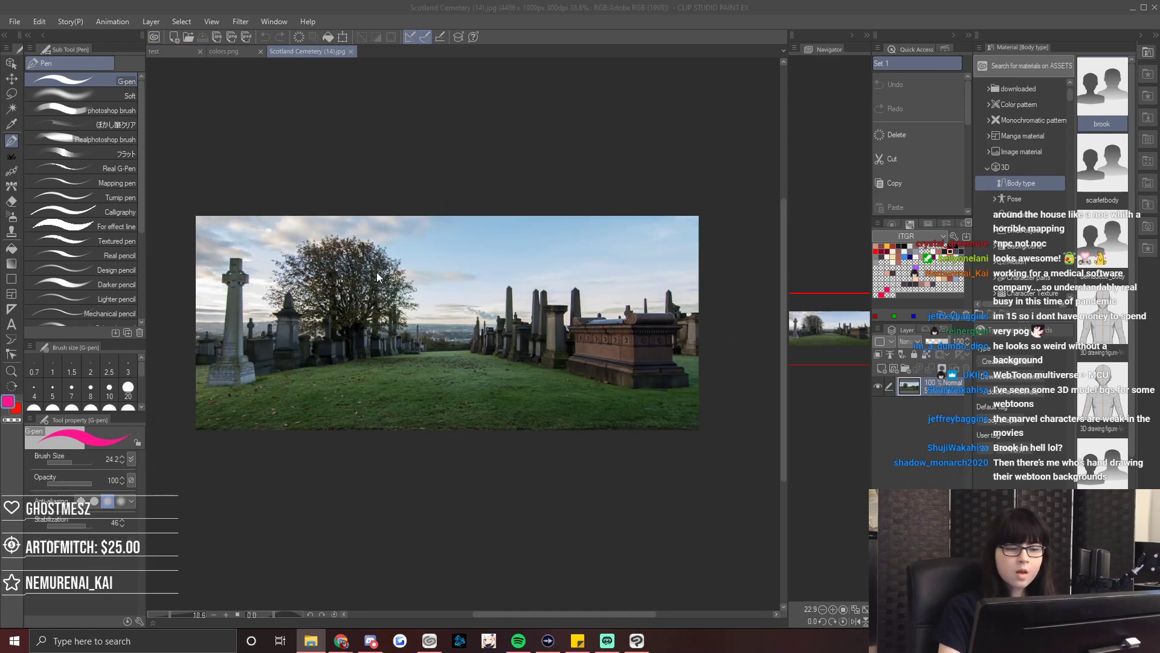
left_click(198, 190)
key("m")
left_click_drag(198, 190, 707, 493)
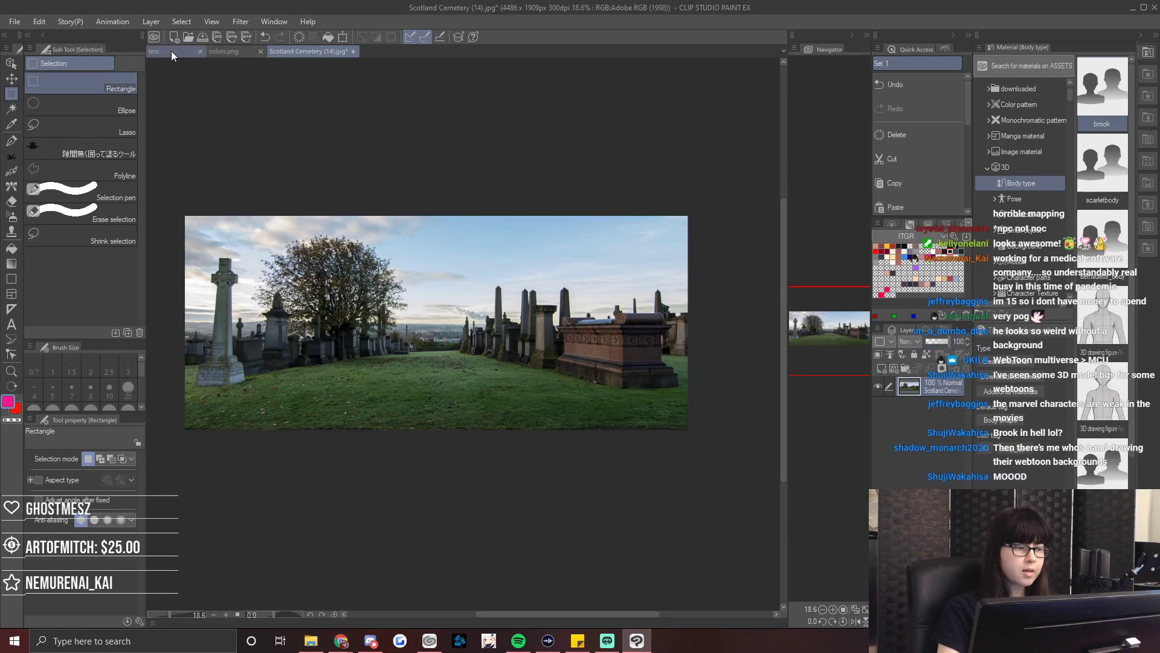
left_click(172, 56)
key("k")
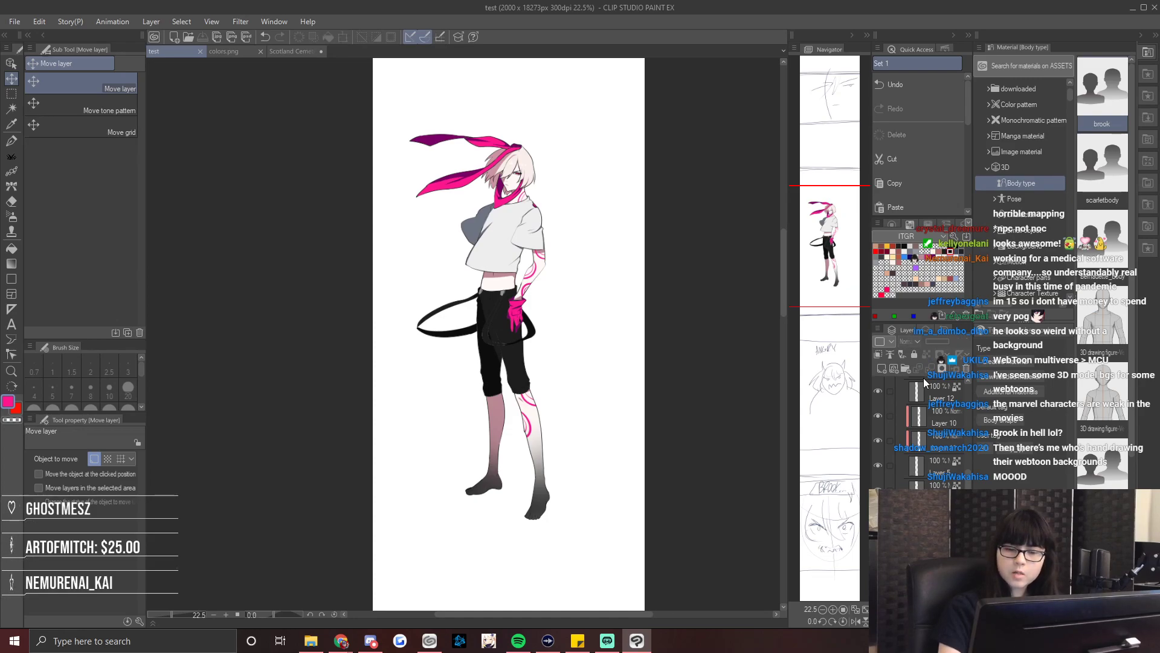
left_click_drag(554, 170, 572, 415)
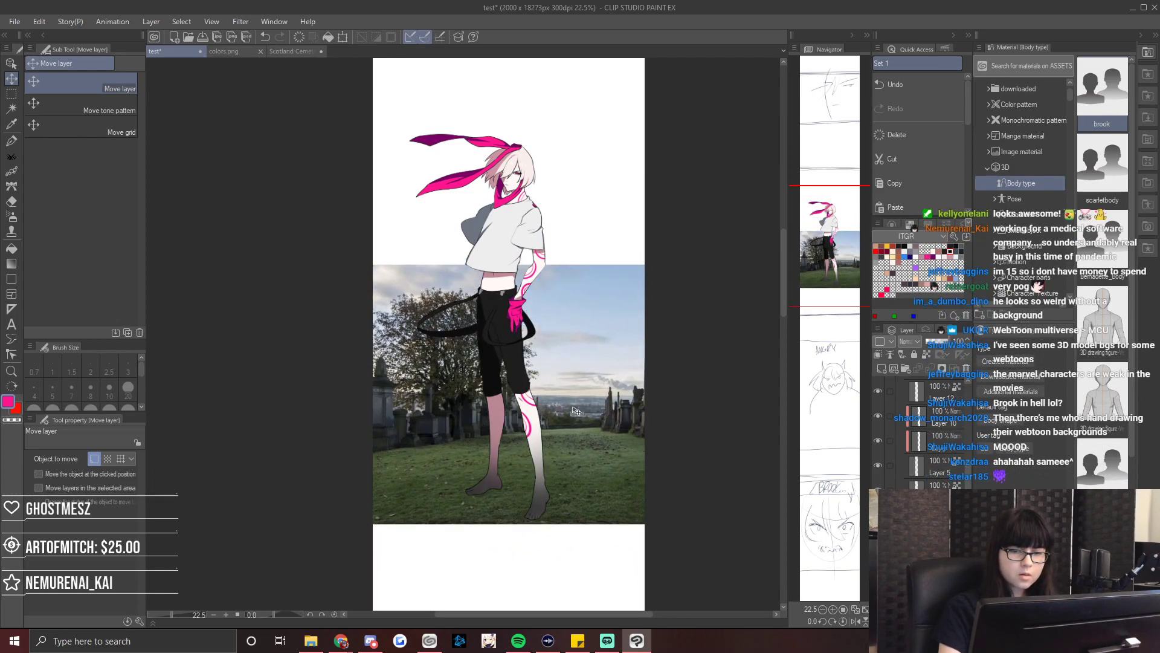
Enlarge the cemetery photo proportionally to about 141% and shift it so the gravestones and grass surround the character's legs.
scroll(644, 349, "down", 2)
scroll(941, 192, "down", 3)
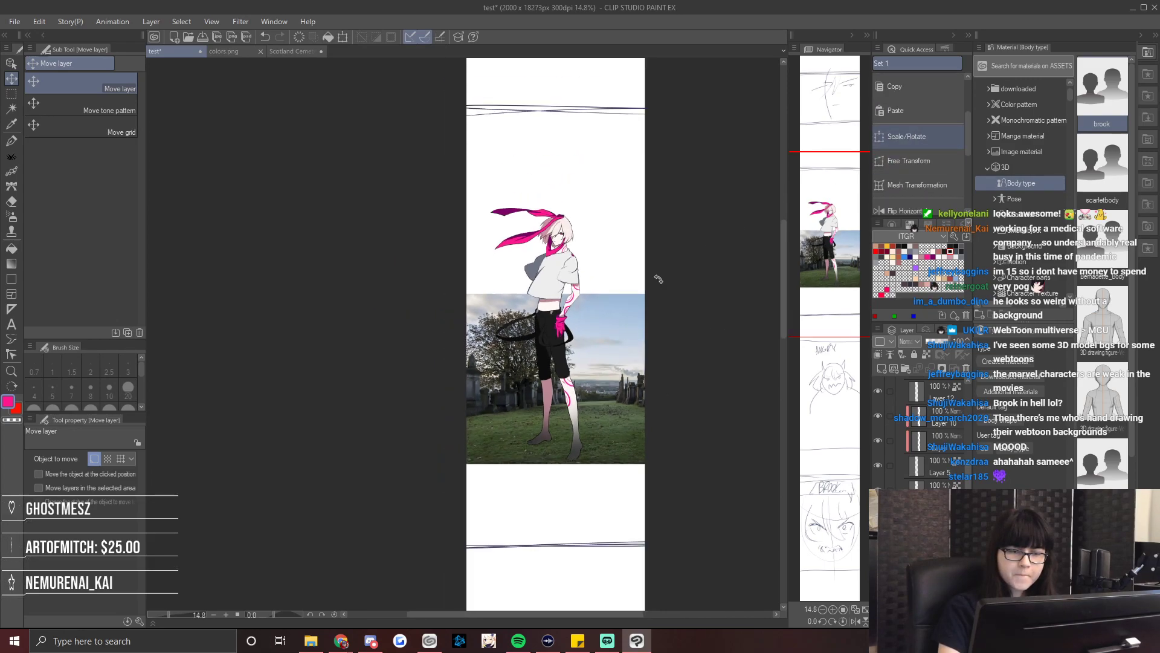
key("ctrl+t")
left_click_drag(394, 295, 266, 244)
mouse_move(558, 394)
left_mouse_down()
mouse_move(423, 388)
mouse_move(672, 393)
mouse_move(592, 388)
mouse_move(523, 403)
mouse_move(556, 412)
left_mouse_up()
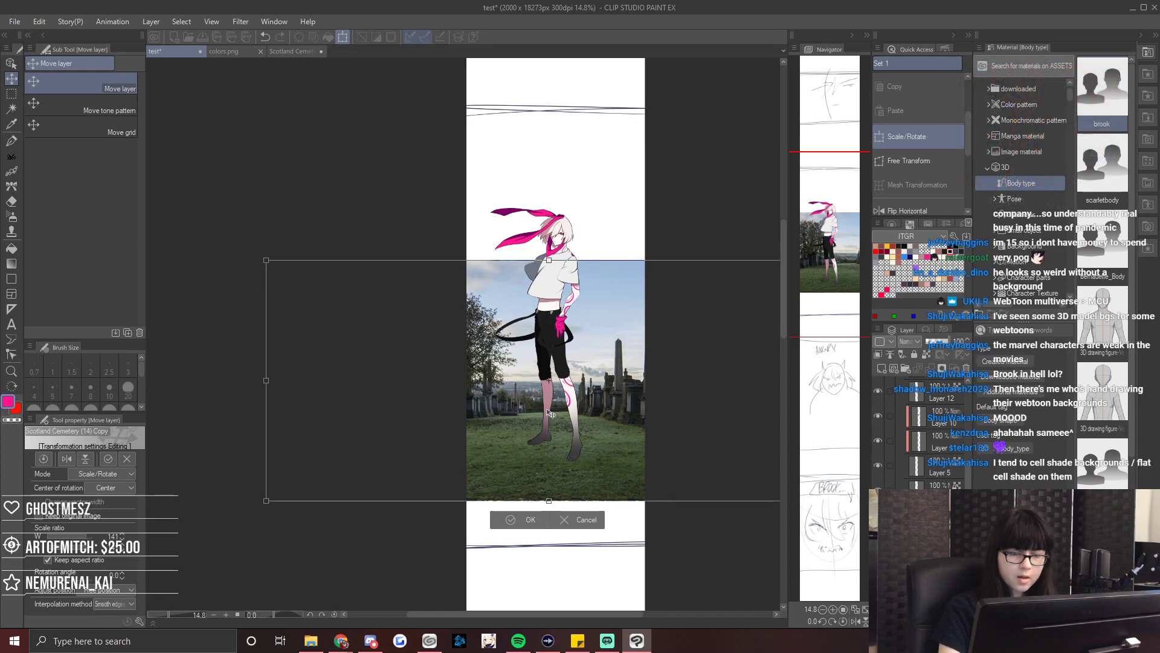
key("Return")
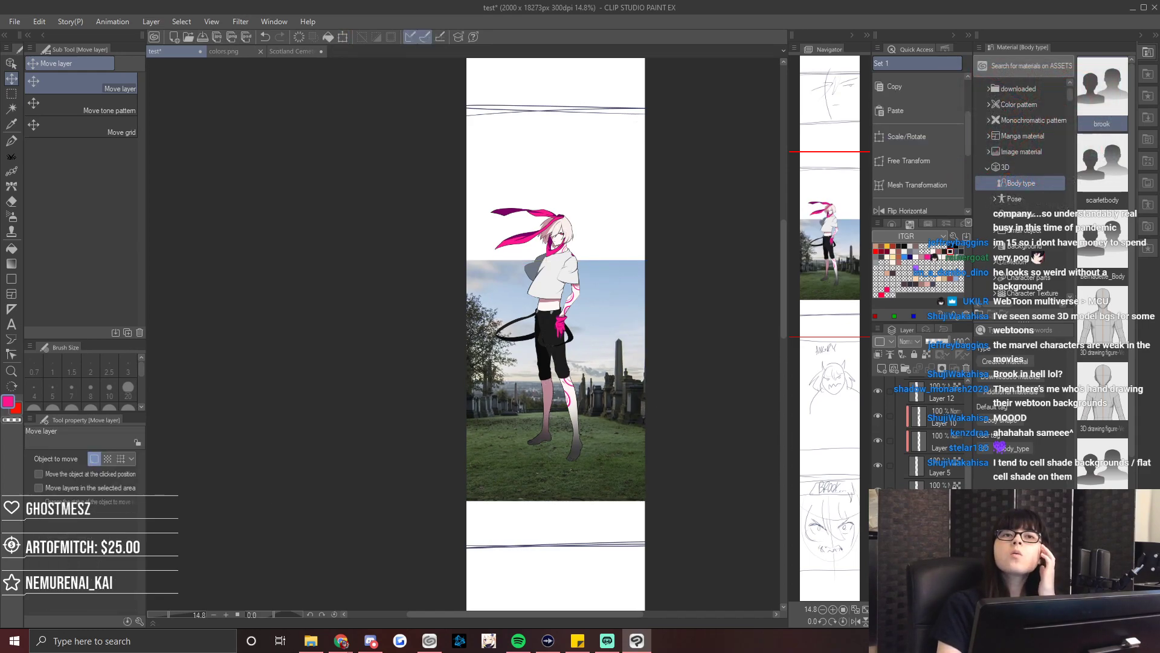
Open the Dramatic Skies (33).jpg photo in Clip Studio Paint and copy the whole image.
key("alt+Tab")
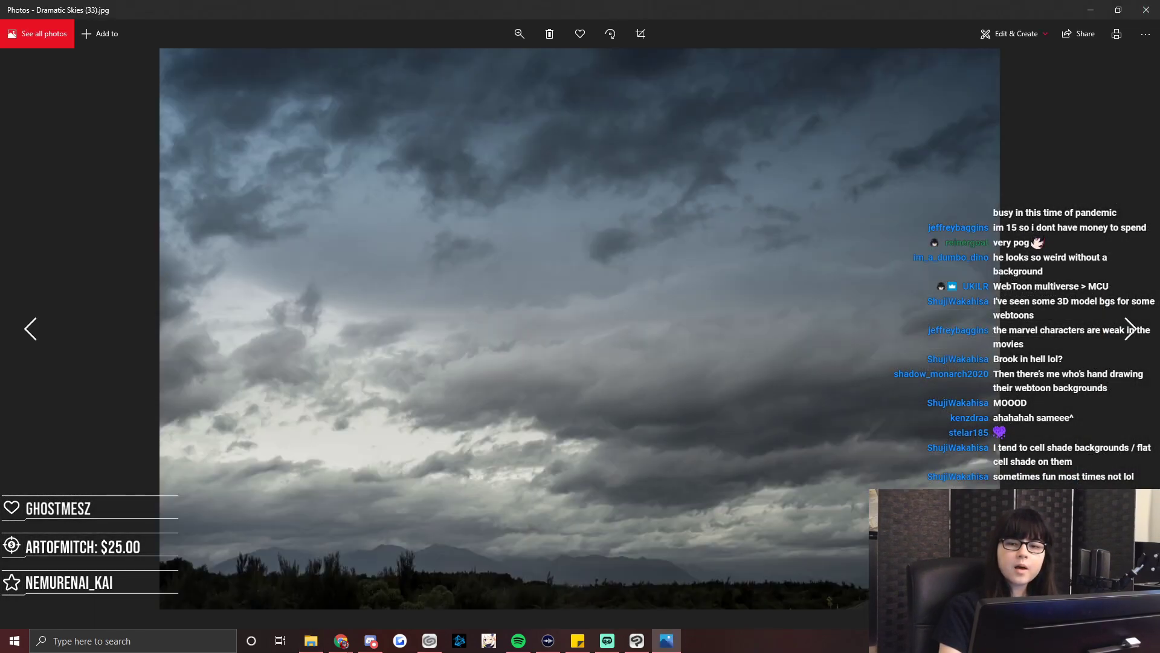
left_click(1144, 14)
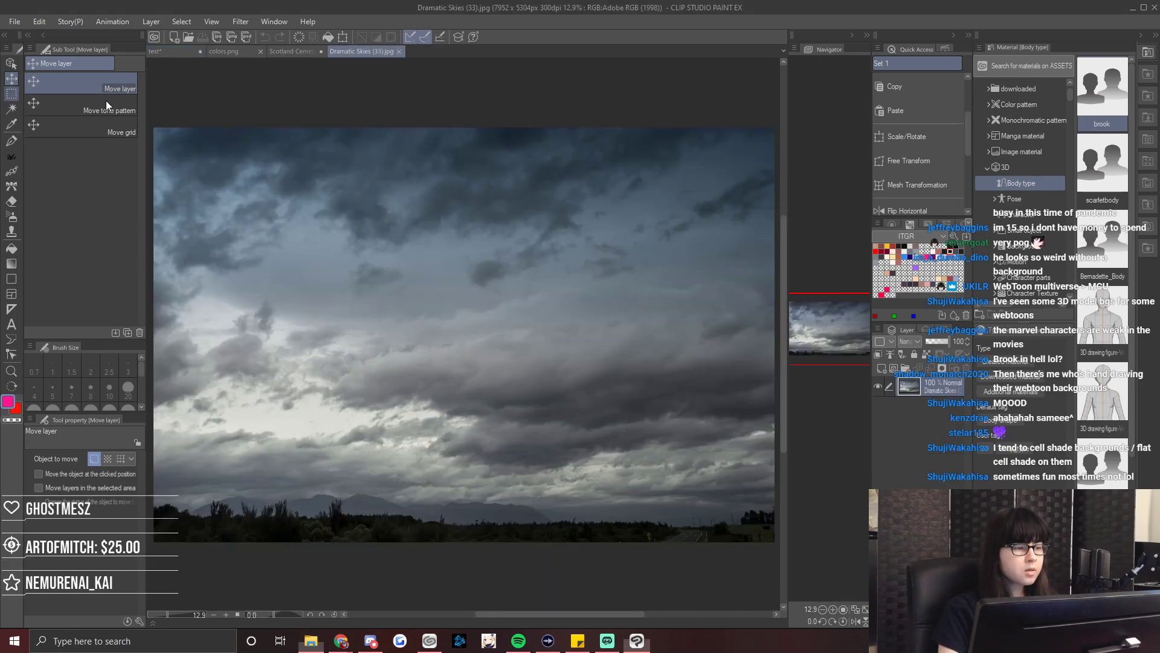
left_click(10, 95)
key("ctrl+a")
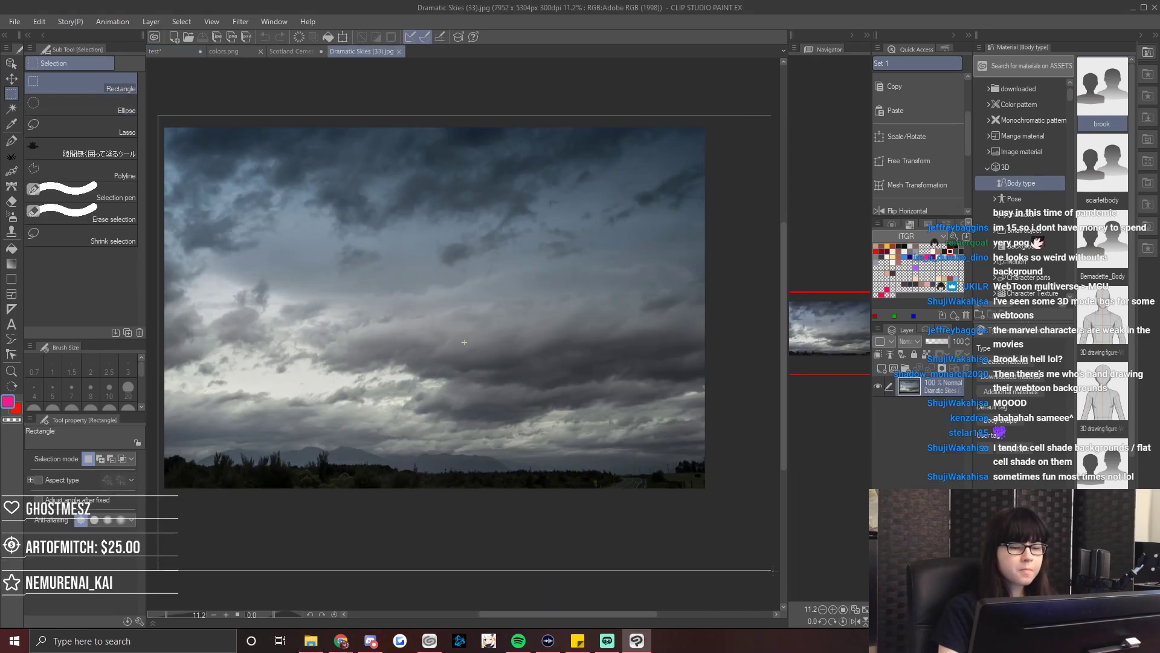
key("ctrl+c")
Paste the stormy sky photo into the test illustration between the character and the cemetery, with its horizon near the feet.
left_click(166, 52)
left_click(11, 79)
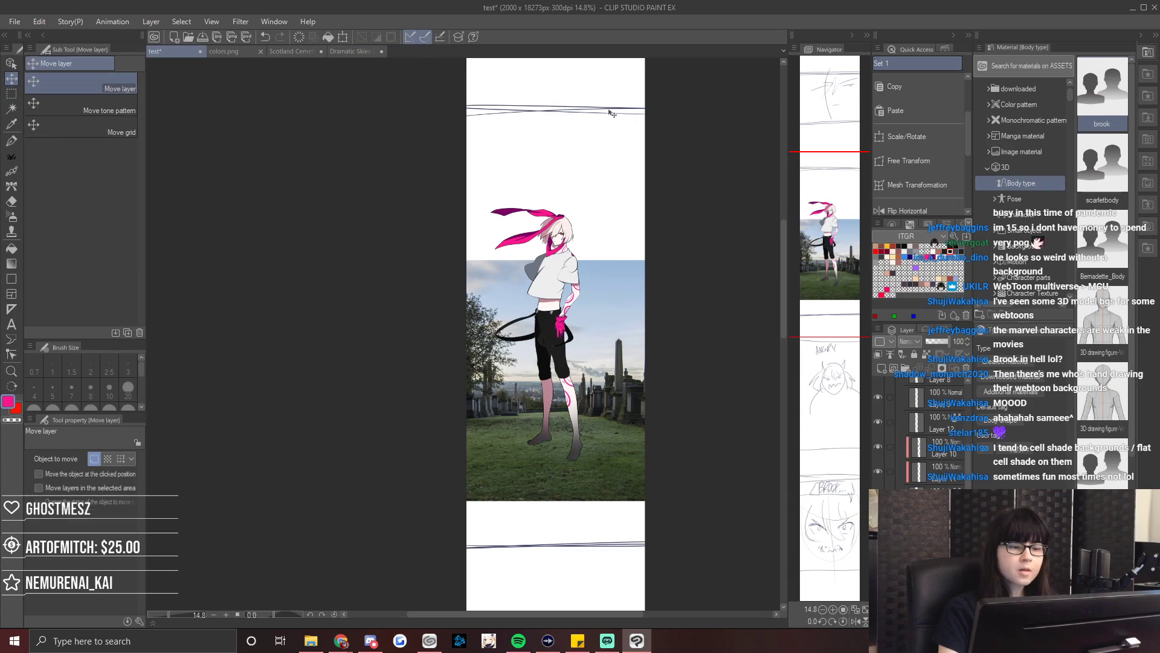
key("ctrl+v")
left_click_drag(616, 188, 696, 338)
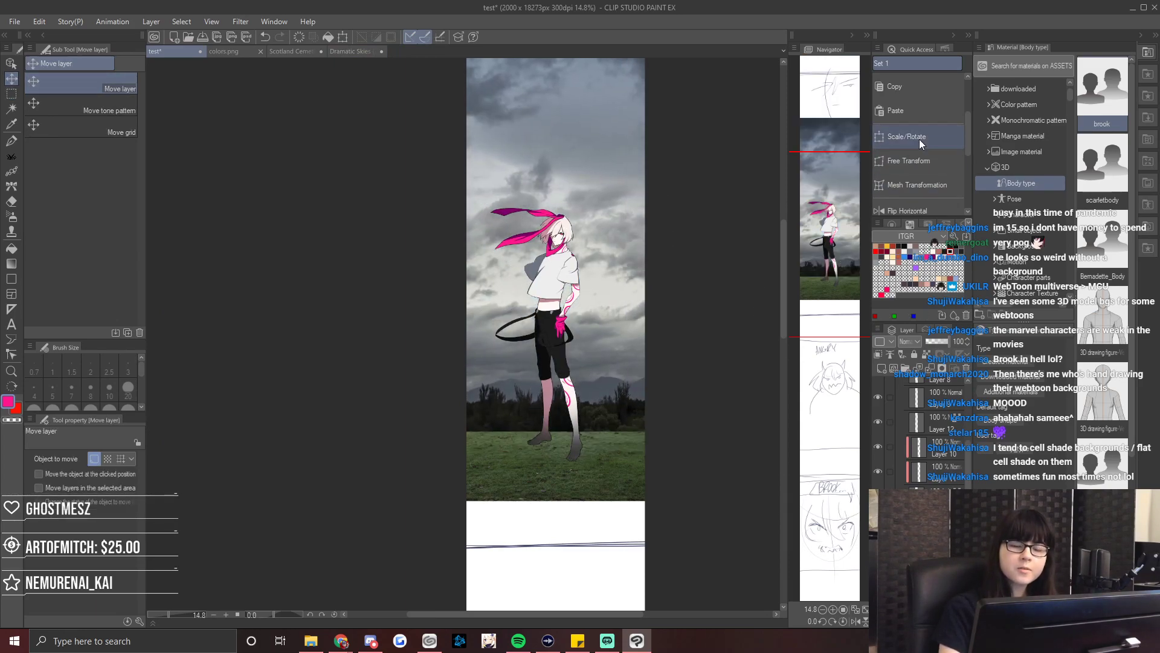
Shrink the sky photo proportionally to about two-thirds of its size and position its lower edge over the cemetery grass.
left_click_drag(632, 71, 349, 336)
mouse_move(596, 297)
left_mouse_down()
mouse_move(583, 310)
mouse_move(597, 314)
left_mouse_up()
left_click_drag(834, 258, 846, 257)
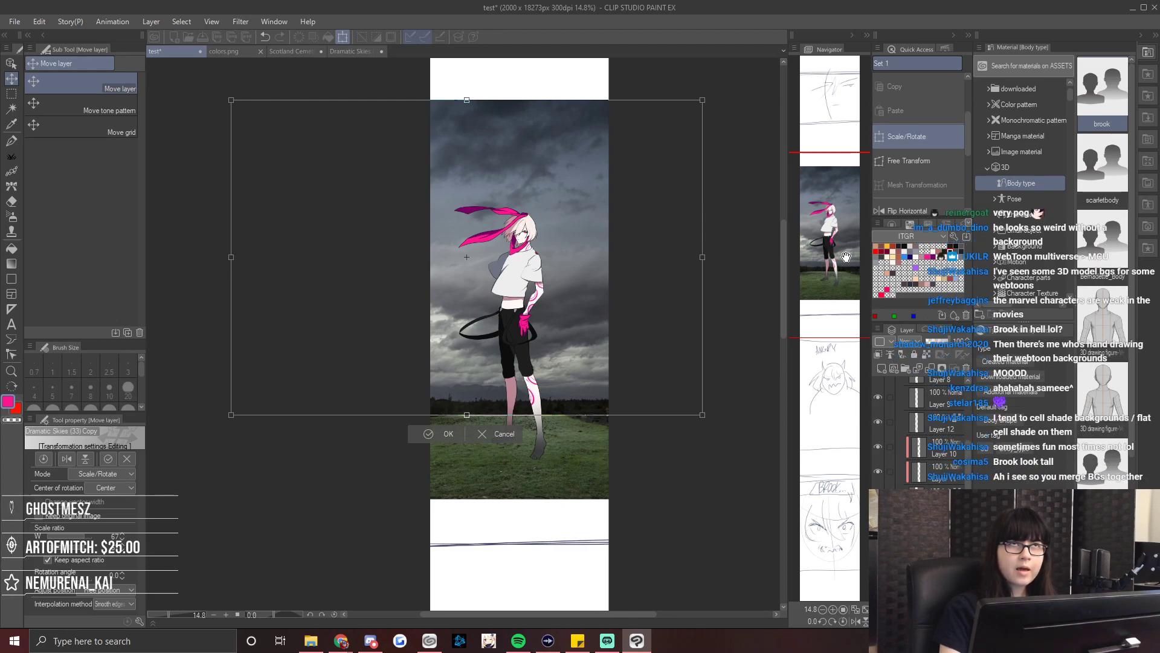
left_click_drag(578, 275, 583, 275)
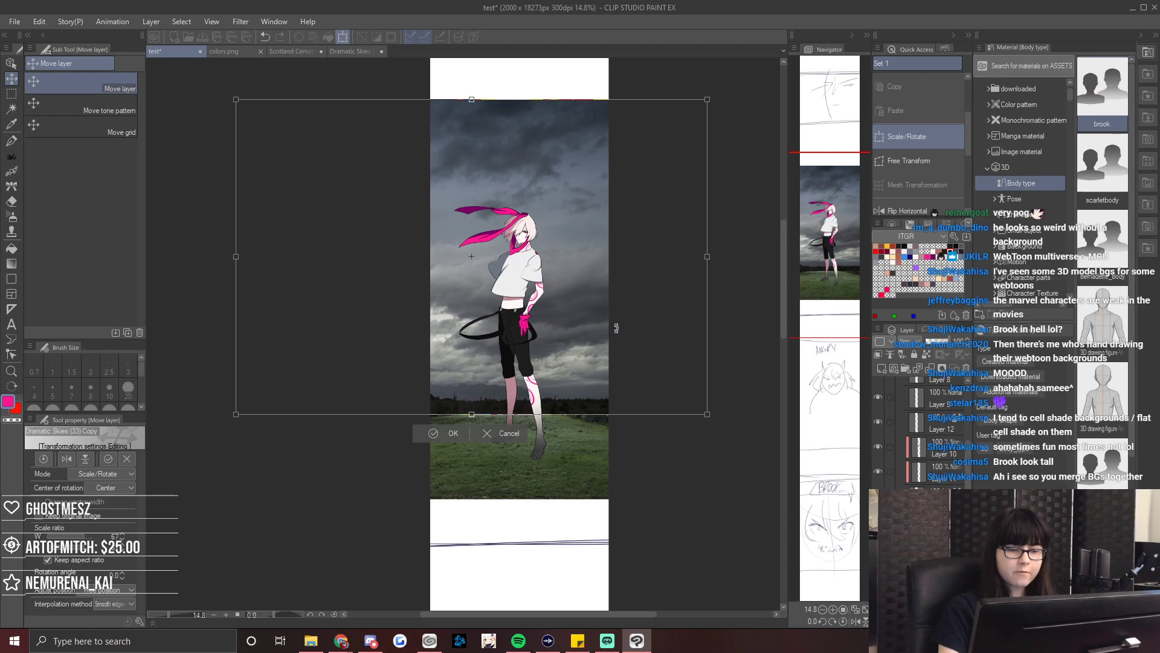
key("Return")
Blend the sky into the cemetery by erasing its lower part with the Soft eraser at brush size 1338.6.
key("e")
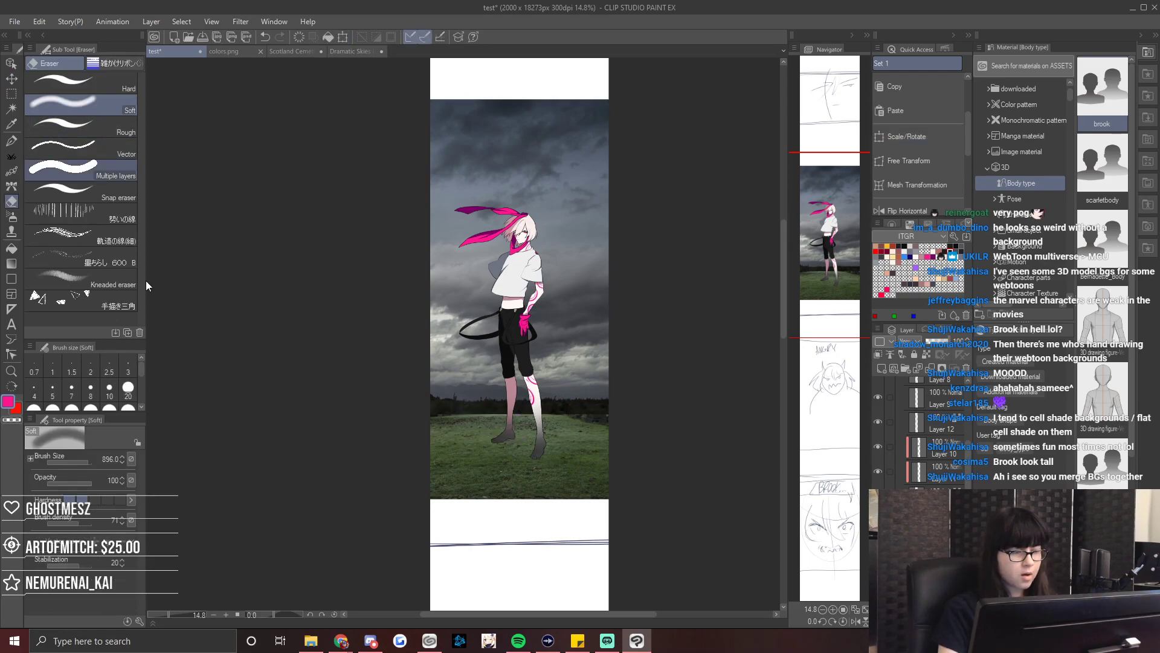
left_click_drag(90, 463, 92, 463)
mouse_move(401, 475)
left_mouse_down()
mouse_move(623, 457)
mouse_move(365, 449)
mouse_move(465, 456)
mouse_move(430, 435)
mouse_move(605, 443)
mouse_move(586, 419)
mouse_move(666, 428)
mouse_move(407, 408)
mouse_move(660, 457)
mouse_move(550, 420)
mouse_move(607, 412)
mouse_move(448, 416)
mouse_move(619, 392)
mouse_move(589, 395)
mouse_move(600, 364)
left_mouse_up()
mouse_move(404, 394)
left_mouse_down()
mouse_move(482, 397)
mouse_move(414, 379)
mouse_move(401, 347)
mouse_move(439, 345)
mouse_move(508, 393)
mouse_move(623, 412)
left_mouse_up()
scroll(695, 344, "up", 1)
scroll(652, 311, "up", 2)
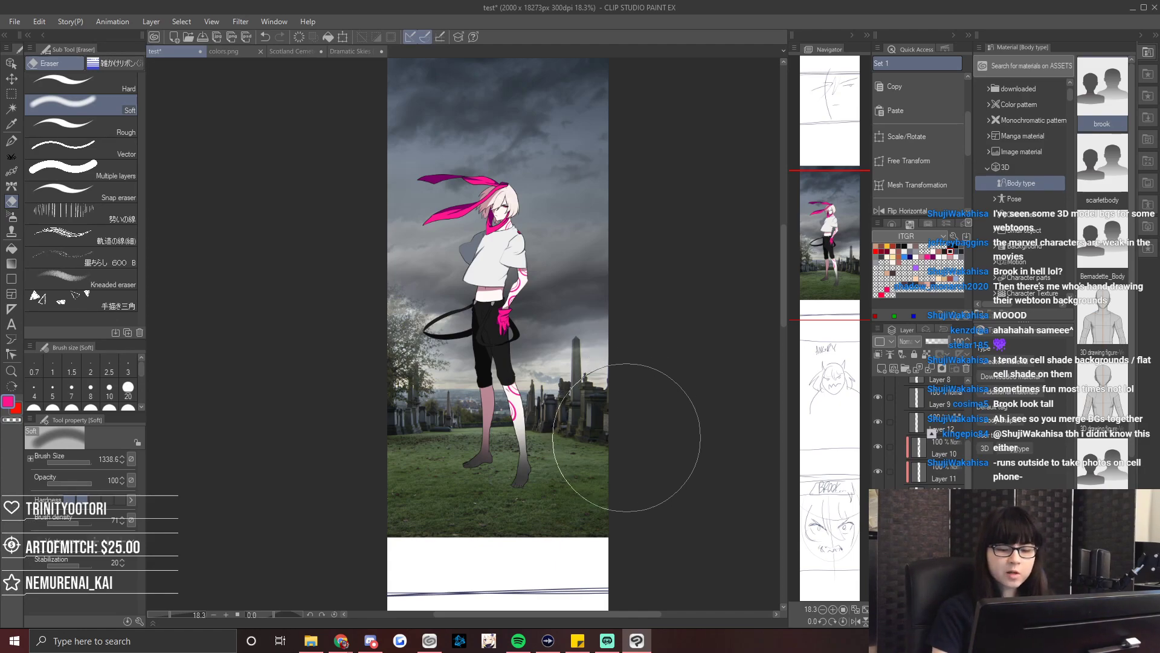
Toggle the visibility of a layer lower in the stack to check what it contributes to the character.
scroll(934, 432, "down", 3)
left_click(878, 426)
left_click(878, 427)
left_click(878, 427)
left_click(878, 426)
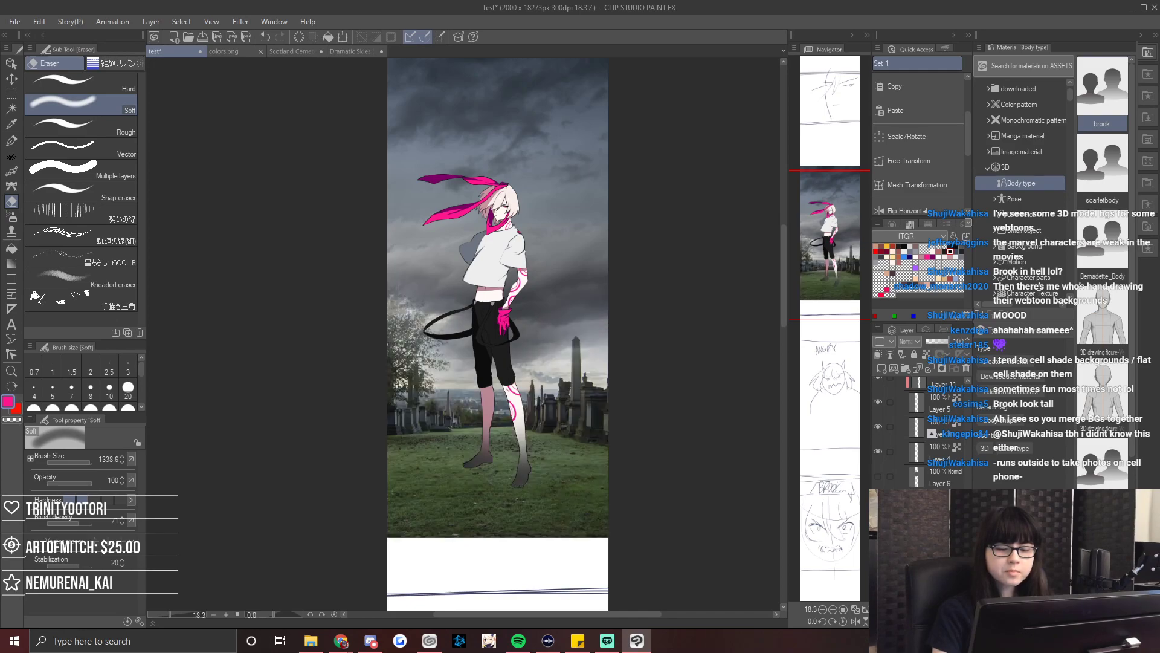
Move the background photo up so its grass ends just below the feet, and apply the New Gradient 4 gradient map from ONG SET.
left_click(11, 78)
left_click_drag(580, 391, 667, 337)
left_click(38, 22)
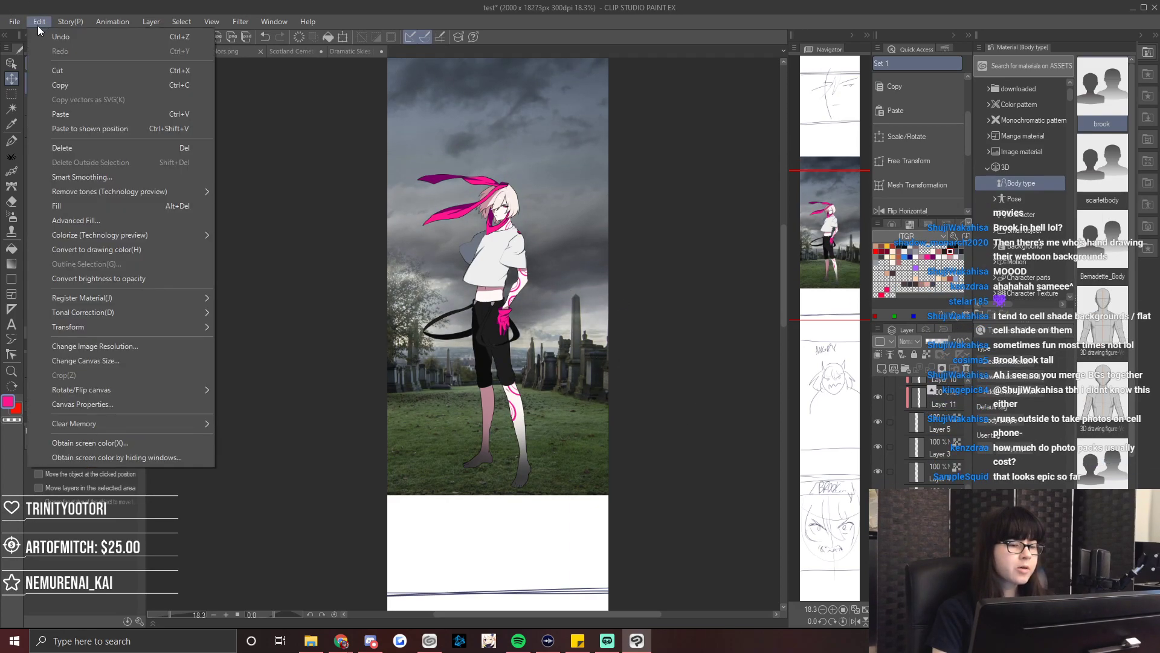
mouse_move(122, 311)
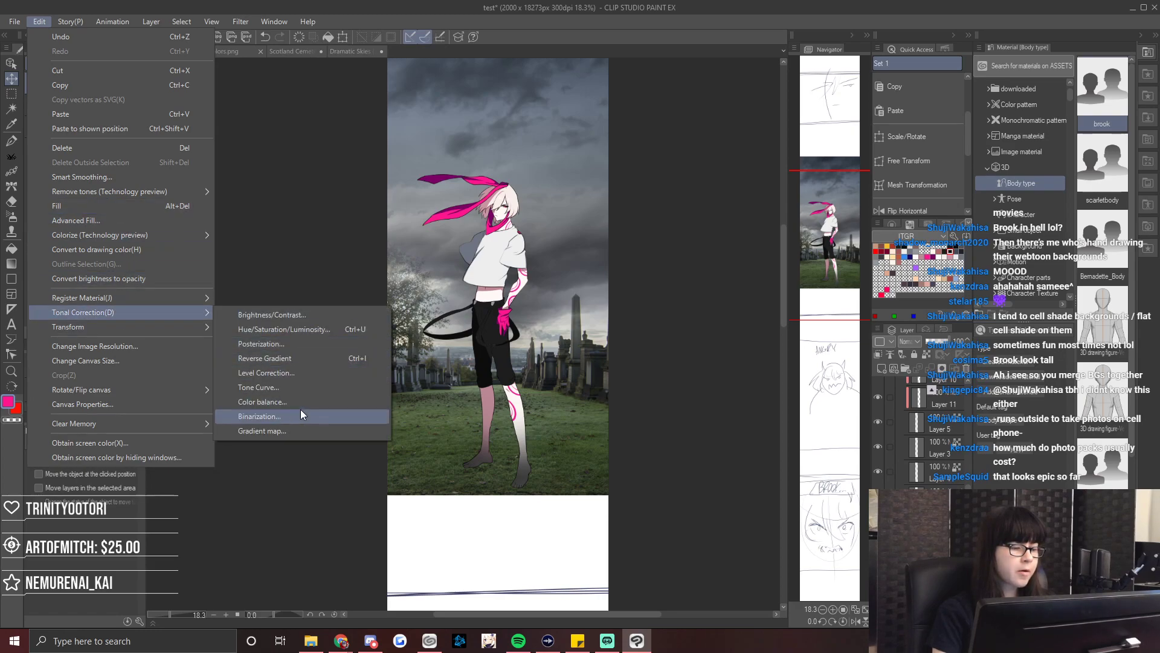
left_click(298, 429)
scroll(813, 309, "down", 5)
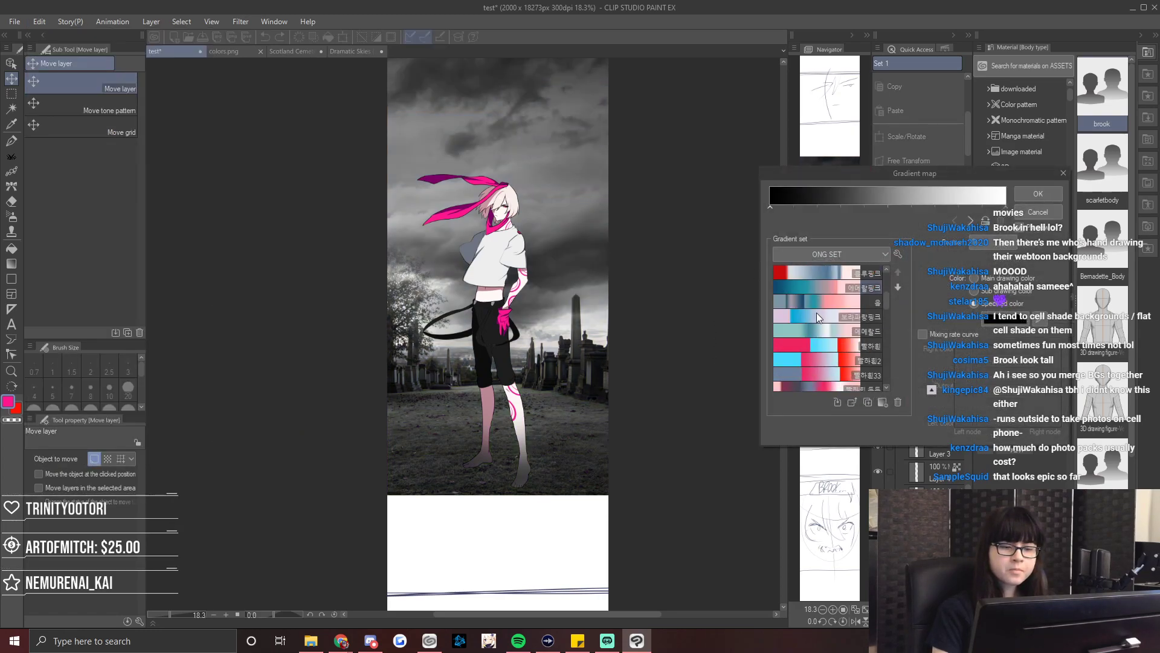
left_click(852, 317)
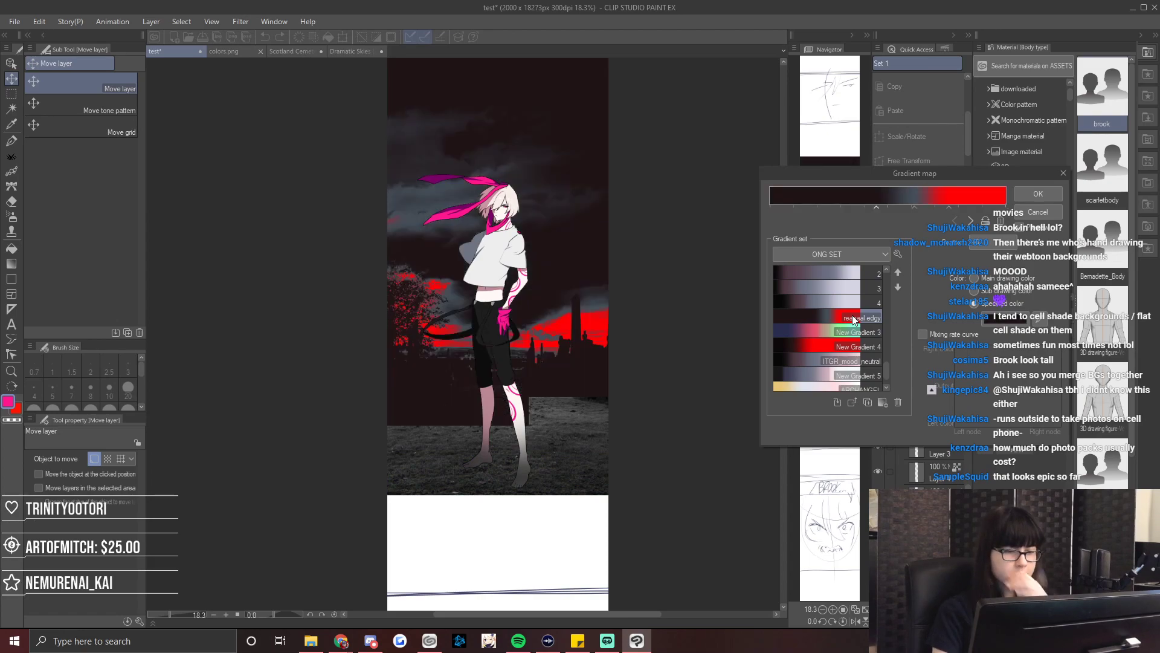
left_click(847, 347)
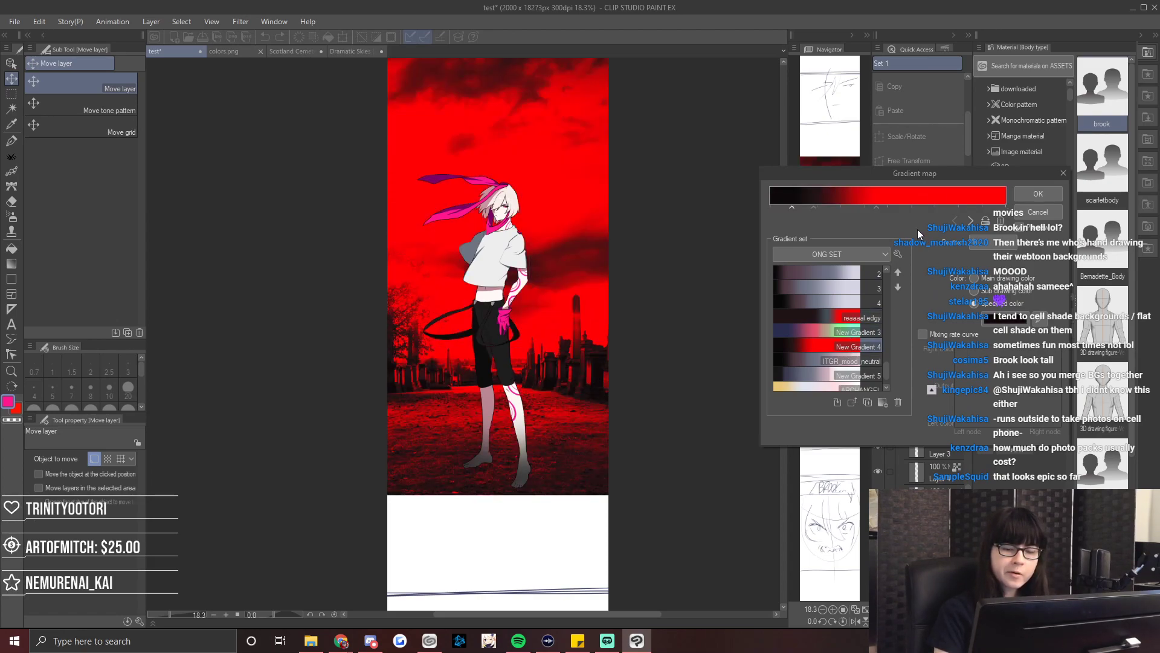
Shift the gradient map's red node toward the bright end to darken the midtones, and apply the gradient map.
left_click_drag(877, 205, 922, 200)
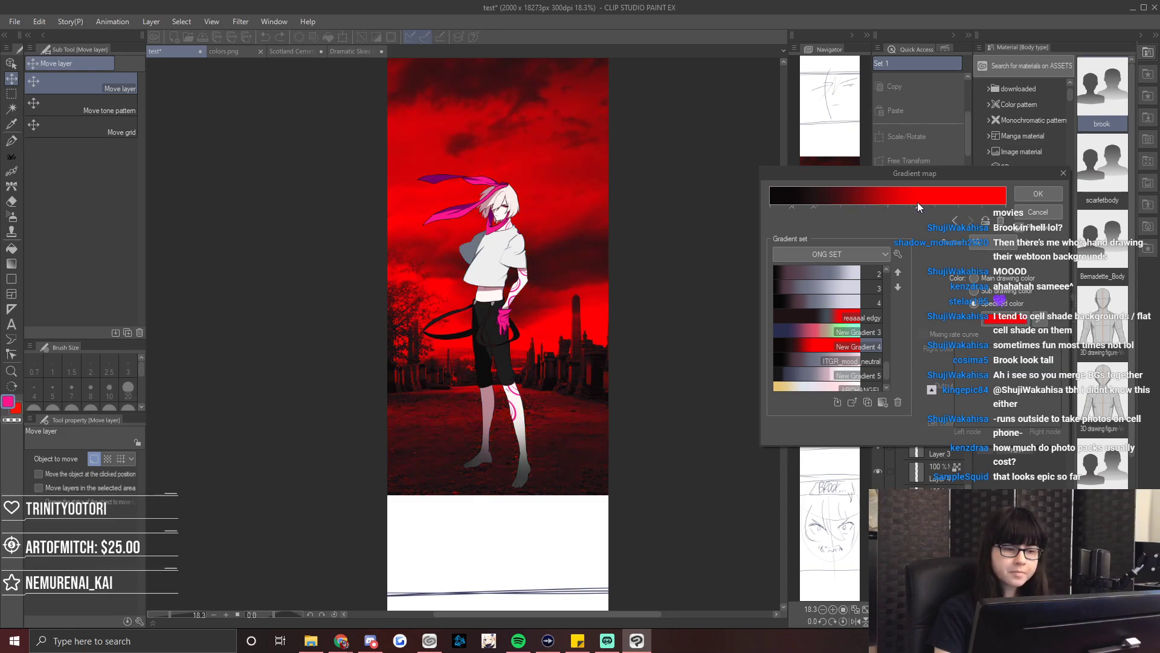
left_click(806, 207)
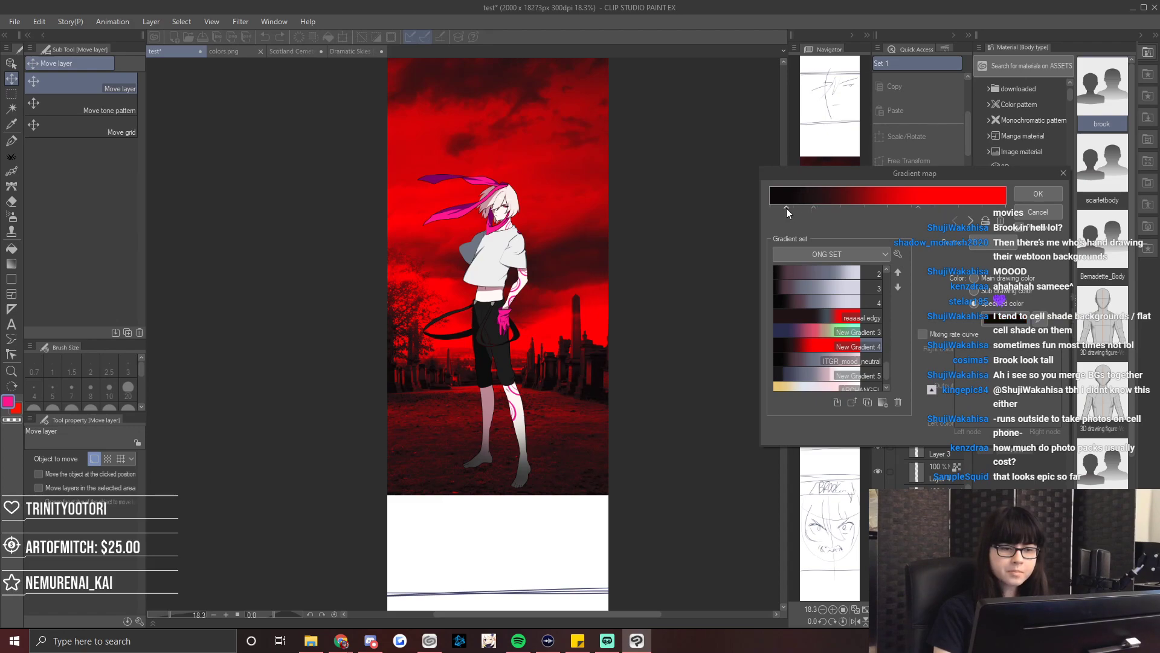
key("Return")
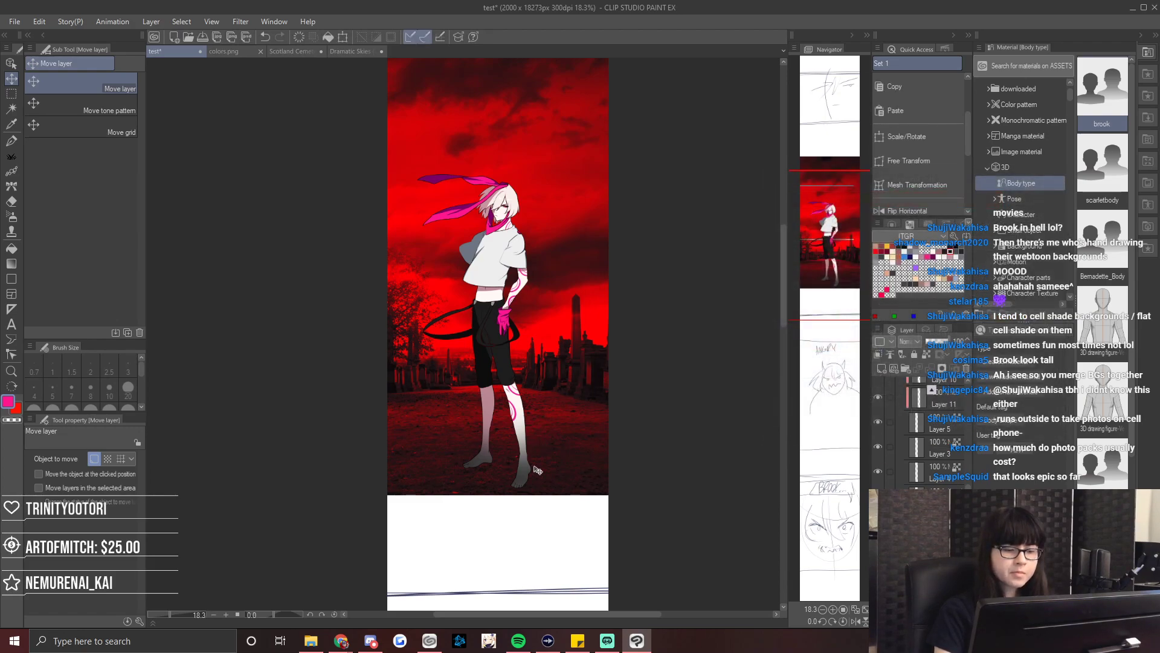
Try a grass brush stroke along the lower edge of the red ground.
left_click(12, 143)
key("b")
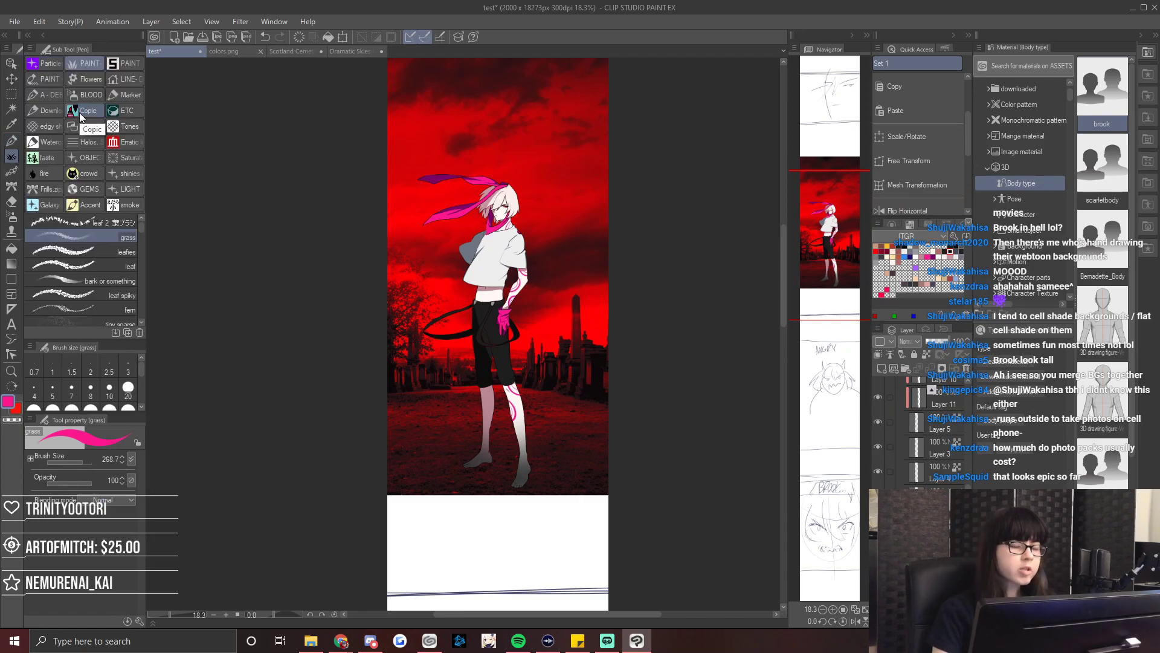
mouse_move(819, 203)
left_mouse_down()
mouse_move(819, 133)
mouse_move(819, 205)
left_mouse_up()
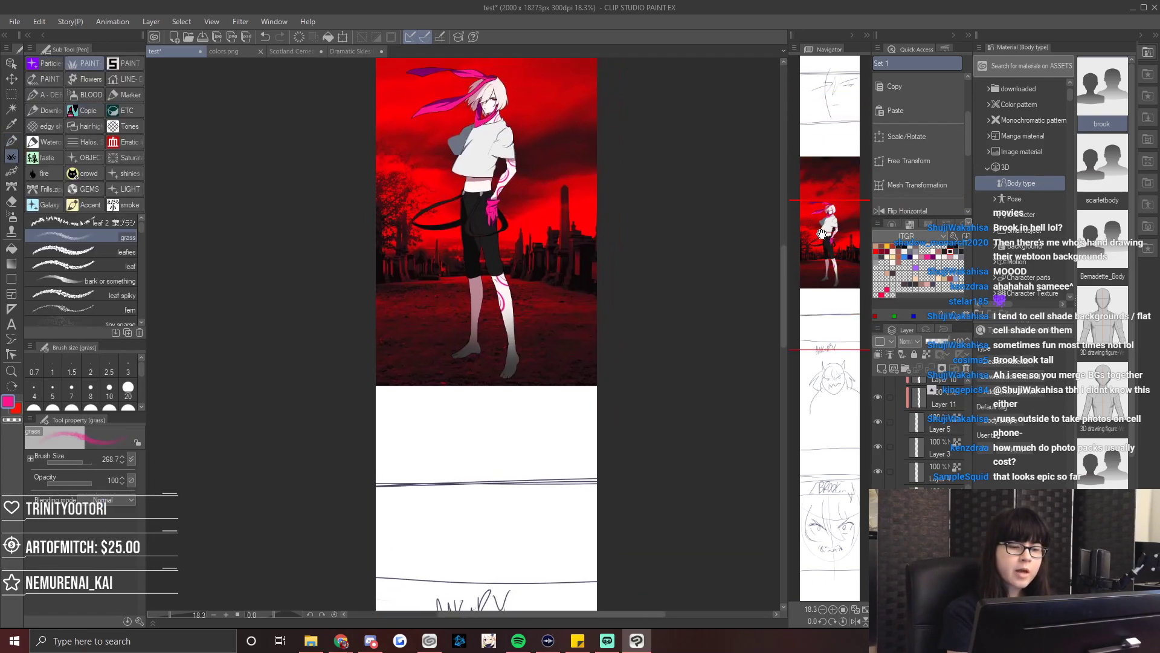
left_click(89, 64)
left_click(79, 237)
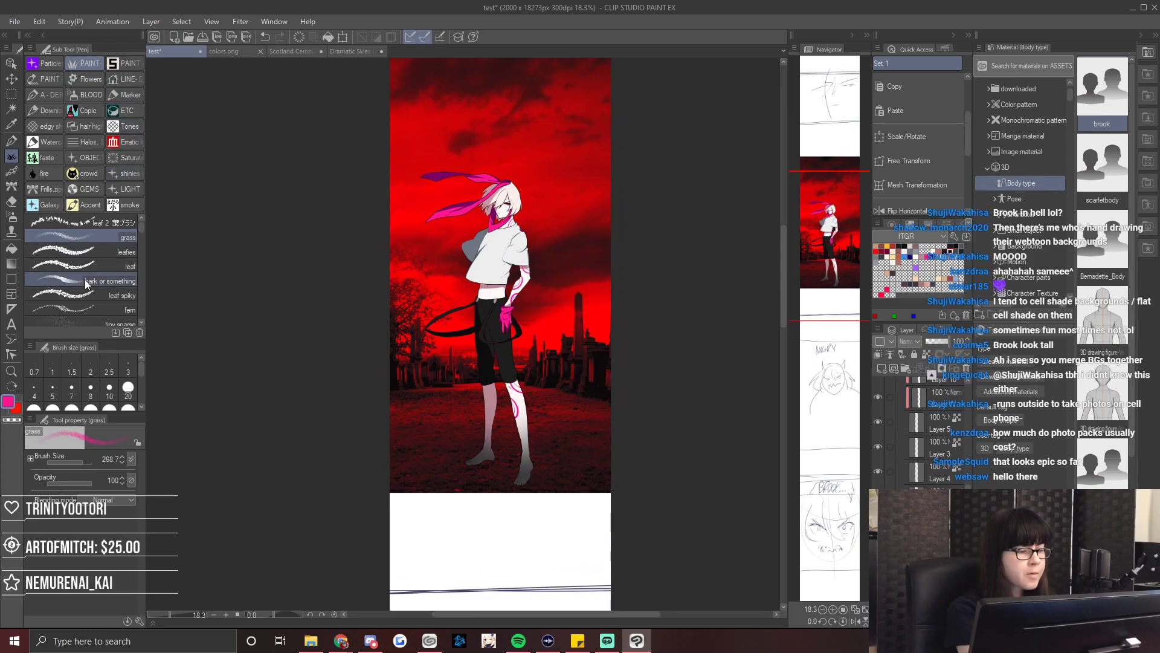
mouse_move(450, 475)
left_mouse_down()
mouse_move(423, 502)
mouse_move(590, 501)
left_mouse_up()
key("ctrl+z")
Extend the ground with a near-black filled rectangle below the photo and texture it using the grass tufties brush at size 593.7.
left_click(11, 278)
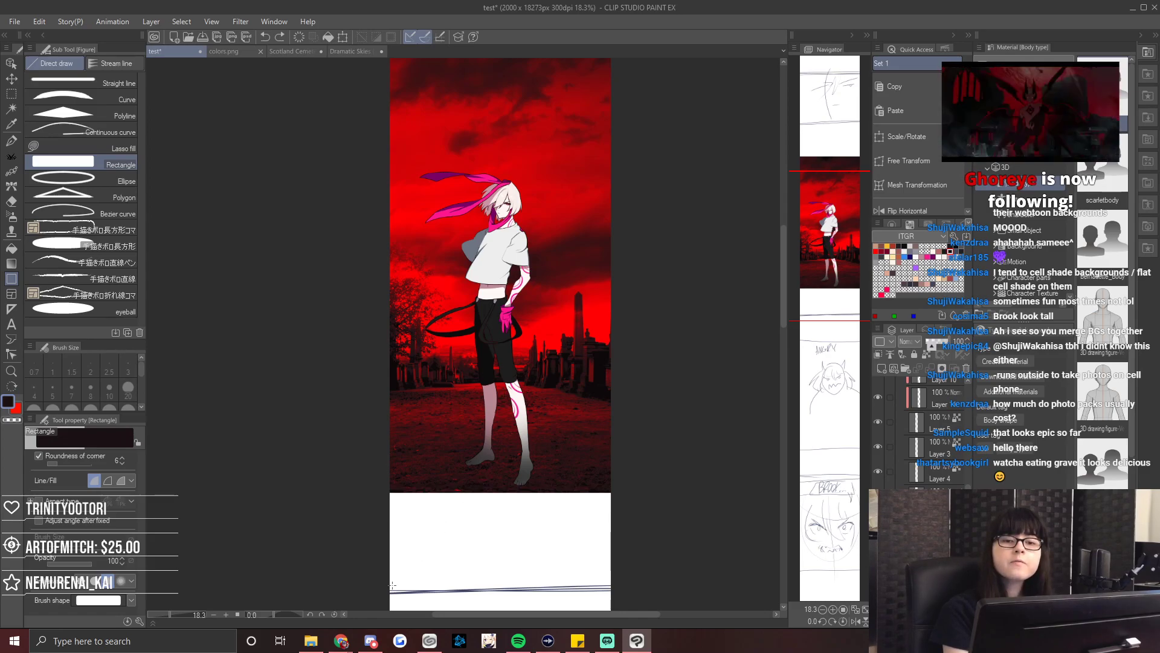
left_click_drag(390, 584, 611, 491)
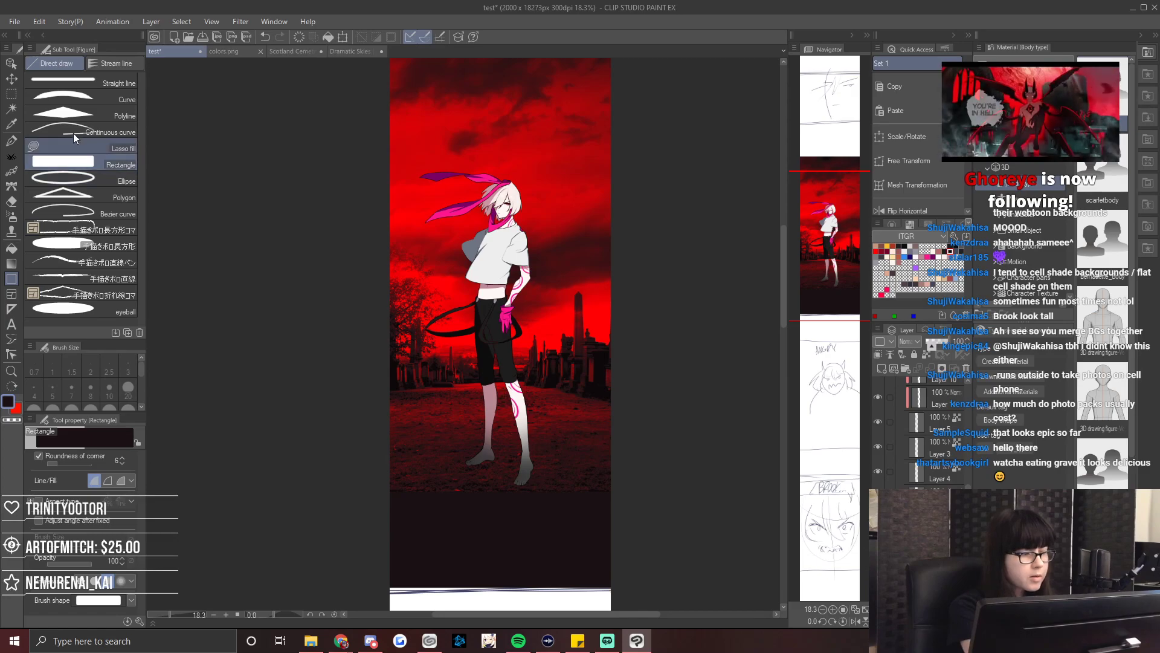
left_click(11, 156)
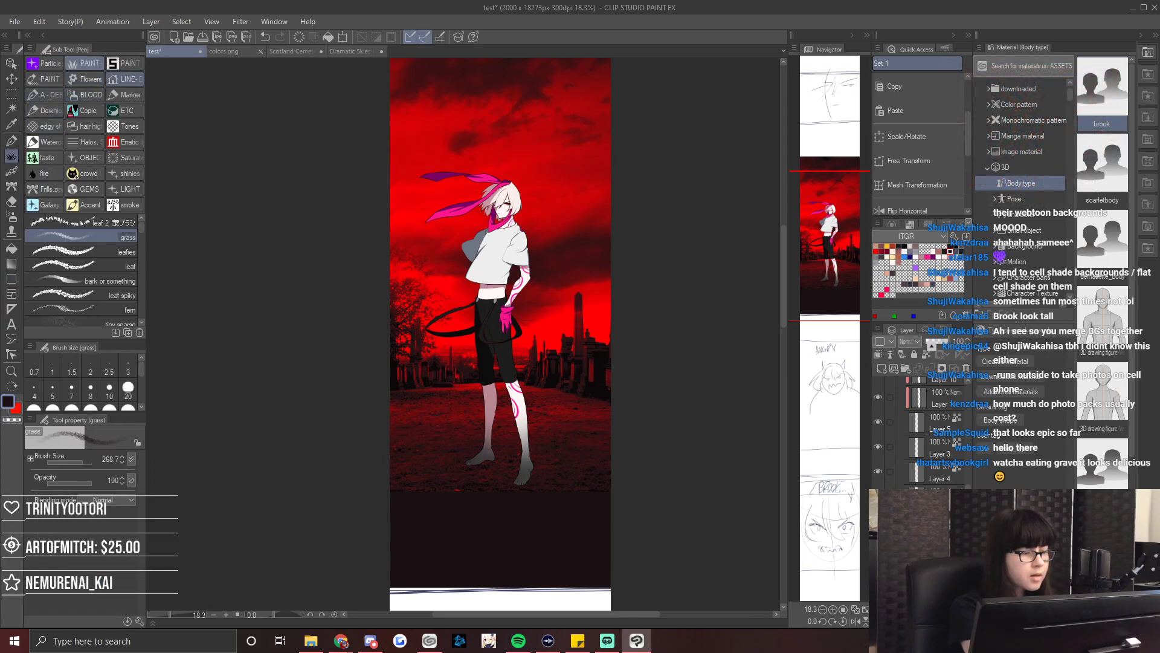
left_click_drag(141, 230, 143, 264)
left_click(125, 236)
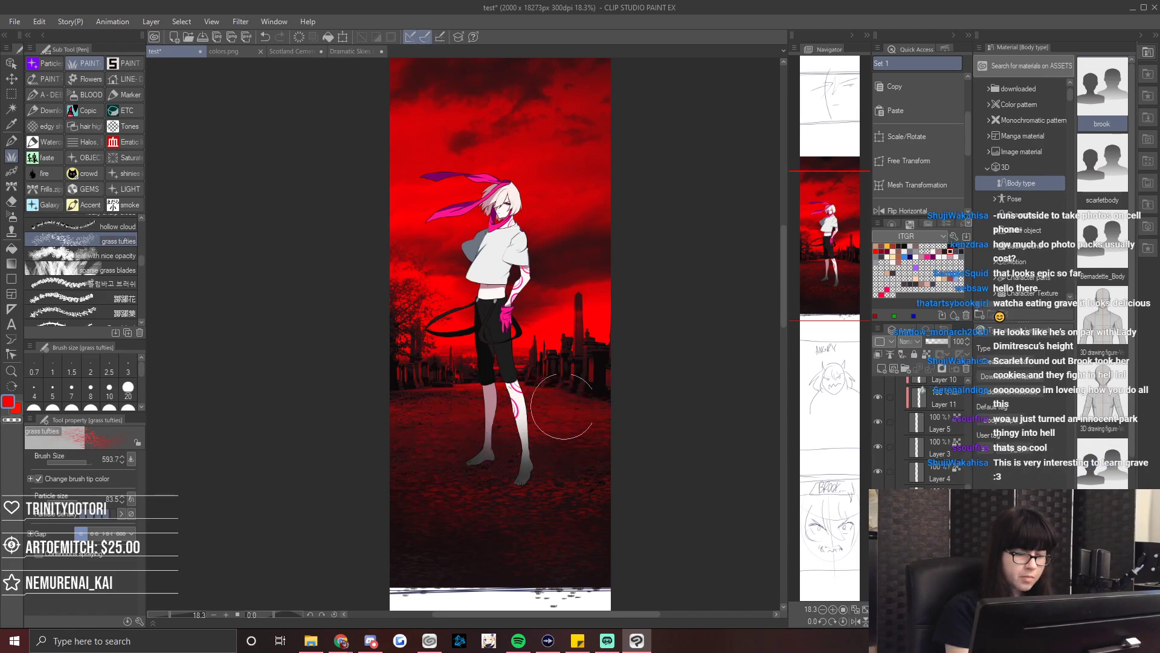
Paint over the ground around the legs with the grass brush at size 685.6 in dark red and a sampled near-black.
mouse_move(140, 263)
left_mouse_down()
mouse_move(140, 307)
mouse_move(143, 227)
left_mouse_up()
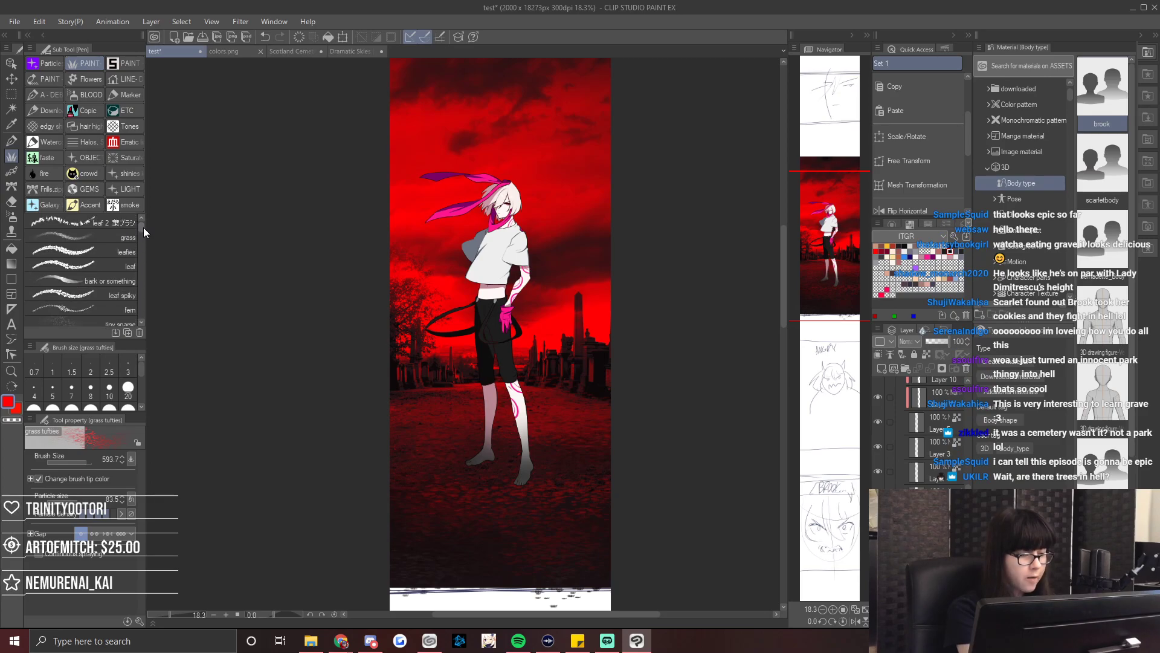
left_click(116, 237)
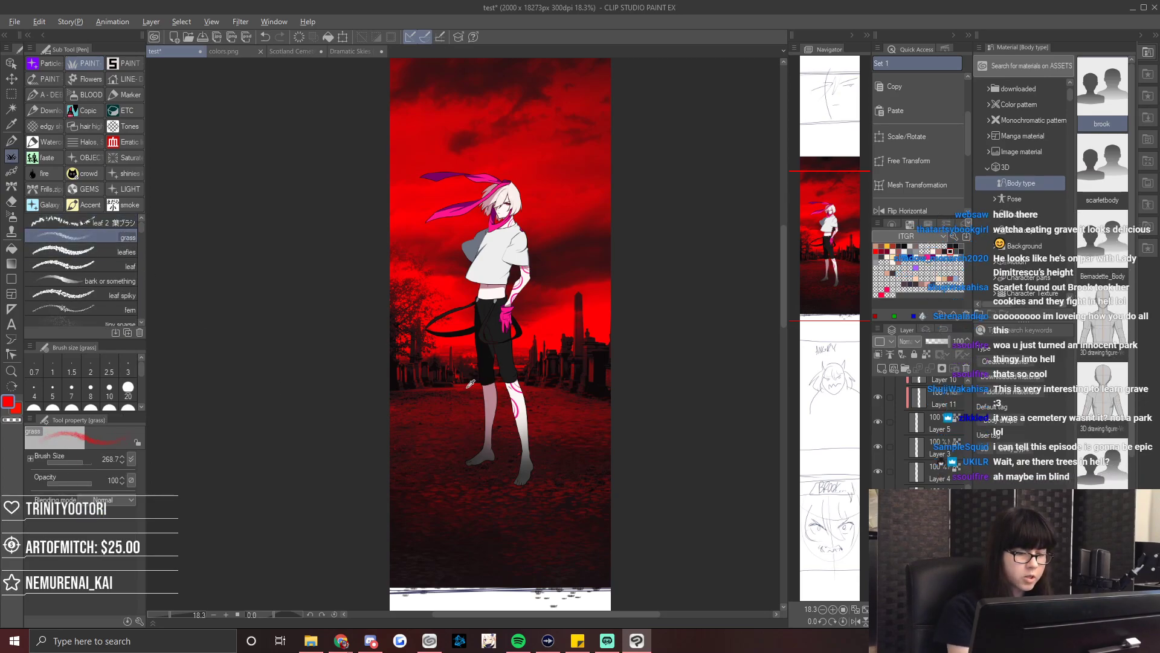
left_click(88, 460)
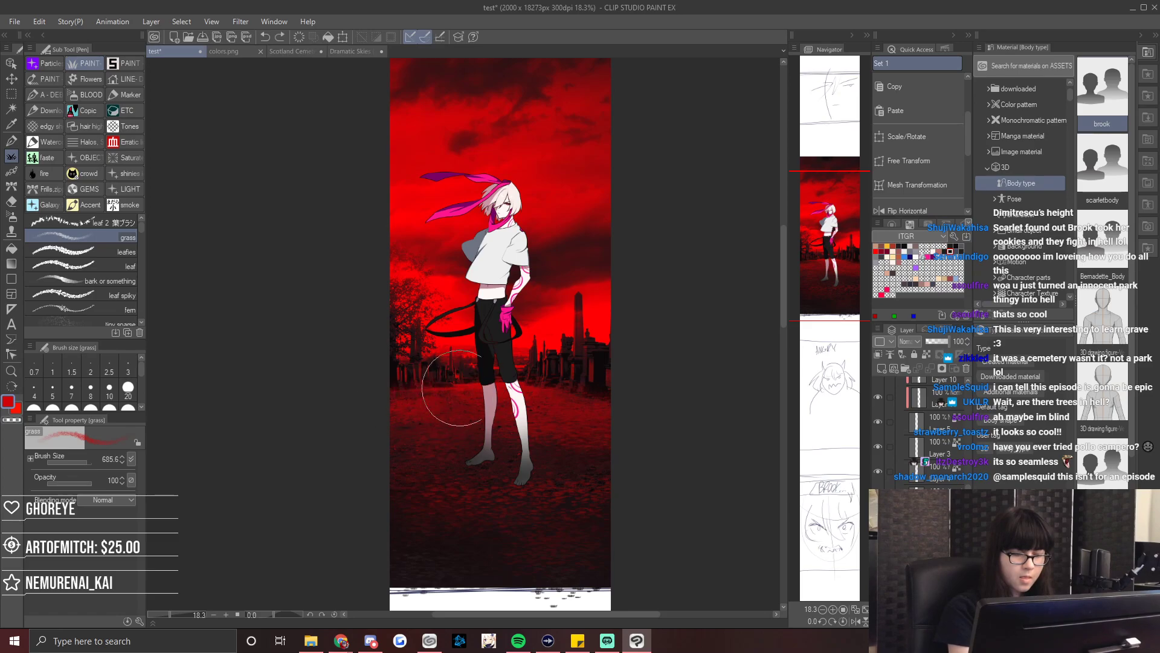
left_click(571, 452, "alt")
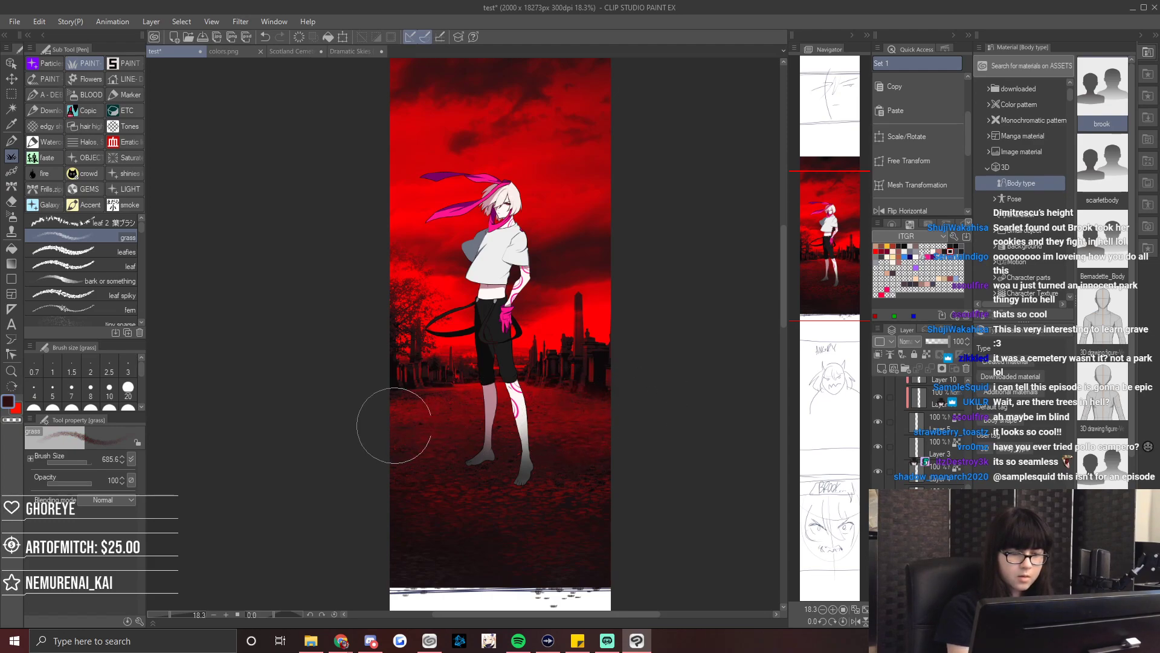
Add near-black foliage to the cemetery trees using the little less dense brush at size 401.4.
scroll(144, 239, "down", 3)
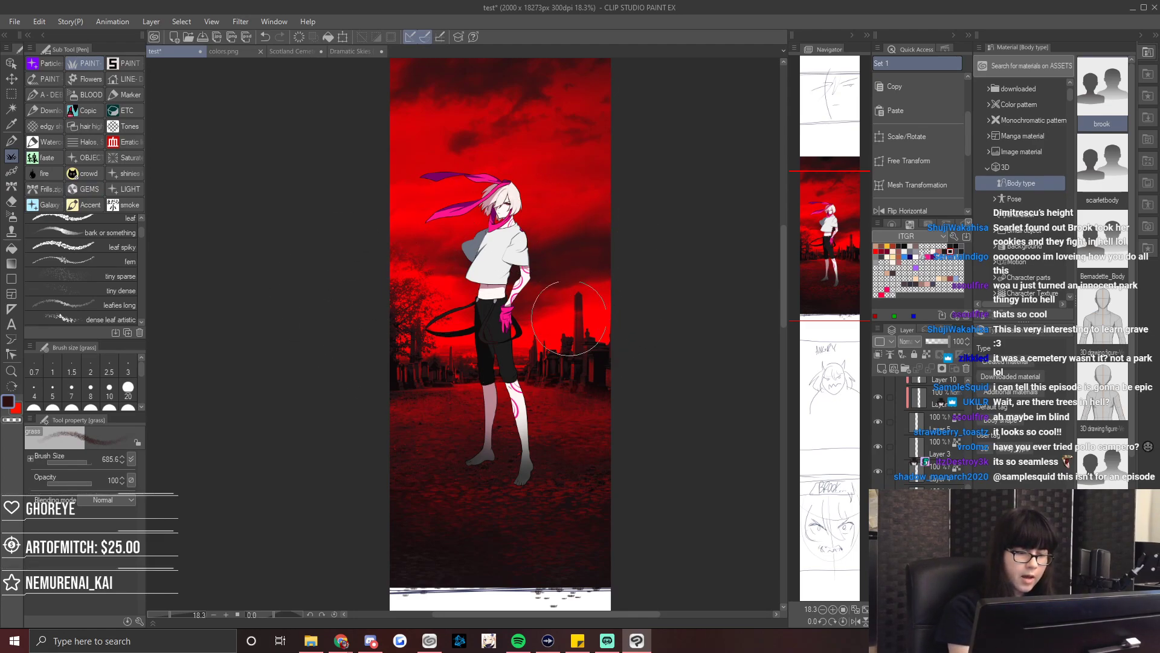
scroll(140, 234, "down", 1)
left_click_drag(140, 234, 140, 241)
left_click(121, 259)
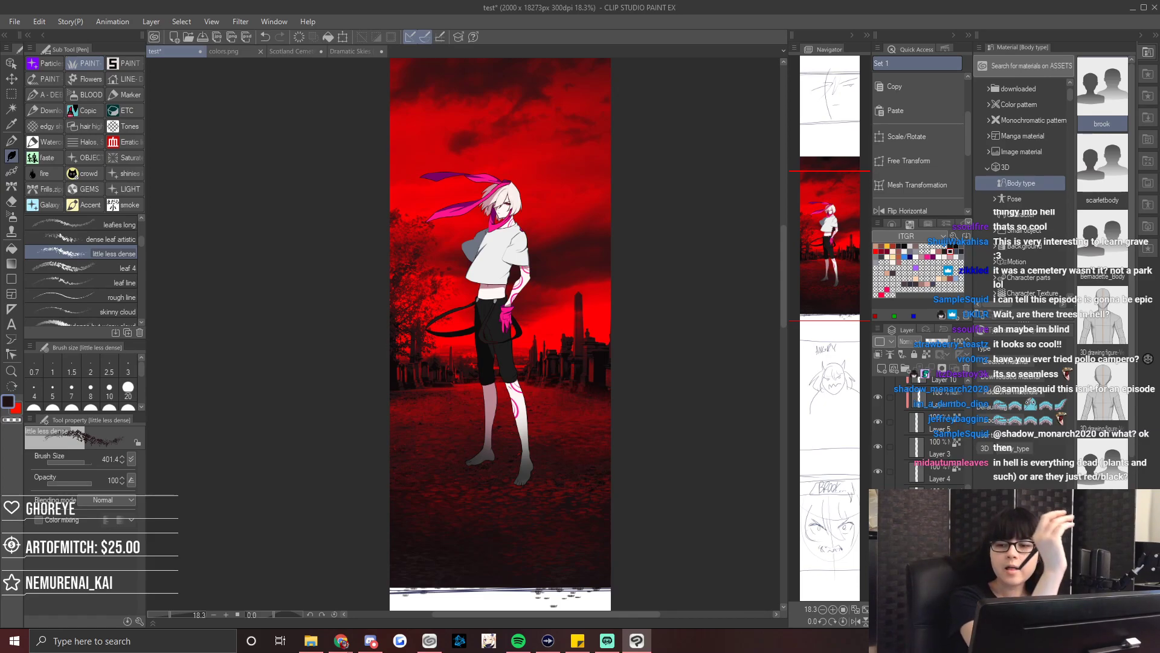
left_click_drag(470, 288, 476, 283)
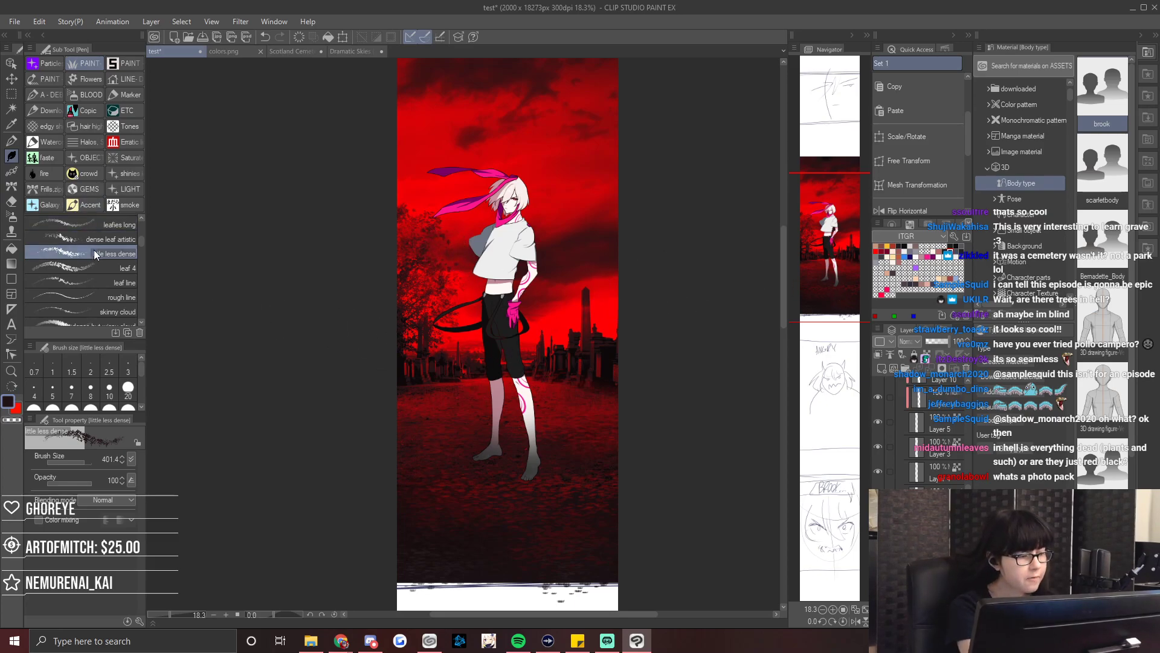
Paint sampled sky red over the area beside the character's legs with the photoshop brush at size 179.8.
scroll(143, 252, "down", 3)
scroll(143, 252, "down", 1)
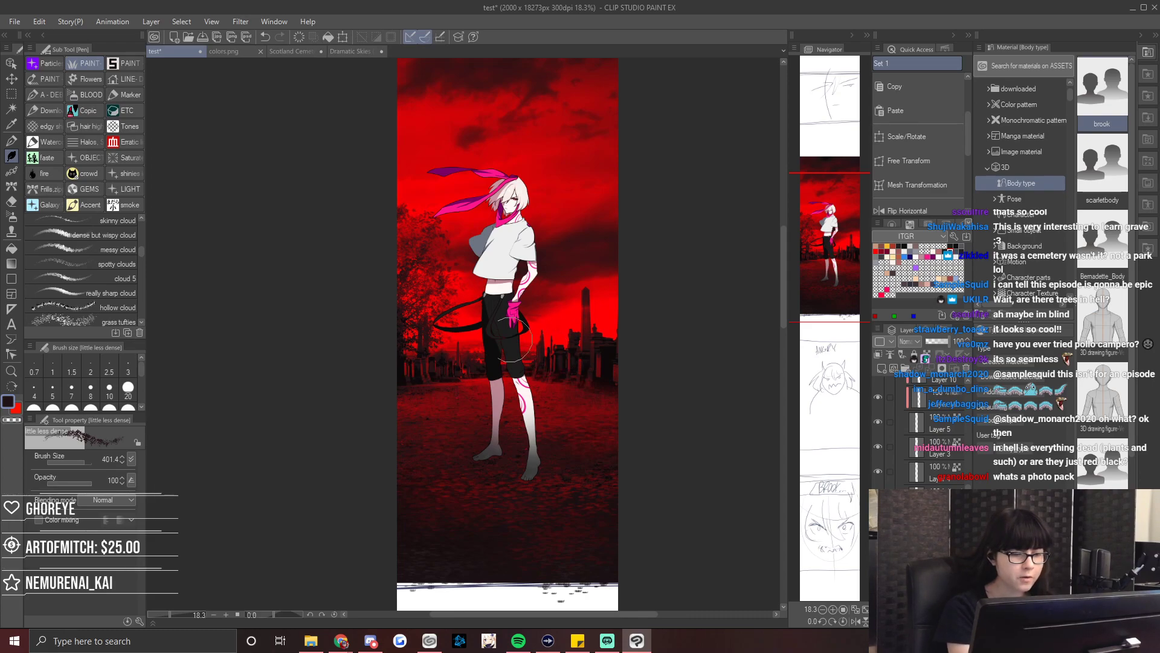
scroll(143, 260, "down", 3)
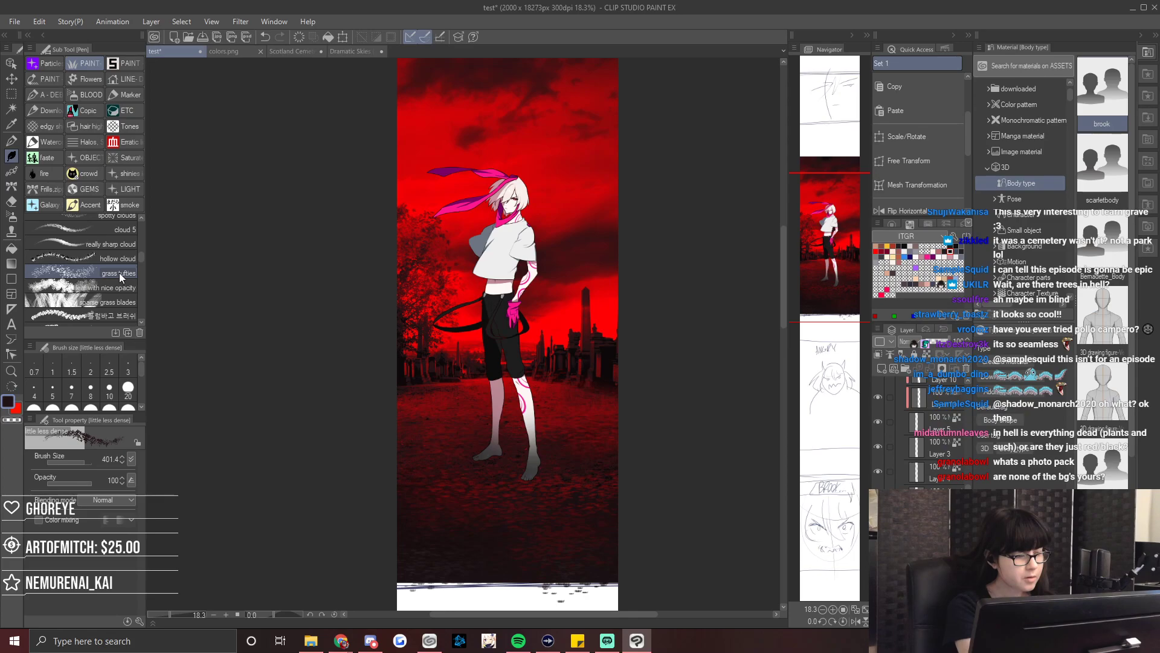
left_click(13, 141)
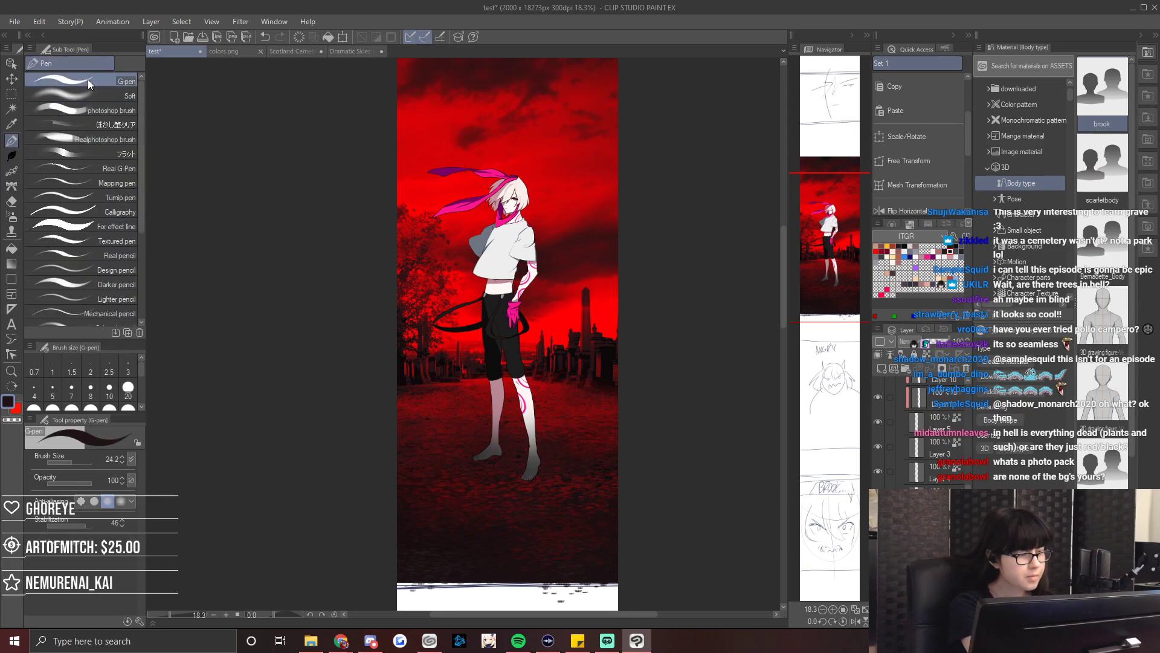
left_click(127, 109)
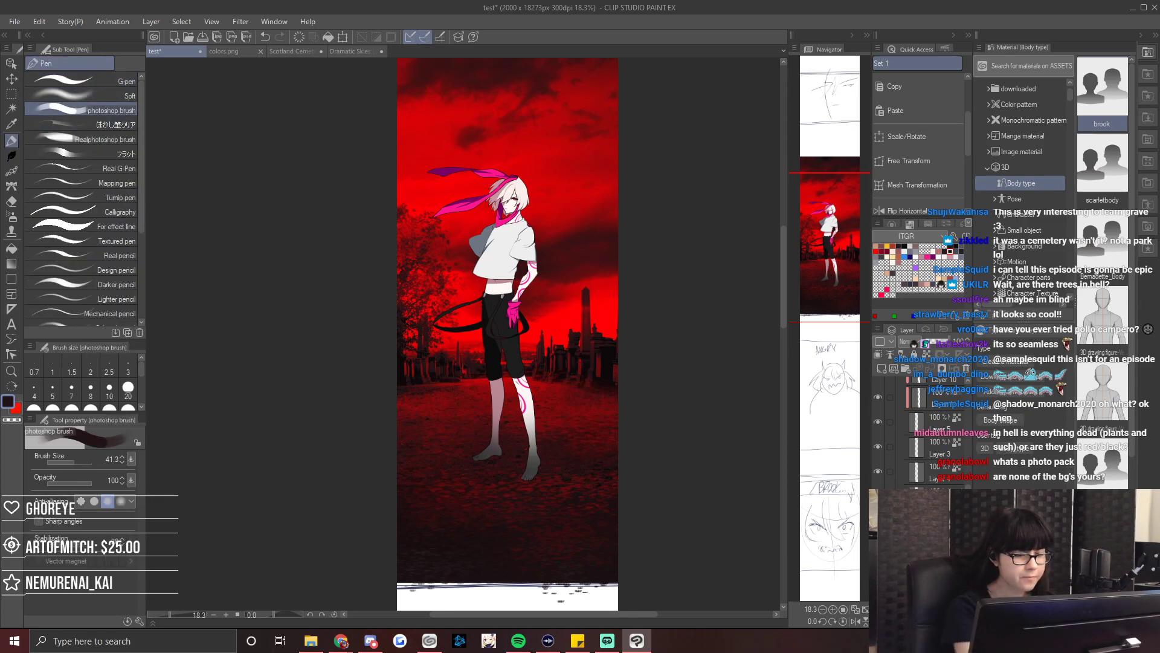
left_click(548, 318, "alt")
left_click_drag(477, 347, 462, 335)
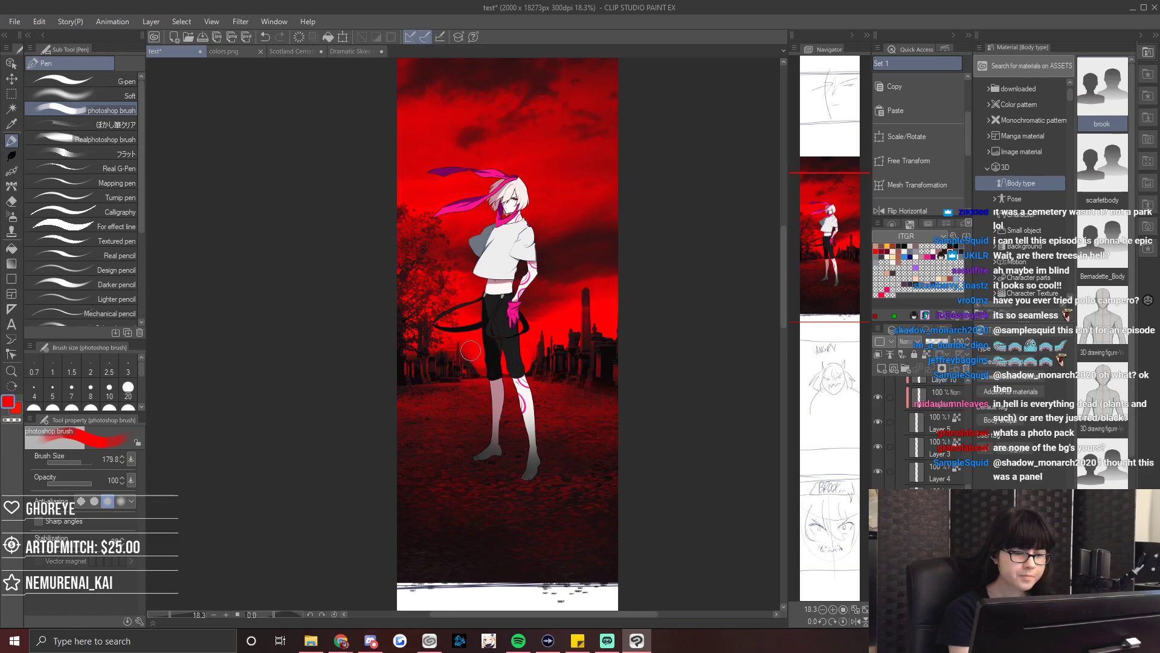
Blend the painted red patch into the gravestones and grass beside the trousers with the grass brush at size 70.5.
left_click_drag(176, 615, 182, 615)
key("bracketleft")
key("bracketleft")
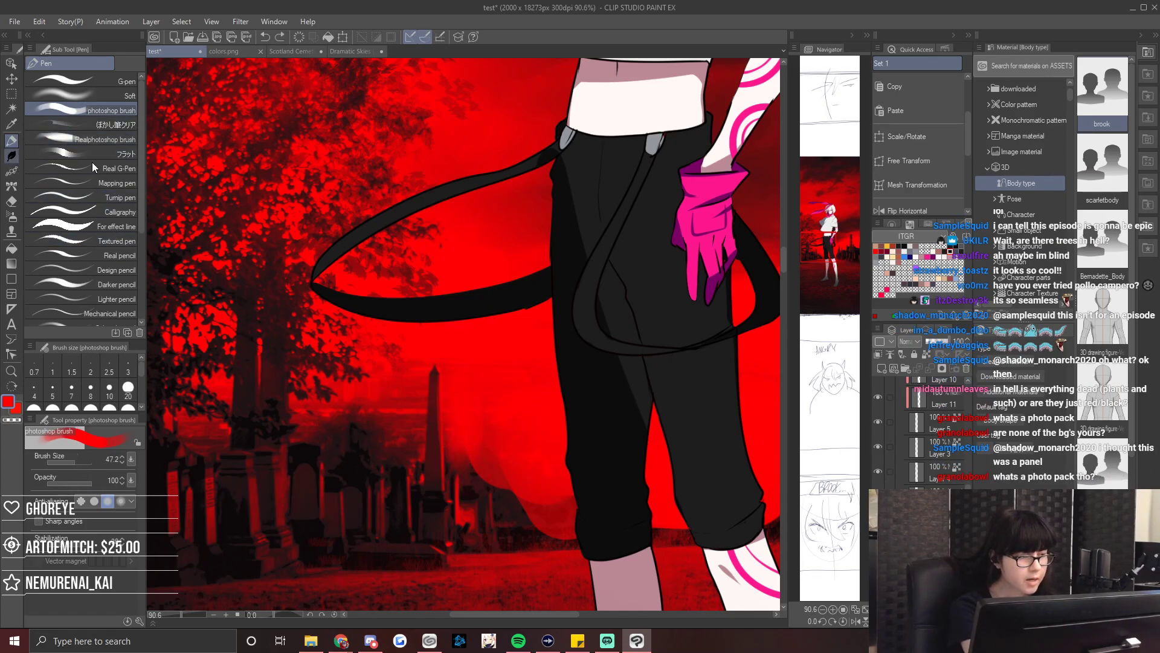
key("b")
left_click(106, 233)
scroll(141, 230, "up", 4)
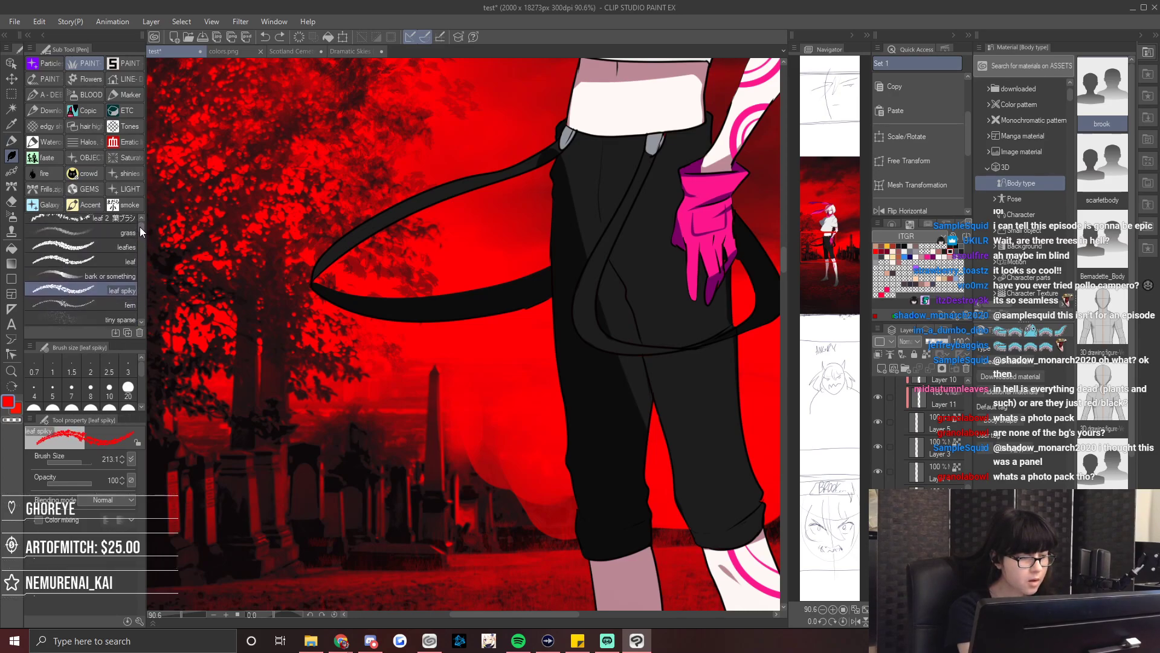
left_click(136, 232)
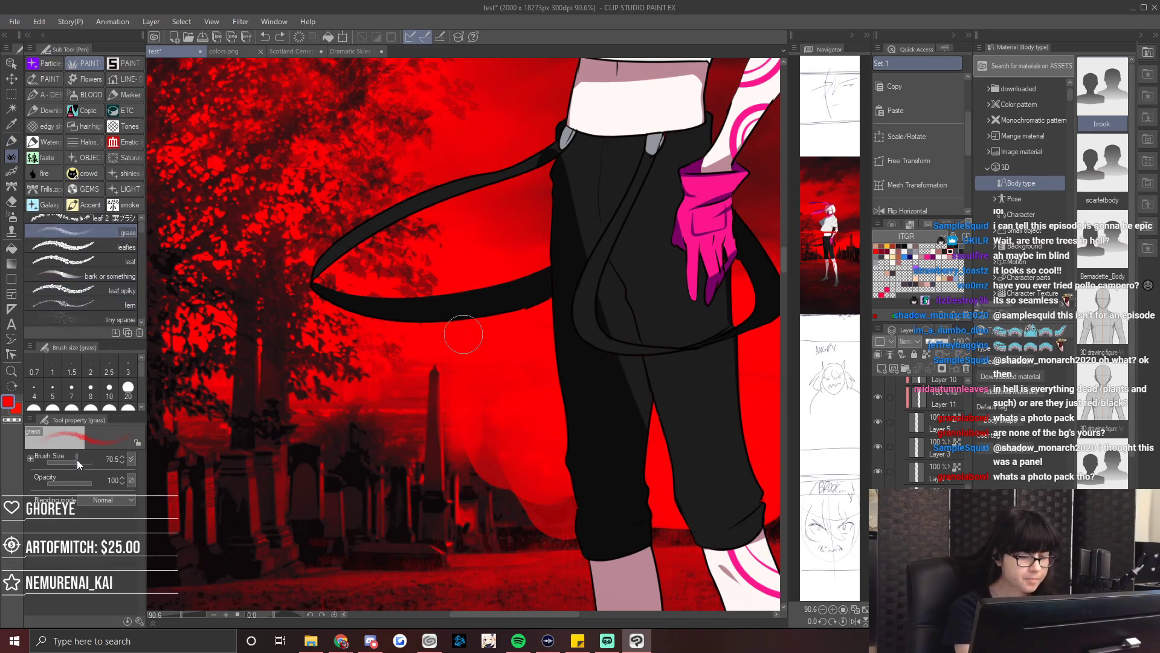
left_click_drag(514, 507, 513, 523)
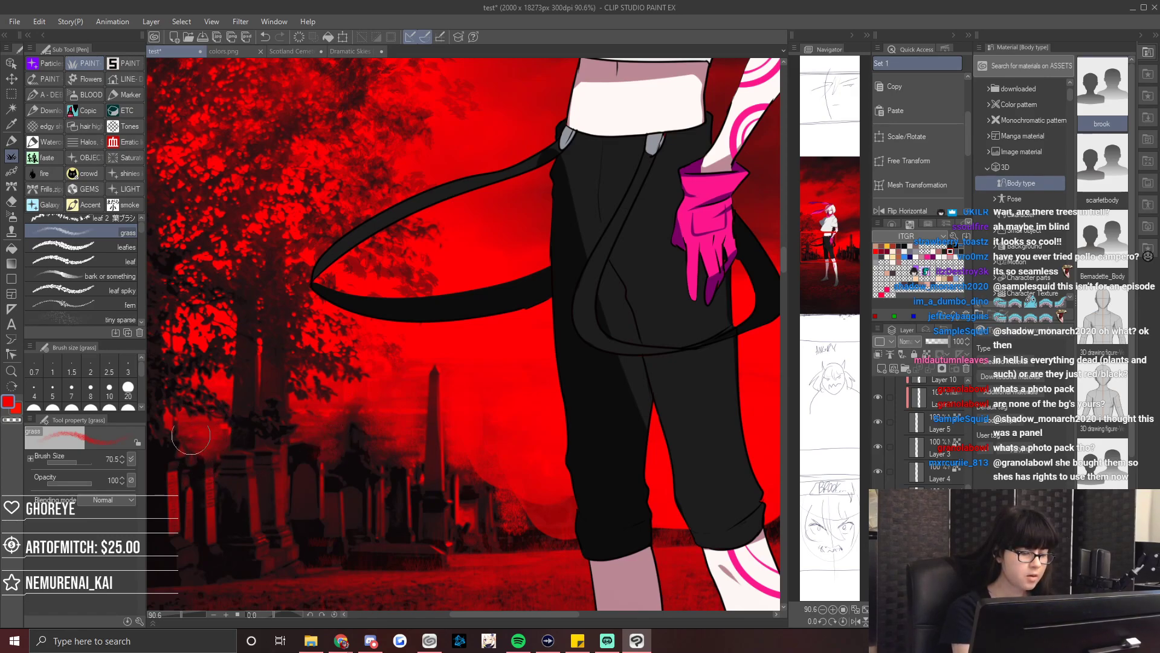
Continue softening the gravestones and horizon on both sides of the character with red grass brush strokes.
left_click_drag(173, 618, 179, 617)
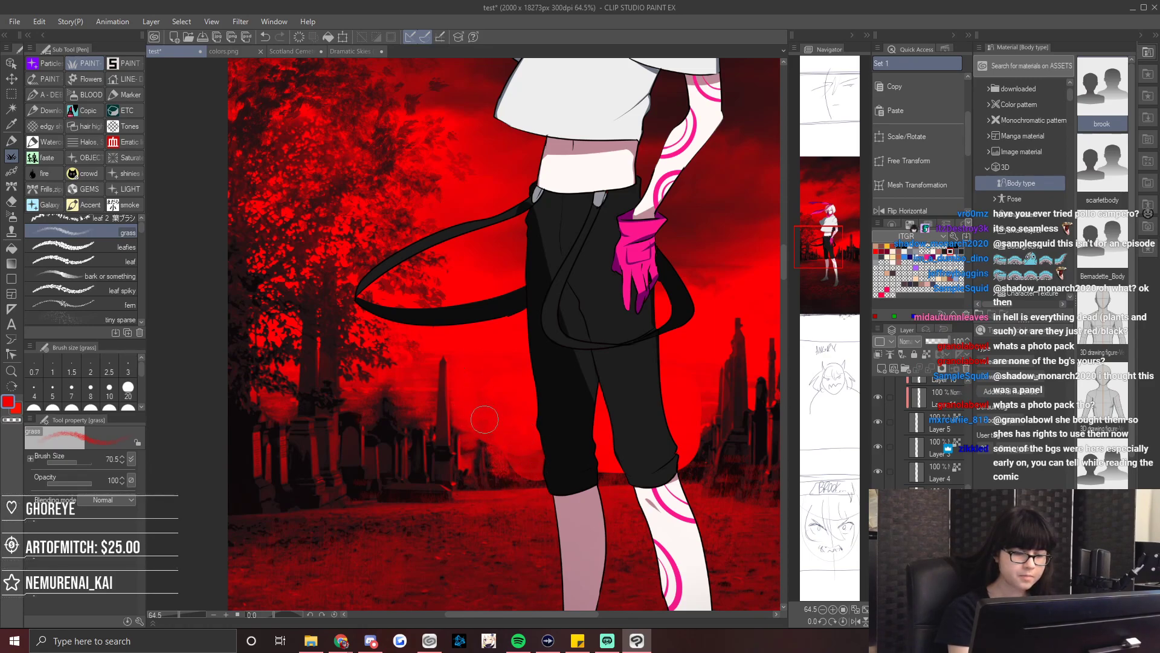
left_click_drag(590, 615, 610, 615)
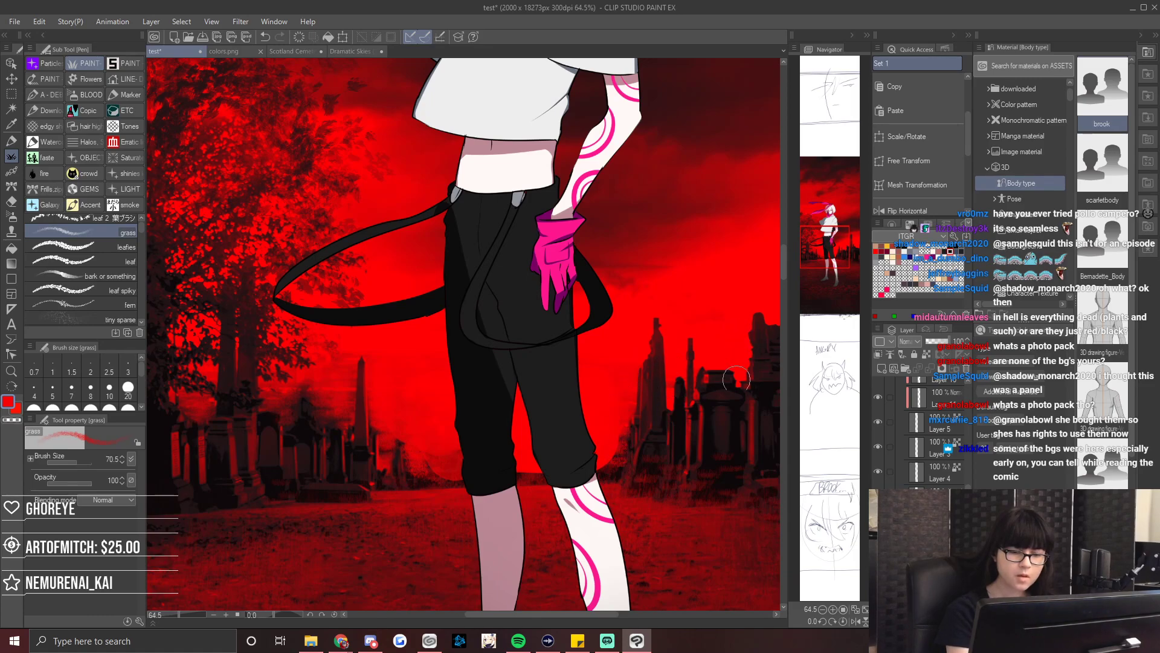
mouse_move(613, 615)
left_mouse_down()
mouse_move(647, 614)
mouse_move(637, 614)
left_mouse_up()
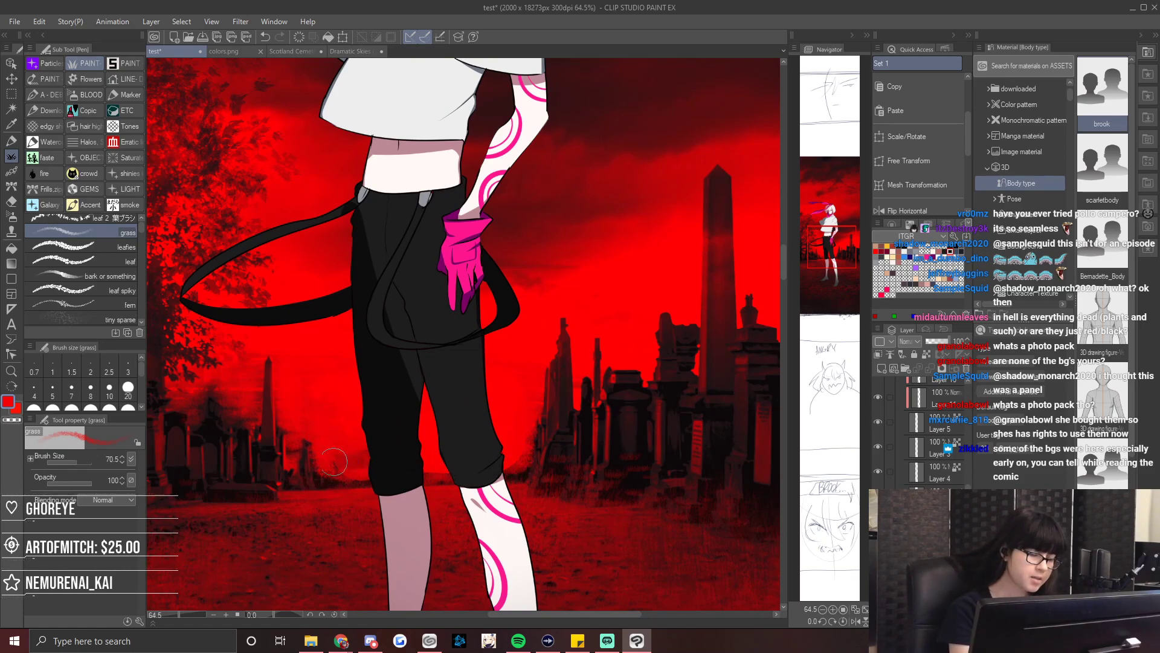
left_click_drag(634, 615, 597, 616)
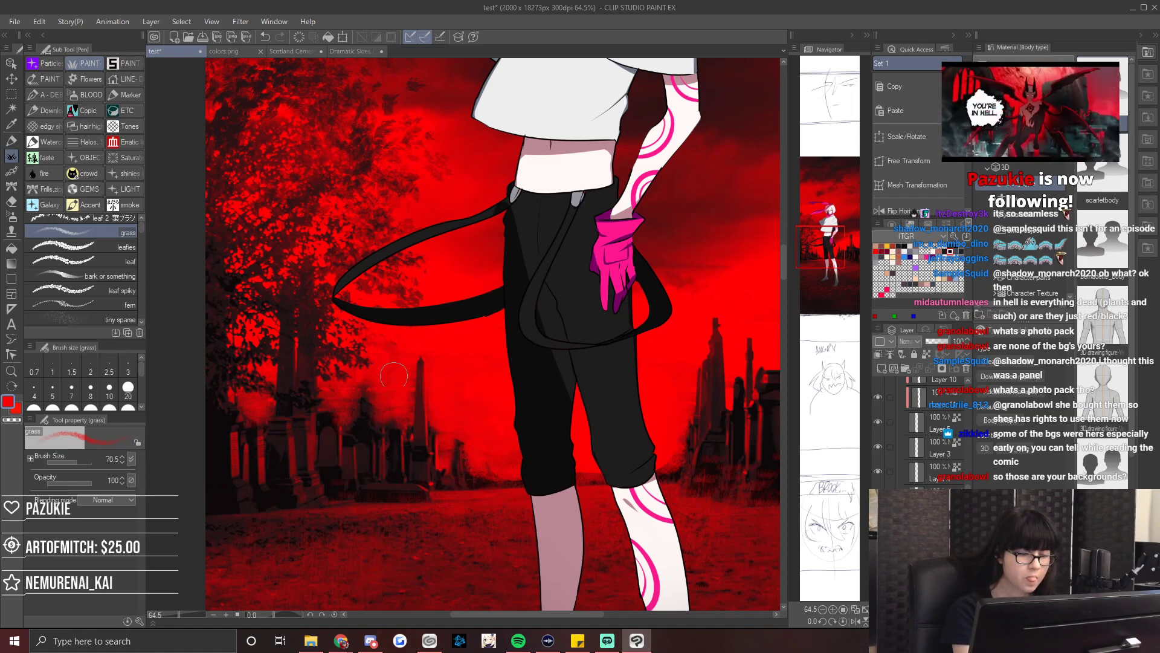
Cover the white area above the sky photo with red clouds using the dense but wispy cloud brush at size 1836.3.
left_click_drag(177, 616, 174, 615)
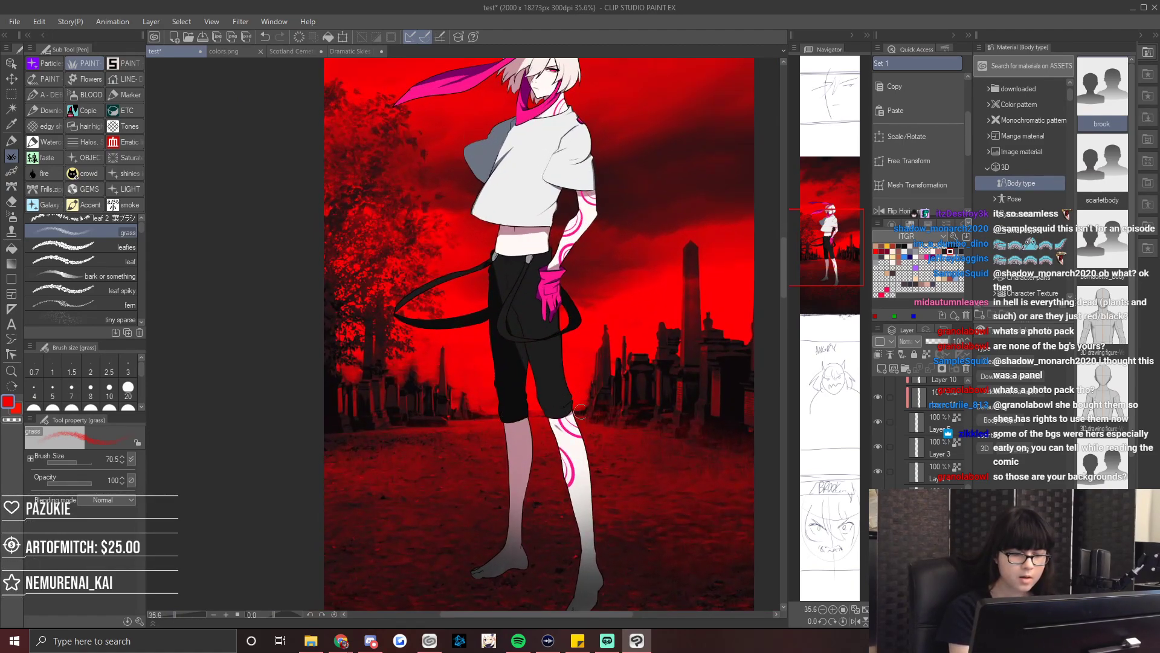
left_click_drag(174, 614, 167, 614)
left_click_drag(853, 208, 837, 177)
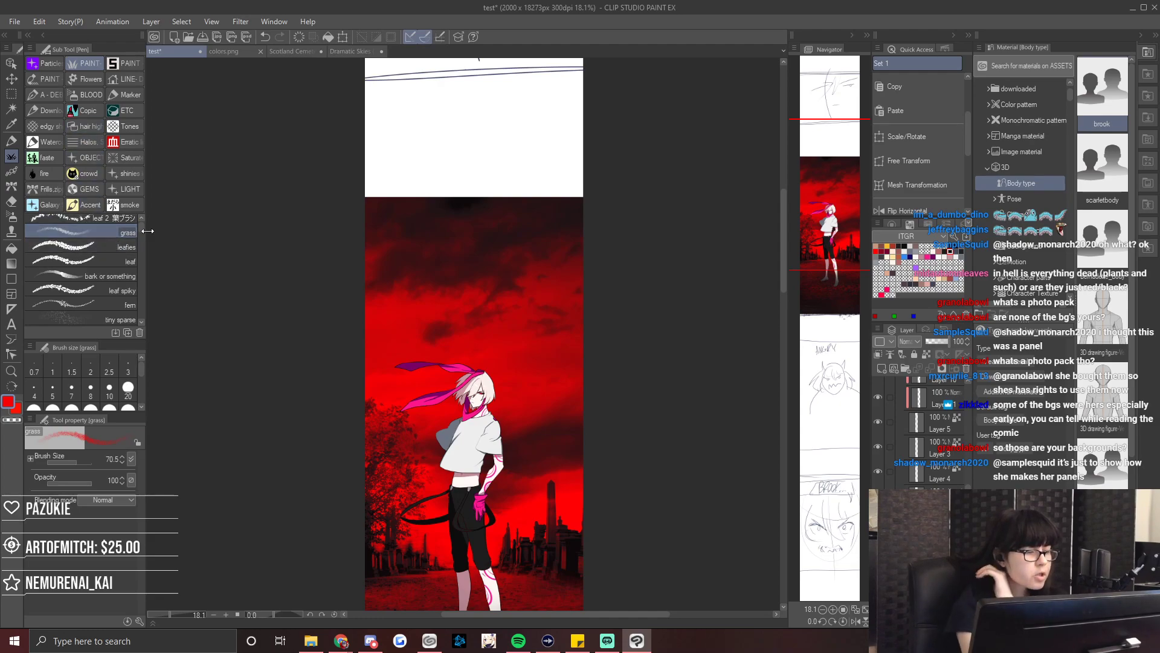
left_click_drag(142, 231, 143, 268)
mouse_move(143, 282)
left_mouse_down()
mouse_move(144, 222)
mouse_move(143, 251)
left_mouse_up()
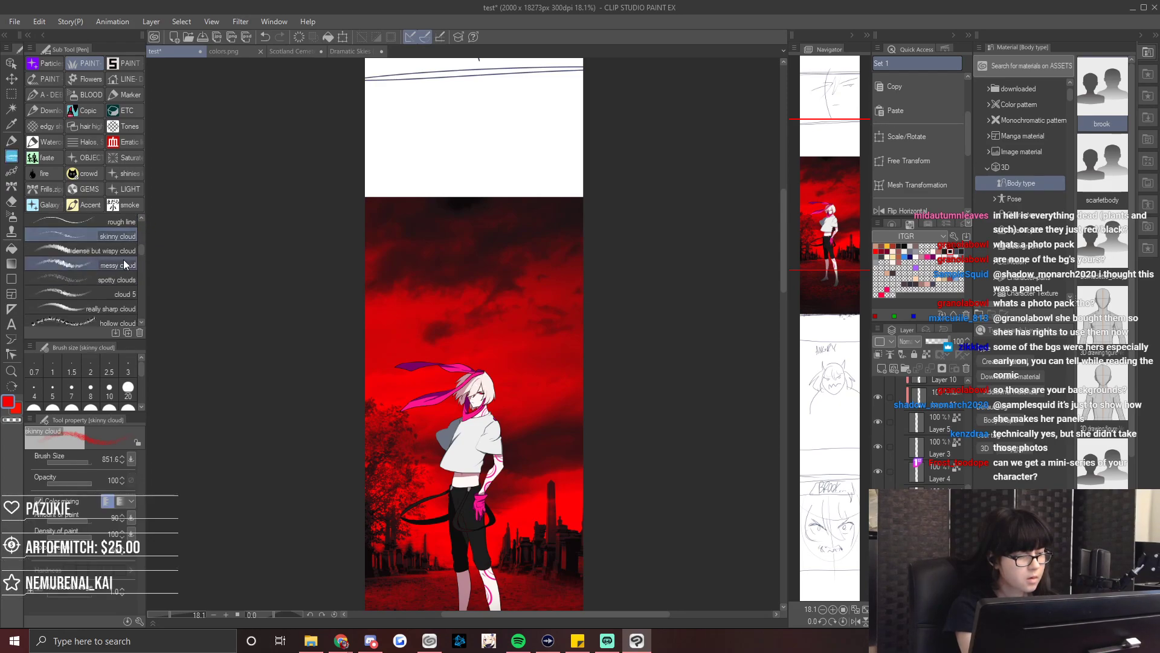
left_click(115, 251)
left_click(452, 202, "alt")
mouse_move(407, 199)
left_mouse_down()
mouse_move(524, 172)
mouse_move(491, 208)
mouse_move(376, 181)
mouse_move(432, 208)
mouse_move(393, 196)
mouse_move(400, 137)
mouse_move(433, 134)
mouse_move(411, 128)
mouse_move(360, 188)
mouse_move(385, 207)
mouse_move(413, 133)
mouse_move(410, 121)
mouse_move(382, 127)
mouse_move(370, 163)
mouse_move(483, 95)
mouse_move(416, 182)
mouse_move(509, 132)
mouse_move(534, 93)
mouse_move(592, 96)
mouse_move(439, 97)
mouse_move(400, 114)
mouse_move(375, 104)
mouse_move(451, 96)
mouse_move(353, 97)
mouse_move(549, 93)
mouse_move(604, 106)
mouse_move(485, 212)
left_mouse_up()
left_click(39, 501)
Paint sampled near-black clouds across the upper sky with the dense but wispy cloud brush, blending them over the photo's top edge.
left_click(423, 284, "alt")
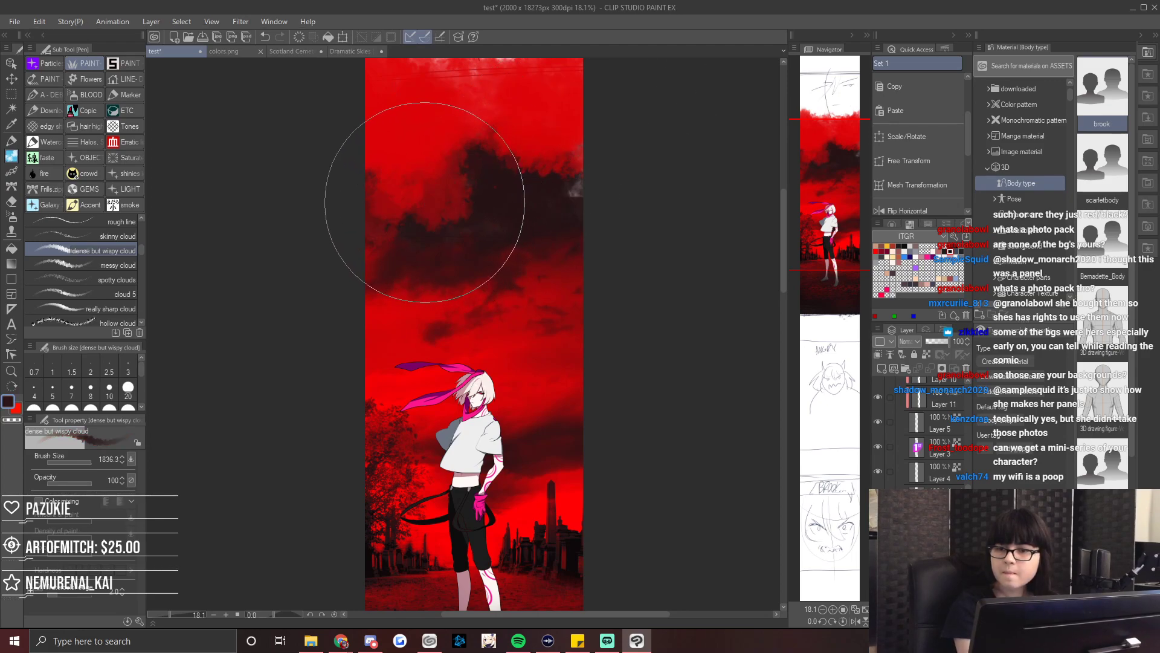
mouse_move(409, 193)
left_mouse_down()
mouse_move(456, 198)
mouse_move(386, 196)
mouse_move(362, 147)
mouse_move(438, 190)
mouse_move(604, 140)
left_mouse_up()
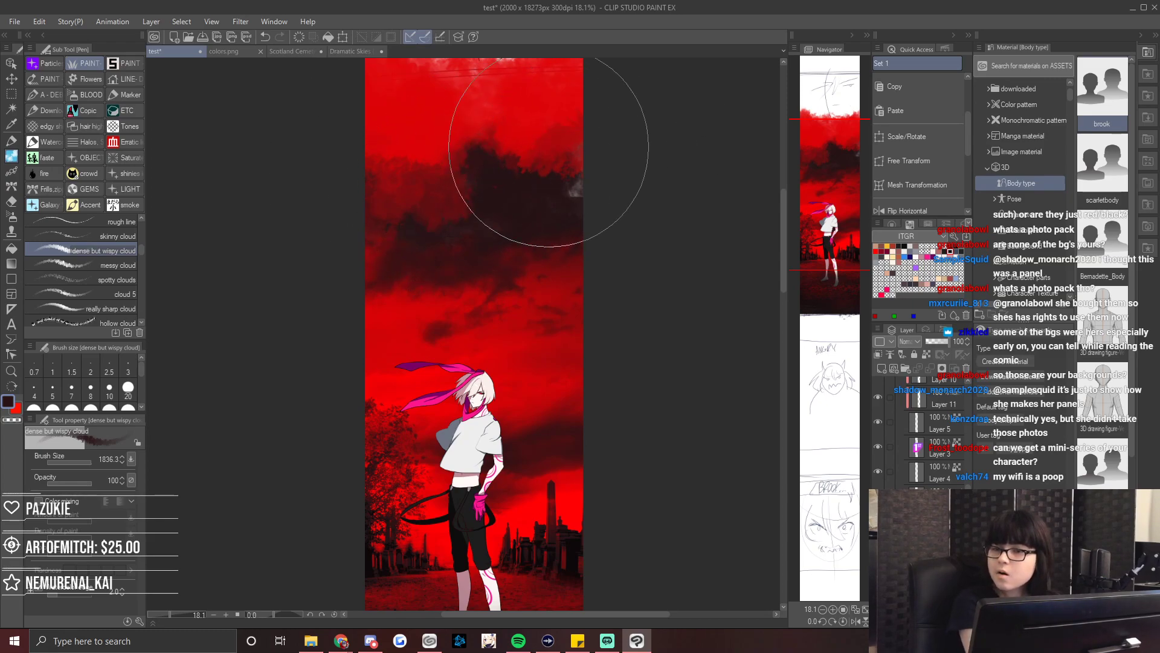
mouse_move(482, 174)
left_mouse_down()
mouse_move(441, 197)
mouse_move(508, 180)
mouse_move(411, 217)
mouse_move(401, 168)
mouse_move(368, 145)
mouse_move(554, 136)
mouse_move(636, 80)
mouse_move(595, 200)
left_mouse_up()
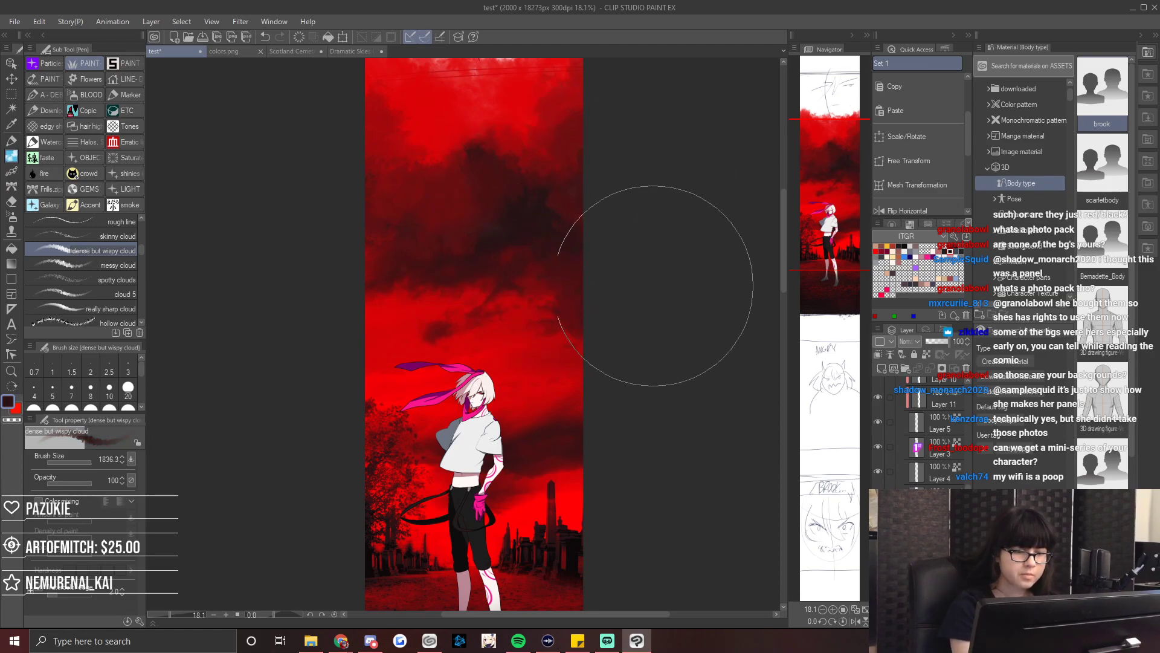
Break up the dark clouds above the character with sampled red, using the really sharp cloud brush at sizes 728.0 and 896.0.
mouse_move(837, 224)
left_mouse_down()
mouse_move(840, 211)
mouse_move(830, 238)
left_mouse_up()
left_click(568, 389, "alt")
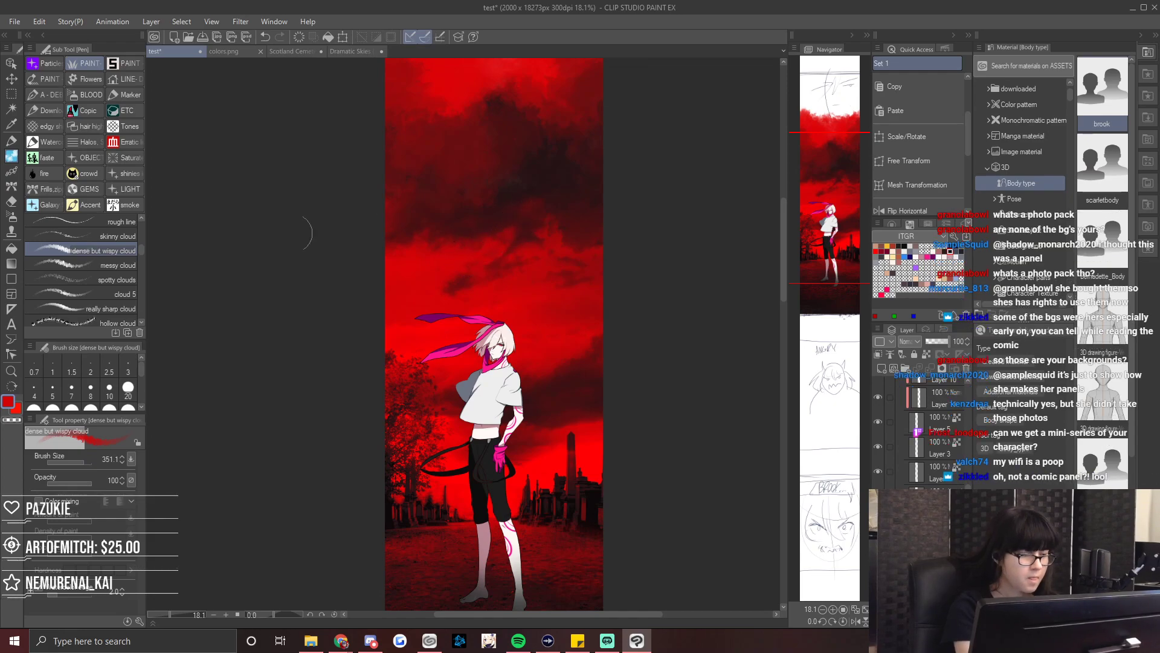
left_click(97, 265)
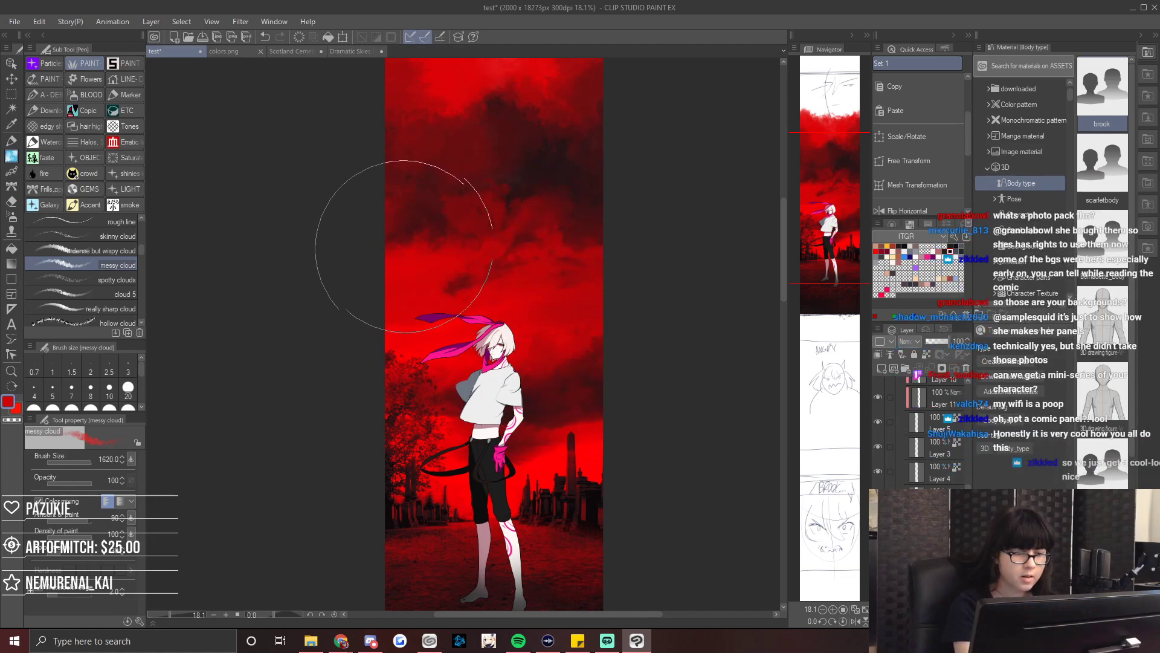
left_click(91, 308)
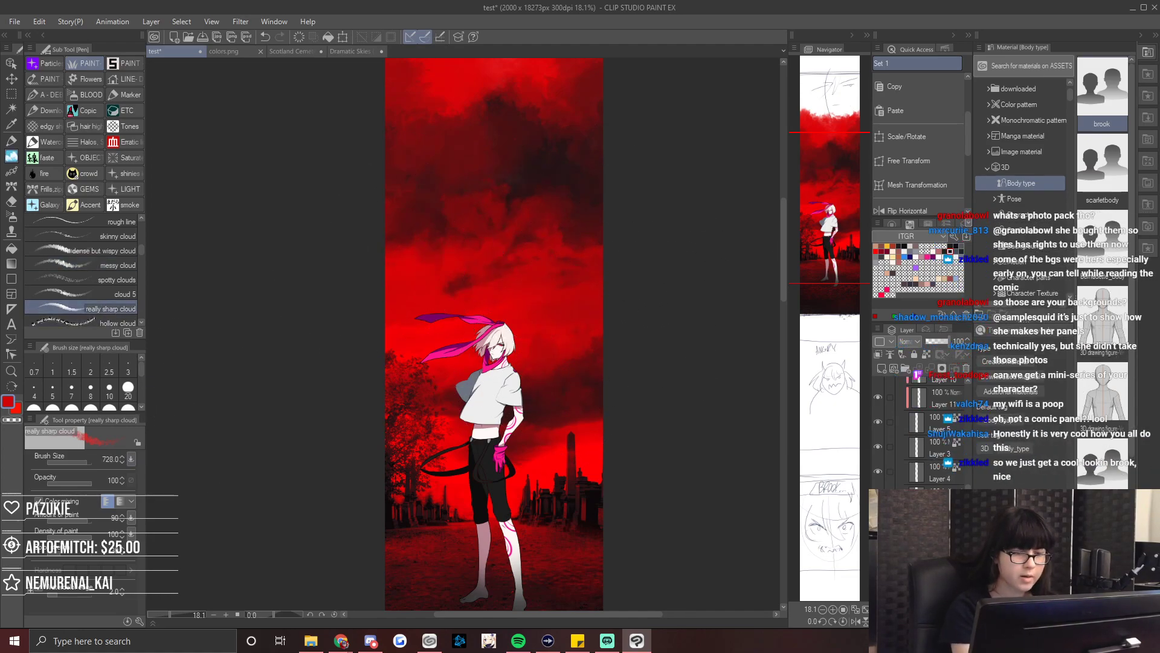
left_click_drag(595, 181, 571, 221)
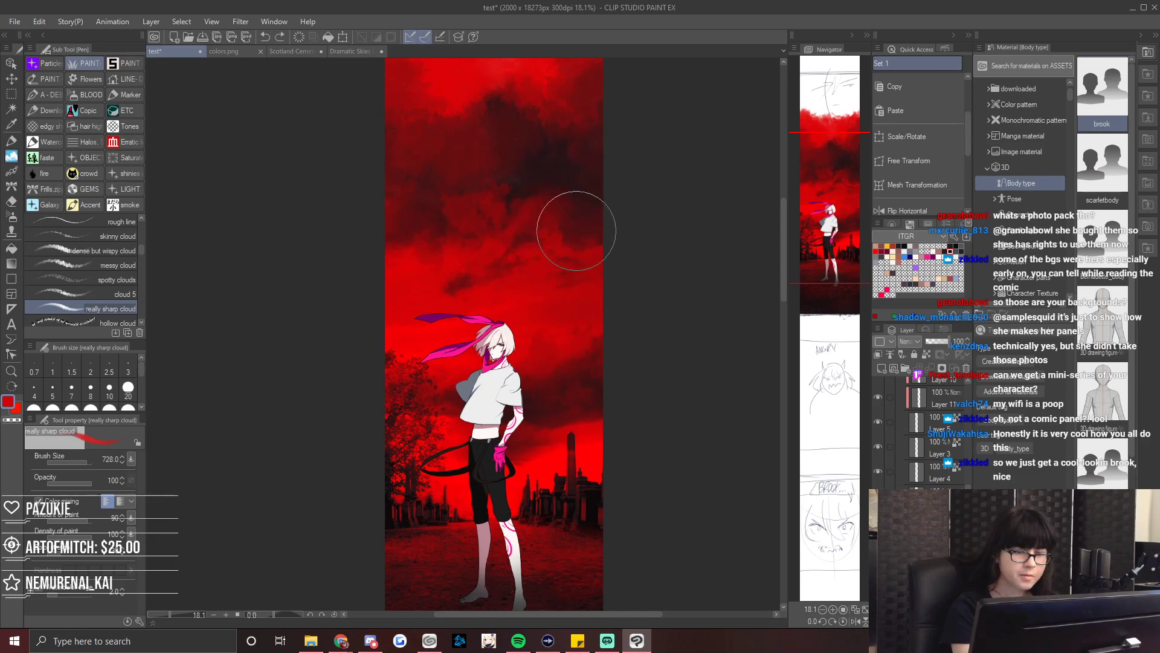
left_click(89, 463)
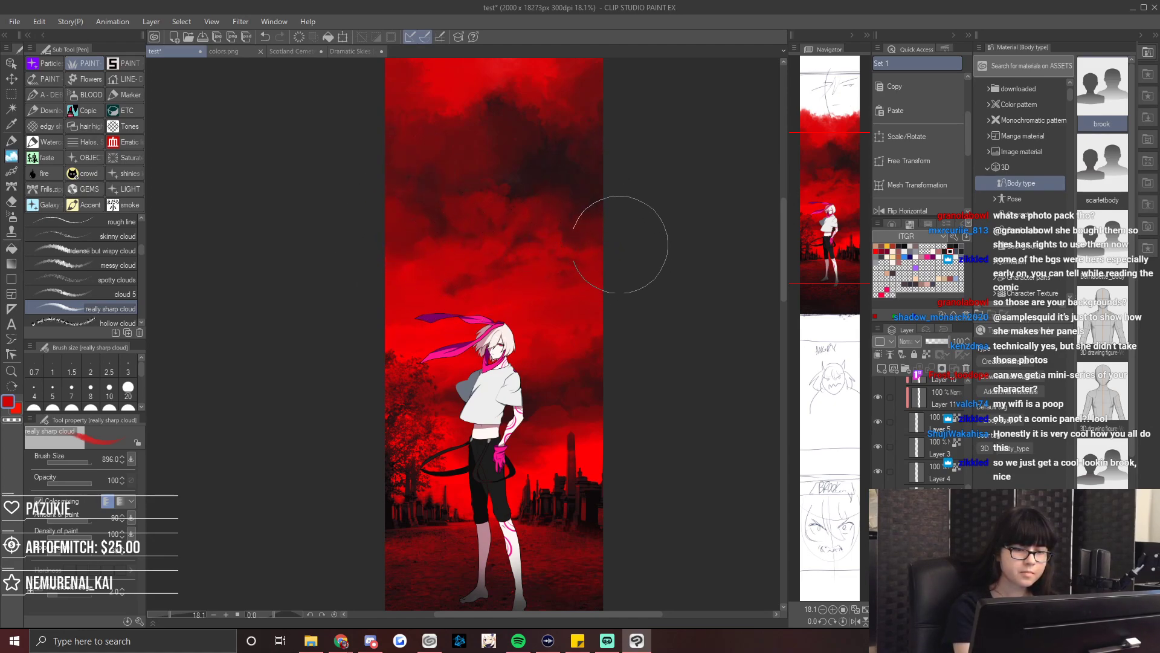
Darken and smooth the cloud band in the upper sky with dark red, using the cloud 5 brush at size 1620.0.
left_click_drag(595, 369, 552, 329)
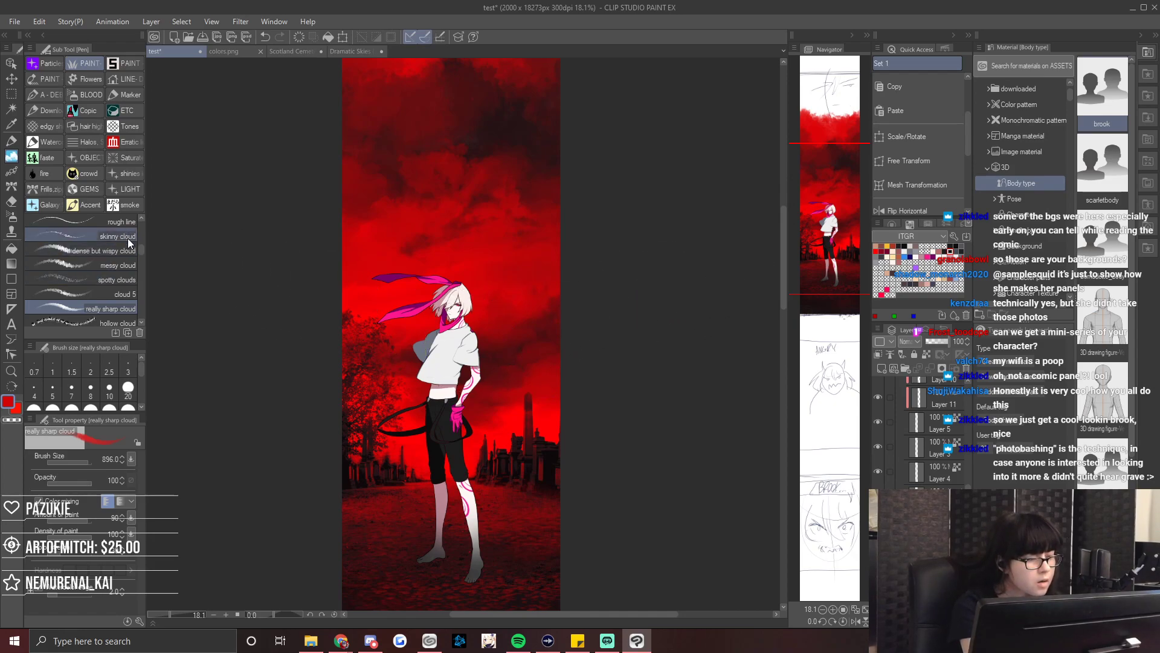
left_click(90, 236)
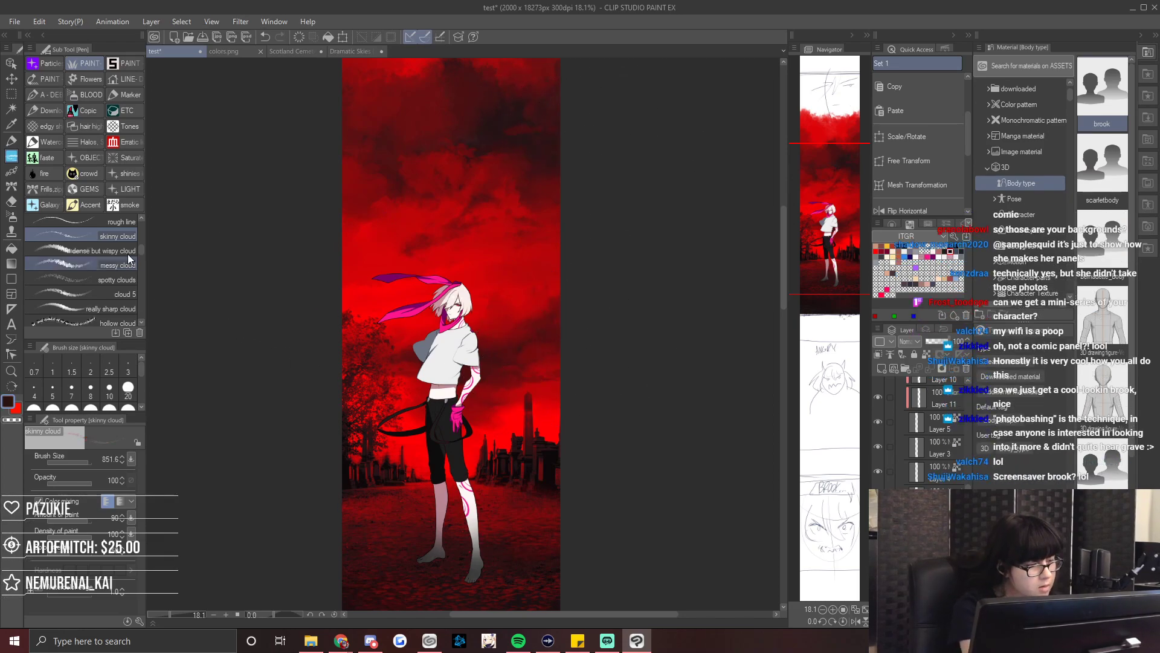
left_click(91, 250)
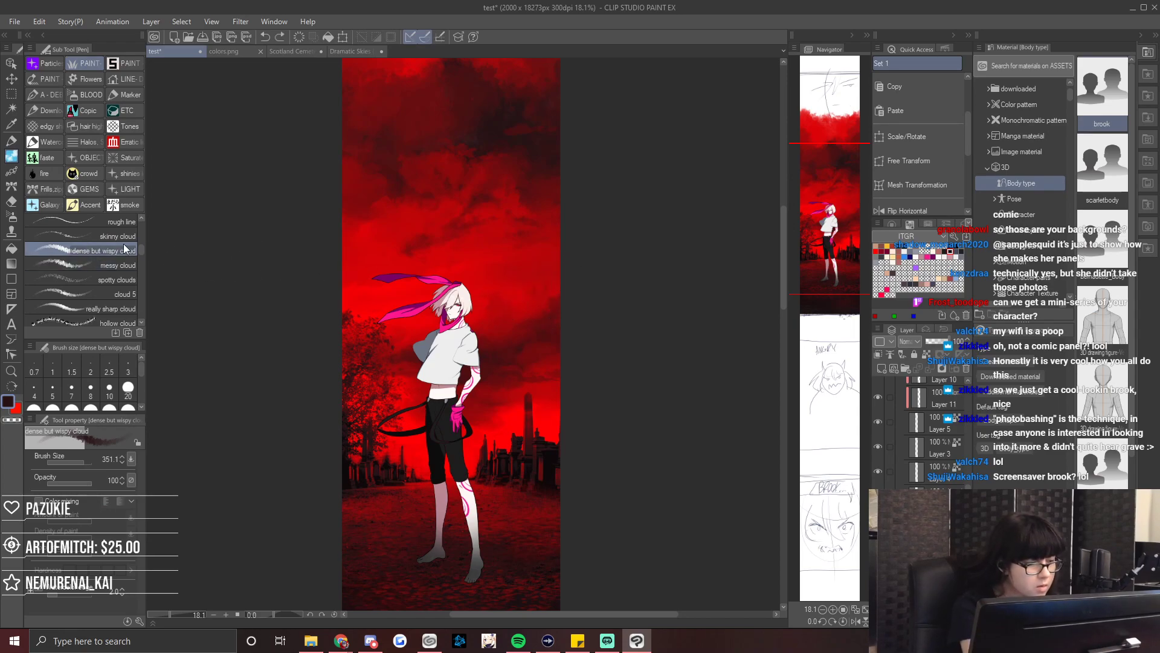
left_click(115, 222)
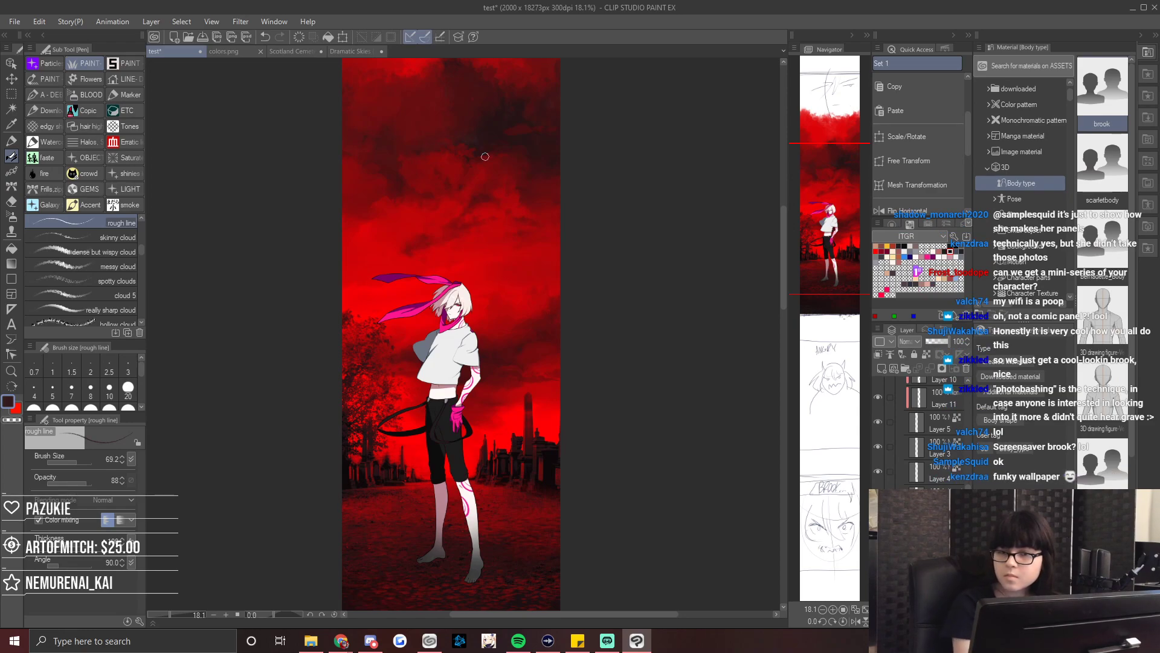
left_click_drag(825, 279, 822, 212)
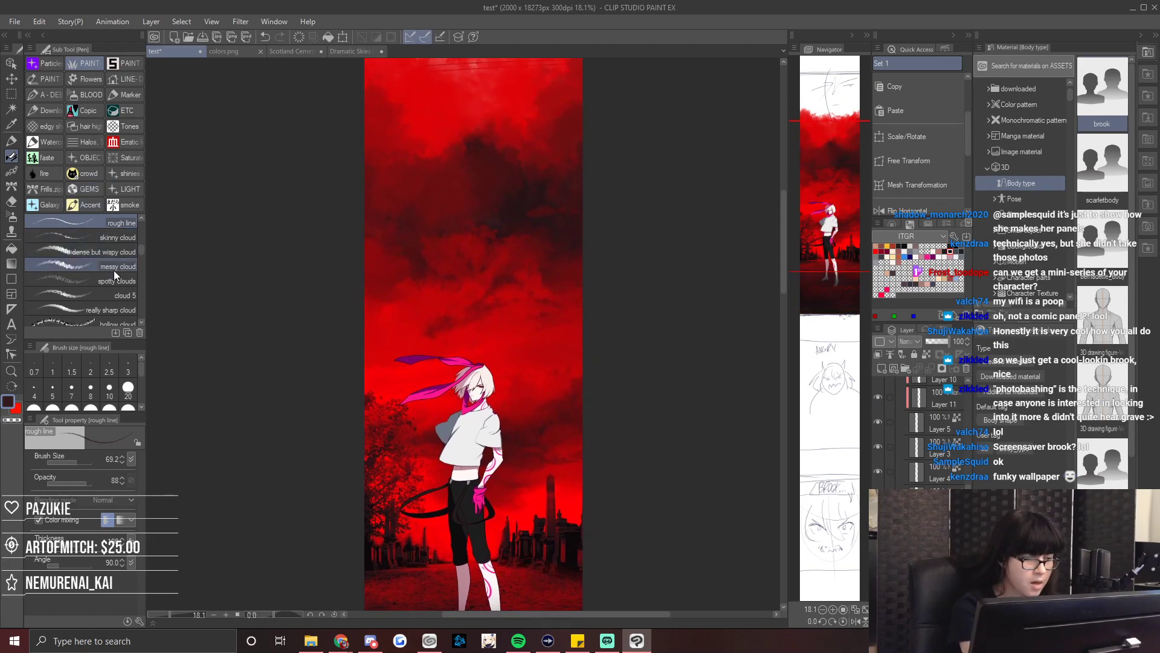
left_click(120, 297)
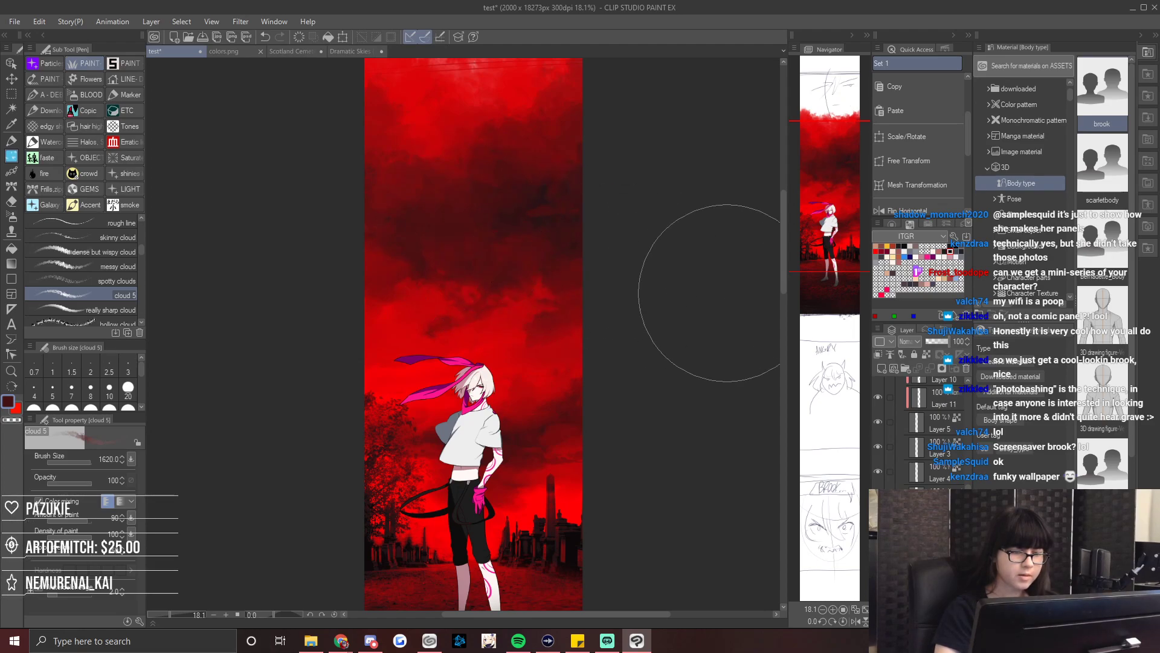
Trim the ragged top of the red sky to a straight edge with a rectangular selection, and deselect.
scroll(725, 311, "down", 2)
scroll(725, 310, "up", 2)
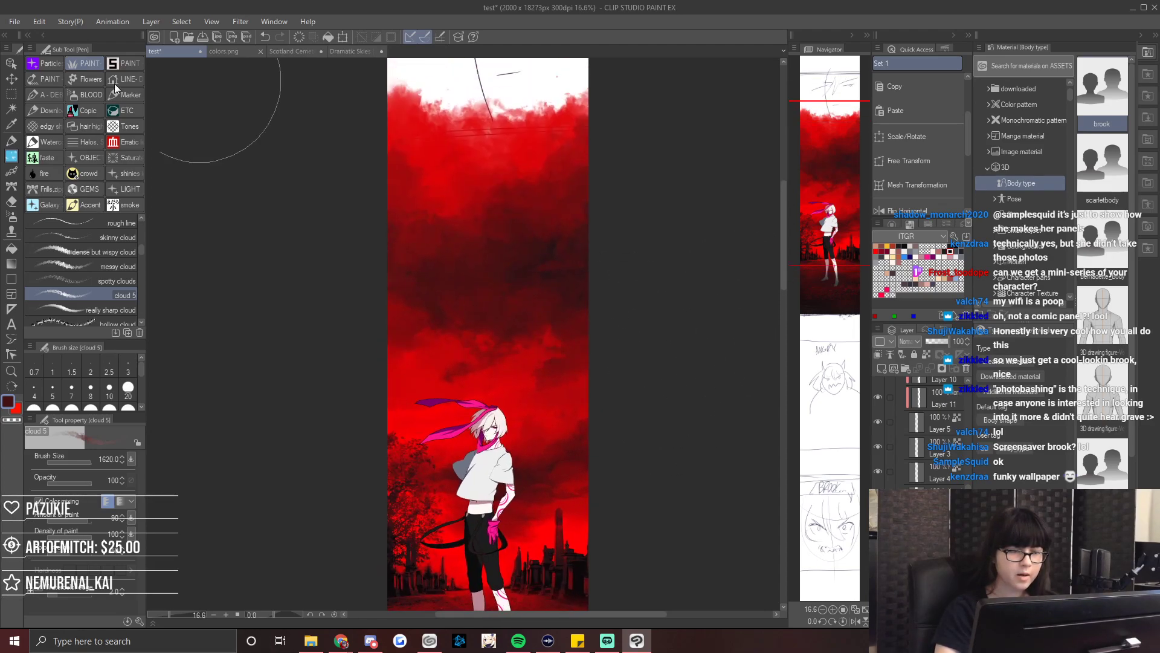
left_click(11, 94)
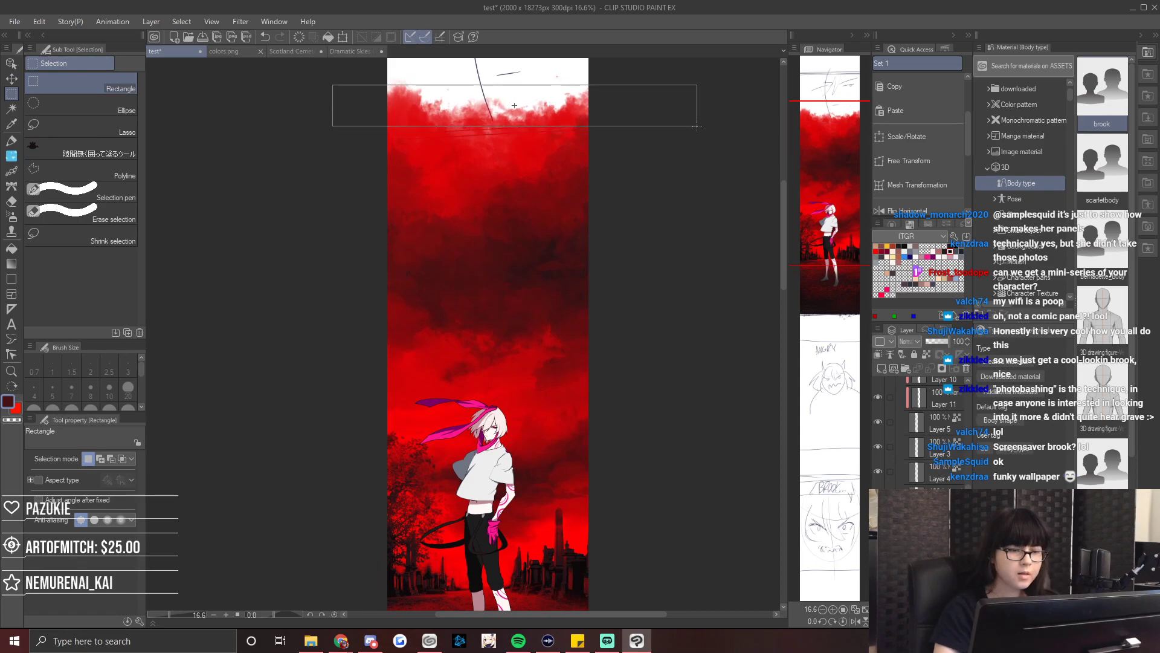
left_click_drag(696, 127, 697, 127)
left_click_drag(819, 191, 820, 209)
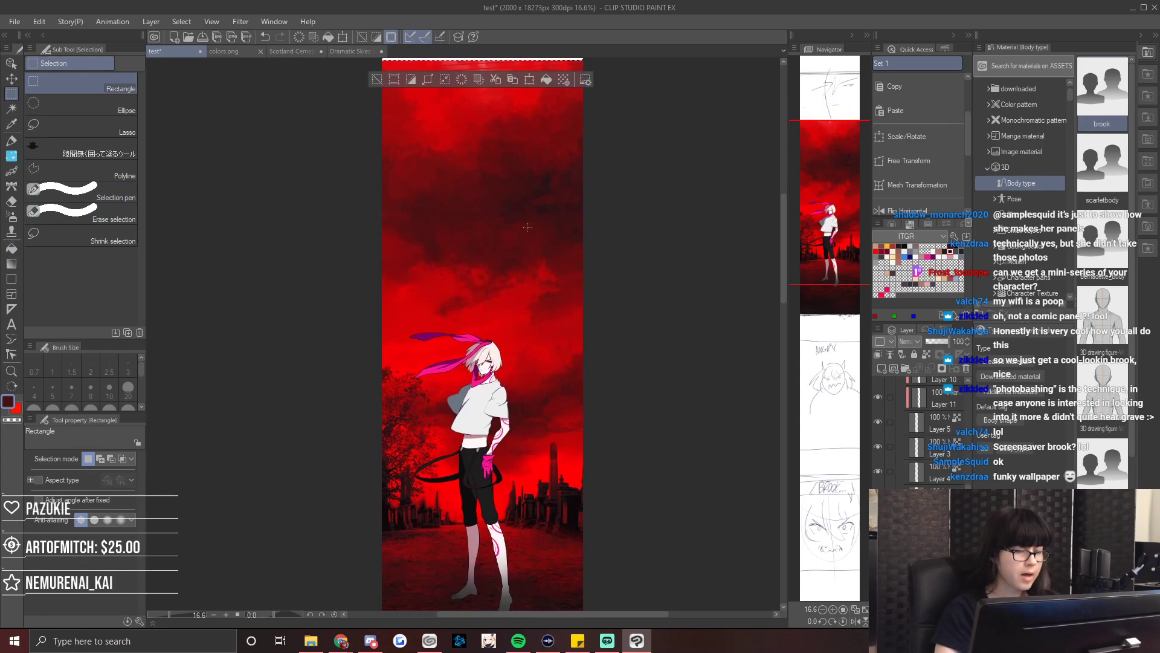
key("ctrl+d")
key("p")
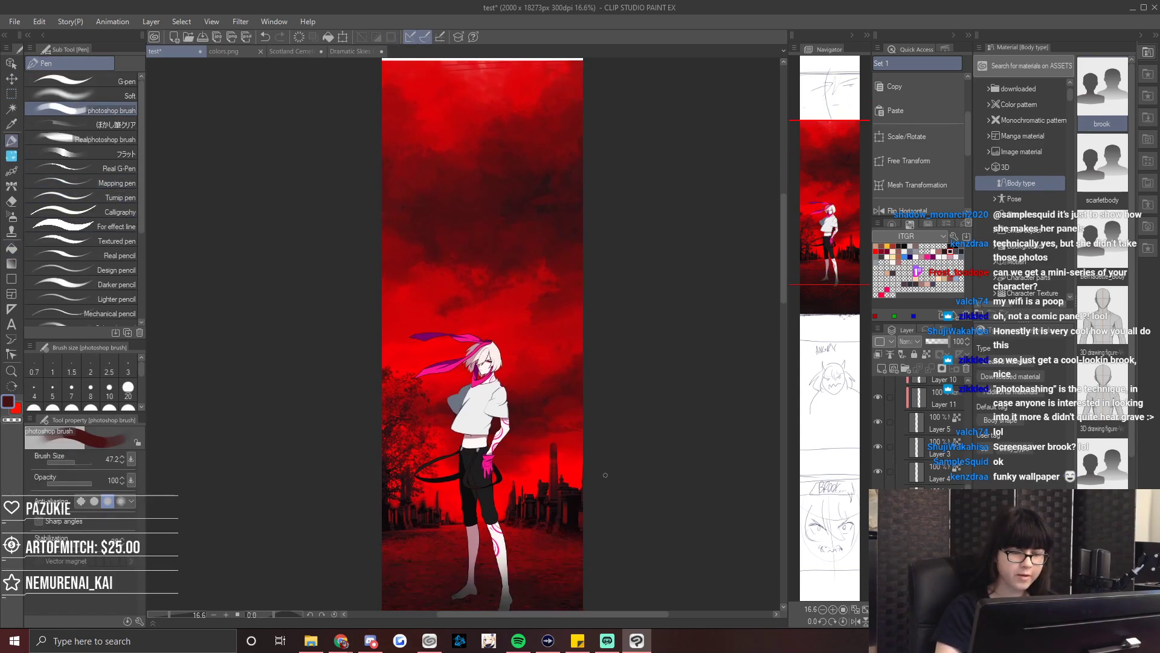
Duplicate the background layer and apply a Gaussian blur of strength 49.47 to the scenery behind the character.
scroll(593, 476, "down", 2)
scroll(554, 538, "up", 2)
scroll(549, 534, "up", 1)
left_click_drag(828, 267, 829, 298)
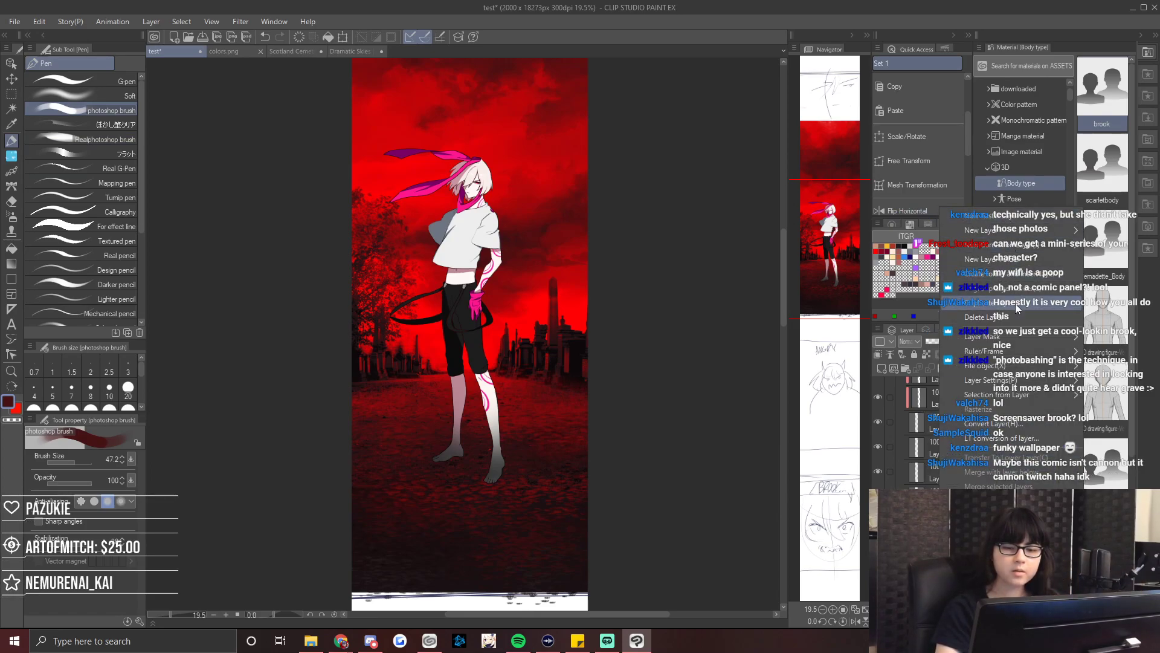
left_click(212, 22)
mouse_move(268, 37)
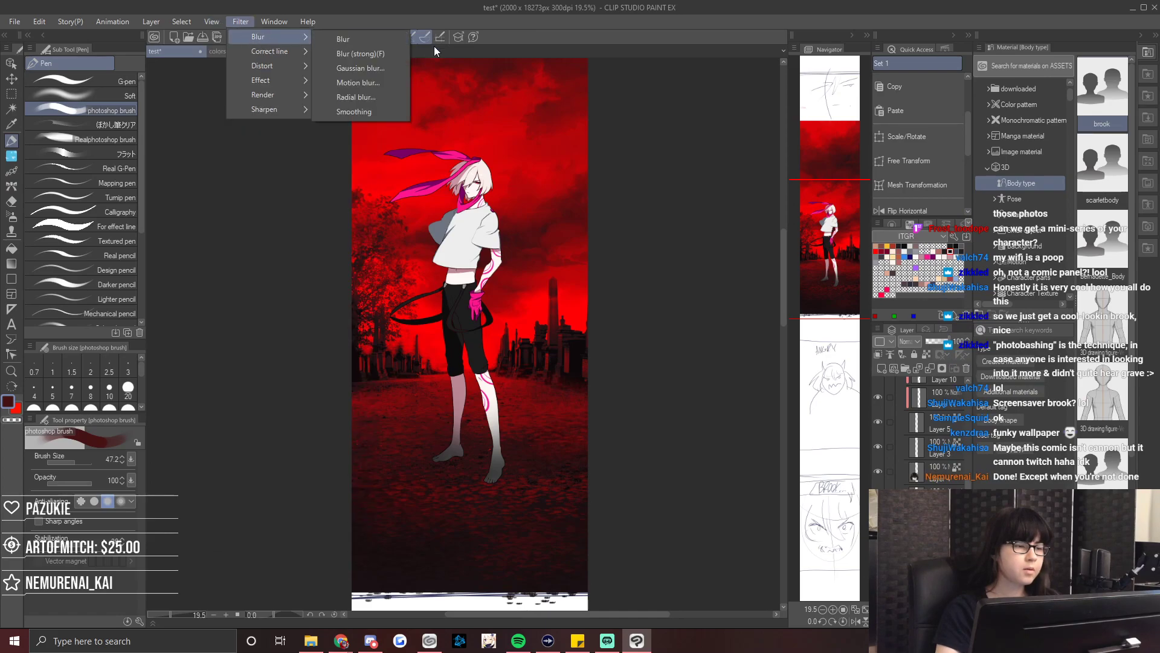
left_click(391, 68)
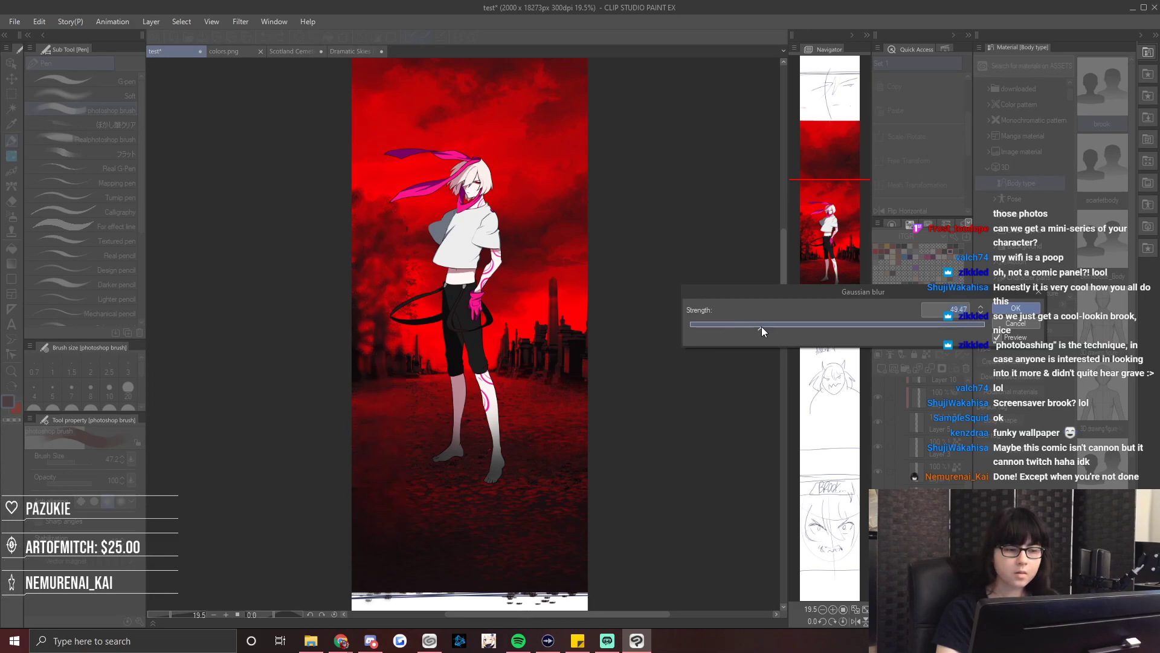
left_click(1031, 304)
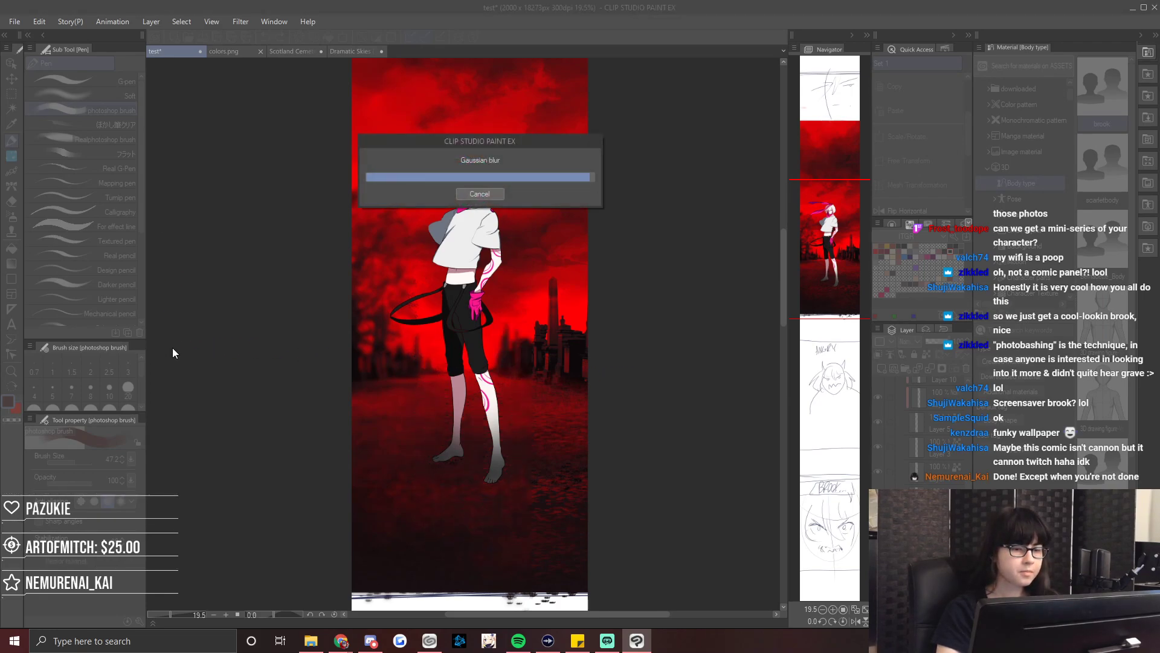
Erase the blur from the ground around the character's feet with the Soft eraser at size 1338.6.
key("e")
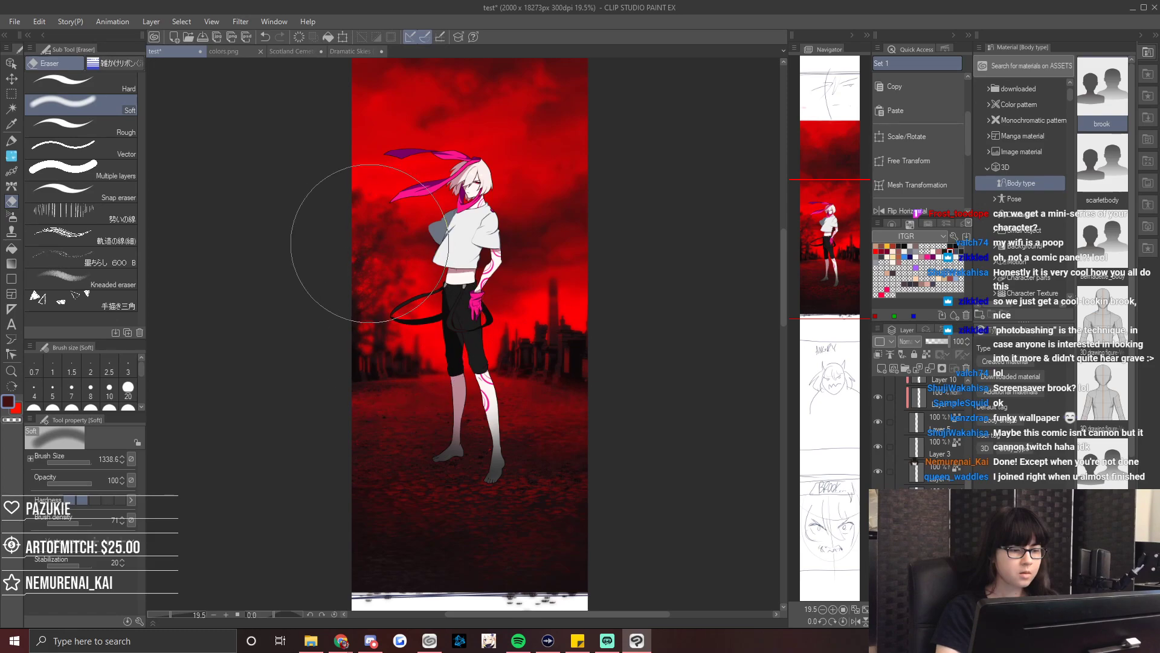
scroll(593, 327, "down", 1)
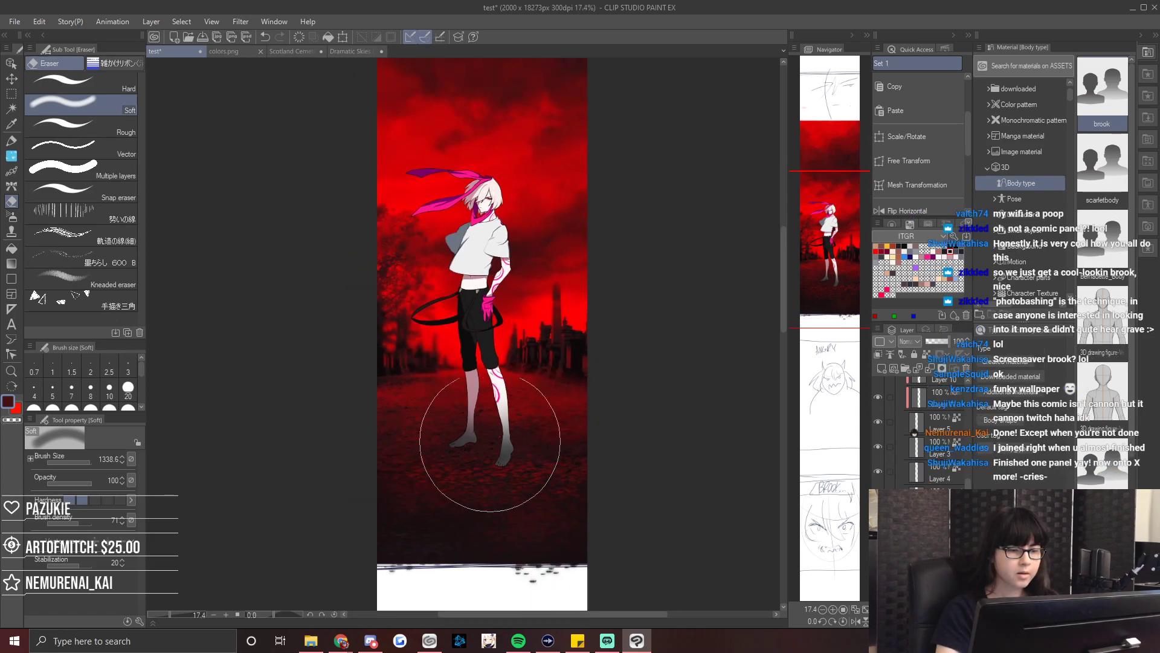
scroll(498, 181, "up", 2)
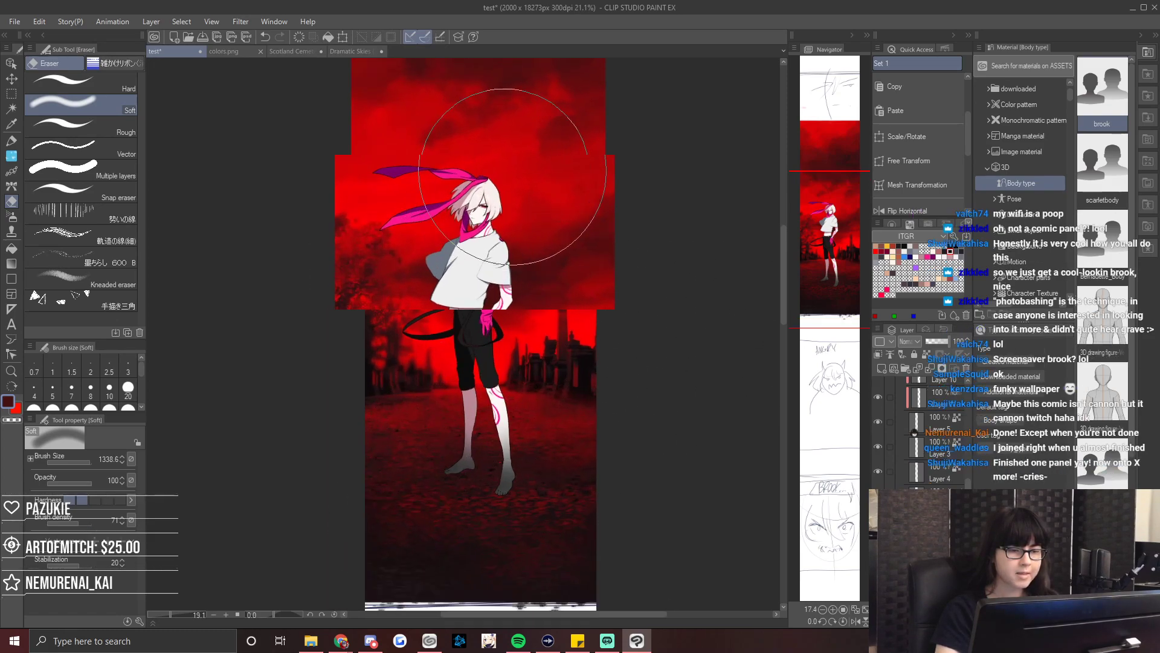
left_click_drag(825, 239, 831, 230)
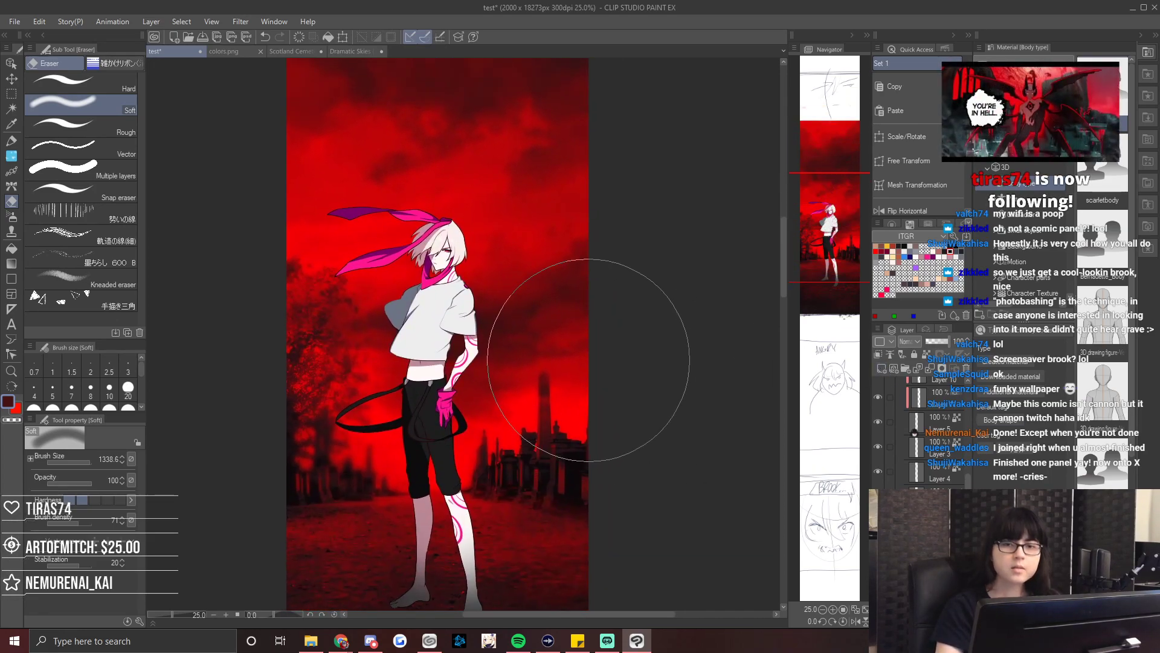
scroll(588, 360, "down", 1)
Look through the edgy, blood and object decoration brush sets and choose the カラス crow brush from the object set.
key("p")
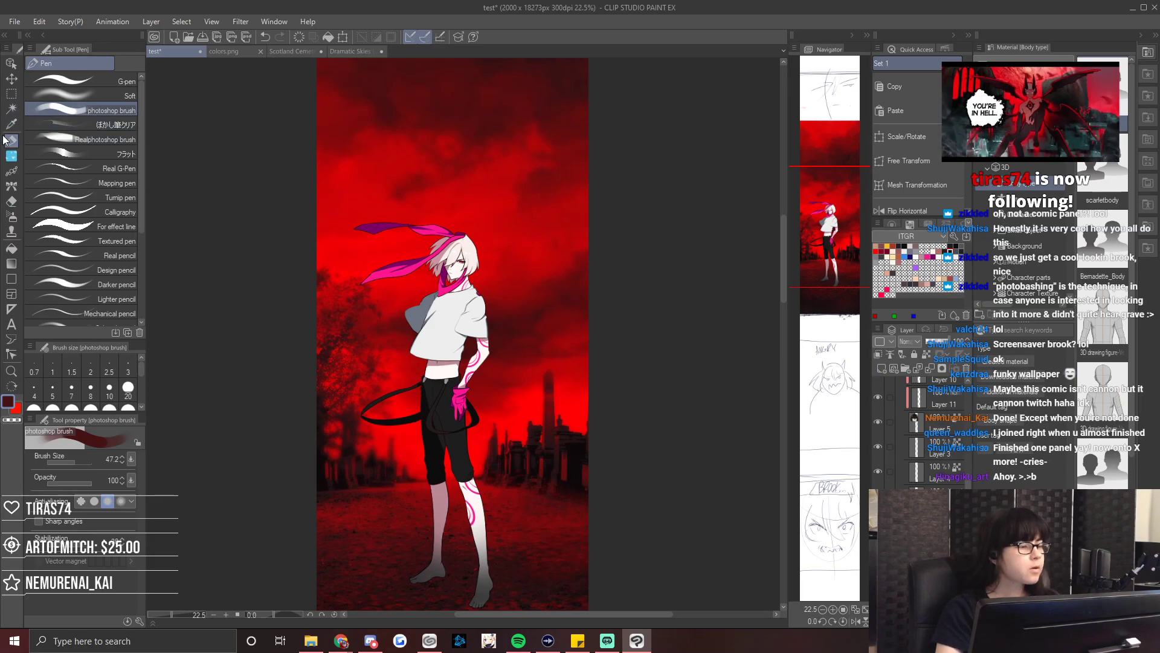
left_click(12, 157)
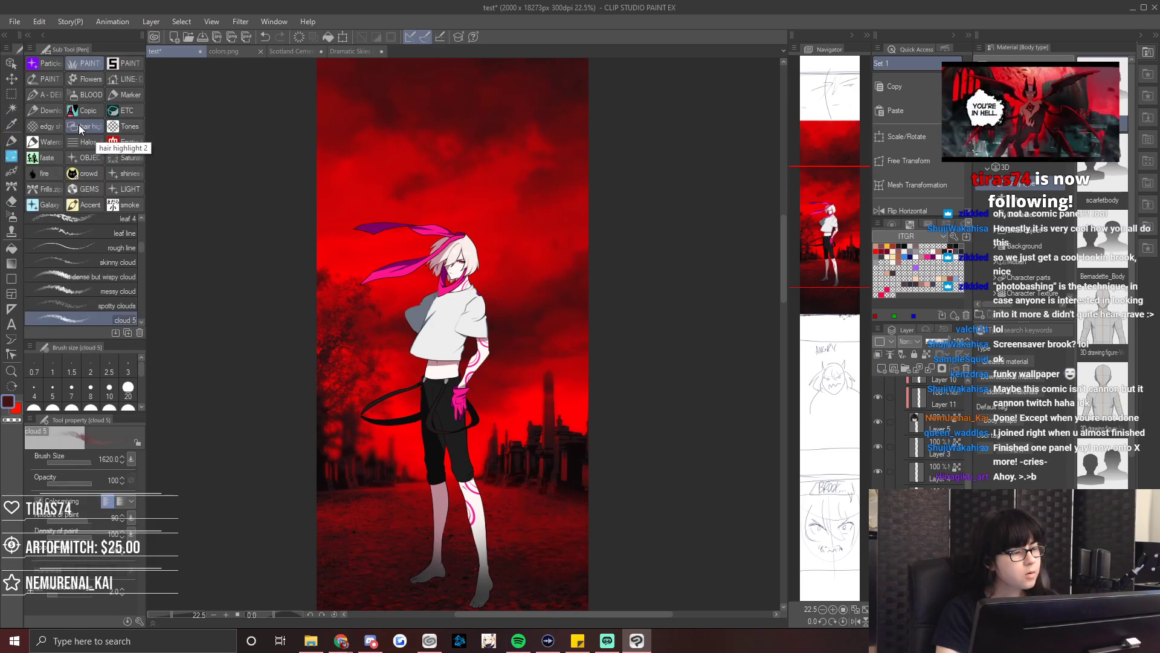
left_click(45, 127)
scroll(81, 249, "up", 3)
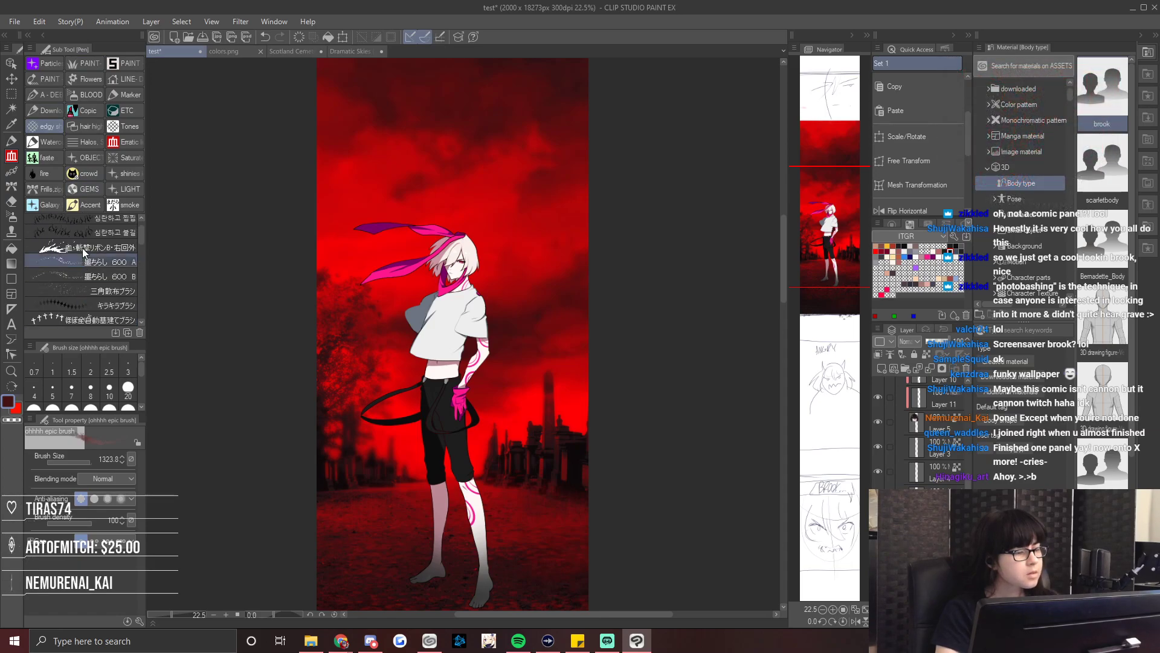
scroll(84, 246, "down", 5)
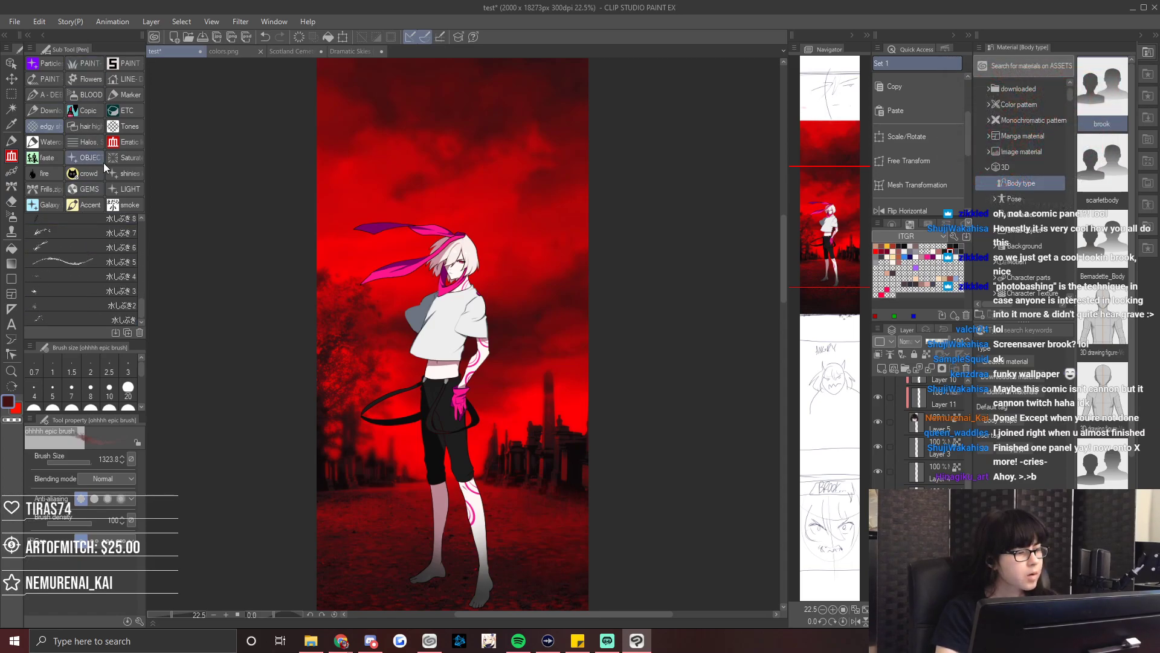
left_click(97, 159)
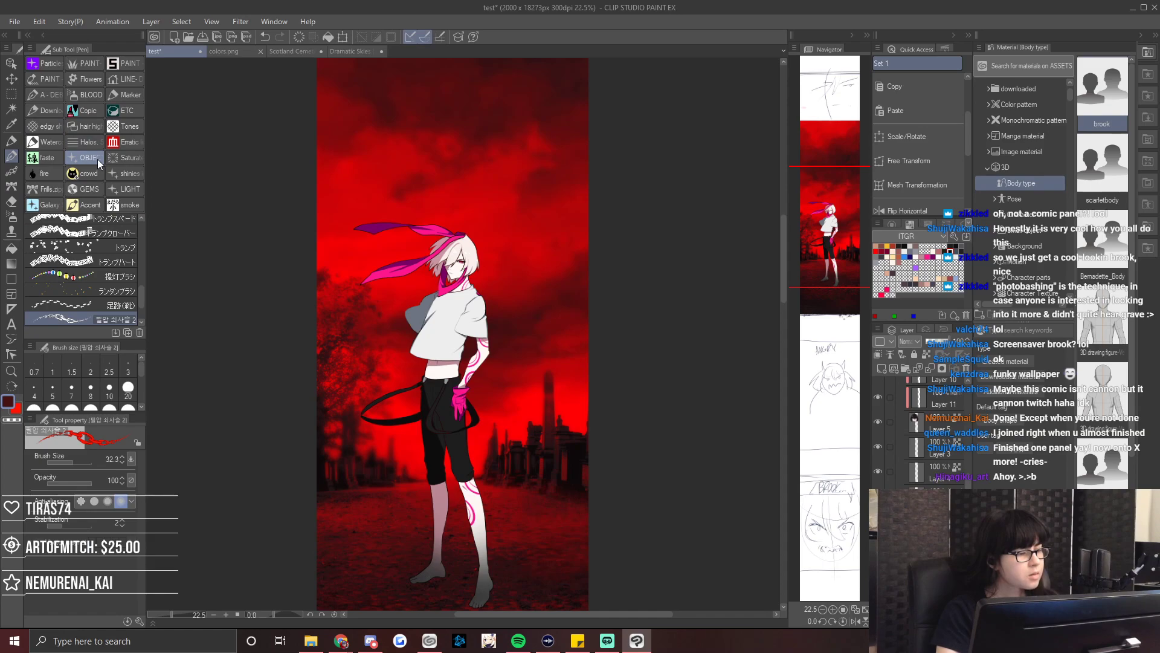
left_click(52, 125)
left_click(108, 285)
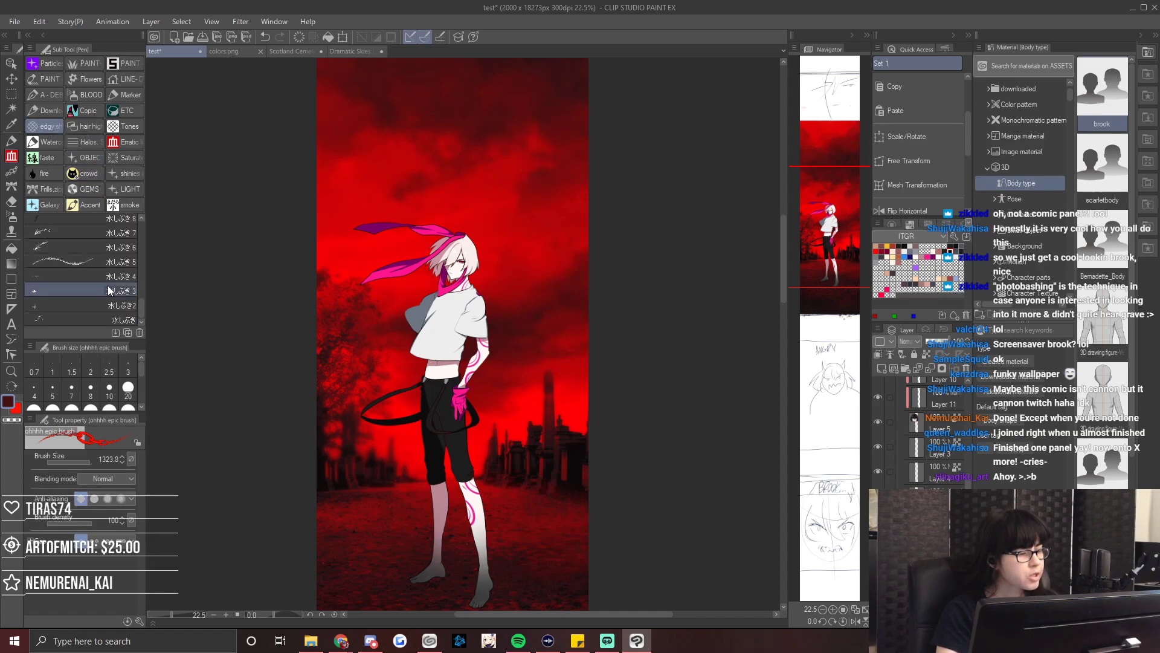
scroll(142, 306, "up", 3)
left_click_drag(141, 300, 148, 230)
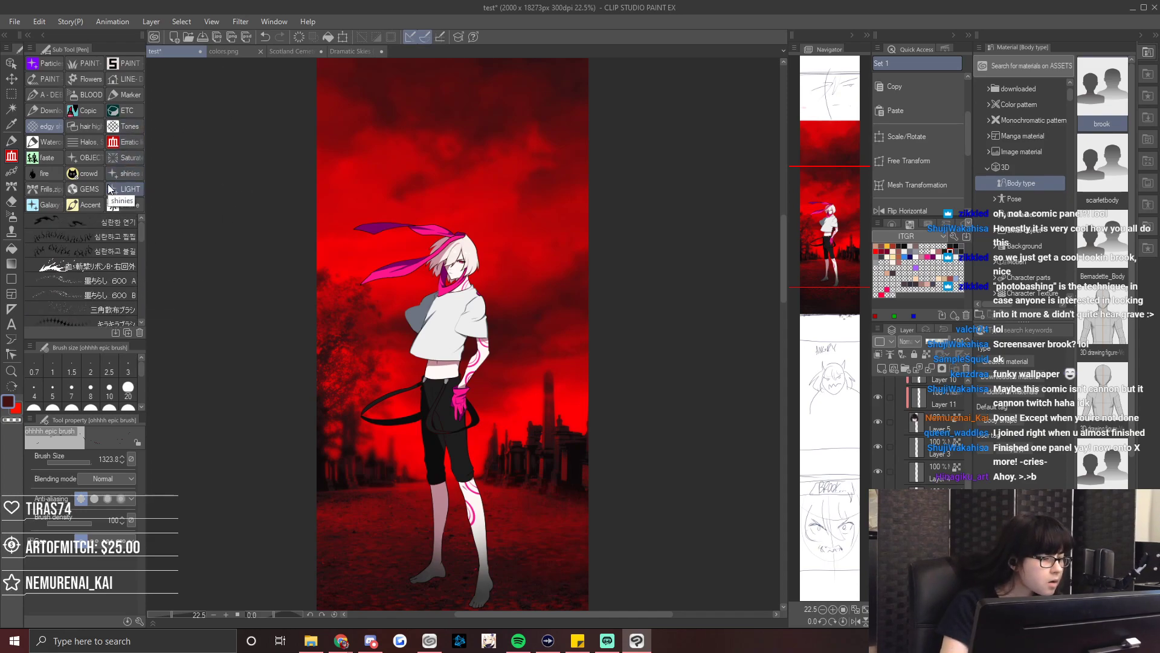
left_click(139, 143)
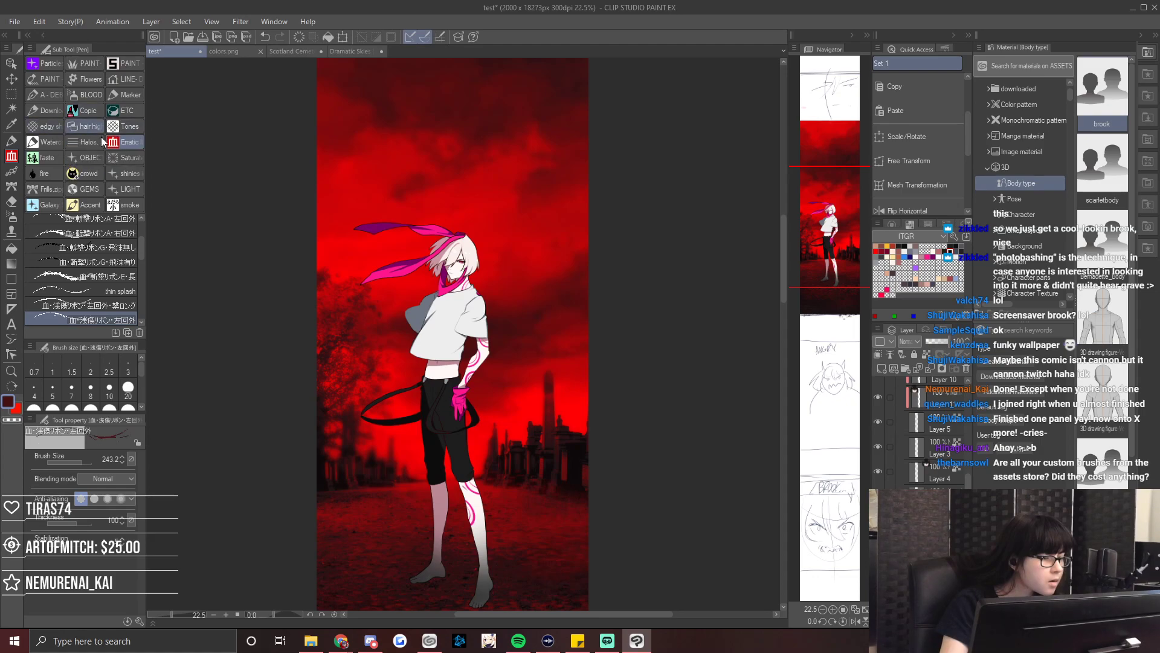
left_click(96, 155)
left_click_drag(143, 303, 147, 251)
left_click(95, 278)
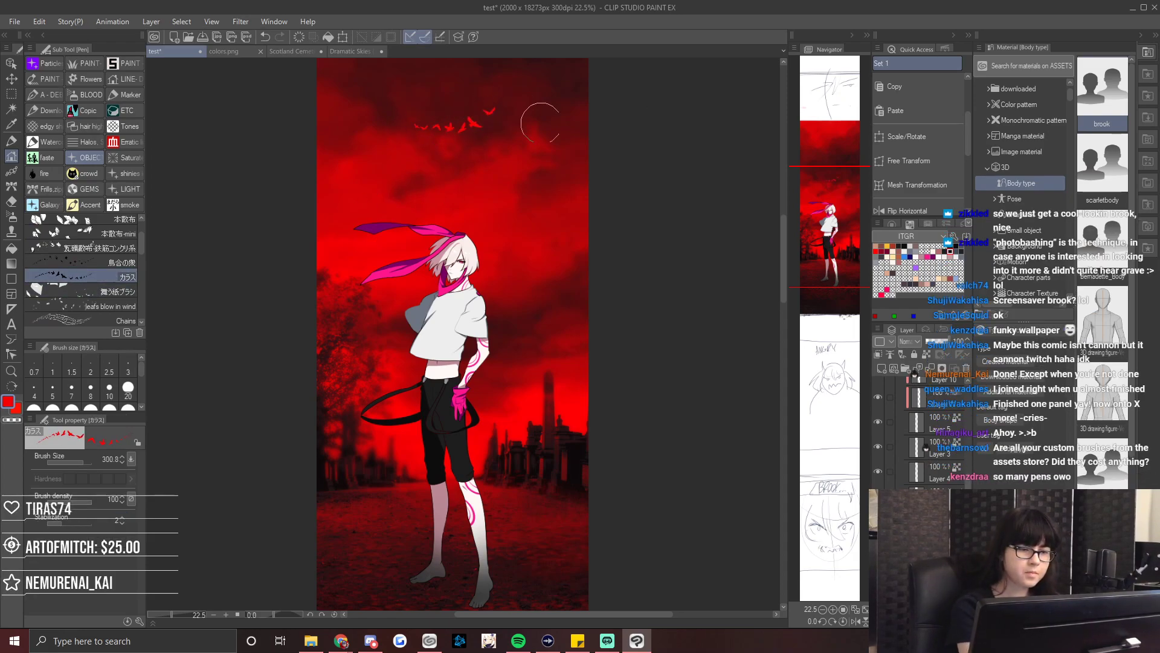
Paint small dark crows around the distant tower and across the cloudy sky with the カラス brush at size 300.0.
mouse_move(474, 119)
left_mouse_down()
mouse_move(506, 129)
mouse_move(550, 104)
left_mouse_up()
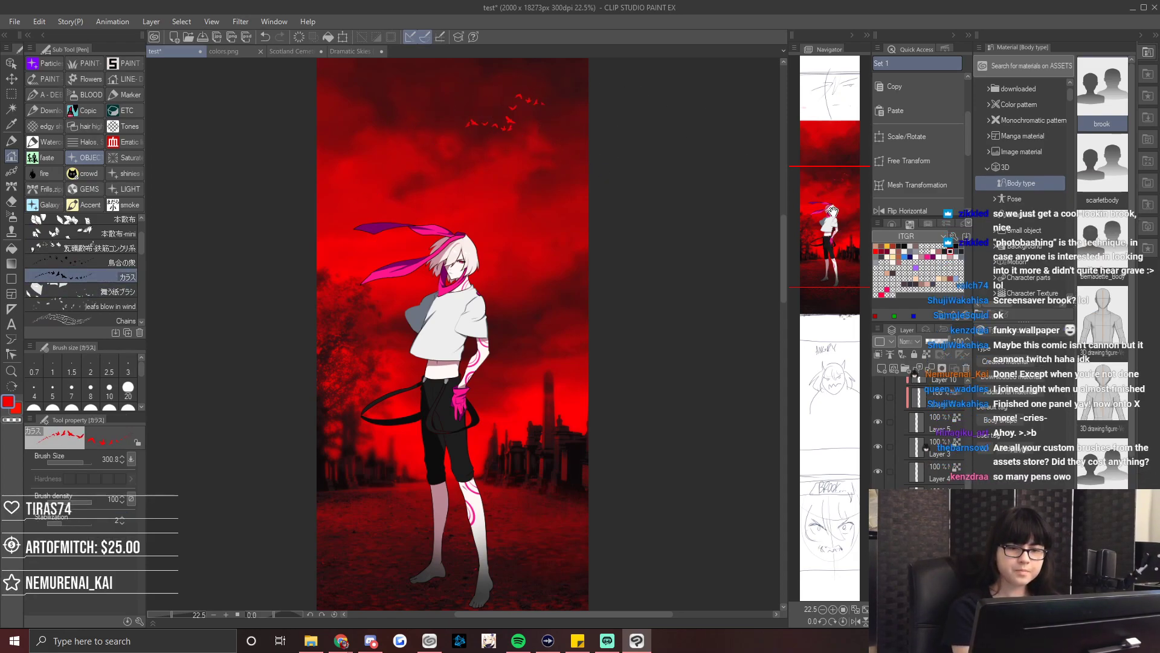
left_click_drag(834, 211, 818, 199)
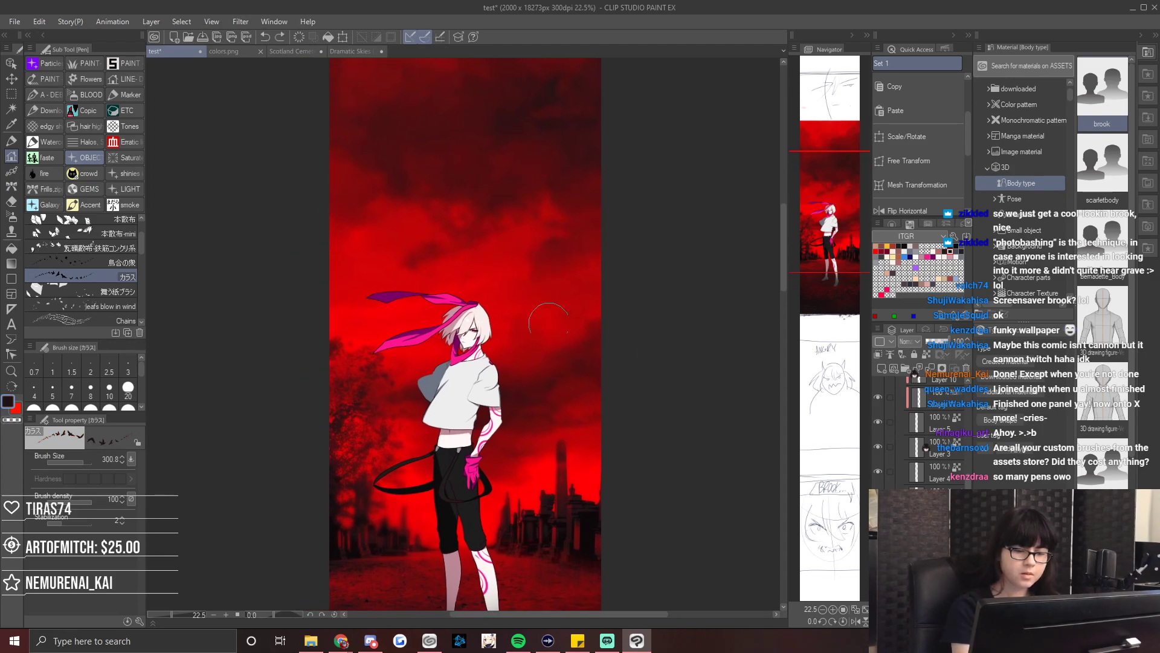
left_click_drag(579, 472, 600, 466)
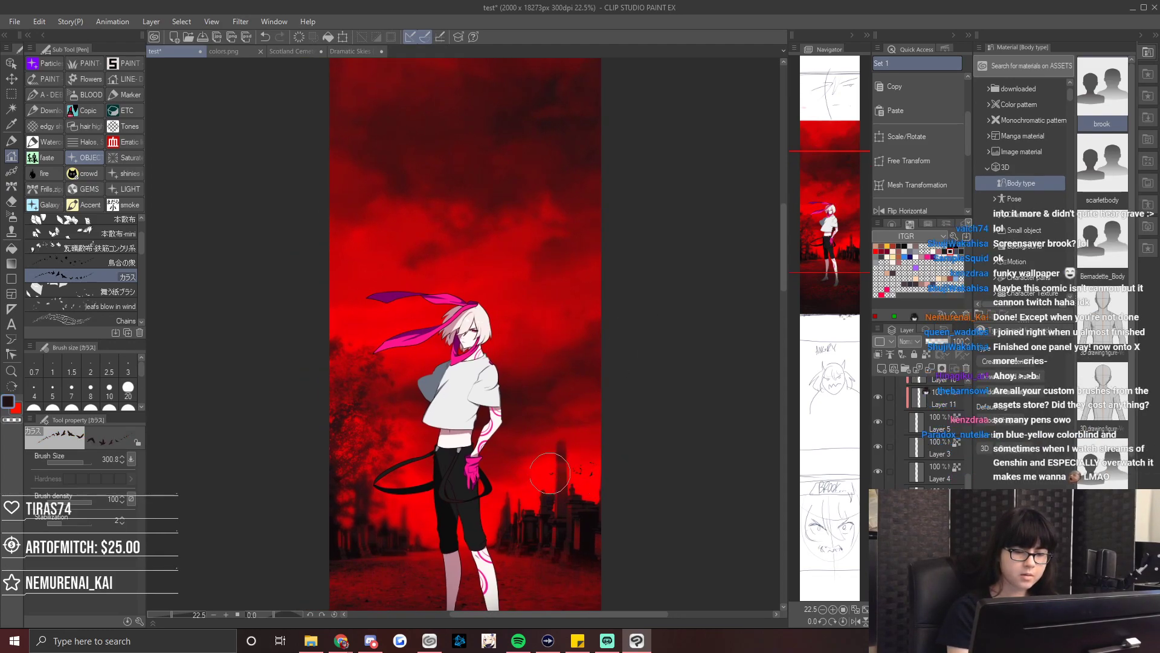
left_click_drag(519, 476, 496, 483)
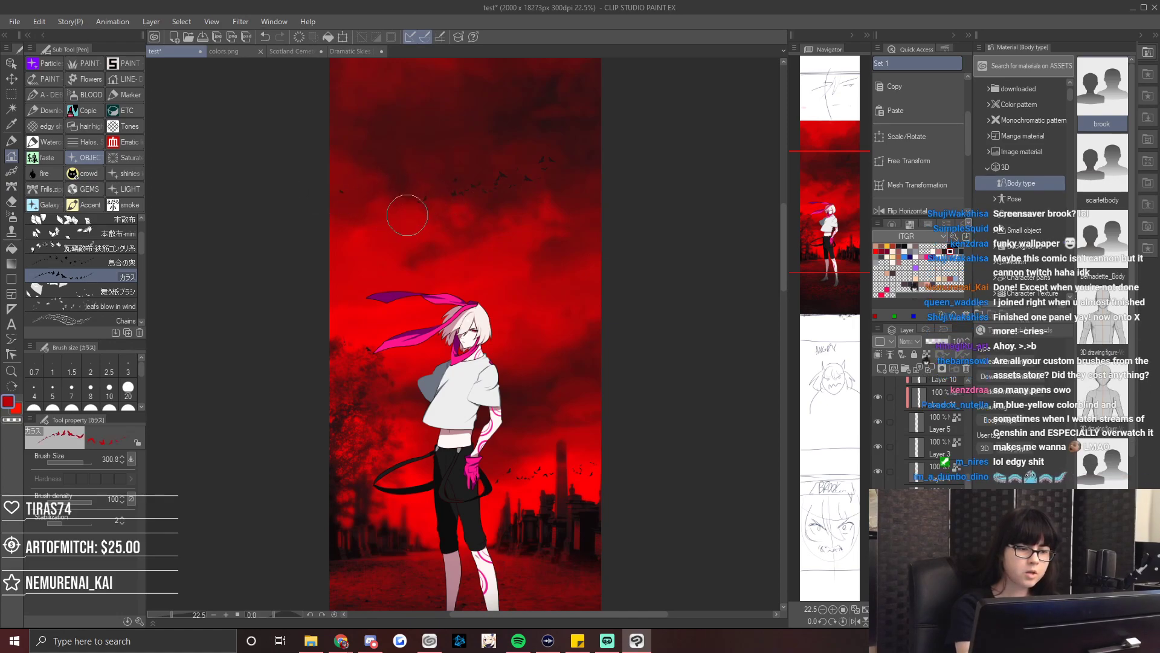
mouse_move(556, 116)
left_mouse_down()
mouse_move(610, 91)
mouse_move(579, 123)
left_mouse_up()
Scatter larger black crows over the upper sky with the 烏合の衆 brush at size 504.2.
left_click(78, 262)
left_click_drag(825, 236, 821, 212)
left_click_drag(419, 112, 275, 158)
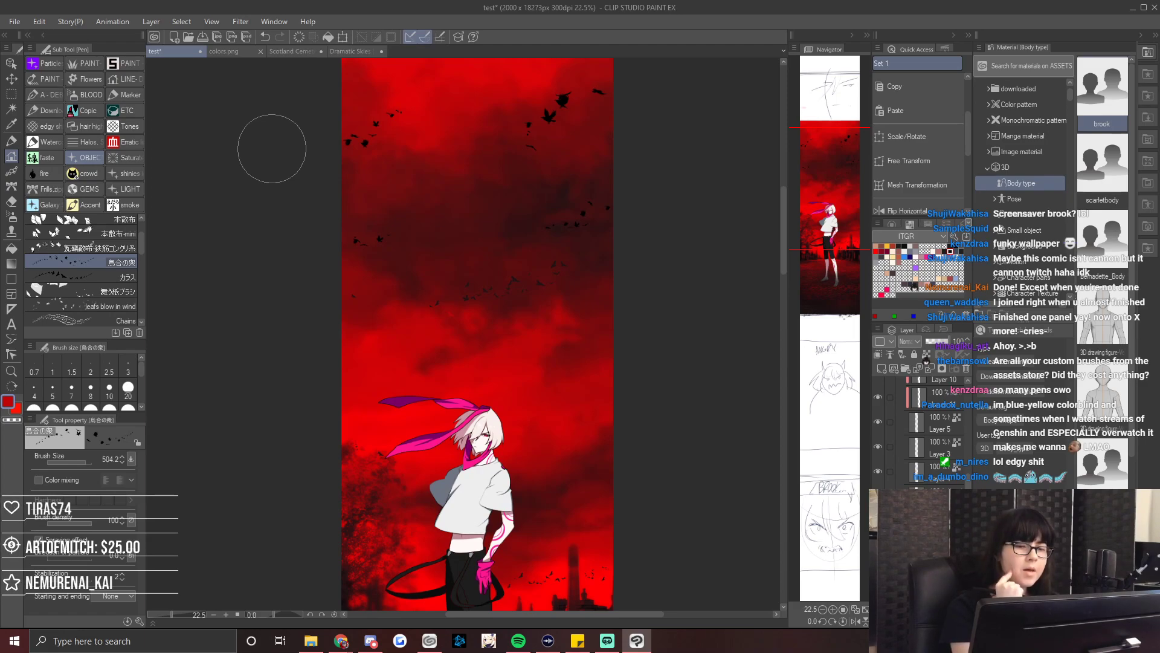
Lower the opacity of the crow layer so the birds blend into the scenery.
mouse_move(802, 140)
left_mouse_down()
mouse_move(806, 76)
mouse_move(820, 218)
left_mouse_up()
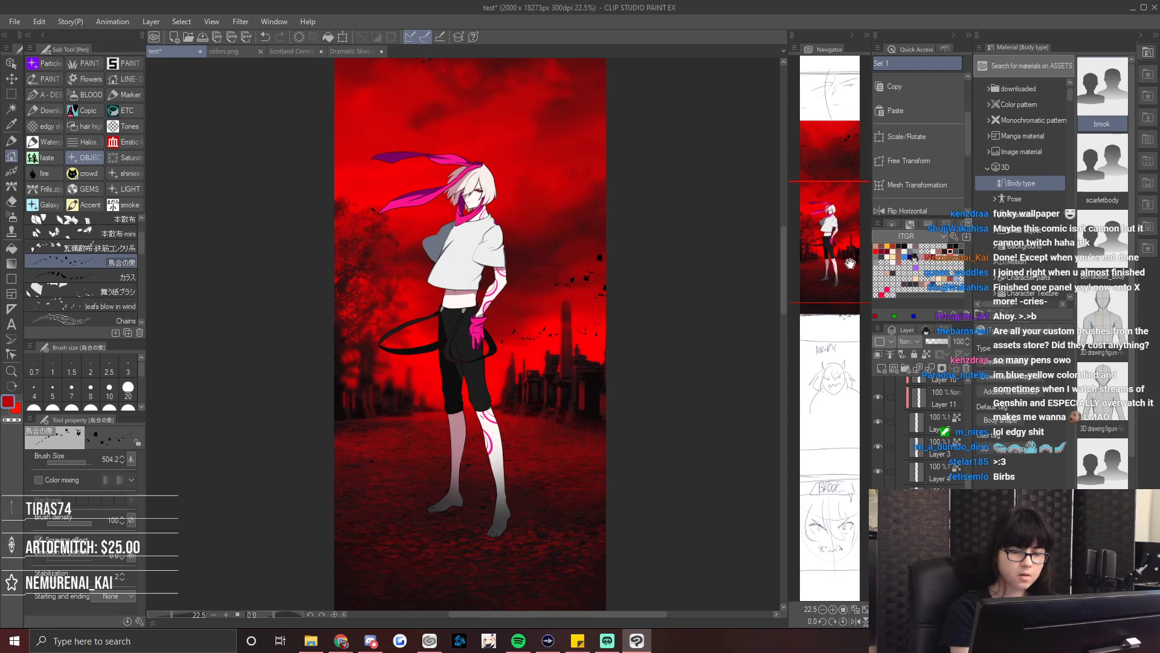
left_click(938, 343)
left_click_drag(837, 269, 837, 231)
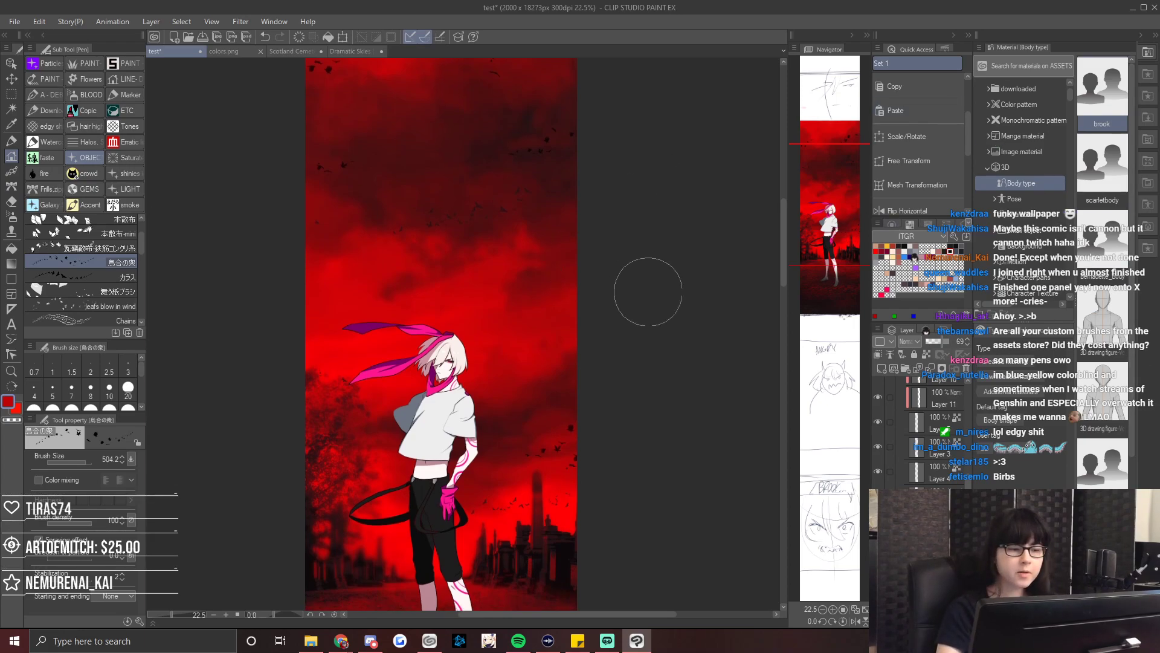
scroll(545, 258, "down", 2)
scroll(544, 258, "up", 1)
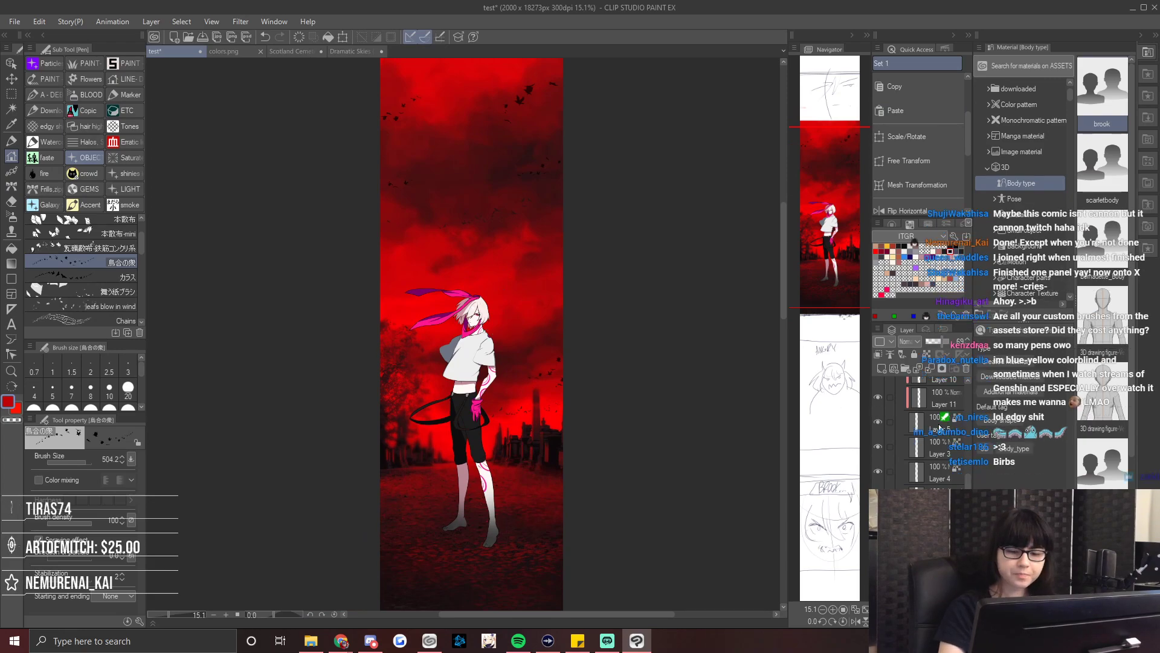
Select the character's layers together and move the figure slightly to the right within the panel.
scroll(942, 407, "up", 2)
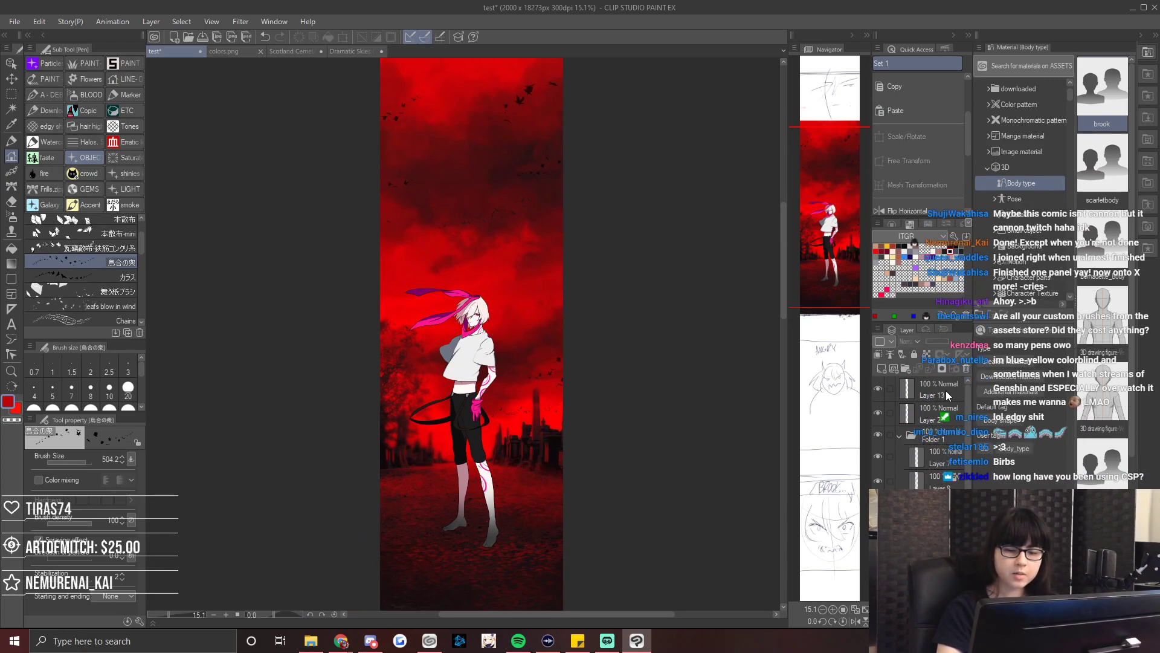
key("ctrl+a")
left_click(13, 79)
left_click_drag(485, 392, 493, 392)
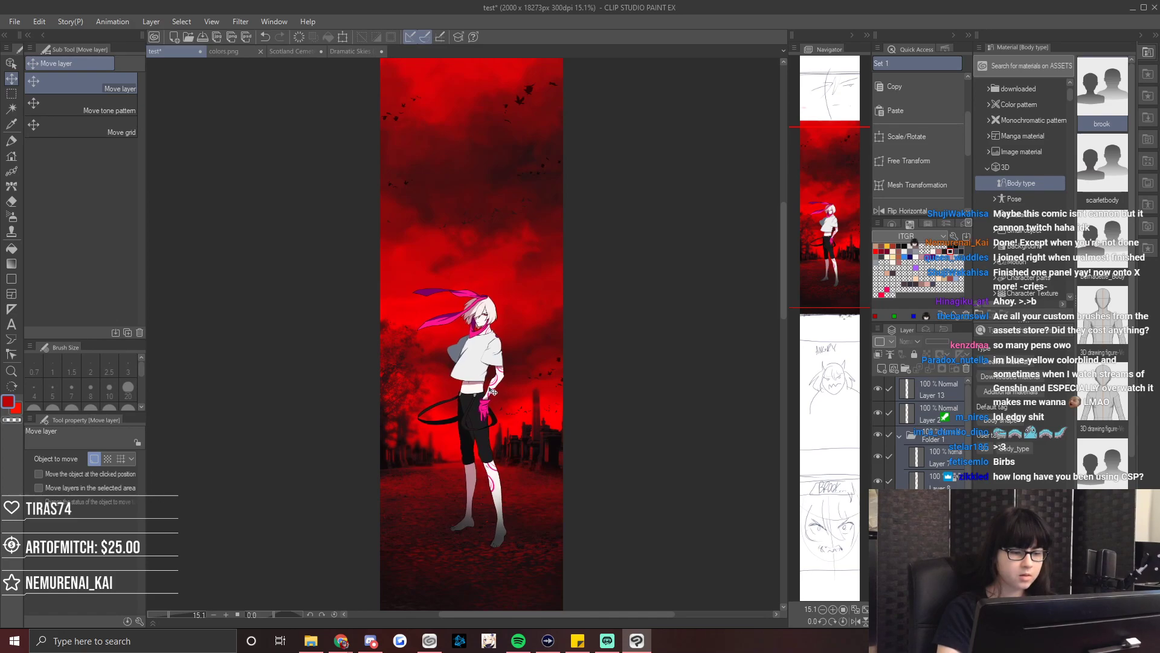
scroll(493, 392, "up", 2)
scroll(493, 393, "down", 1)
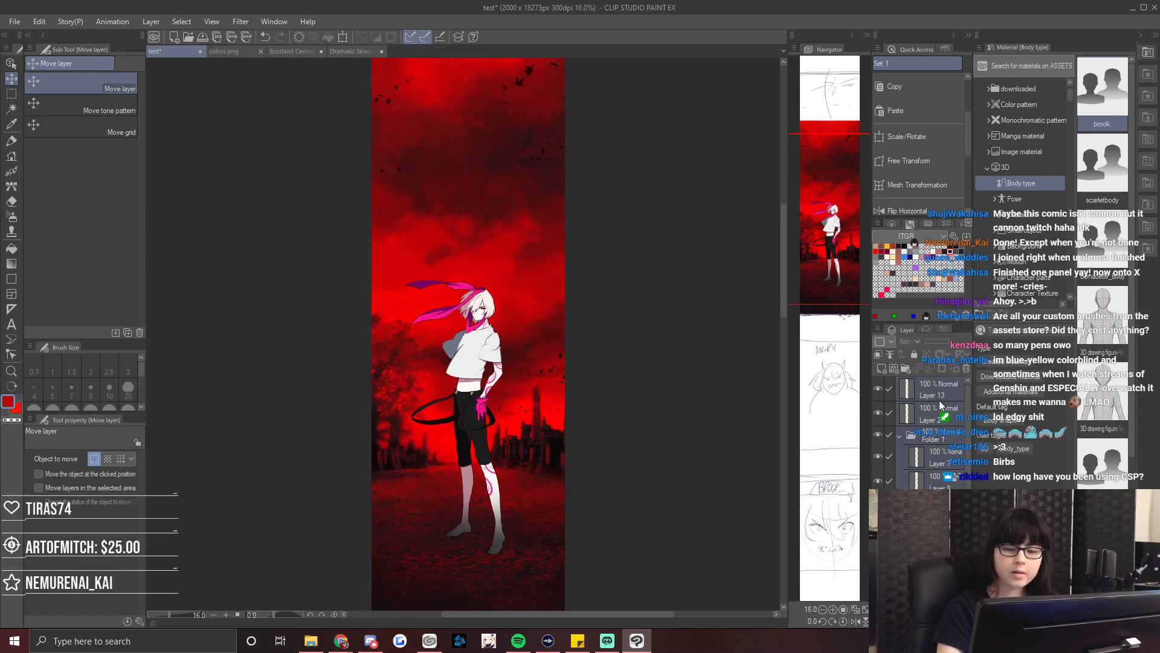
Paint a soft dark shadow under the character's feet on a new layer with the Soft brush at size 599.7, and set the layer to Multiply.
scroll(886, 439, "down", 5)
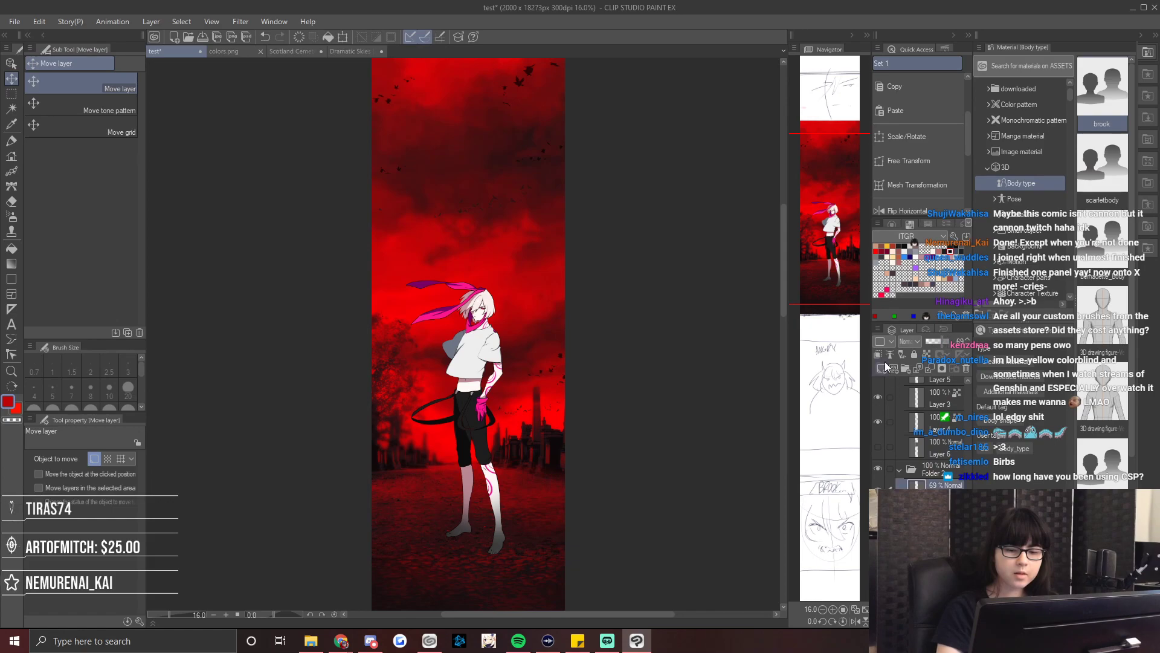
key("p")
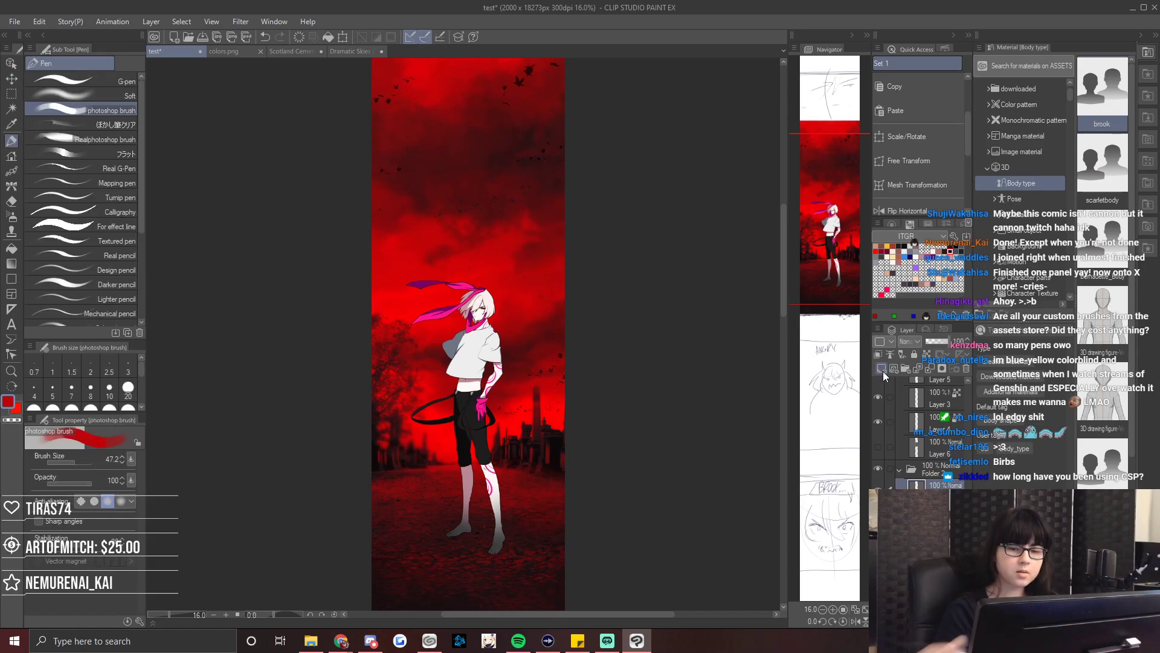
left_click(892, 224)
left_click(106, 82)
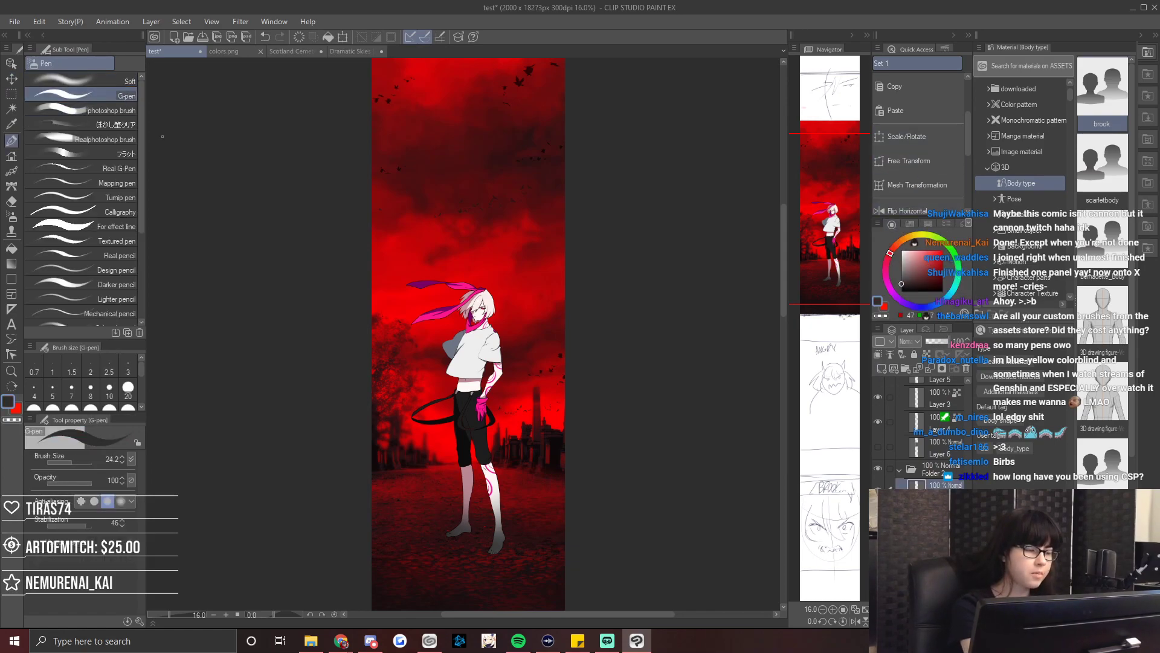
left_click(106, 96)
mouse_move(447, 544)
left_mouse_down()
mouse_move(461, 601)
mouse_move(516, 532)
left_mouse_up()
left_click(909, 341)
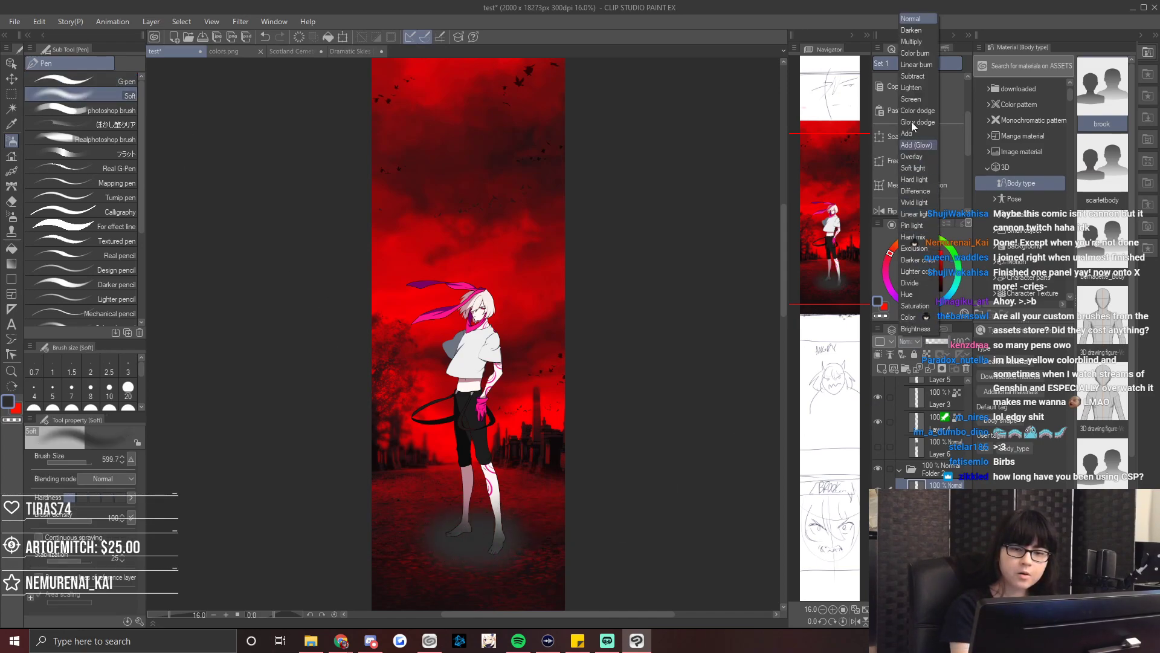
left_click(918, 42)
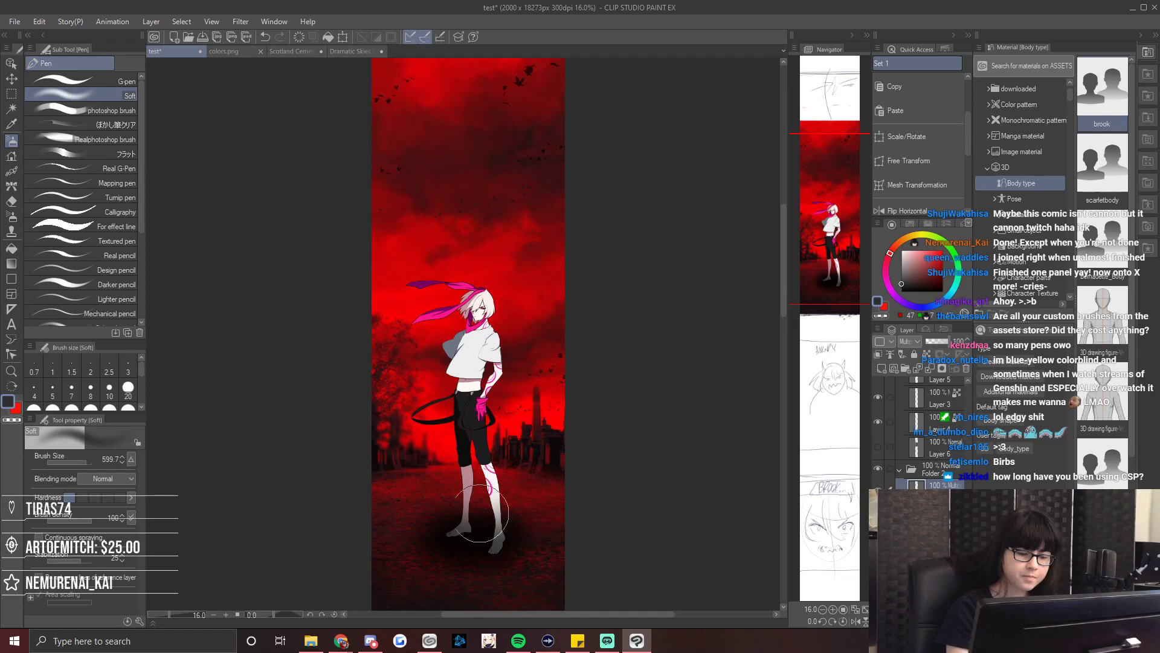
Darken the ground along the panel's lower edge with the Soft brush at size 1024.3.
scroll(544, 513, "down", 3)
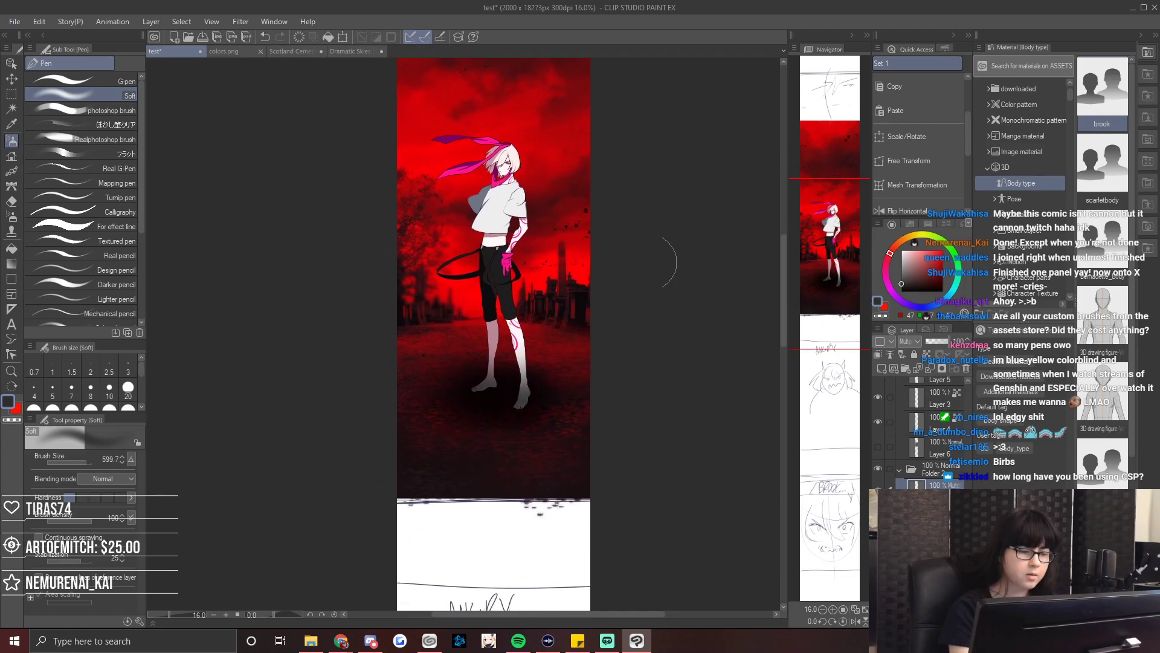
left_click_drag(90, 469, 96, 469)
left_click_drag(298, 466, 665, 446)
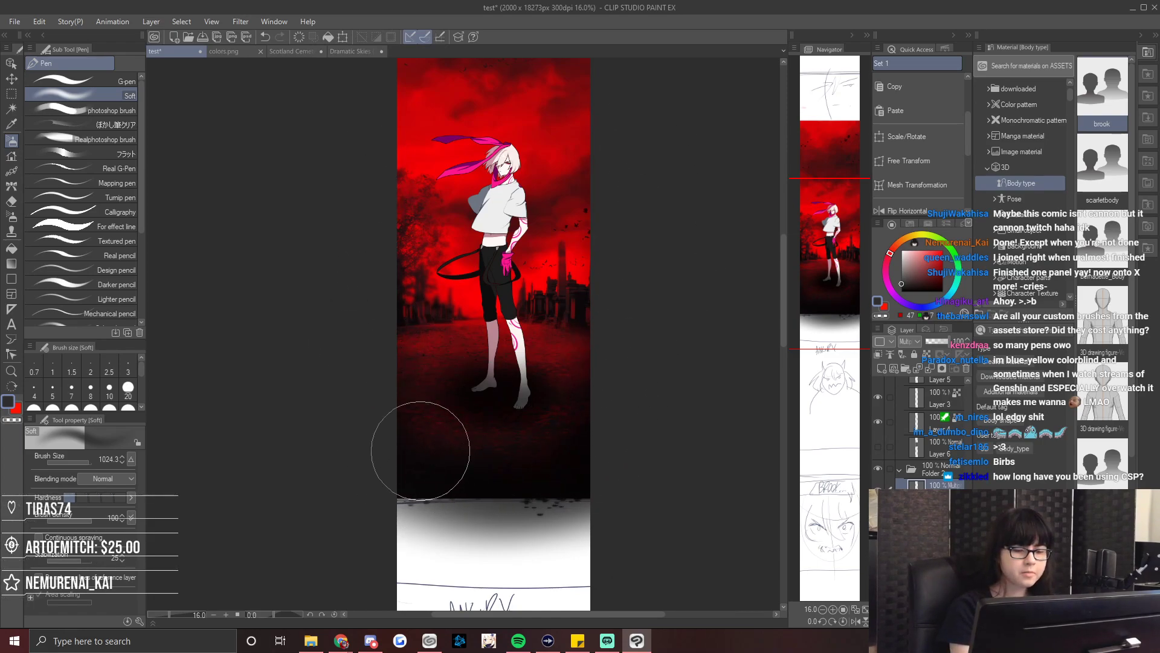
Soften the dark ground gradient around the character's feet with the Soft eraser at size 1530.3.
key("e")
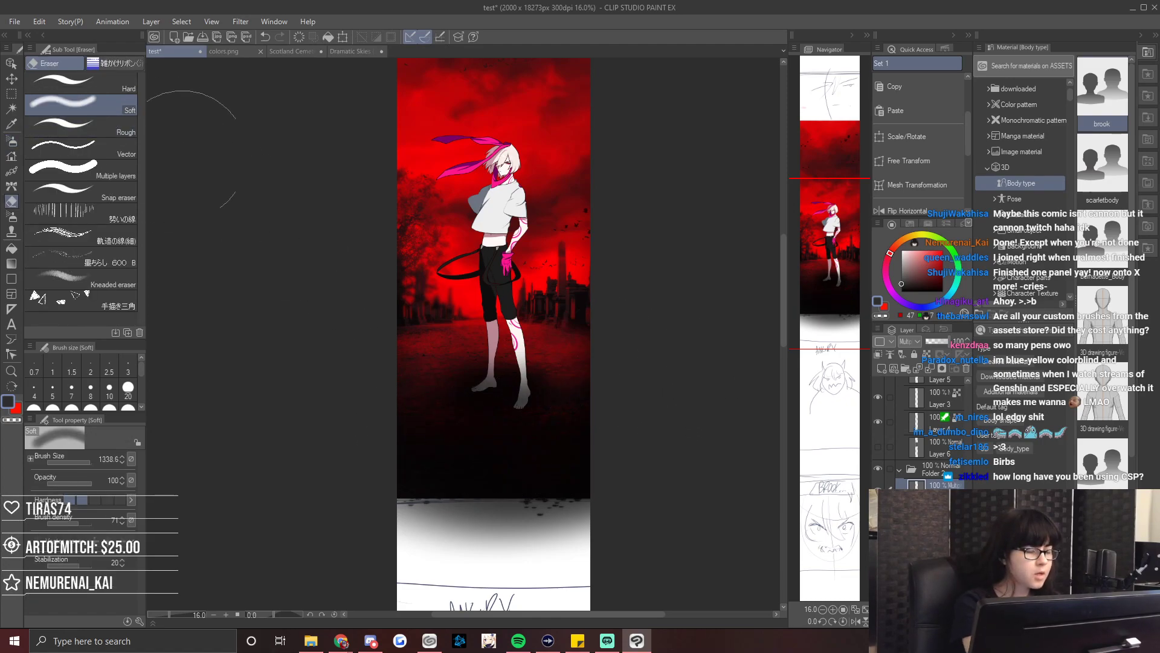
left_click(92, 463)
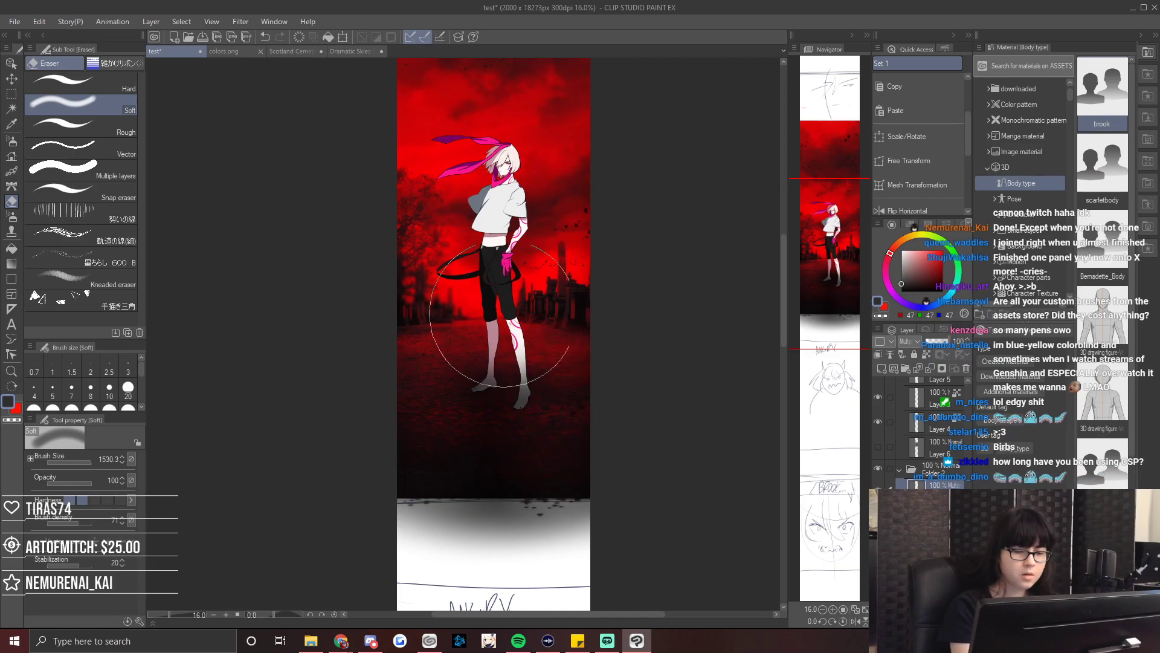
key("p")
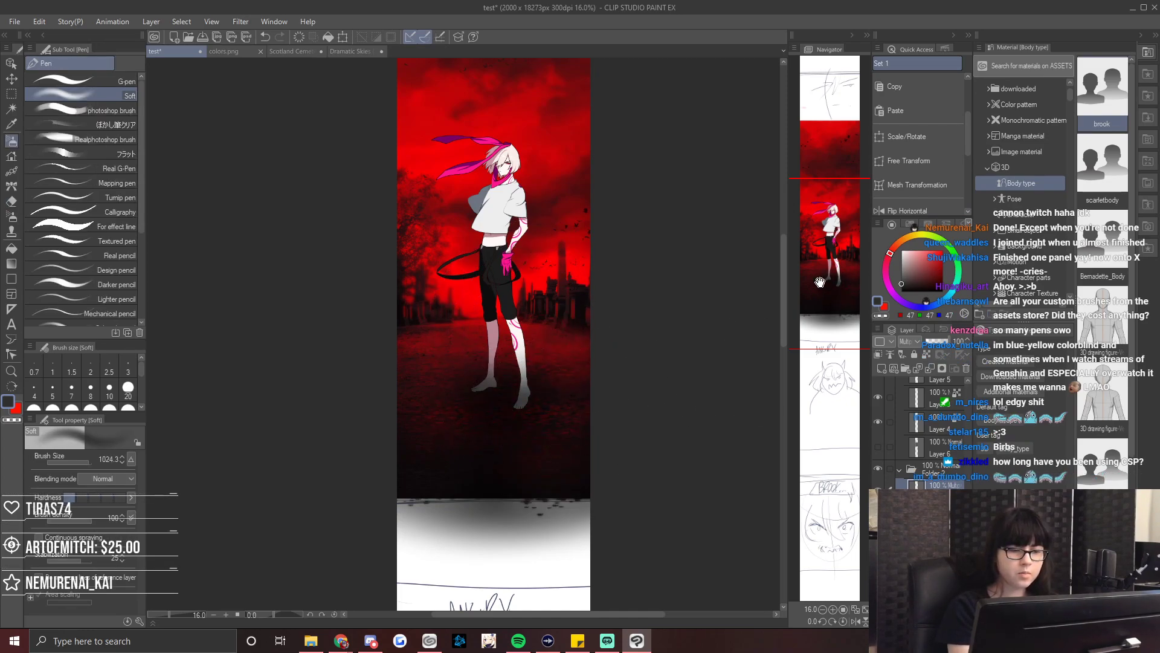
scroll(671, 362, "up", 2)
key("e")
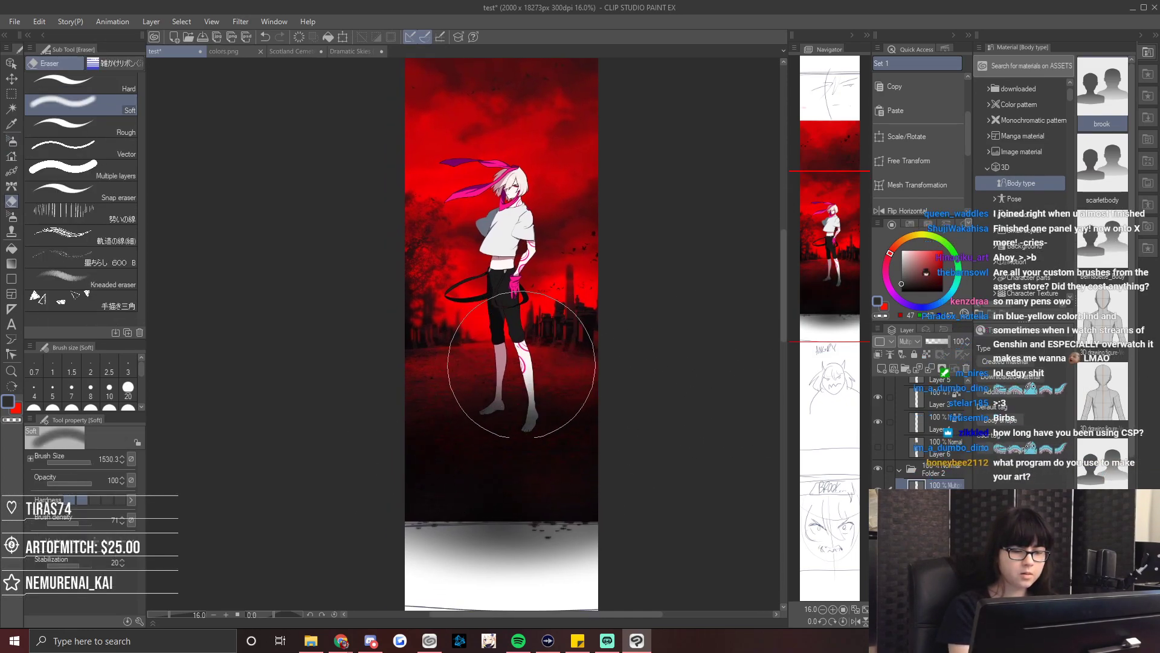
key("p")
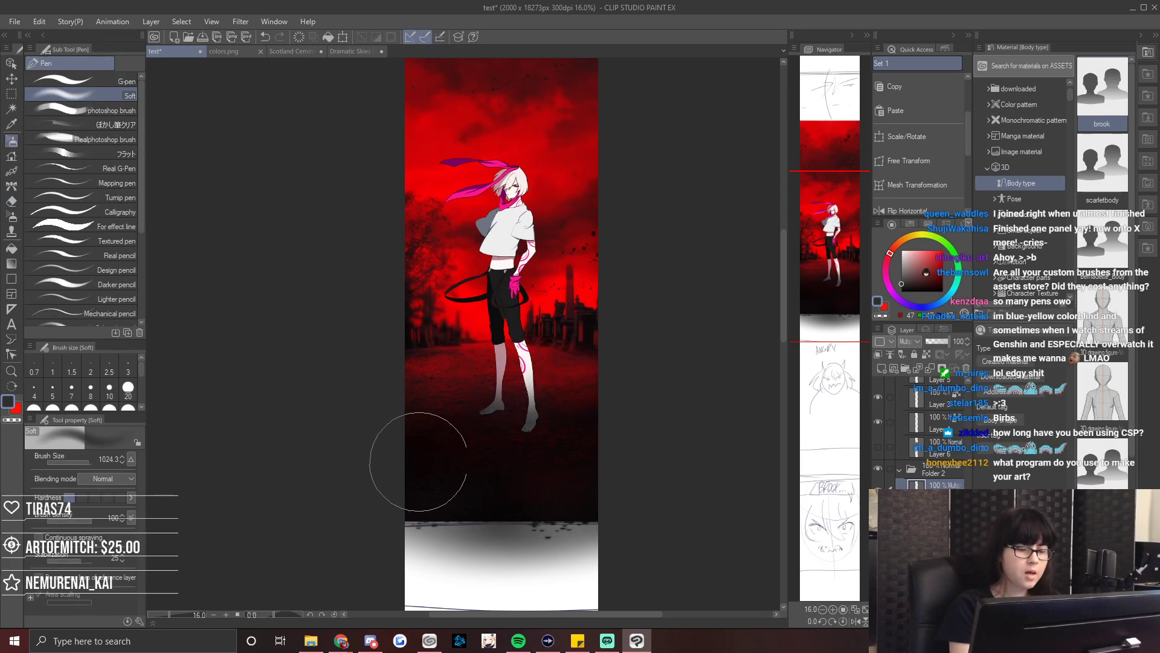
key("e")
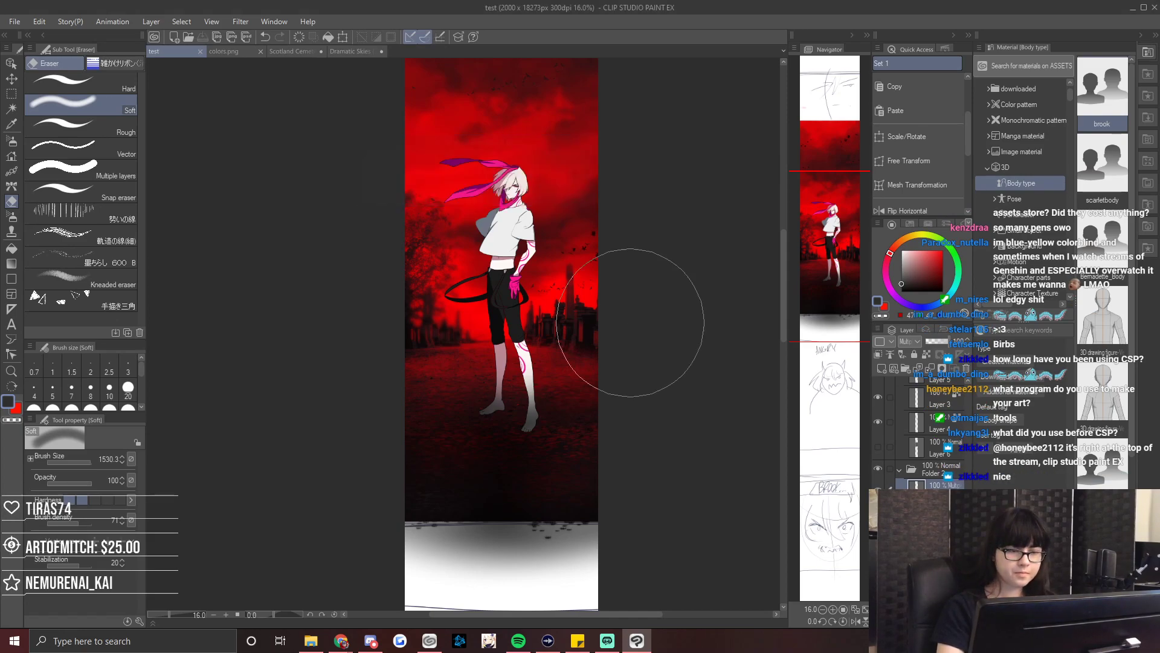
Fill the strip beneath the character panel with solid black using the Rectangle figure tool, stopping at the ANGRY sketch panel.
scroll(660, 310, "down", 2)
left_click(7, 94)
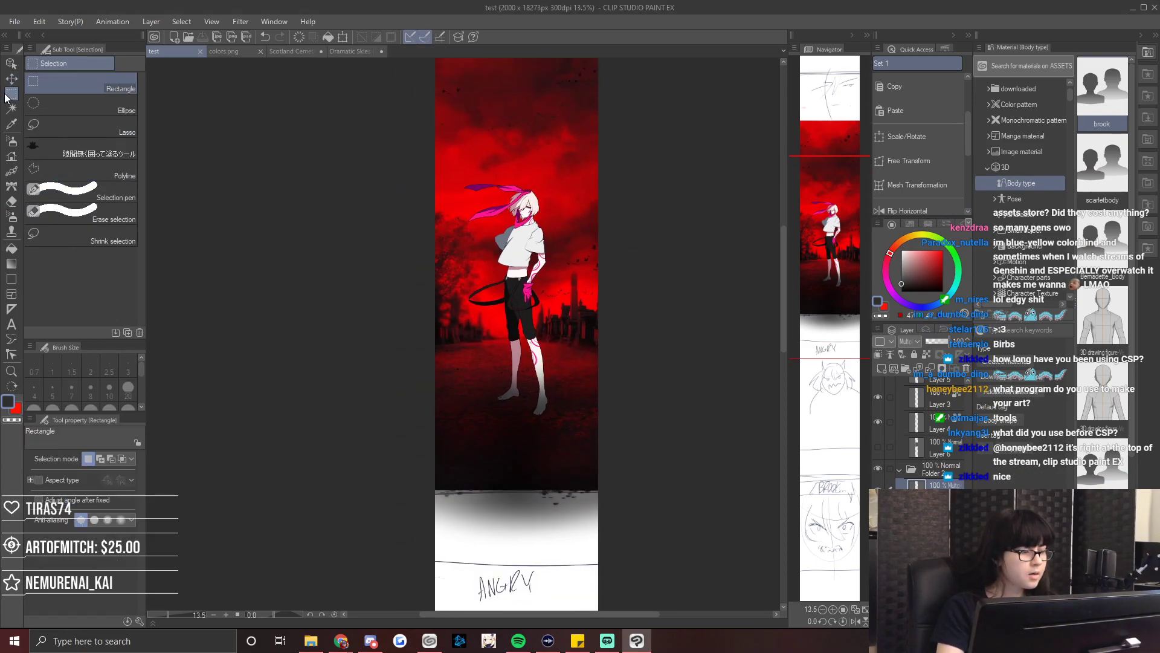
left_click(12, 279)
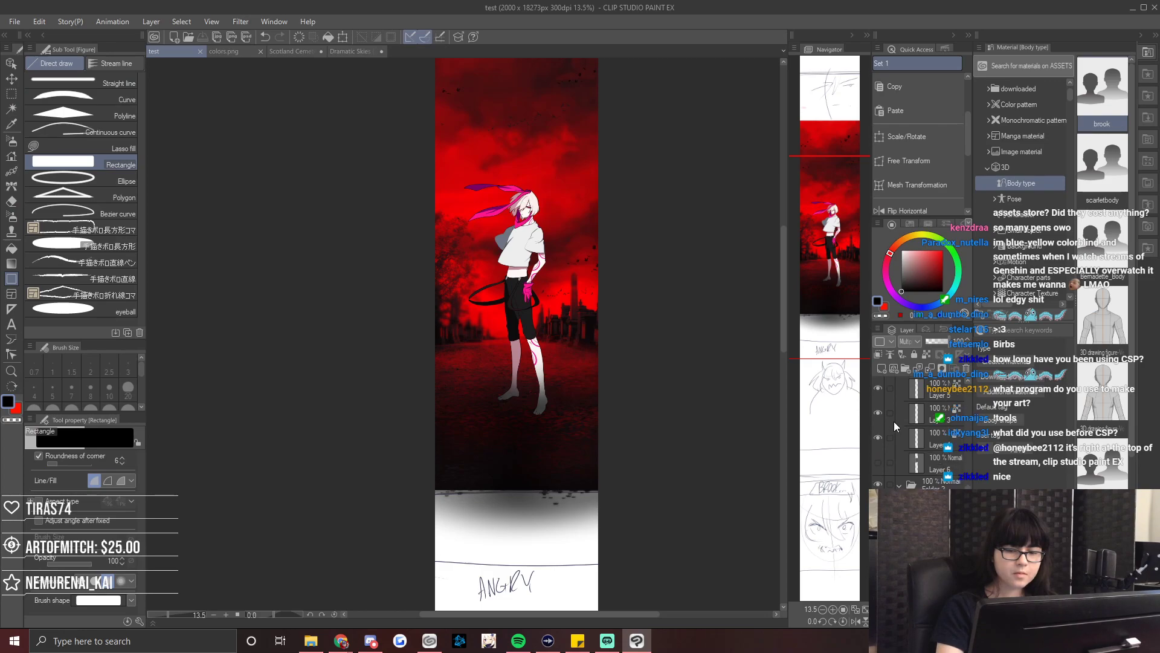
left_click(24, 21)
mouse_move(95, 256)
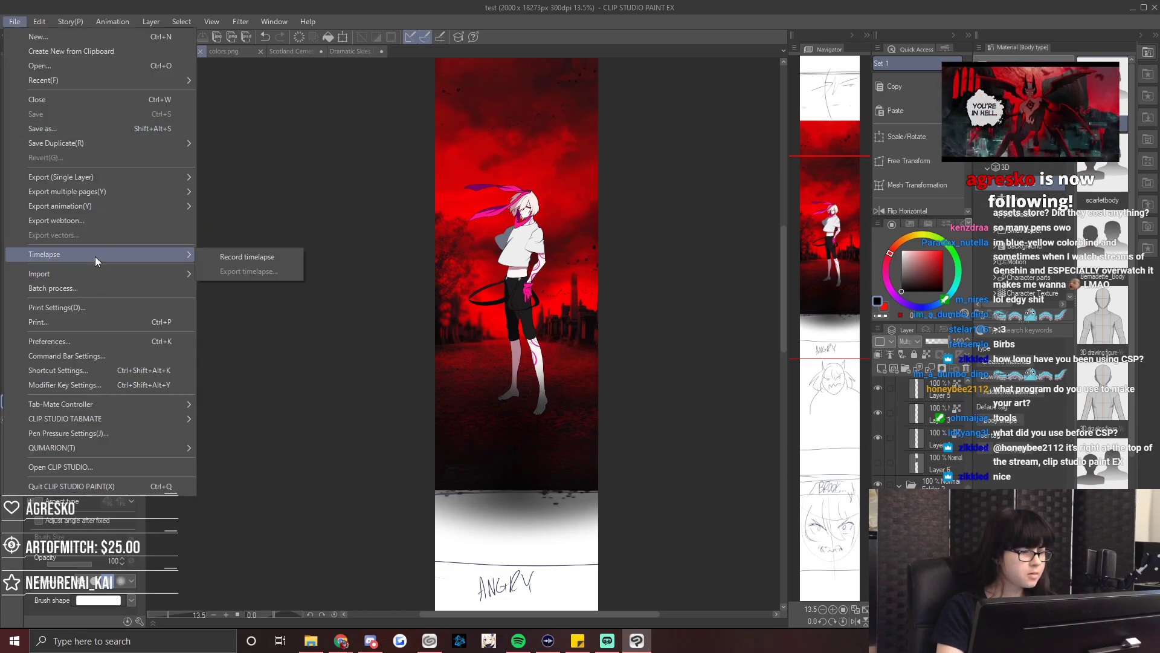
left_click(14, 22)
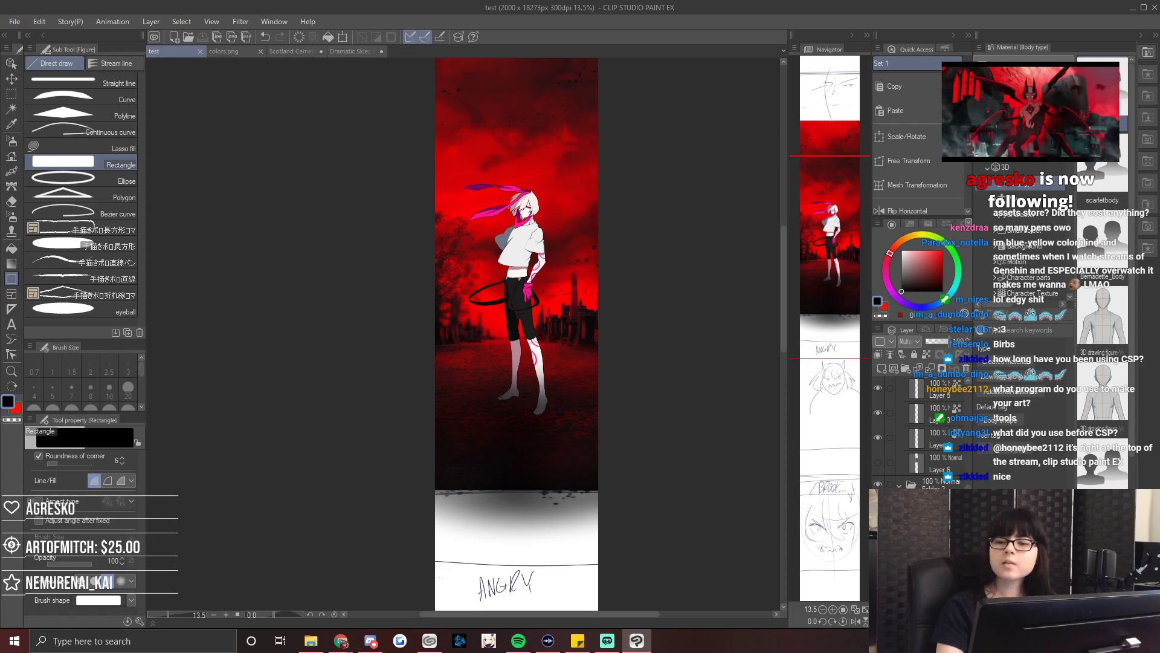
left_click_drag(481, 509, 459, 435)
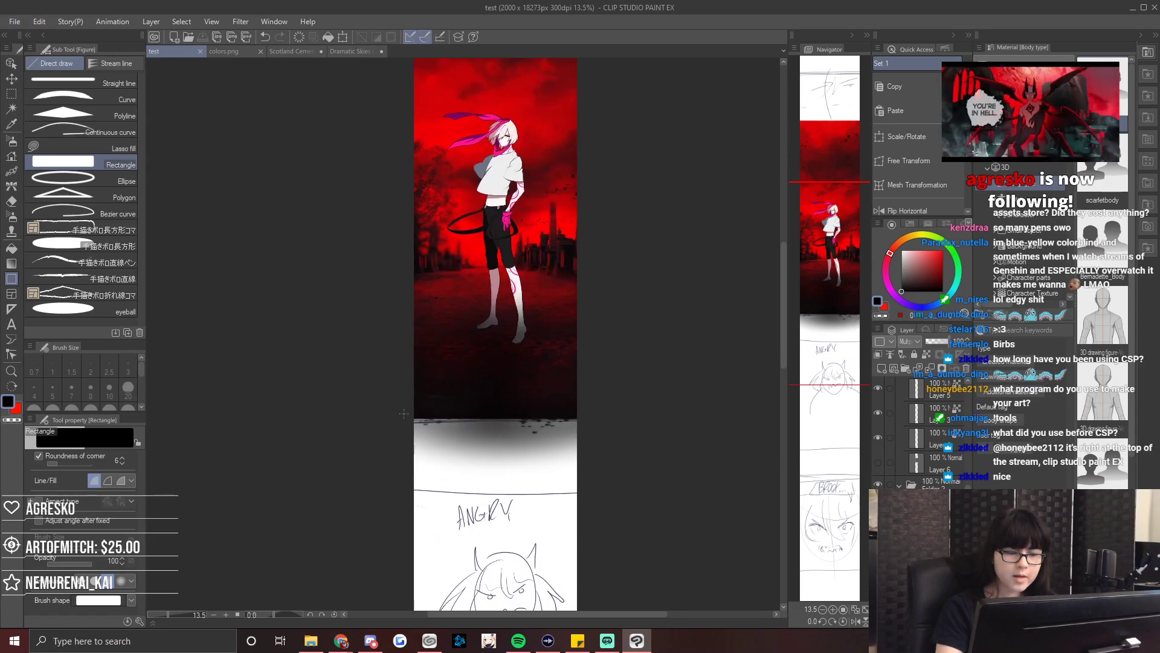
left_click_drag(582, 479, 582, 496)
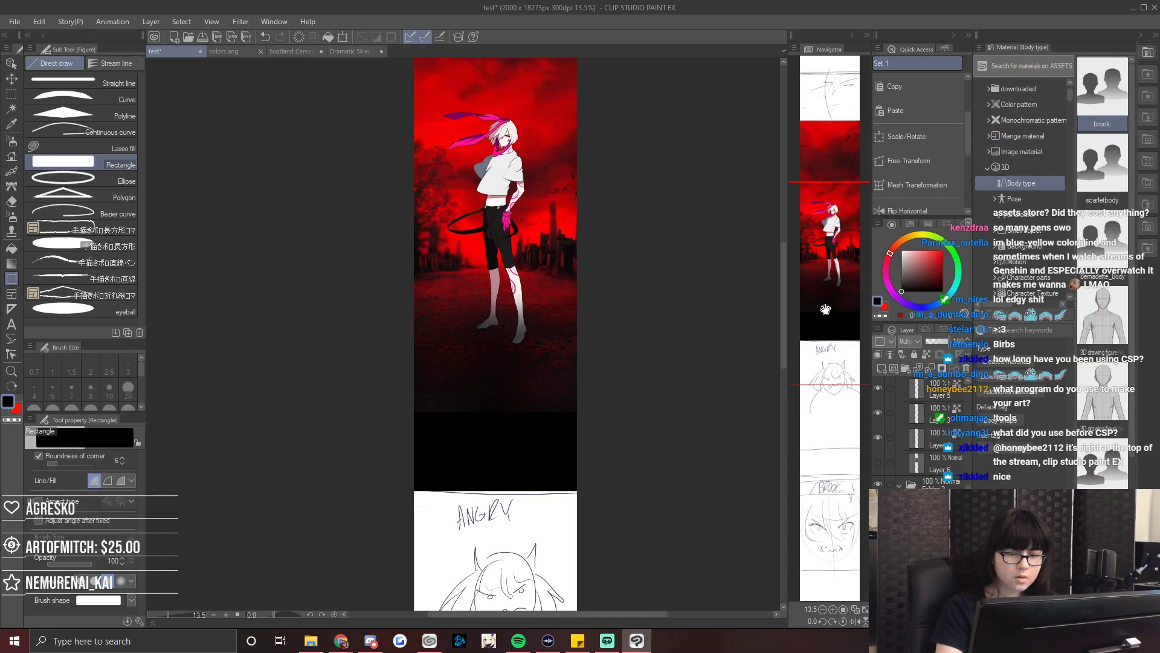
Cover the sketch area above the character panel with solid black rectangles reaching down to the panel's upper edge.
scroll(594, 229, "up", 3)
scroll(453, 81, "up", 5)
left_click_drag(586, 567, 735, 545)
left_click_drag(480, 446, 732, 575)
mouse_move(852, 137)
left_mouse_down()
mouse_move(863, 368)
mouse_move(863, 331)
left_mouse_up()
scroll(497, 453, "up", 1)
scroll(940, 423, "up", 3)
Create a new folder above the topmost layer and add an empty raster layer inside it.
left_click(934, 394)
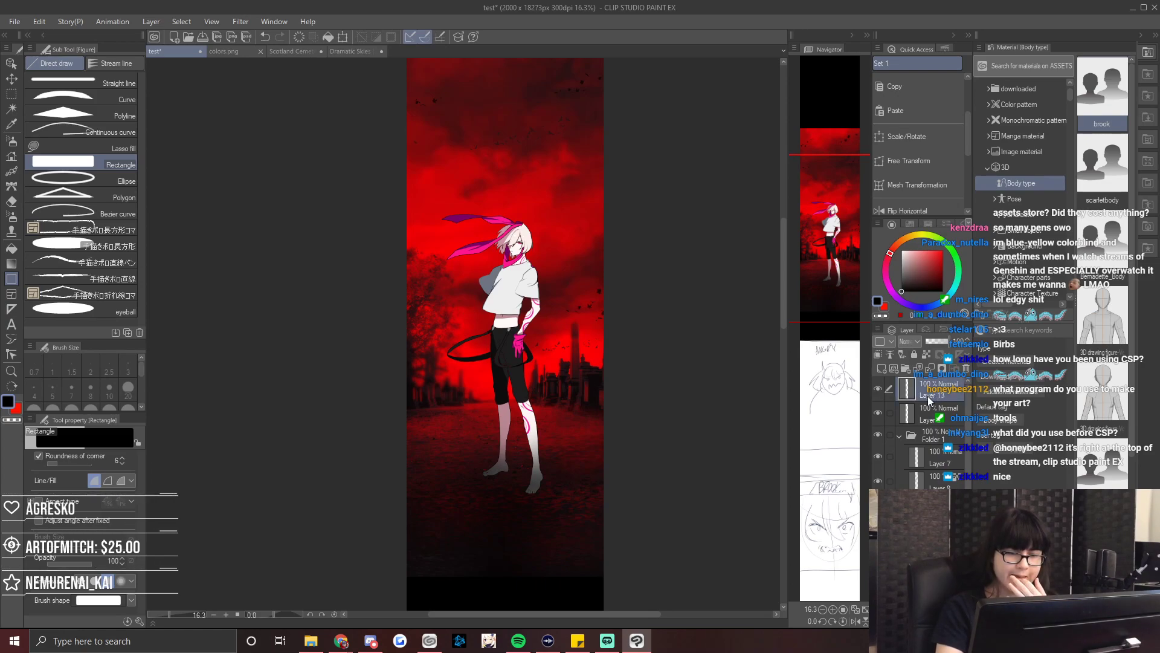
left_click(893, 370)
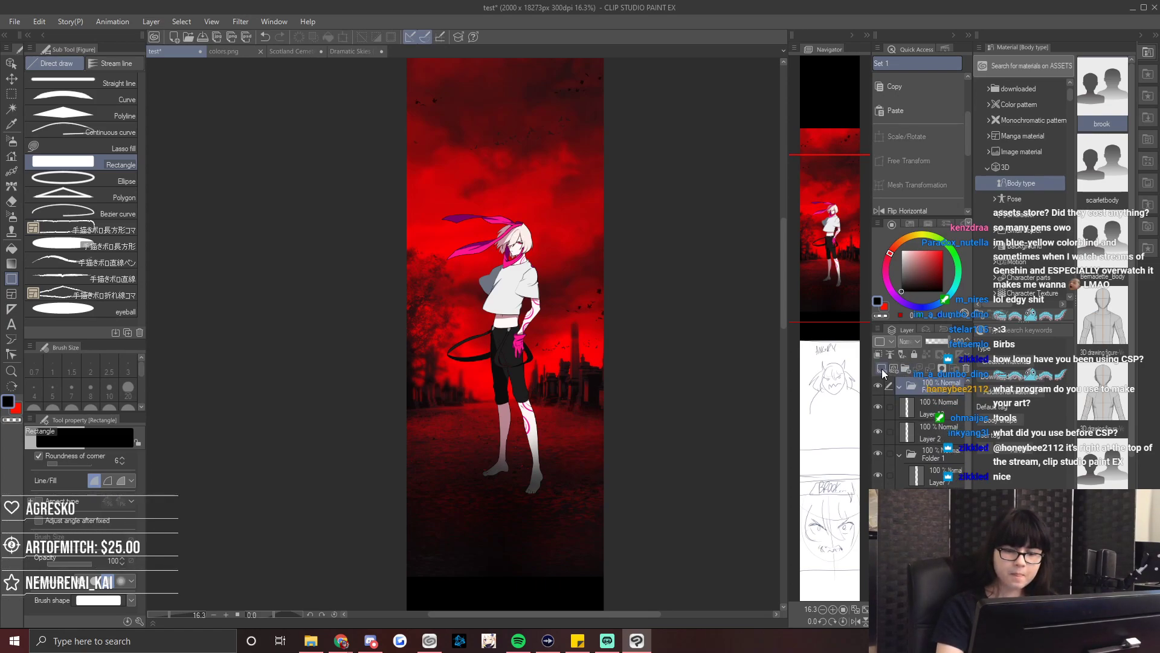
left_click(882, 370)
Scatter bright red specks sampled from the sky across the panel with the dust of light brush at size 307.1.
key("p")
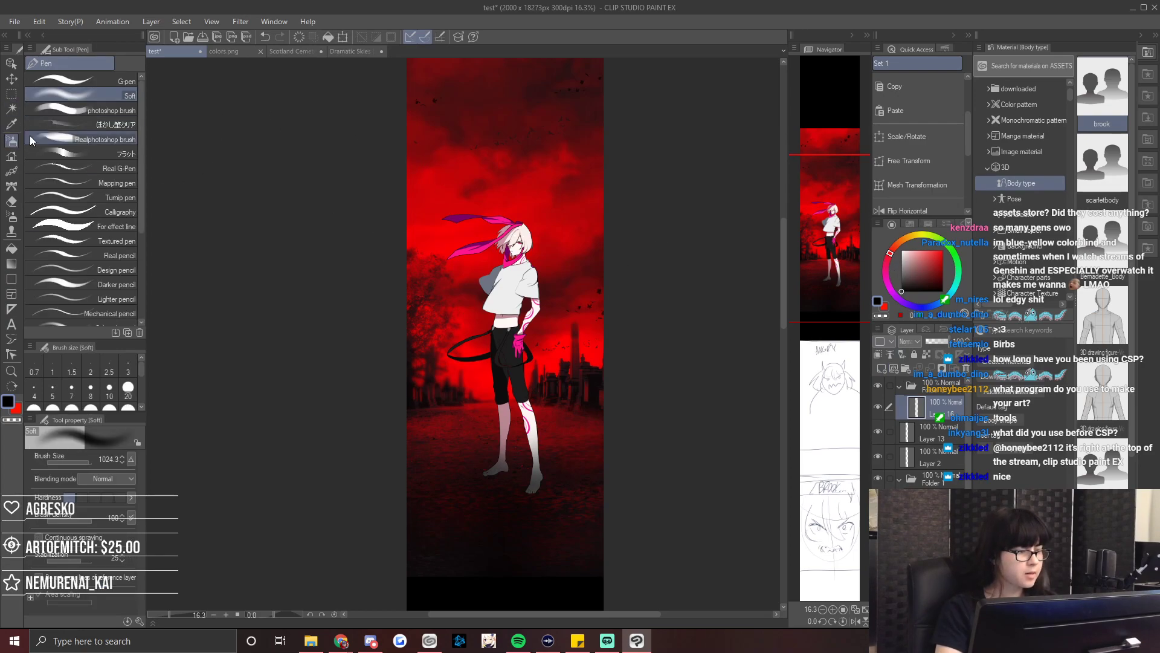
key("p")
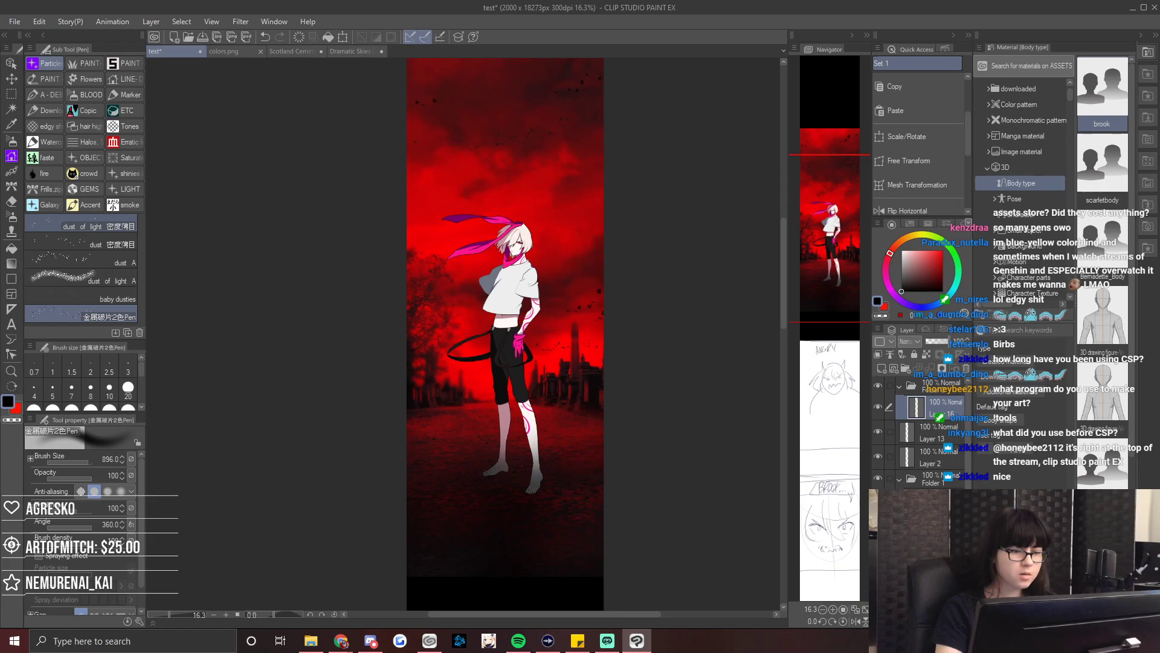
left_click(85, 226)
left_click(421, 221, "alt")
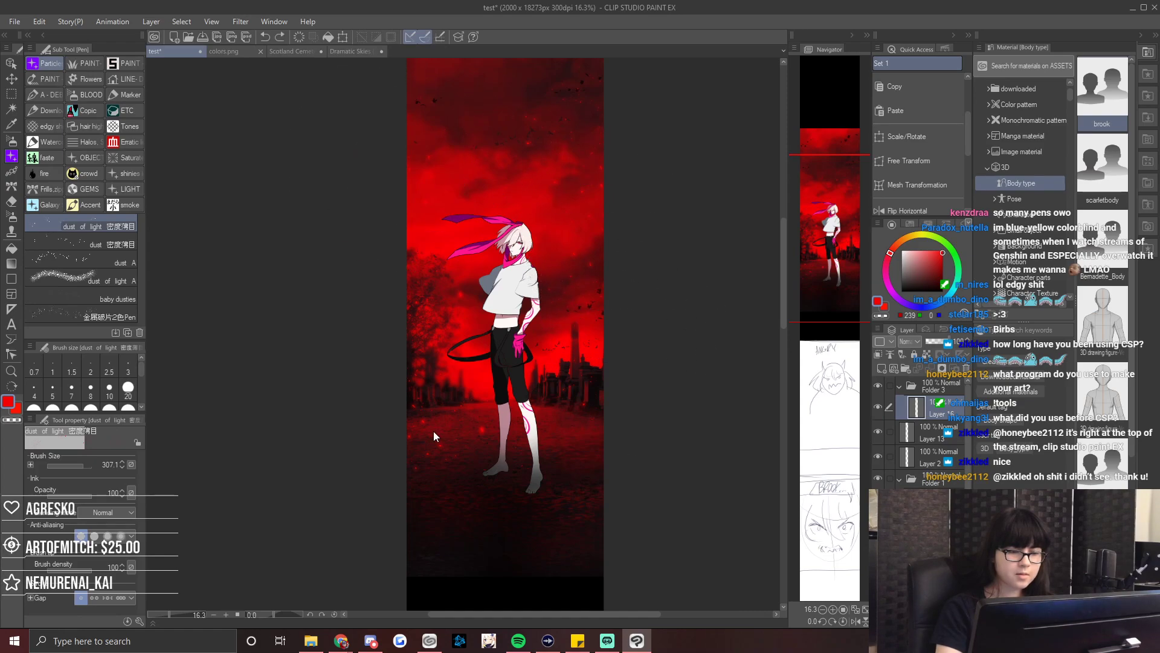
key("e")
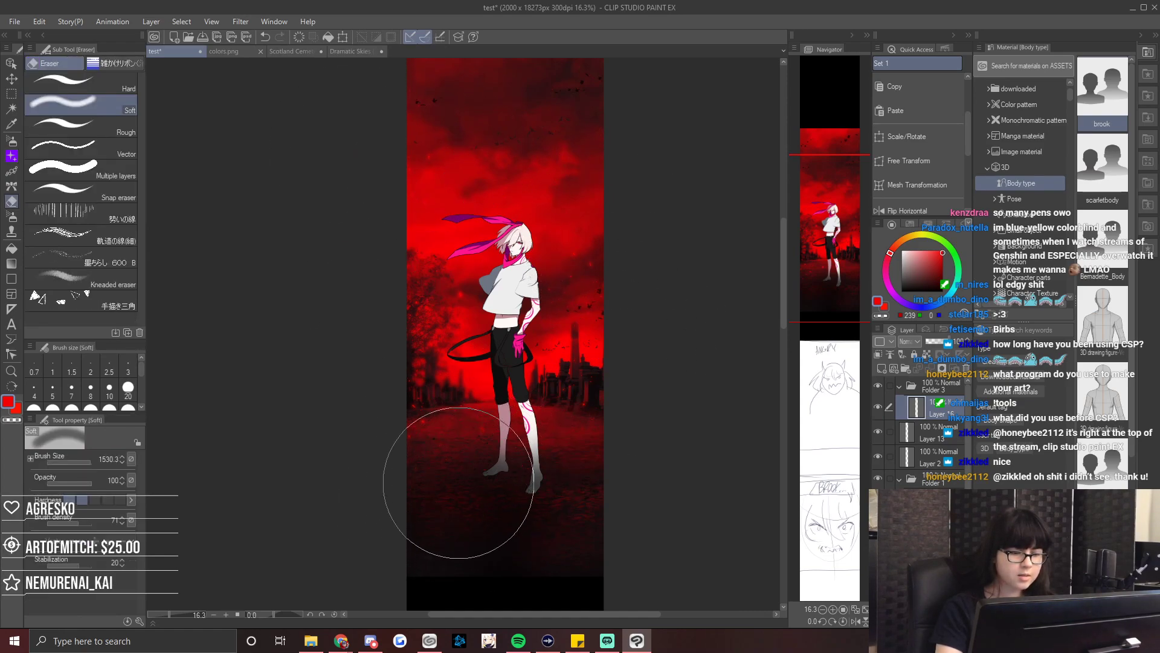
key("p")
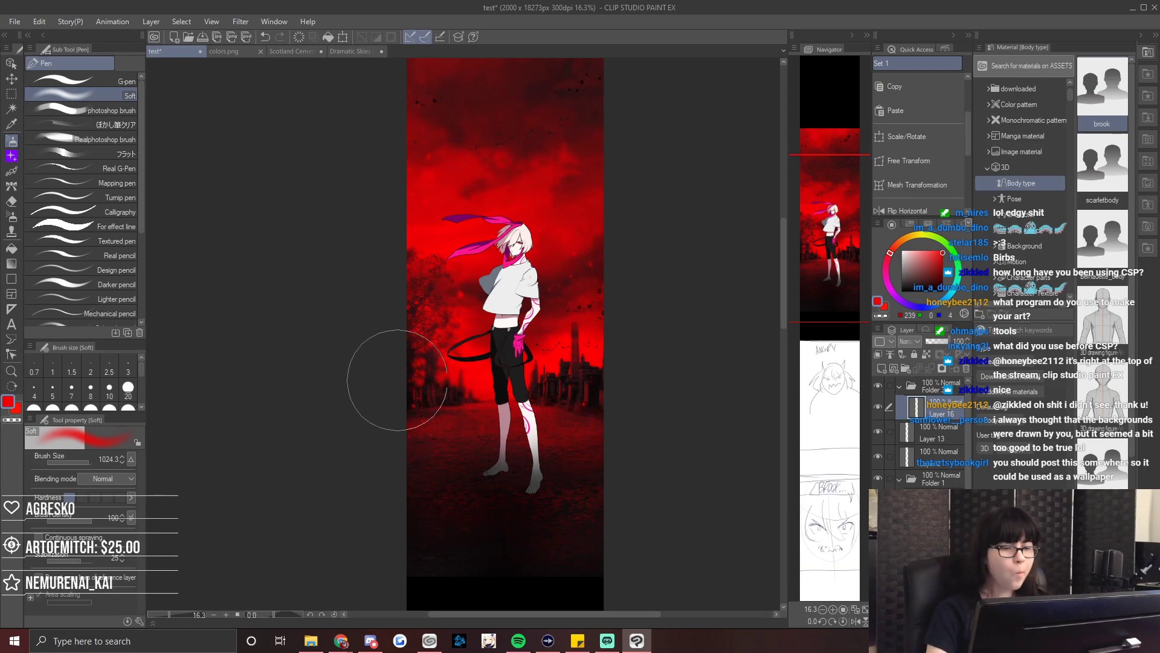
Look over the whole composited panel, from the sky with the crows down to the ground.
scroll(517, 320, "down", 1)
left_click_drag(813, 260, 811, 242)
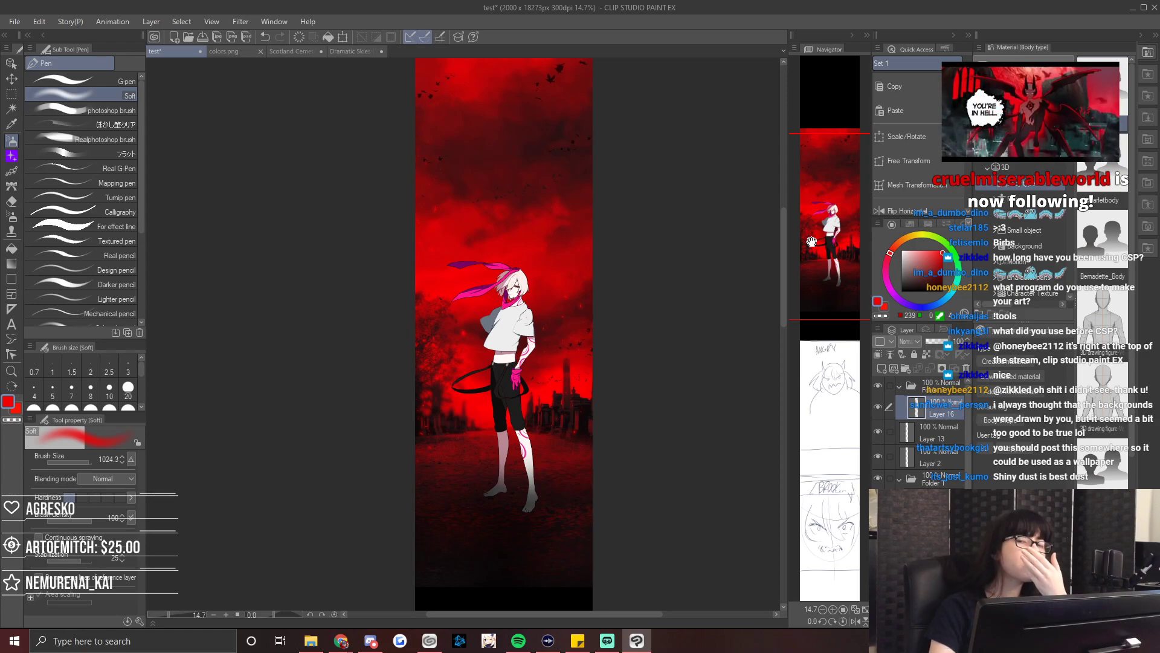
left_click_drag(811, 241, 809, 237)
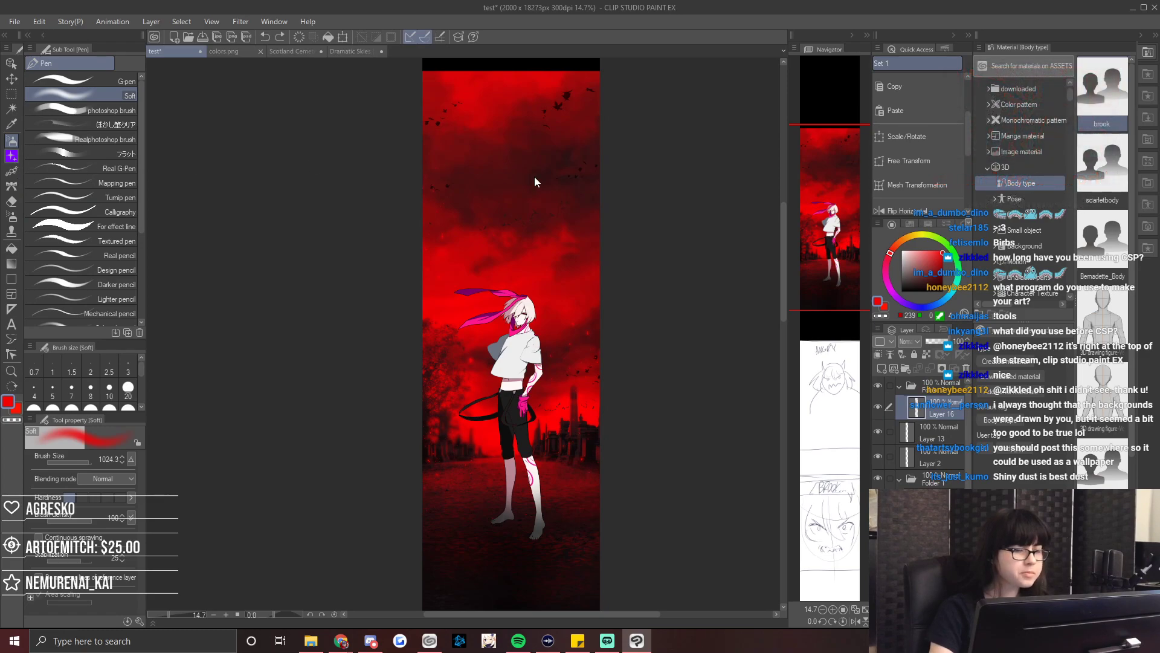
key("b")
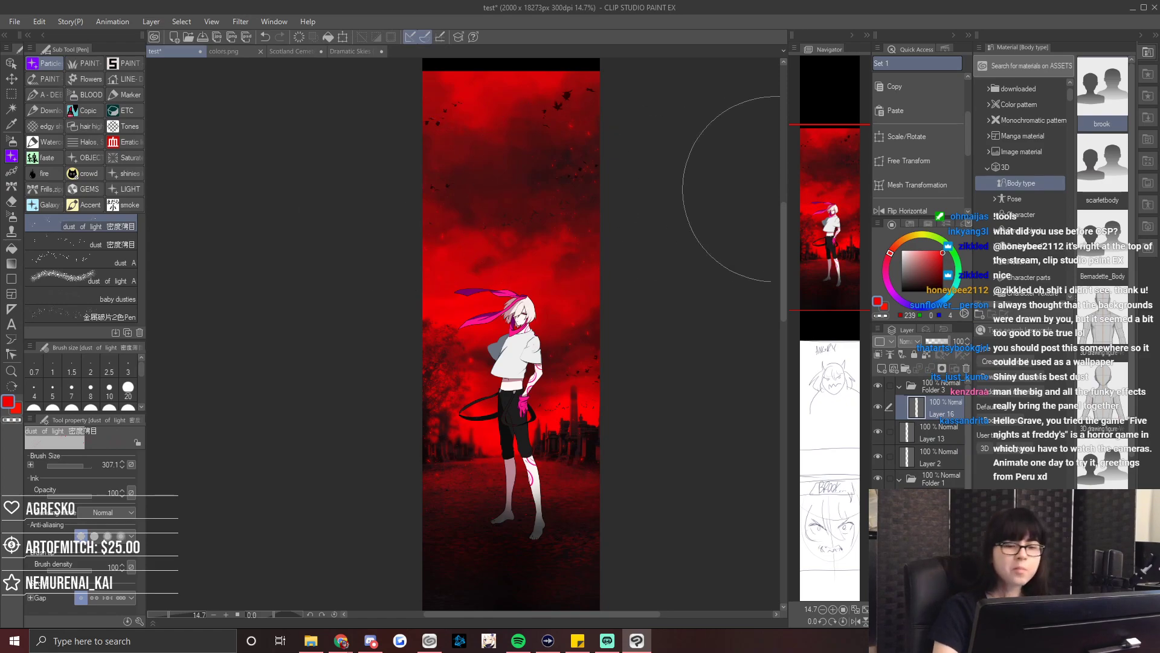
left_click_drag(813, 185, 823, 188)
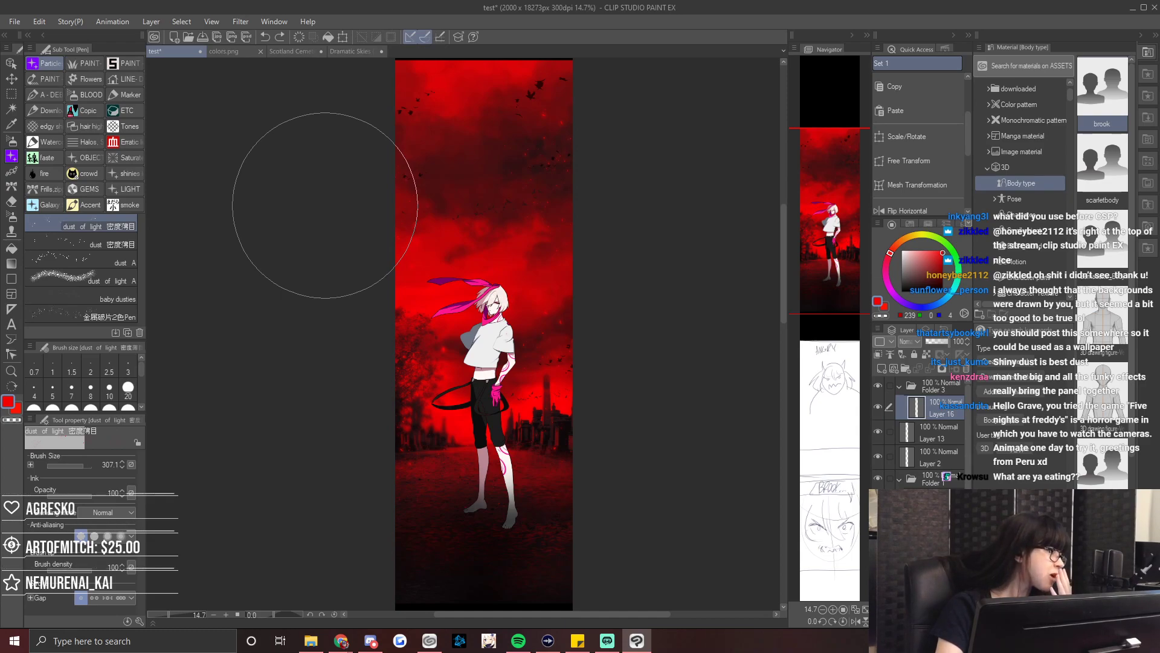
mouse_move(803, 212)
left_mouse_down()
mouse_move(814, 234)
mouse_move(813, 208)
mouse_move(837, 214)
mouse_move(829, 228)
left_mouse_up()
scroll(551, 199, "up", 1)
scroll(551, 199, "up", 1)
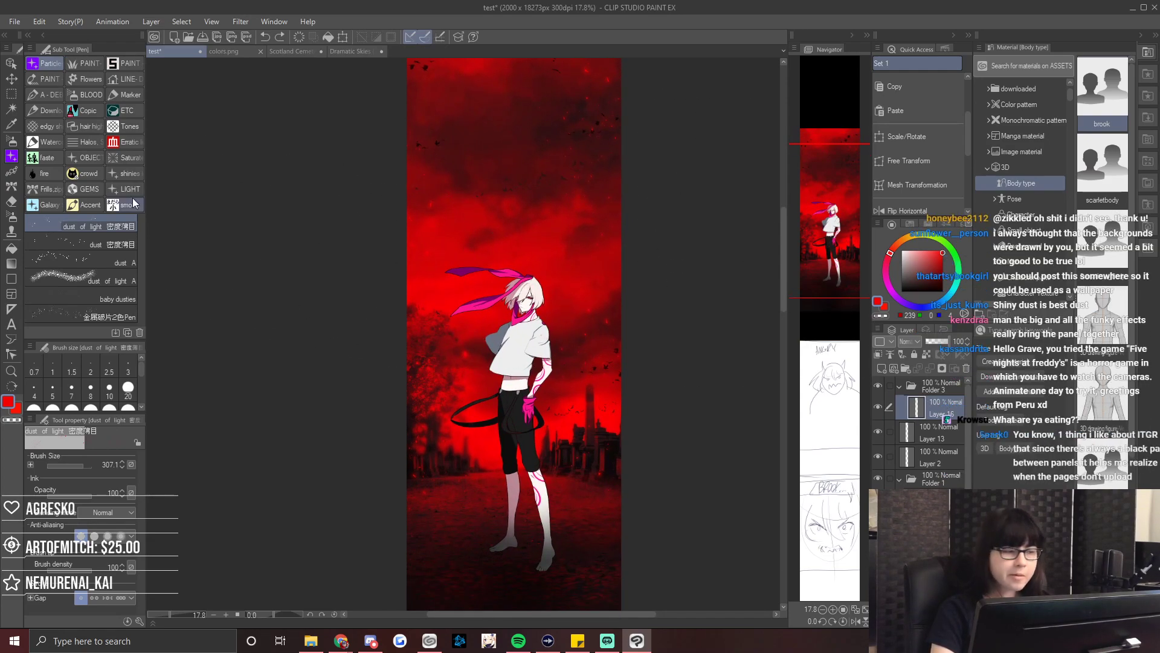
Add a new layer above the dust and cover the whole panel with a dark red rectangle.
left_click(881, 368)
left_click(943, 263)
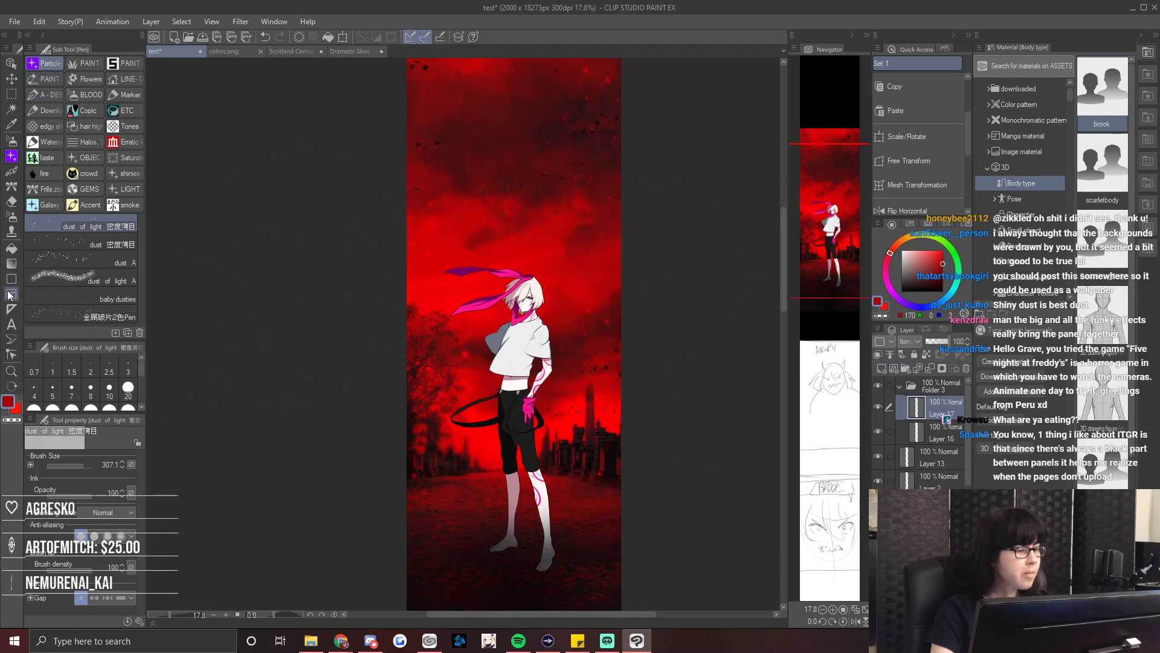
key("u")
scroll(462, 241, "down", 2)
left_click_drag(529, 307, 659, 102)
Set the rectangle's layer to Overlay and choose a muted greyish red, RGB 133, 103, 103.
left_click(911, 341)
left_click(912, 157)
left_click(912, 267)
Set Folder 3 to the Through blending mode and recolour the Overlay rectangle on Layer 17 with the greyish red.
left_click(924, 388)
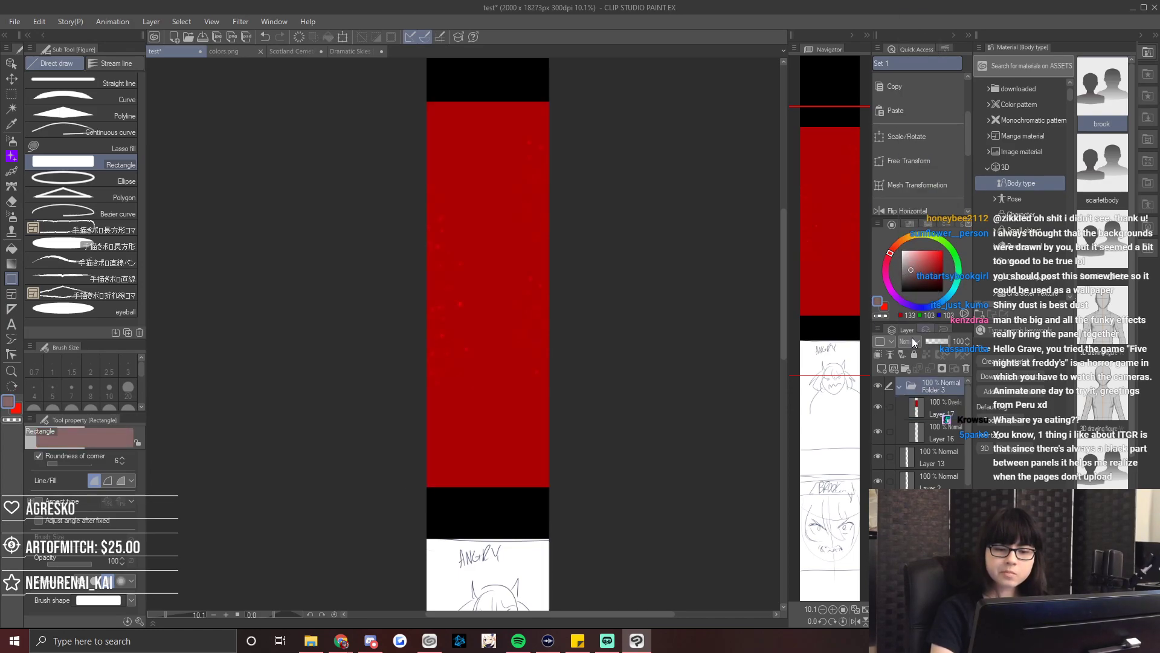
left_click(908, 341)
left_click(917, 11)
left_click(936, 410)
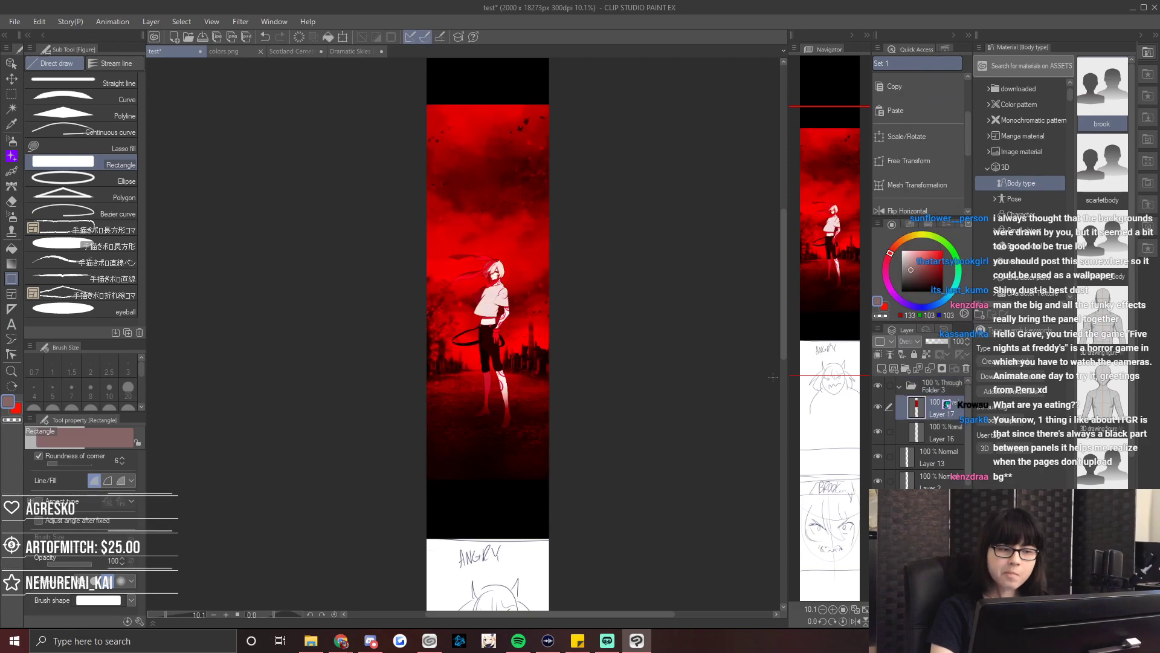
scroll(519, 367, "up", 3)
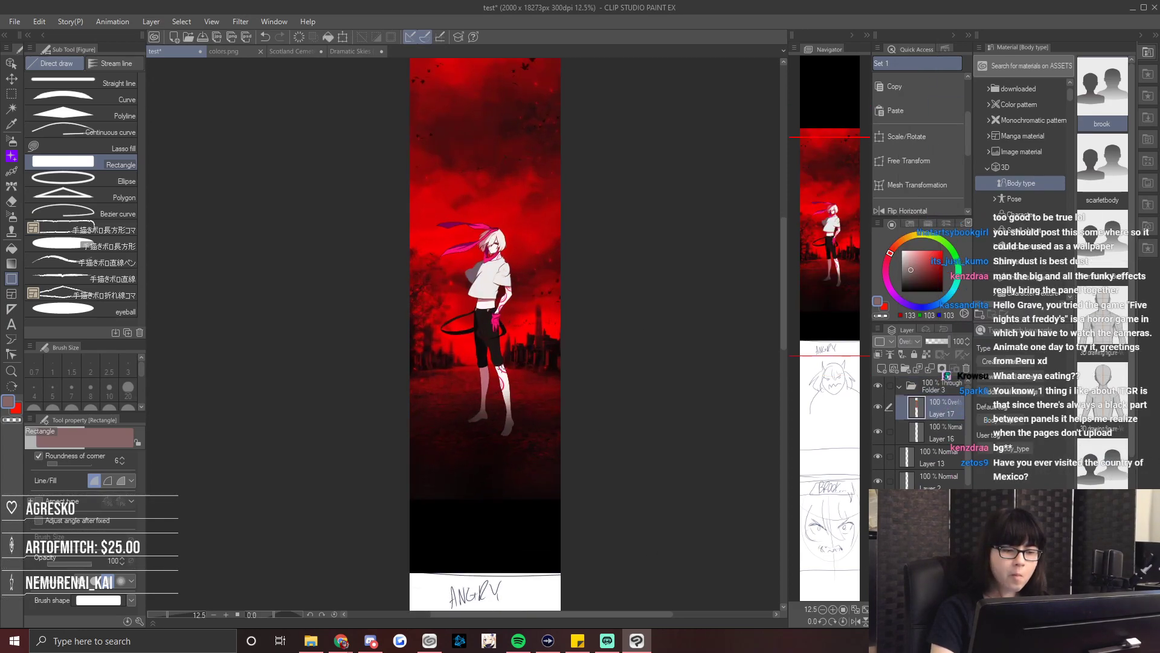
Hide and show the Overlay layer repeatedly to compare the panel with and without its tint.
left_click(878, 405)
left_click(879, 405)
left_click(879, 405)
left_click(879, 405)
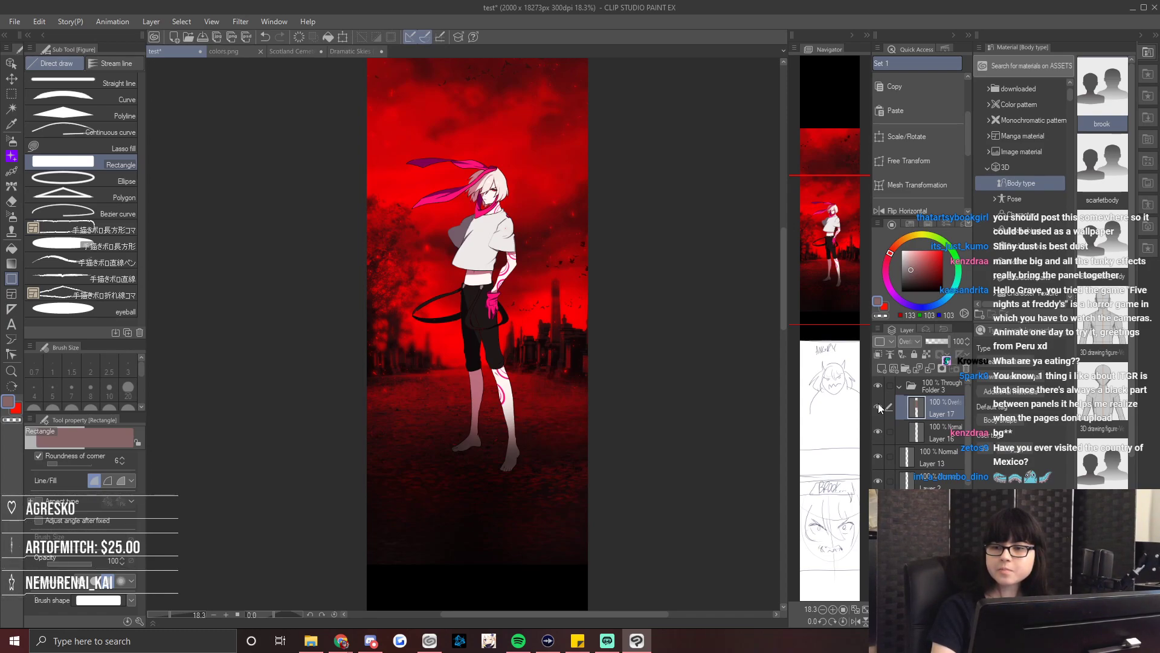
left_click(879, 403)
left_click(878, 404)
left_click(879, 404)
left_click(879, 403)
left_click(879, 405)
left_click(878, 405)
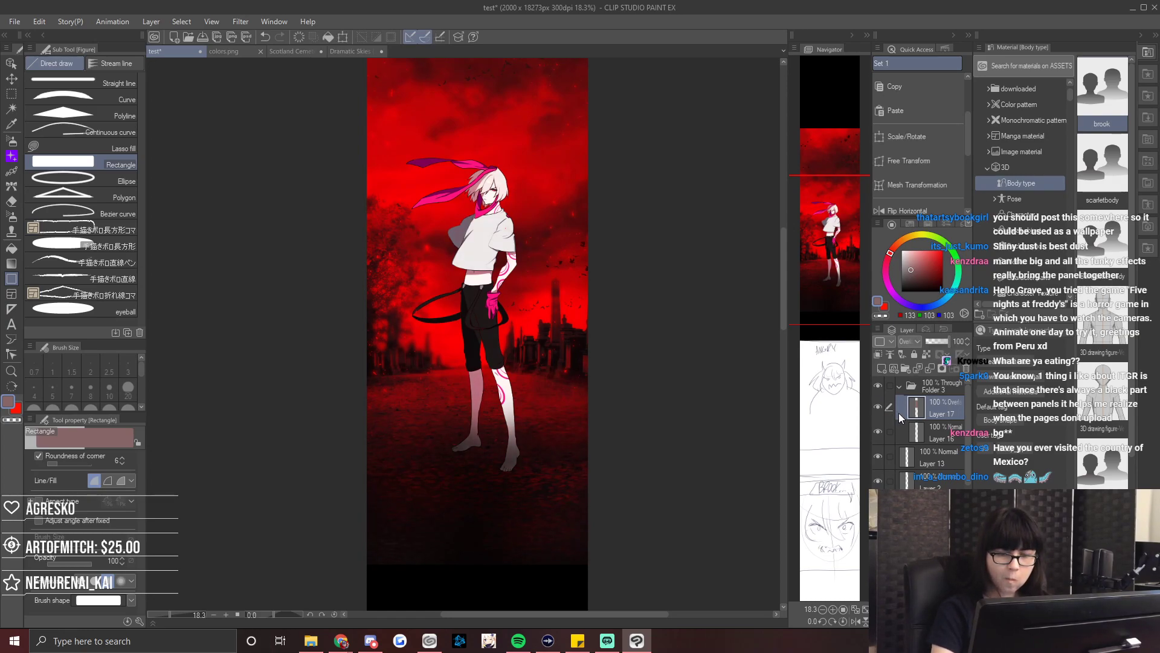
left_click(878, 407)
left_click(878, 406)
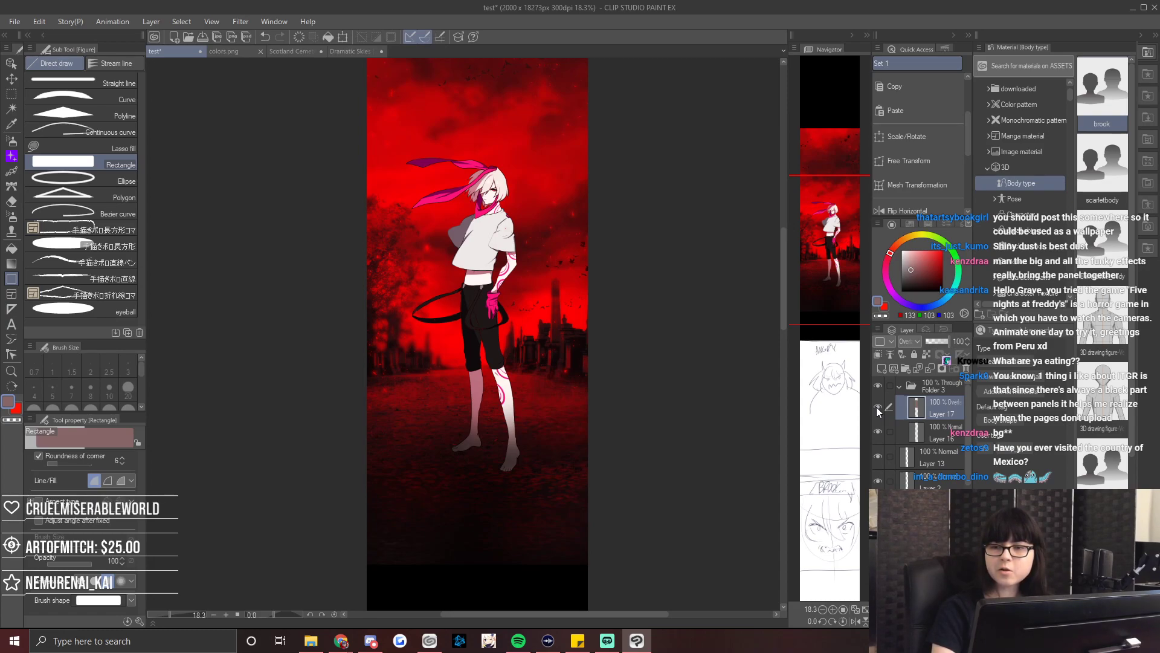
Merge all visible layers into a new layer above Folder 3 while keeping the originals.
mouse_move(827, 275)
left_mouse_down()
mouse_move(828, 317)
mouse_move(822, 245)
left_mouse_up()
left_click(941, 385)
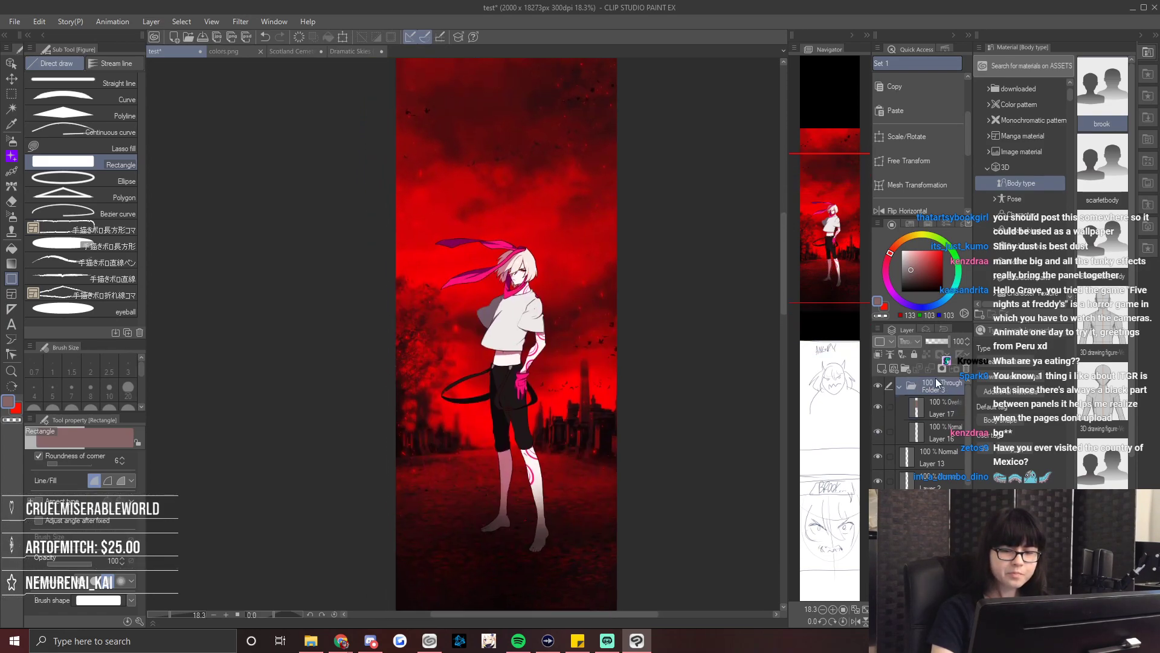
left_click(143, 22)
key("Escape")
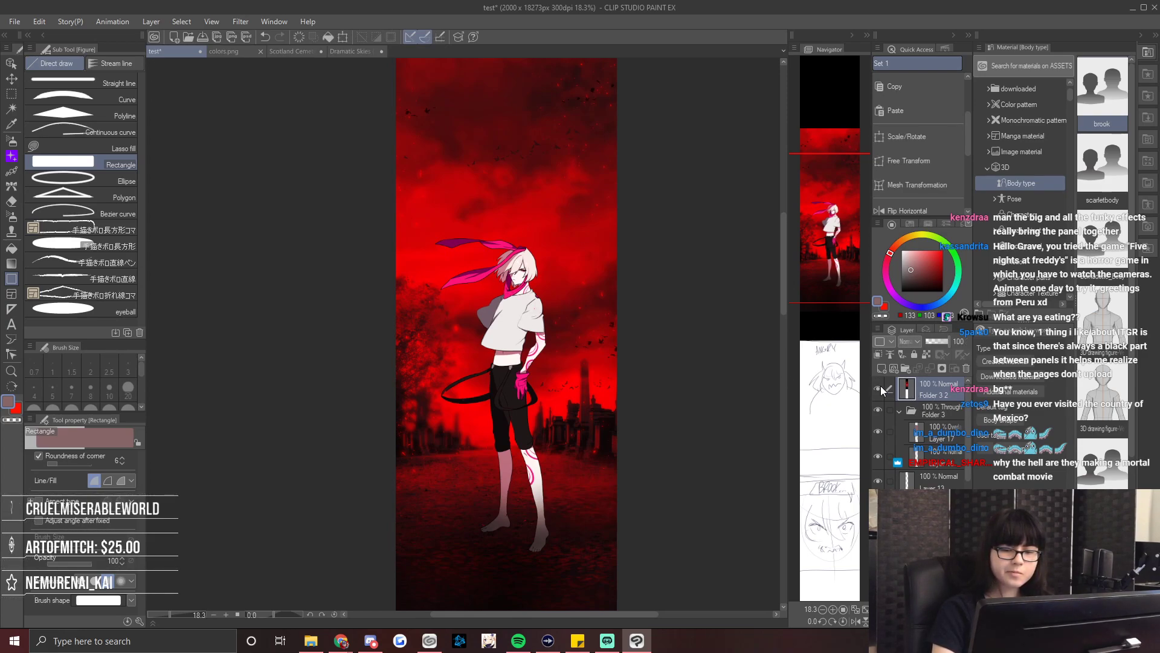
Copy the character panel from the merged layer onto a new layer and move the copy down over the sketched panels.
key("ctrl+minus")
left_click(11, 94)
left_click_drag(390, 247, 701, 363)
scroll(509, 338, "up", 4)
key("ctrl+d")
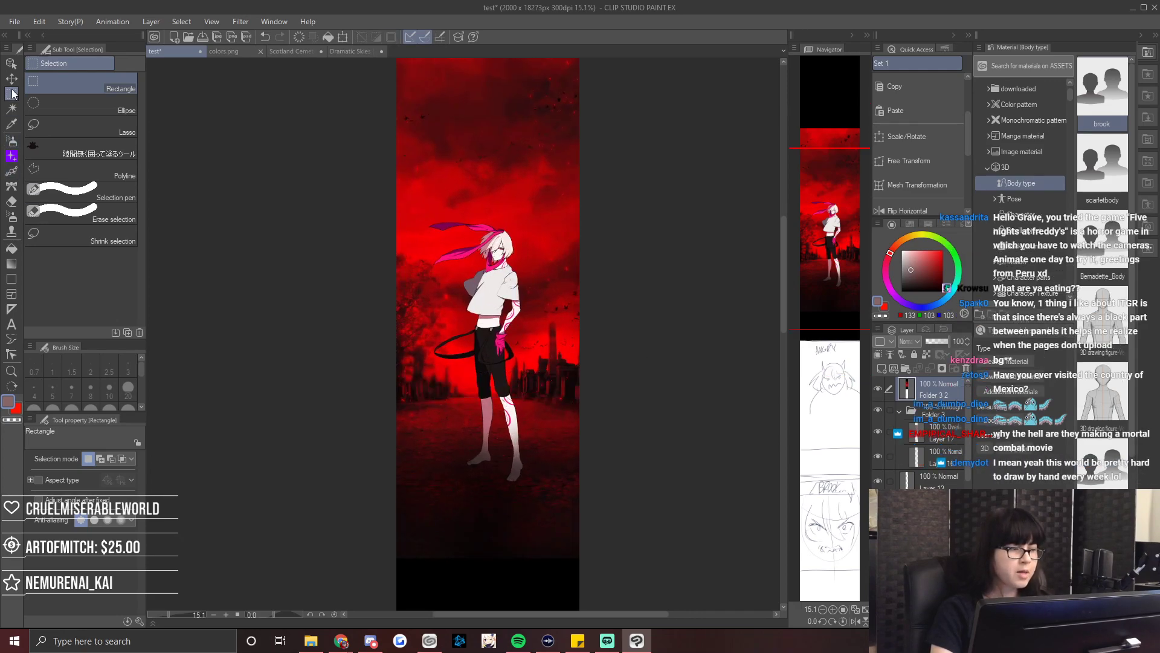
left_click(12, 79)
scroll(581, 359, "down", 5)
left_click_drag(840, 342, 832, 361)
key("ctrl+v")
left_click_drag(491, 115, 490, 414)
Enlarge the copied panel with Scale/Rotate so the character's upper body fills the canvas width.
left_click(895, 142)
left_click_drag(614, 337, 535, 402)
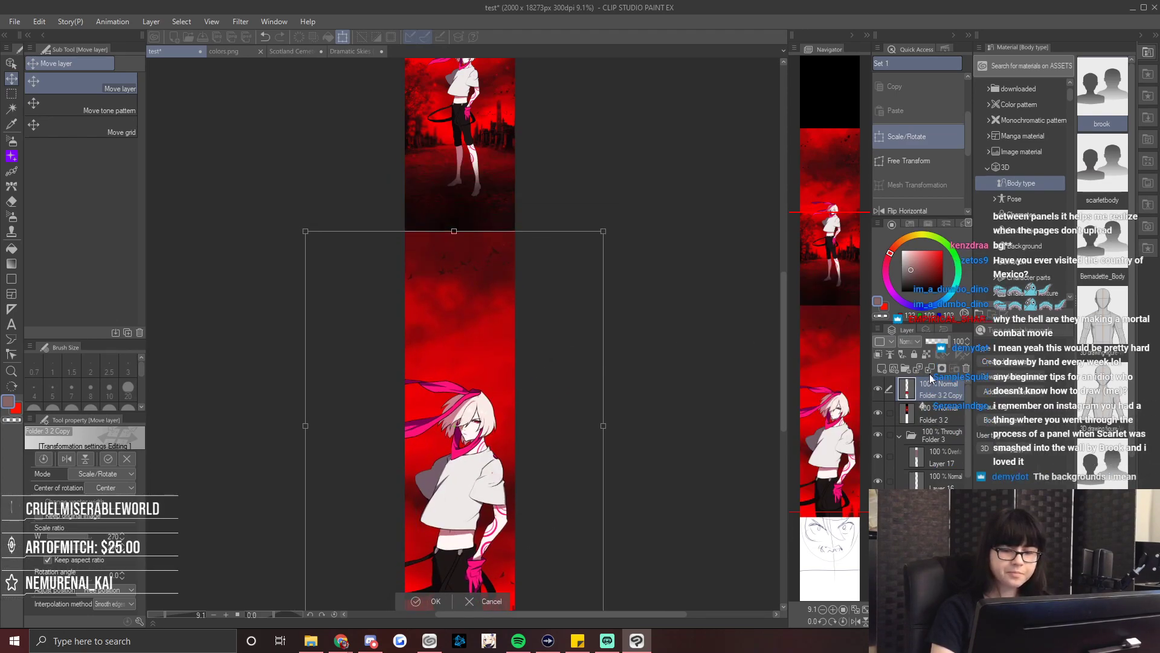
key("Return")
Place the enlarged copy beneath the merged layer and clear the merged layer's ANGRY sketch area so the copy shows through.
left_click_drag(936, 389, 941, 413)
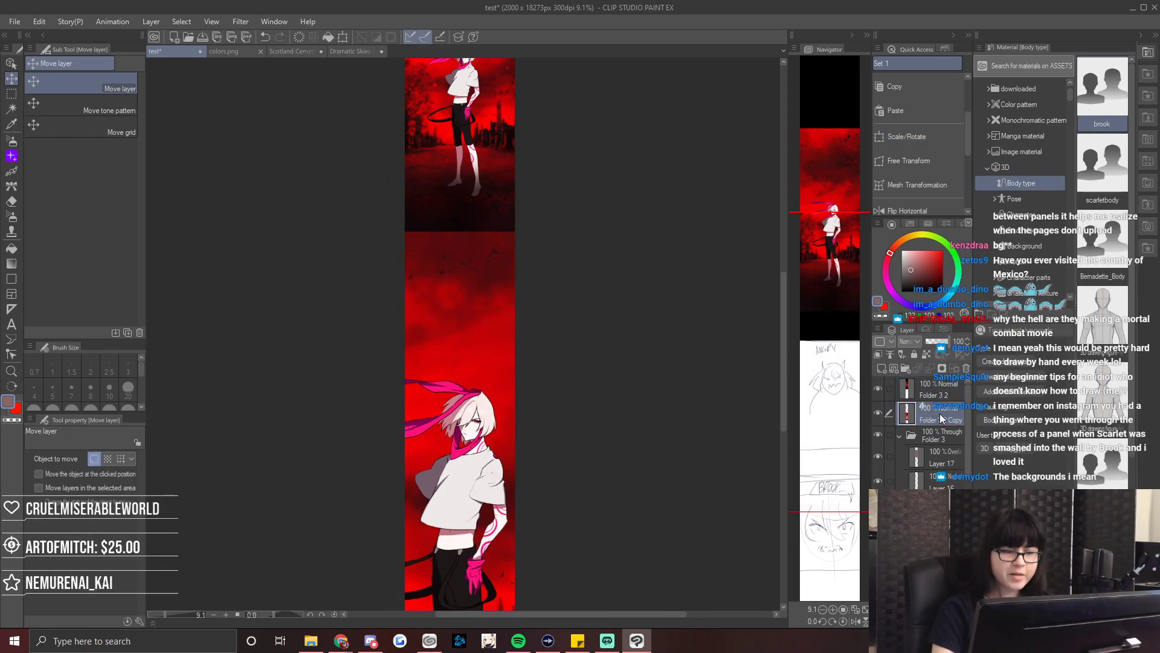
scroll(544, 365, "down", 1)
key("m")
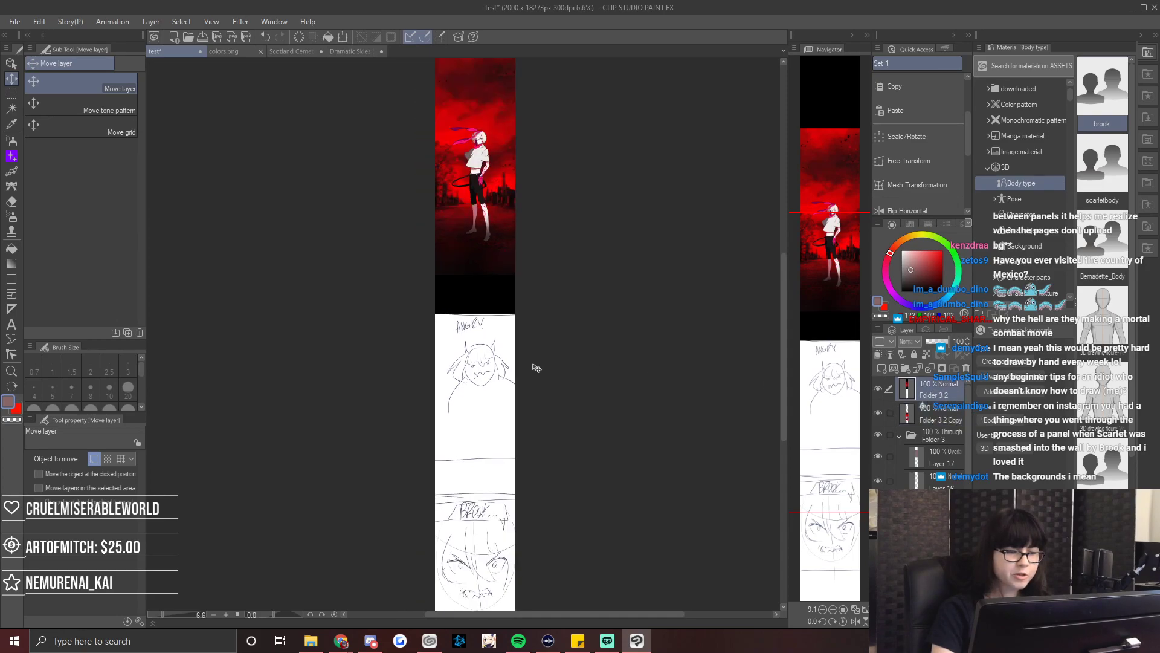
mouse_move(441, 349)
left_mouse_down()
mouse_move(575, 357)
mouse_move(583, 445)
left_mouse_up()
key("Delete")
left_click_drag(840, 402, 831, 333)
key("ctrl+d")
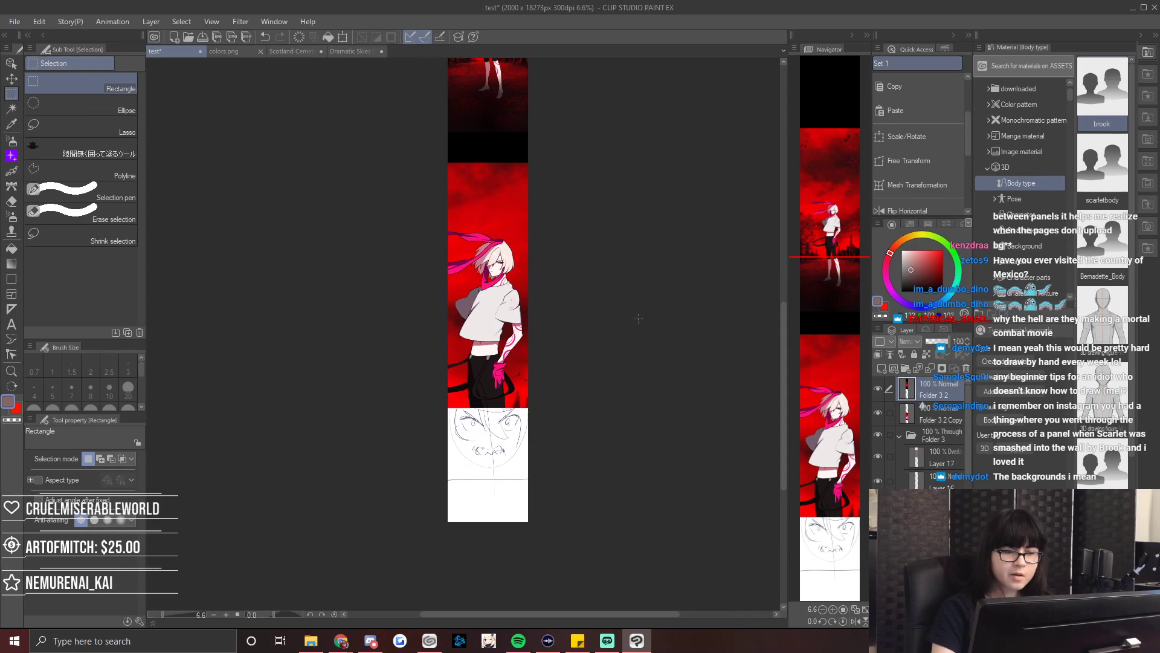
Move the enlarged copy up slightly and frame the close-up with black rectangles above and below on the merged layer.
left_click(11, 79)
mouse_move(487, 272)
left_mouse_down()
mouse_move(487, 225)
mouse_move(487, 255)
left_mouse_up()
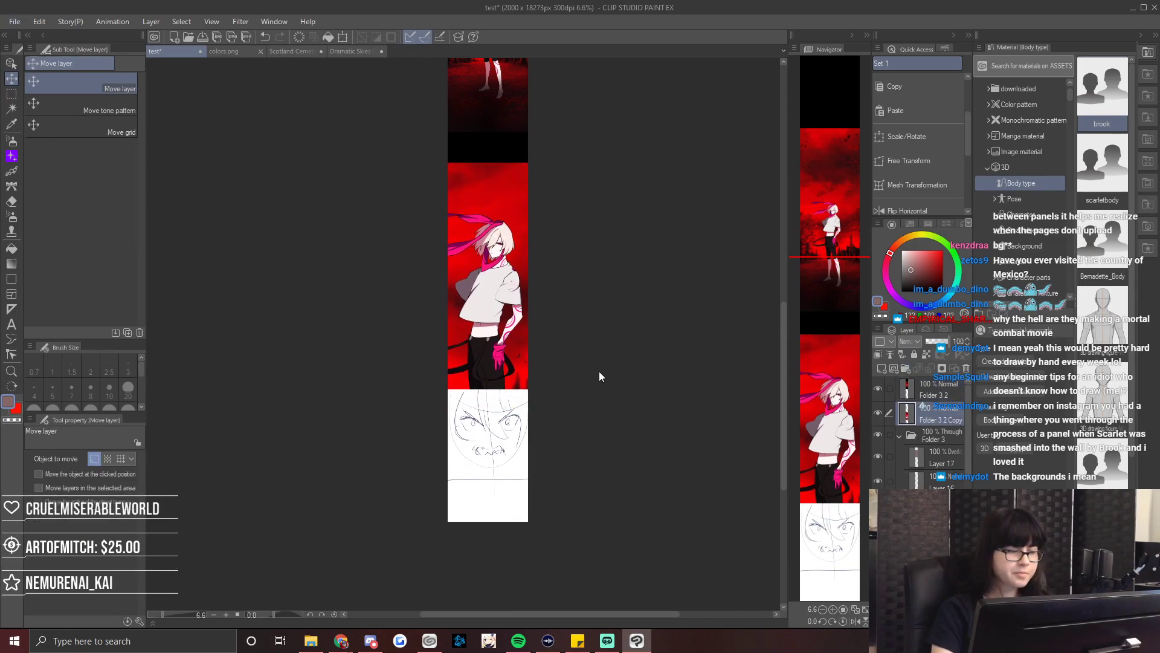
left_click(936, 388)
left_click(11, 278)
left_click(63, 163)
left_click_drag(409, 155, 634, 196)
left_click_drag(430, 351, 531, 605)
scroll(498, 240, "up", 5)
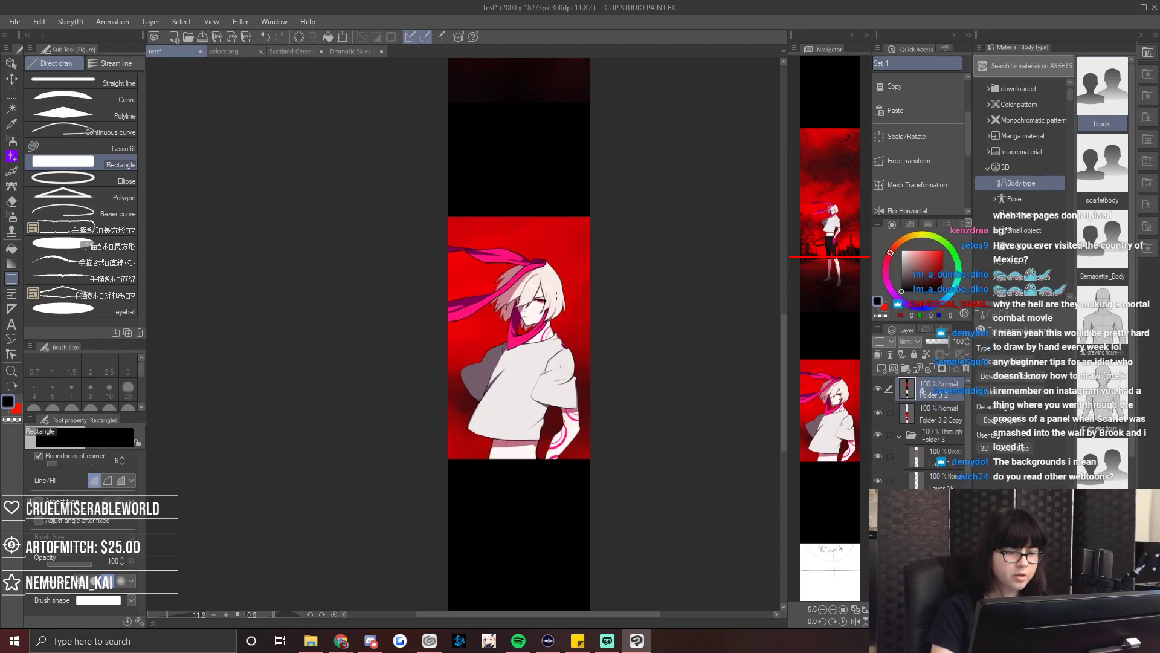
Merge the framed panels layer with the enlarged close-up copy directly beneath it.
left_click(11, 78)
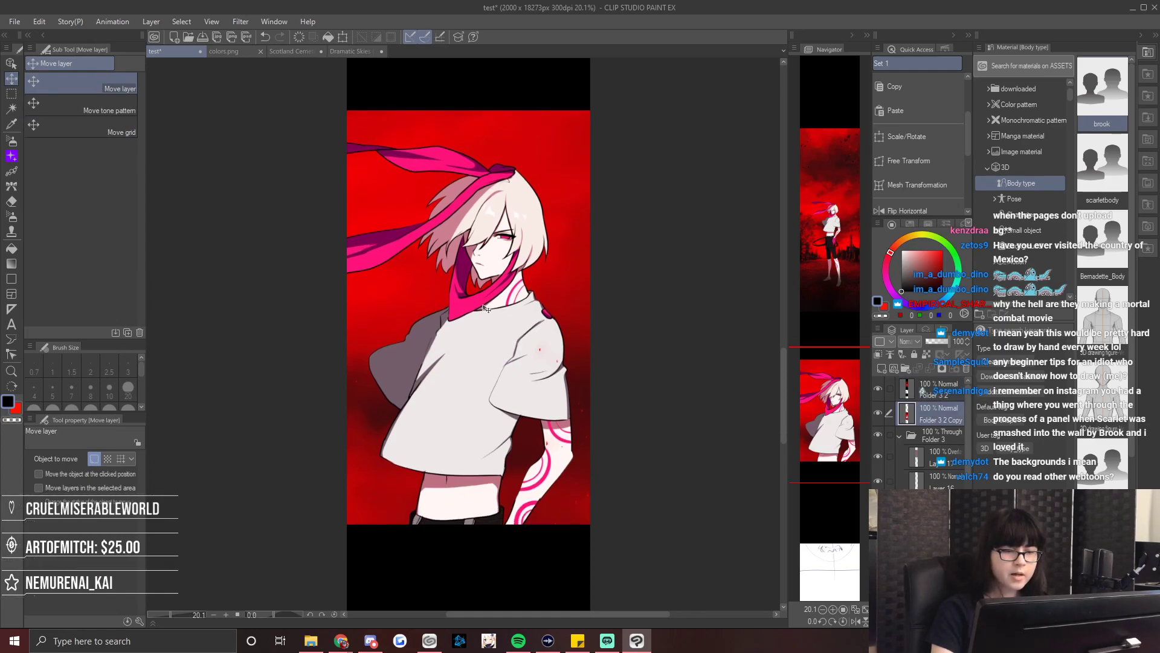
left_click(835, 168)
left_click_drag(834, 168, 829, 217)
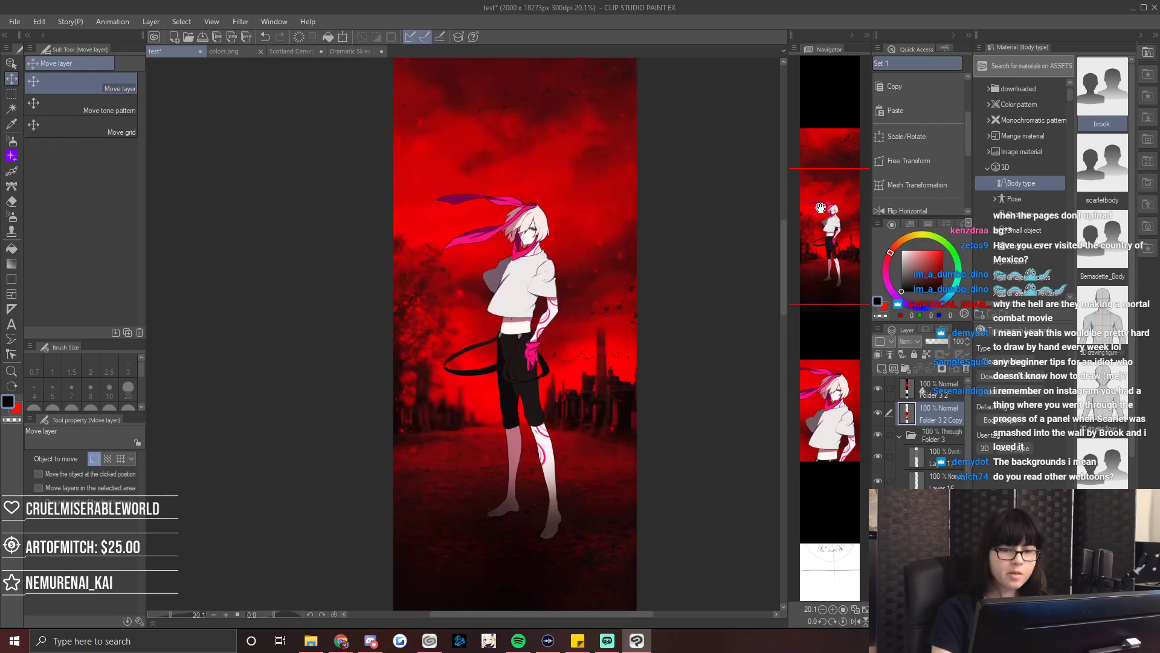
scroll(674, 349, "down", 2)
left_click(937, 391)
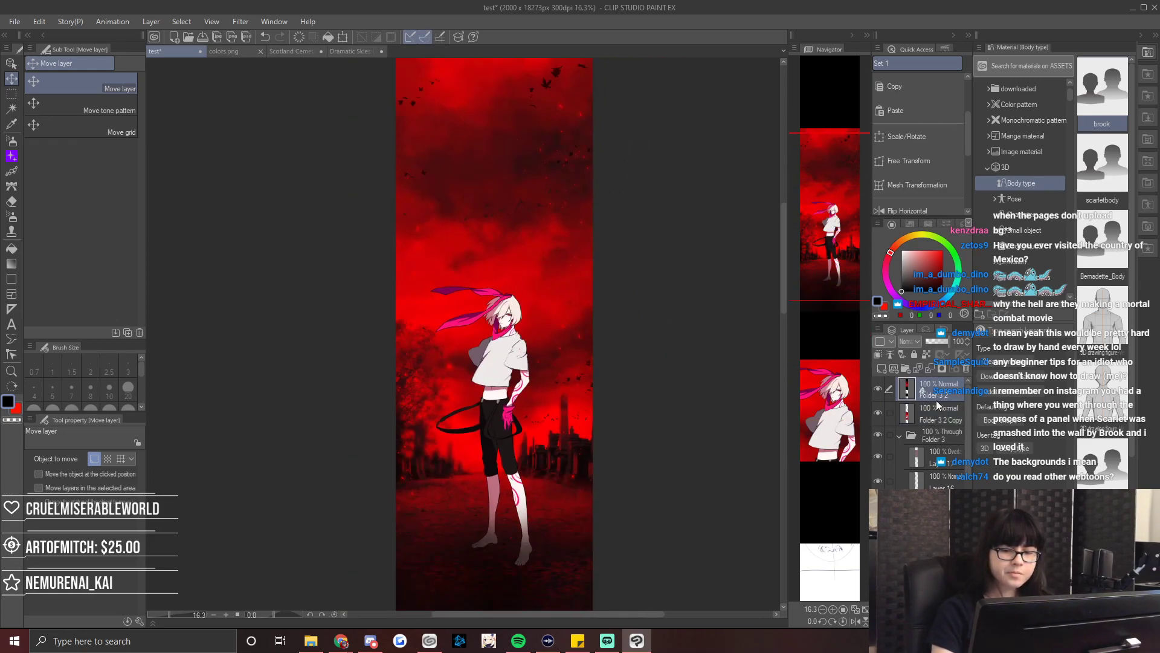
key("ctrl+e")
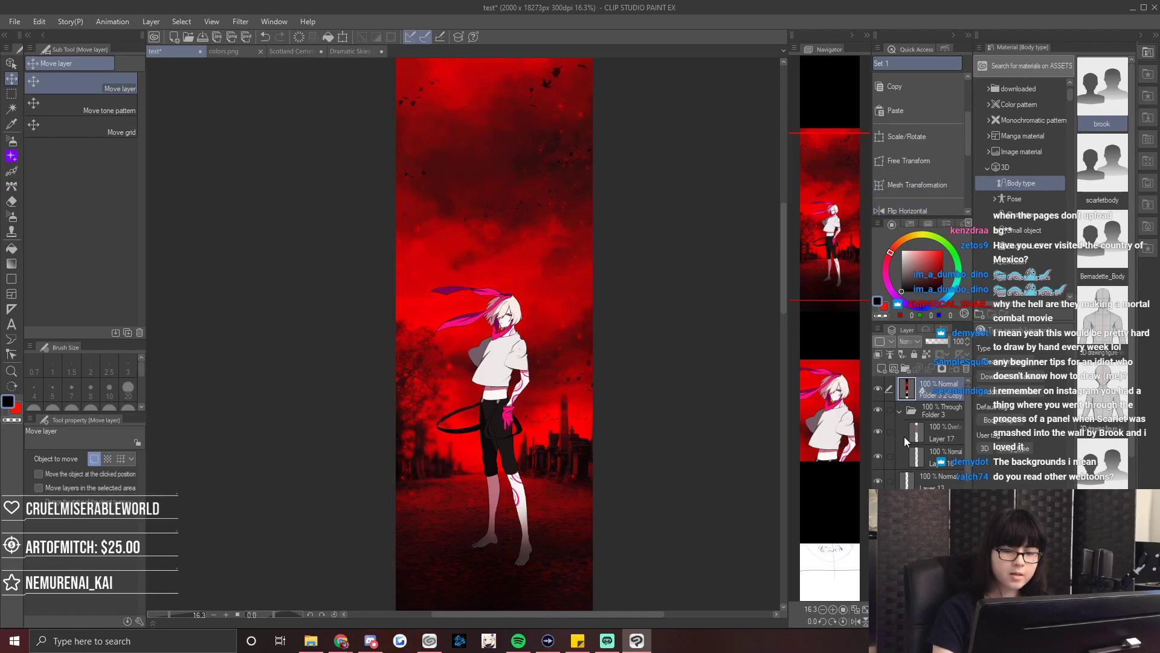
Run the ハイライトのみ and シャドーのみ auto actions from the gradient map action set on the merged layer.
left_click(945, 49)
left_click(923, 58)
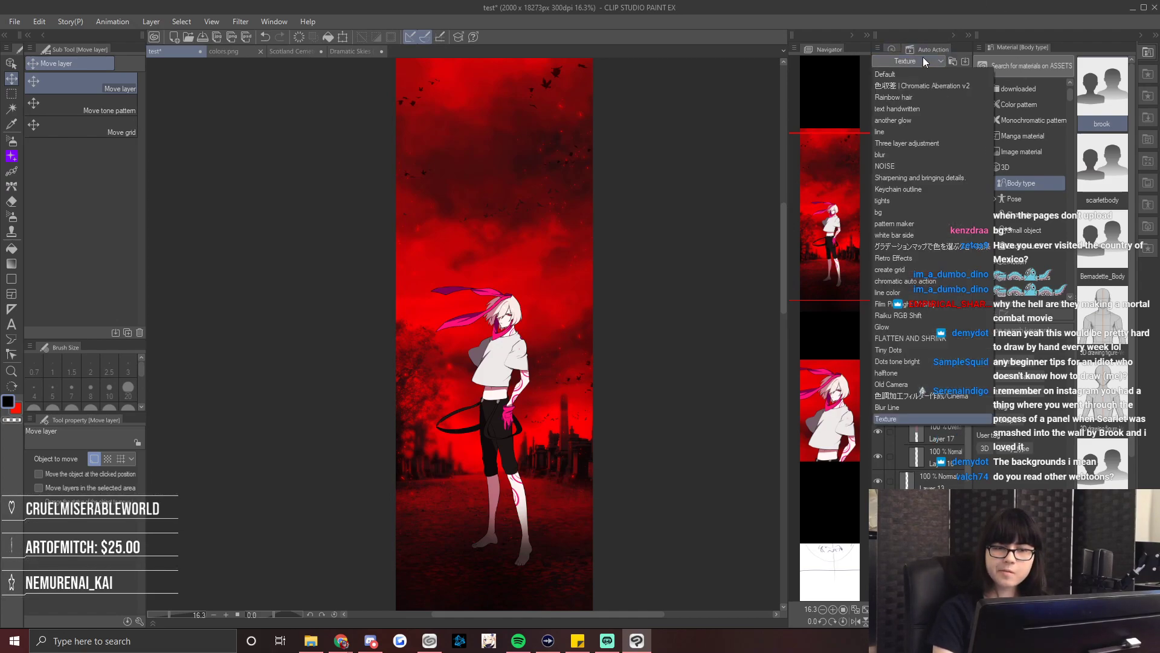
left_click(938, 145)
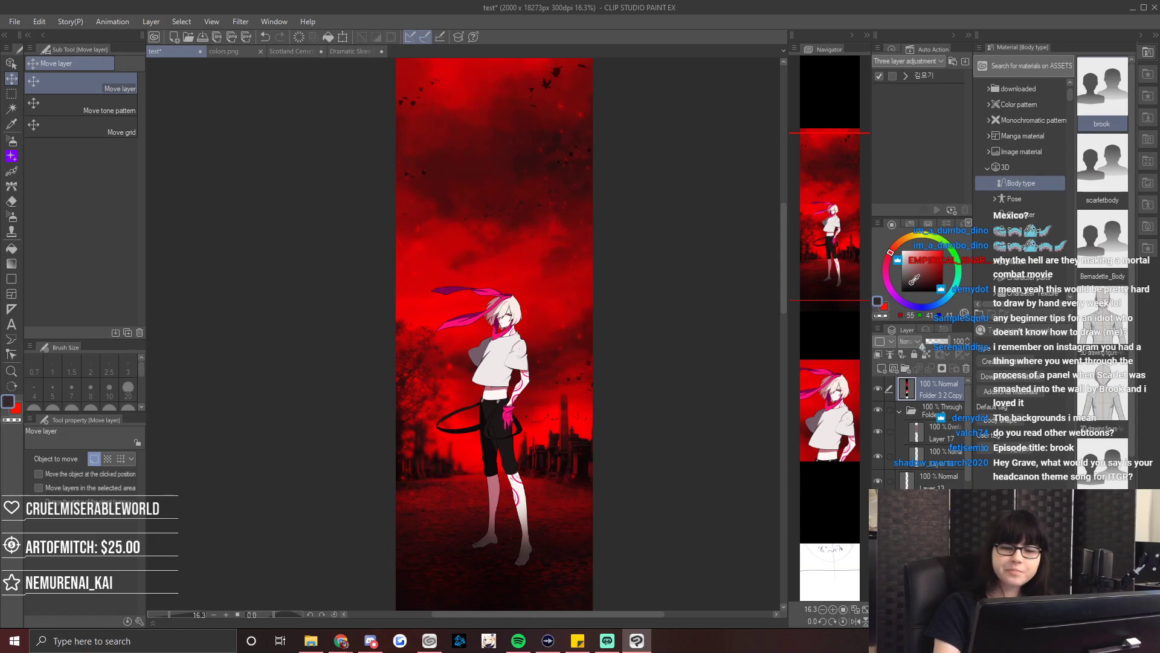
left_click(917, 275)
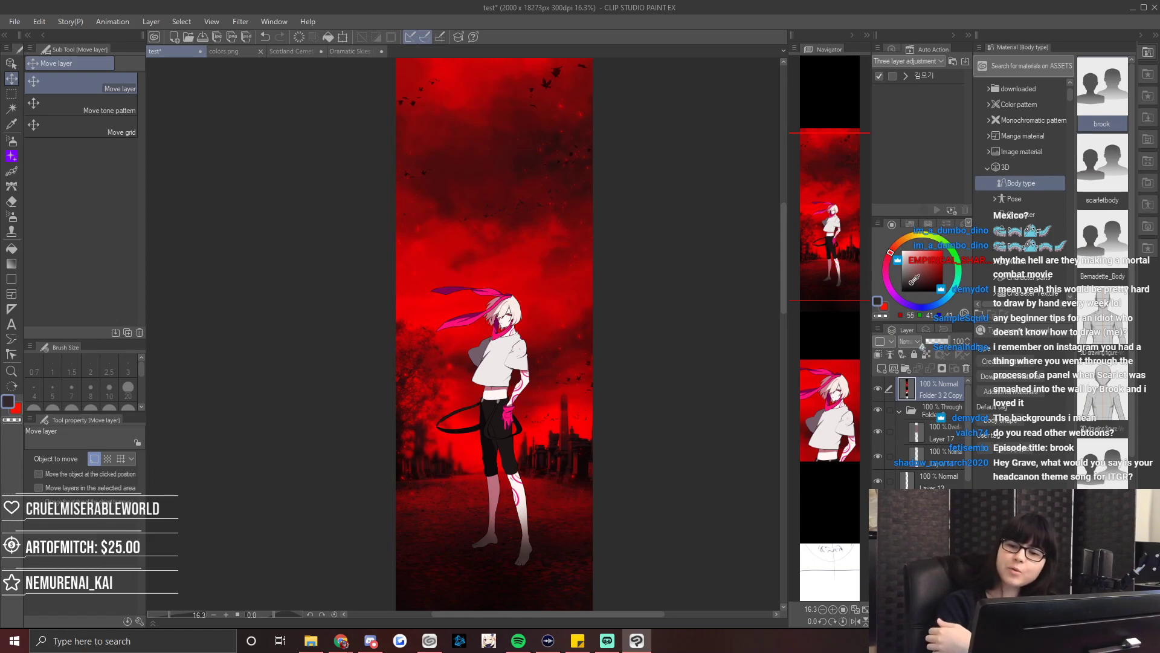
left_click(924, 61)
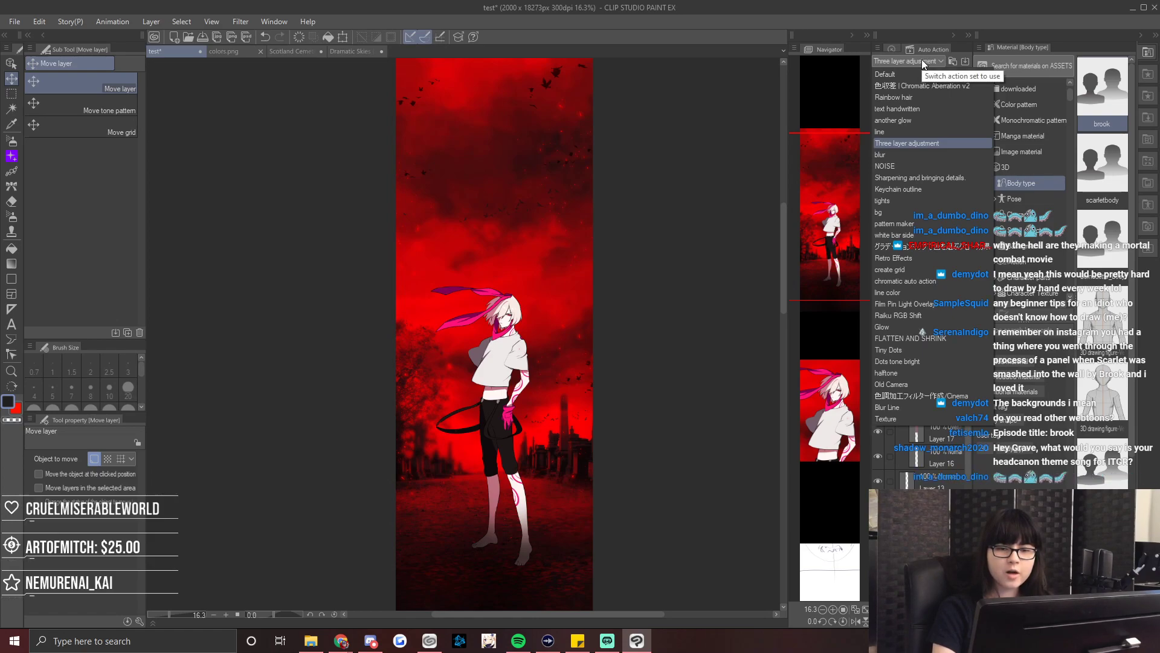
left_click(928, 246)
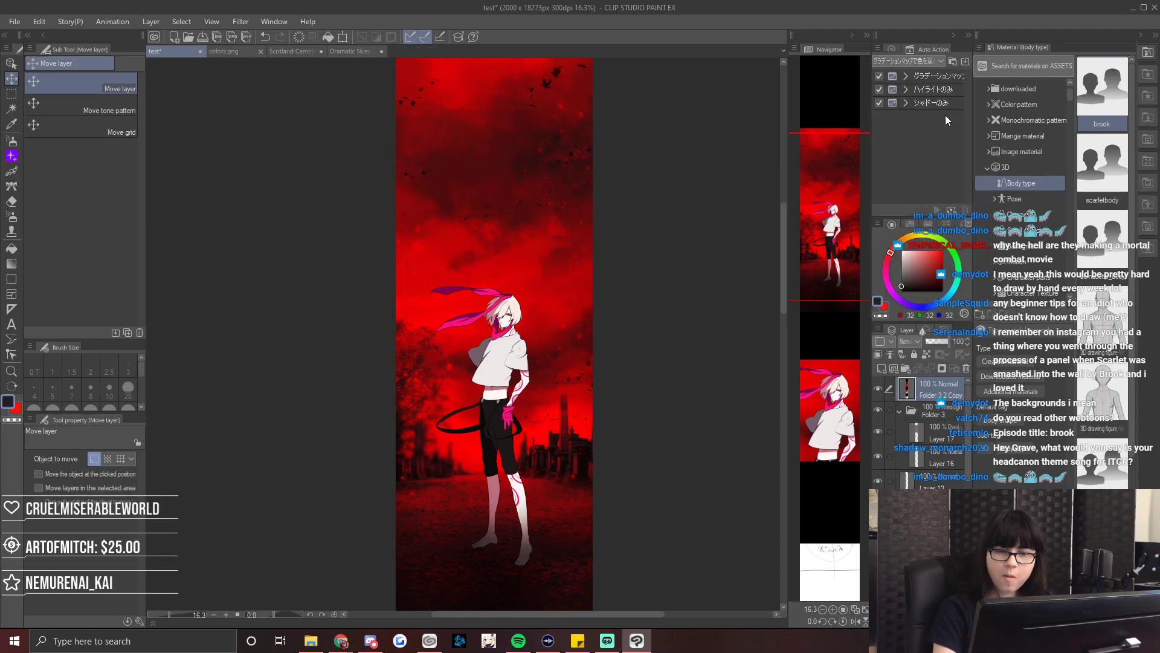
left_click(937, 210)
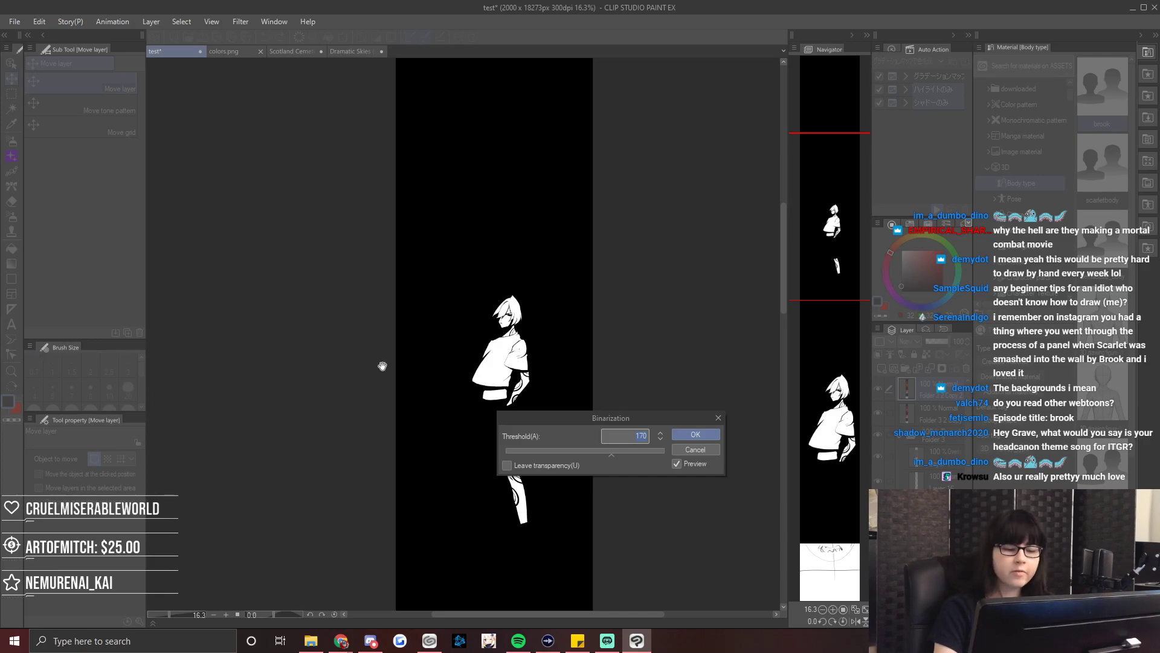
Adjust the threshold of the first Binarization while viewing the artwork preview, and apply it.
left_click_drag(642, 418, 745, 275)
left_click_drag(710, 313, 694, 307)
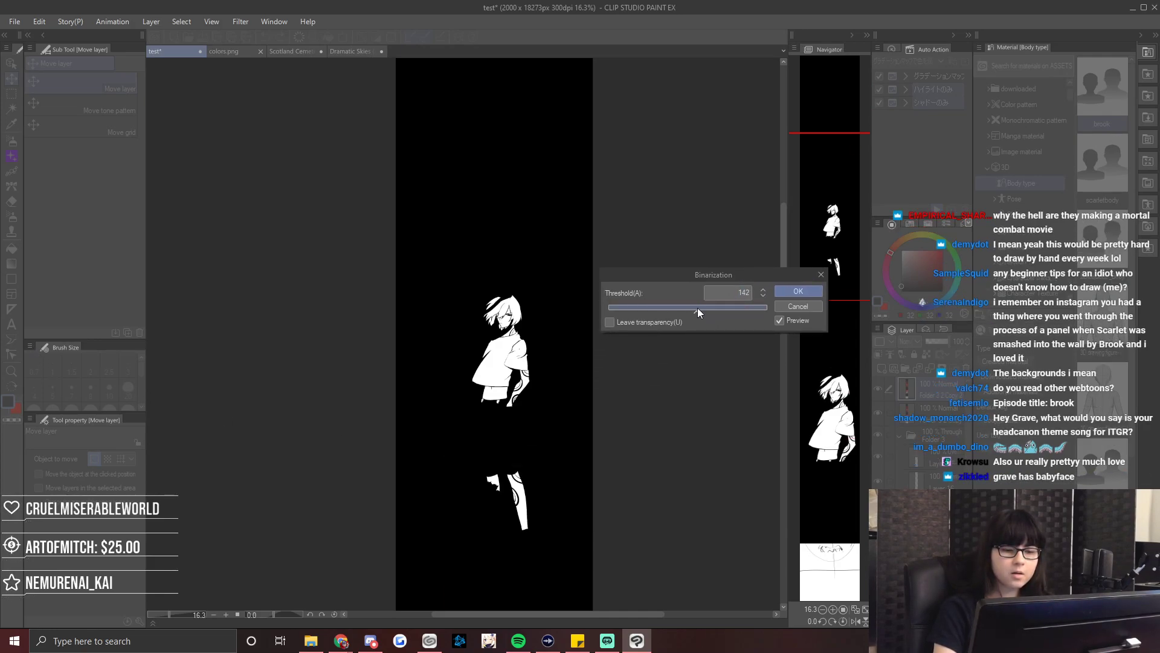
double_click(742, 294)
left_click(798, 292)
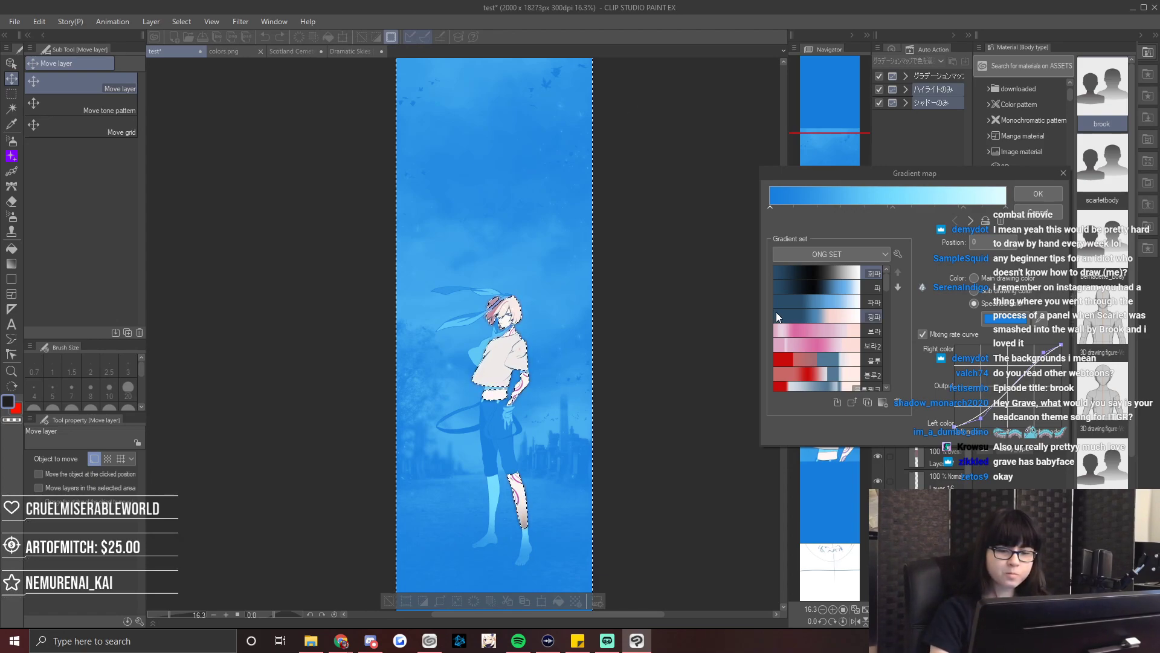
Apply the dark grey-to-red gradient from ONG SET to the first gradient map.
scroll(777, 316, "down", 10)
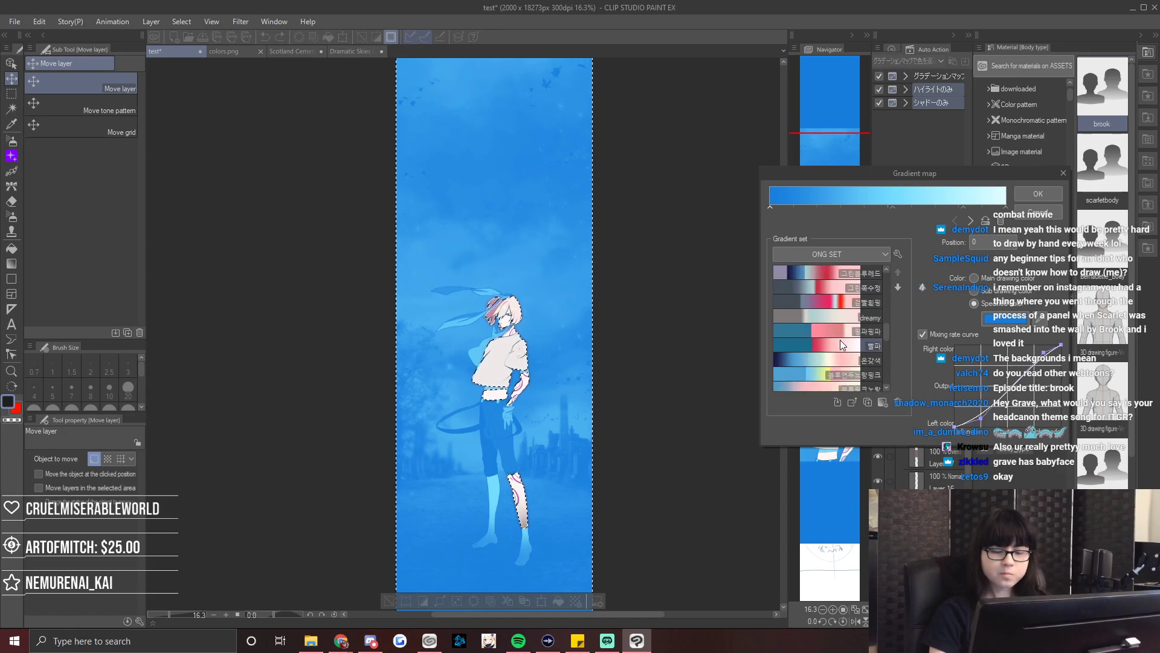
scroll(839, 341, "down", 8)
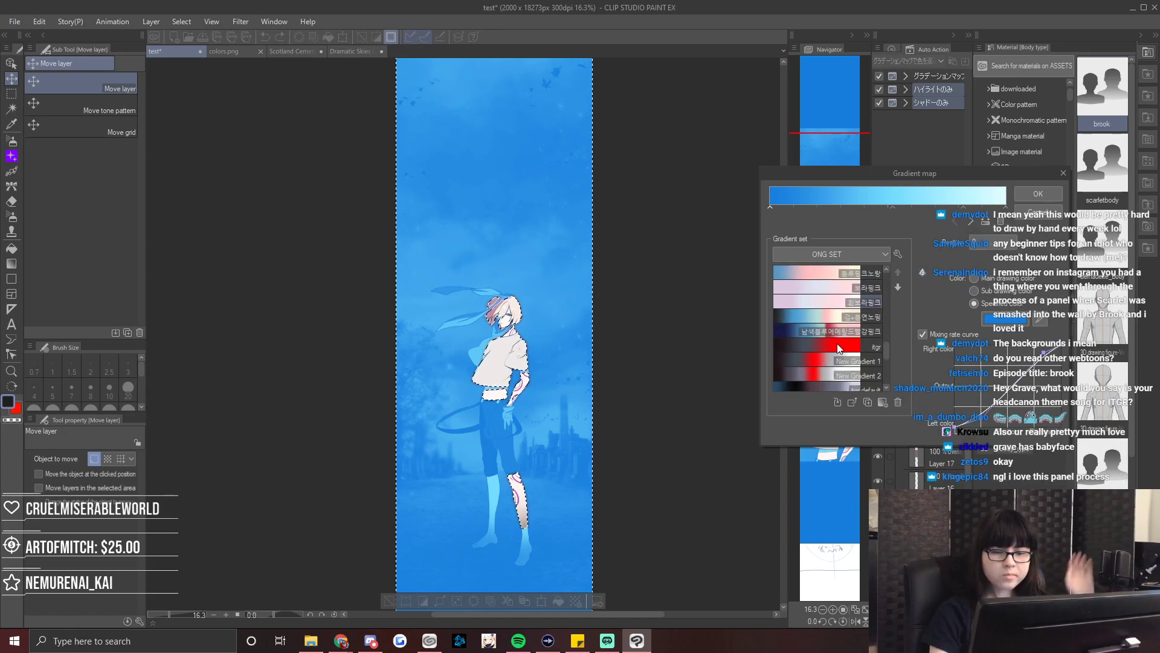
scroll(828, 360, "down", 1)
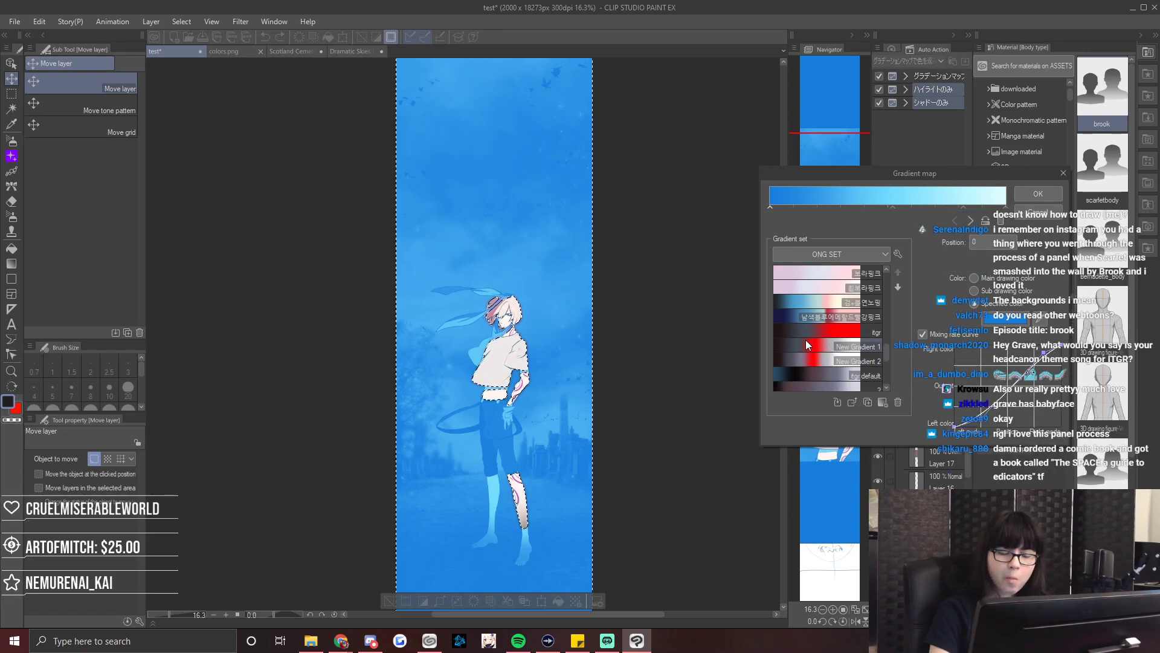
scroll(818, 335, "down", 2)
left_click(835, 298)
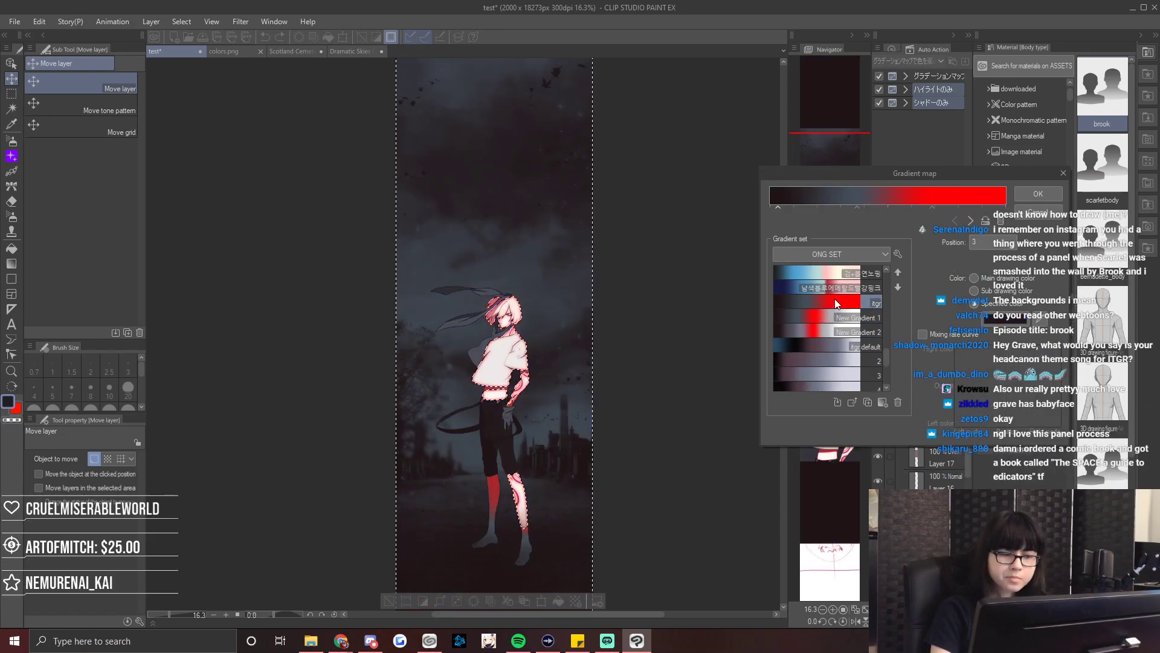
left_click(1034, 194)
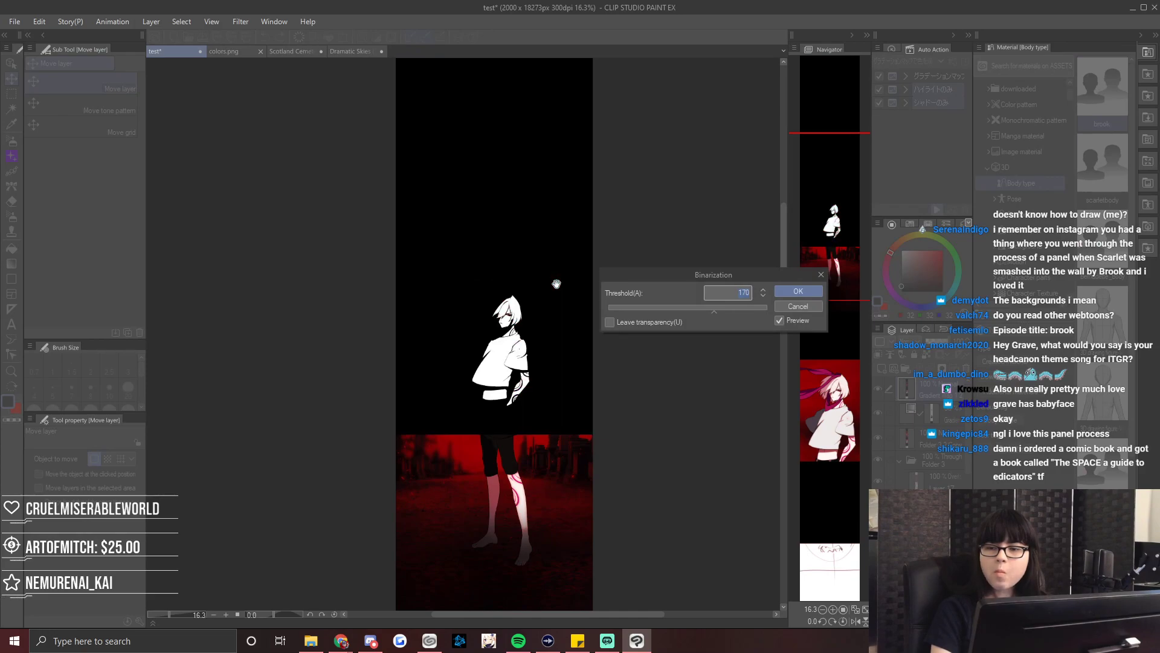
Accept the second Binarization at threshold 170 and apply a gradient from ONG SET to the second gradient map.
left_click(788, 287)
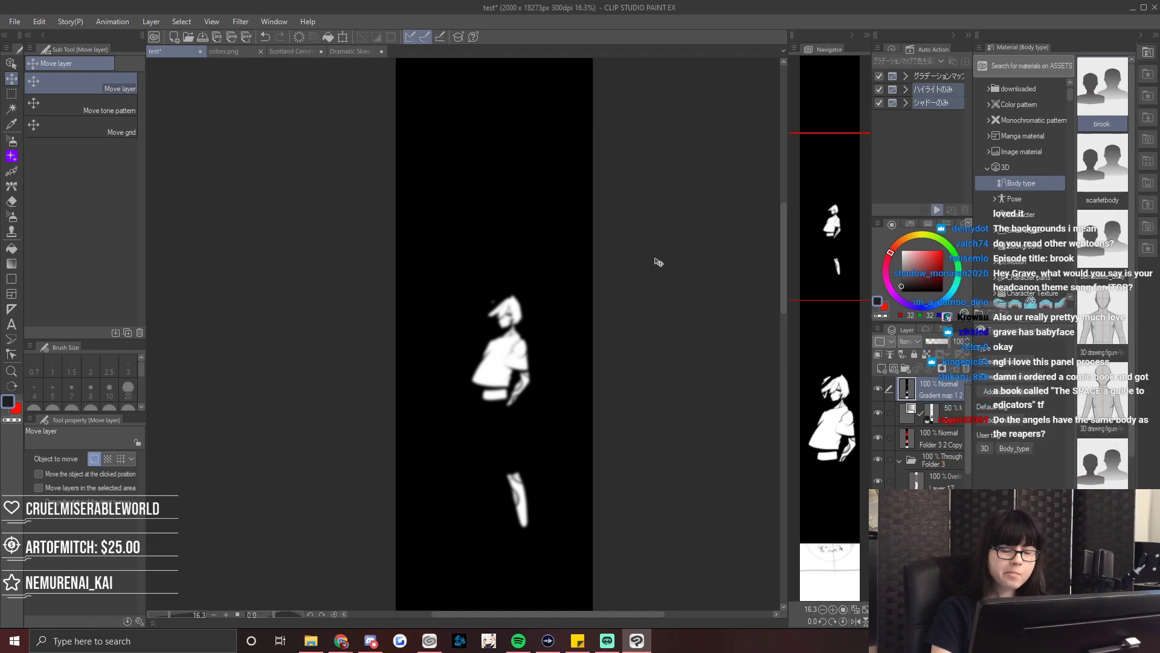
scroll(846, 284, "down", 10)
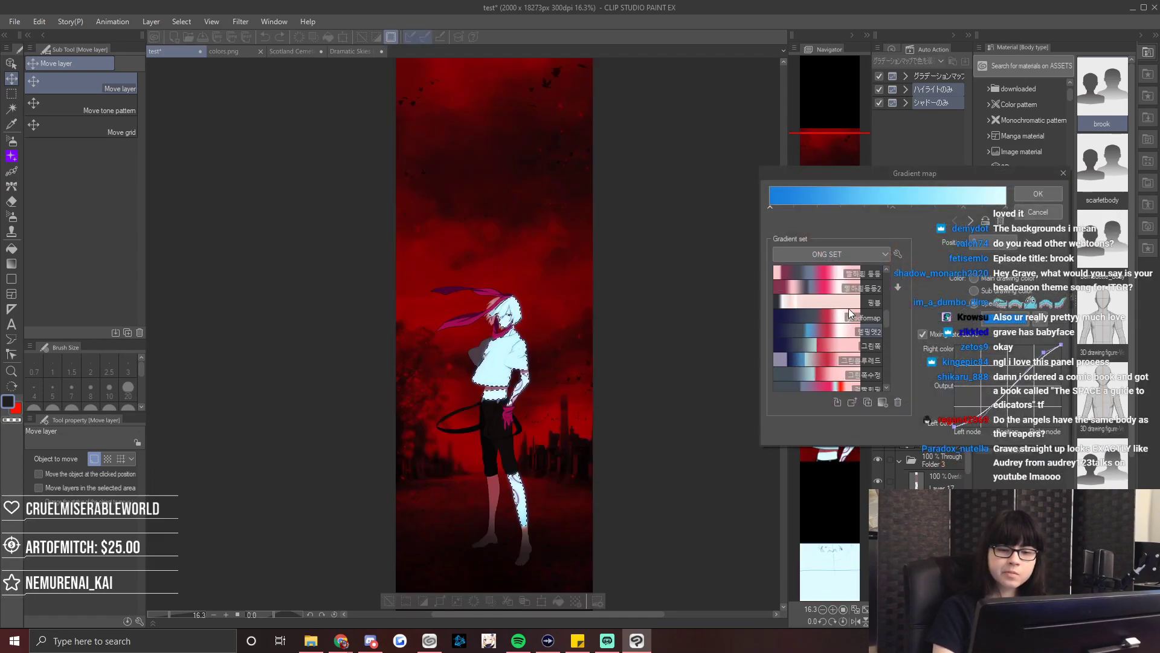
left_click(846, 302)
left_click(1037, 195)
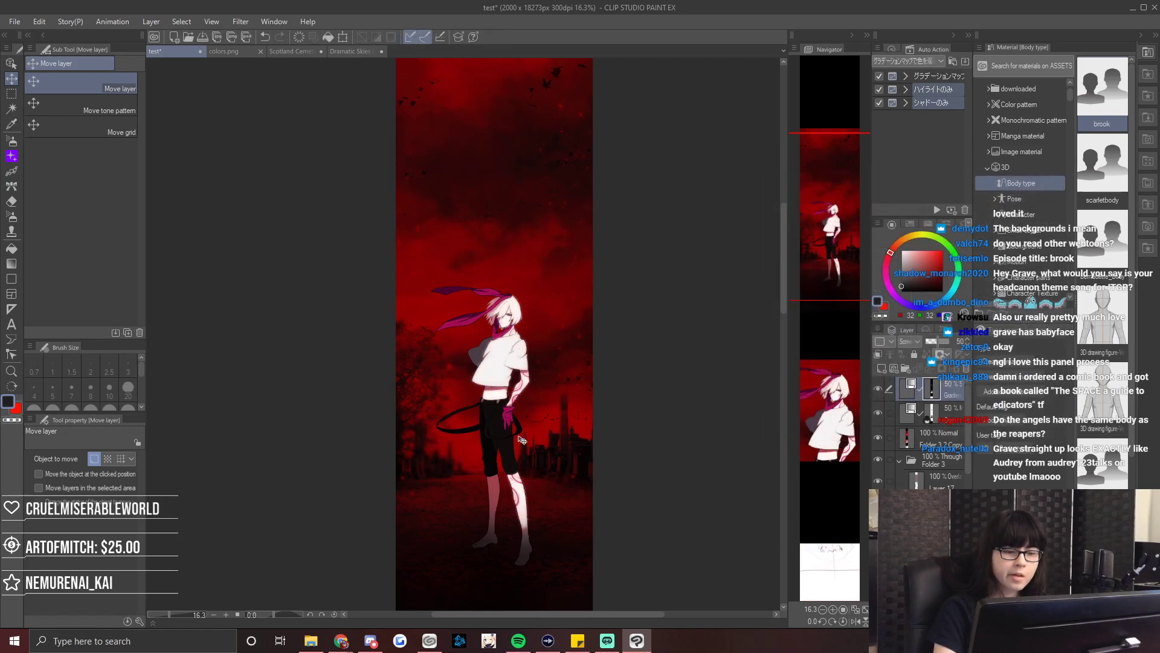
Change the blending mode of the lower gradient map layer to Overlay.
scroll(517, 429, "up", 3)
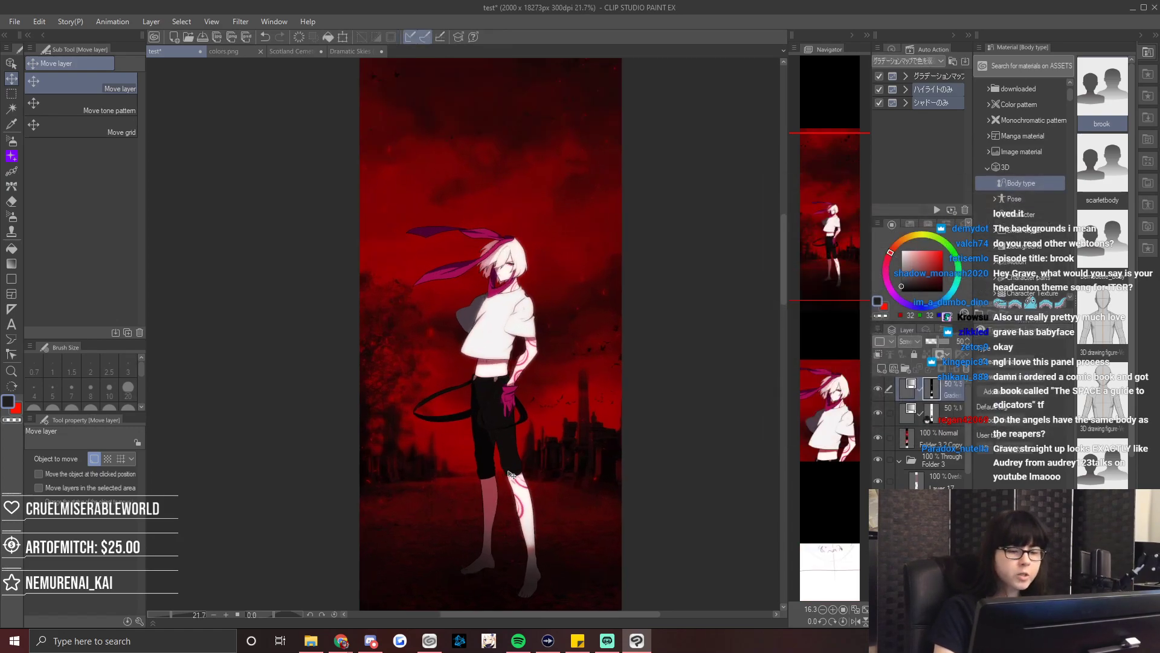
left_click_drag(826, 233, 827, 241)
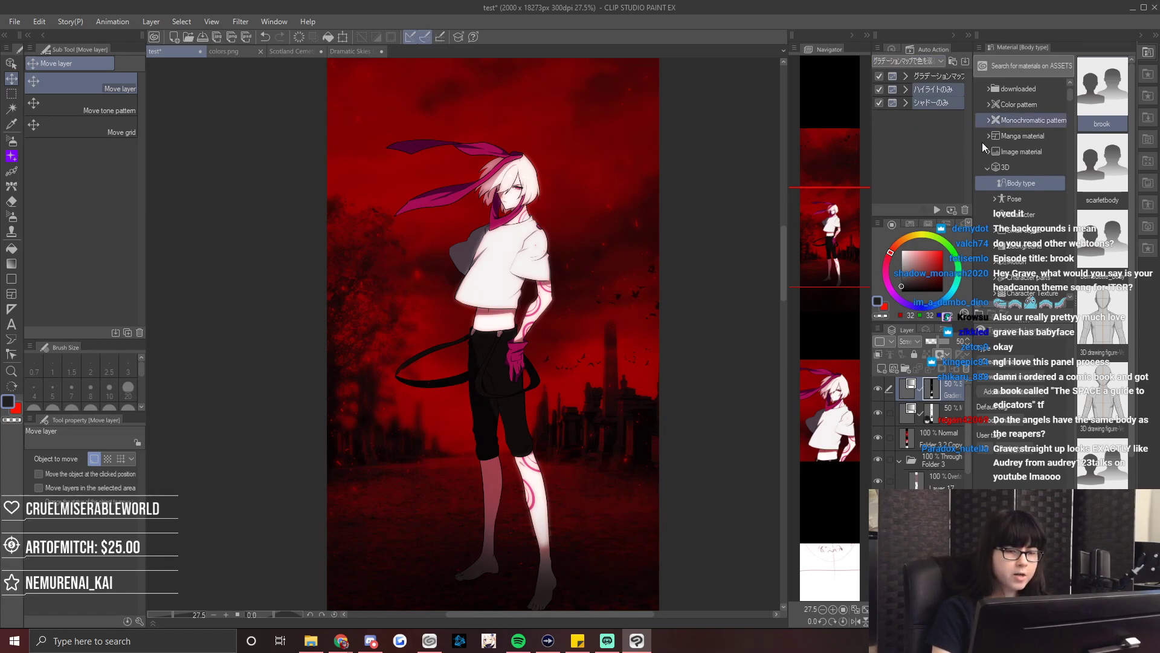
left_click_drag(830, 236, 825, 228)
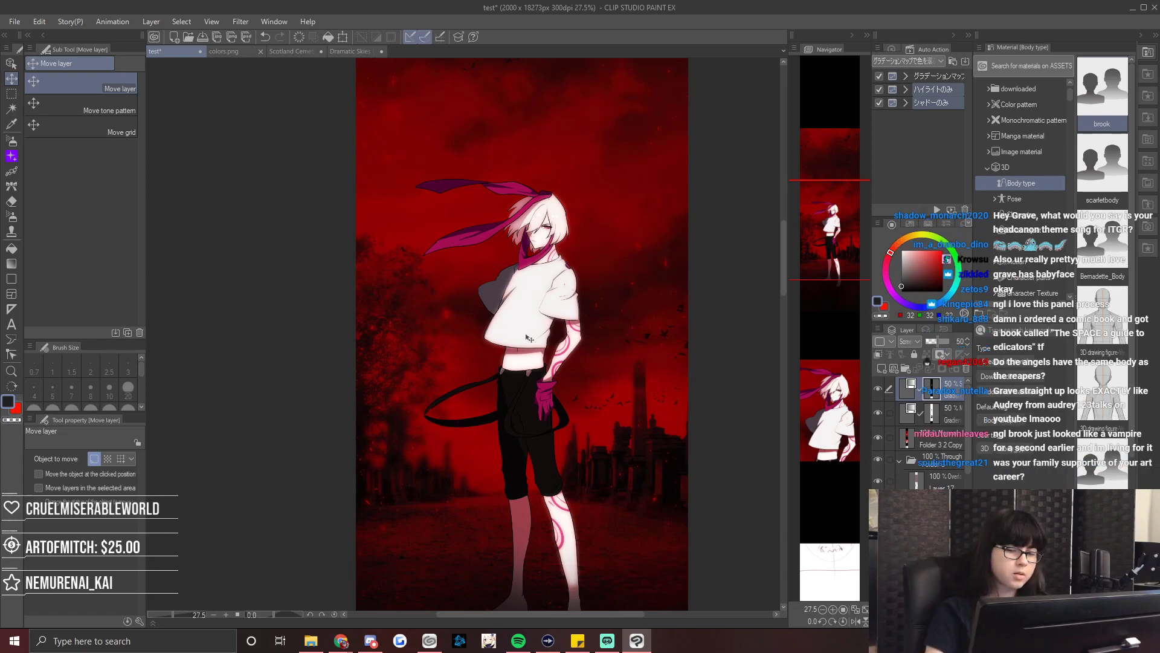
left_click(933, 411)
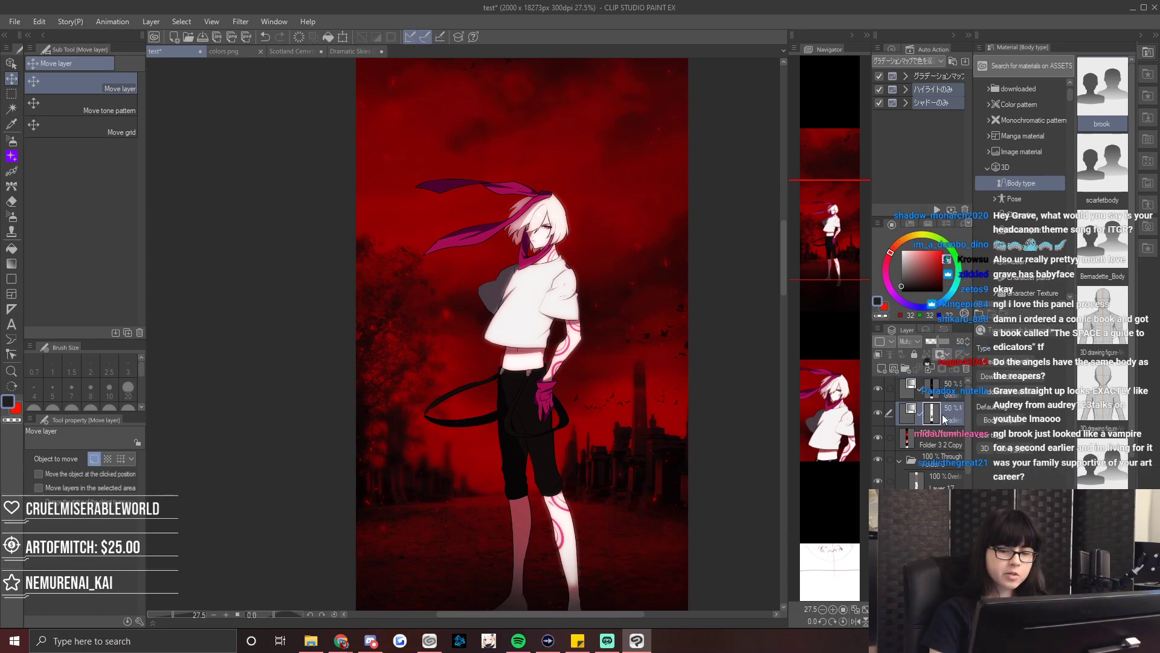
left_click(908, 341)
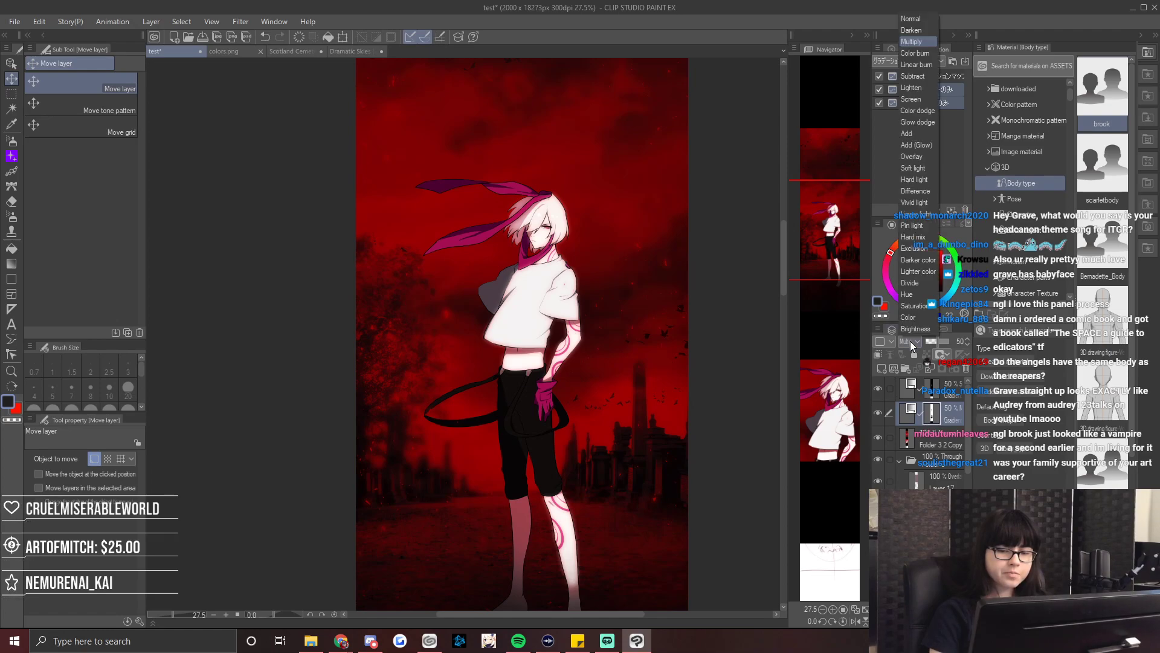
left_click(917, 158)
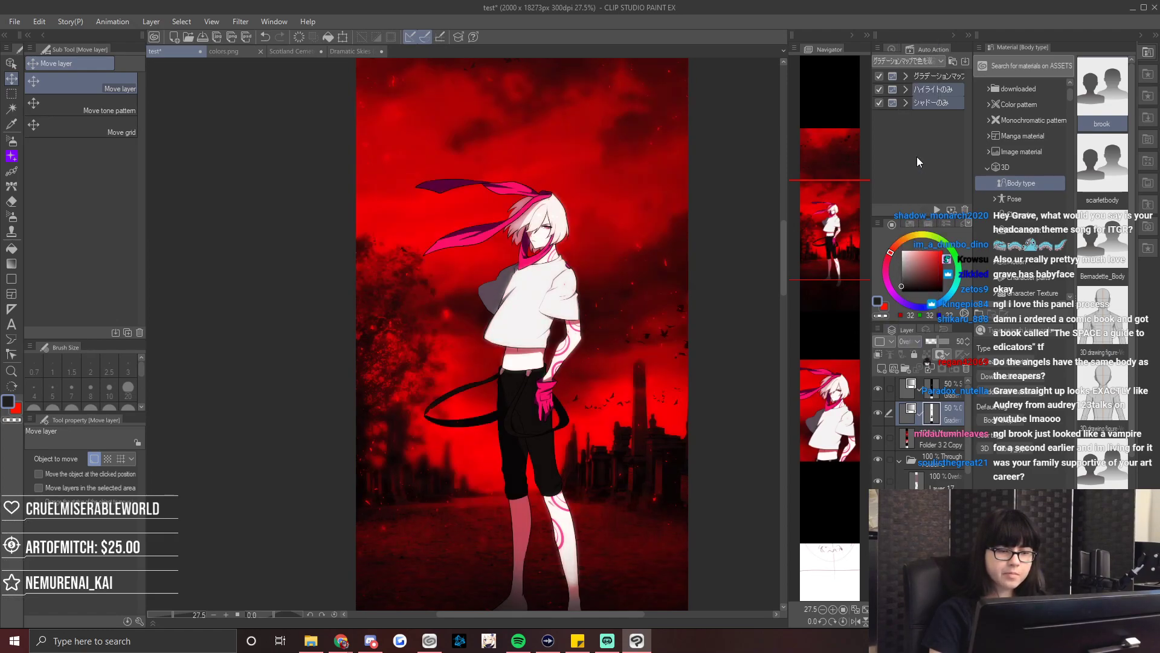
Change the blending mode of the upper gradient map layer to Soft light.
left_click(945, 392)
left_click(916, 342)
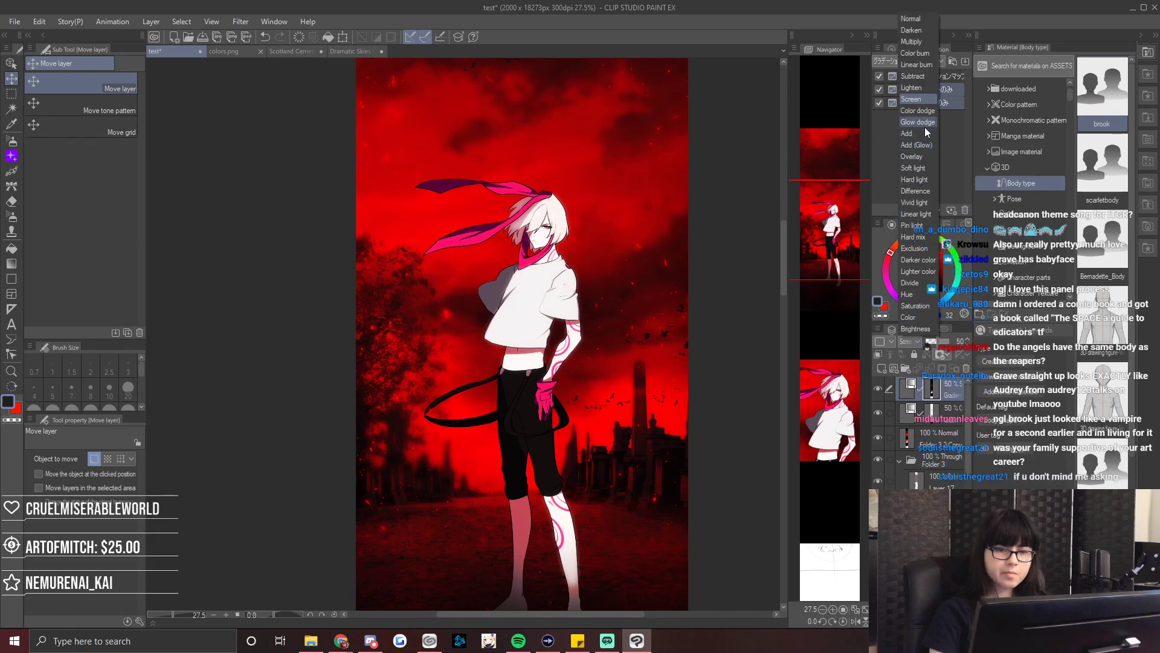
left_click(921, 166)
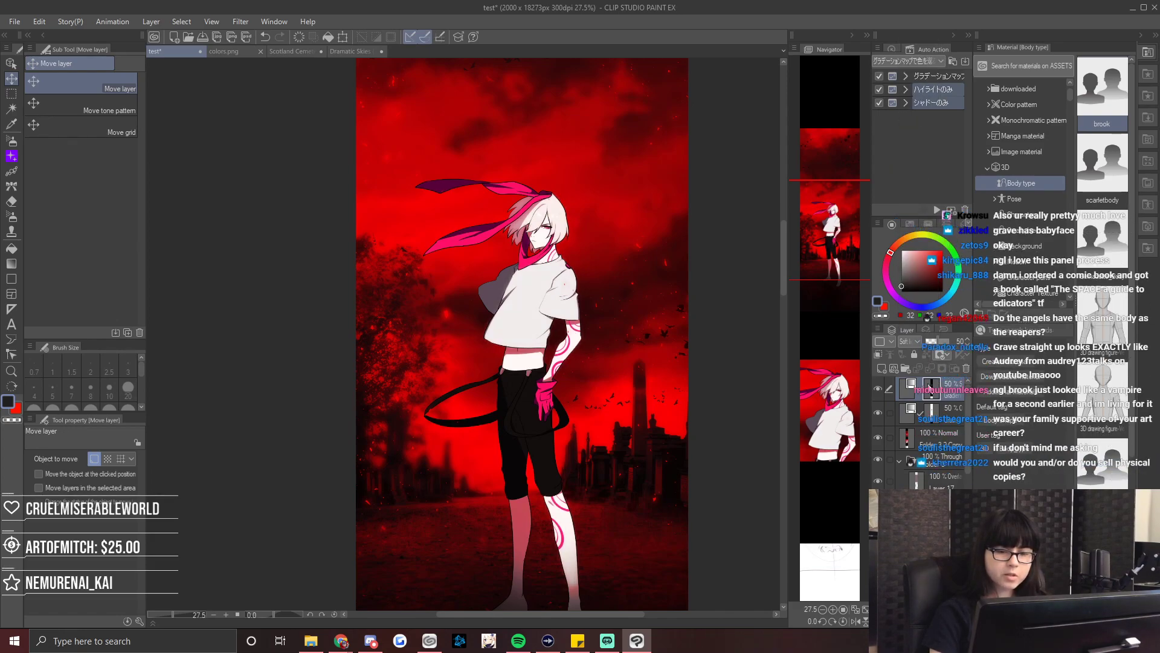
Compare the artwork with and without the lower gradient map, and set that layer's opacity to 33%.
left_click(879, 415)
left_click(879, 415)
left_click(880, 414)
left_click(879, 415)
left_click(890, 413)
left_click(890, 413)
left_click(947, 422)
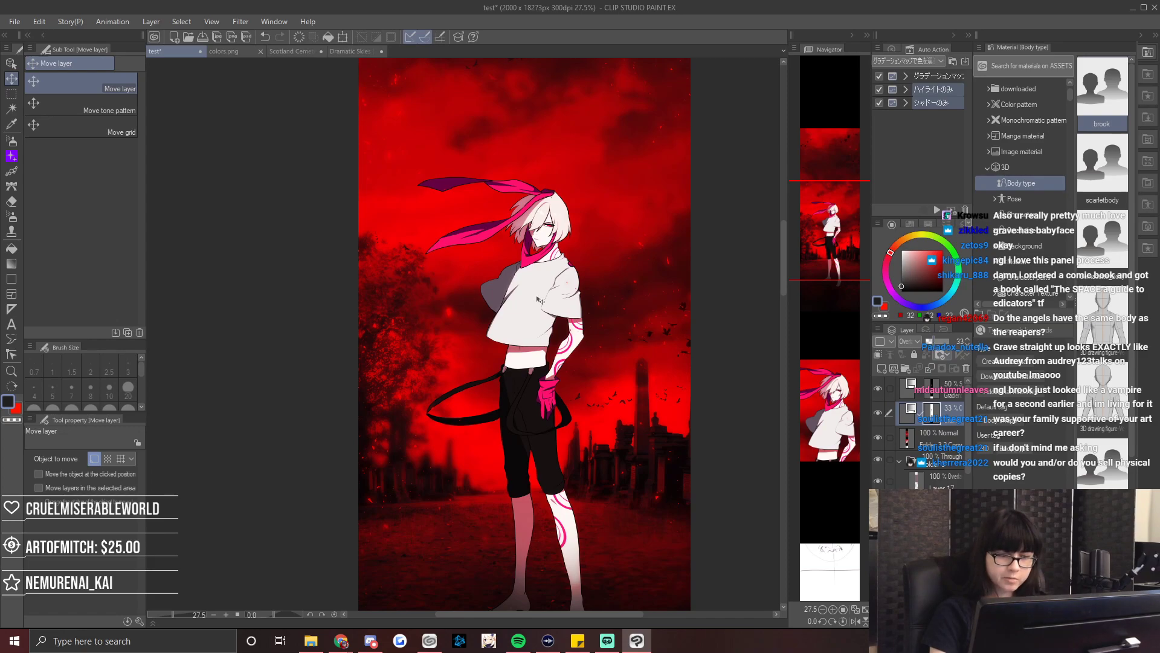
scroll(556, 306, "down", 3)
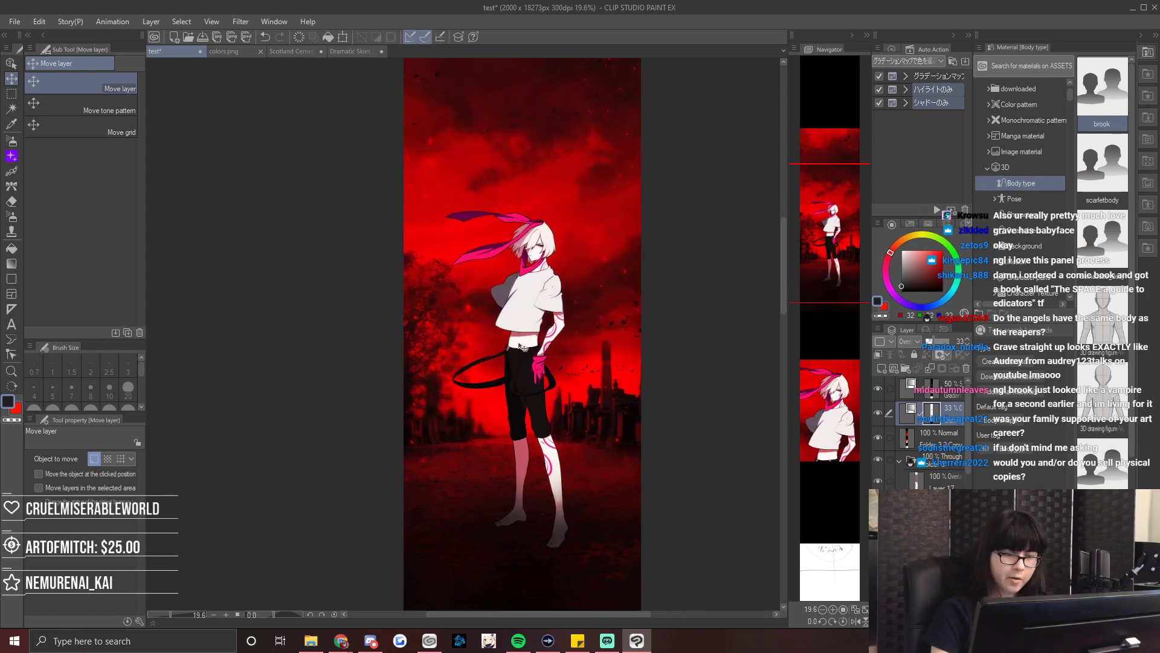
left_click_drag(831, 226, 831, 205)
scroll(832, 204, "down", 1)
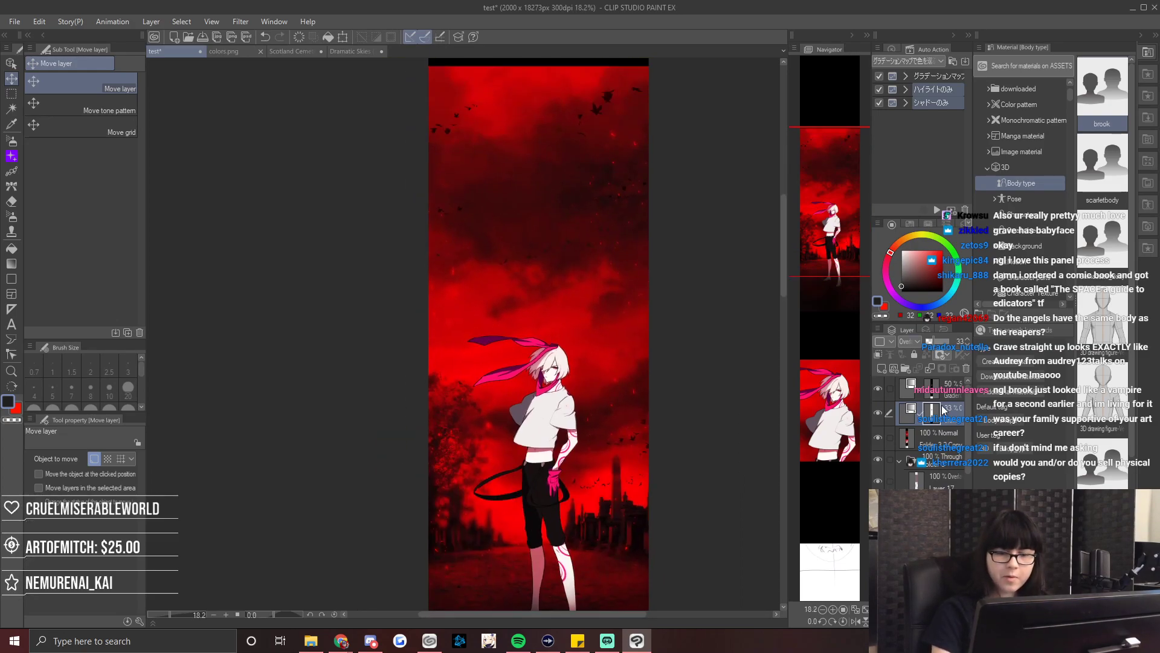
Add a folder with a new layer above the gradient maps and draw a white rectangular balloon in the sky above the character.
left_click(930, 384)
left_click(904, 367)
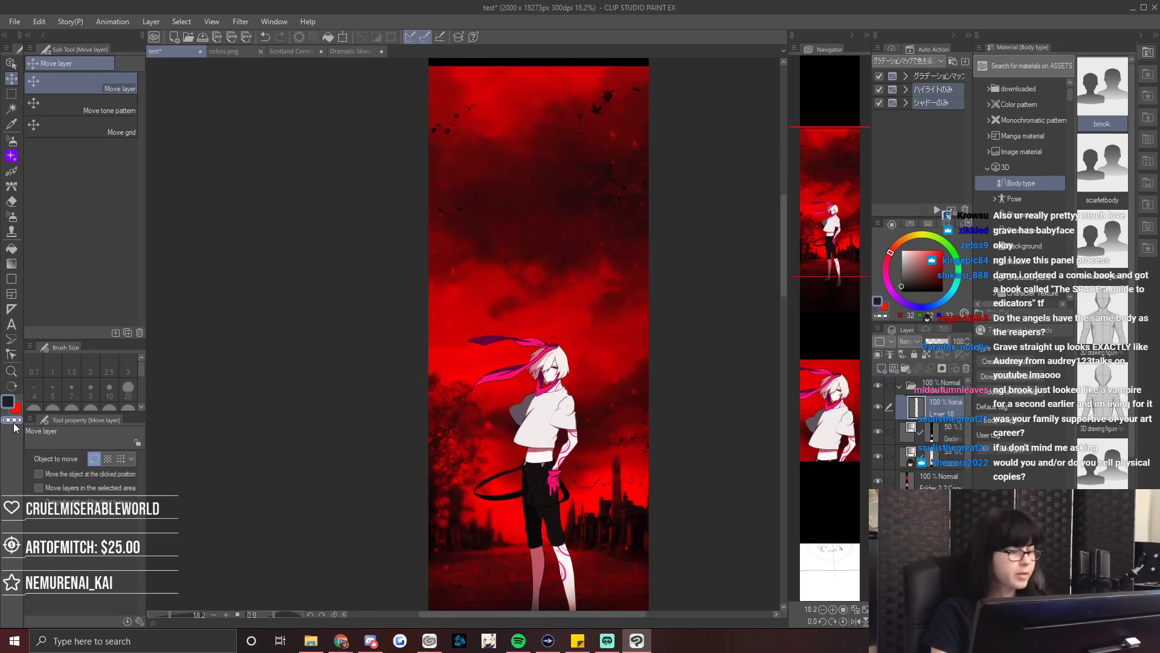
left_click(11, 279)
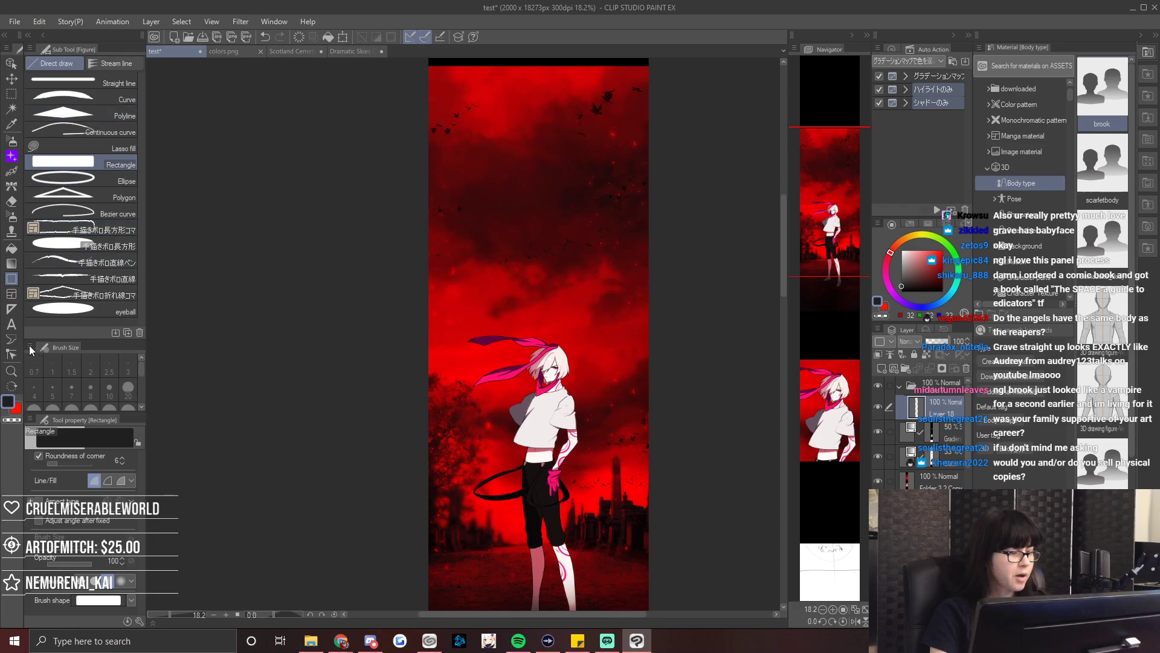
left_click(12, 338)
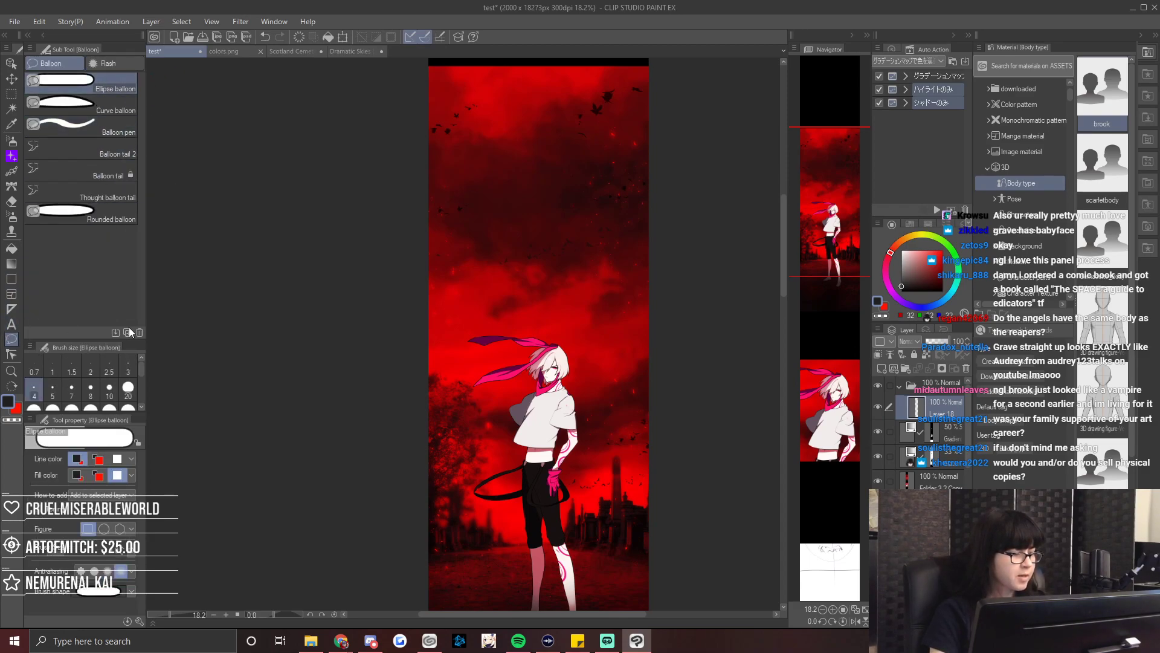
left_click_drag(547, 214, 646, 300)
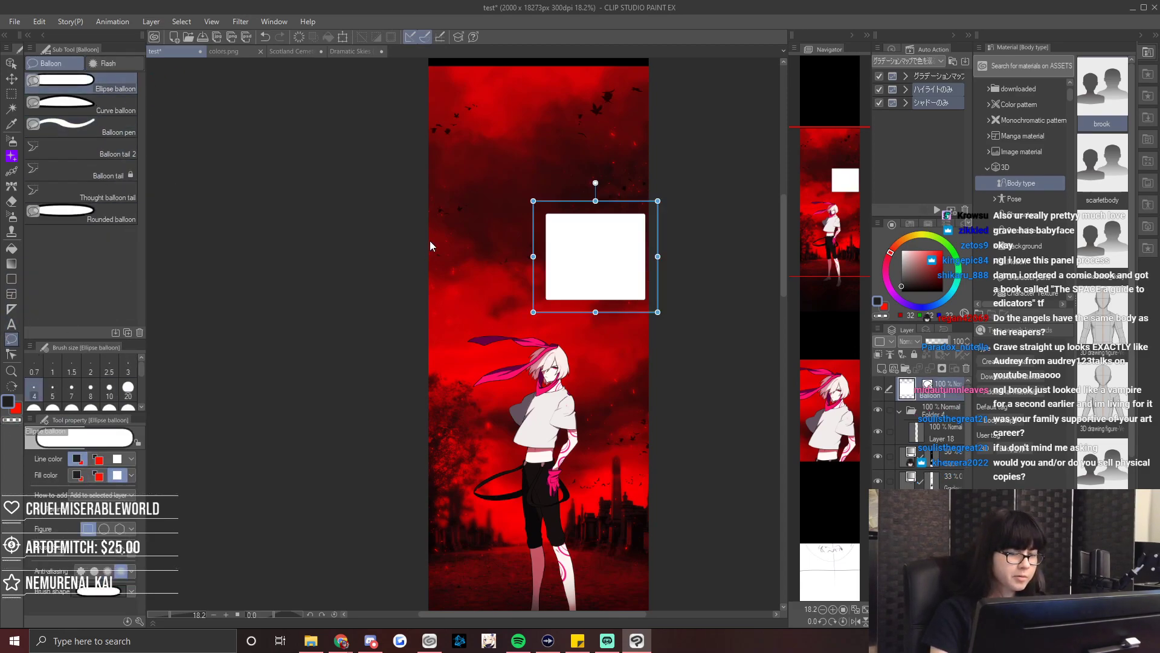
key("ctrl+z")
left_click_drag(474, 205, 615, 280)
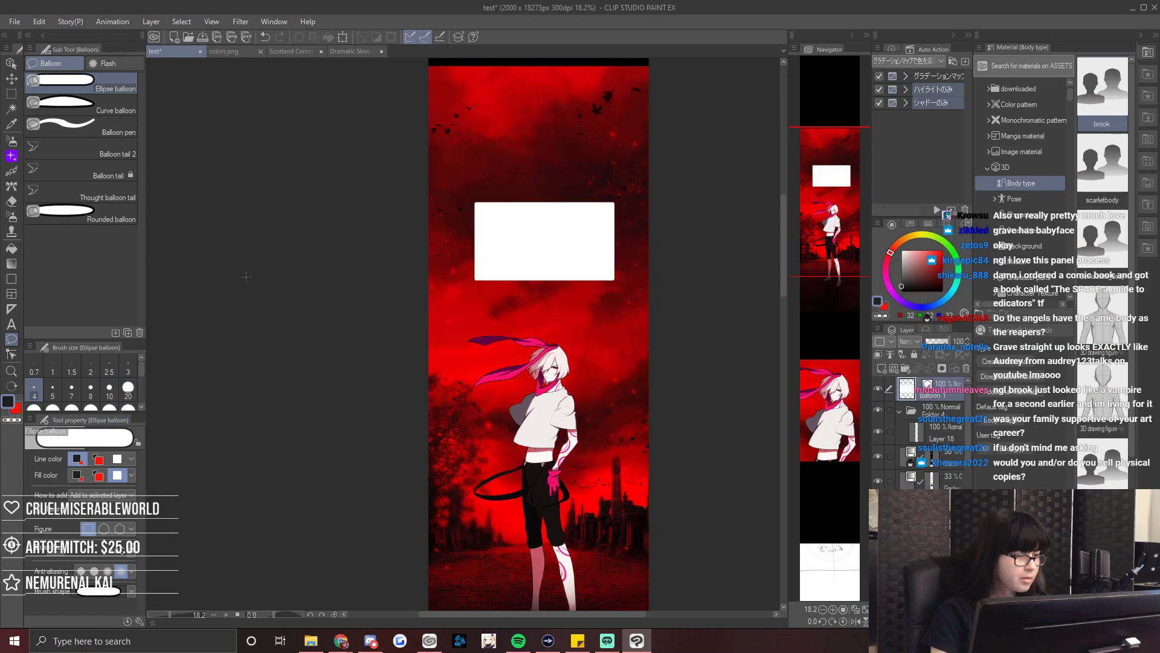
key("ctrl+z")
key("ctrl+z")
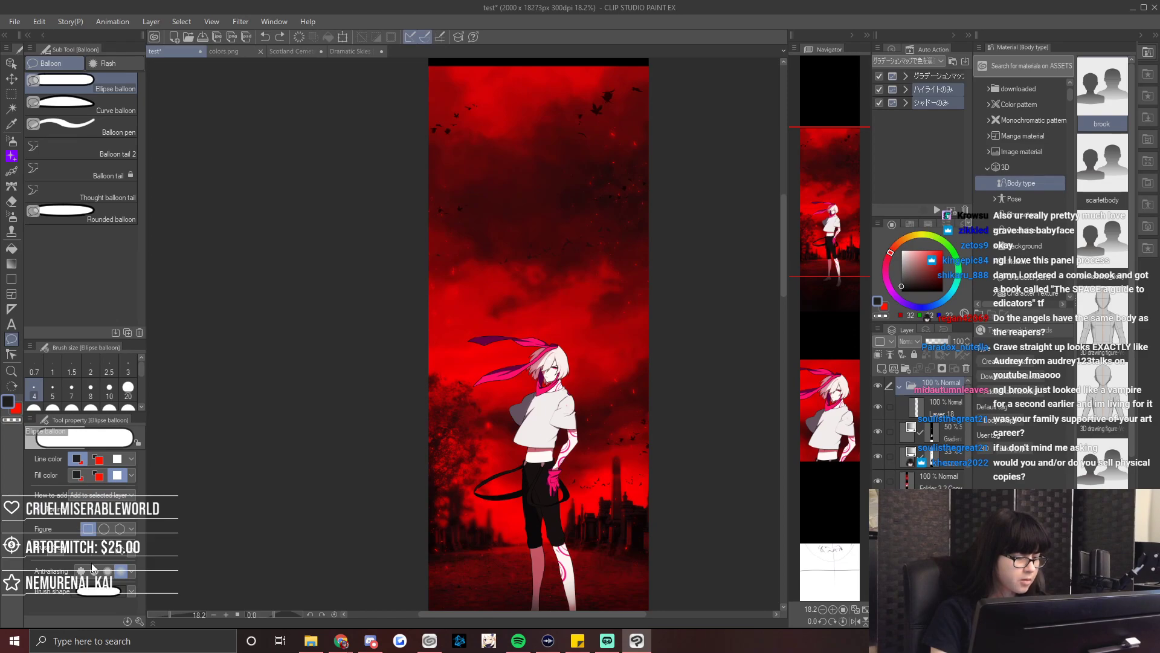
key("bracketright")
left_click_drag(502, 189, 570, 247)
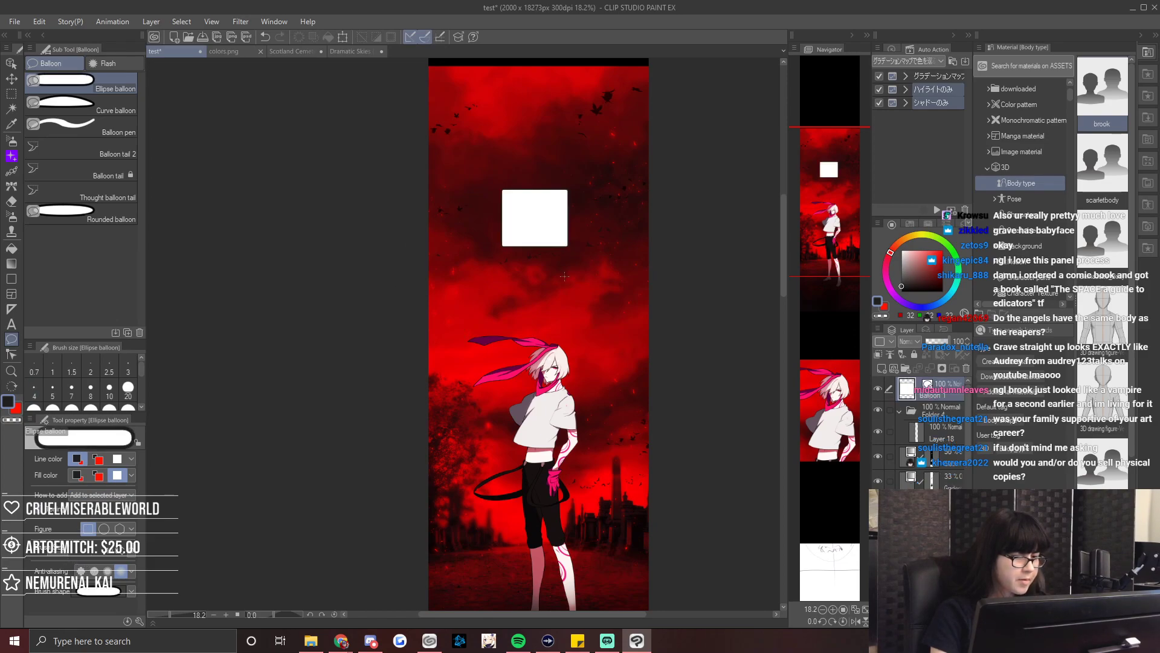
key("ctrl+z")
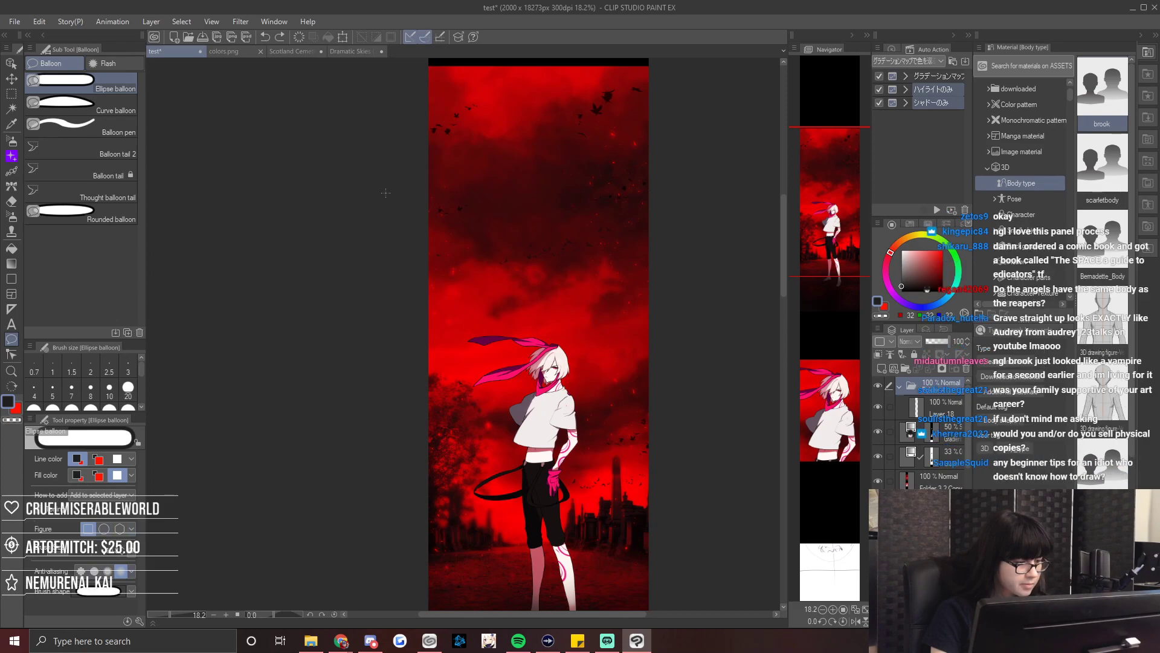
left_click_drag(493, 156, 626, 278)
key("ctrl+z")
key("ctrl+z")
key("ctrl+z")
left_click_drag(481, 179, 622, 278)
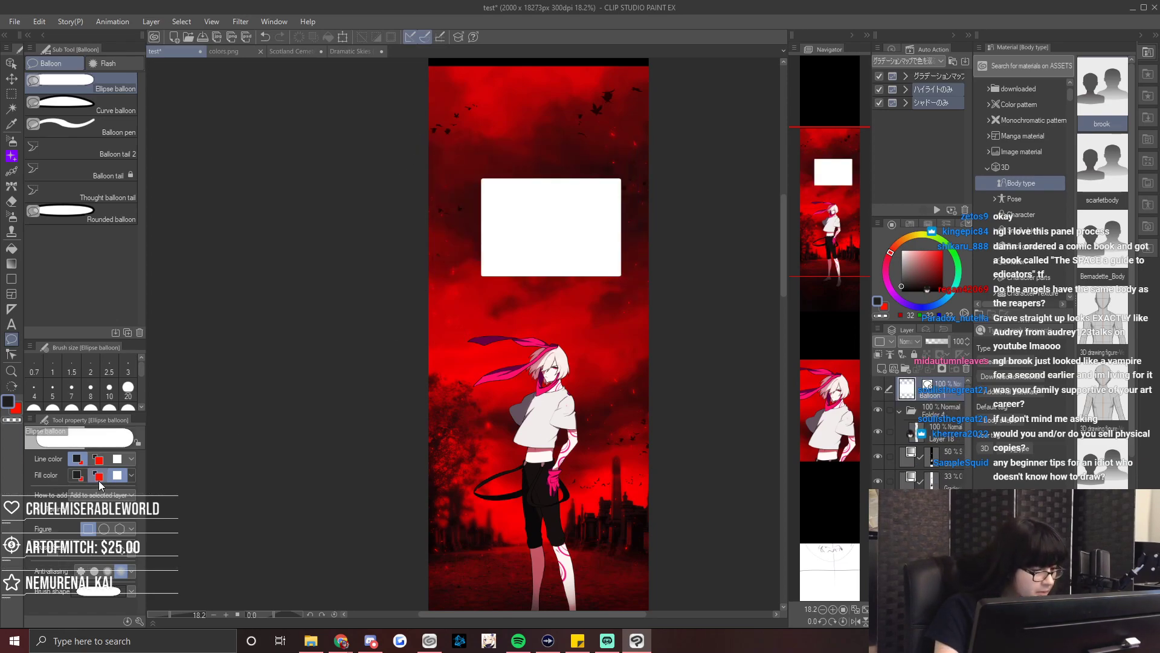
key("ctrl+z")
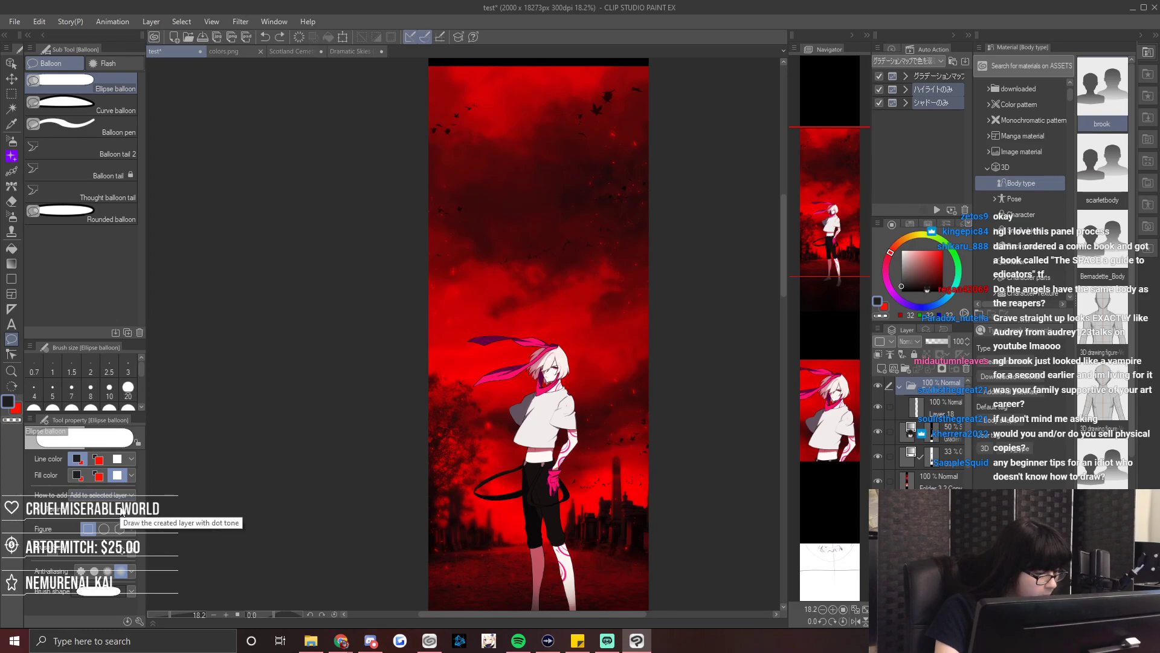
Set the balloon line color to white and make the Roundness of corner setting available among the Ellipse balloon's tool properties.
left_click(118, 461)
left_click_drag(463, 164, 569, 229)
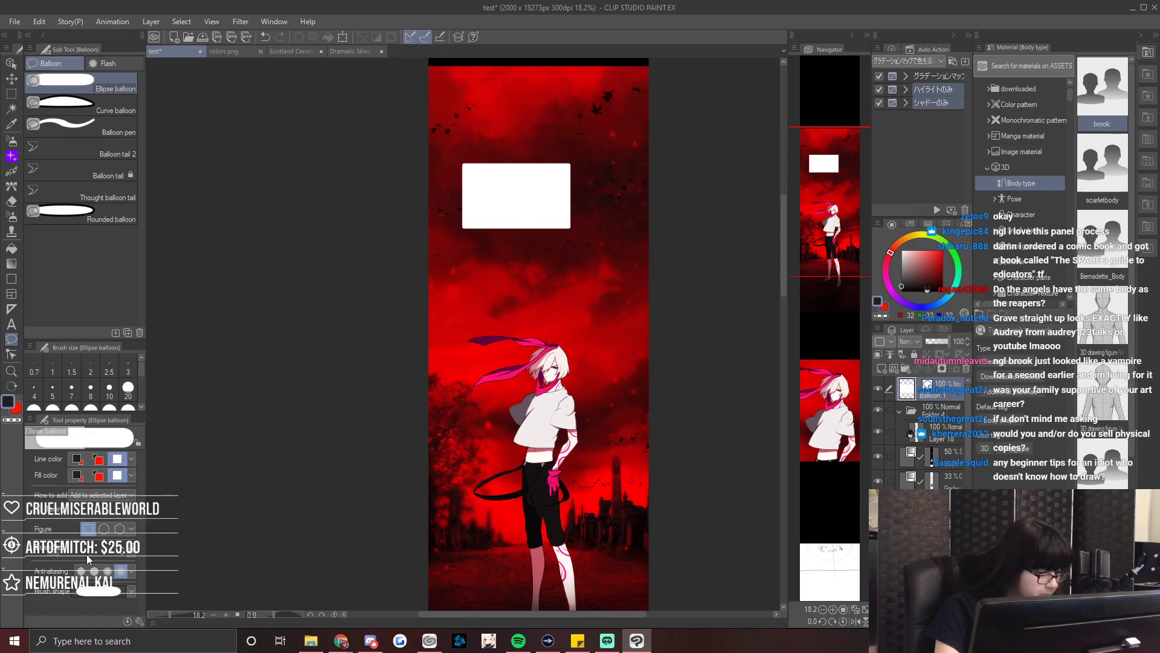
left_click(132, 592)
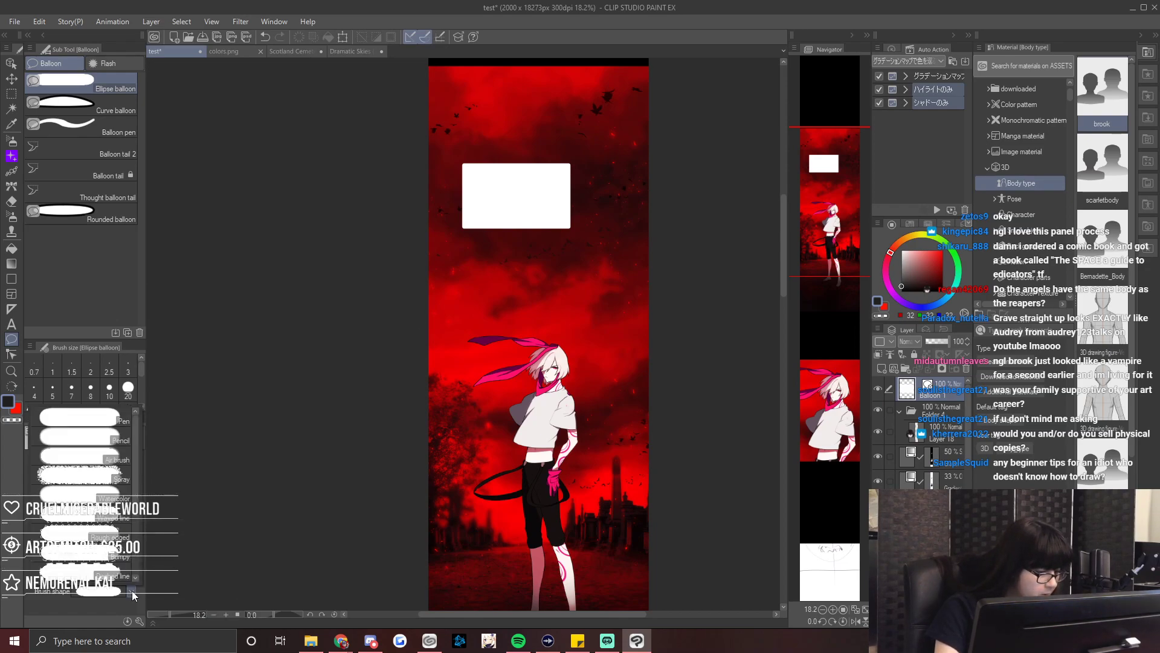
left_click(140, 621)
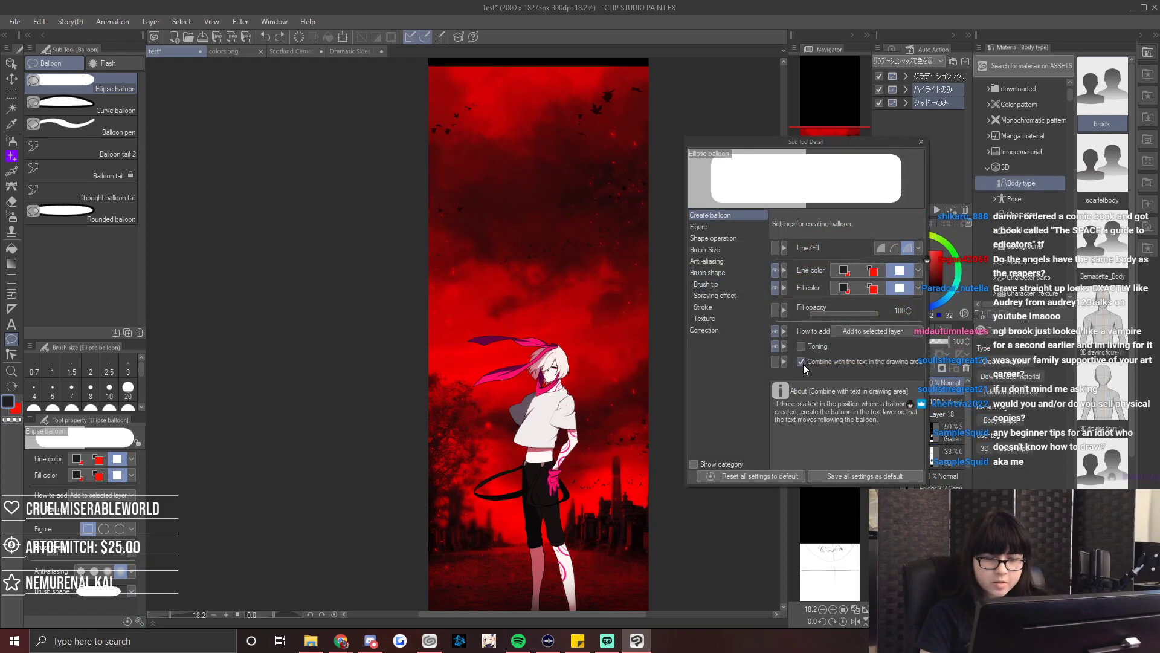
left_click(730, 229)
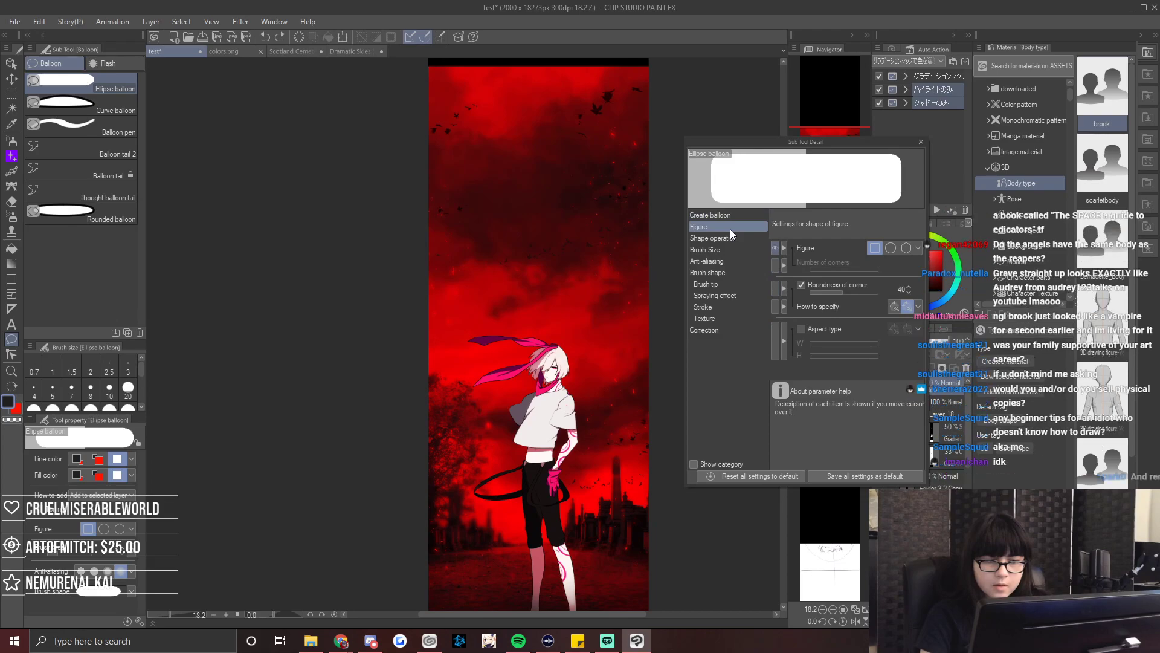
left_click(774, 289)
left_click(921, 143)
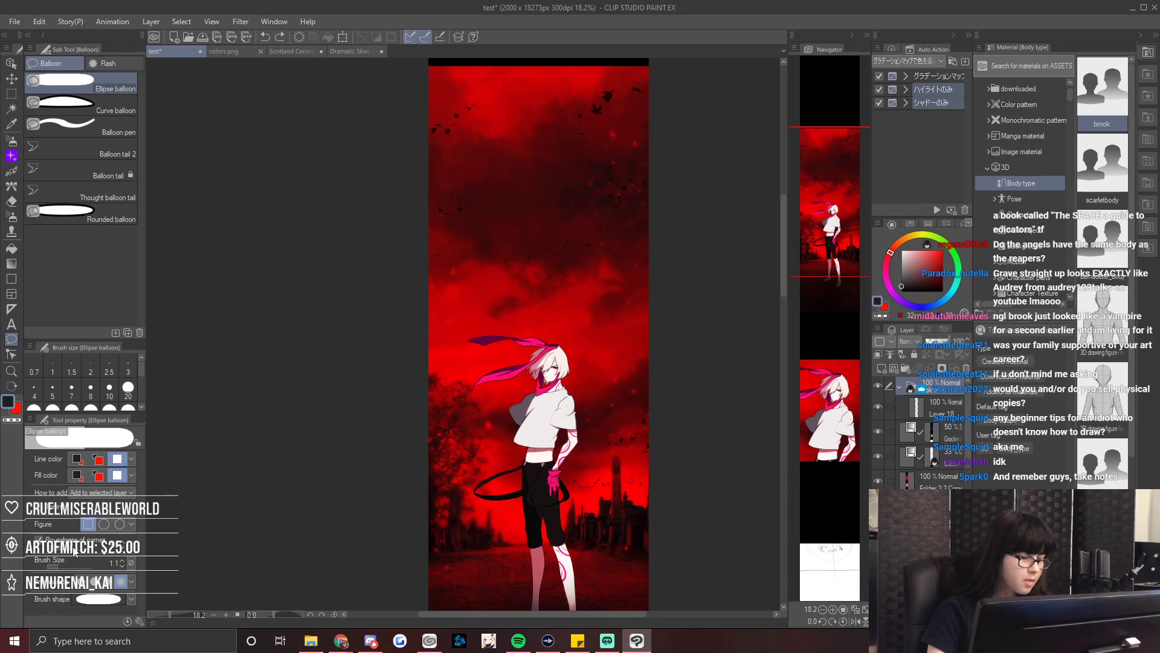
left_click_drag(432, 147, 660, 262)
key("ctrl+z")
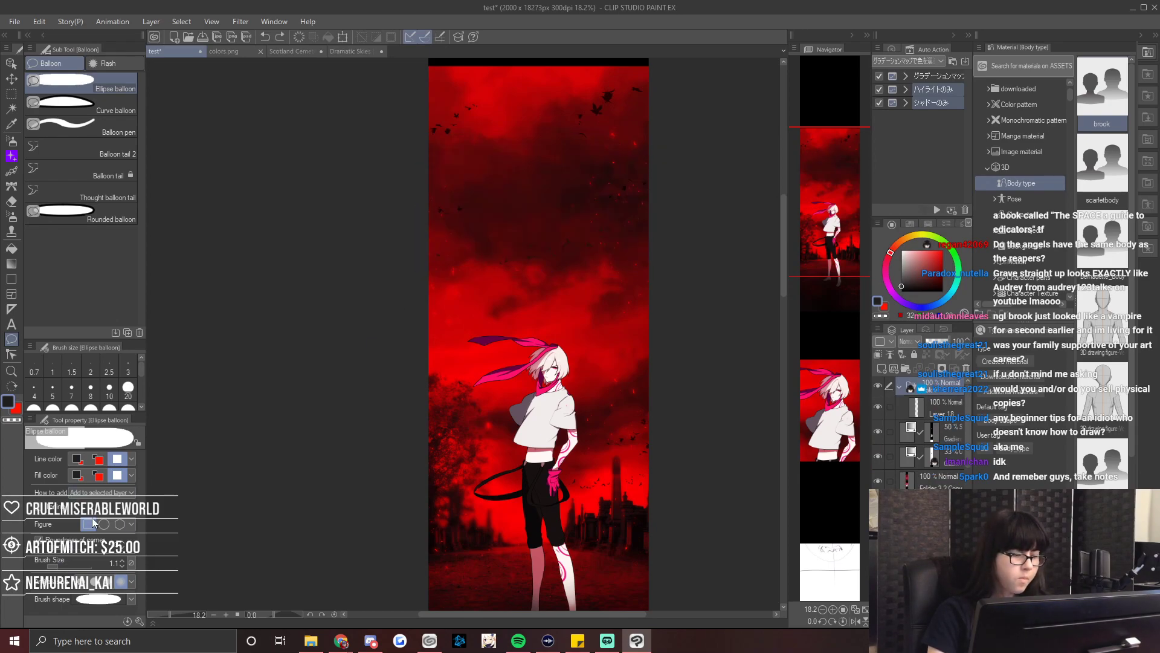
left_click_drag(441, 156, 640, 254)
key("ctrl+z")
left_click_drag(478, 172, 625, 254)
key("ctrl+z")
Draw a white round-cornered rectangular balloon in the sky above the character, with a curved tail extending down and to the right.
left_click_drag(467, 176, 629, 300)
key("period")
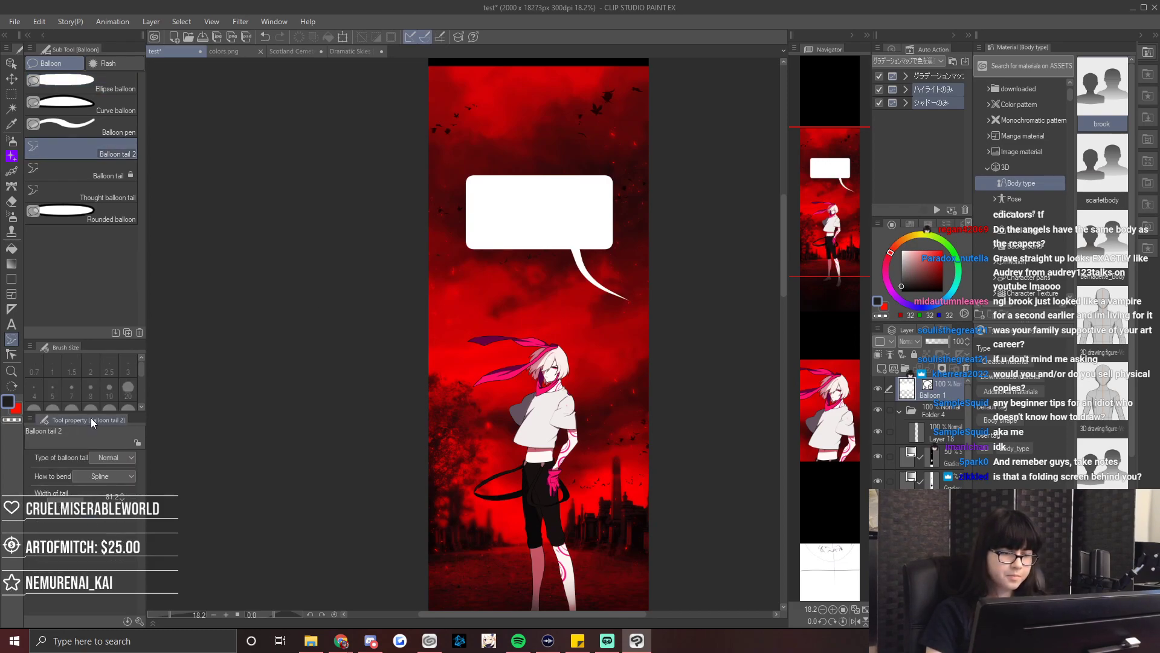
Add the dialogue text "...BROOK?" inside the speech balloon, centred within it.
left_click(11, 324)
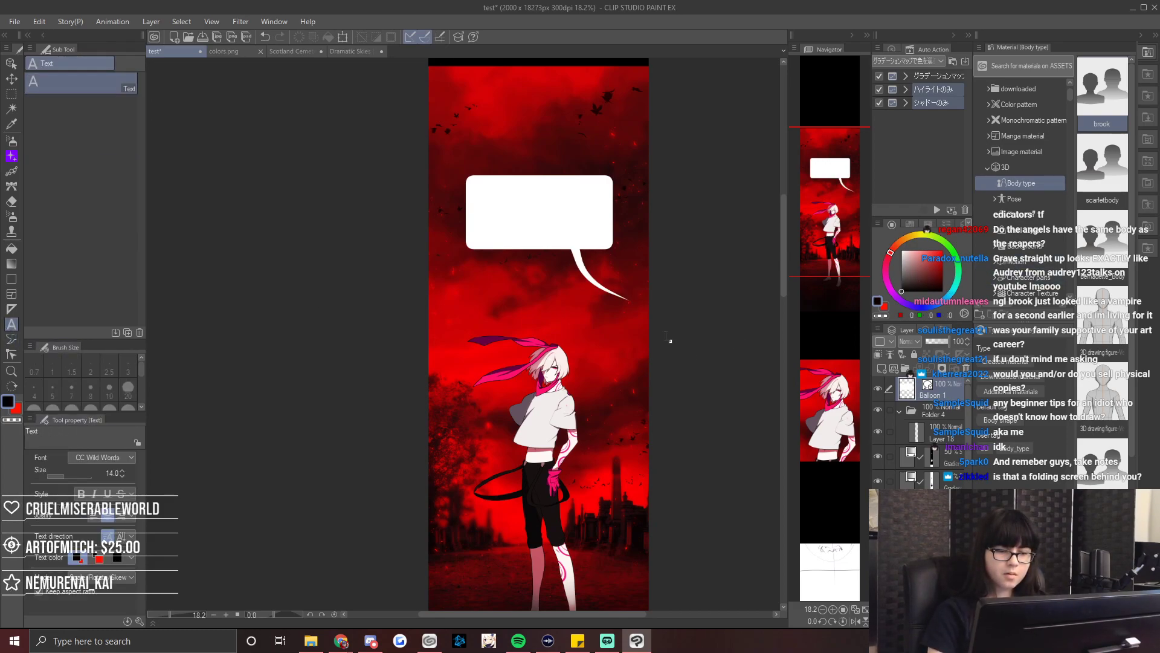
left_click(537, 226)
type("...BROOK")
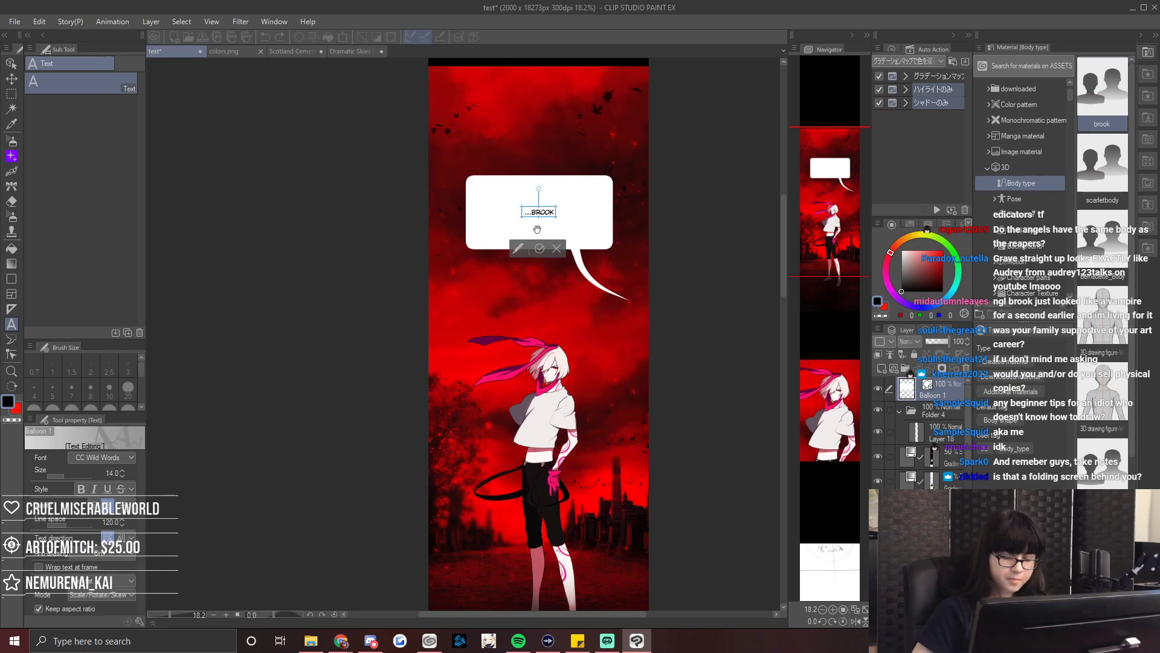
type("!?")
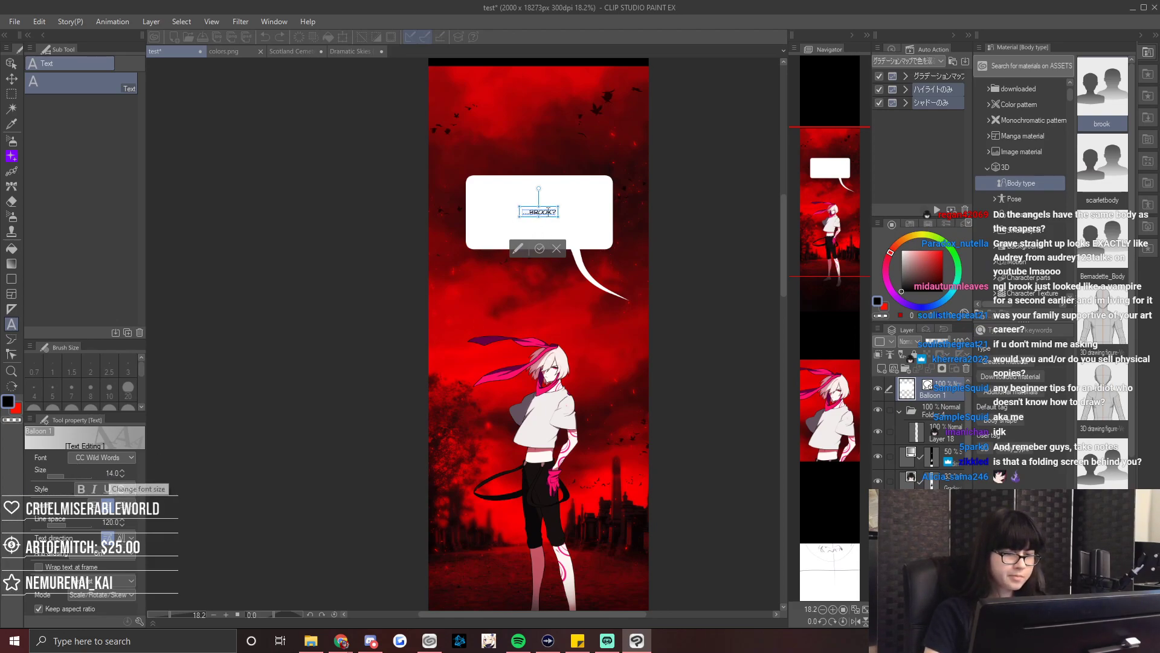
left_click_drag(551, 219, 551, 221)
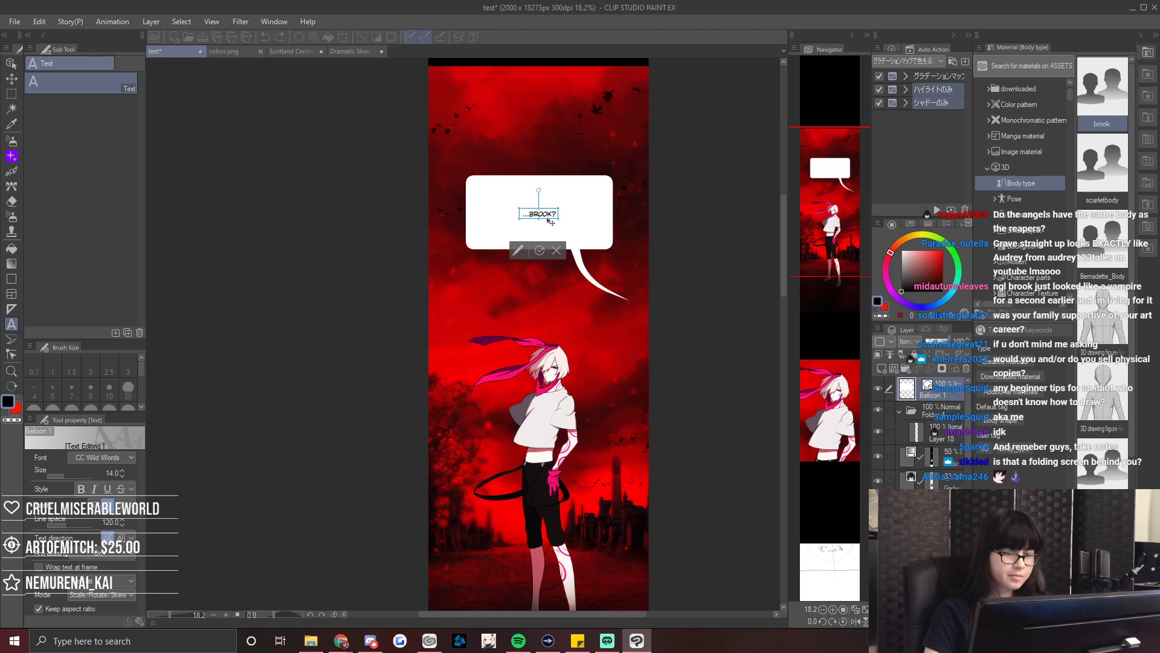
left_click(935, 397)
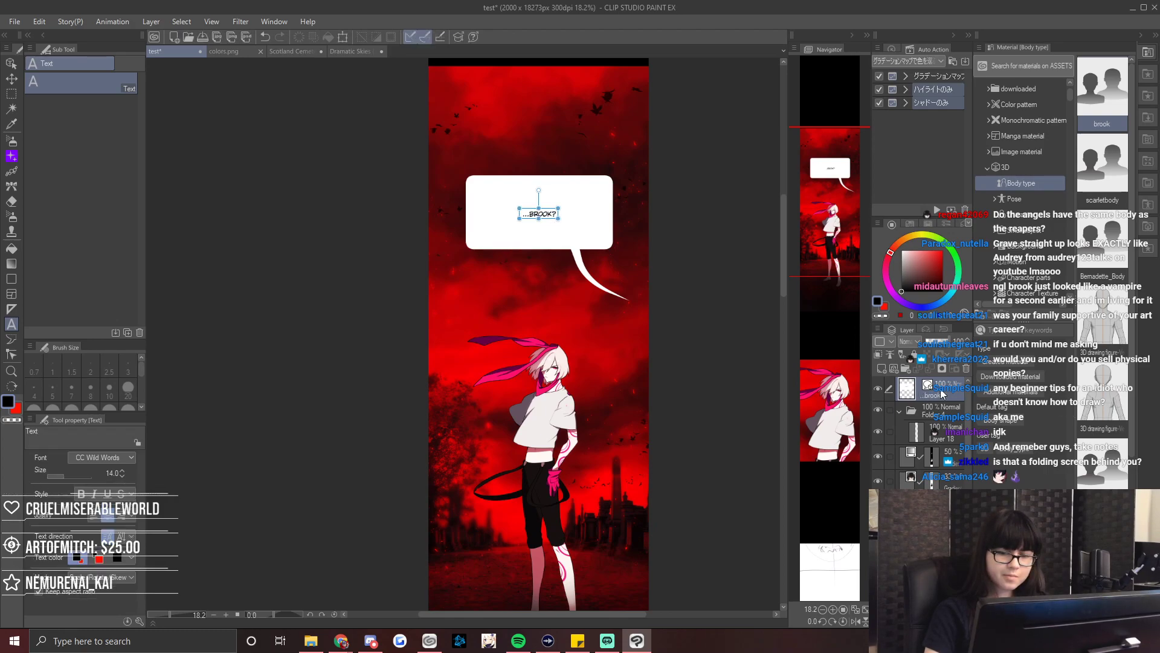
Shrink the speech balloon and its tail to fit more closely around the dialogue text, and select Layer 18.
left_click(10, 64)
left_click_drag(642, 163, 613, 217)
left_click(544, 246)
left_click(950, 434)
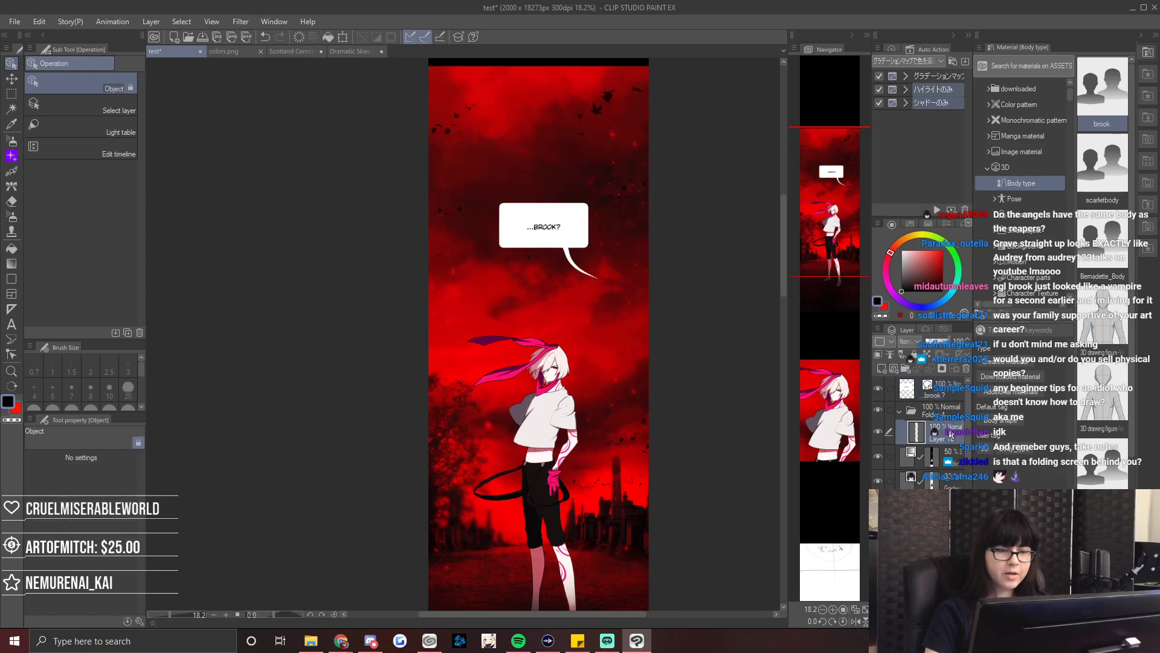
scroll(574, 381, "up", 2)
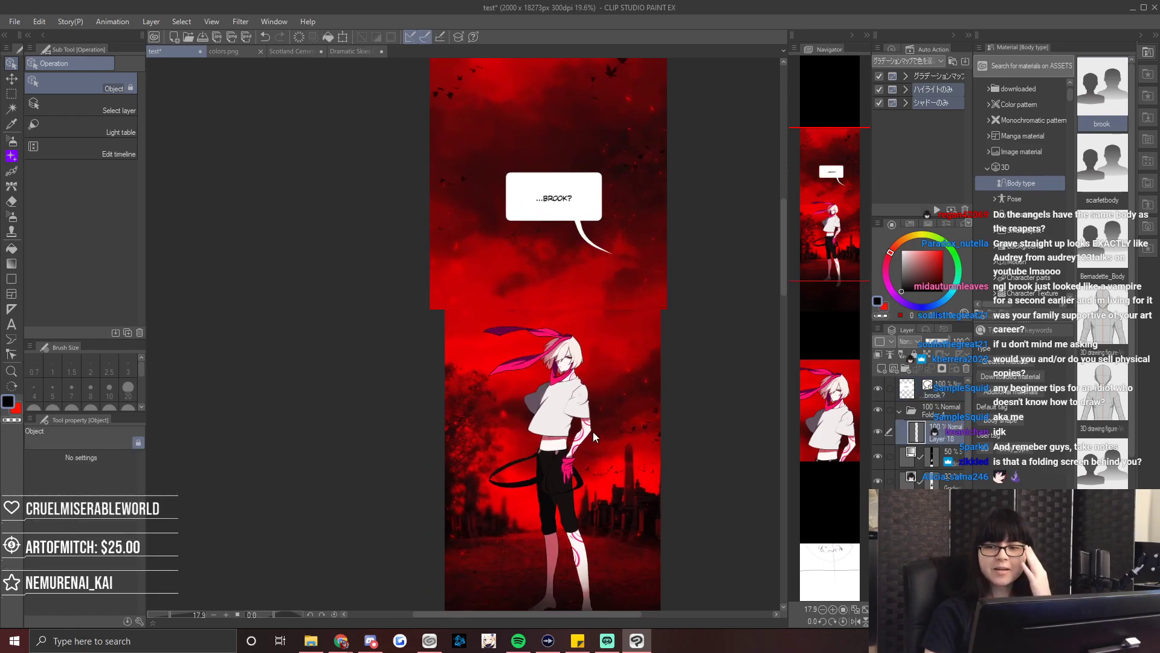